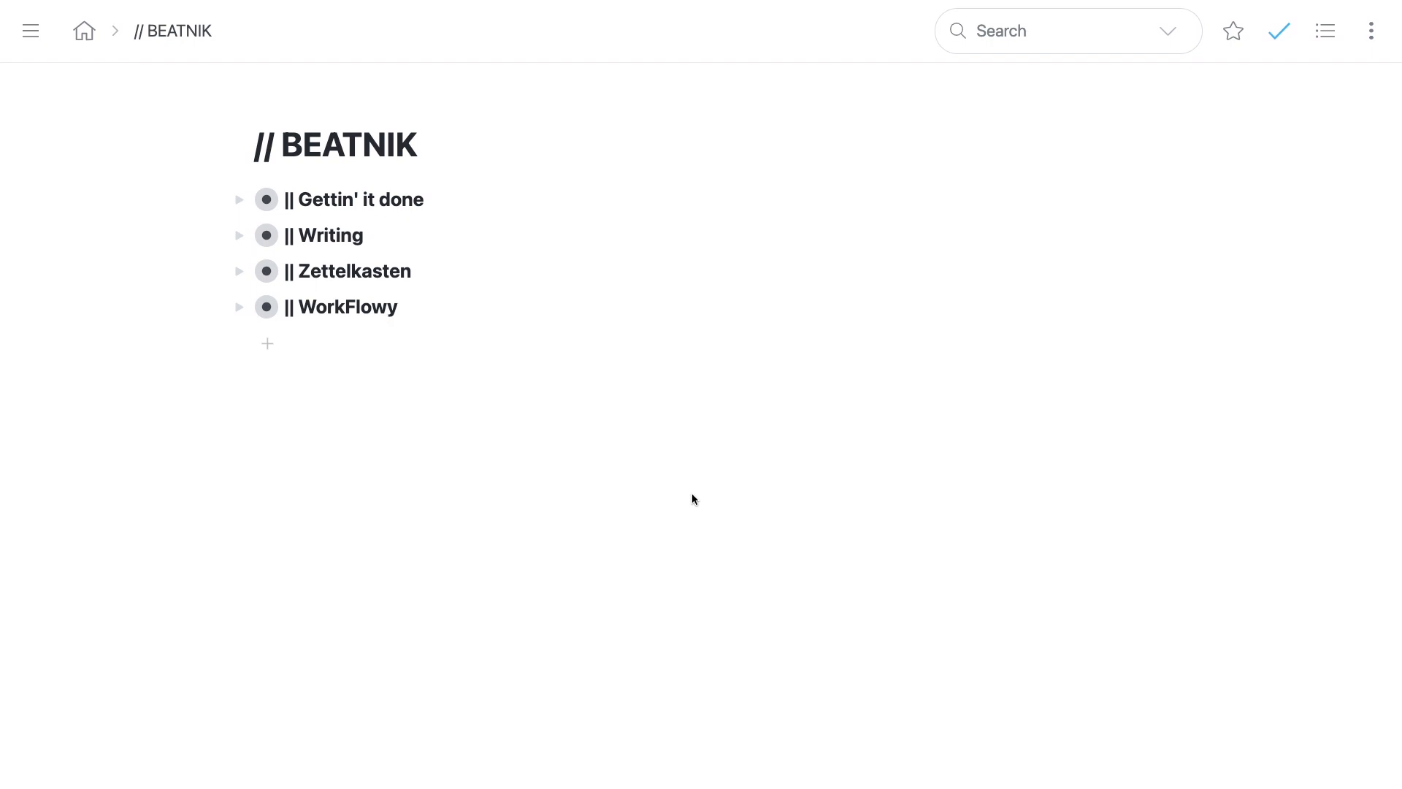
Step: Add a "Star Wars" node at the end of the // BEATNIK list and zoom into it
key("Return")
type("Star Wars")
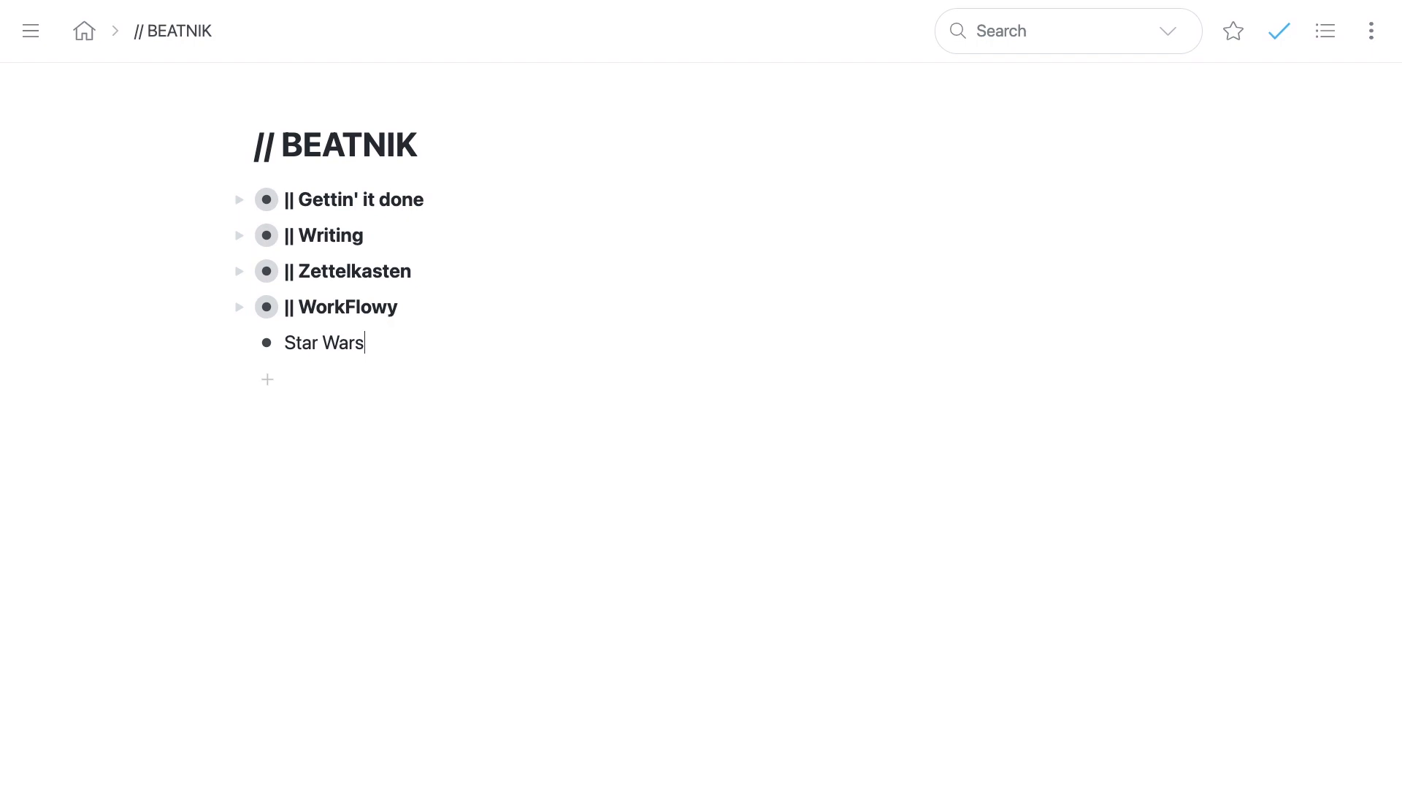
key("ctrl+bracketright")
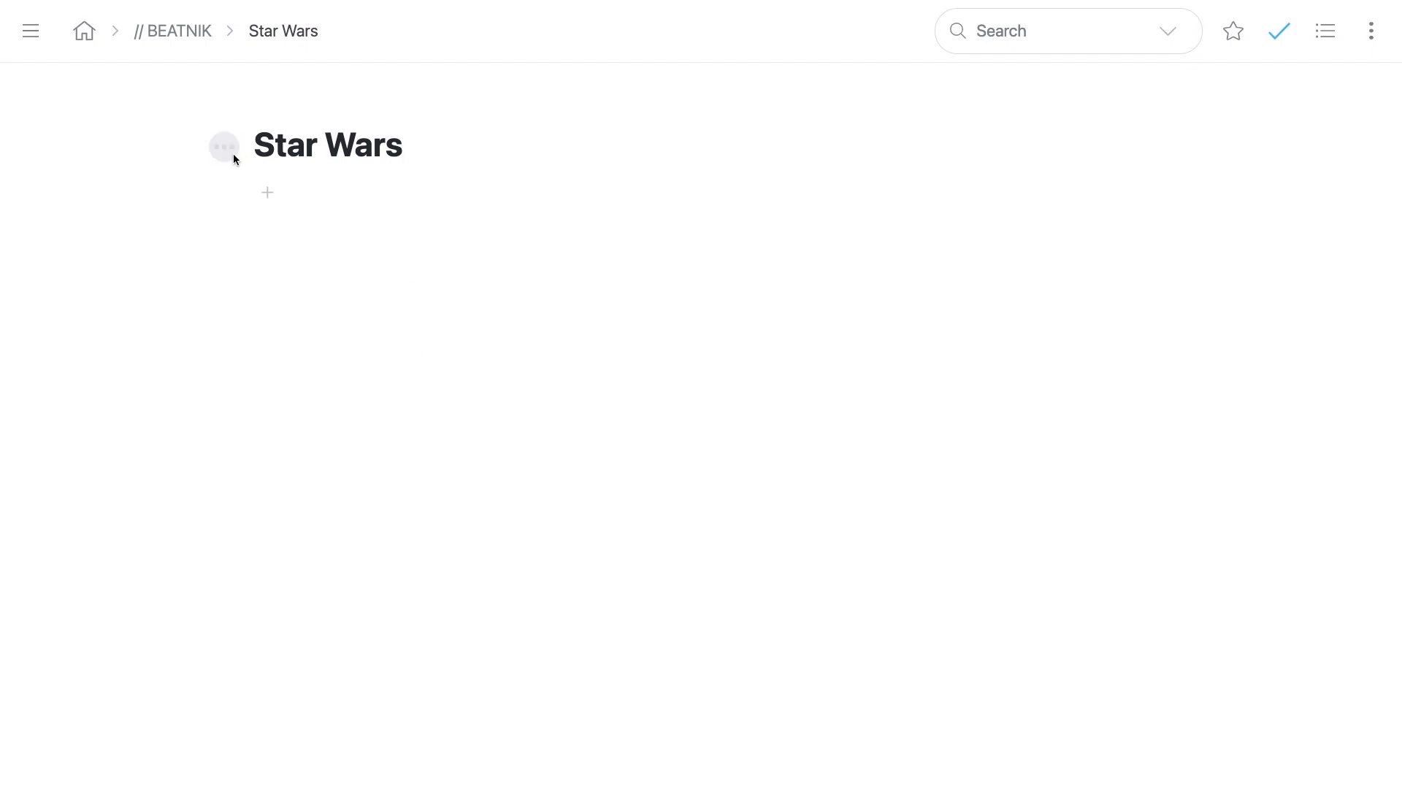
key("ctrl+bracketleft")
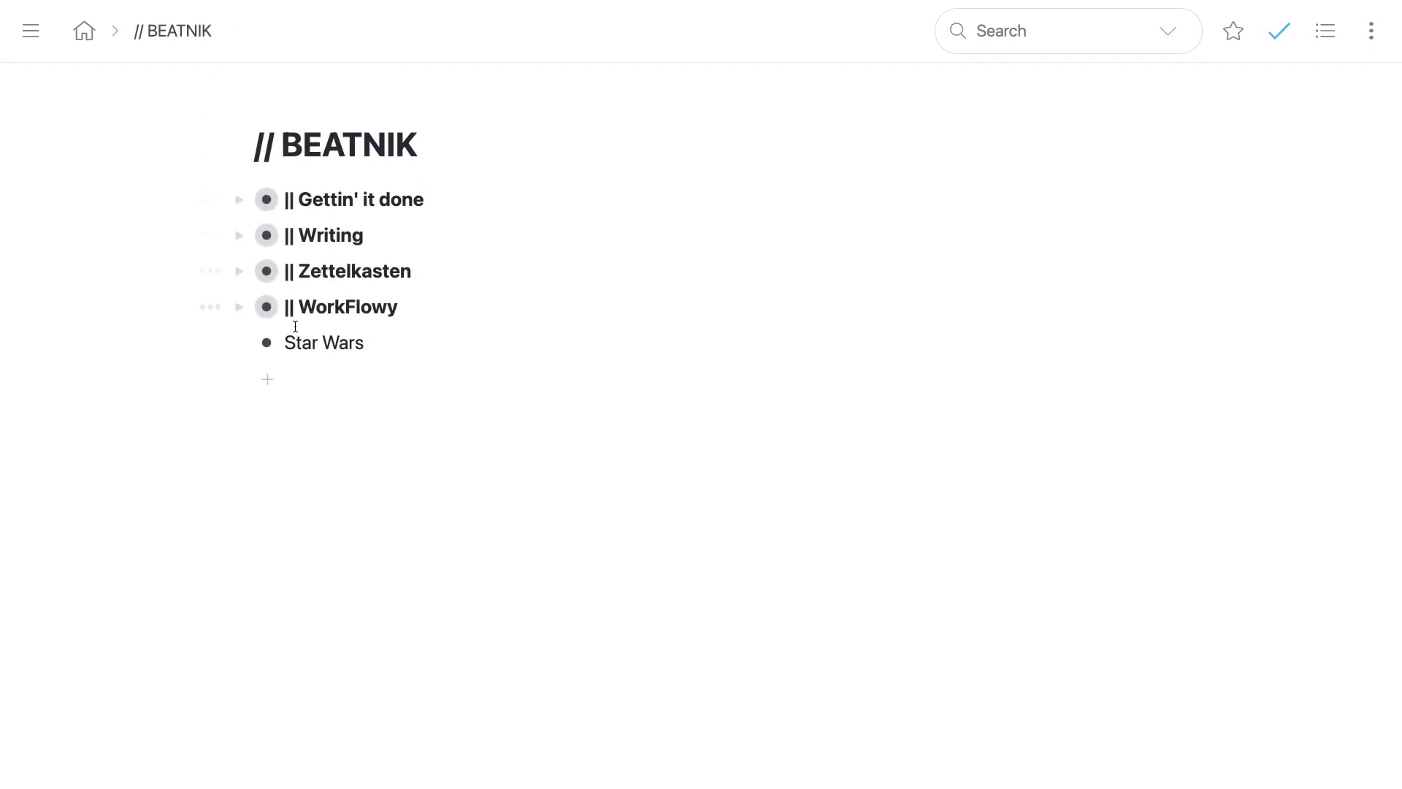
left_click(267, 345)
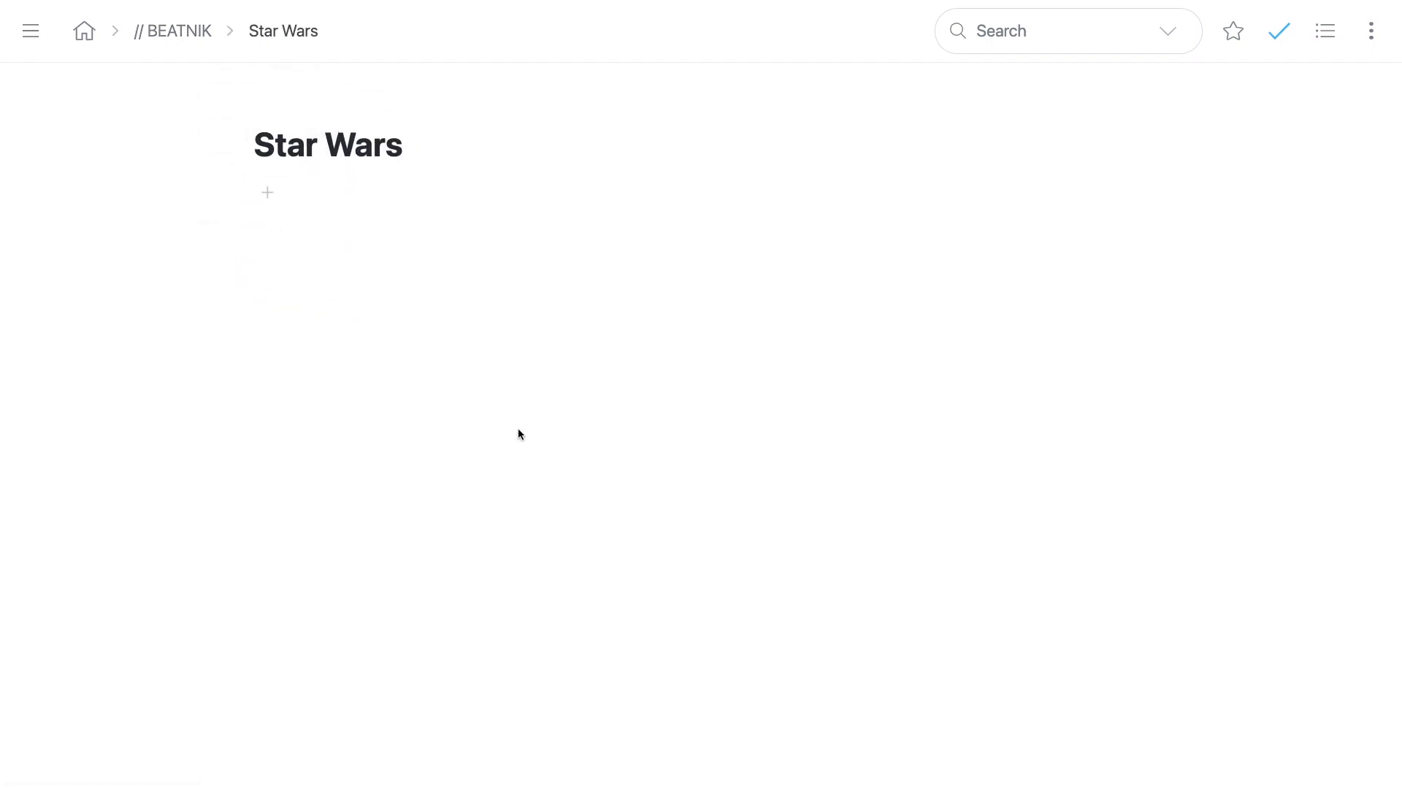
Step: Insert a mirror of the Logline node from Story Development under Star Wars and check its child nodes
key("Return")
type("((")
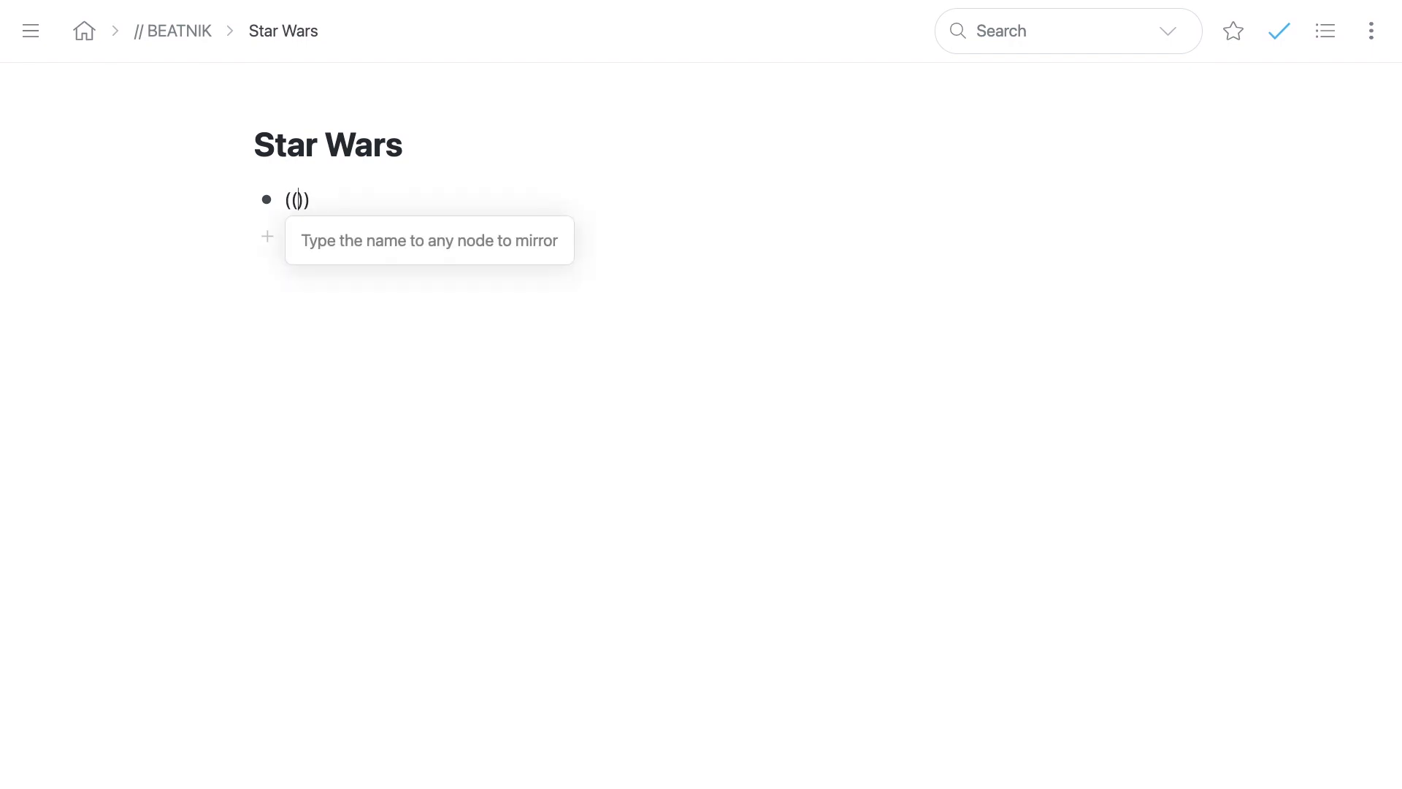
type("logline")
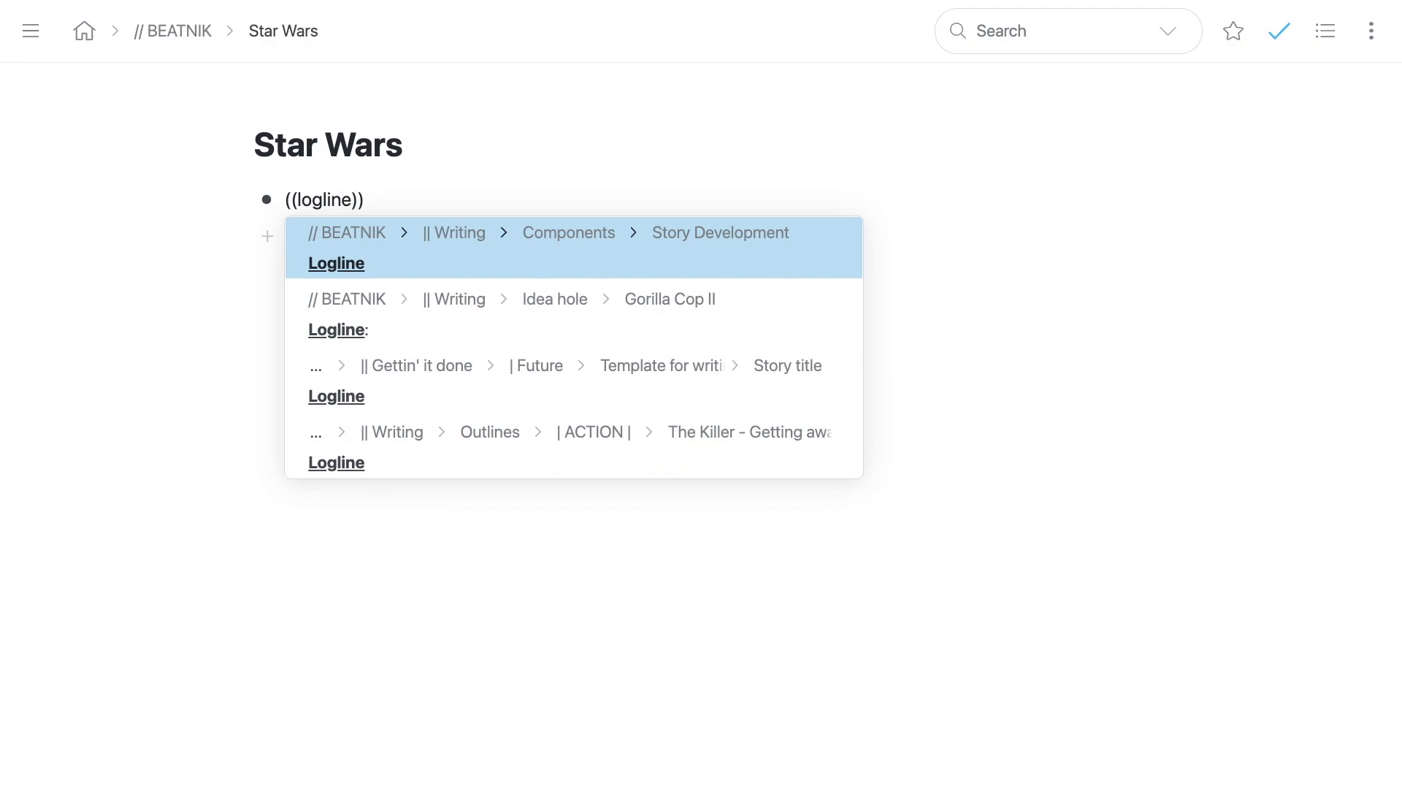
key("Return")
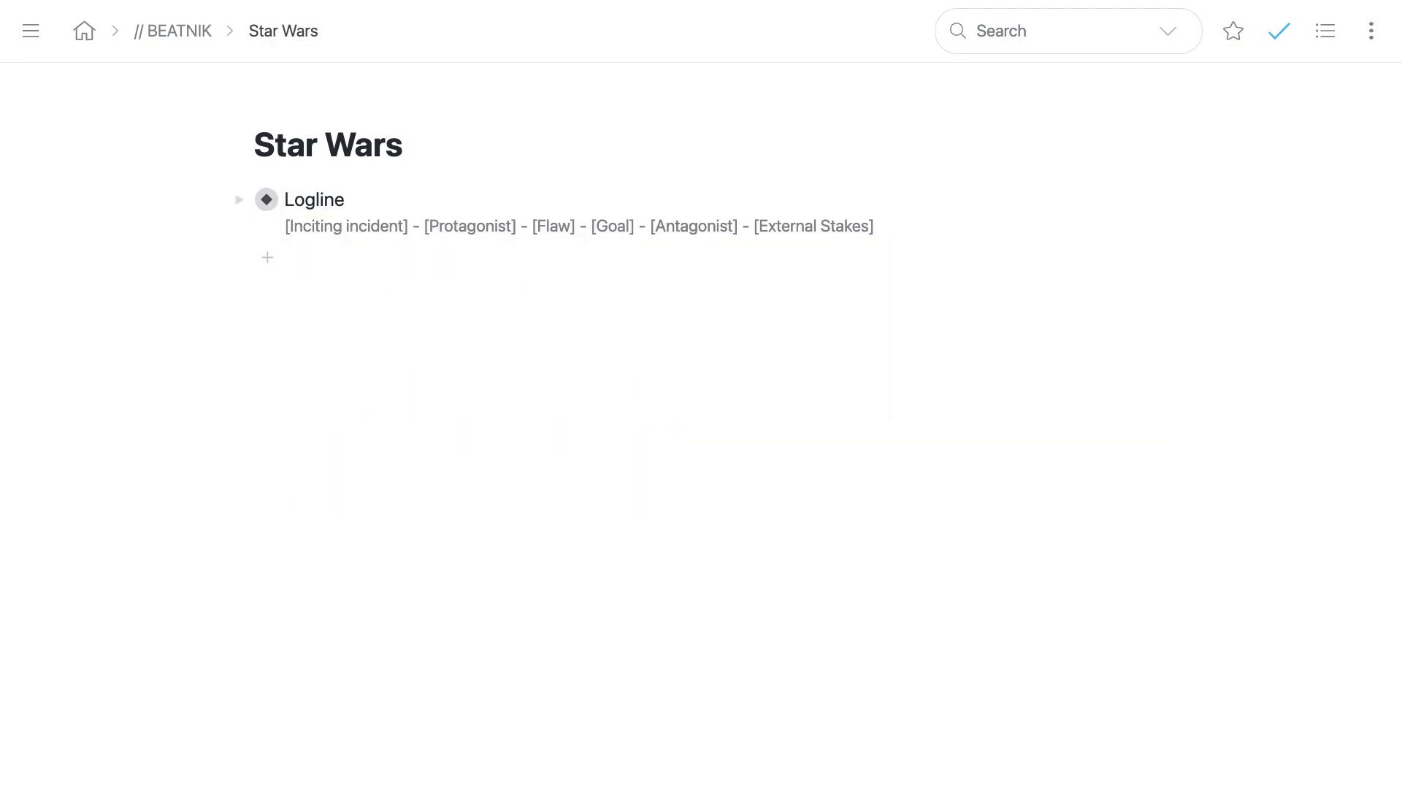
key("ctrl+Down")
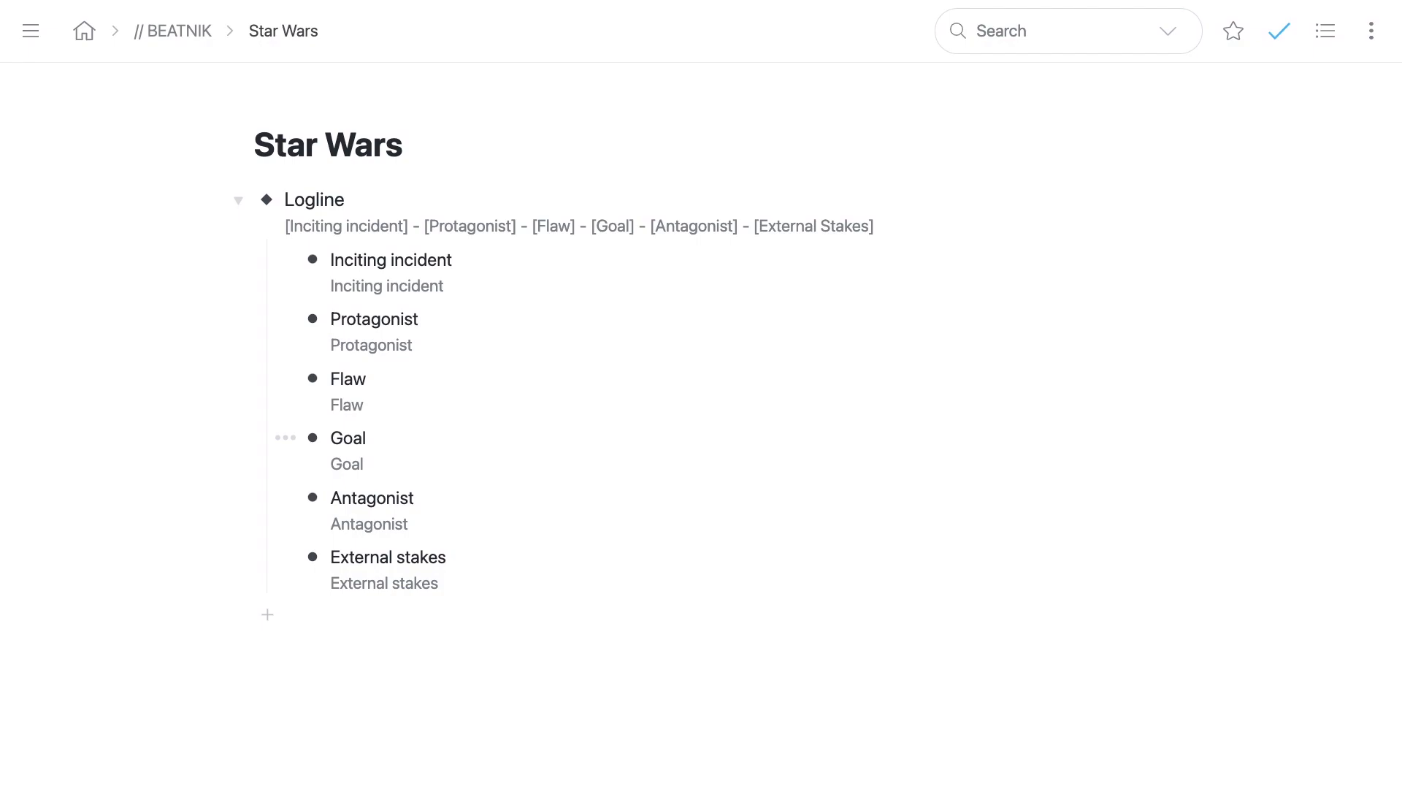
key("ctrl+Up")
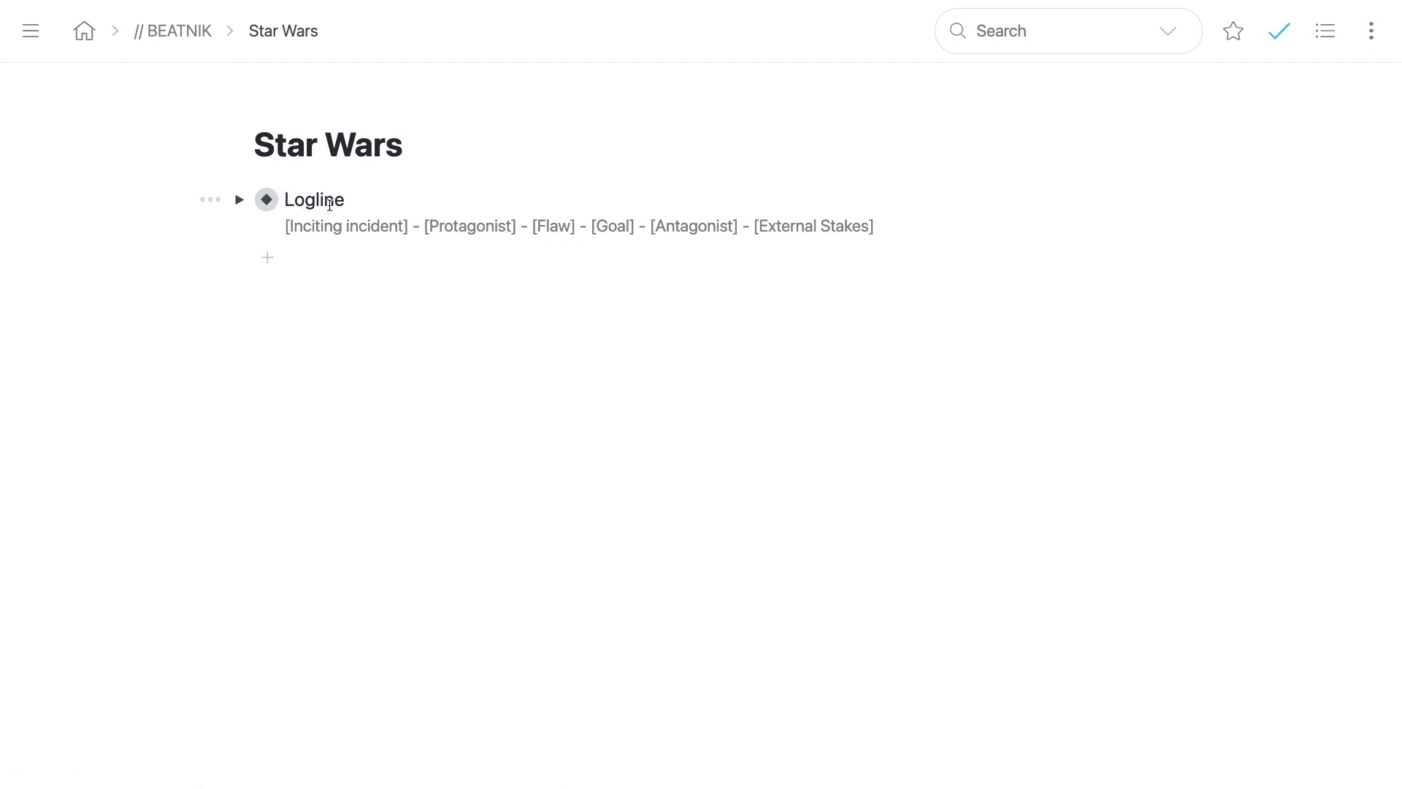
Step: Detach the Logline mirror from its original and expand the independent copy's child nodes
left_click(401, 210)
left_click(218, 207)
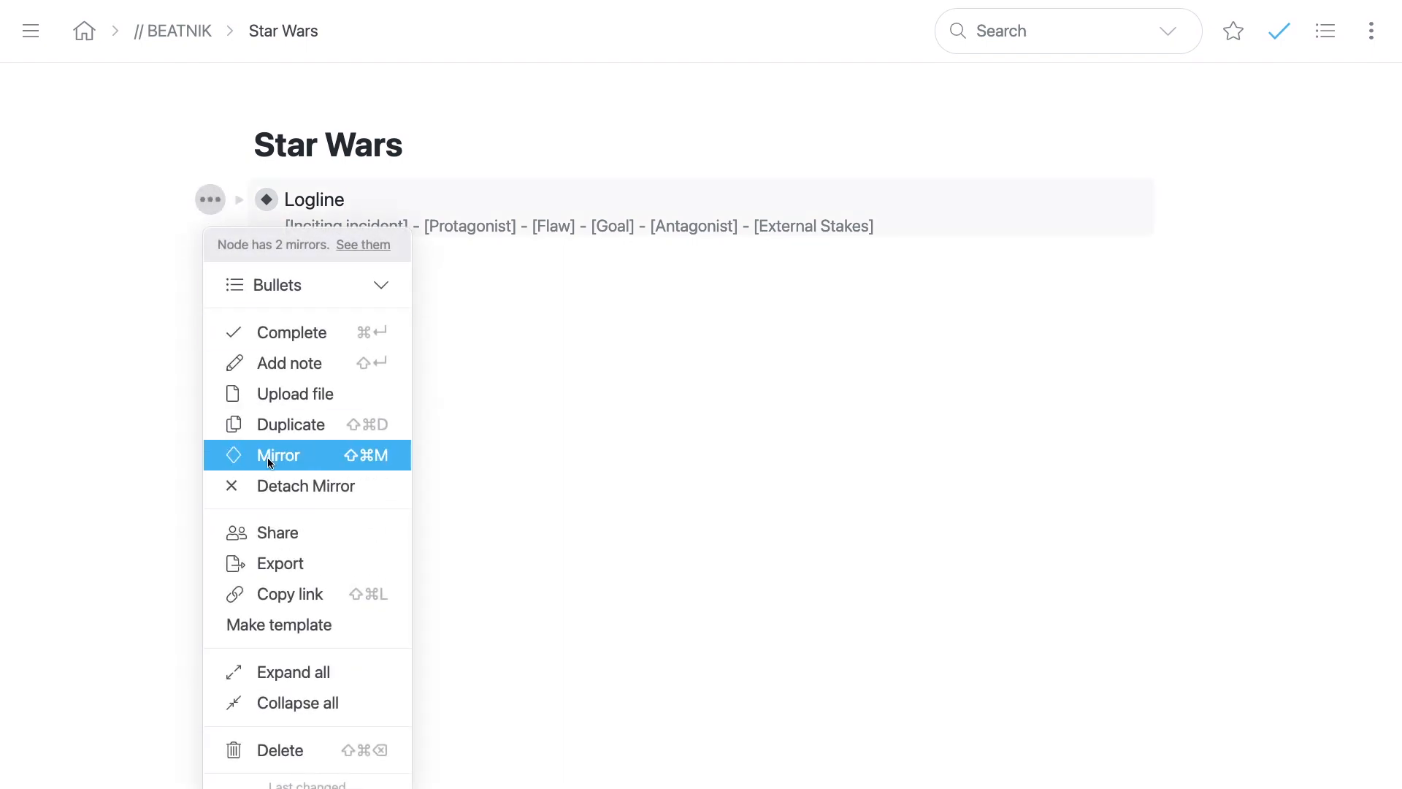
left_click(357, 485)
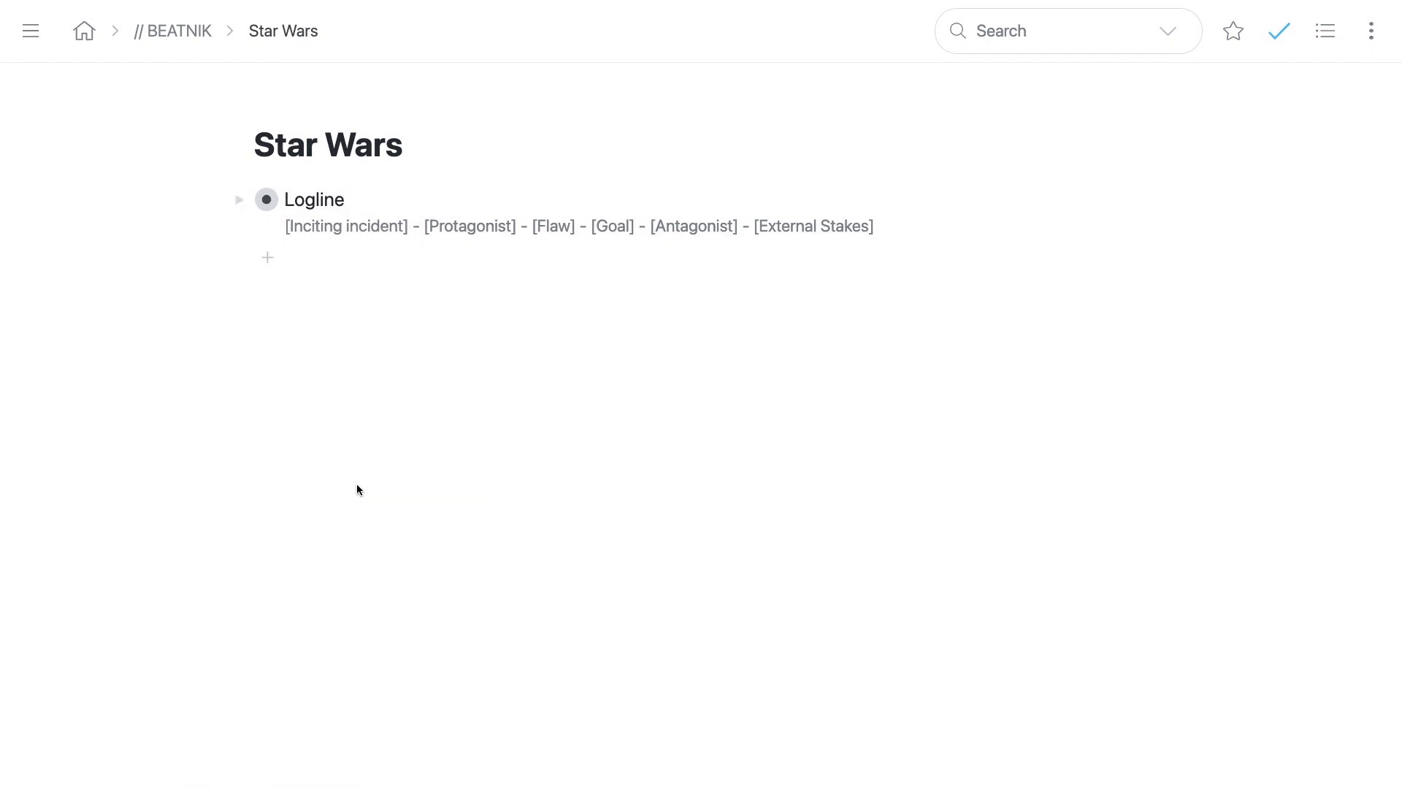
left_click(240, 208)
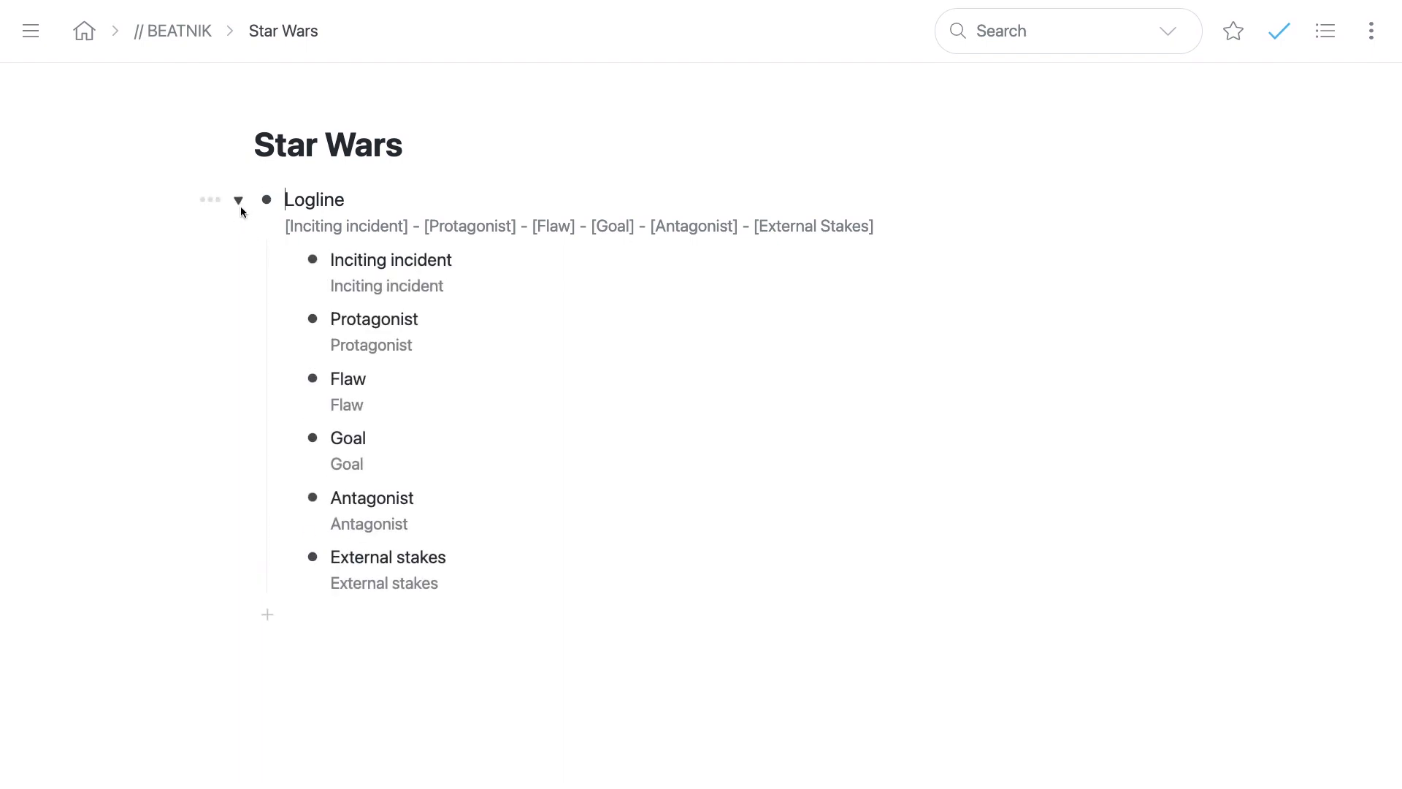
left_click(241, 206)
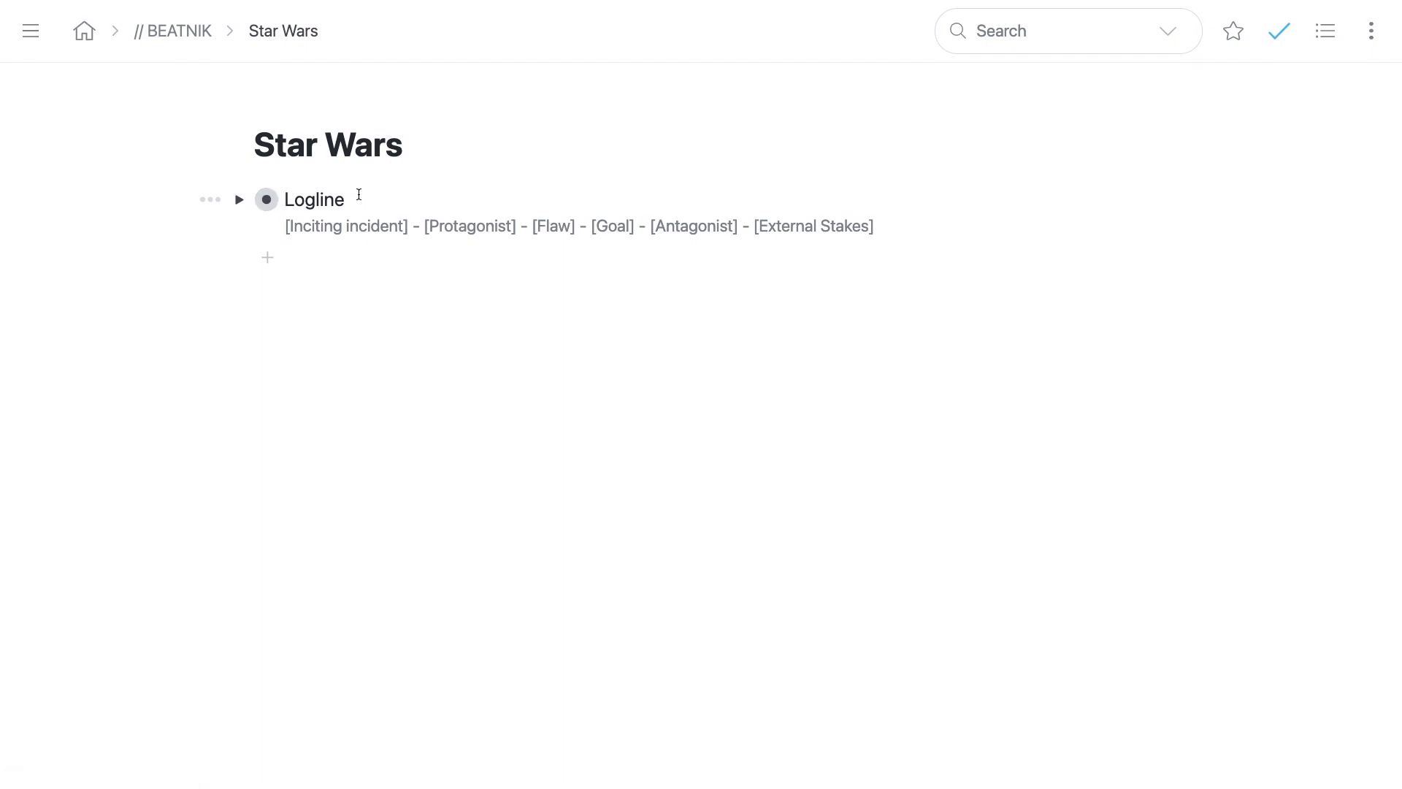
left_click(238, 200)
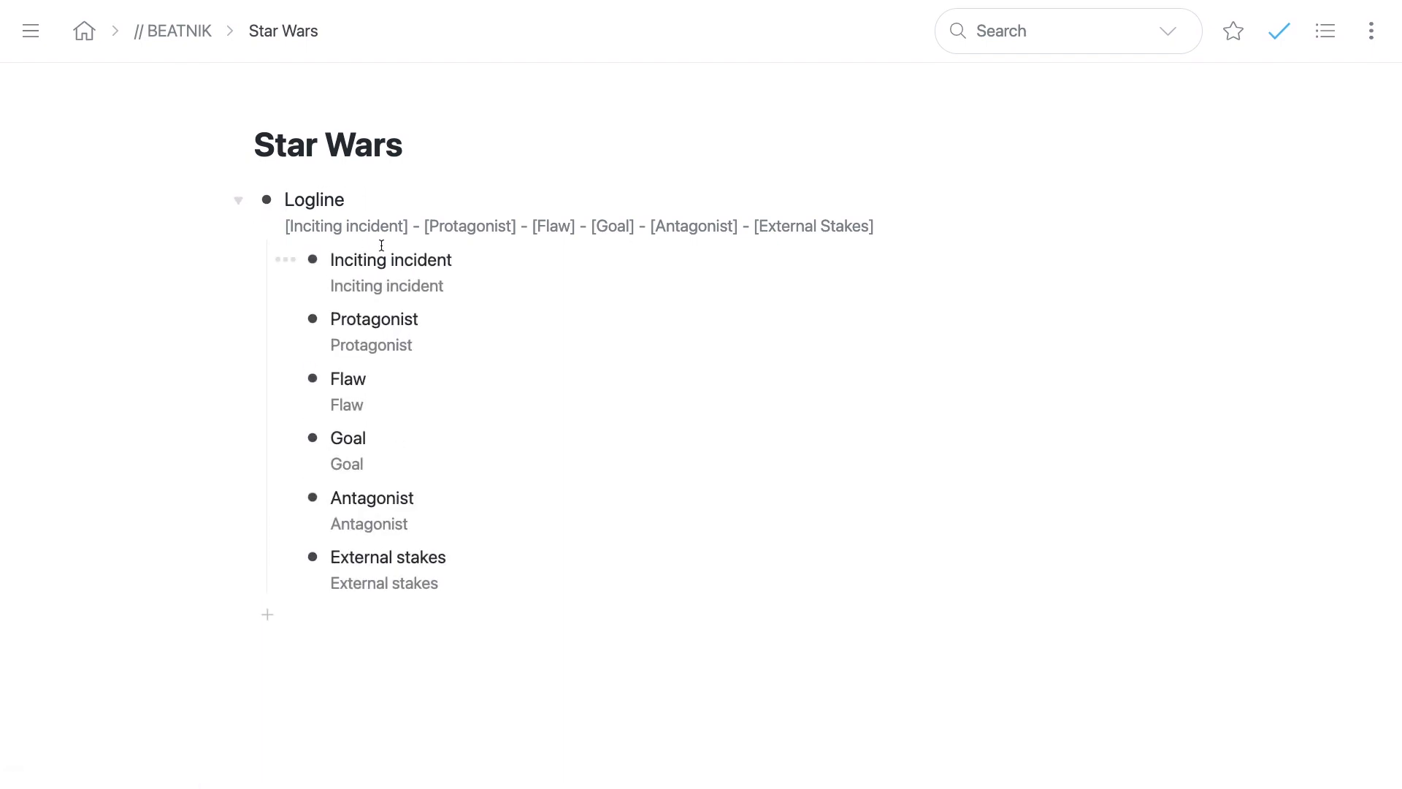
Step: Replace the Inciting incident node's text with "Luke finds plans to the Death Star", keeping its note
left_click_drag(454, 260, 315, 259)
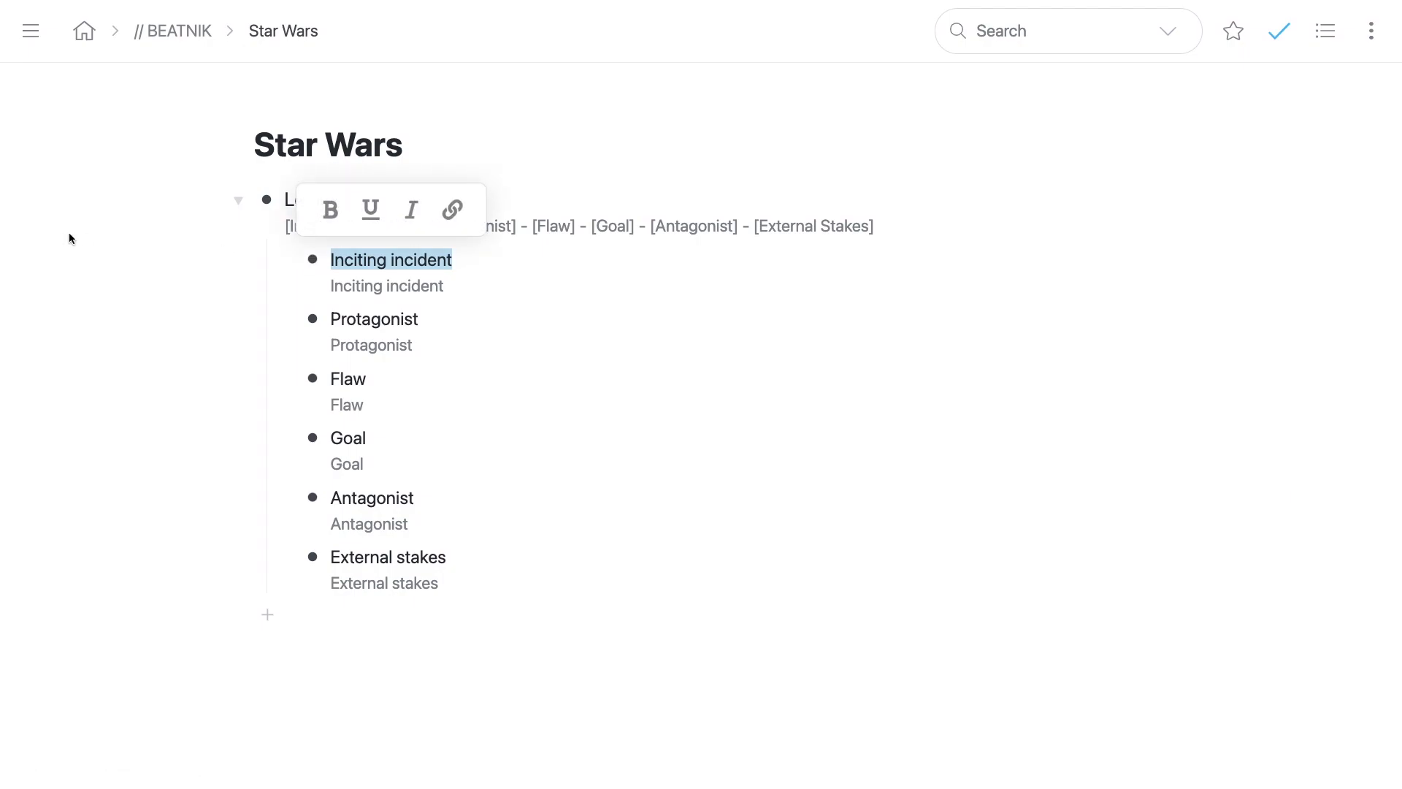
key("Right")
key("super+a")
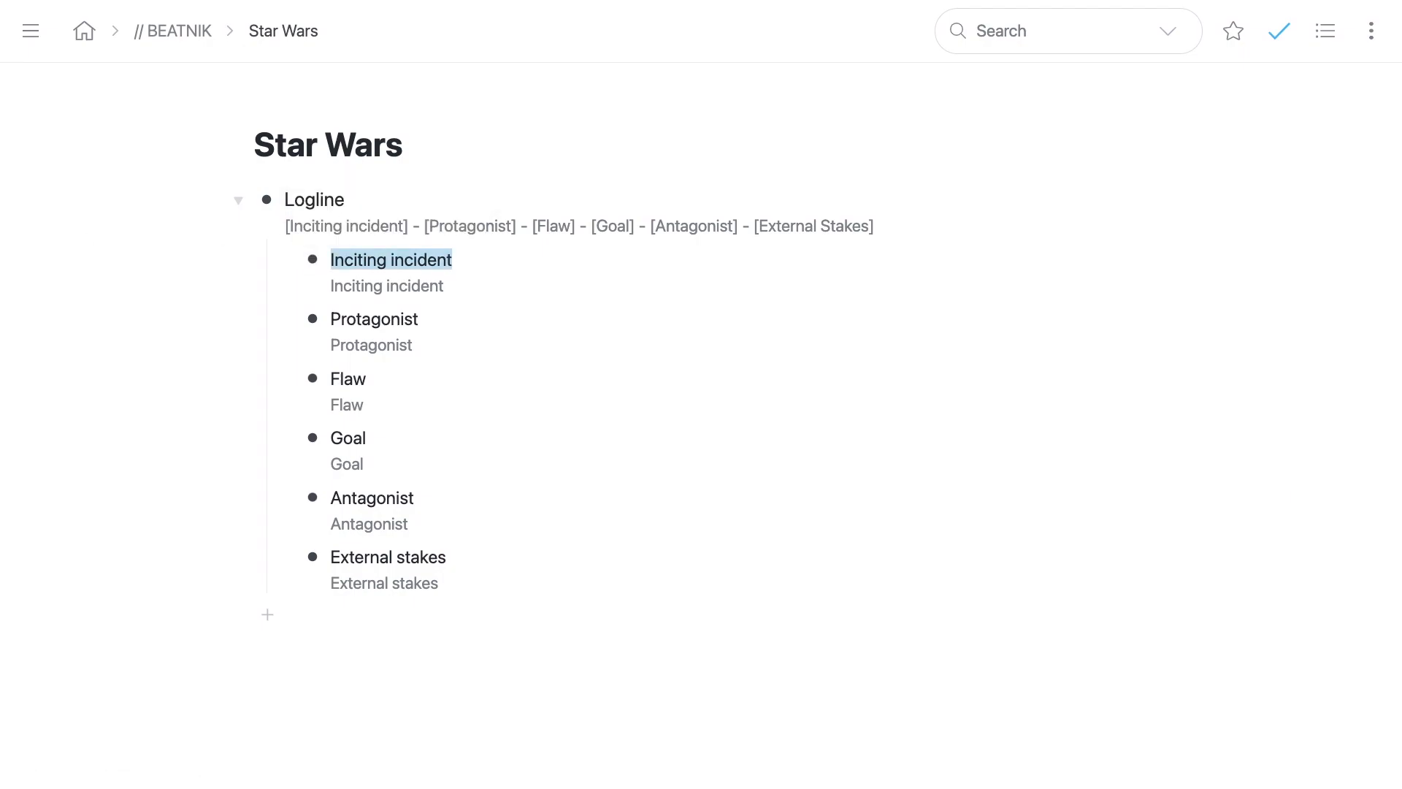
type("Luke")
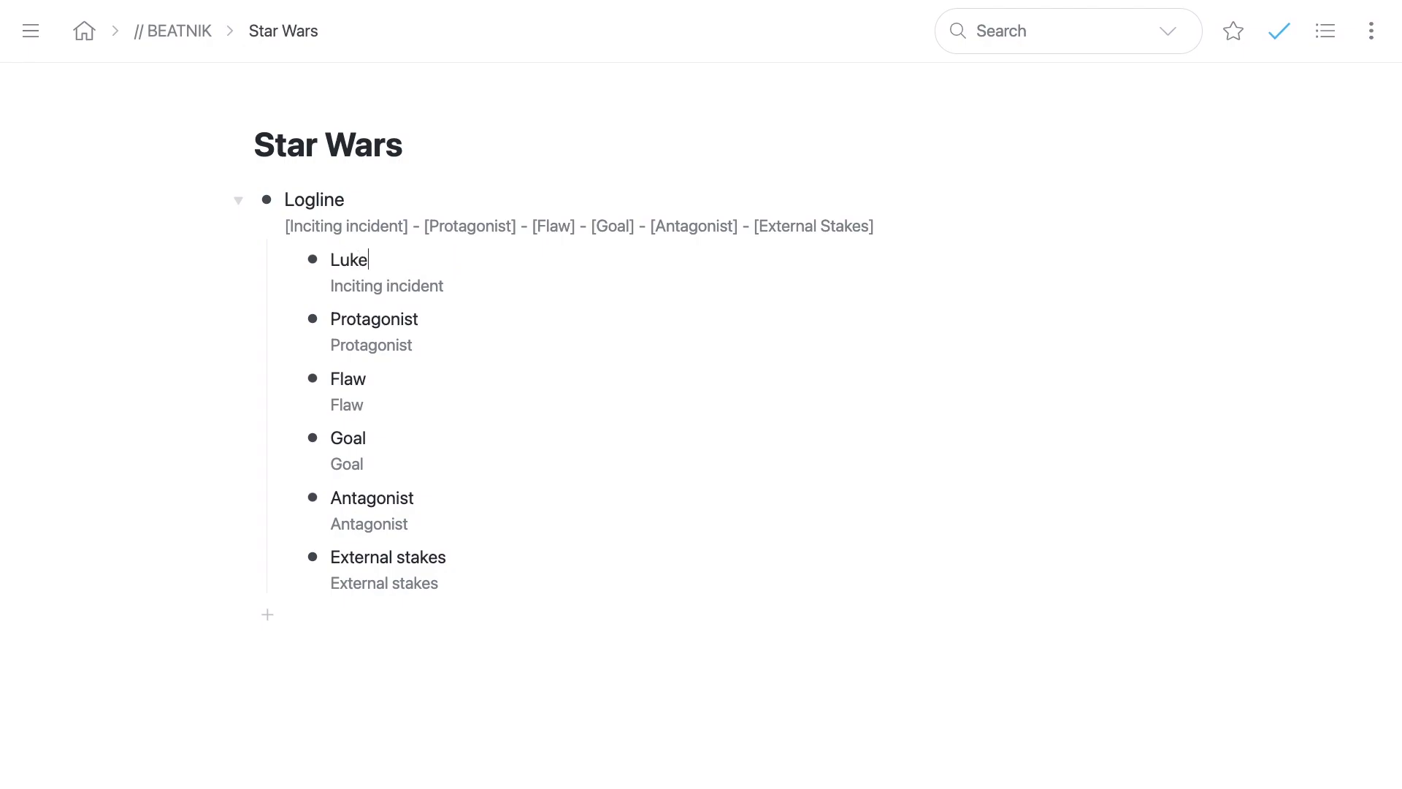
type(" finds plans to the Death Star")
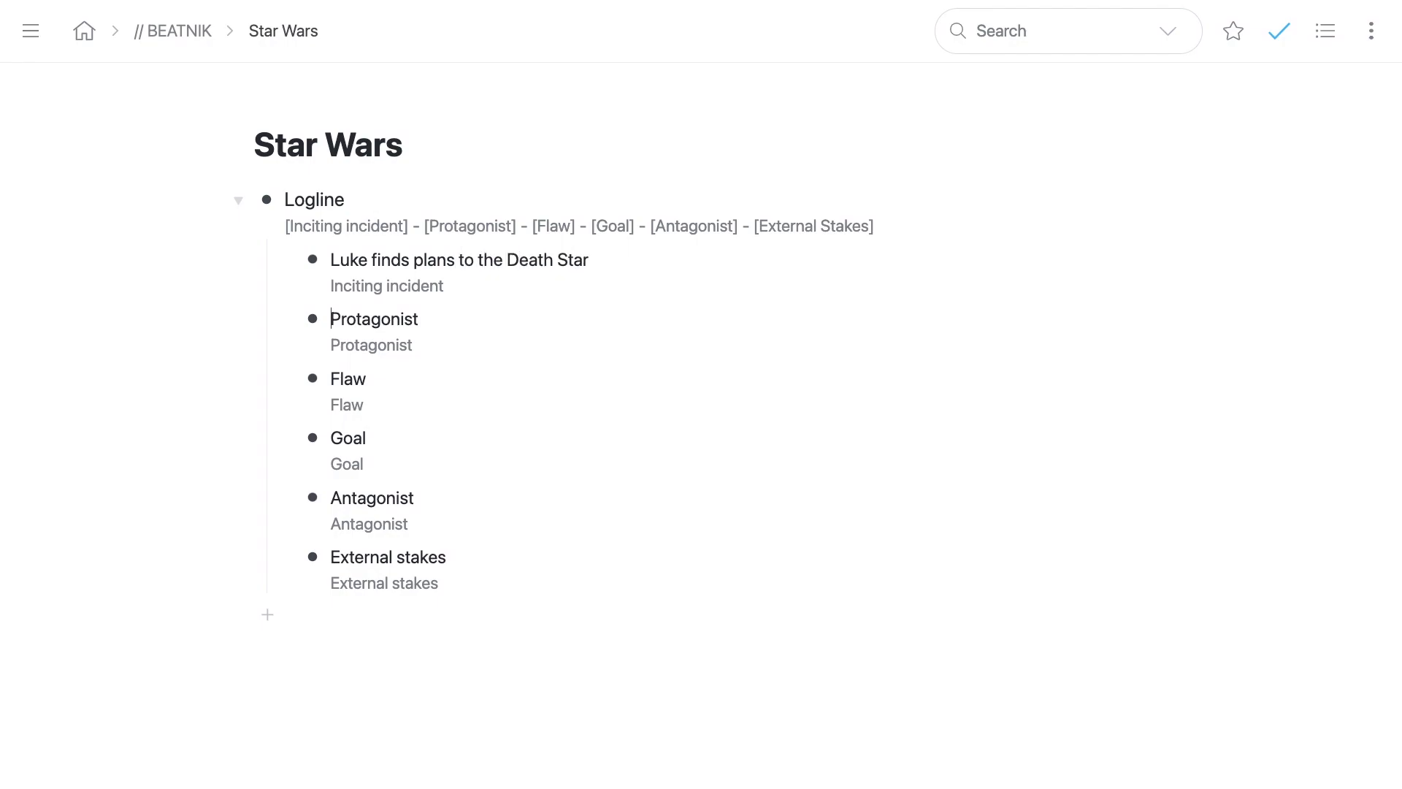
Step: Replace the Protagonist node's text with "Young Farm Boy with a lack of confidence or self esteem"
double_click(374, 319)
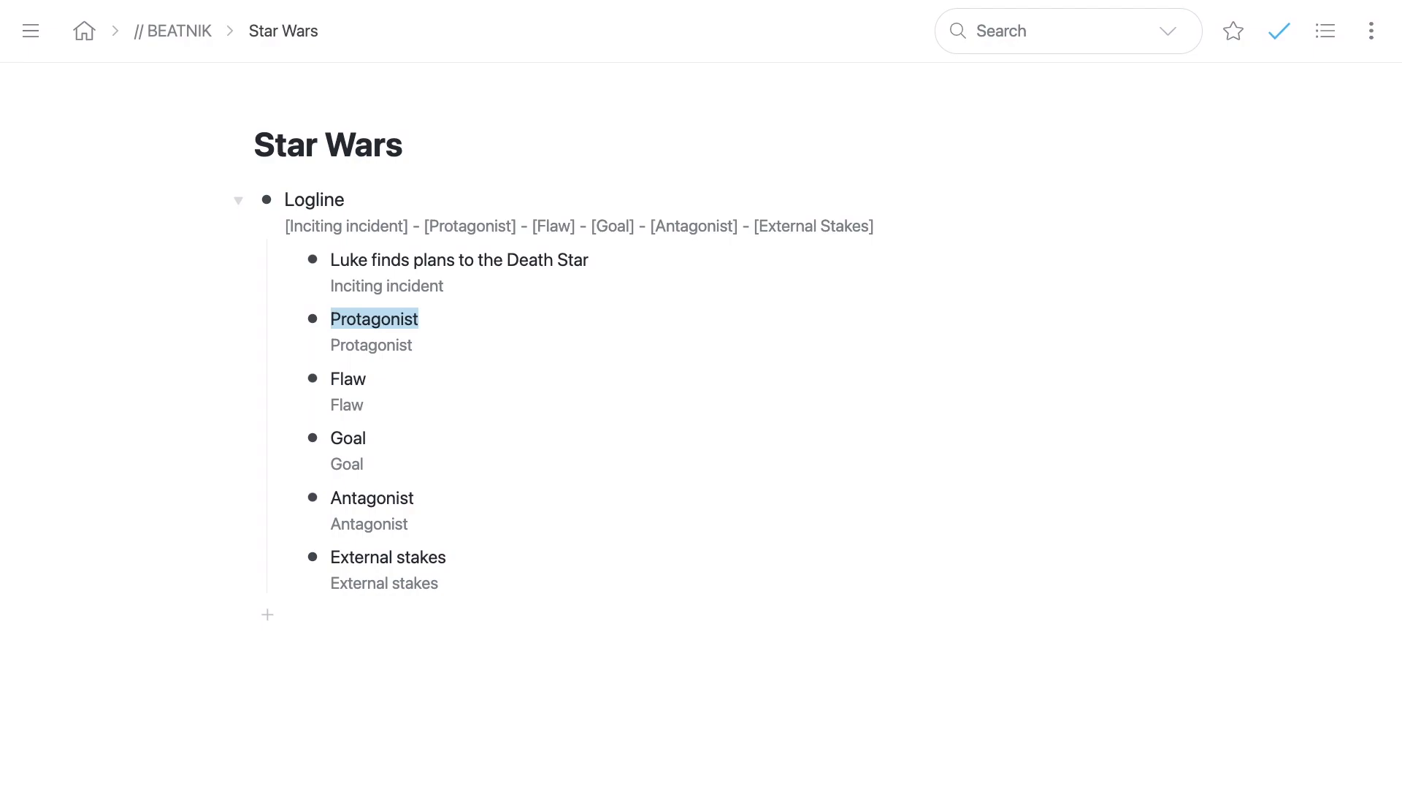
type("Young F")
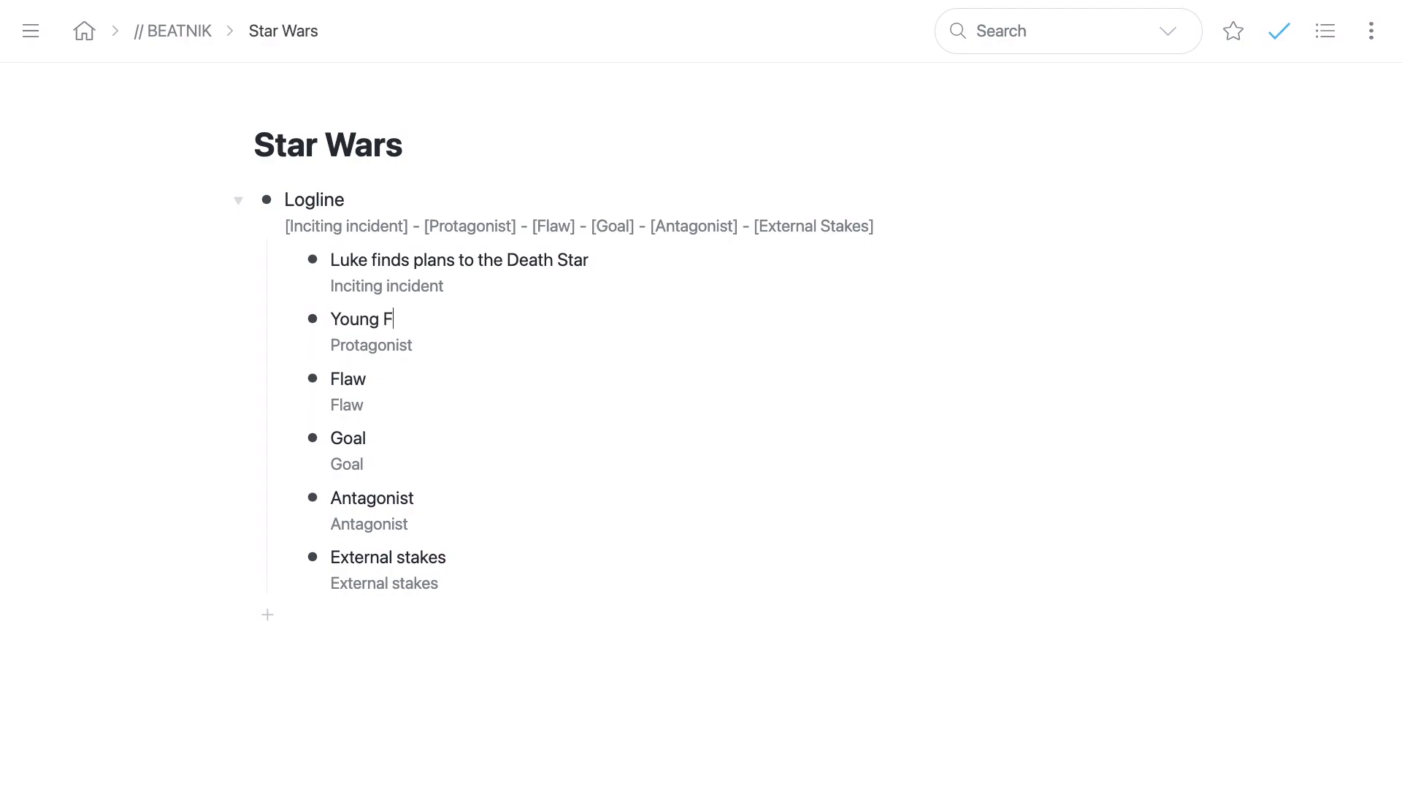
type("arm Boy with a lack of con")
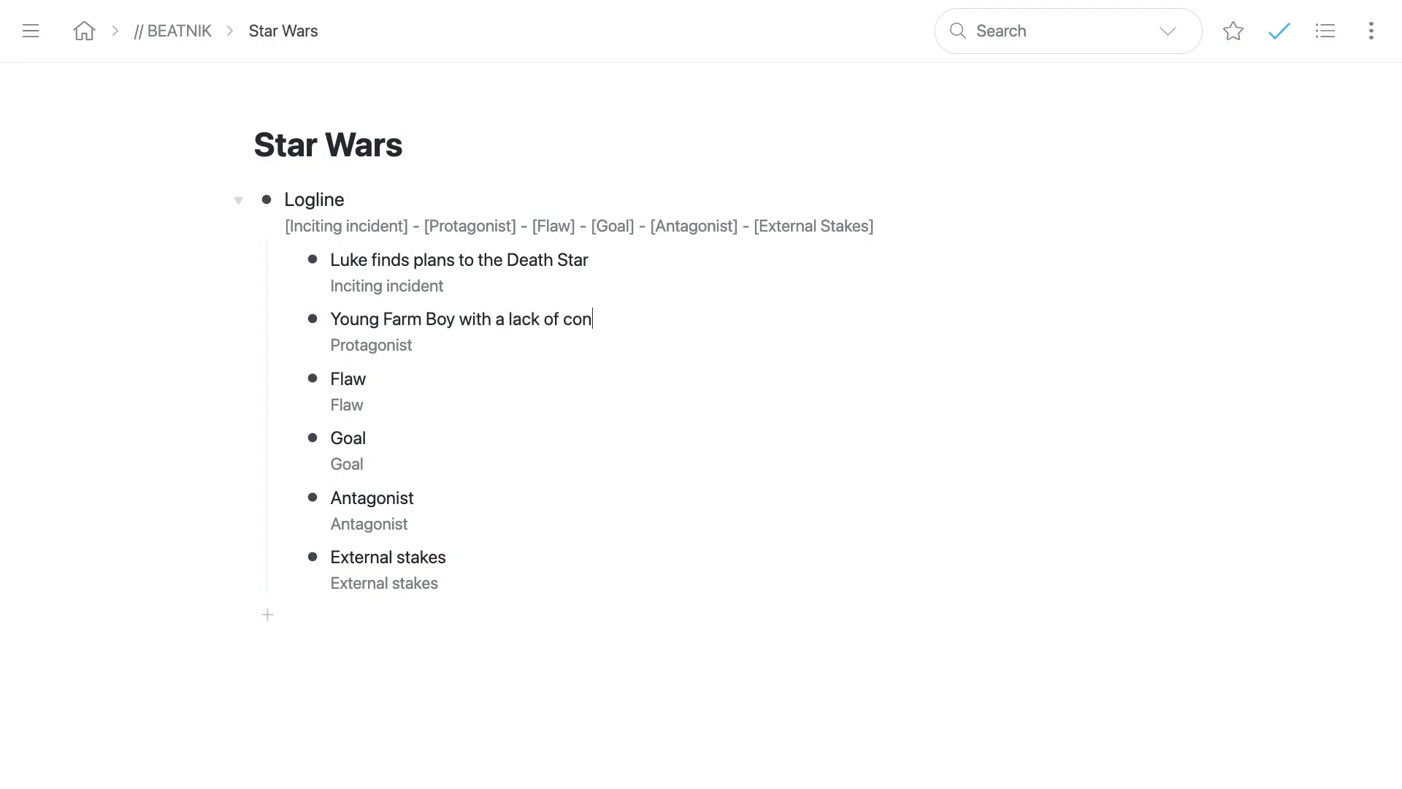
type("fidence or self es")
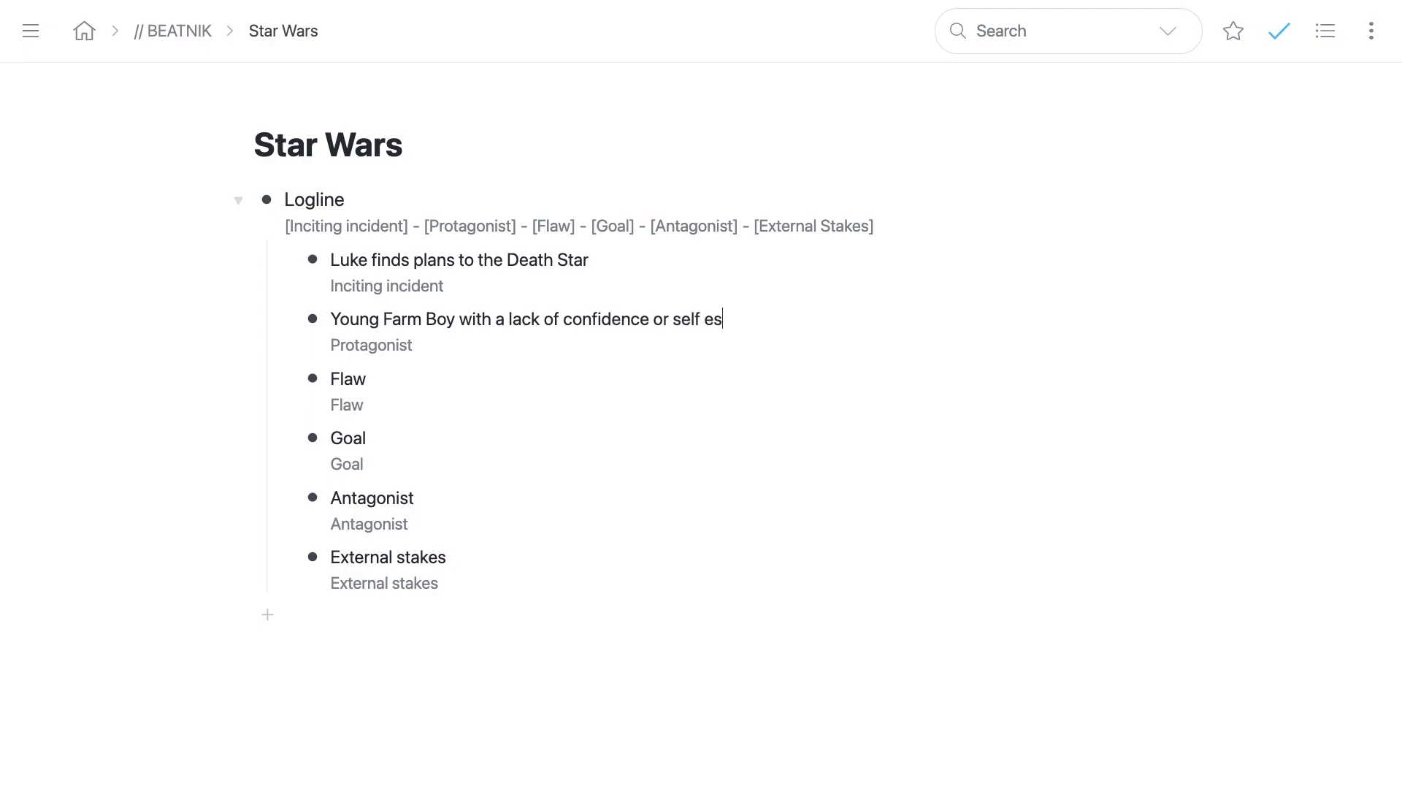
type("teem")
Step: Move "lack of confidence or self esteem" out of the Protagonist node to replace the Flaw node's text
key("shift+alt+Left")
key("shift+alt+Left")
key("shift+alt+Left")
key("shift+alt+Left")
key("shift+alt+Left")
key("shift+alt+Left")
key("super+c")
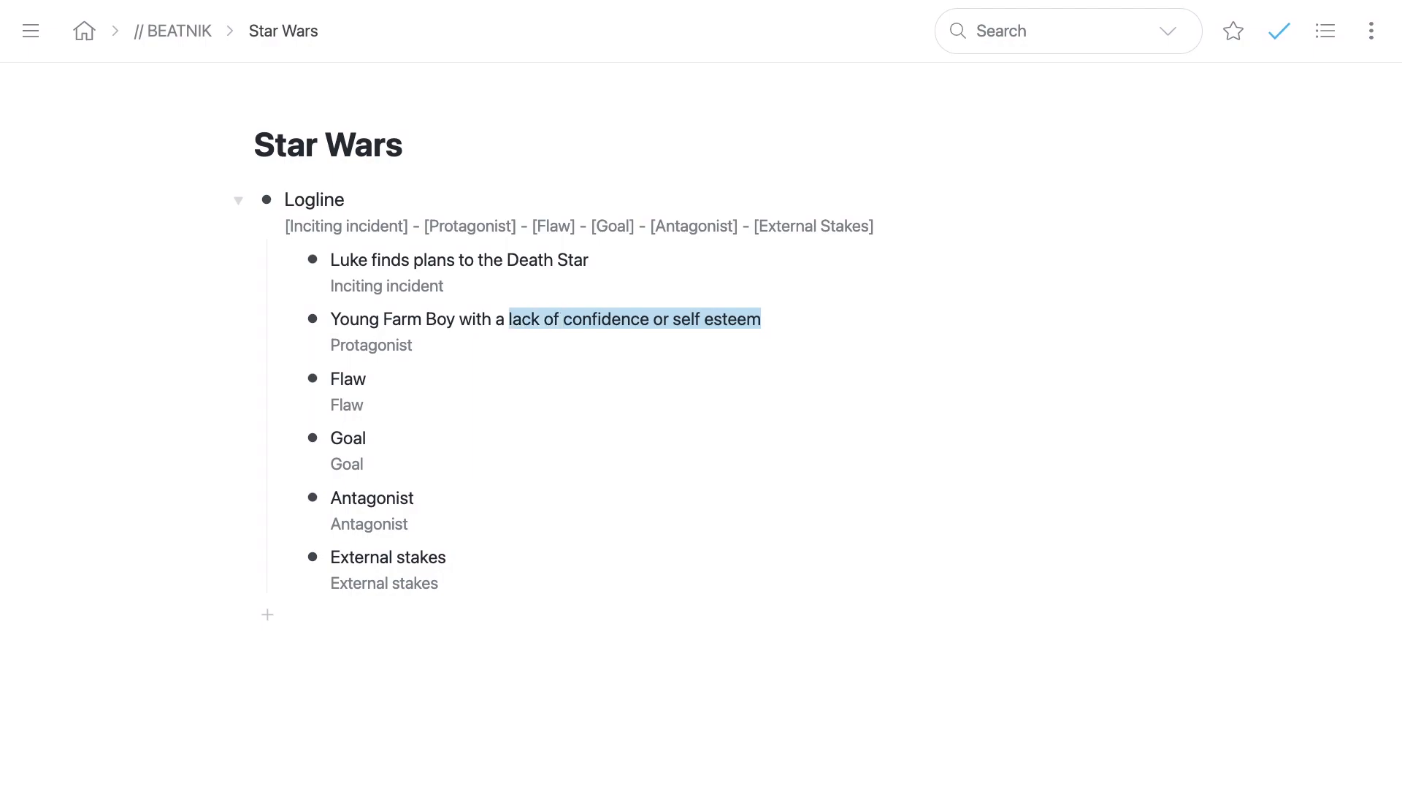
key("BackSpace")
key("shift+alt+Left")
key("super+v")
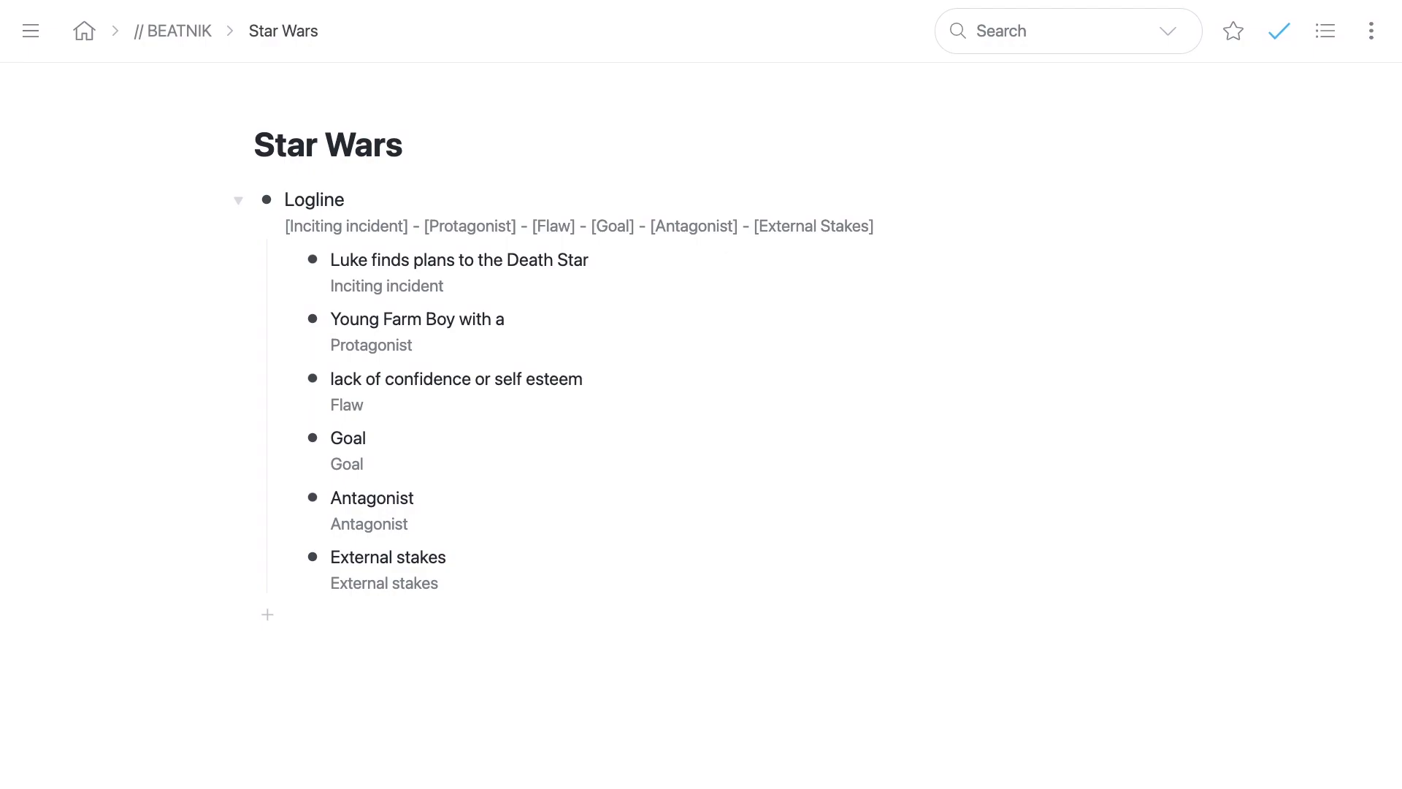
Step: Remove the leftover "with a" from the Protagonist node so it reads "Young Farm Boy"
key("shift+alt+Left")
key("shift+alt+Left")
key("shift+Left")
key("BackSpace")
key("shift+super+Left")
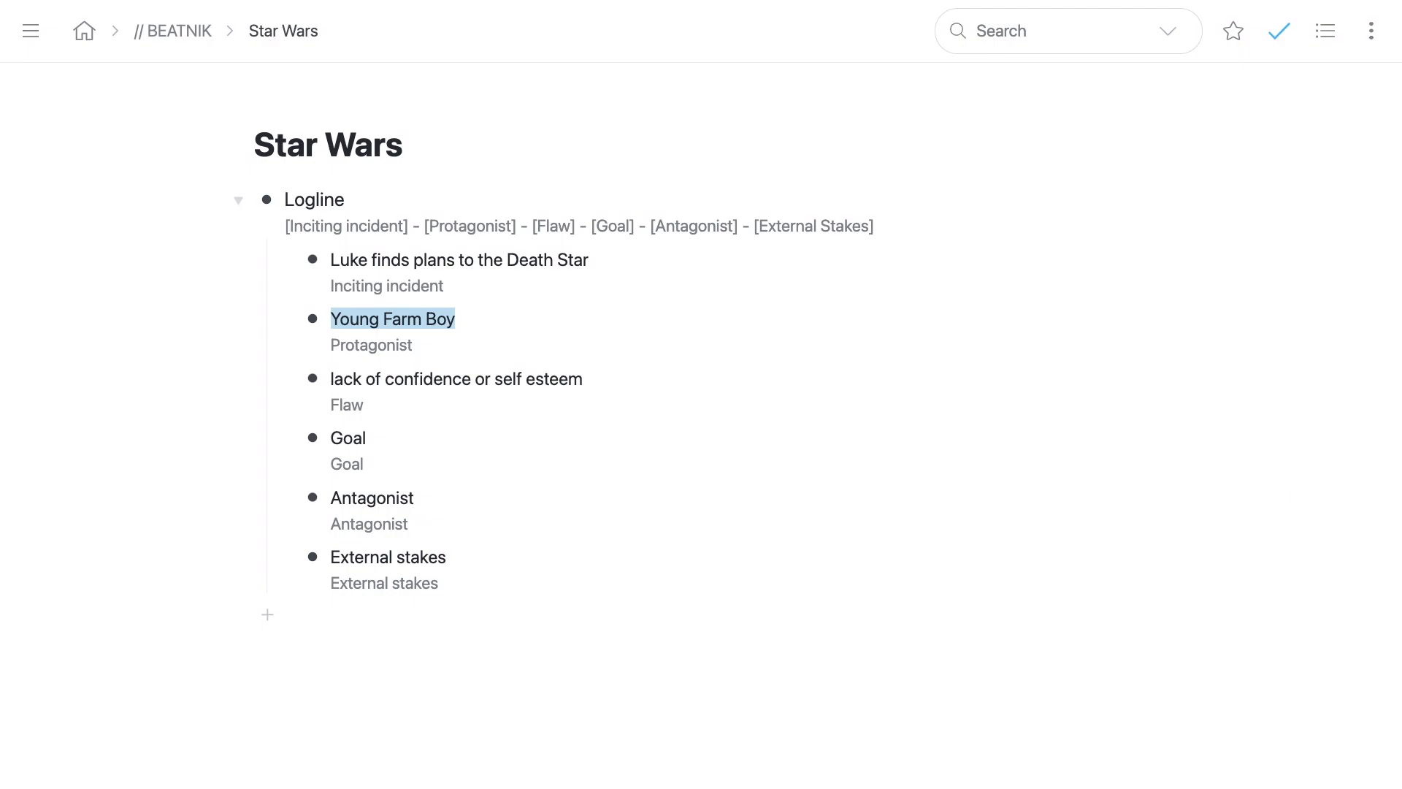
left_click(332, 378)
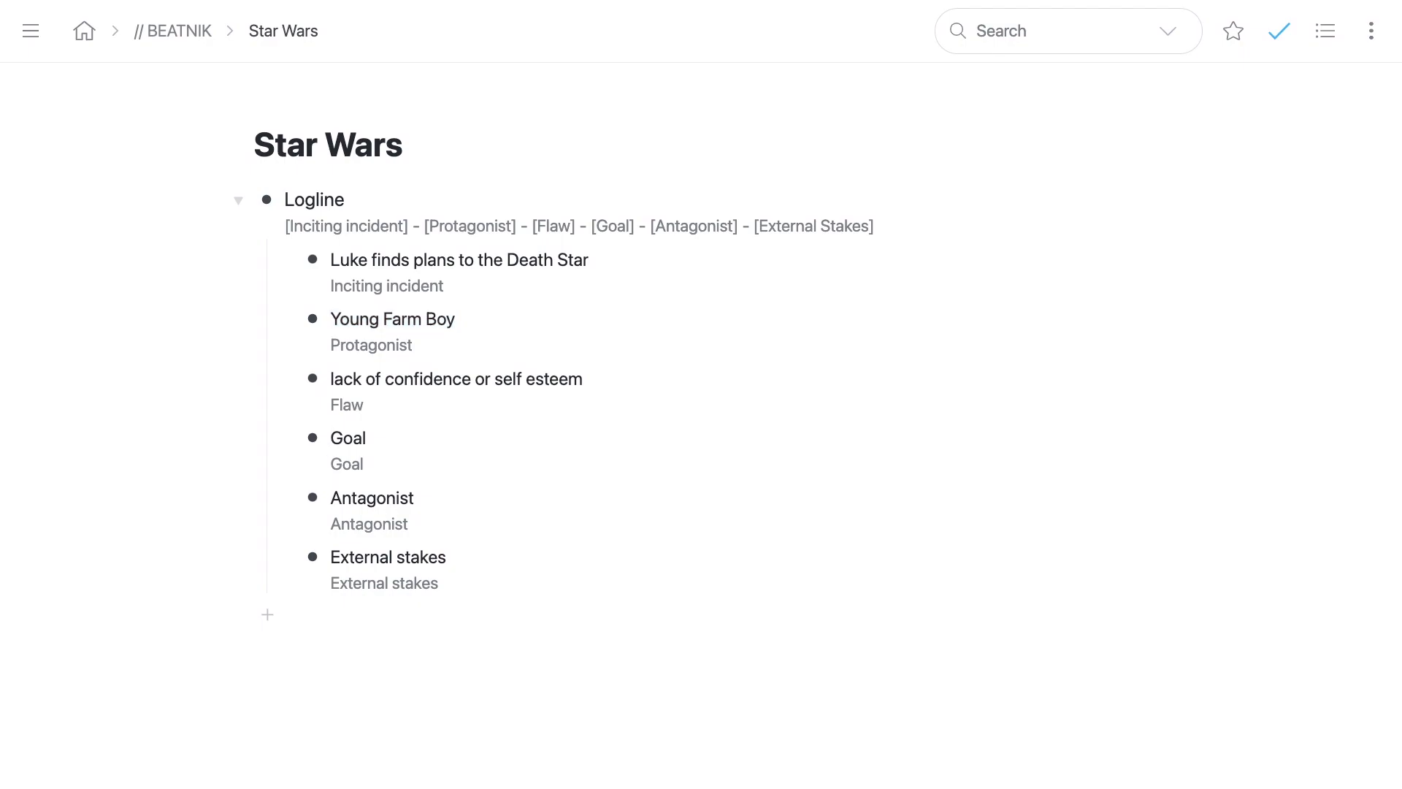
key("shift+End")
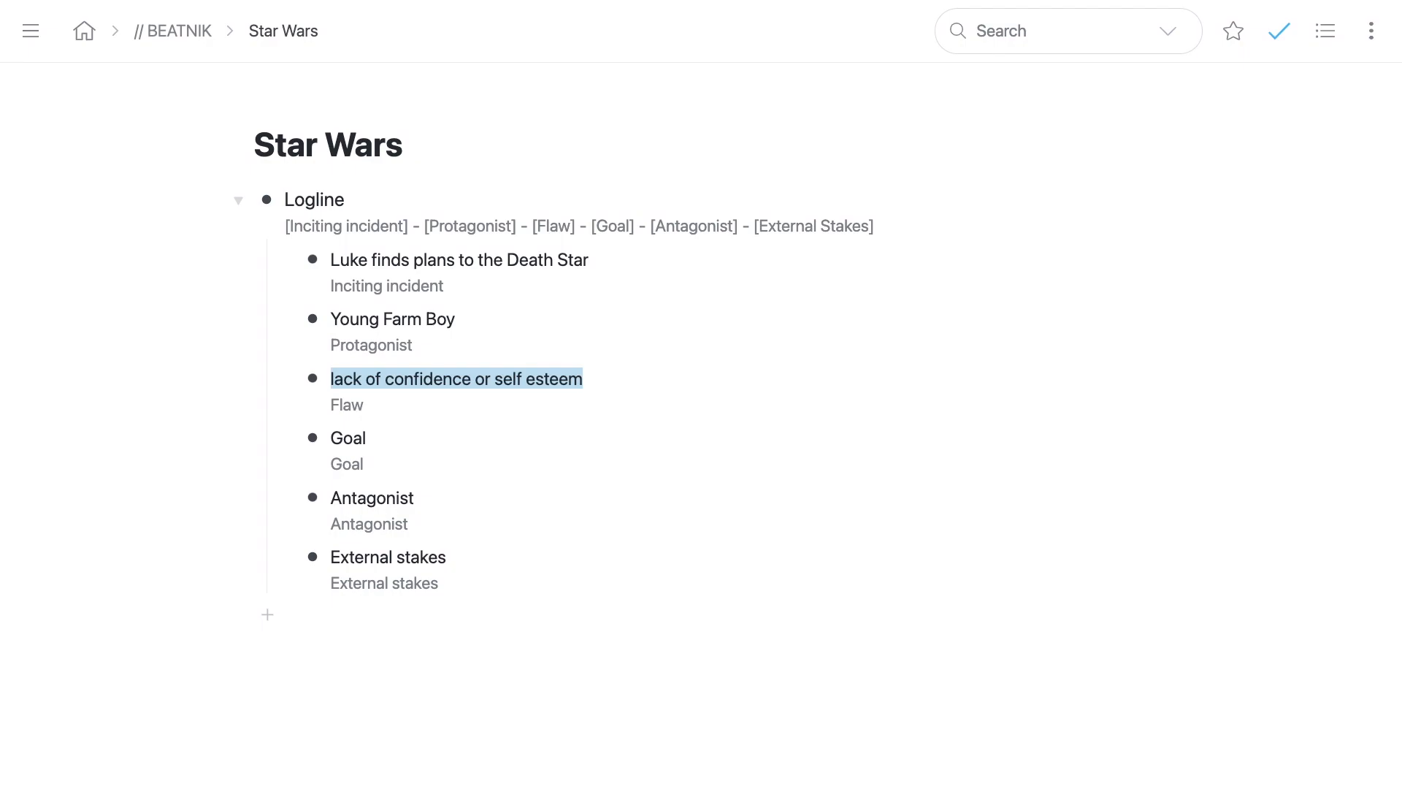
Step: Replace the Goal node's text with "Save the galaxy"
key("Down")
key("Down")
key("super+a")
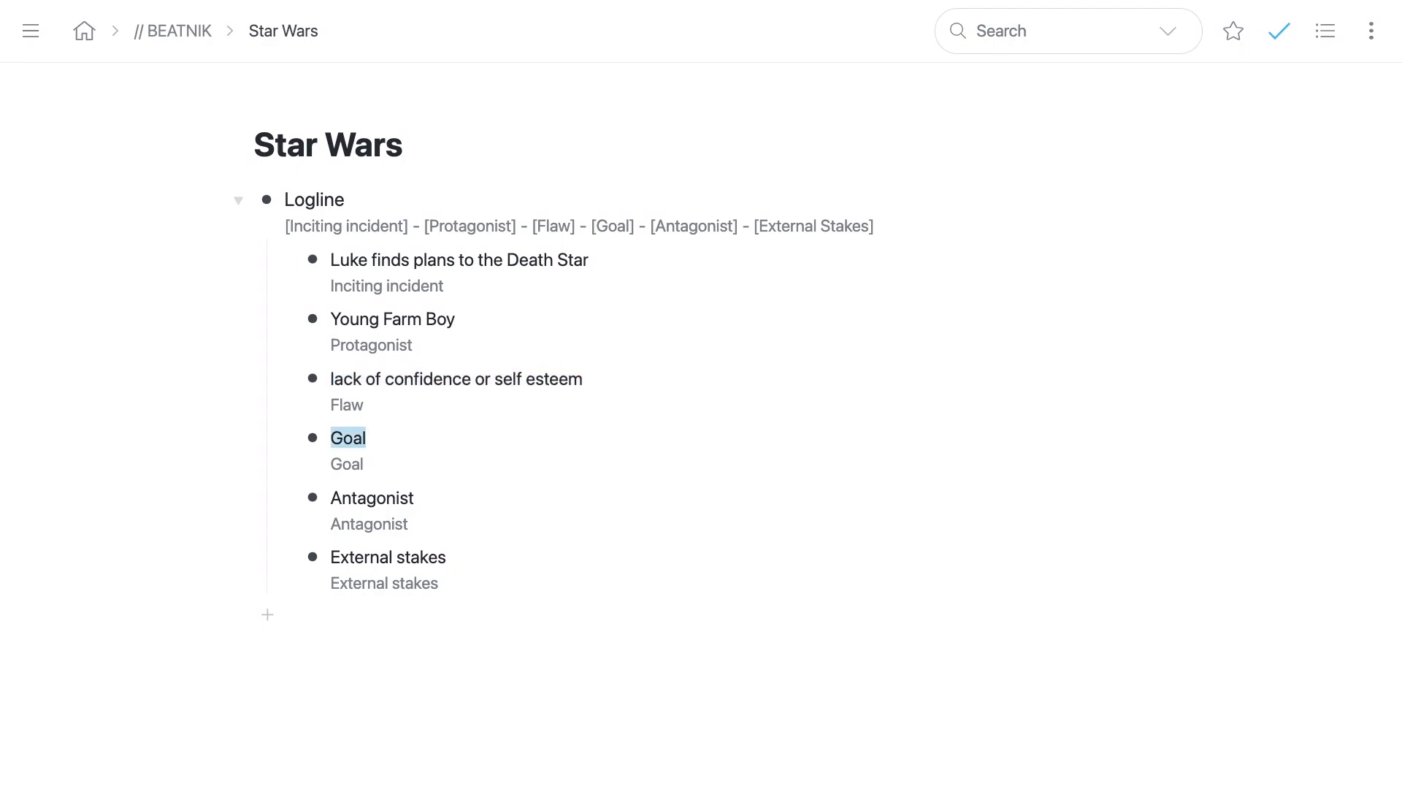
type("Sto")
key("BackSpace")
key("BackSpace")
type("ave the galaxy")
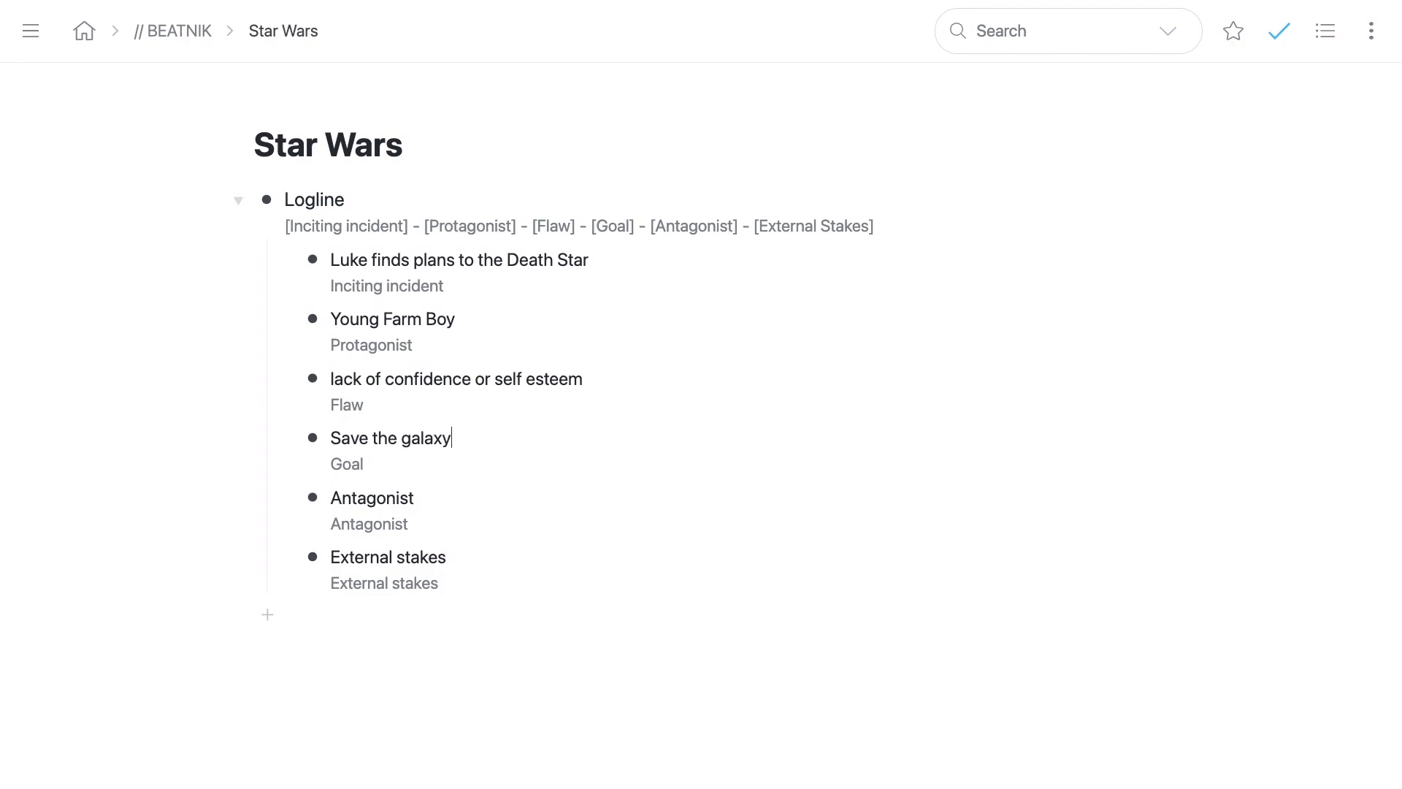
Step: Replace the Antagonist node's text with "Warlord with magical powers"
key("shift+End")
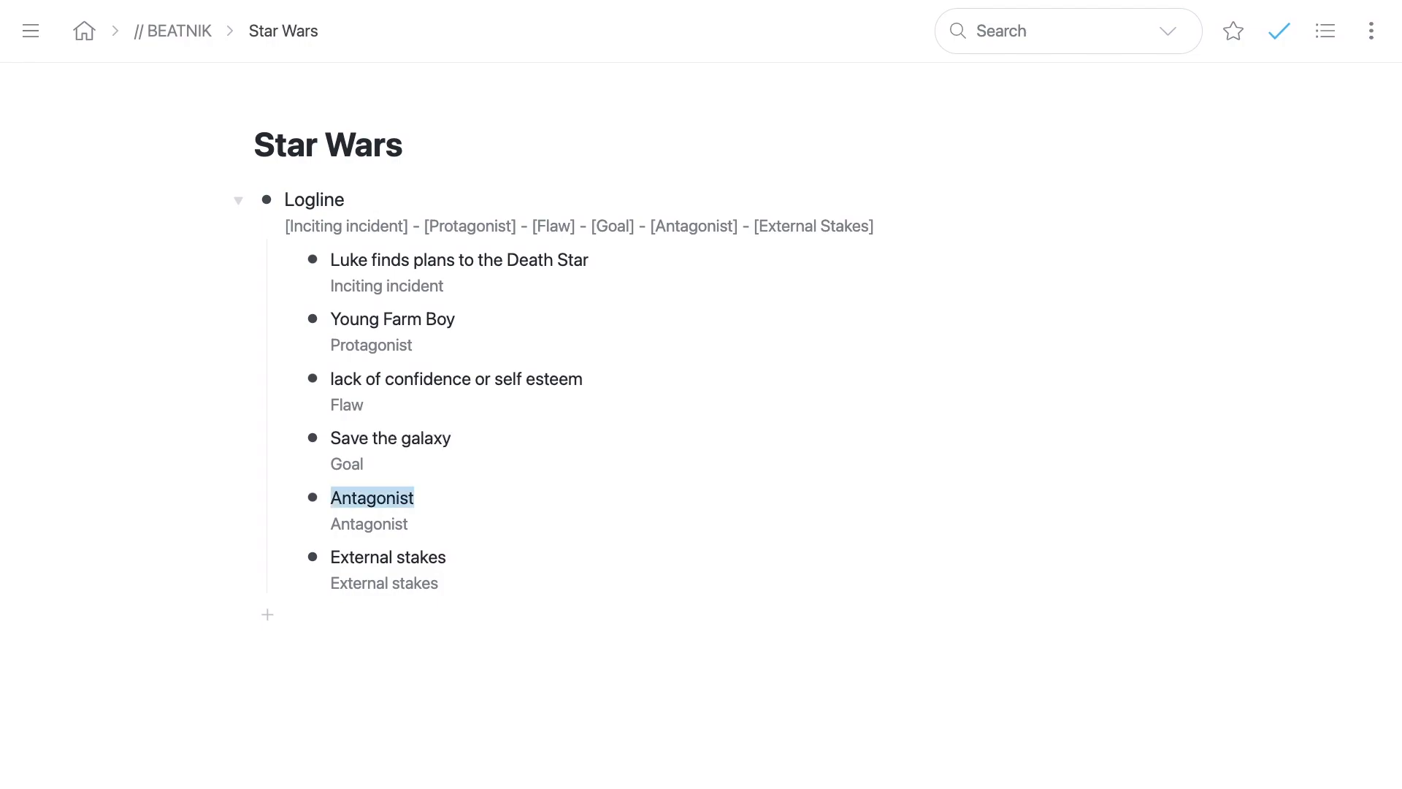
type("W")
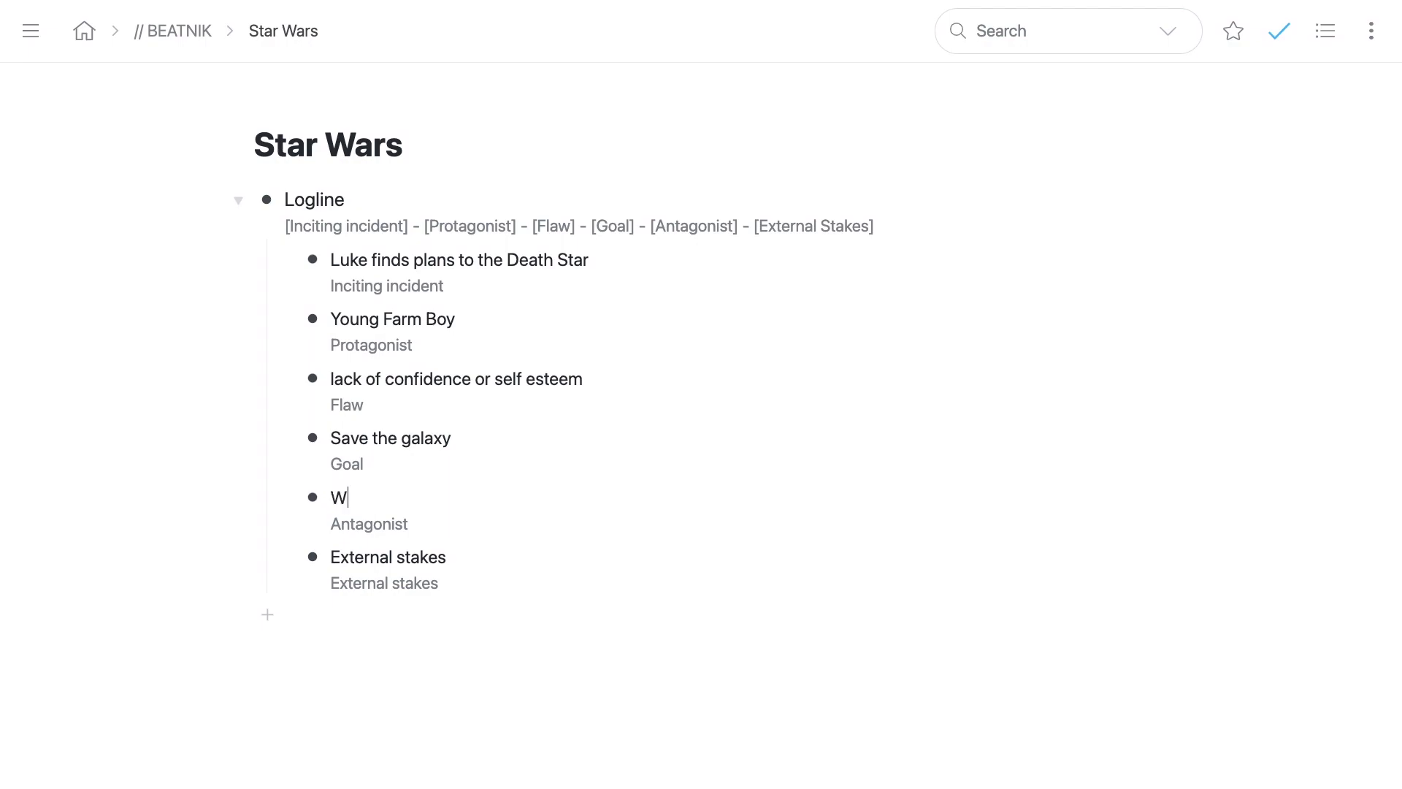
type("arlord with magical pa")
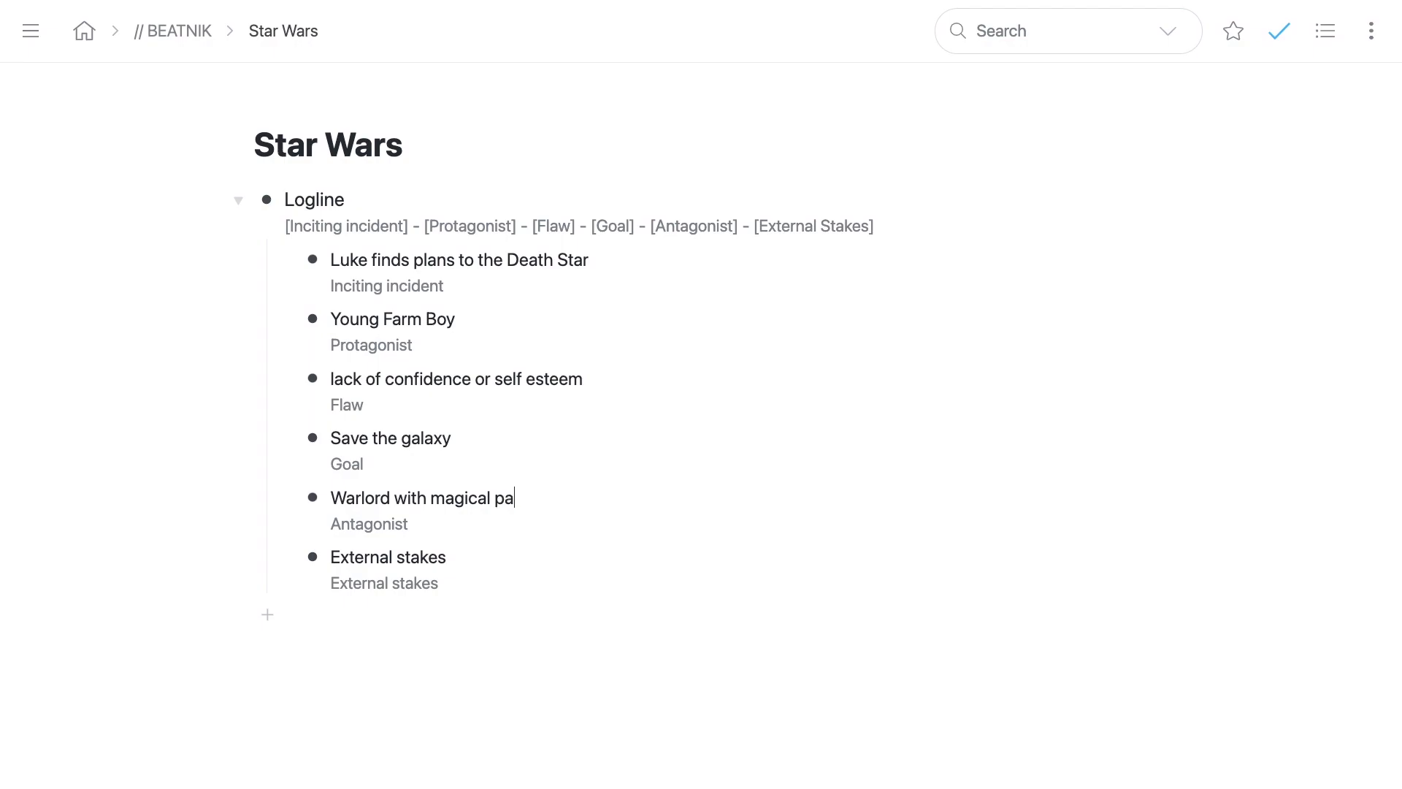
key("BackSpace")
type("owers")
Step: Replace the External stakes node's text with "Save the galaxy"
key("shift+End")
type("Save")
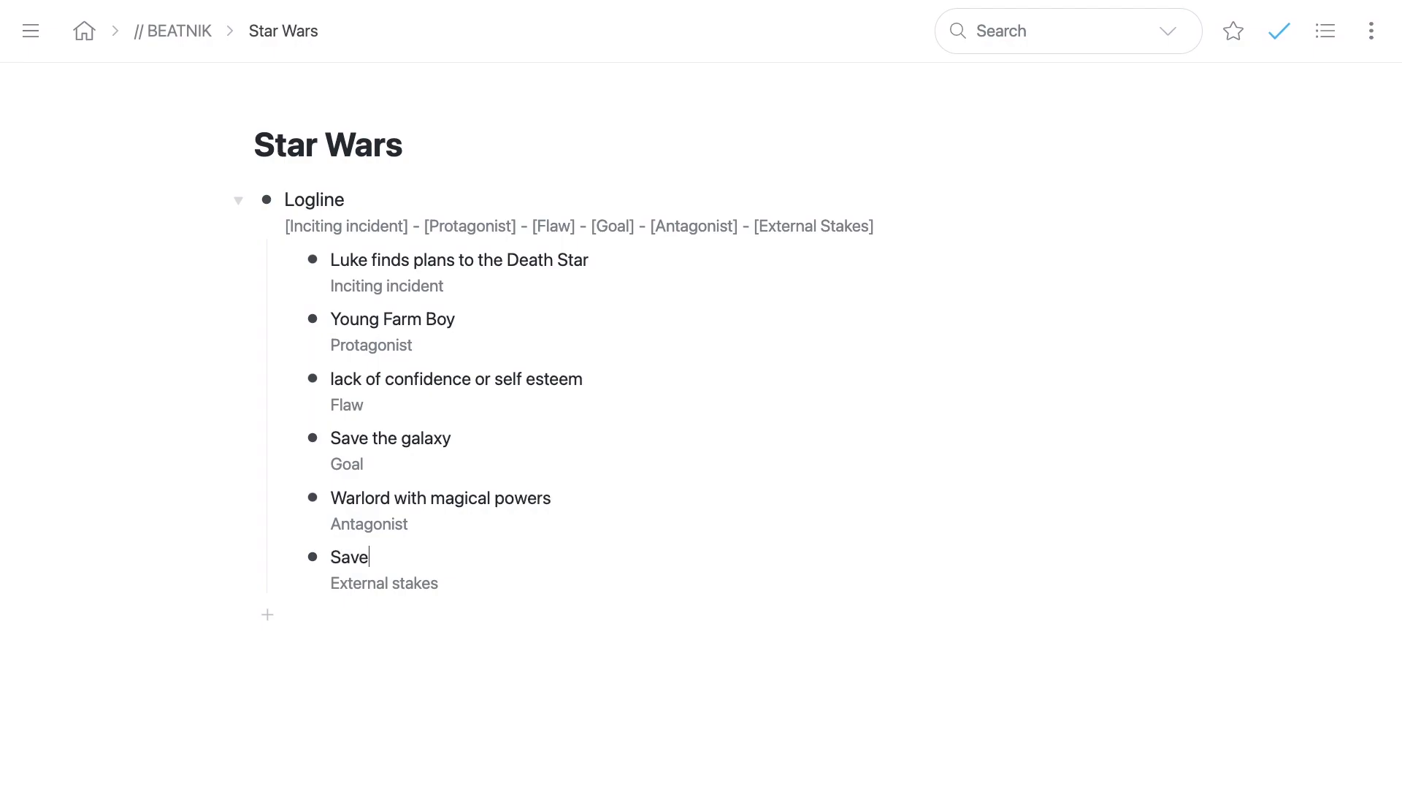
type(" the galaxy")
Step: Replace the Logline node's text with "After finding plans to a planet destroying super weapon, a young farm boy with low self esteem must save the galaxy"
key("super+a")
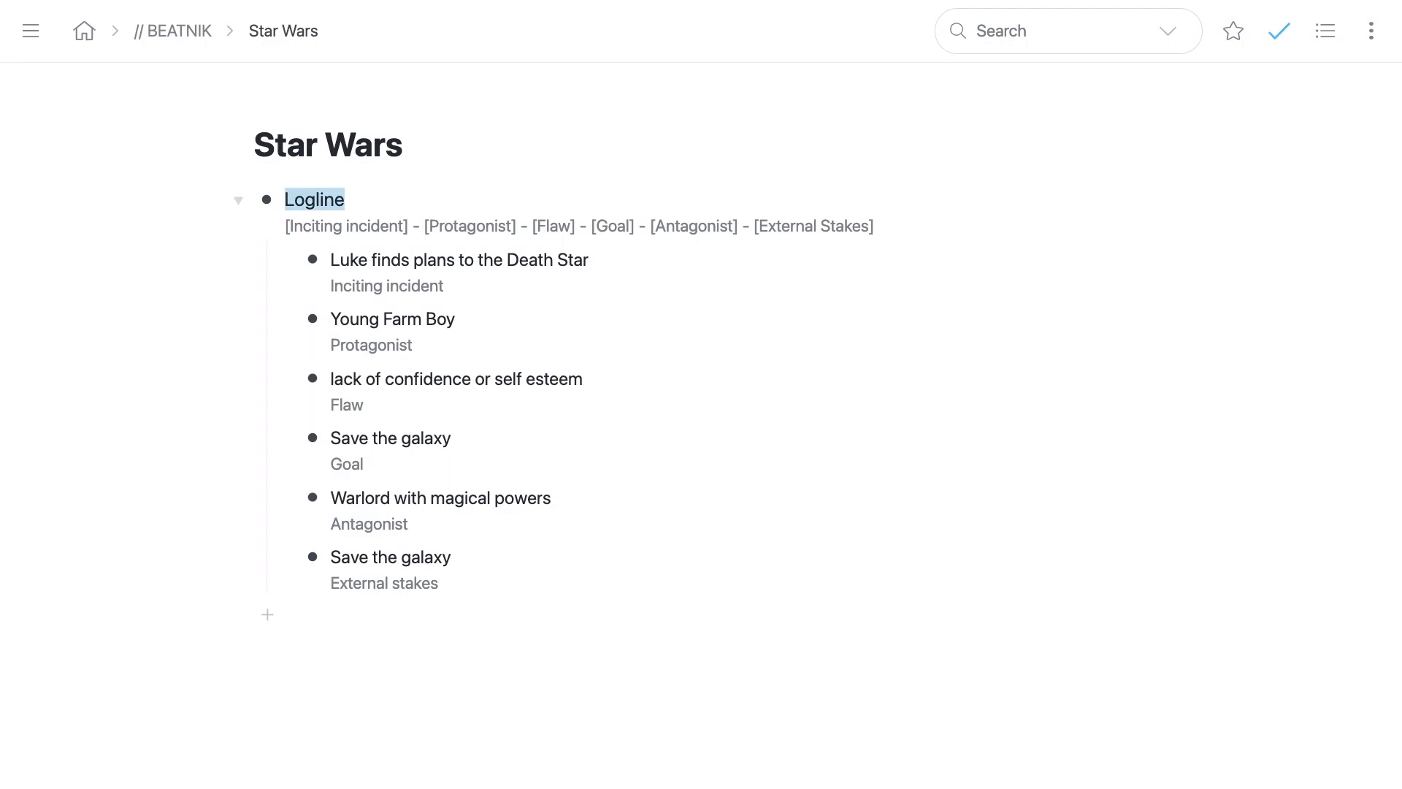
type("After ")
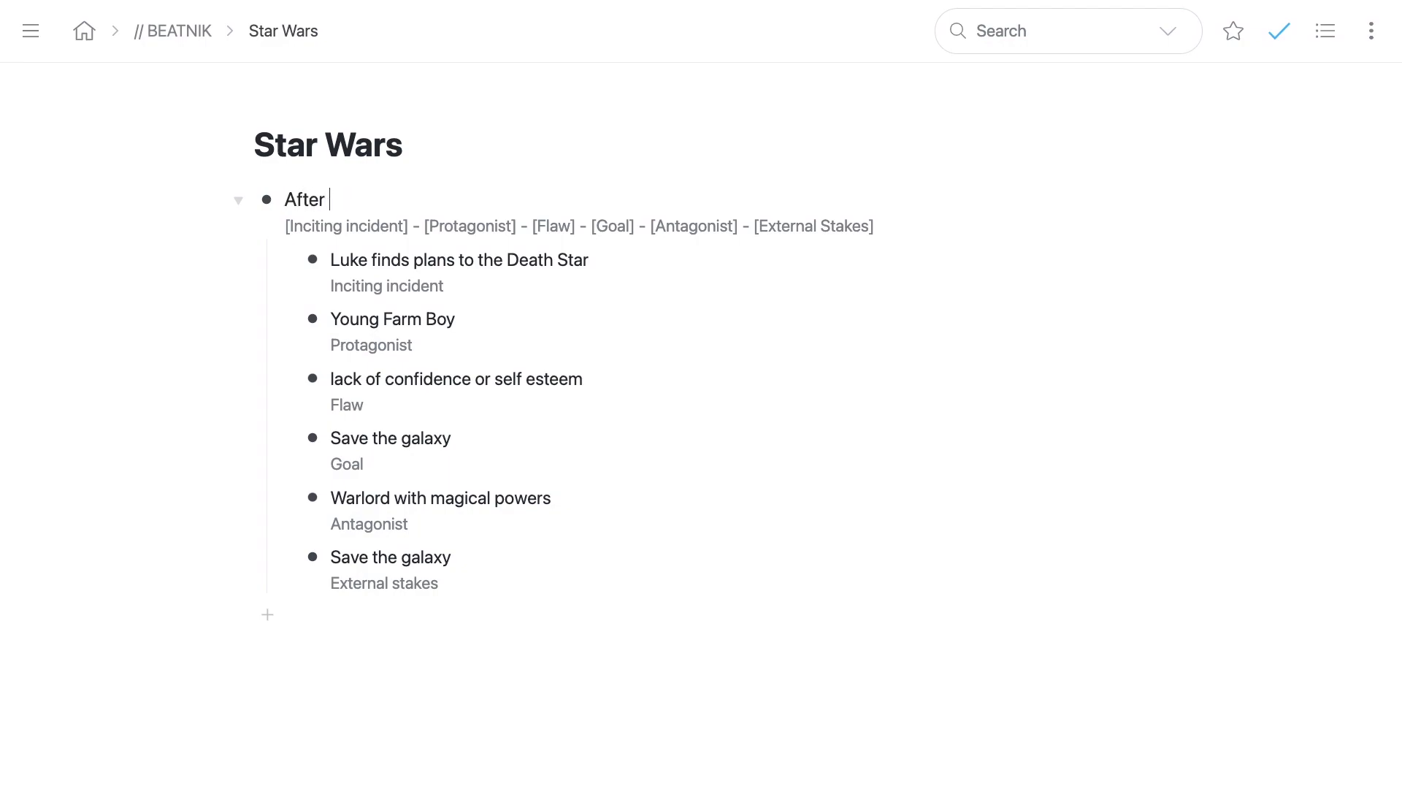
type("finding plans to a planet destroying super wea")
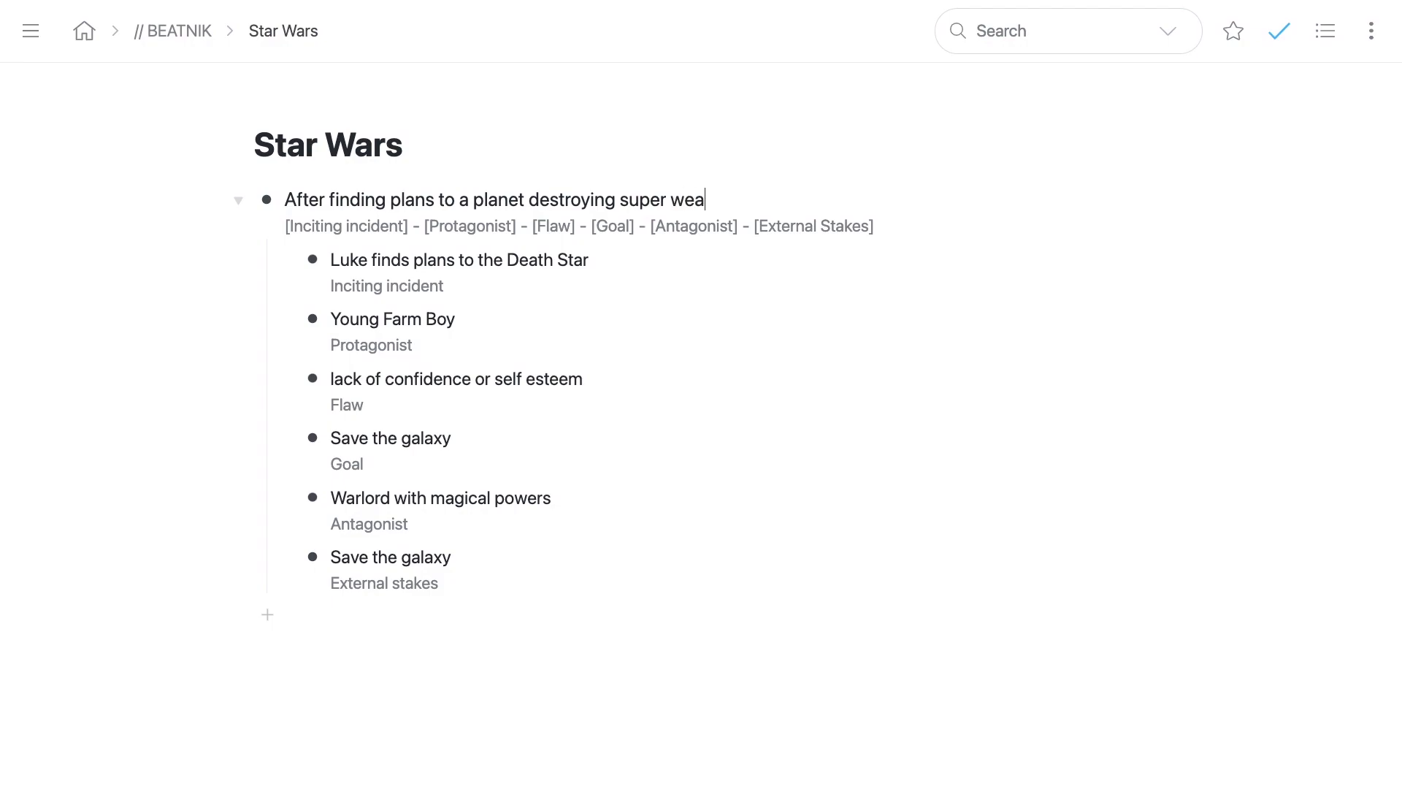
type("pon, a young farm boy with low self esteem must save the gala")
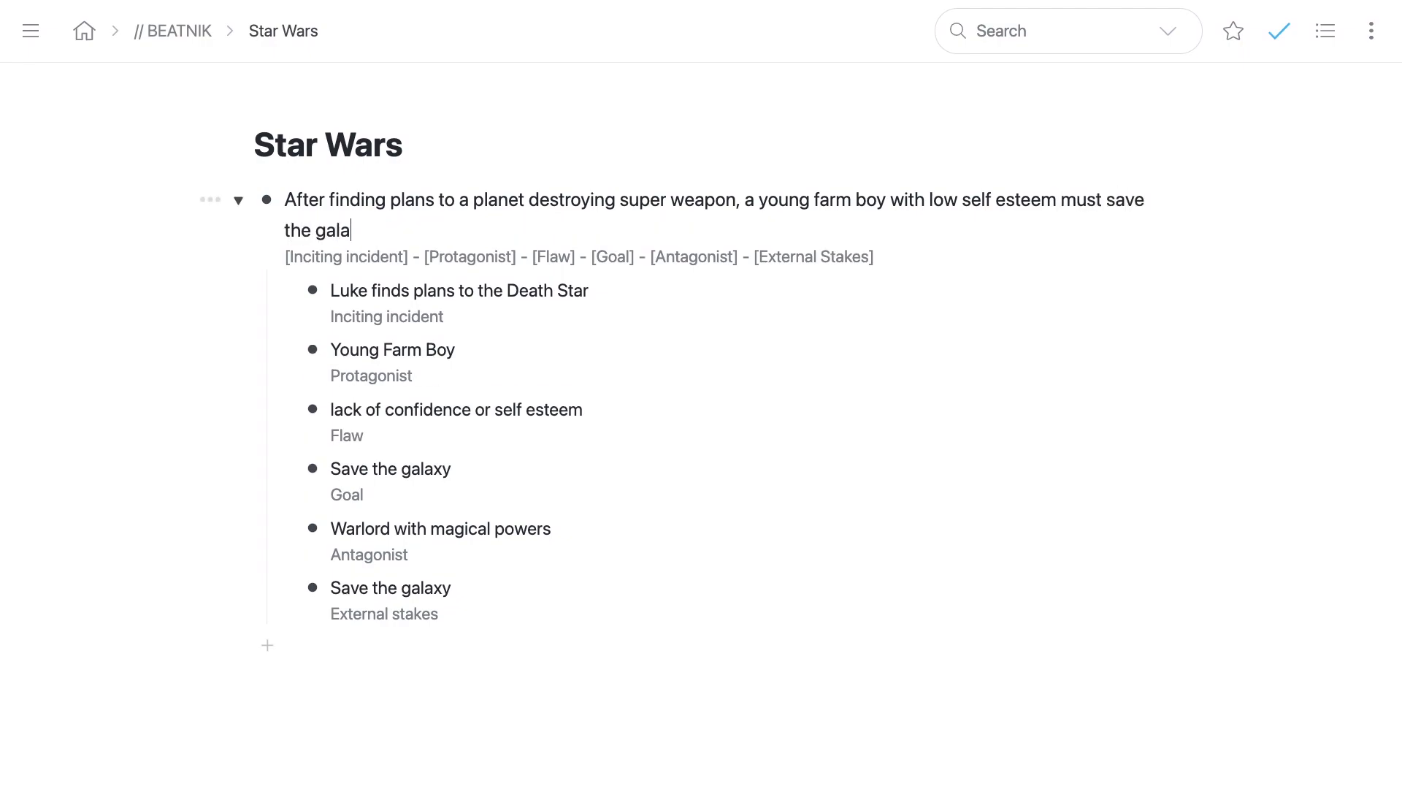
Step: Continue the logline with "from a Warlord with mysterious powers and"
type("xy from a Warlord with magi")
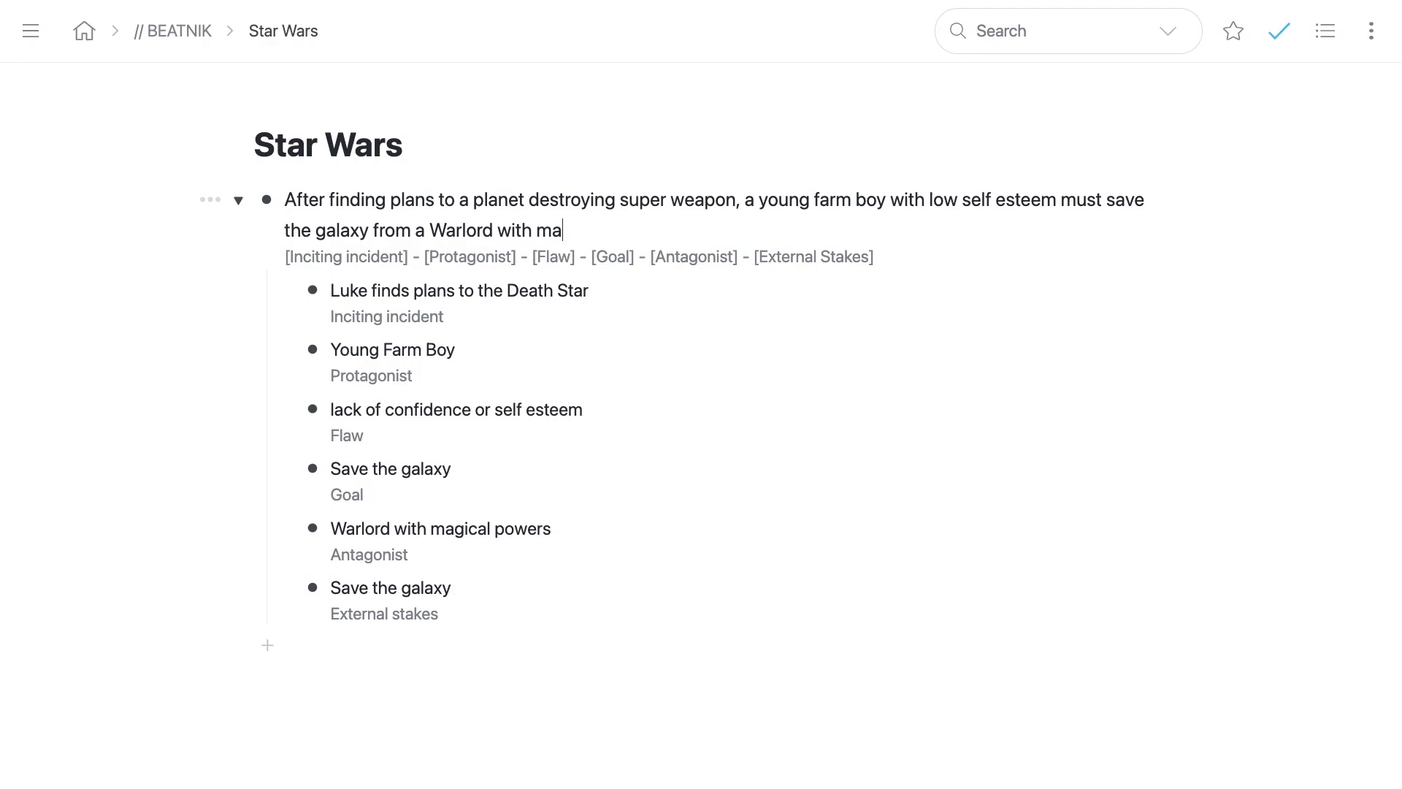
key("BackSpace")
key("BackSpace")
key("BackSpace")
type("ysterious powers and")
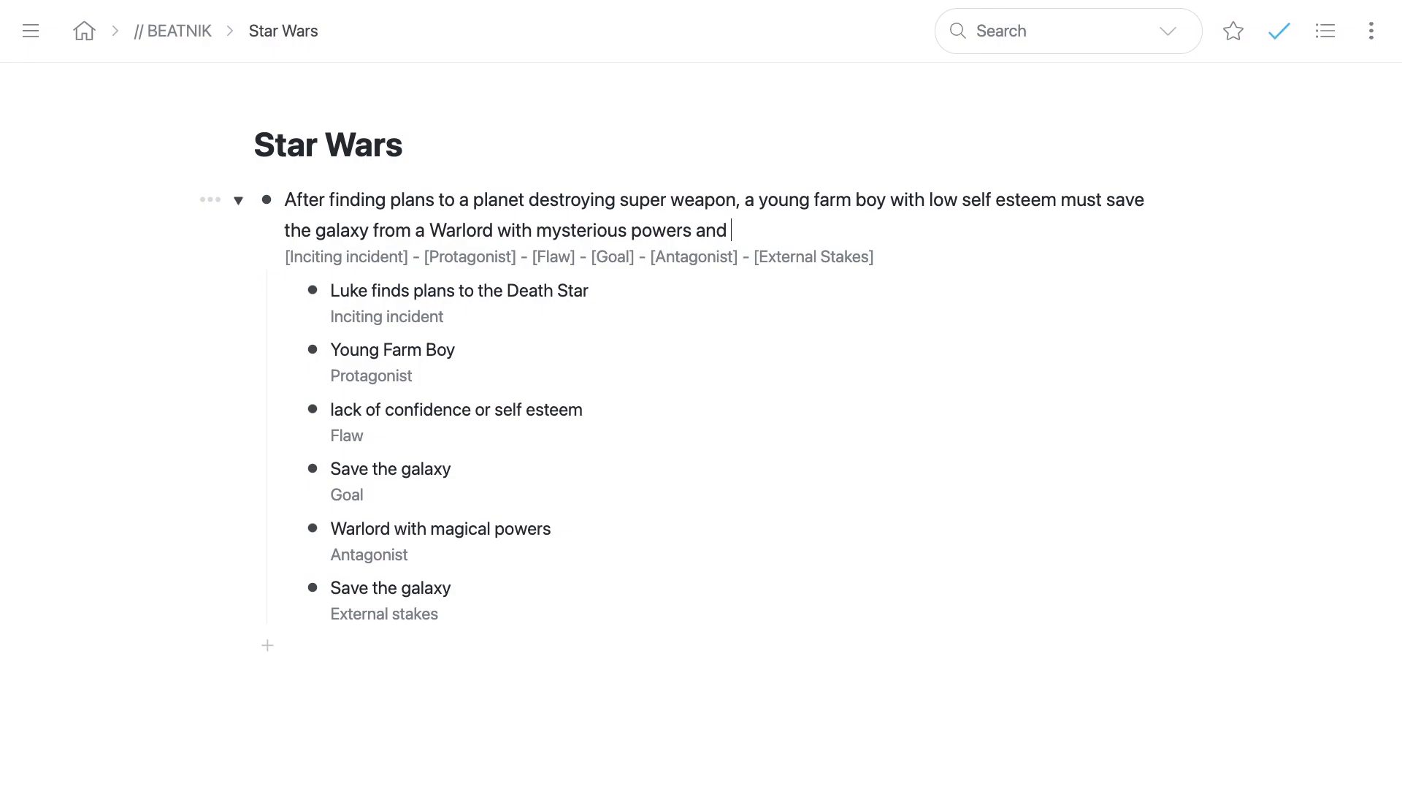
Step: Replace the Goal node's text with "Return plans to the Rebel Alliance"
key("shift+End")
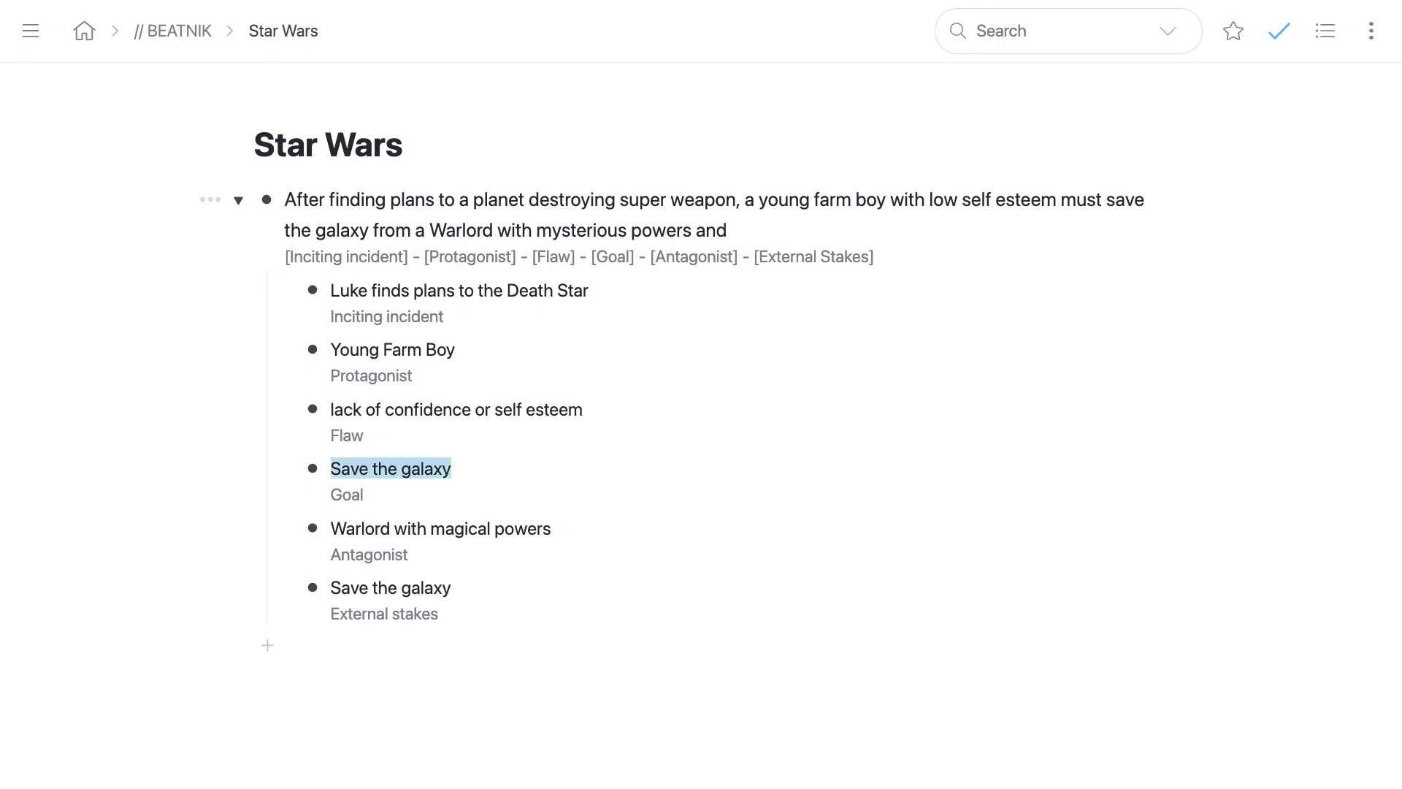
type("Return ")
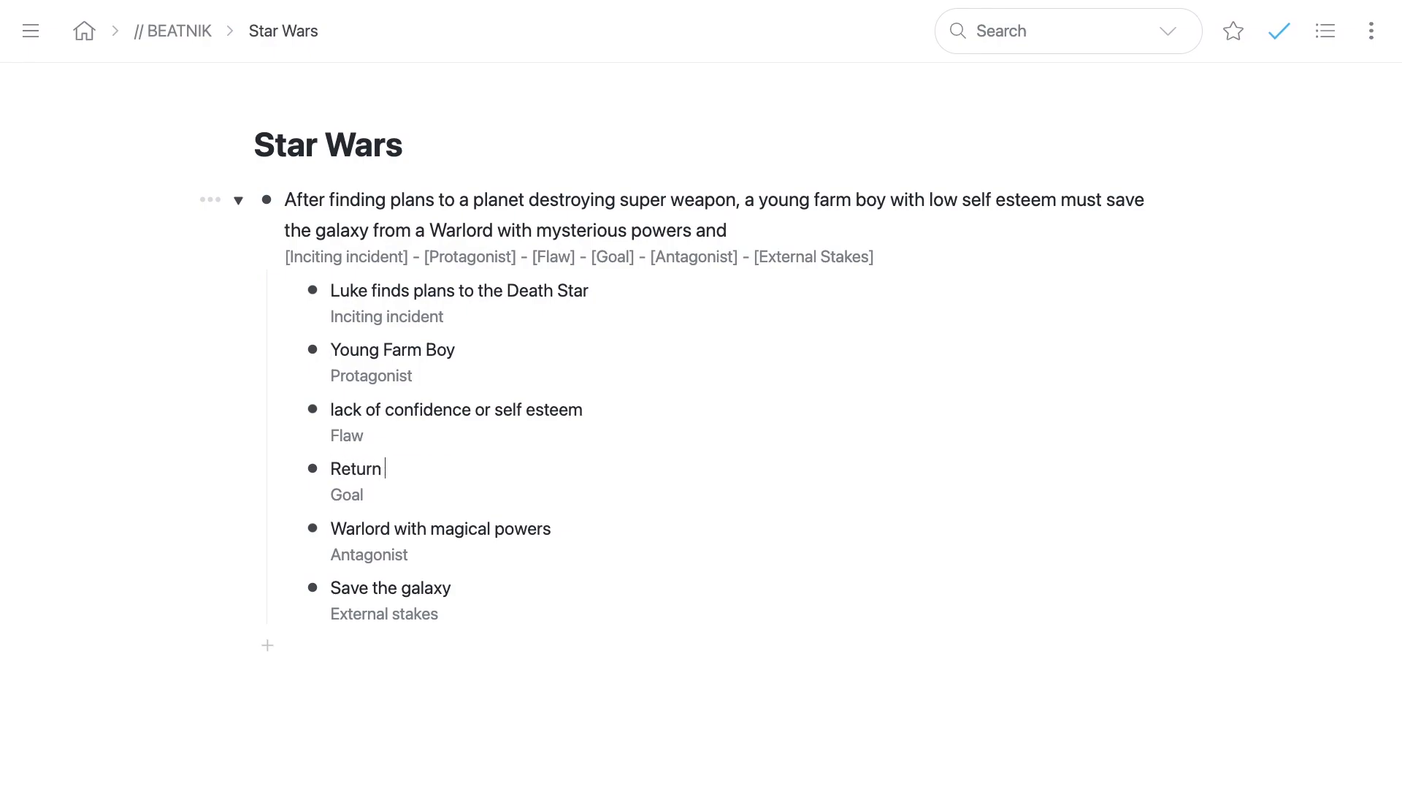
type("plans to the Rebel Alliance")
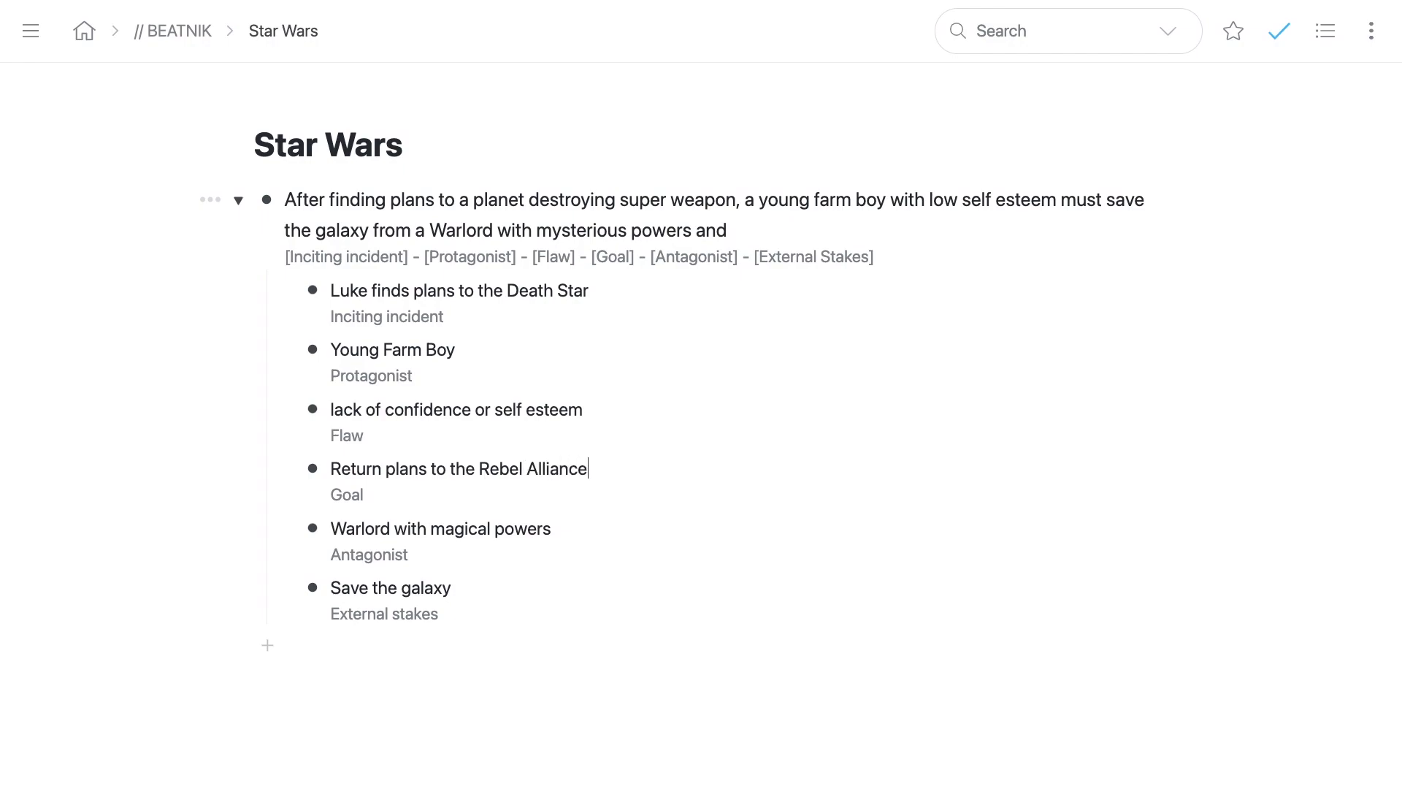
Step: Copy the full text of the Goal node
key("Up")
key("Down")
key("Down")
key("Down")
key("super+a")
key("super+c")
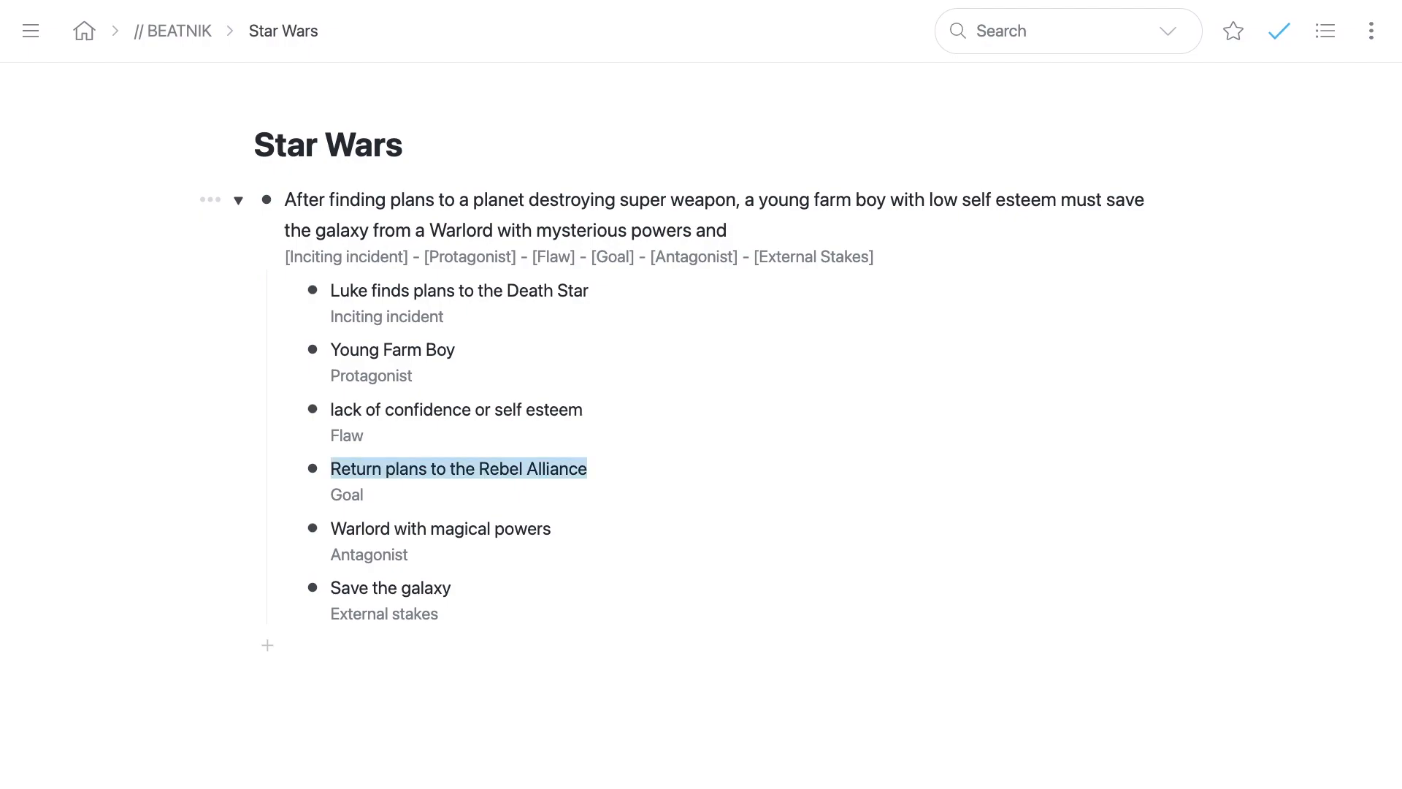
Step: Replace "save the galaxy" in the logline with the copied goal text, starting it with a lowercase "r"
key("Up")
key("Up")
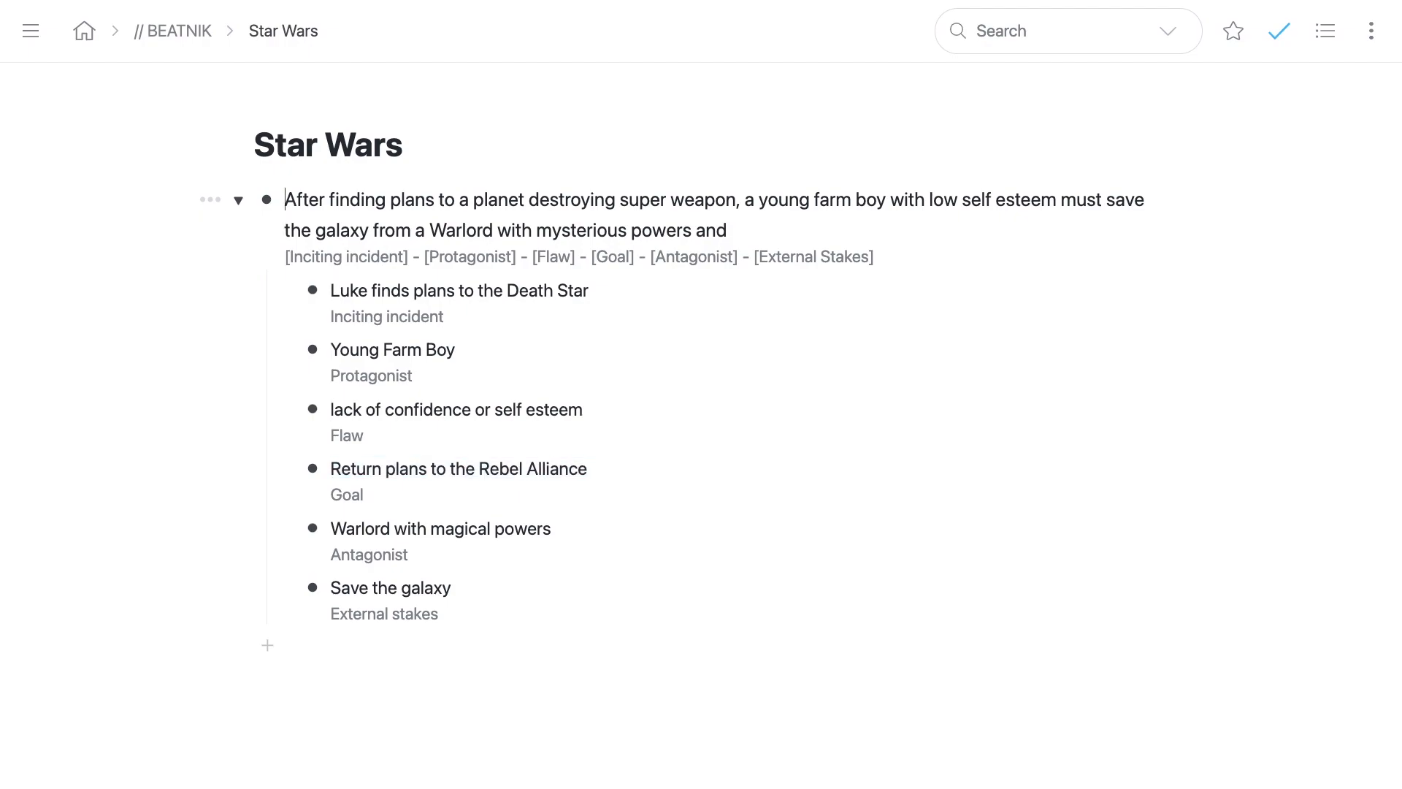
key("shift+alt+Right")
key("shift+alt+Right")
key("shift+alt+Right")
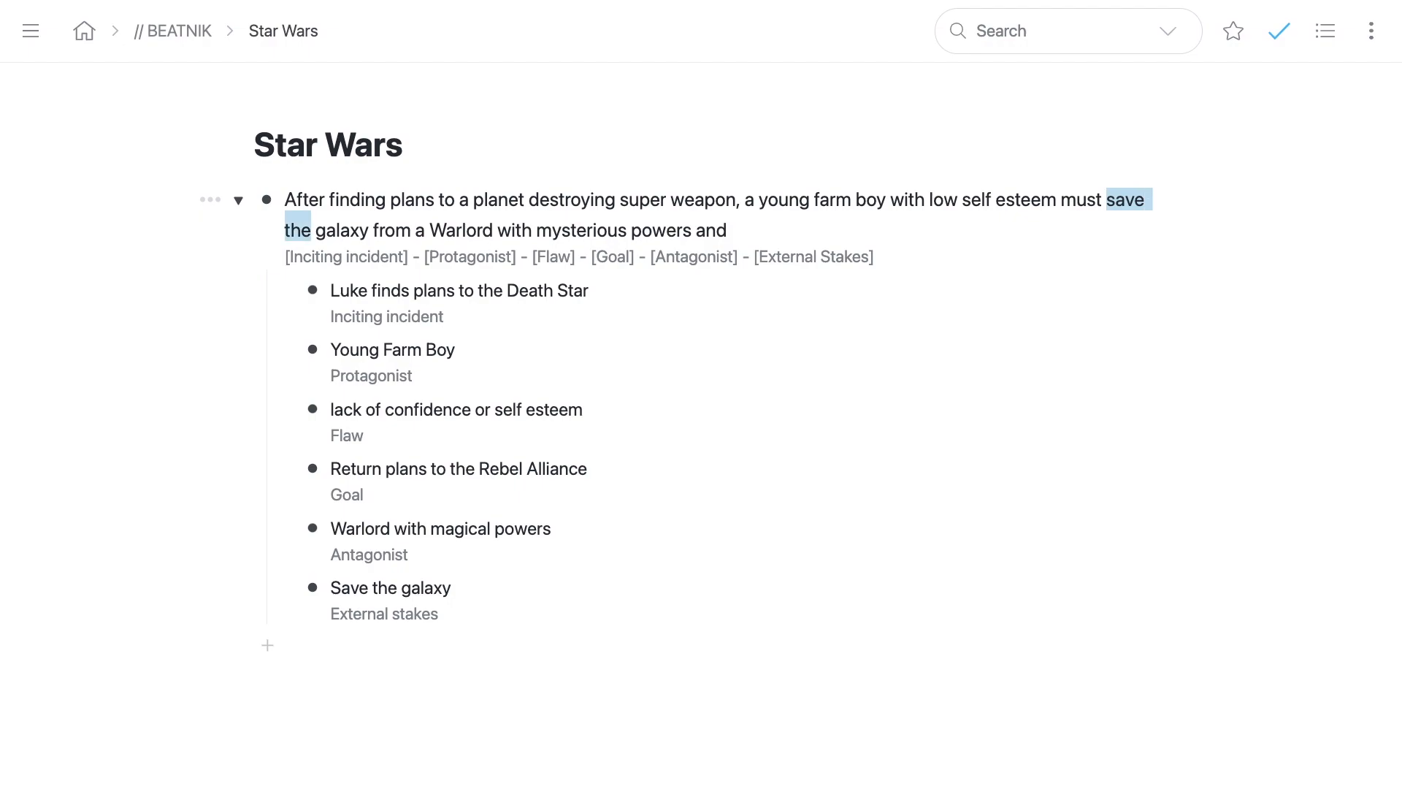
key("super+v")
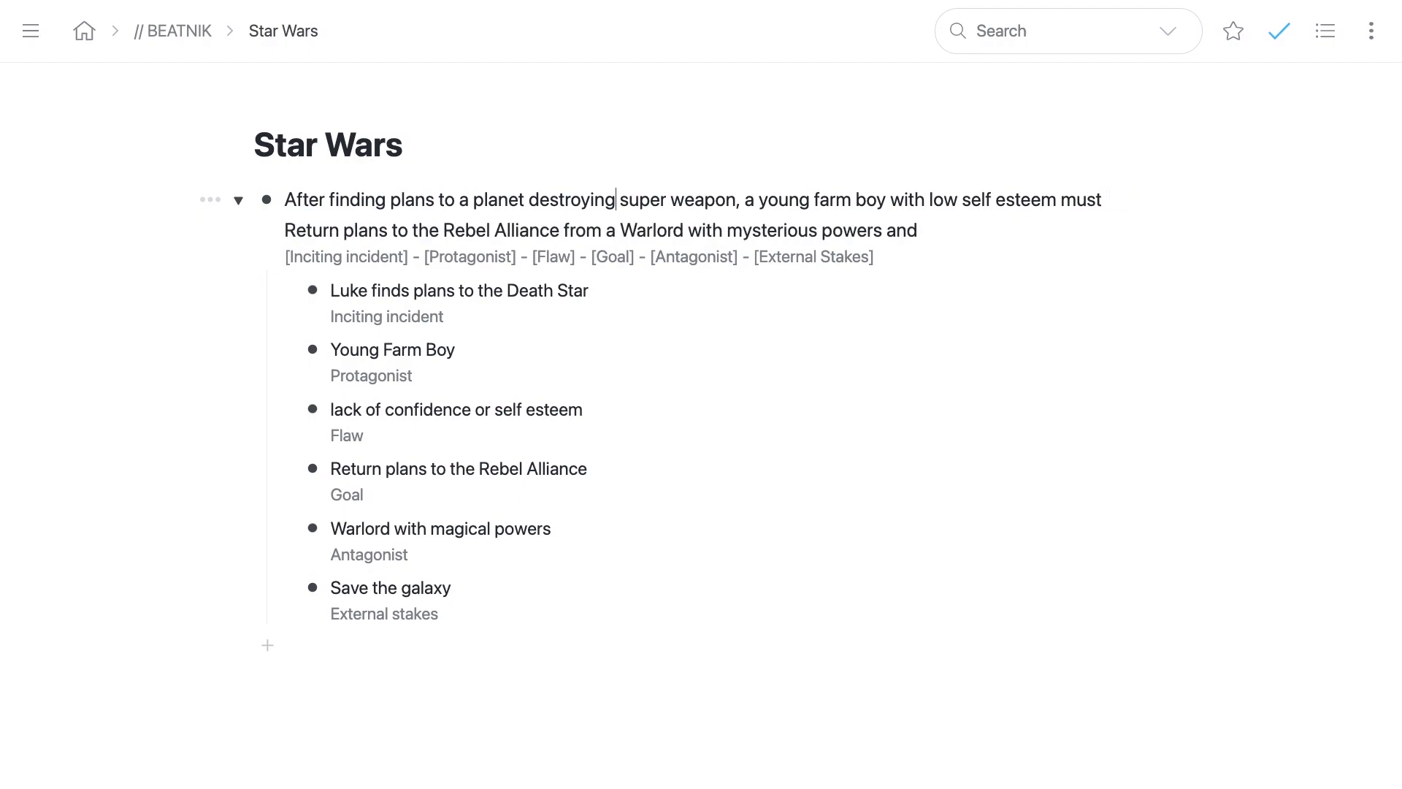
key("shift+Right")
type("r")
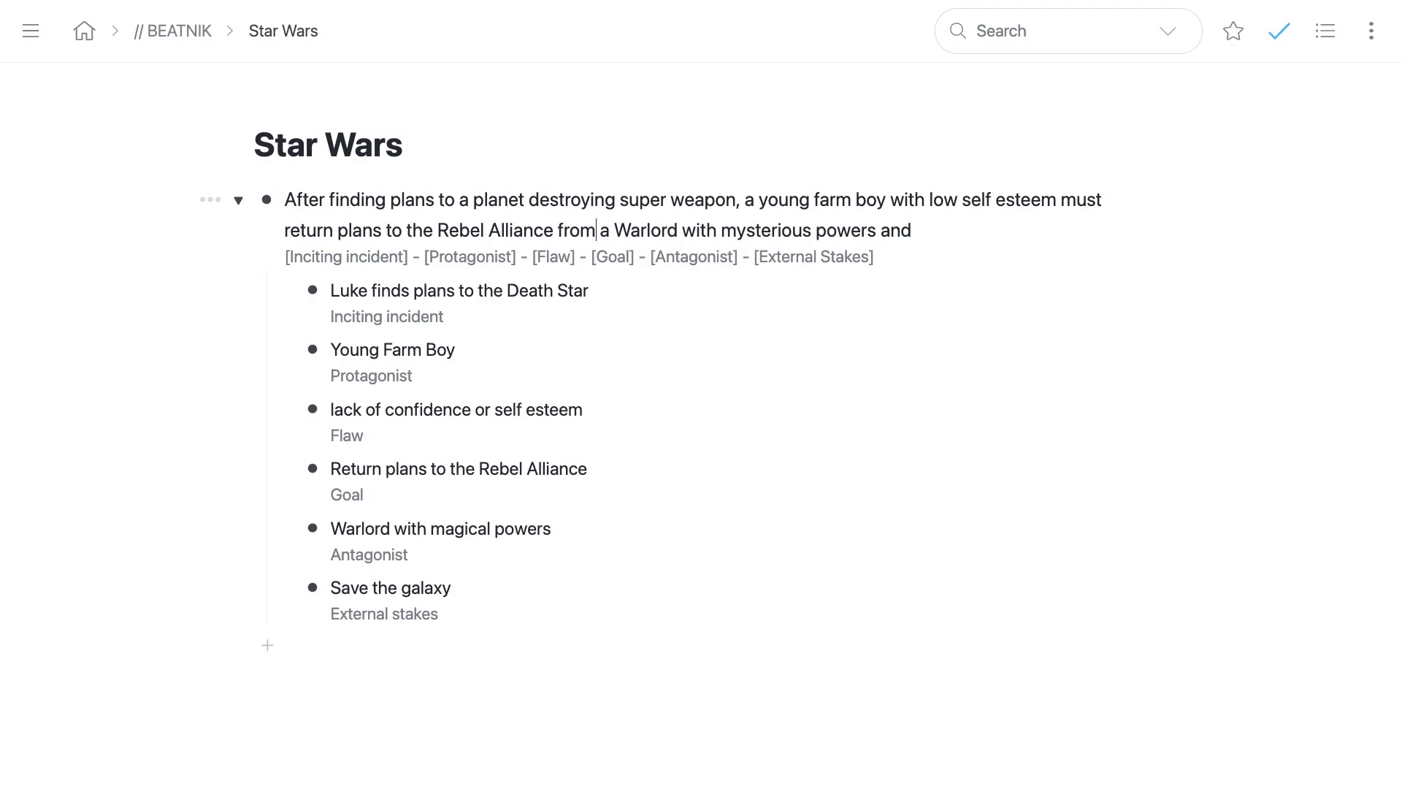
Step: Replace "from" with "and stop" in the logline and end the sentence with "save the galaxy."
key("alt+shift+Right")
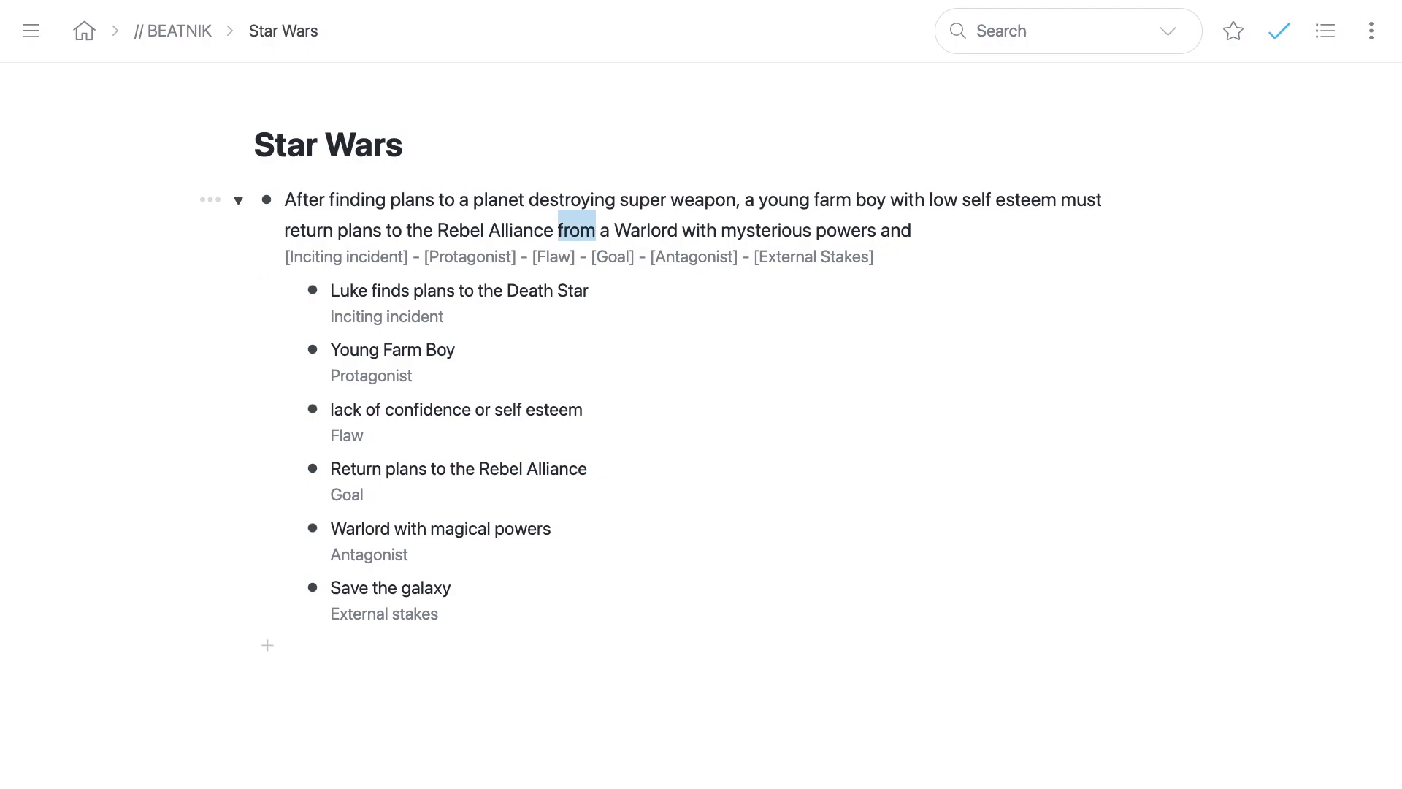
type("and stop")
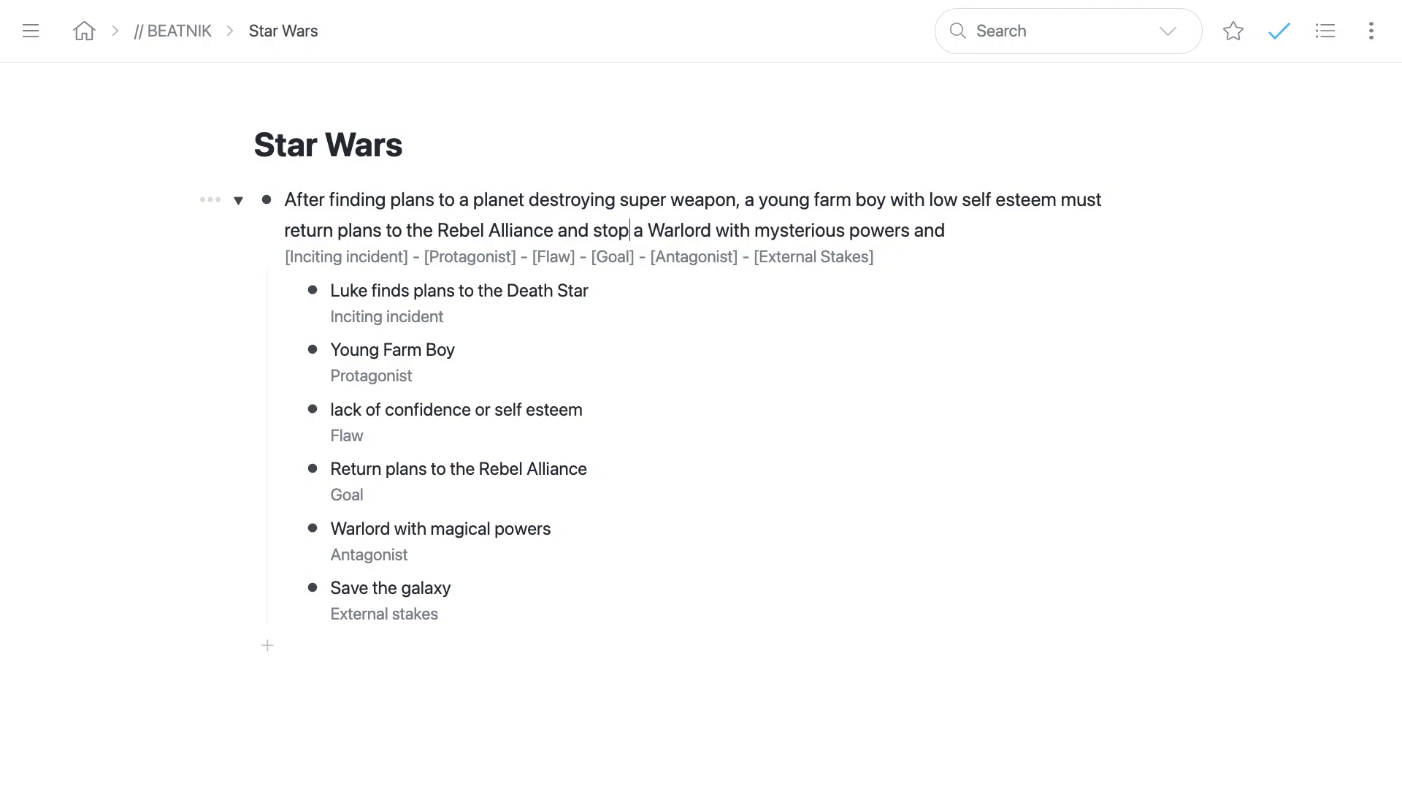
type(" save the galaxy.")
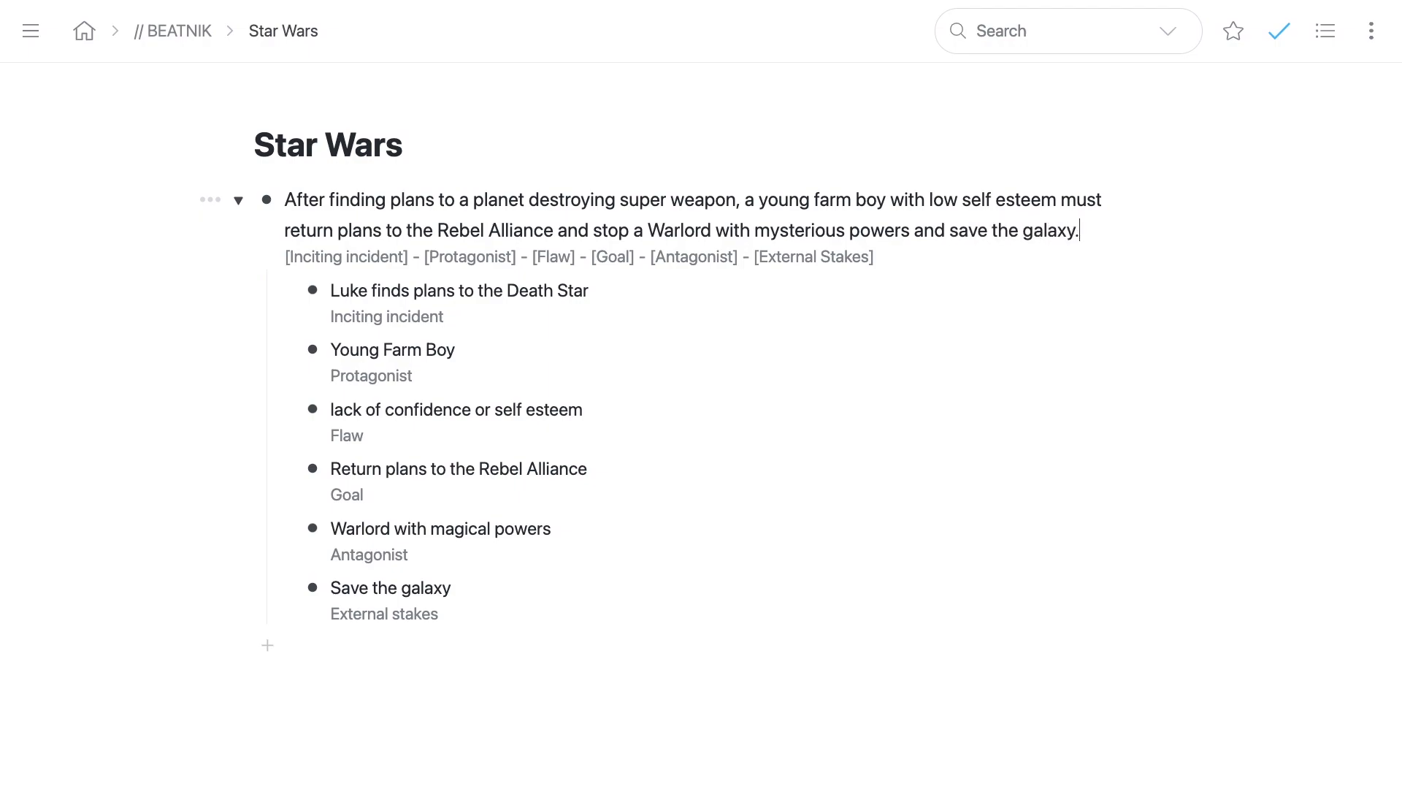
Step: Collapse the logline node's children, and view the parent // BEATNIK list before returning to Star Wars
key("ctrl+Up")
key("ctrl+Down")
key("ctrl+Up")
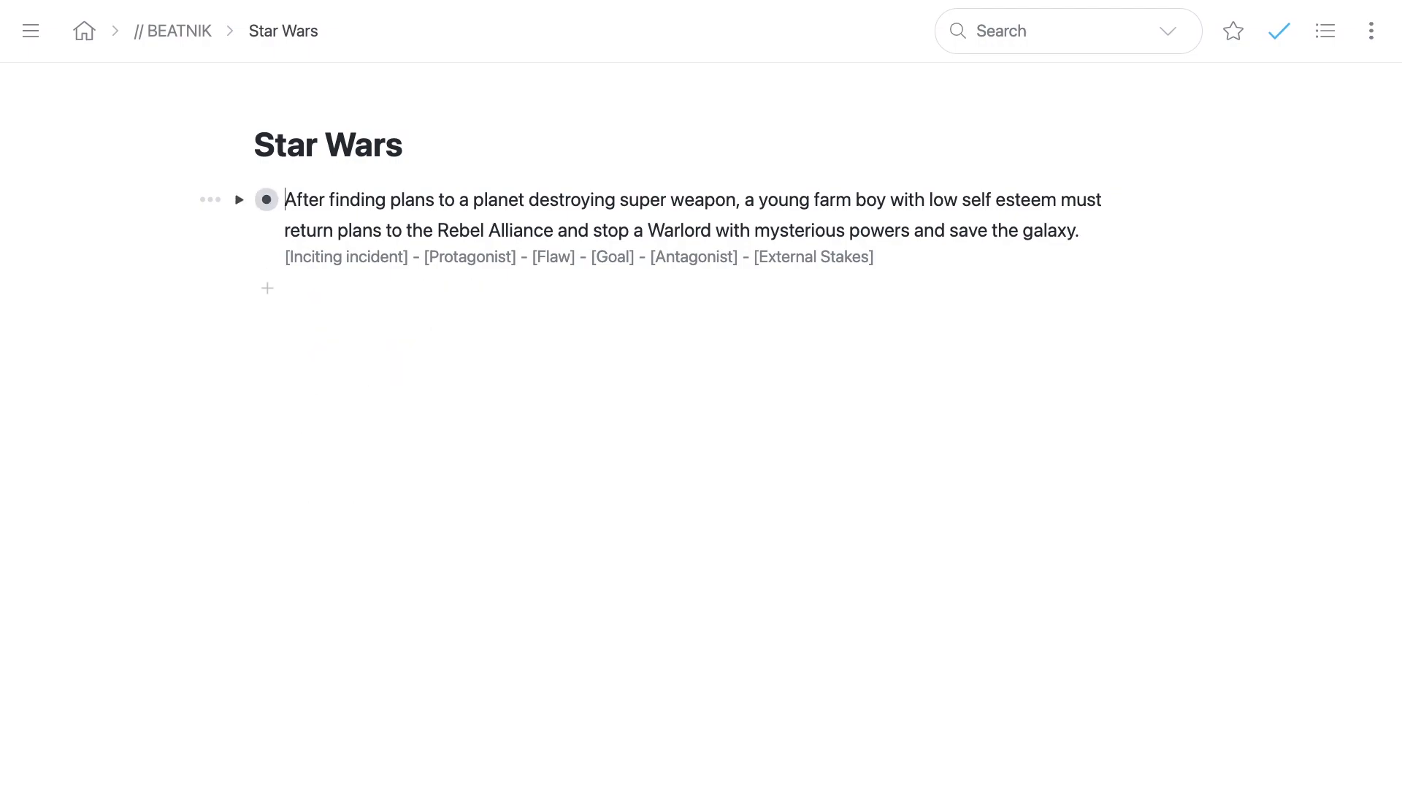
key("alt+Left")
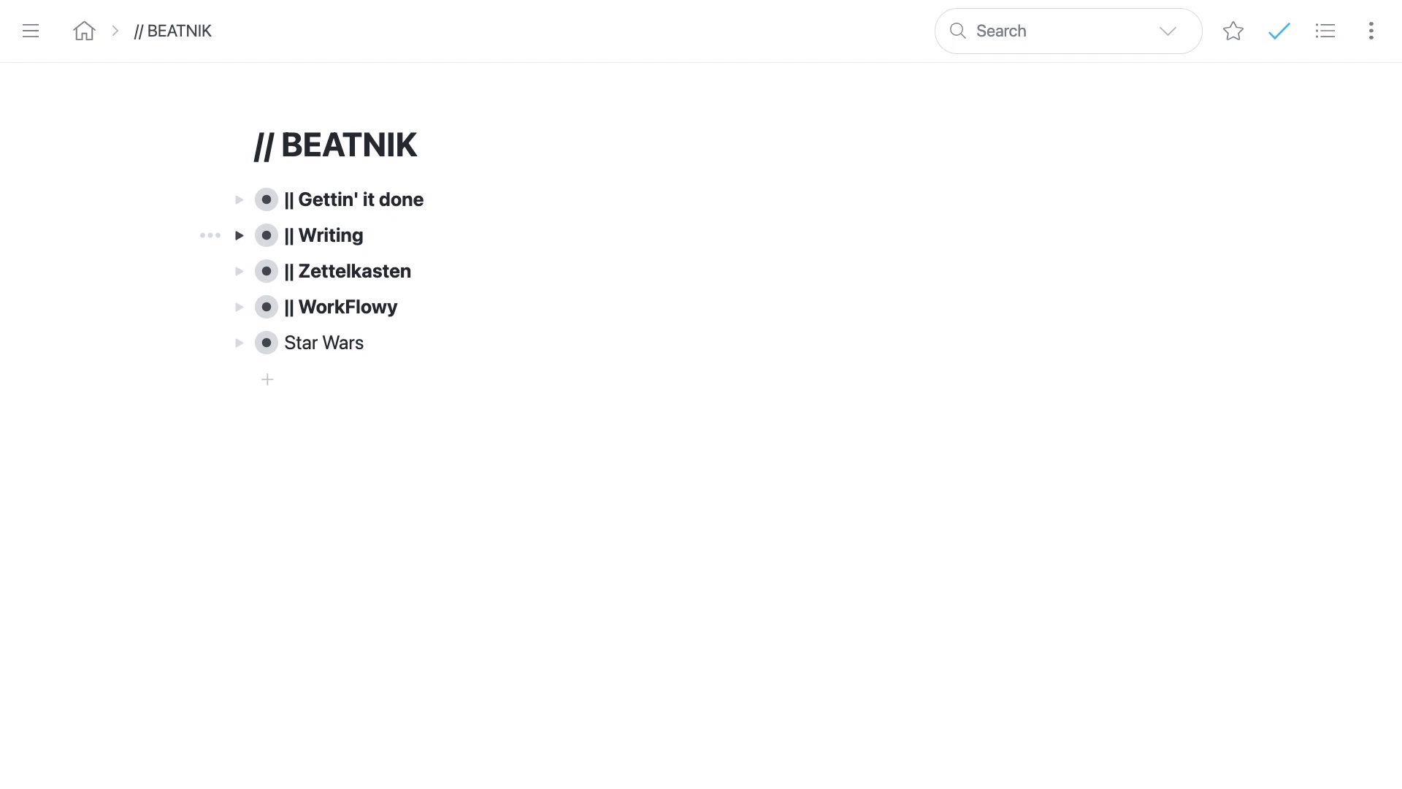
key("alt+Right")
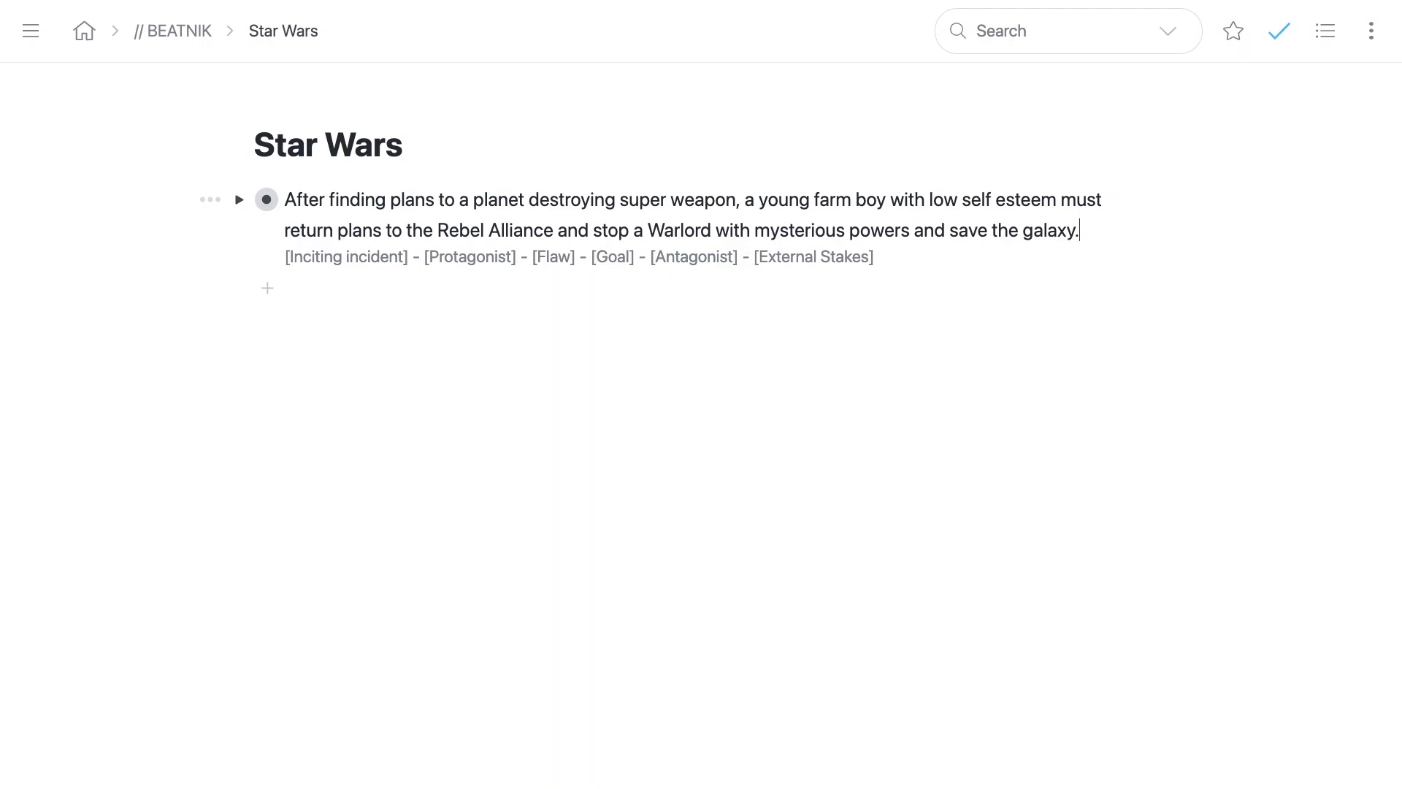
Step: Add a node named "Three act structure" below the logline
key("Return")
type("Three act structture")
key("BackSpace")
key("BackSpace")
key("BackSpace")
key("BackSpace")
type("ure")
Step: Add "Act one", "Act two", "Midpoint" and "Act three" as child nodes of Three act structure
key("Return")
key("Tab")
type("Act one")
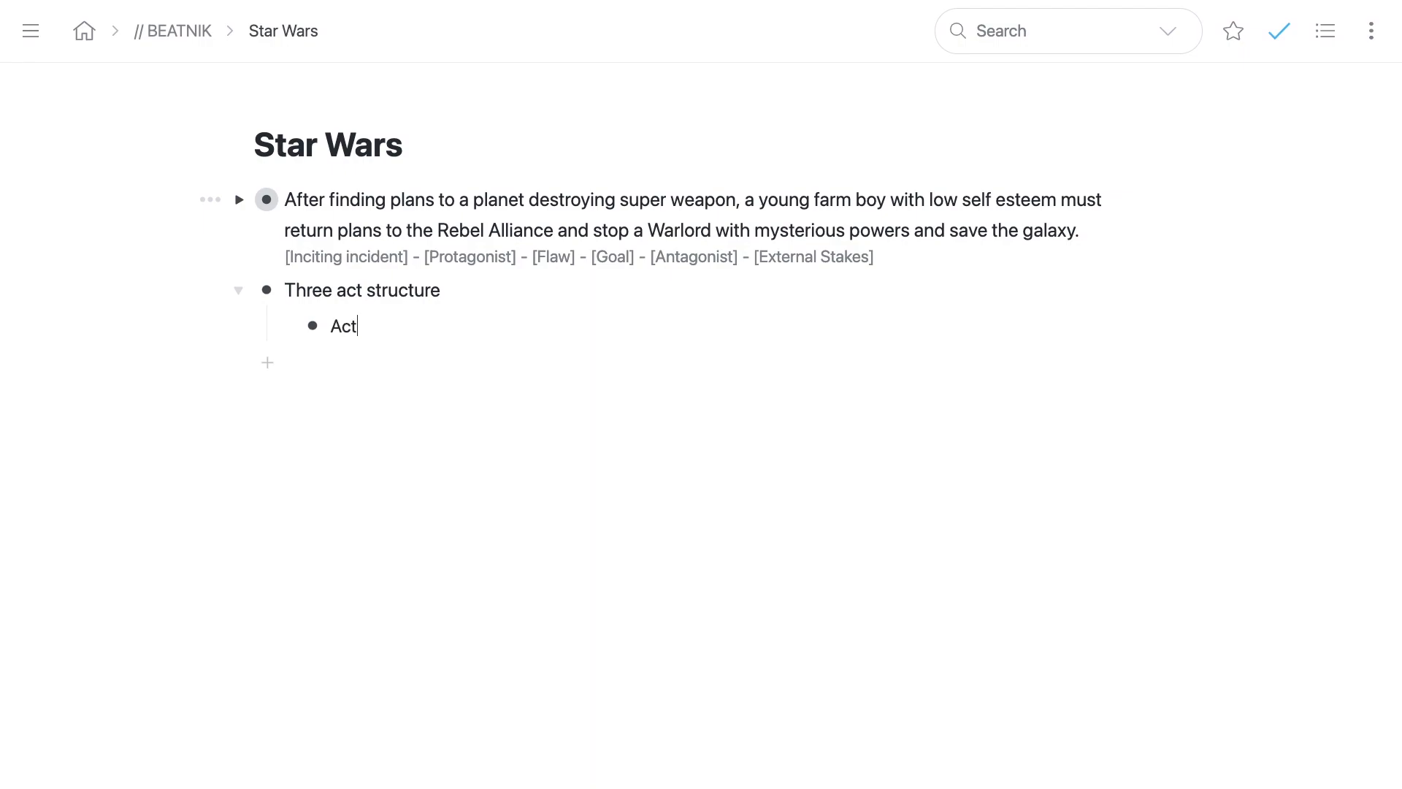
key("Return")
type("Act two")
key("Return")
type("Midpoint")
key("Return")
type("Act three")
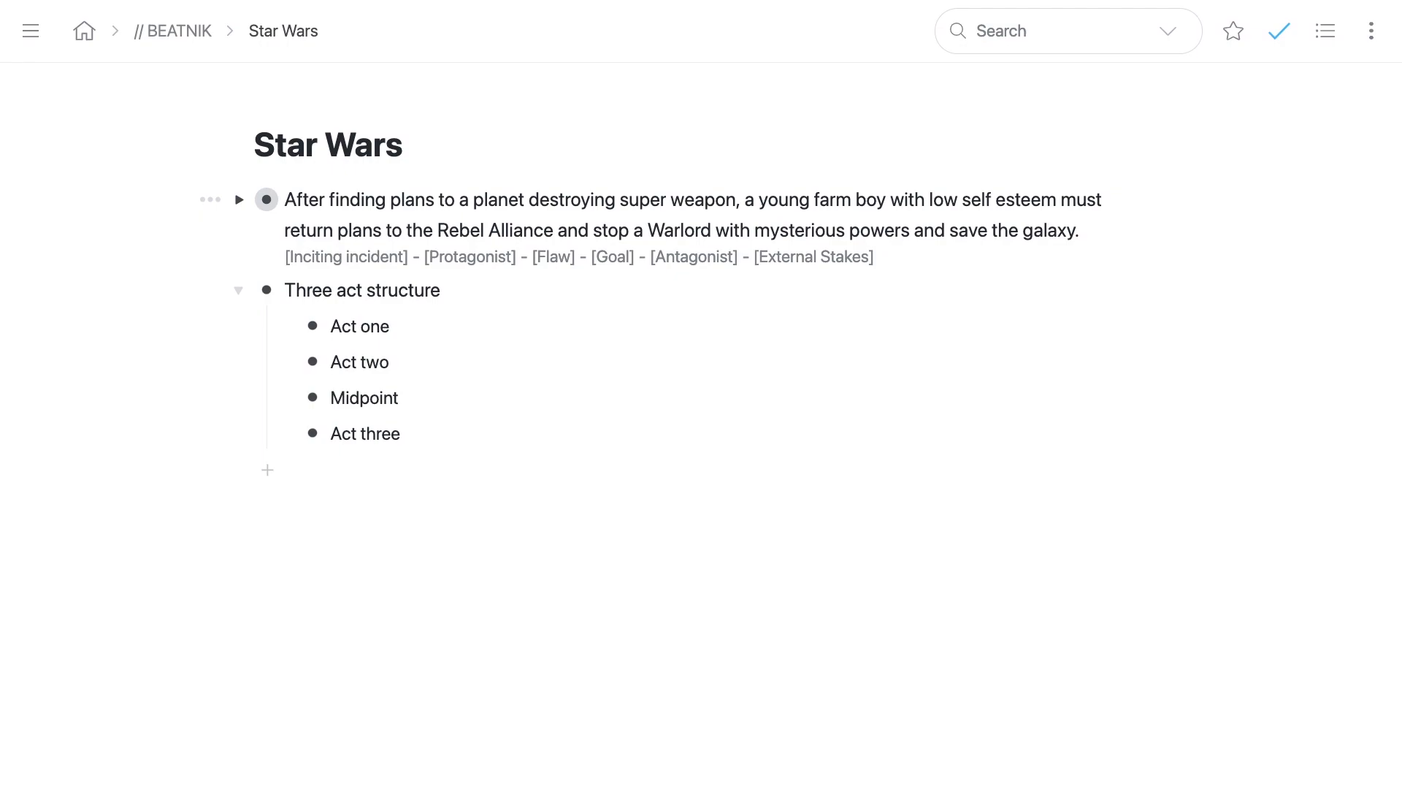
Step: Review the Act two and Midpoint nodes under Three act structure
key("super+a")
key("Down")
key("Down")
key("super+a")
key("Up")
key("shift+End")
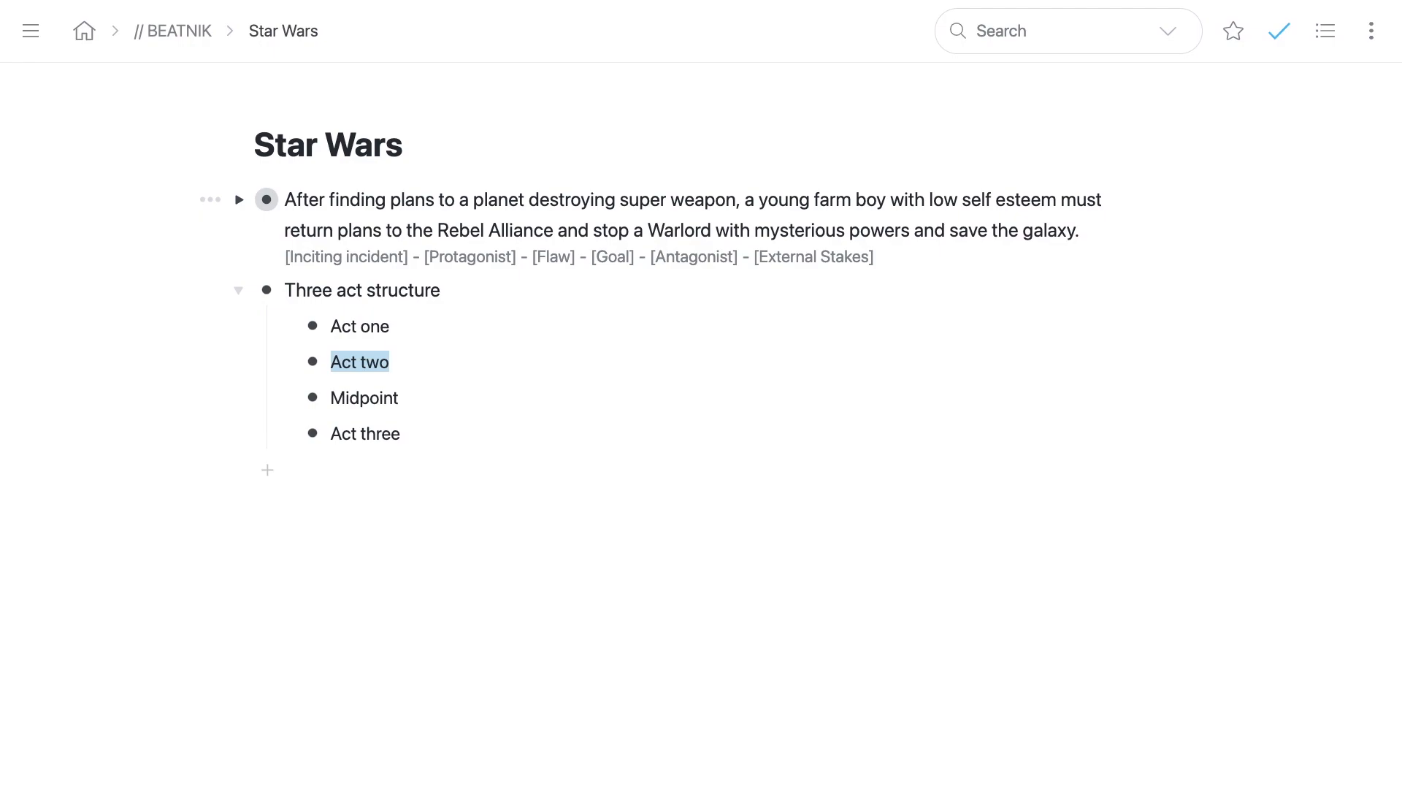
key("Down")
key("shift+End")
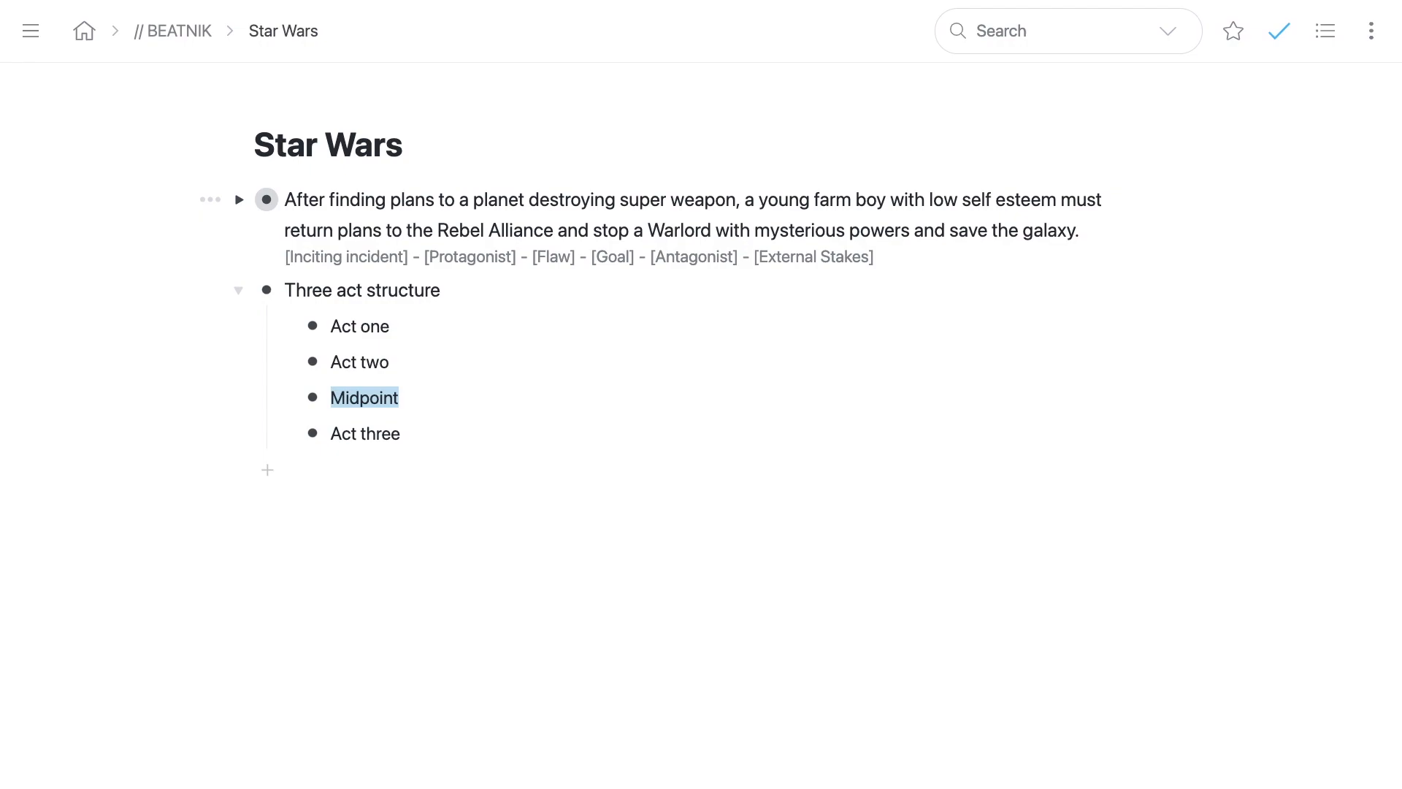
key("Up")
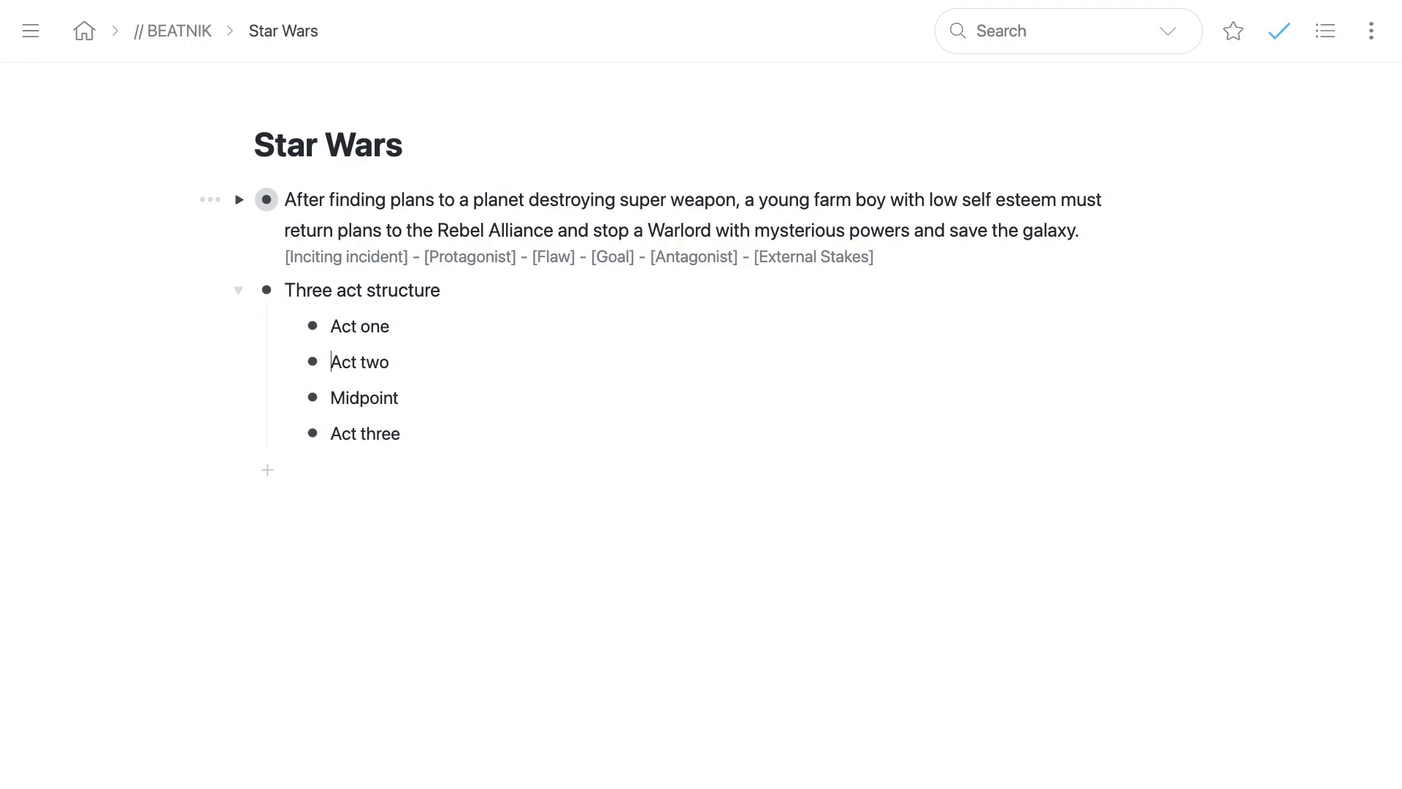
Step: Extend the Act one node with "- establish the heroe's world and their problems, and the inciting incident"
type("- establish the here")
key("BackSpace")
type("oe")
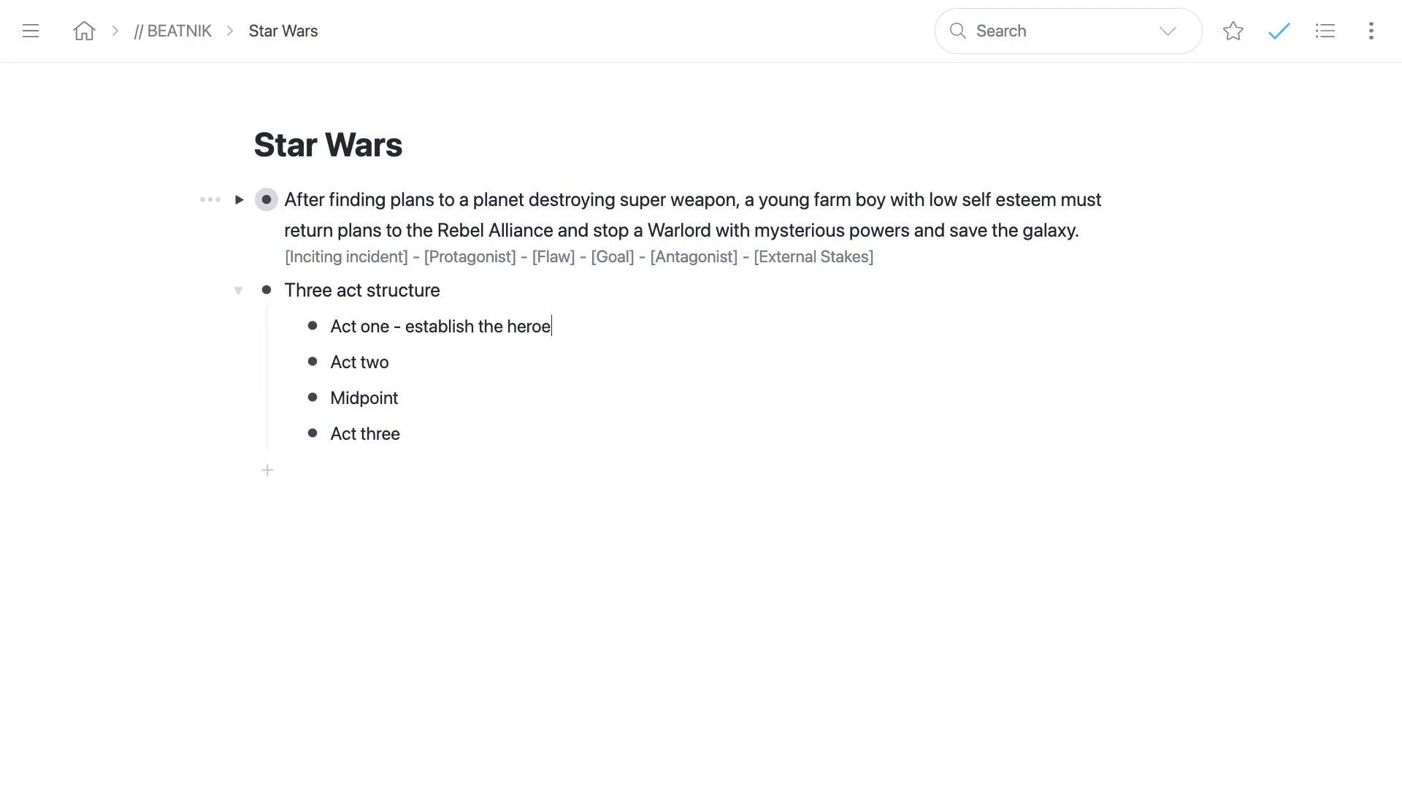
type("'s world and")
type("the")
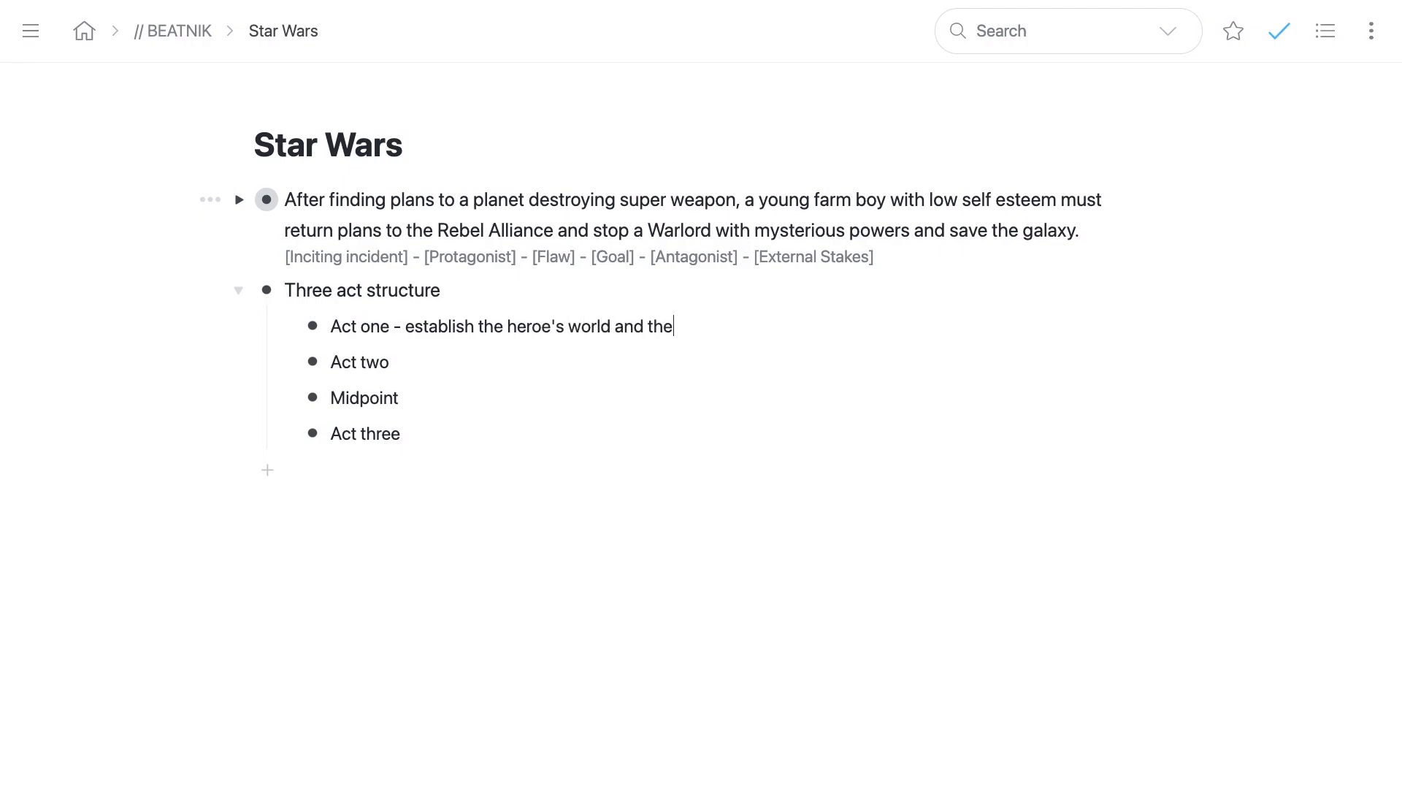
type("ir problems, and the incitin")
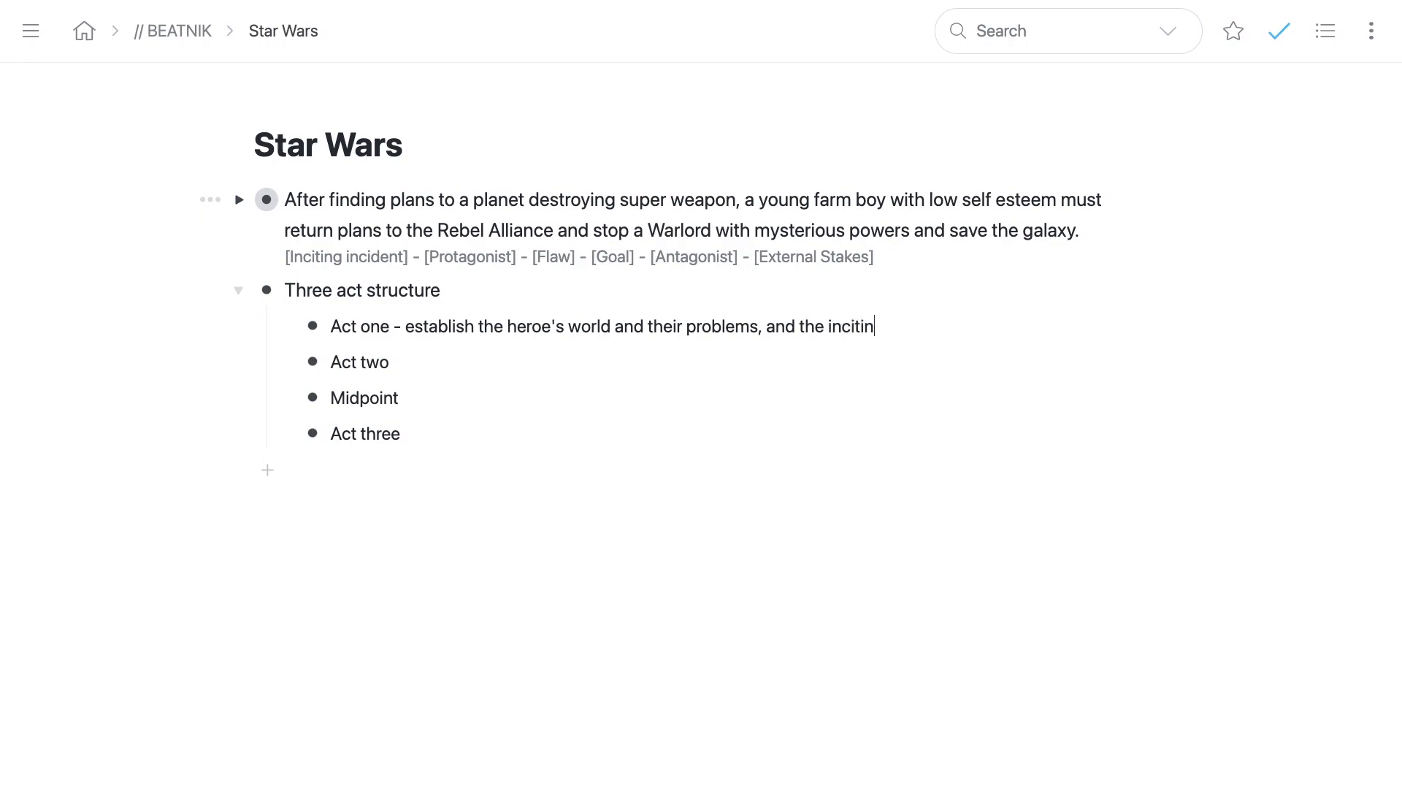
type("g incident")
Step: Extend the Act two node with "- Red herring, heroes"
type("- ")
type("Red herring")
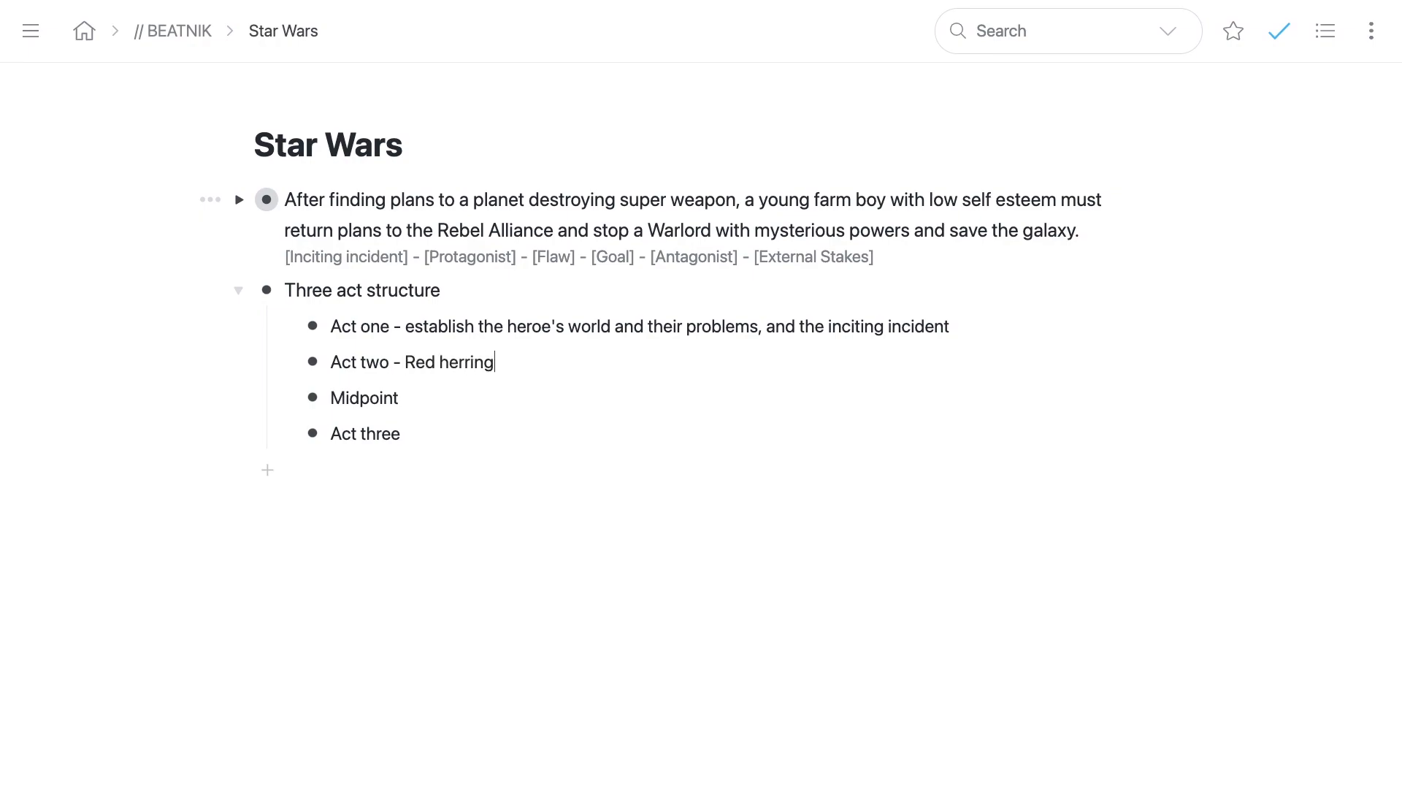
type(", here")
key("BackSpace")
type("oes")
Step: Remove the apostrophe from "heroe's" in the Act one node so the word reads "heroes"
key("BackSpace")
type("s")
key("BackSpace")
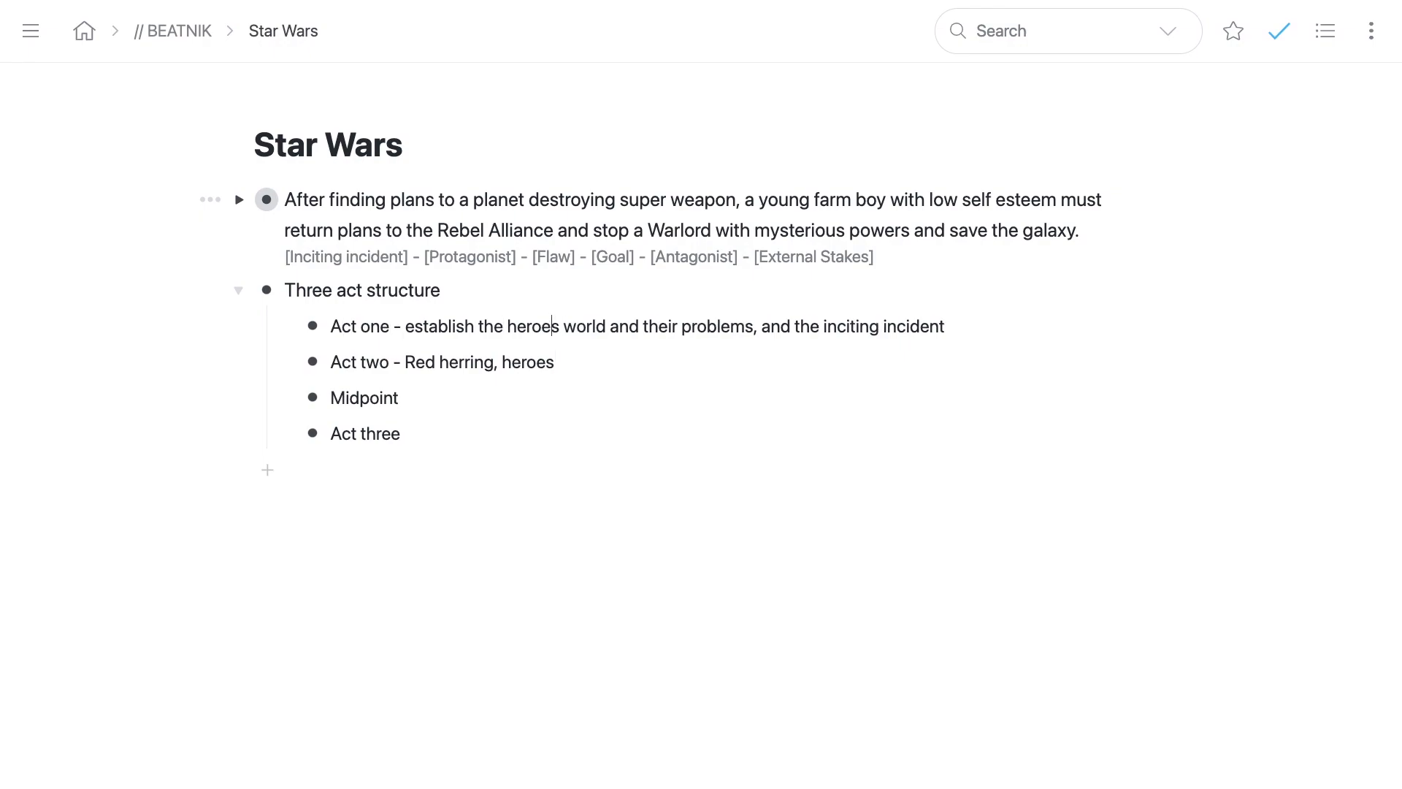
Step: Finish the Act two description with "first attempt to fix things, only makes things worse"
type("first attempt to fix things, only ma")
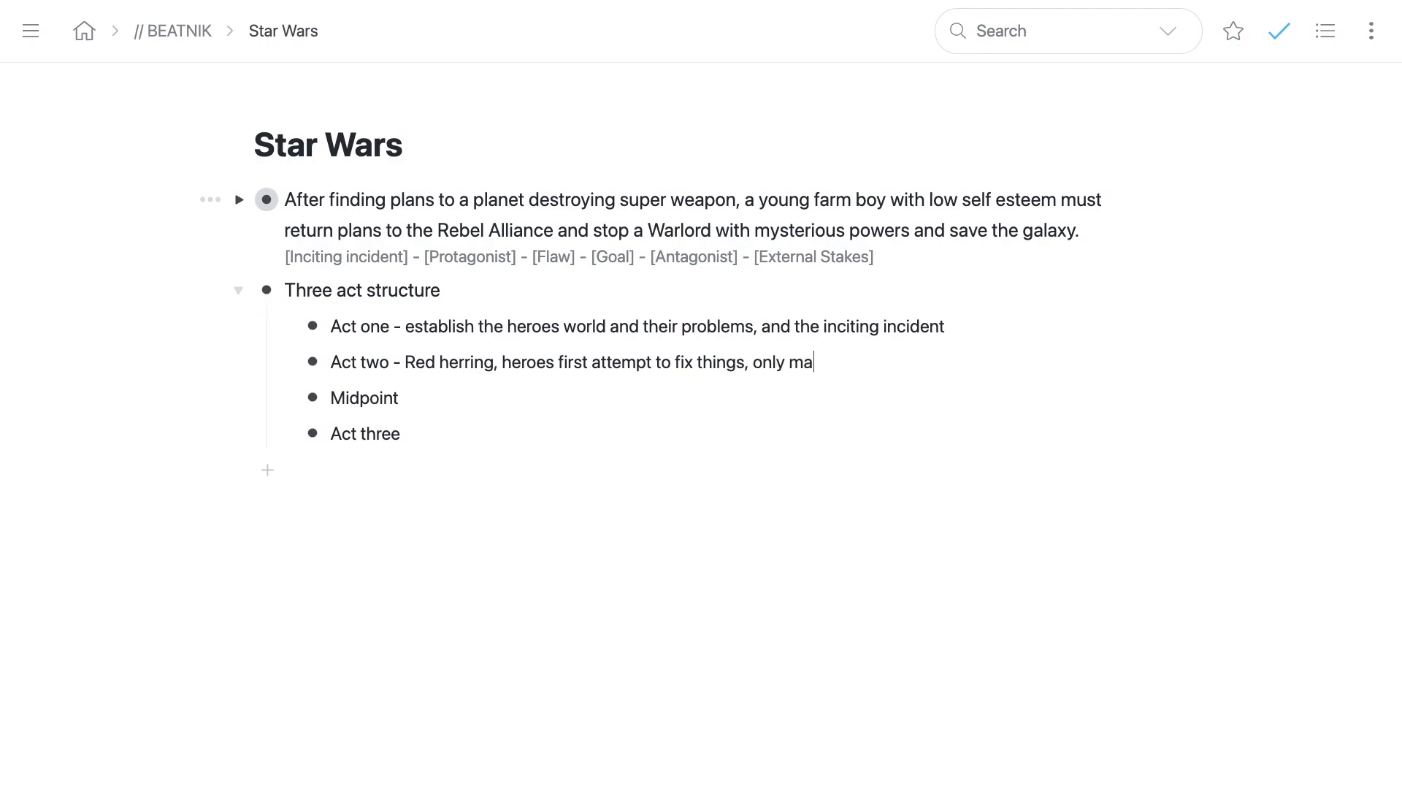
type("kes things wor")
type("se")
Step: Append "- Villain strikes back." to the Midpoint node and "- Final showdown" to the Act three node
type(" -")
type(" Vi")
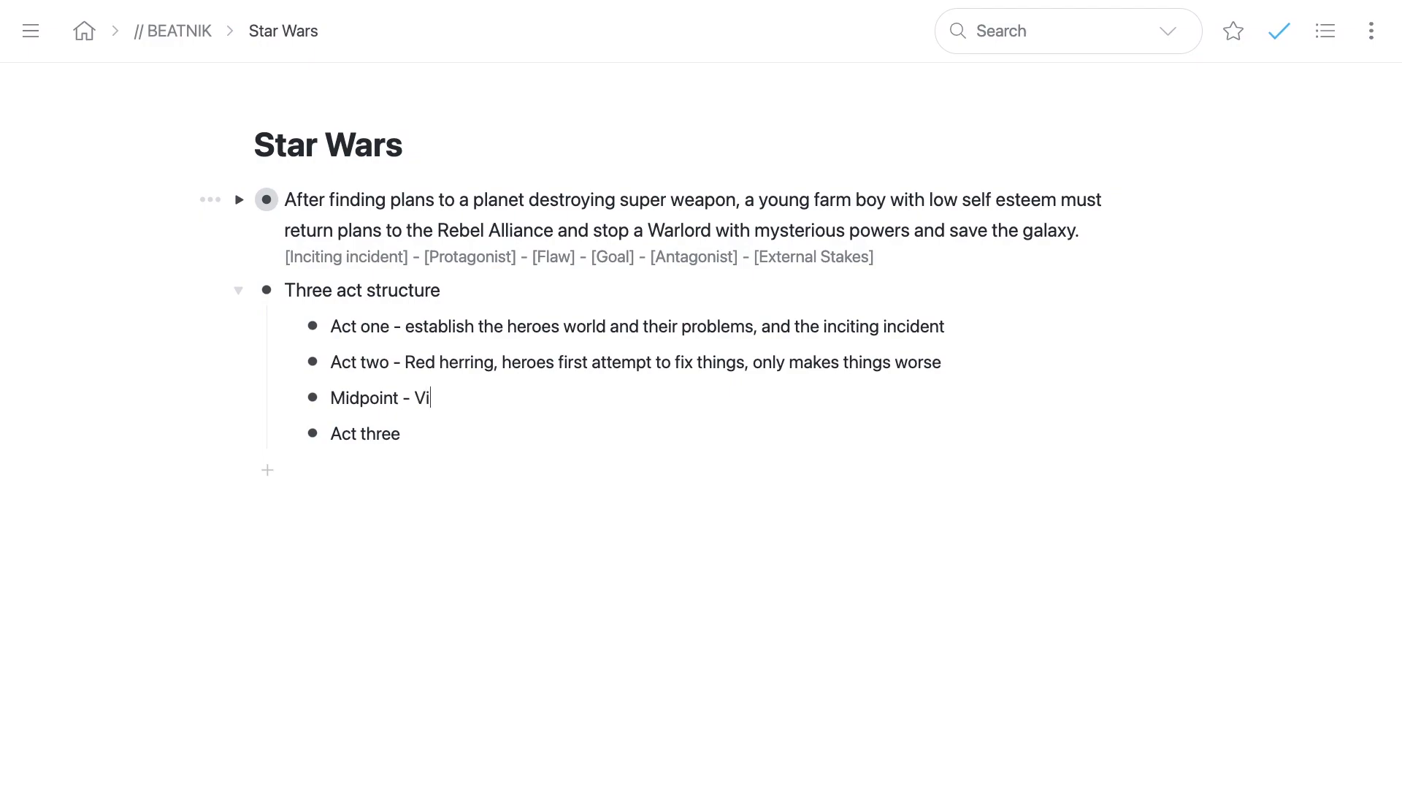
type("llain strikes back.")
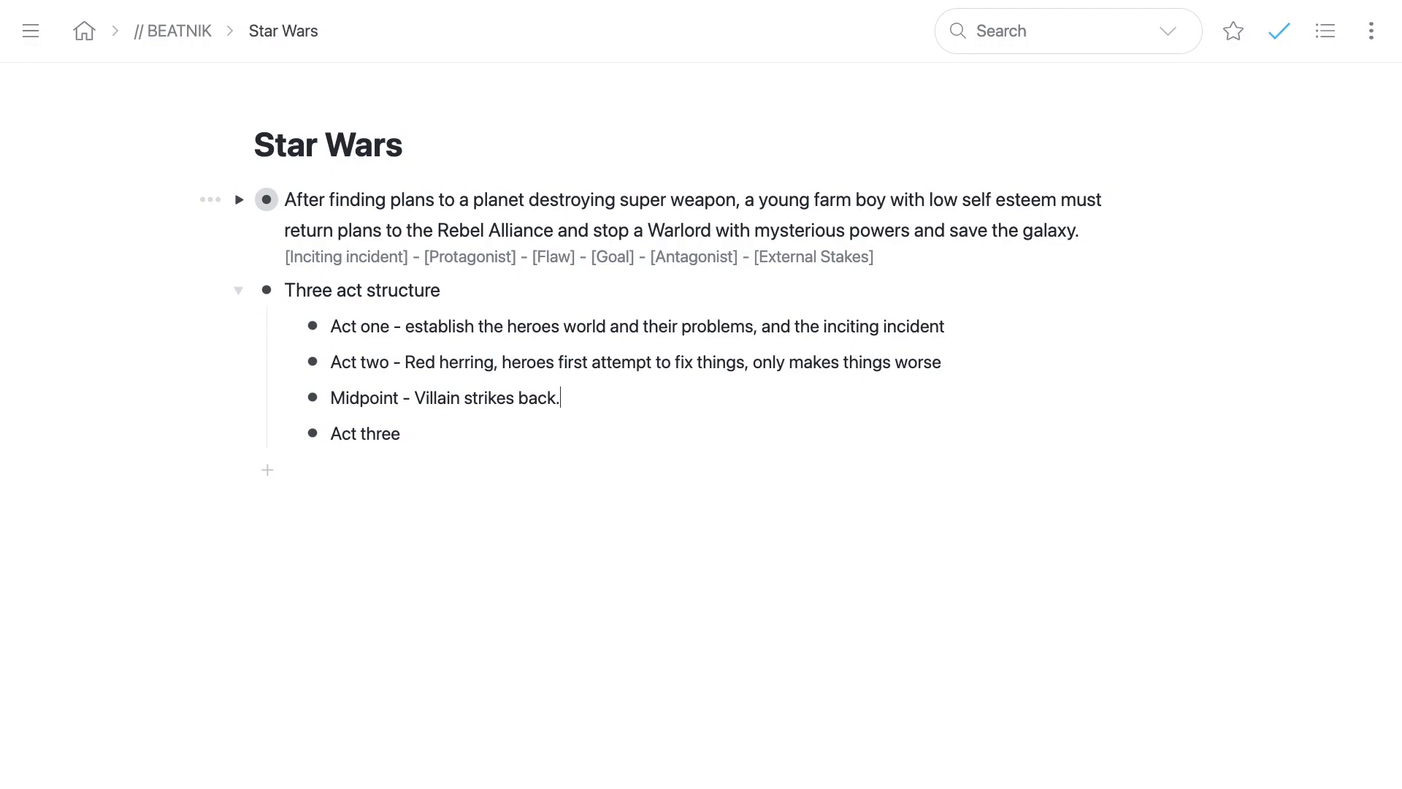
type("- Final showdown")
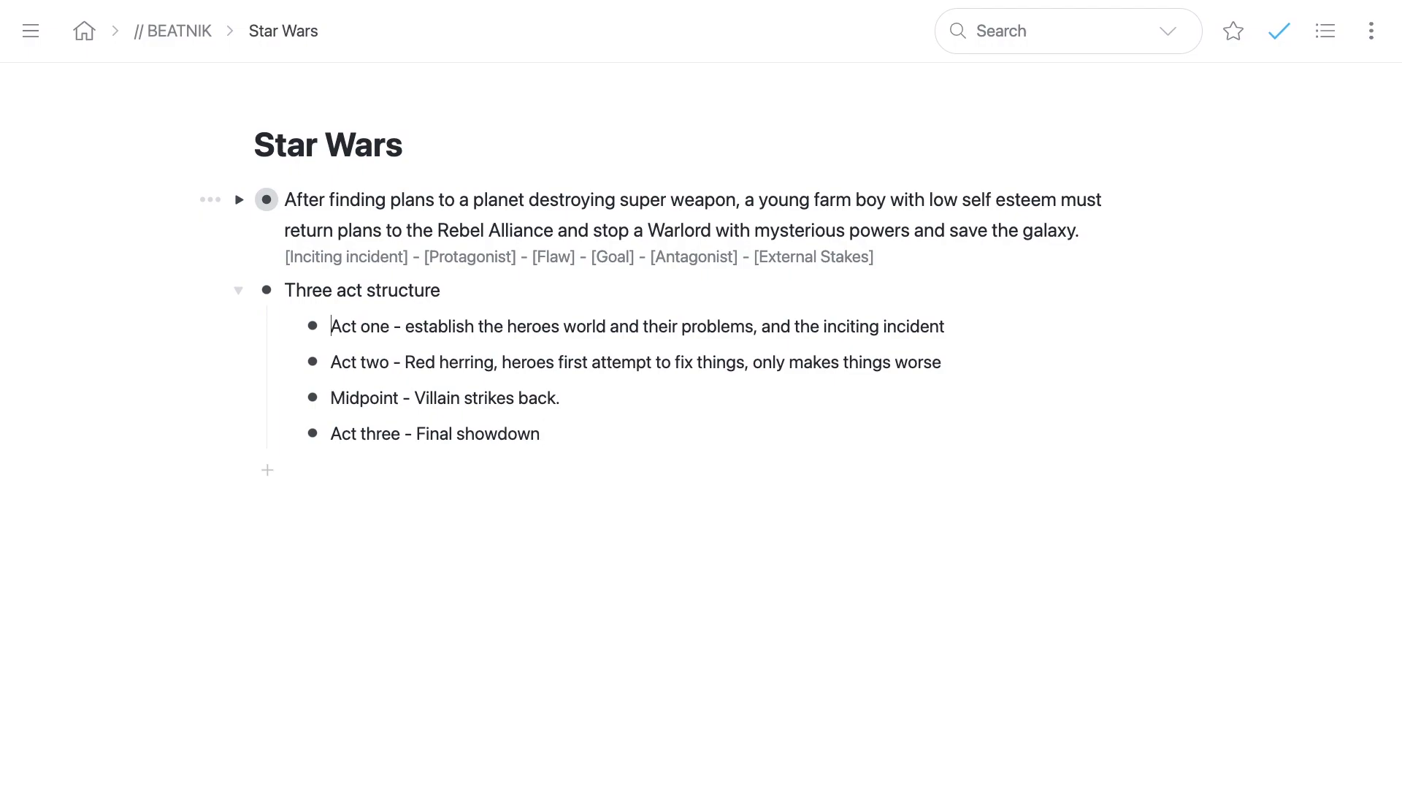
Step: Highlight the words "inciting incident" in the Act one node
key("alt+shift+Left")
key("alt+shift+Left")
key("alt+shift+Left")
key("alt+shift+Left")
key("alt+shift+Left")
key("alt+shift+Left")
key("alt+shift+Left")
key("alt+shift+Left")
key("alt+shift+Left")
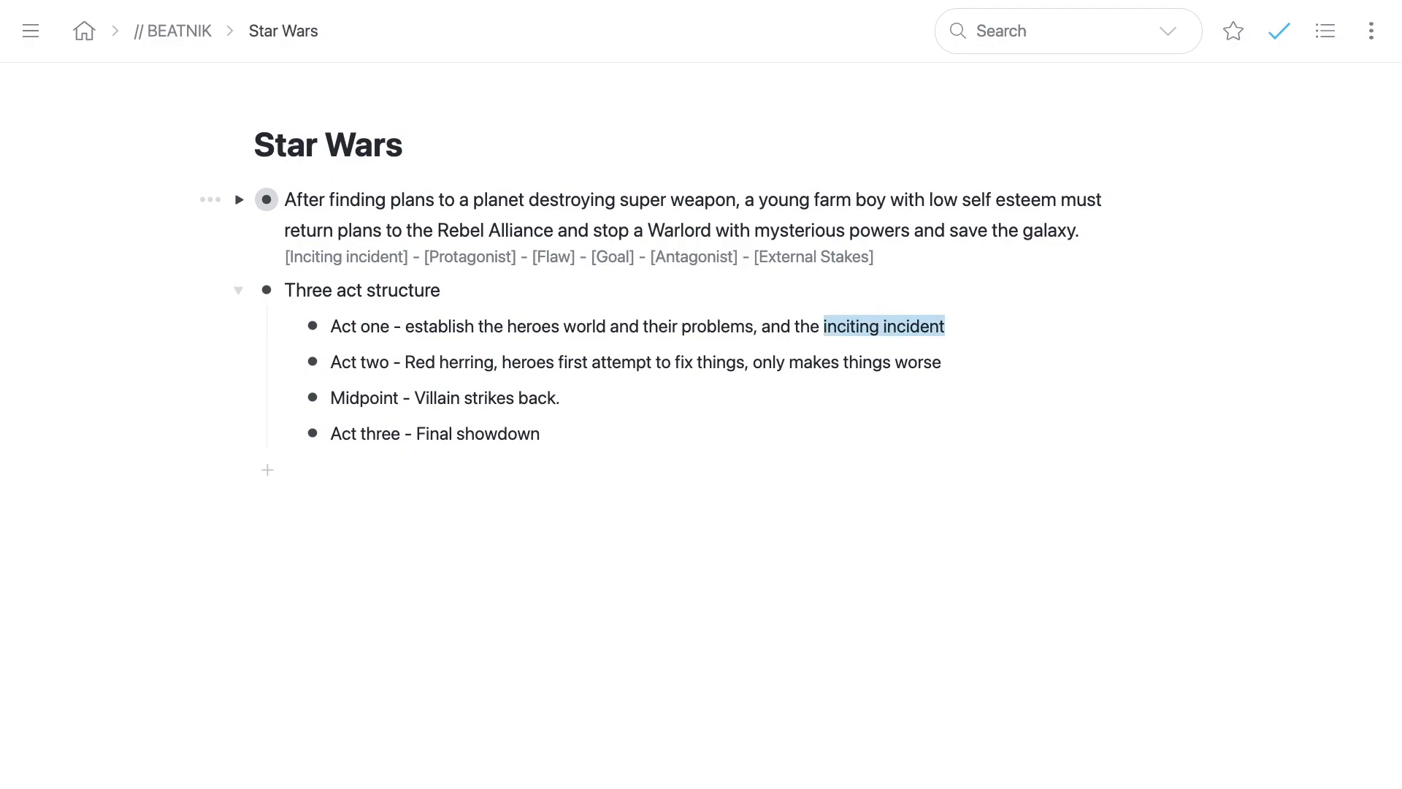
Step: Capitalize the word "establish" in the Act one node so the description starts with "Establish"
key("alt+shift+Left")
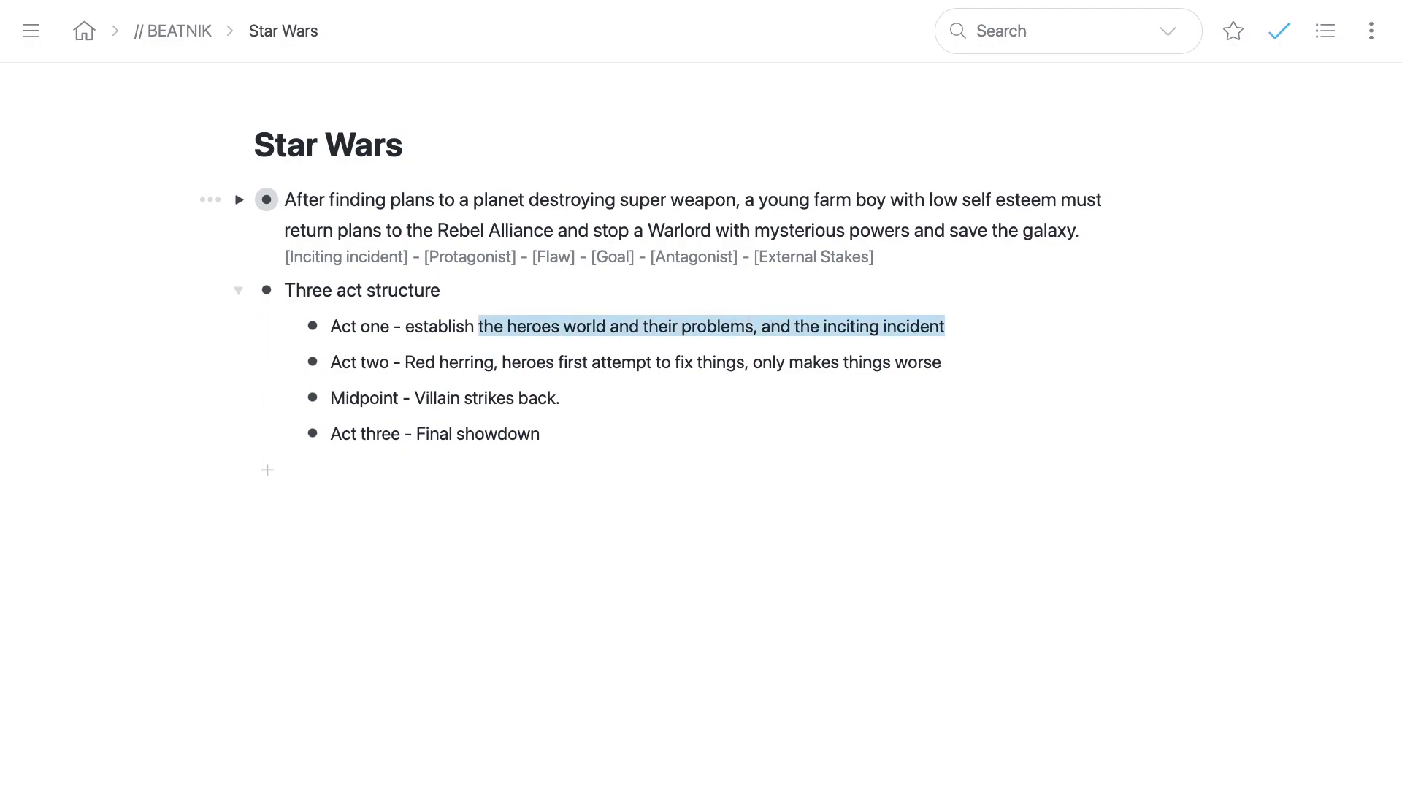
key("alt+Left")
key("Delete")
type("E")
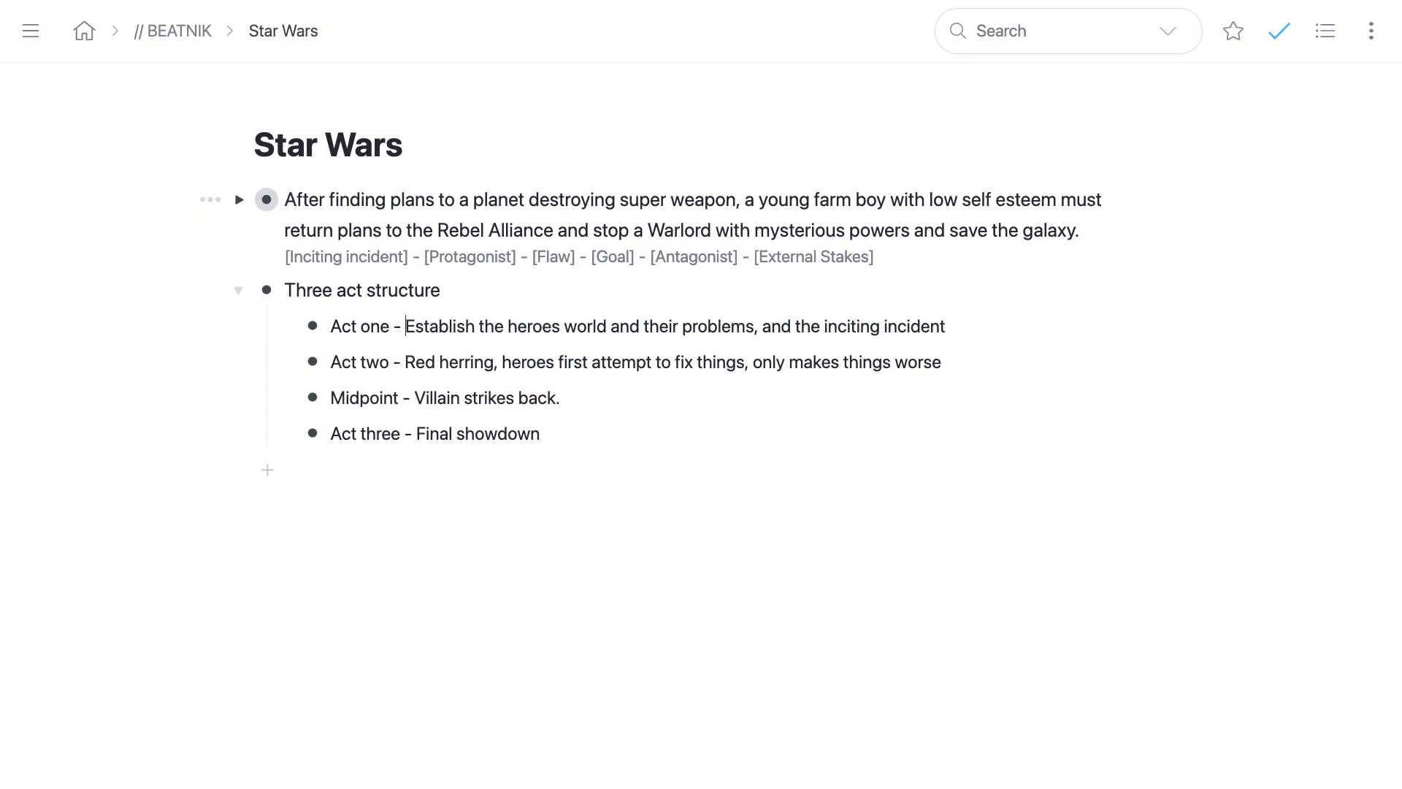
Step: Move the description "Establish the heroes world and their problems, and the inciting incident" from the Act one line into its note
key("super+shift+Right")
key("super+c")
key("BackSpace")
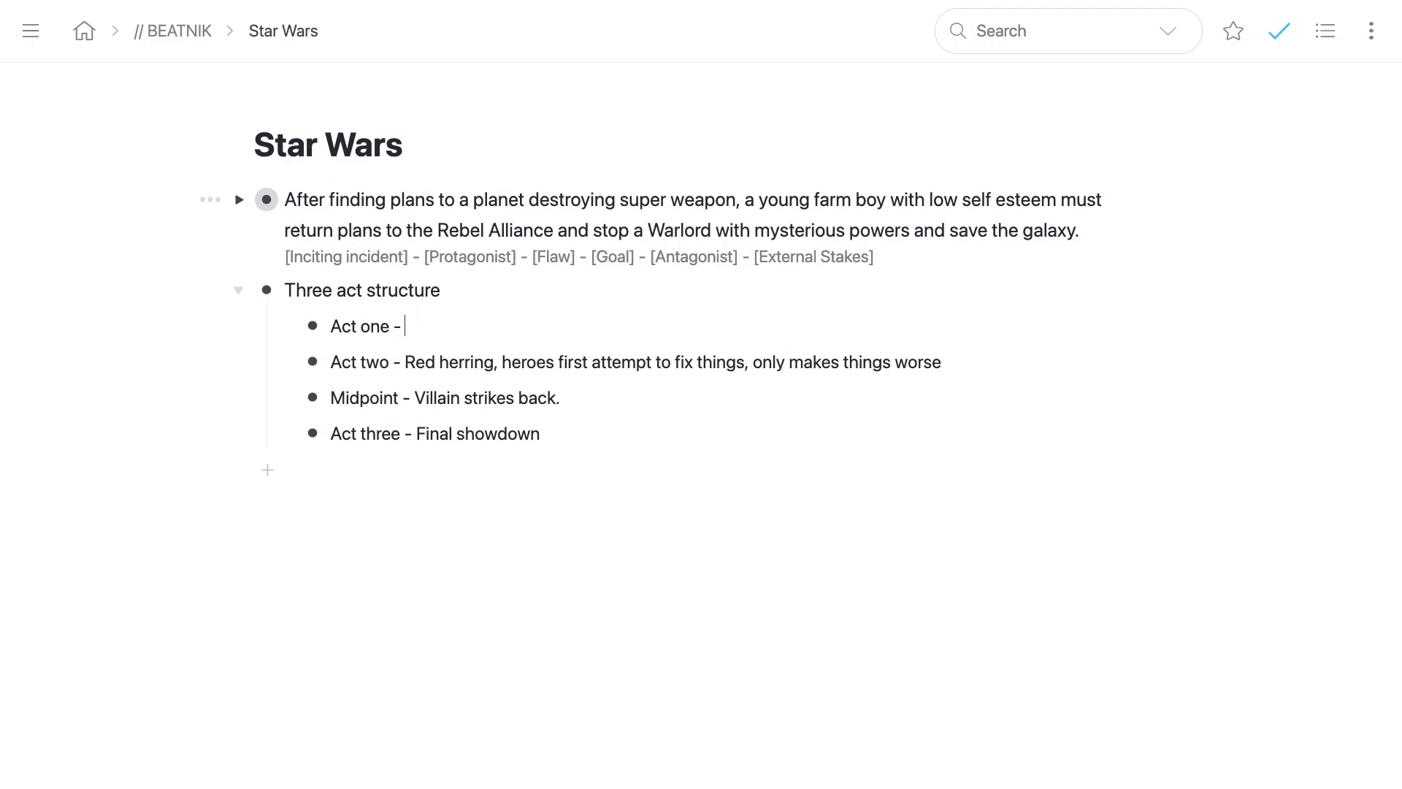
key("shift+Return")
key("super+v")
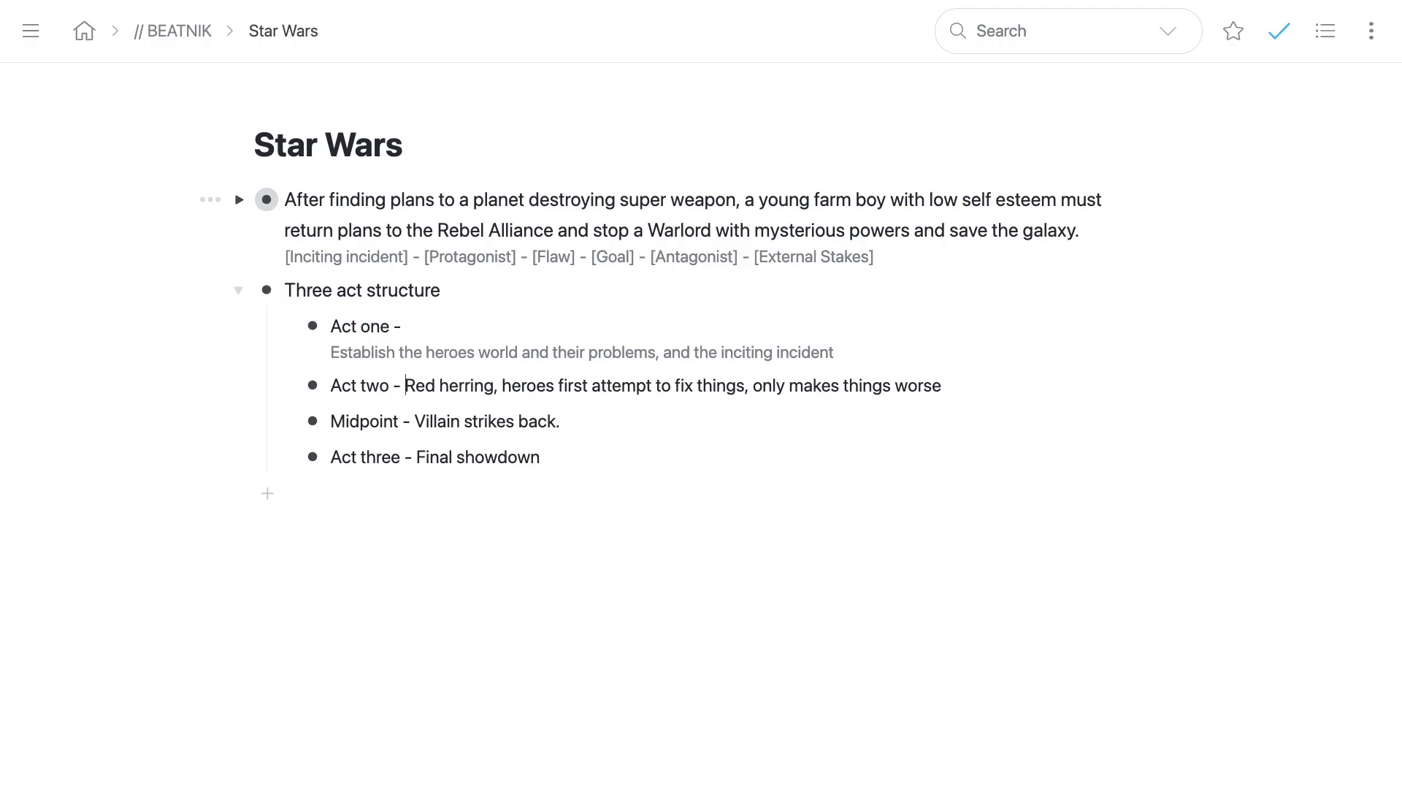
Step: Move the description "Red herring, heroes first attempt to fix things, only makes things worse" from the Act two line into its note
key("shift+super+Right")
key("super+x")
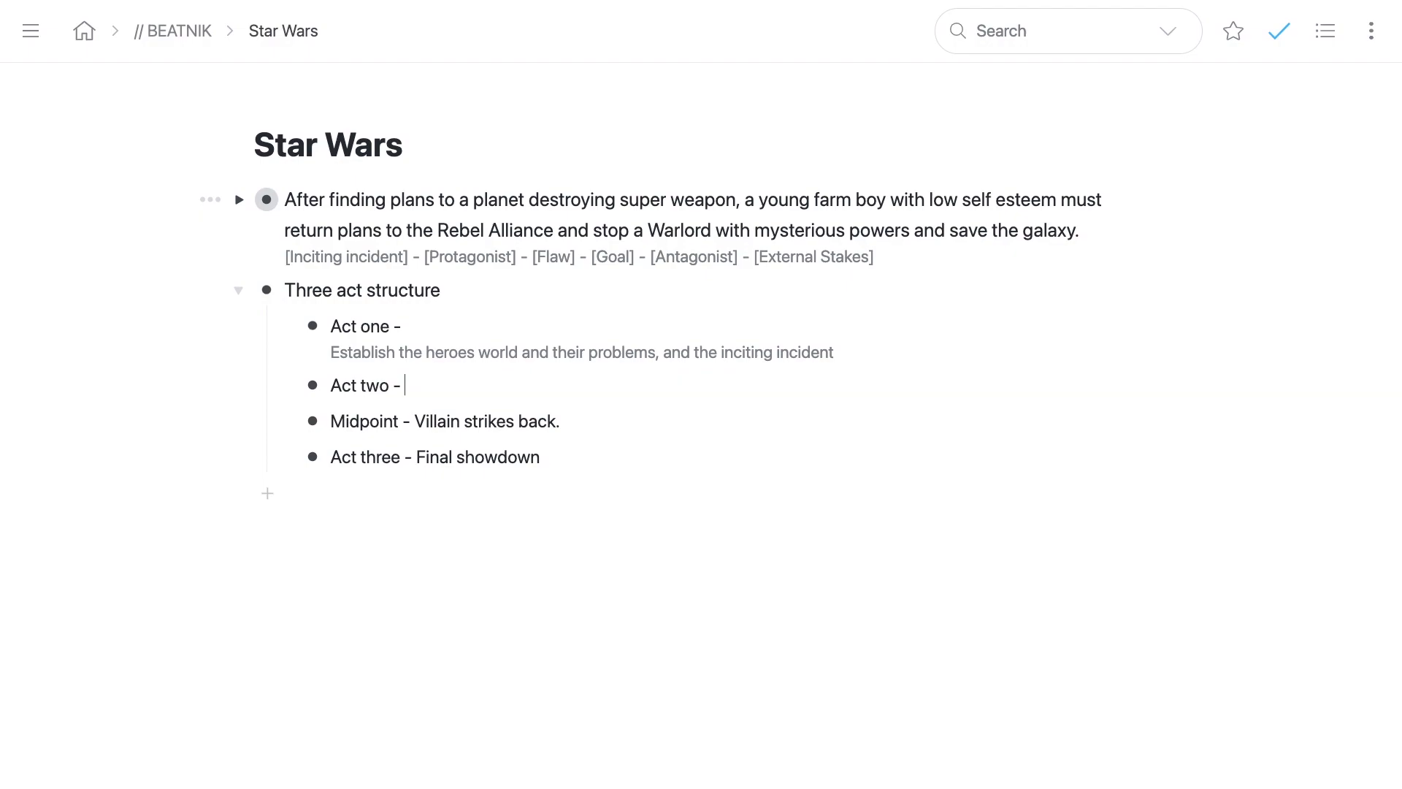
key("shift+Return")
key("super+v")
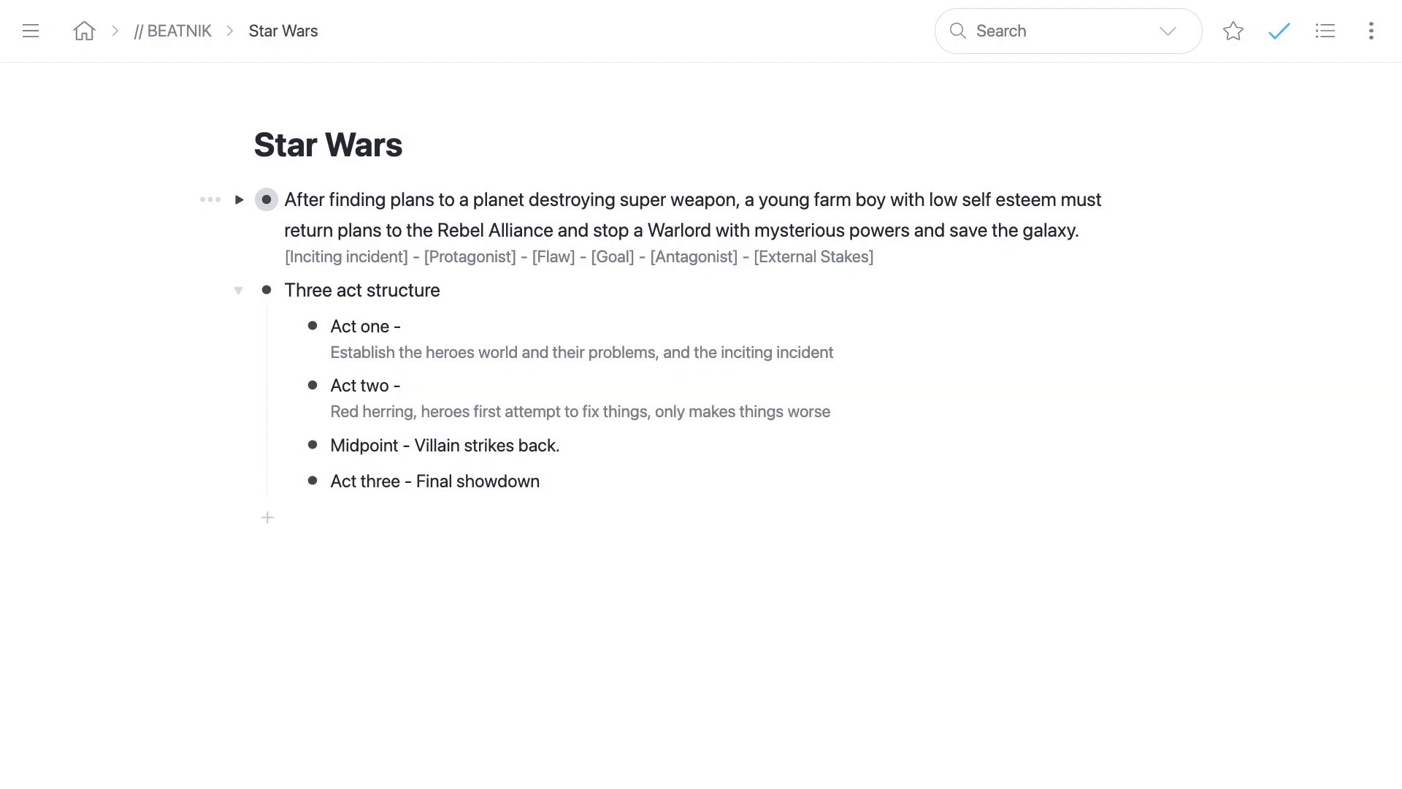
Step: Move "Villain strikes back." from the Midpoint line into that node's note
key("shift+alt+Left")
key("shift+alt+Left")
key("shift+alt+Left")
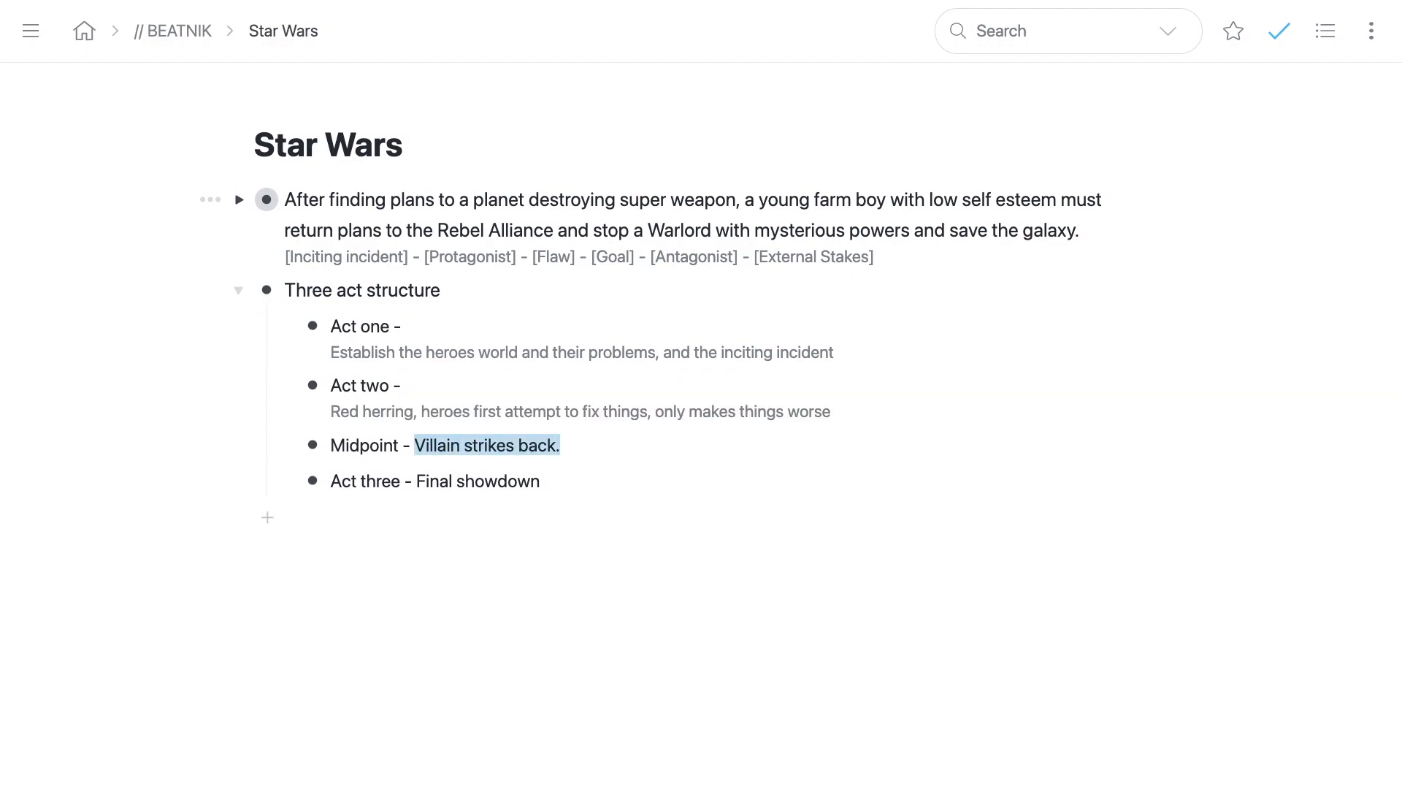
key("super+x")
key("shift+Return")
key("super+v")
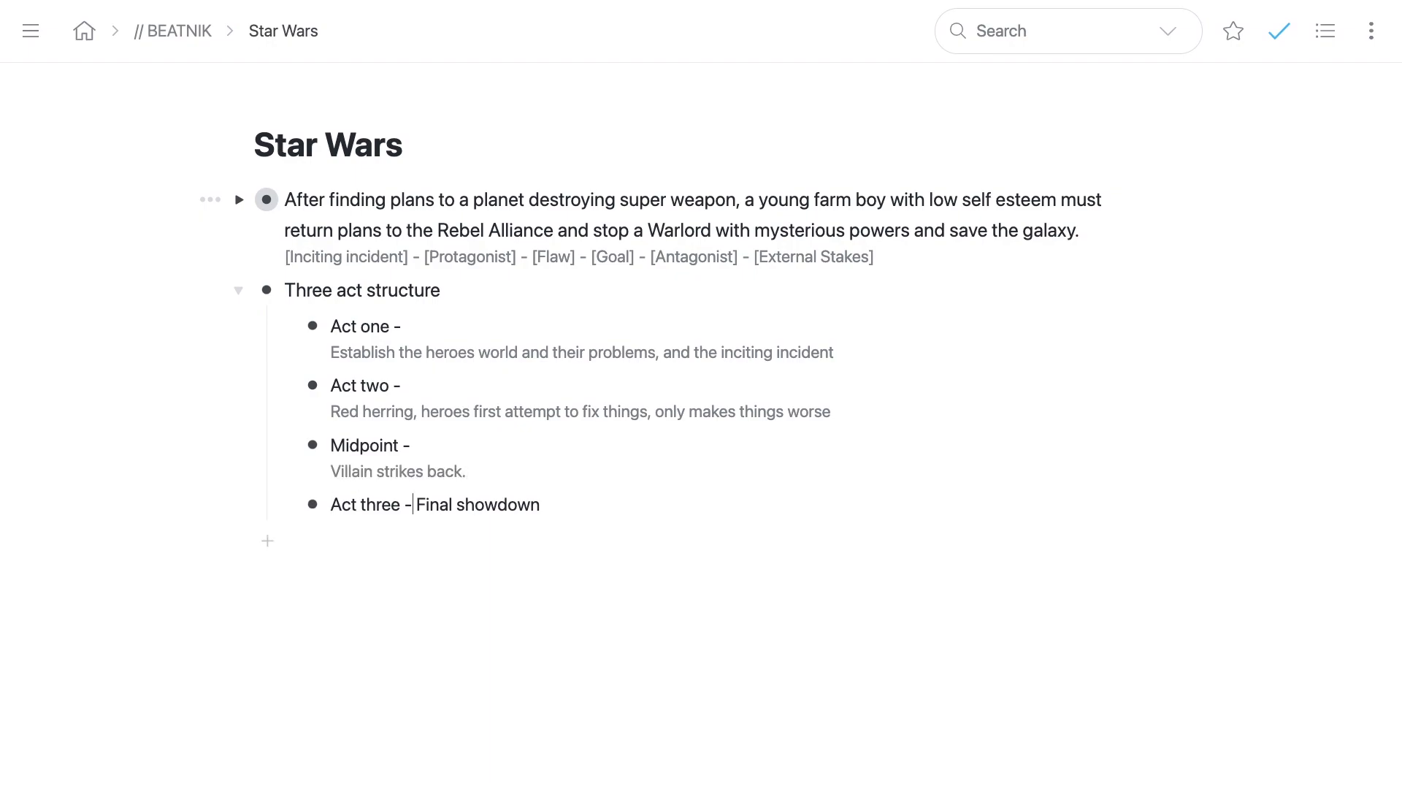
Step: Move "Final showdown" from the Act three line into that node's note
key("shift+alt+Right")
key("shift+alt+Right")
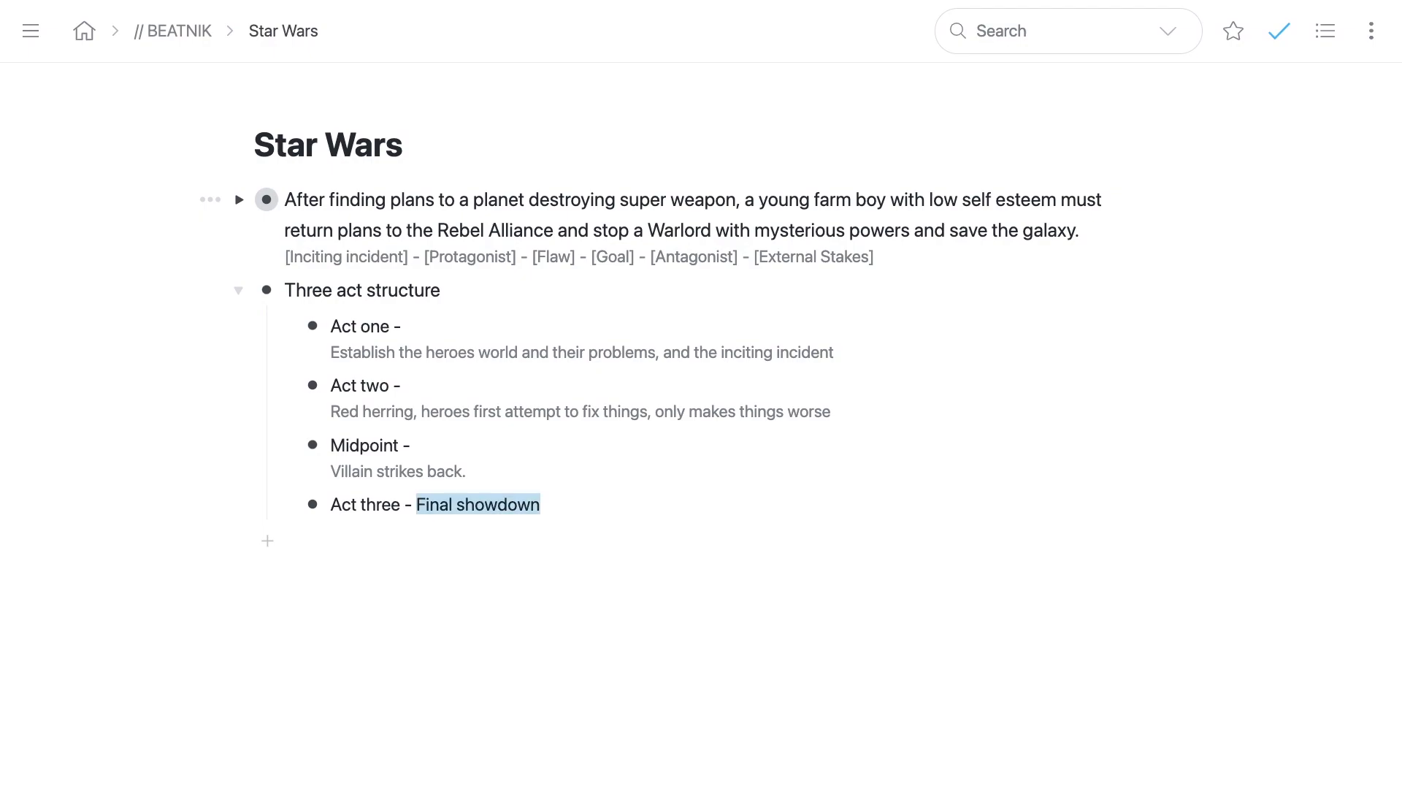
key("super+x")
key("shift+Return")
key("super+v")
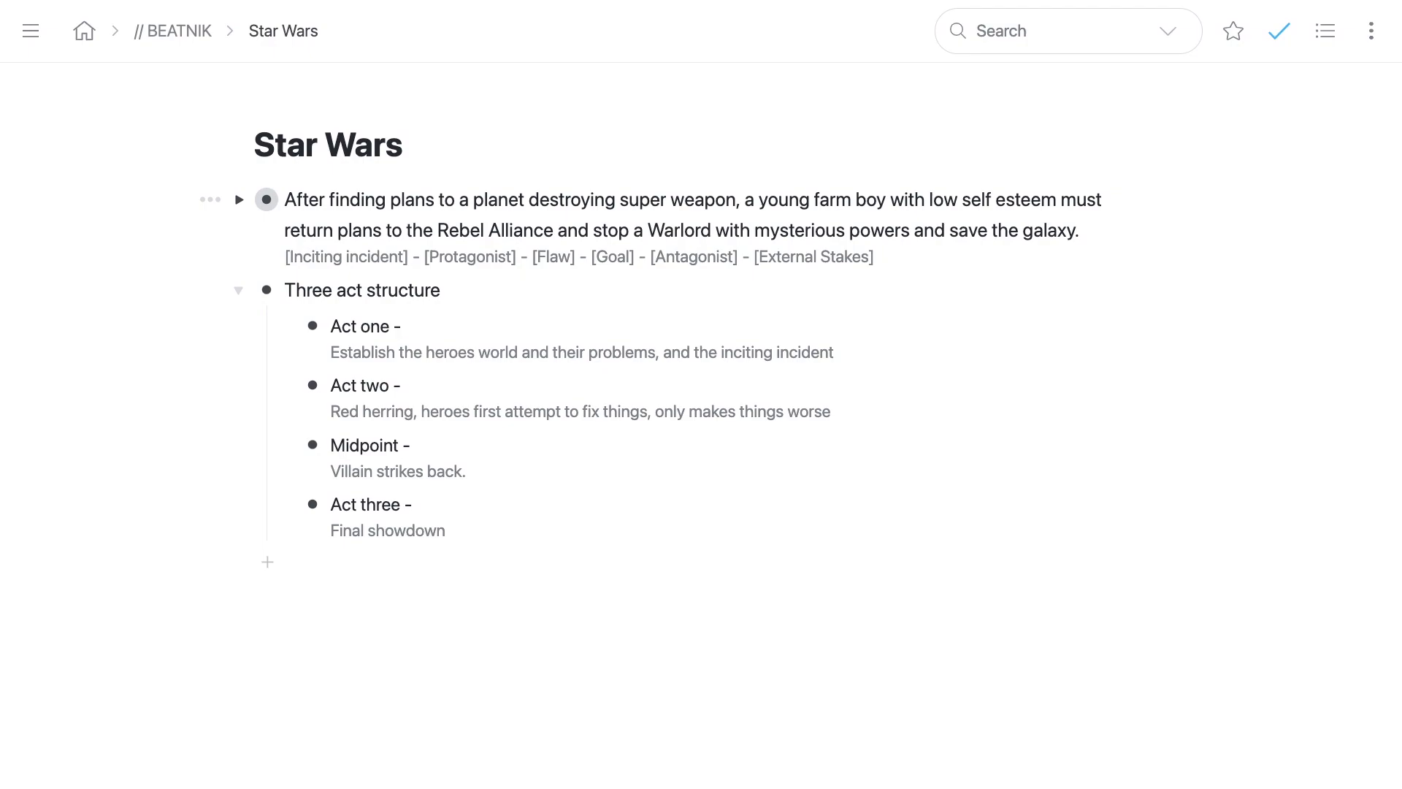
Step: Append "Luke is a farmboy who dreams of leaving the farm, uncle won't let him." to the Act one line
type("Luke is a farmboy who")
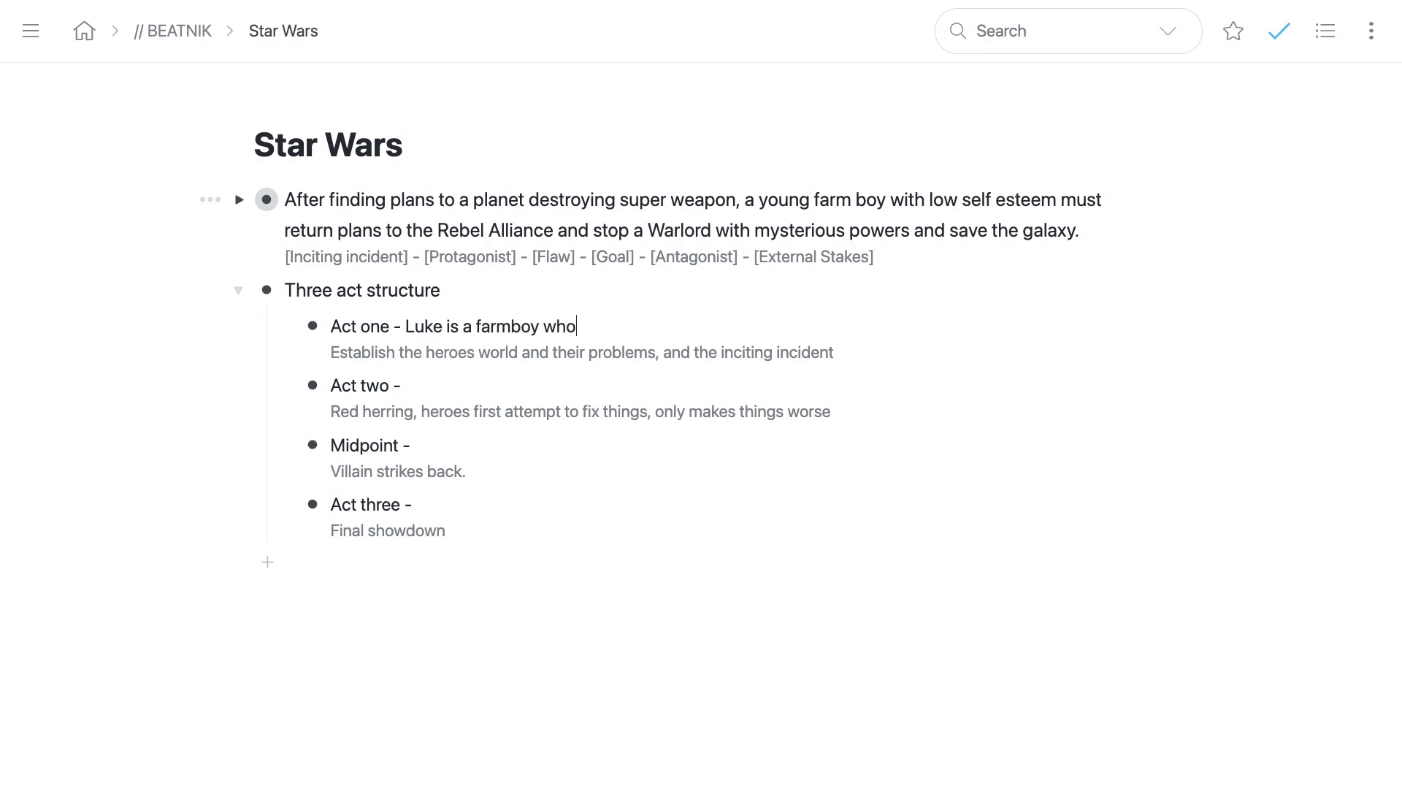
type(" dreams of leavin")
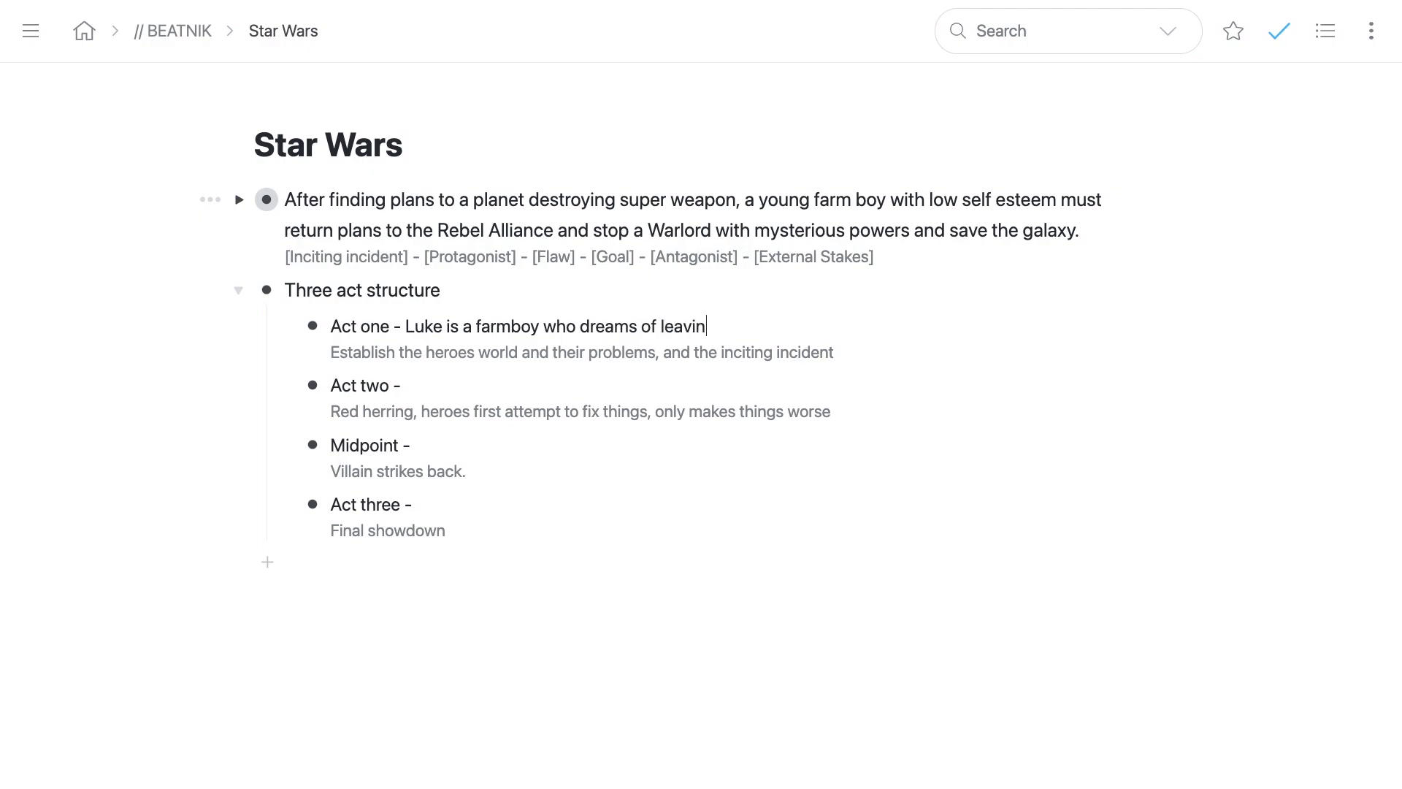
type("g the farm, uncle w")
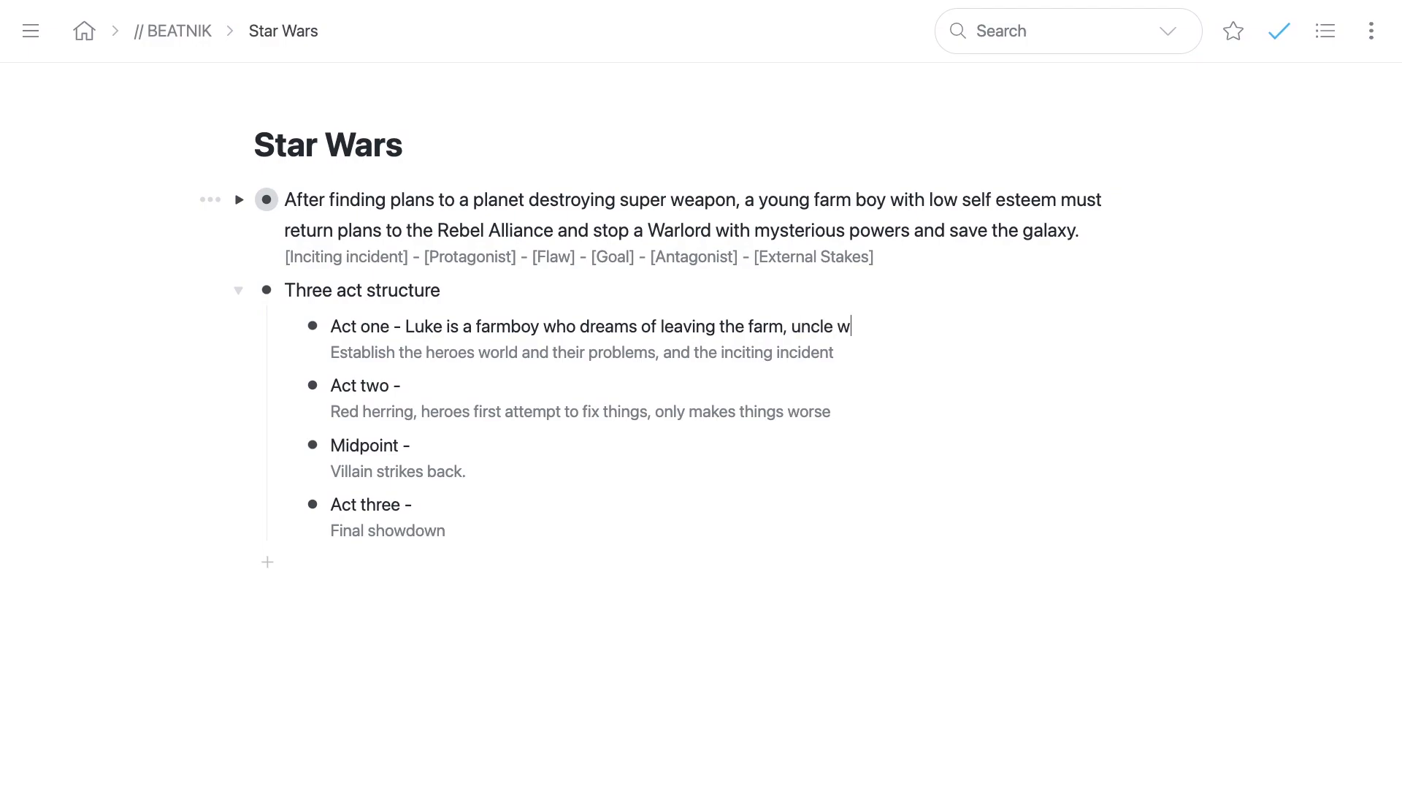
type("on't let him.")
Step: Copy the logline's super weapon phrase to the end of Act one and reword it as "Finds plans to a planet destroying super weapon."
key("alt+shift+Right")
key("alt+shift+Right")
key("alt+shift+Right")
key("alt+shift+Right")
key("alt+shift+Right")
key("alt+shift+Right")
key("alt+shift+Right")
key("alt+shift+Right")
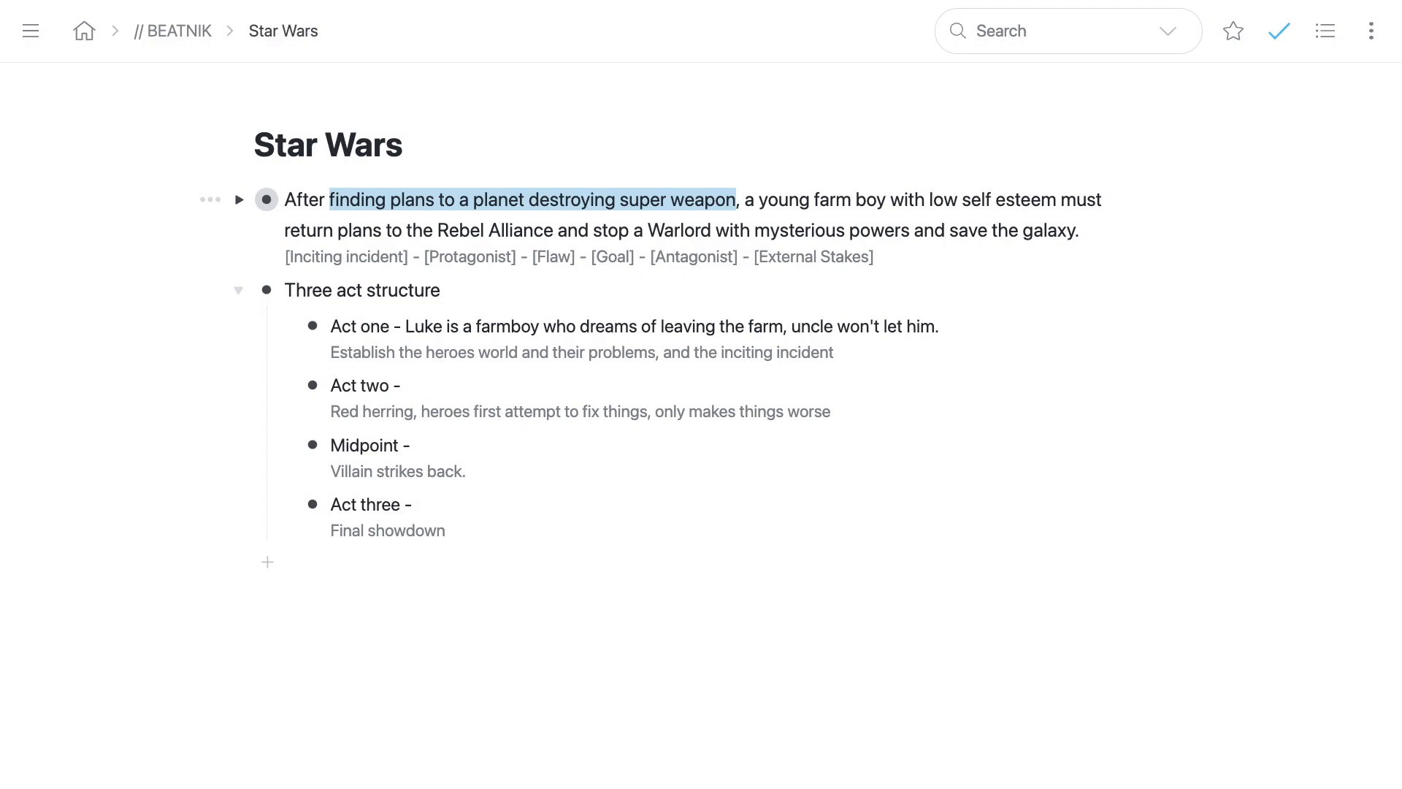
left_click(735, 230)
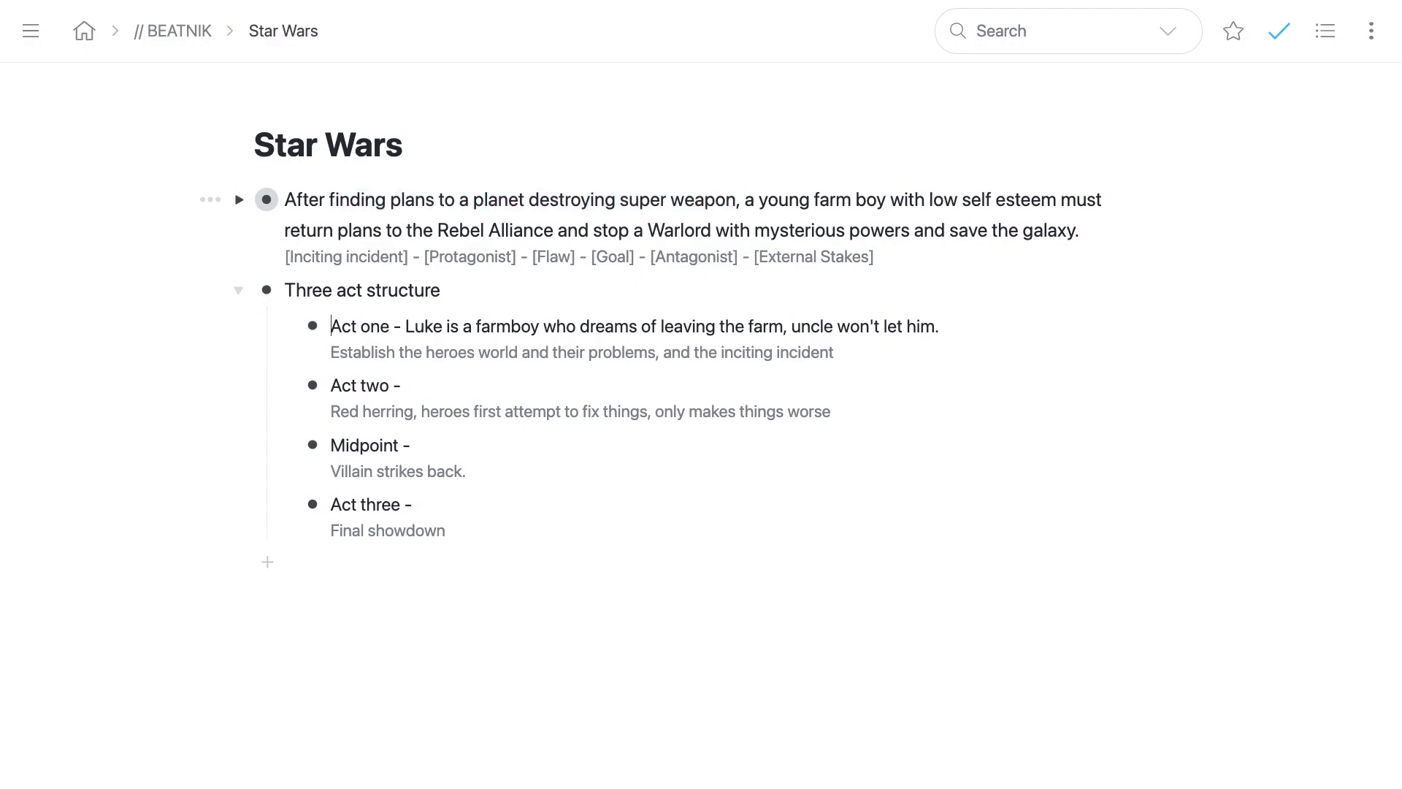
key("super+v")
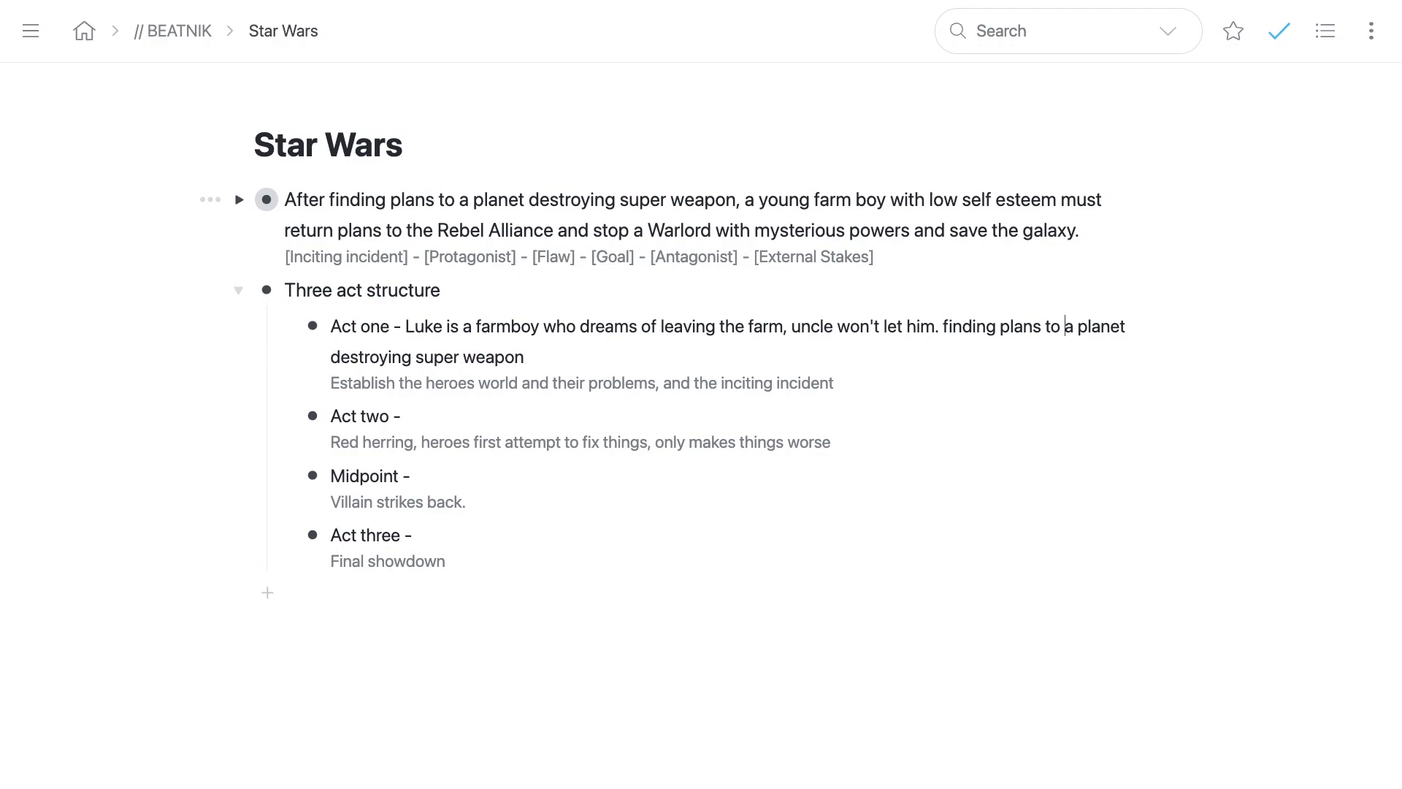
key("alt+shift+Left")
type("Finds")
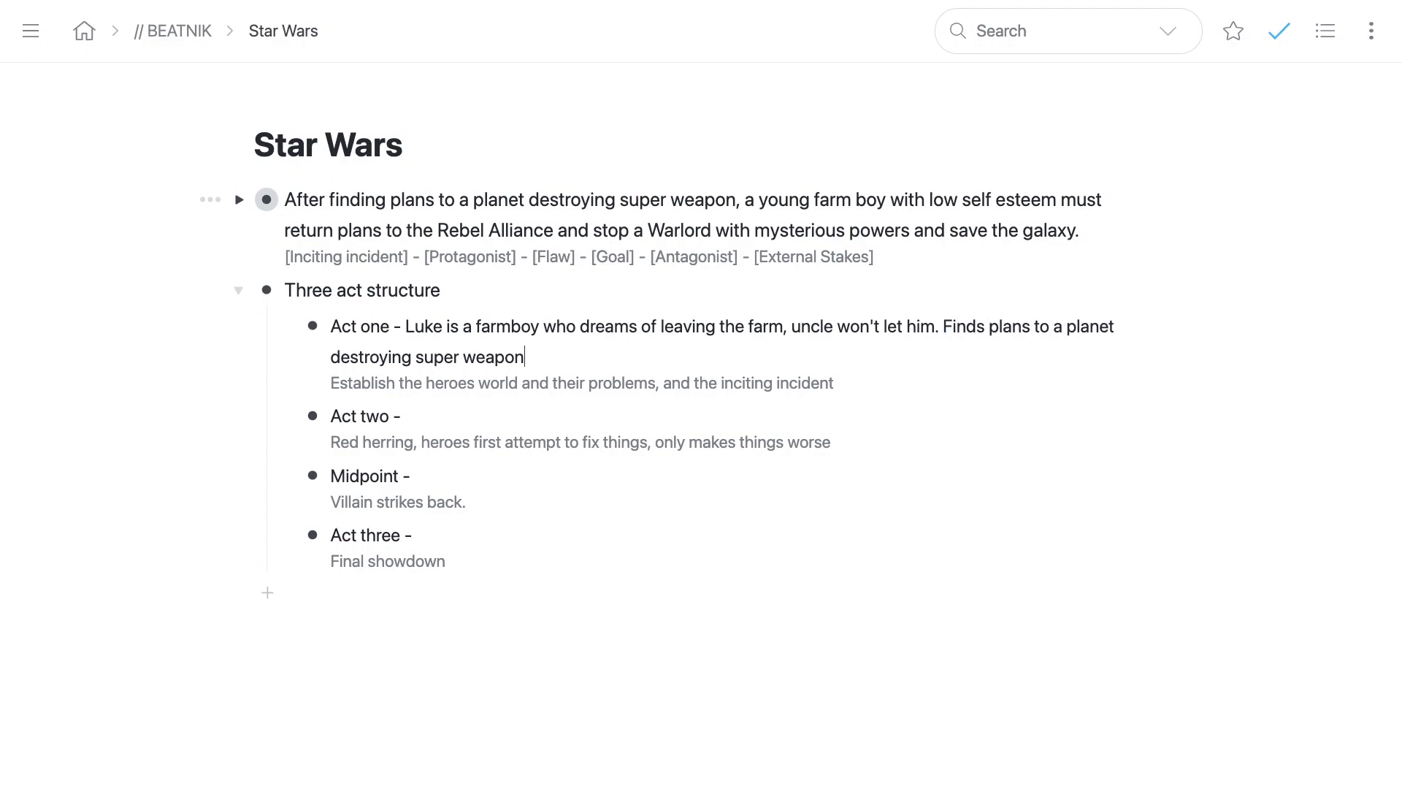
type(" .")
Step: Append "Luke blows up the Death Star." to the Act three line
type("Luke blow")
type("s up the super")
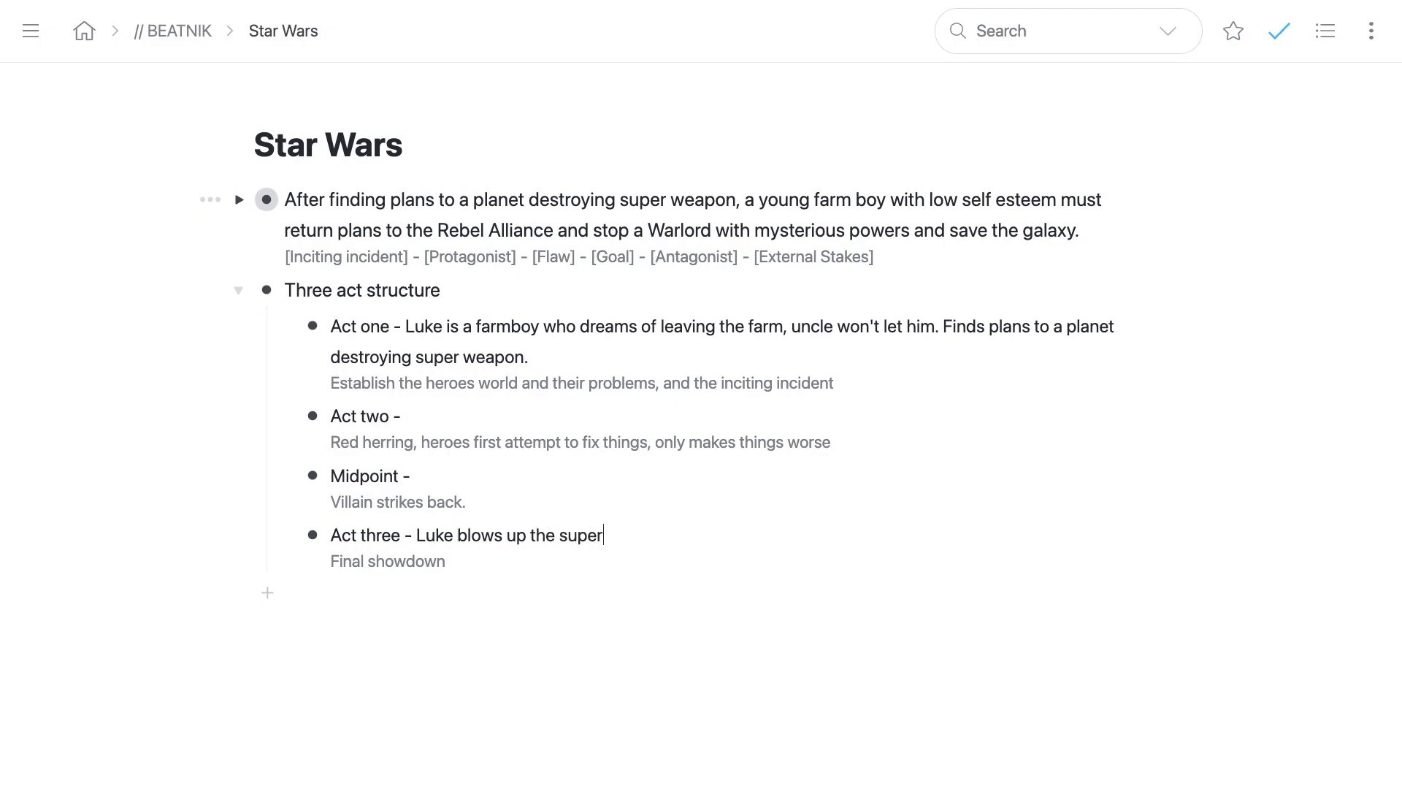
type("-")
key("shift+Left")
key("alt+shift+Left")
type("Death Star.")
Step: Append "Luke takes the plans to the Rebel Alliance." to the Act two line
key("Down")
key("Down")
type("Luke take")
type("s the plans to")
type(" the R")
type("l A")
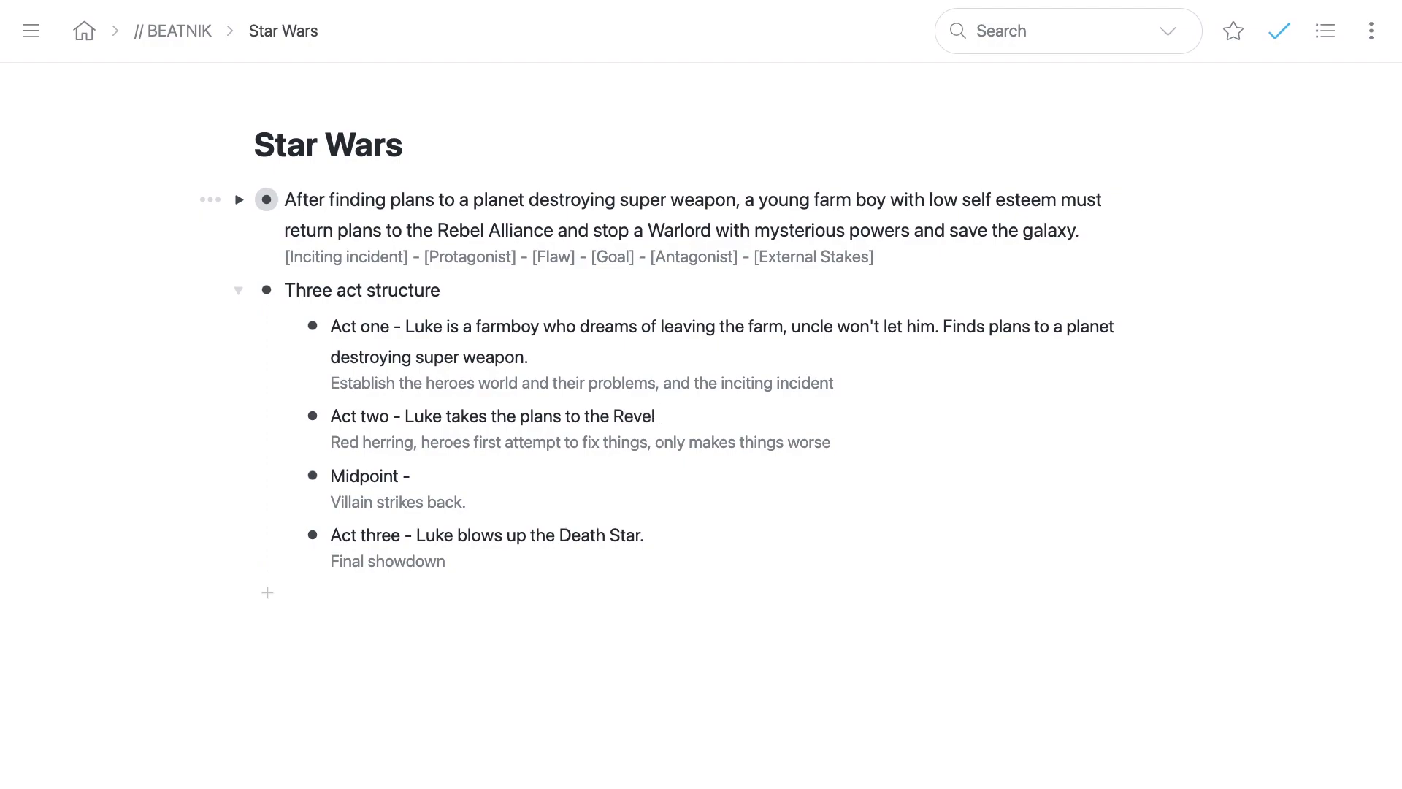
key("BackSpace")
key("BackSpace")
key("BackSpace")
key("BackSpace")
key("BackSpace")
type("bel Alliance.")
Step: Append "Villain attacks Luke. All goes wrong." to the Midpoint line
type("Villain")
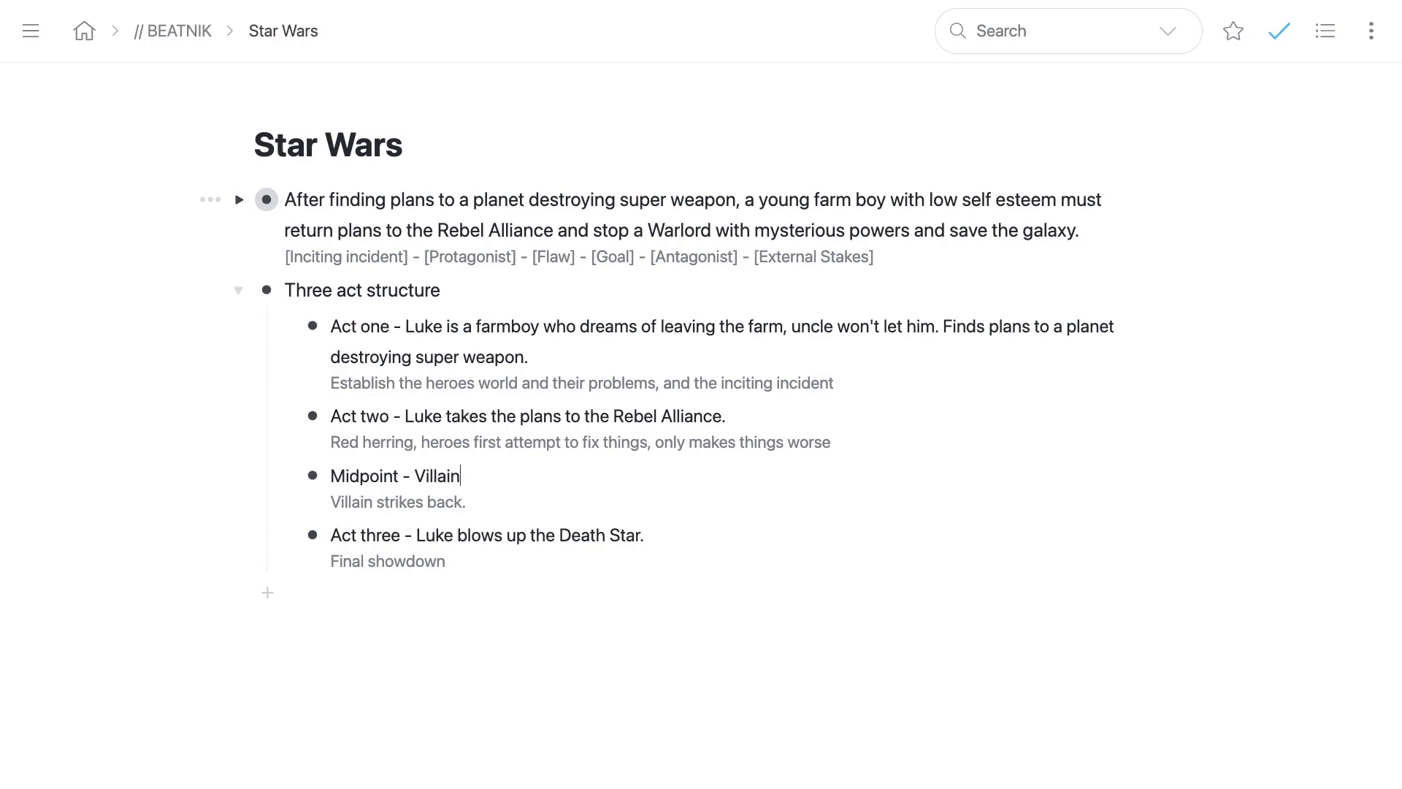
type(" attacks Luke.")
type("All goes wrong.")
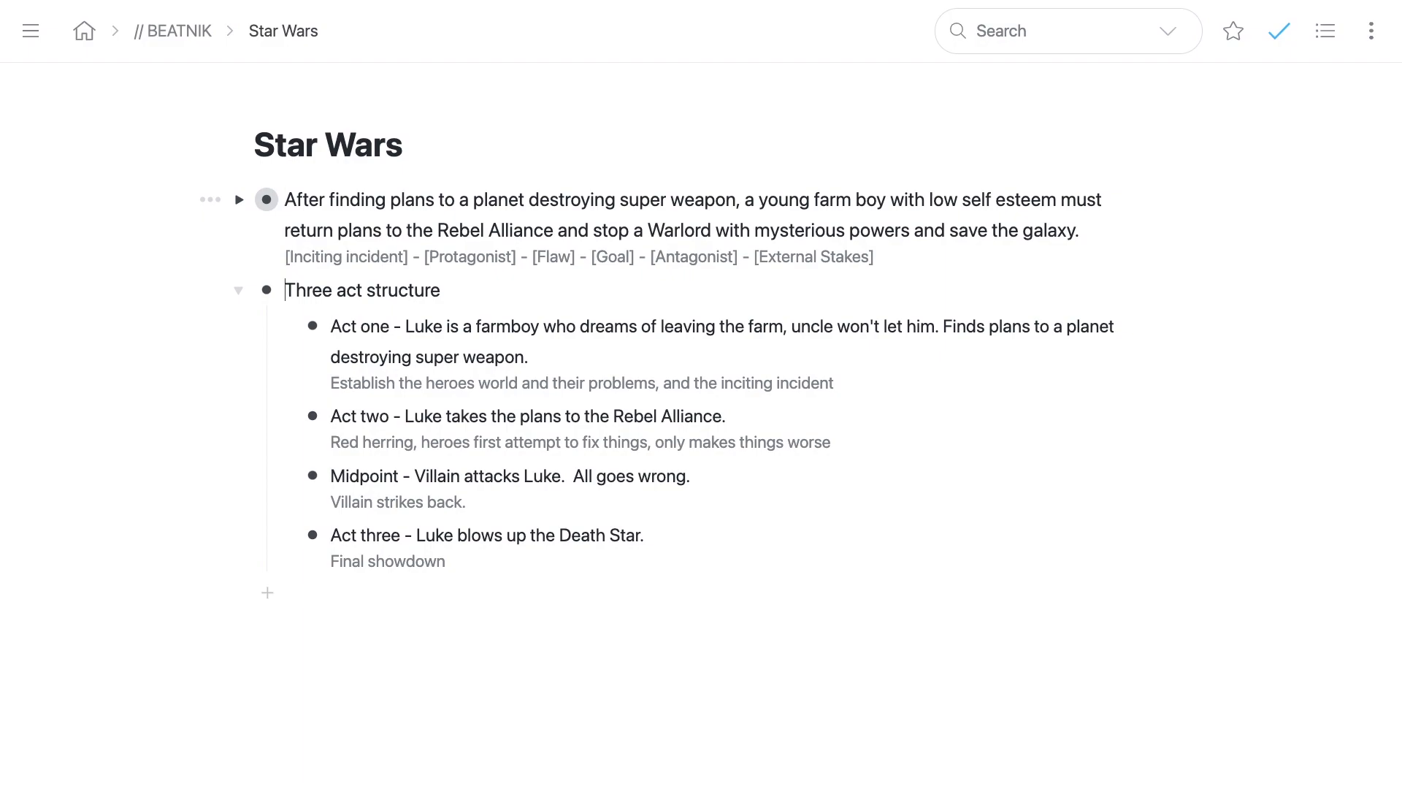
Step: Collapse the Three act structure node and add a sibling node below it, also named "Three act structure"
key("ctrl+space")
key("Return")
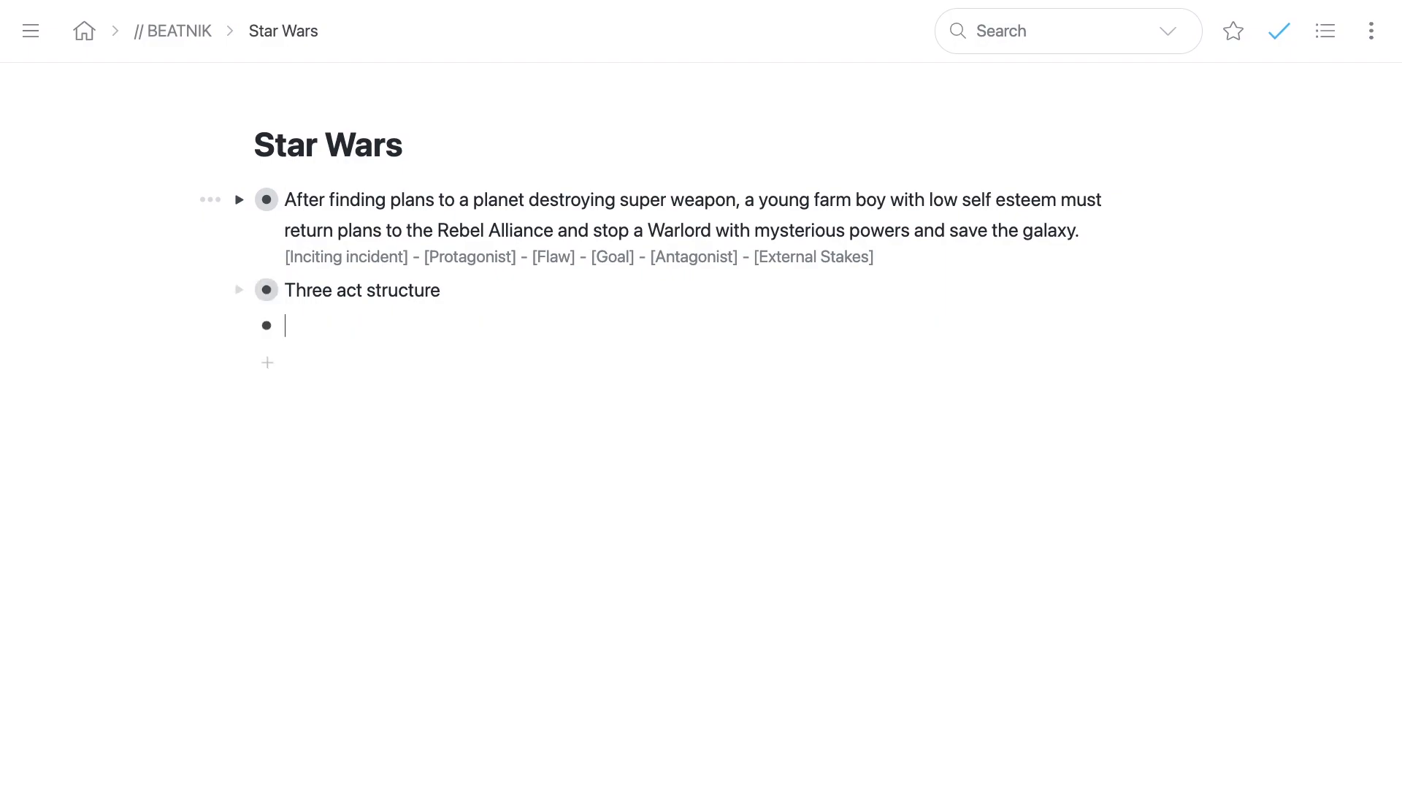
type("Three act structure")
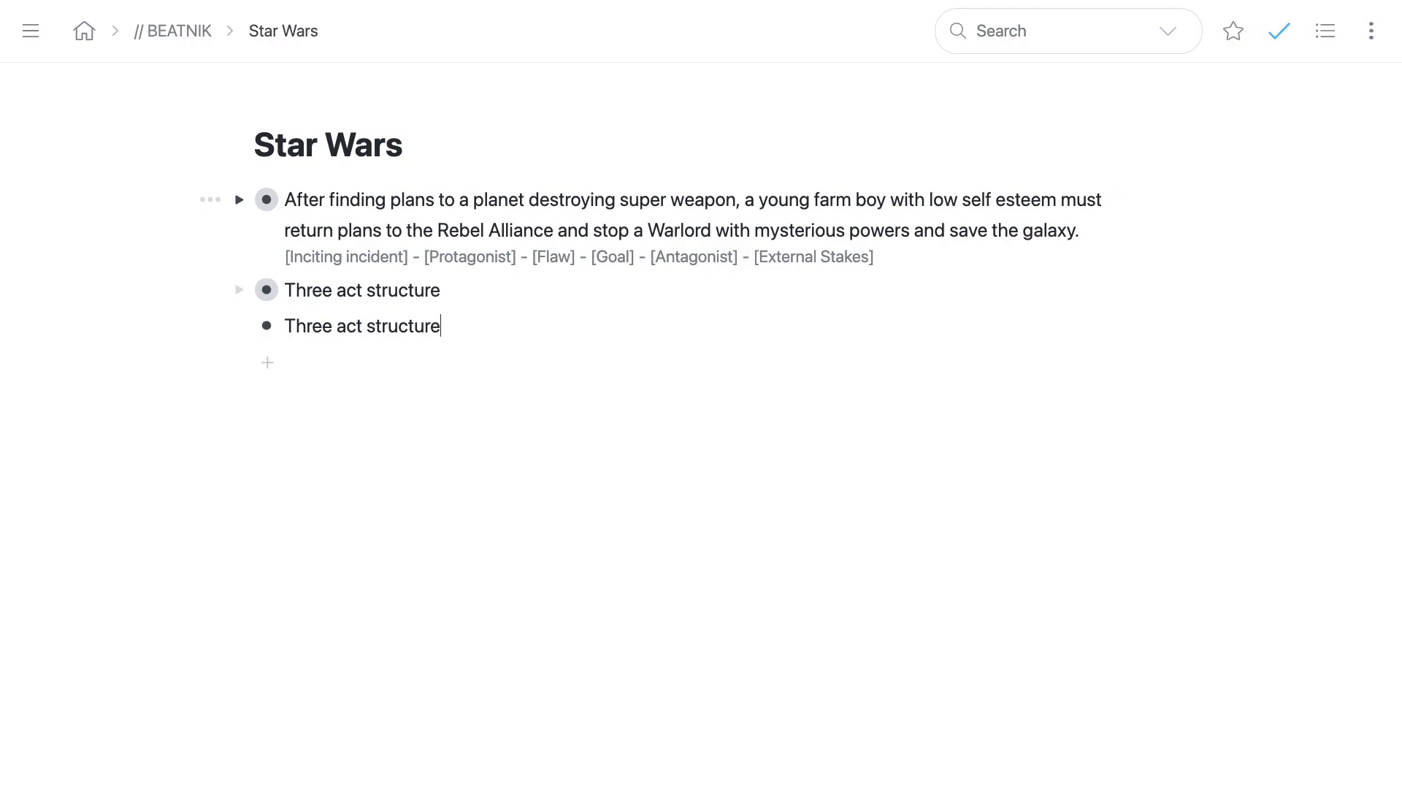
Step: Add the child nodes "Act 1", "Act 2", "Midpoint" and "Act 3" under the second Three act structure node
key("Return")
key("Tab")
type("Act 1")
key("Return")
type("Act 2")
key("Return")
type("Midpoint")
key("Return")
type("Act 4")
key("BackSpace")
type("3")
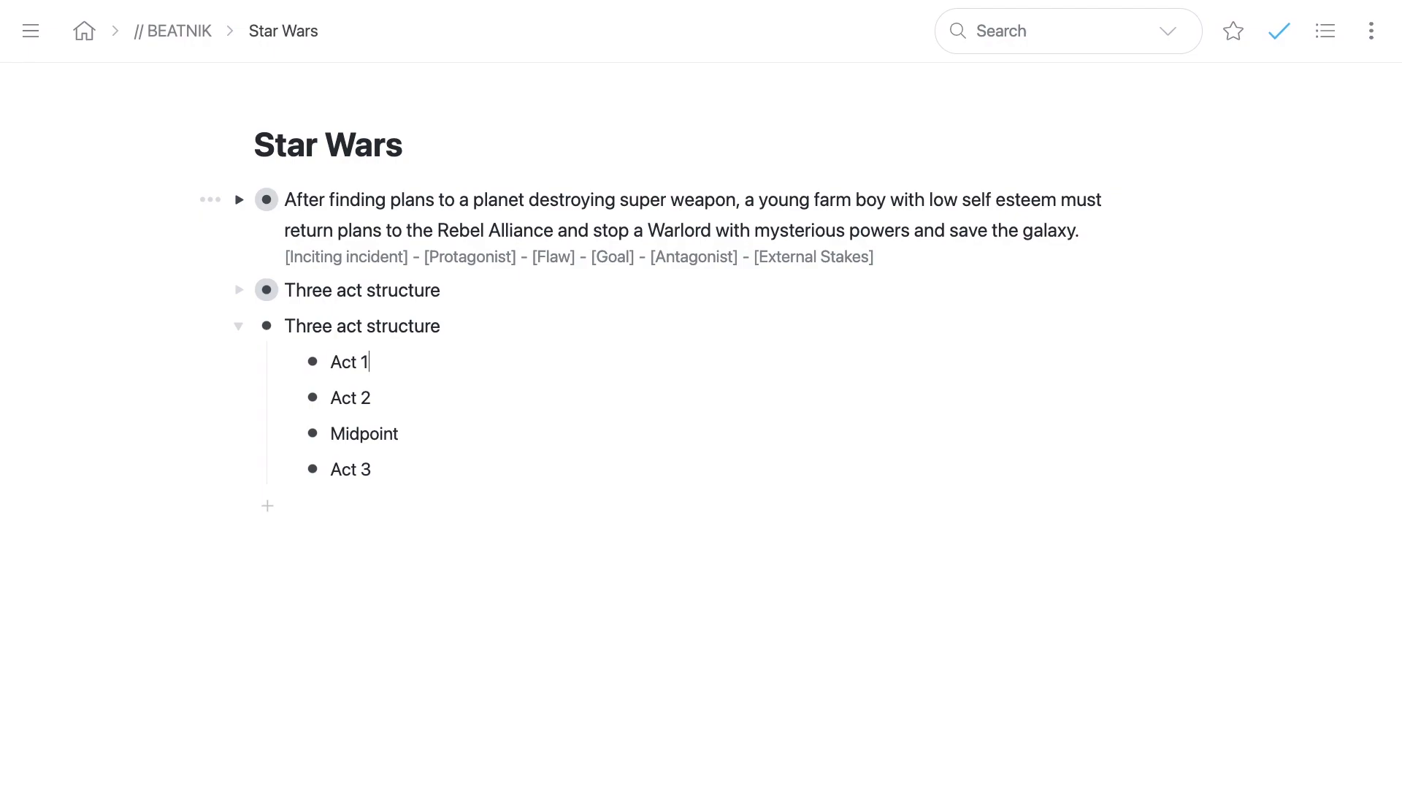
Step: Add the child nodes "Problem", "Complication" and "Resolution" under Act 1
key("Return")
key("Tab")
type("Problem")
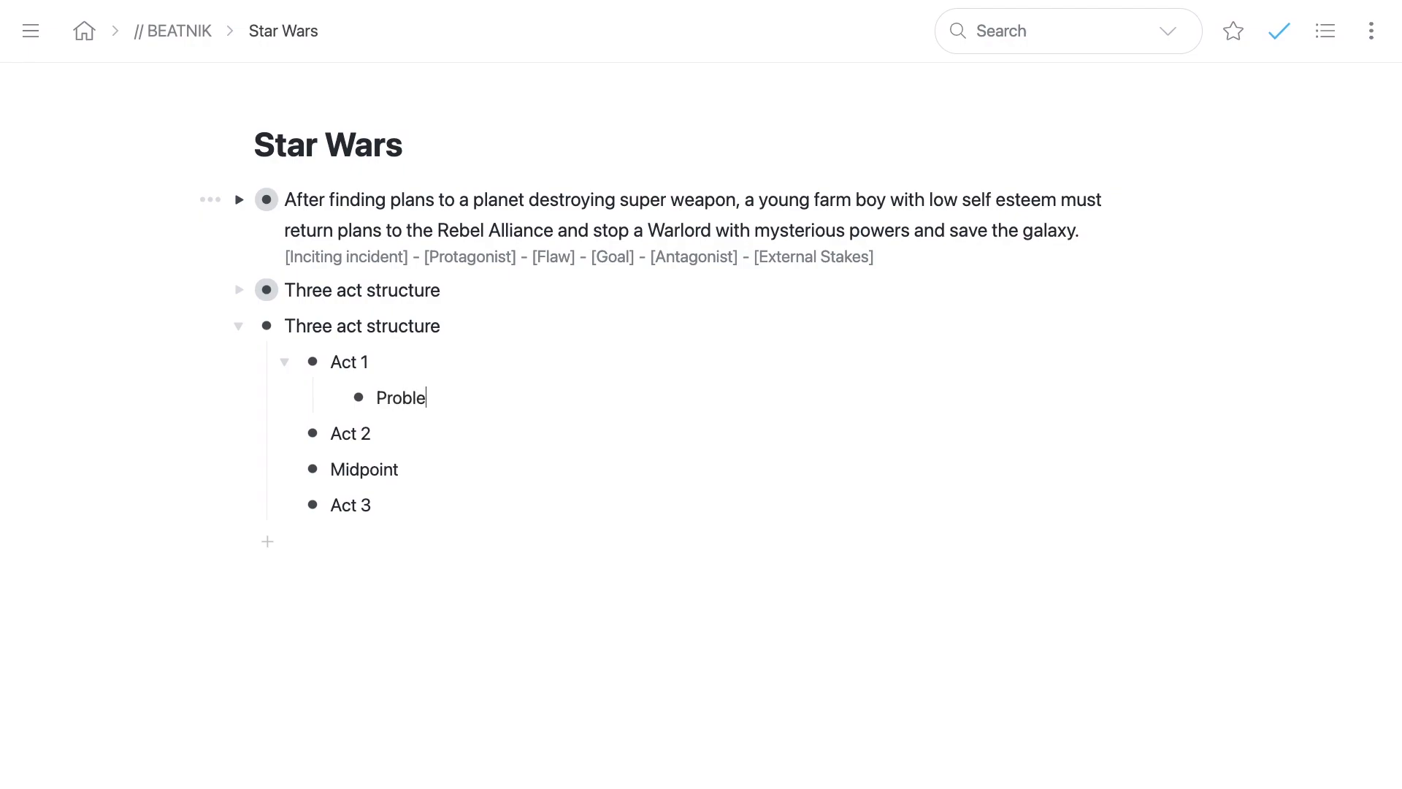
key("Return")
type("Complication")
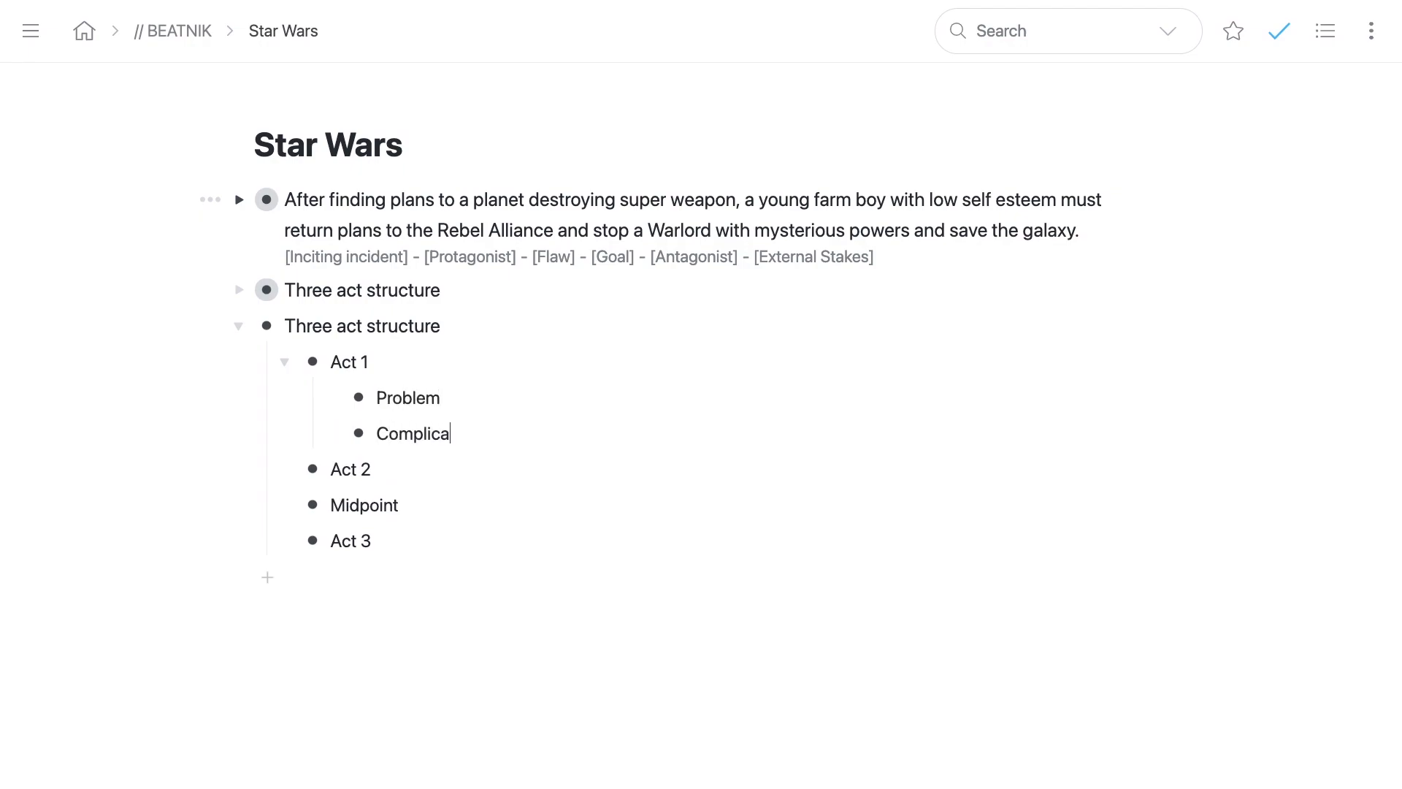
key("Return")
type("Resolution")
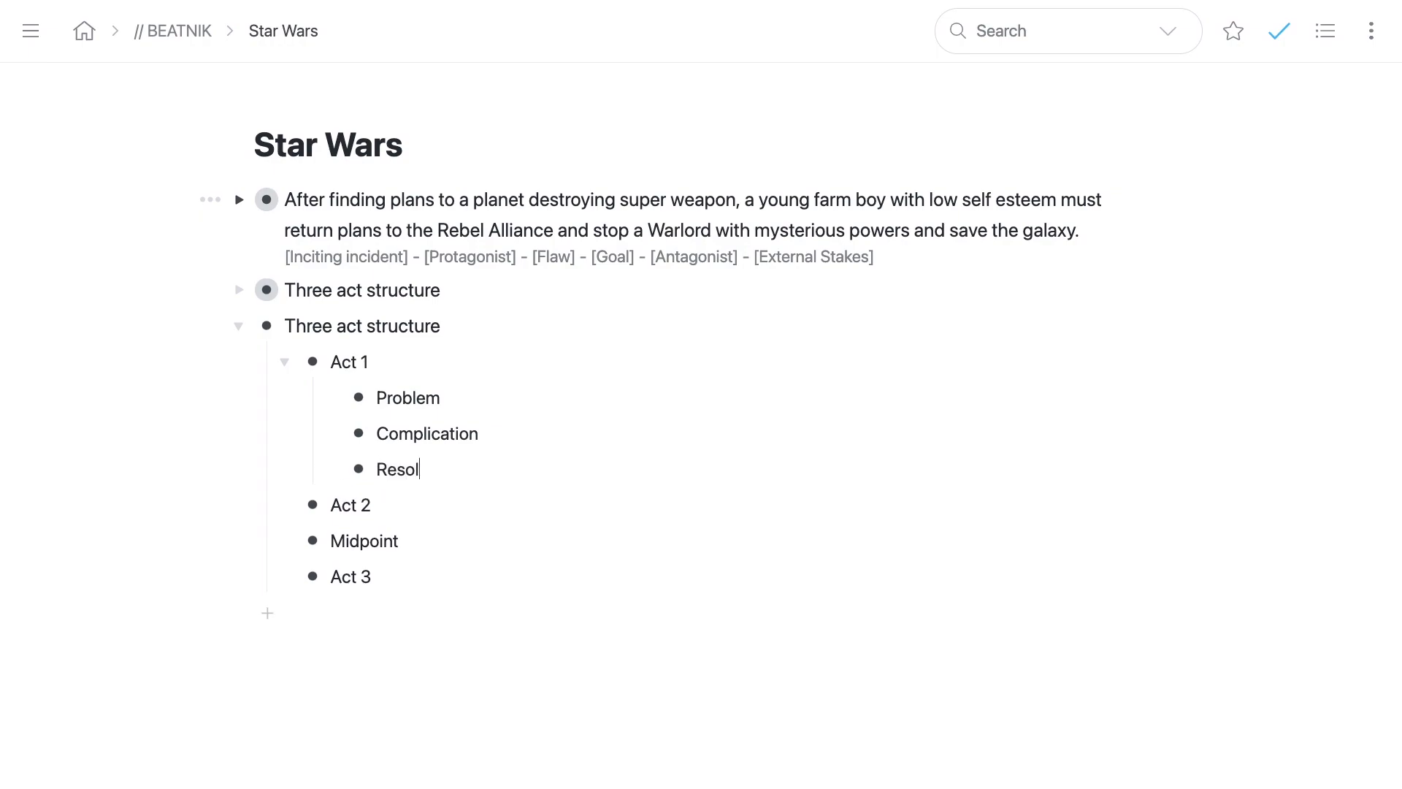
Step: Duplicate Act 1's Problem, Complication and Resolution nodes as children of Act 2
key("shift+Up")
key("shift+Up")
key("shift+Up")
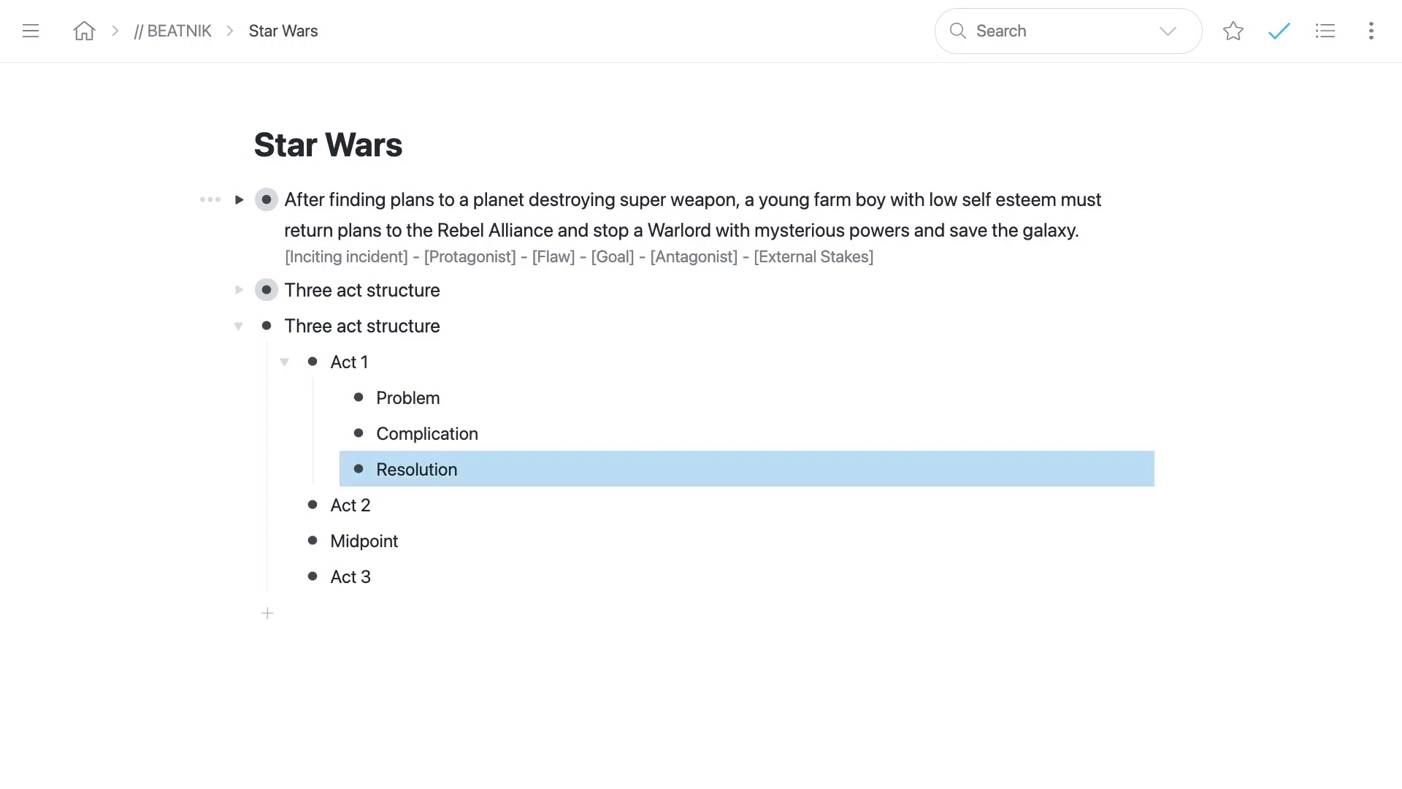
key("Down")
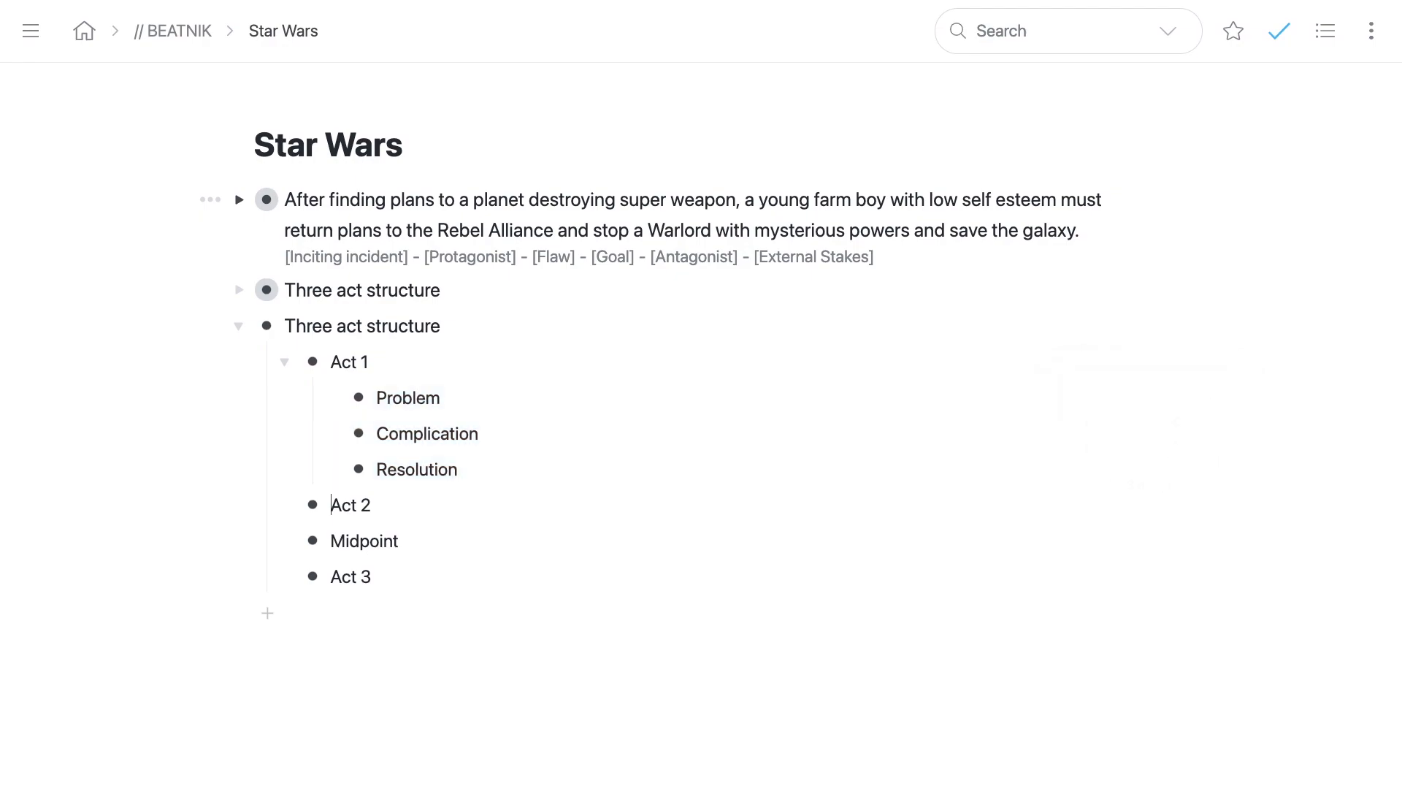
key("Return")
key("Tab")
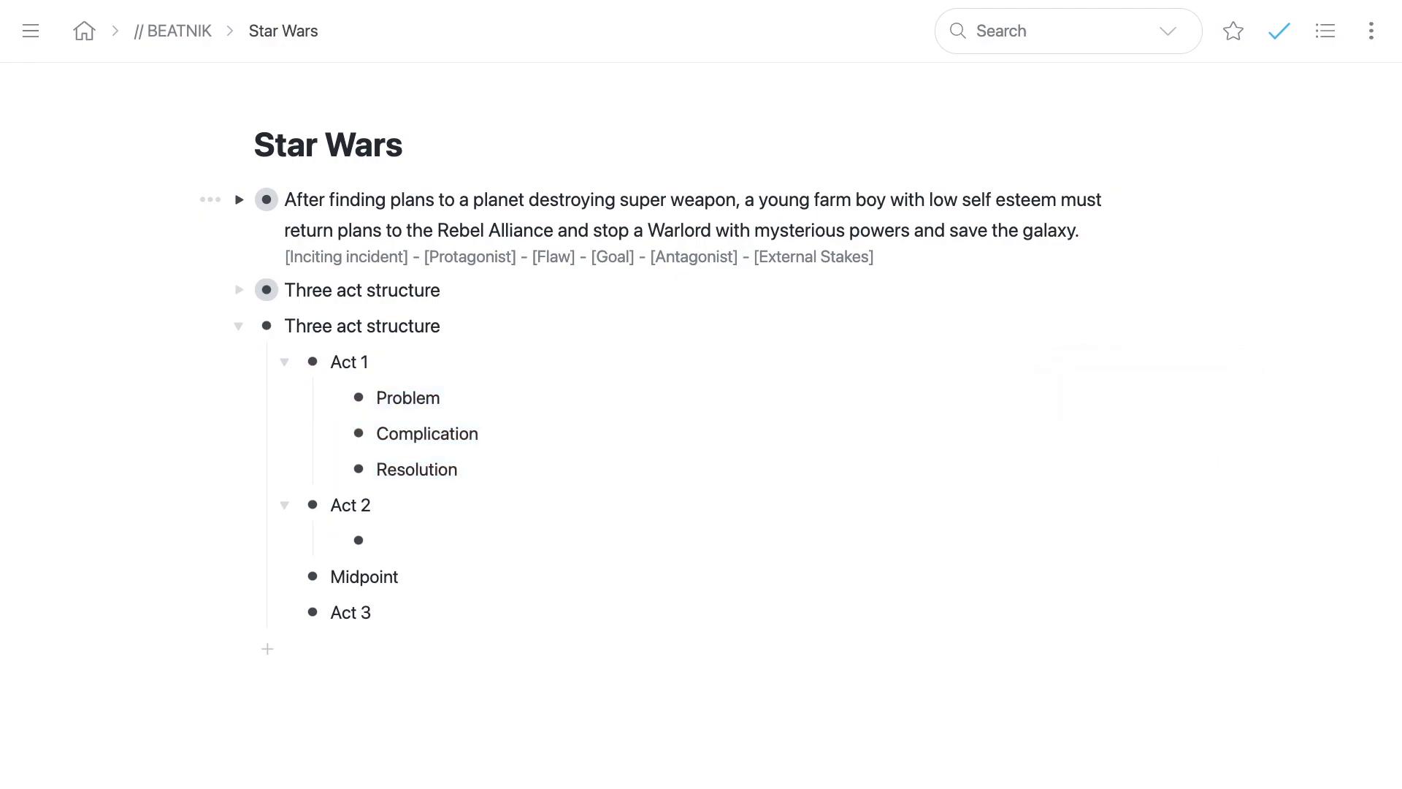
type("Problem Complication Resolution")
Step: Add the same Problem, Complication and Resolution child nodes under Midpoint
key("Return")
key("Tab")
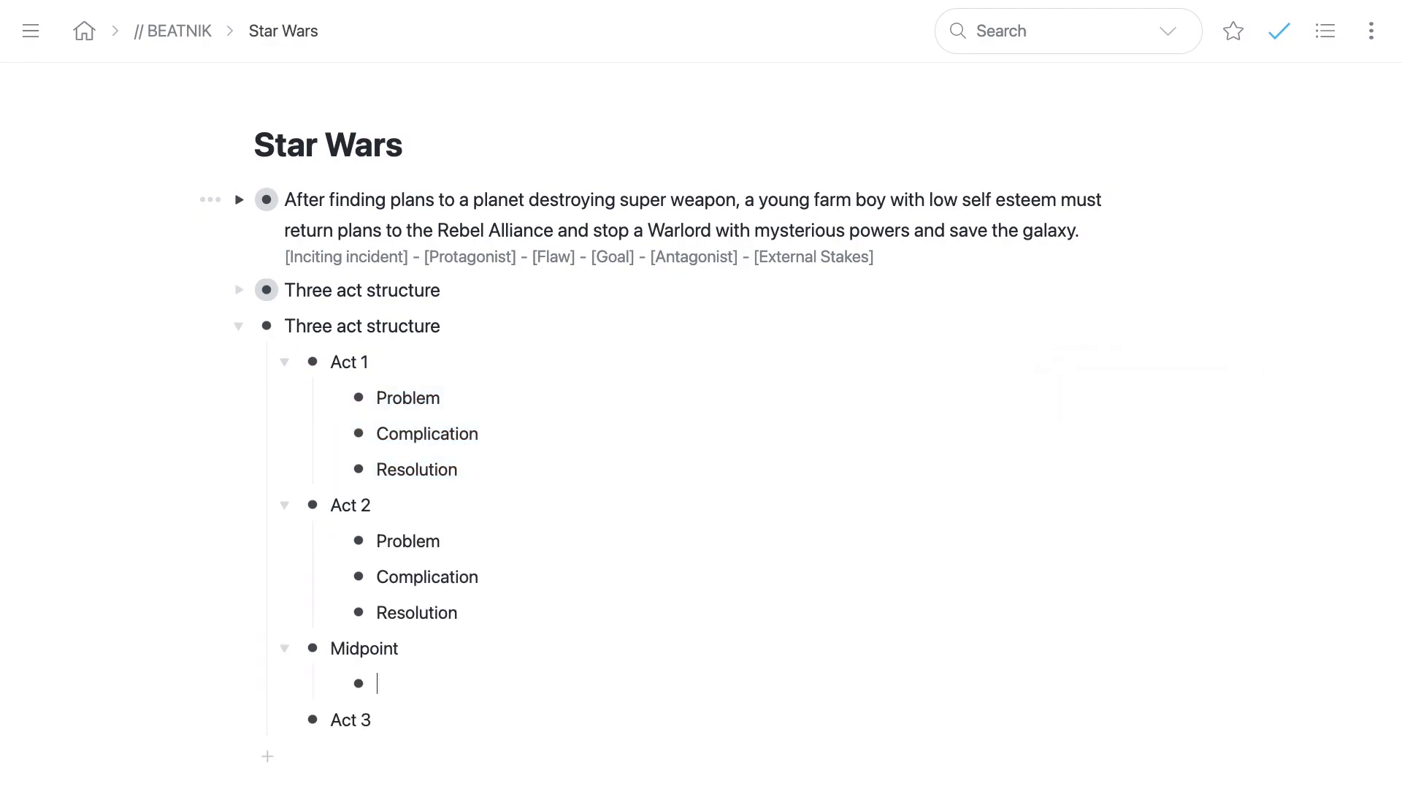
type("Problem Complication Resolution")
Step: Add the Problem, Complication and Resolution child nodes under Act 3
key("Down")
key("super+Right")
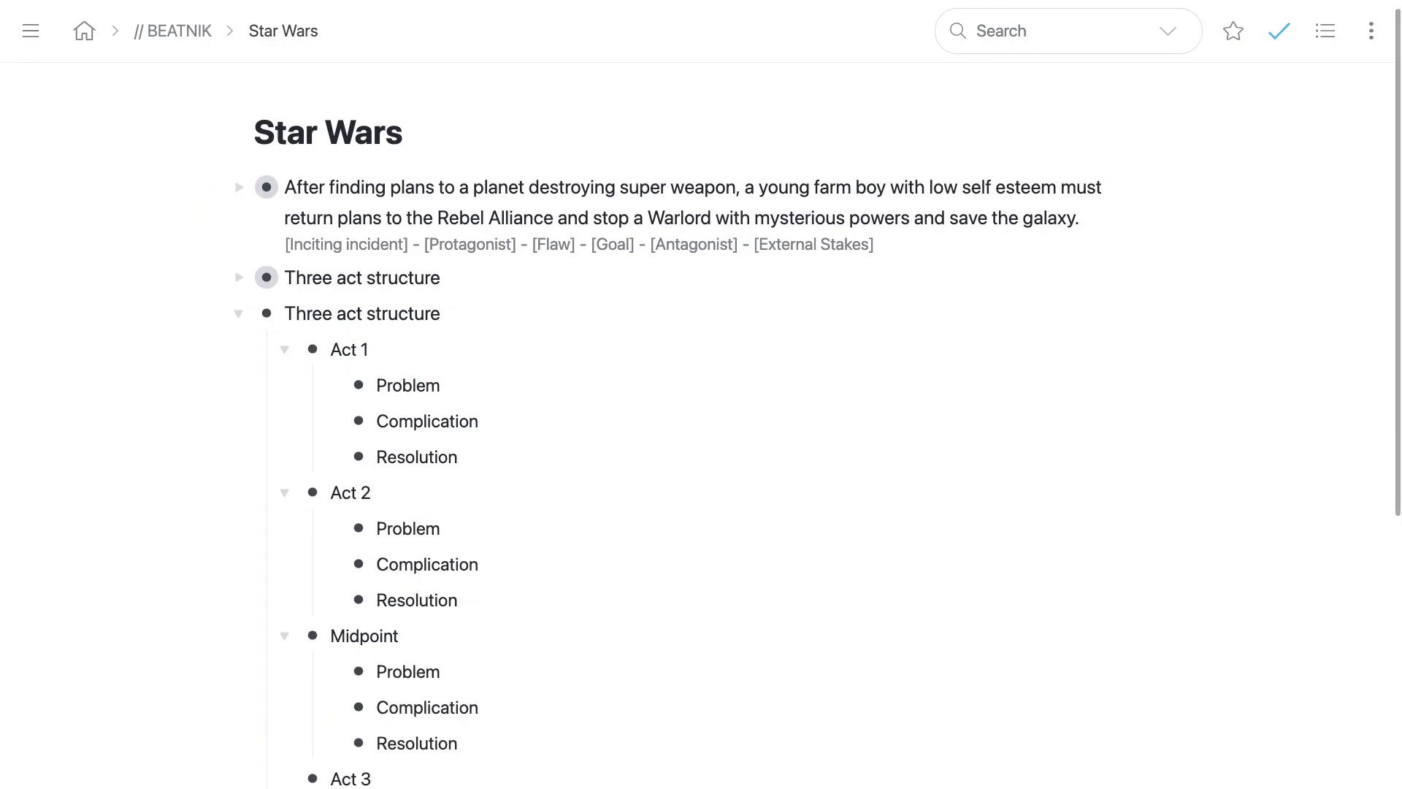
key("Return")
key("Tab")
type("Problem Complication Resolution")
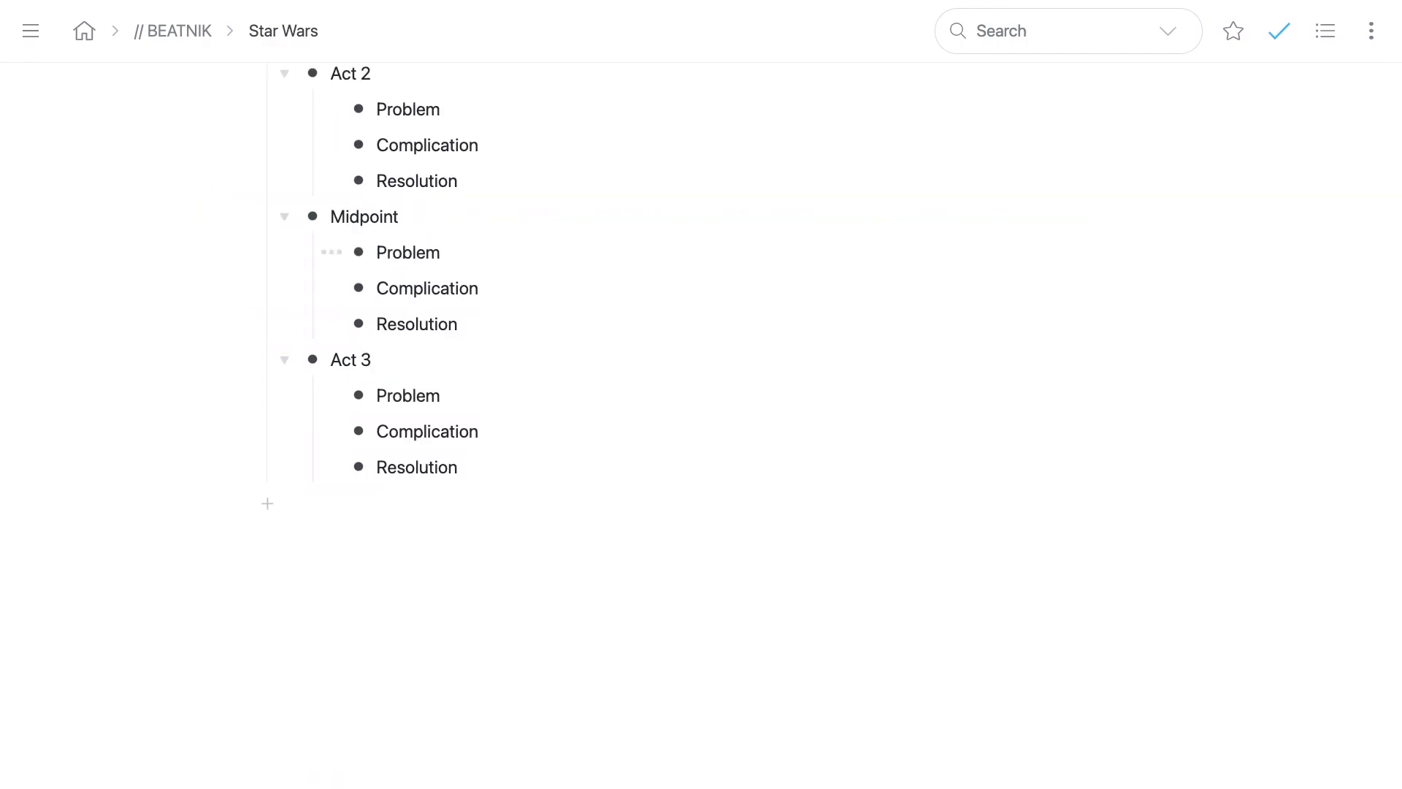
Step: Open the second Three act structure node as its own page
scroll(702, 380, "up", 4)
scroll(702, 380, "down", 1)
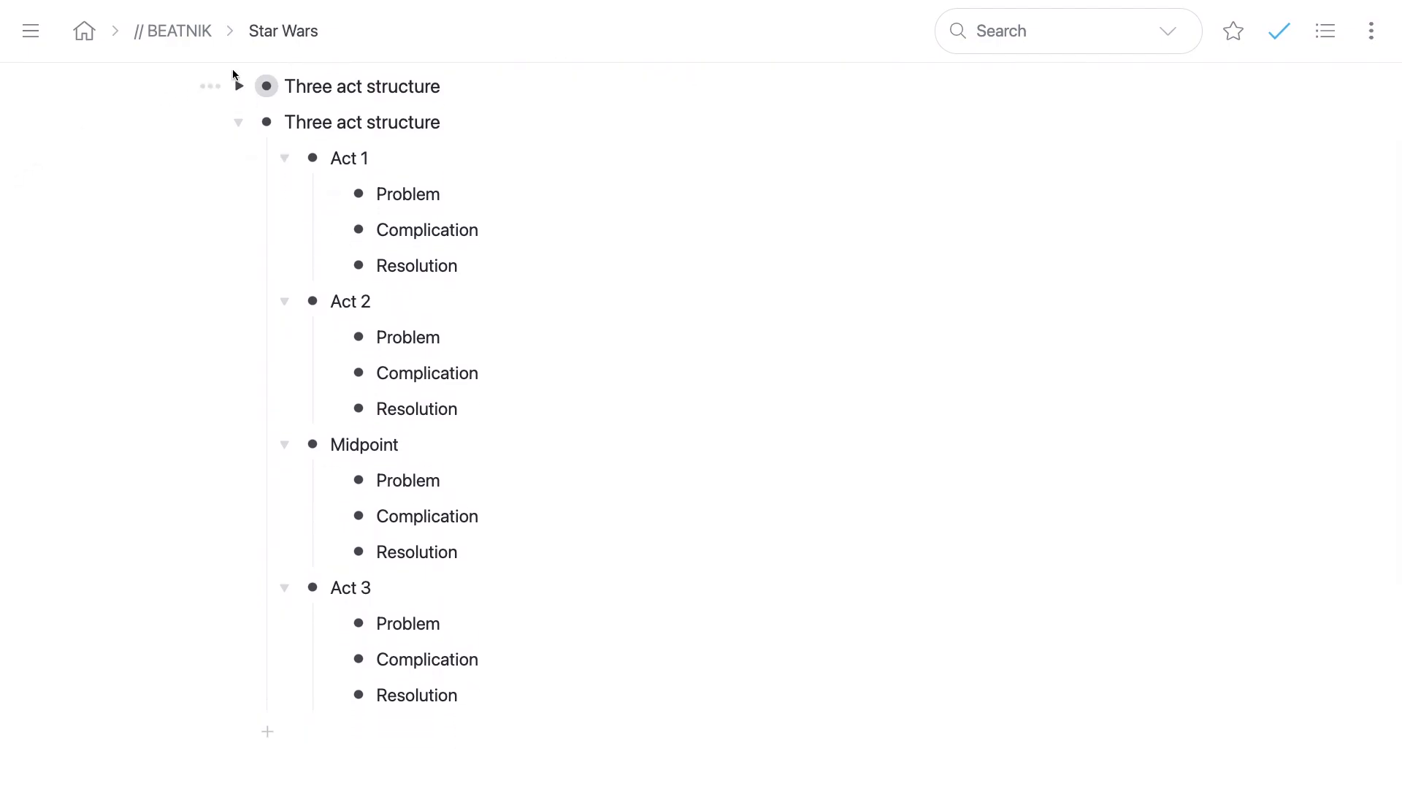
left_click(266, 118)
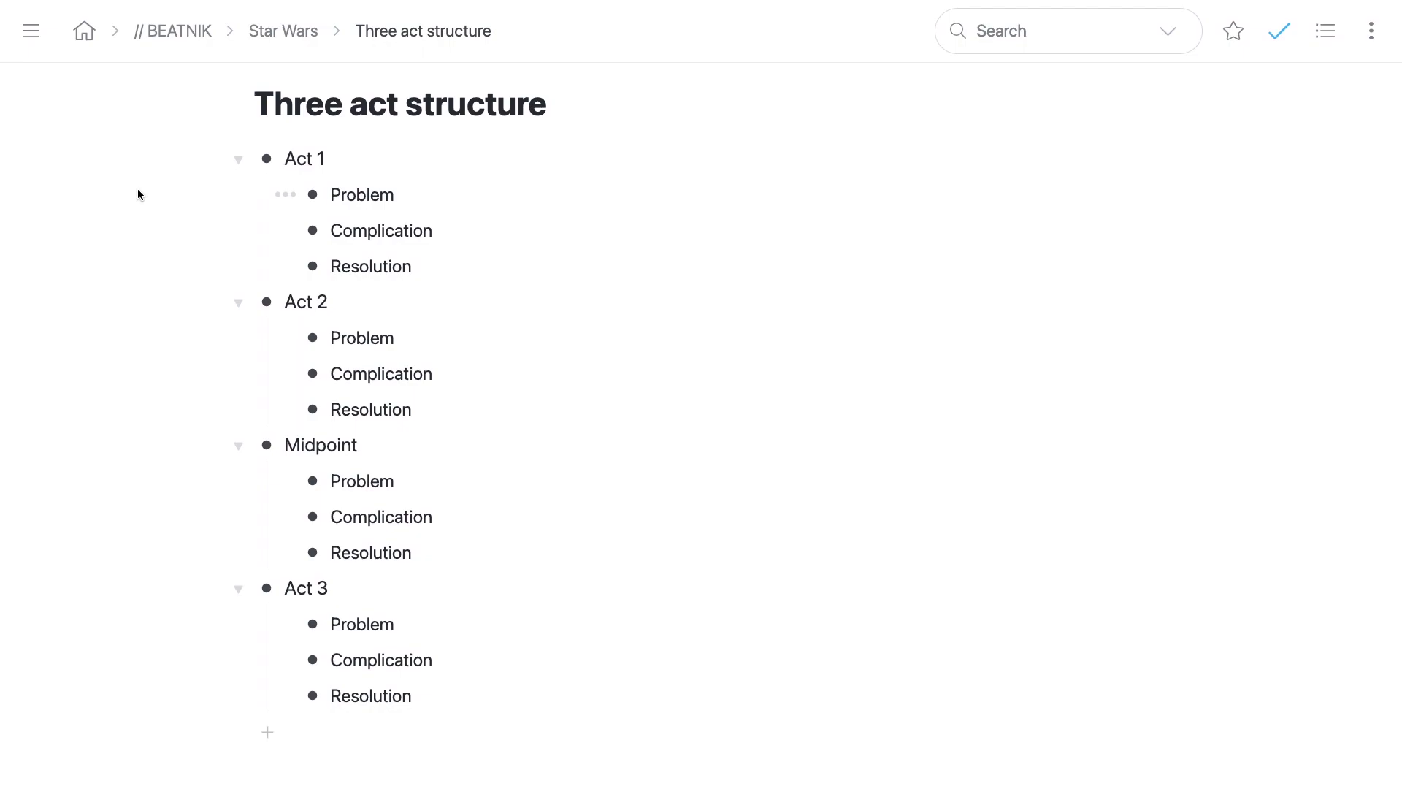
Step: Review the Problem, Complication and Resolution nodes under Act 1
mouse_move(346, 230)
left_mouse_down()
mouse_move(491, 232)
mouse_move(285, 230)
mouse_move(370, 230)
mouse_move(333, 230)
left_mouse_up()
left_click(491, 231)
left_click(454, 240)
left_click_drag(340, 195, 432, 195)
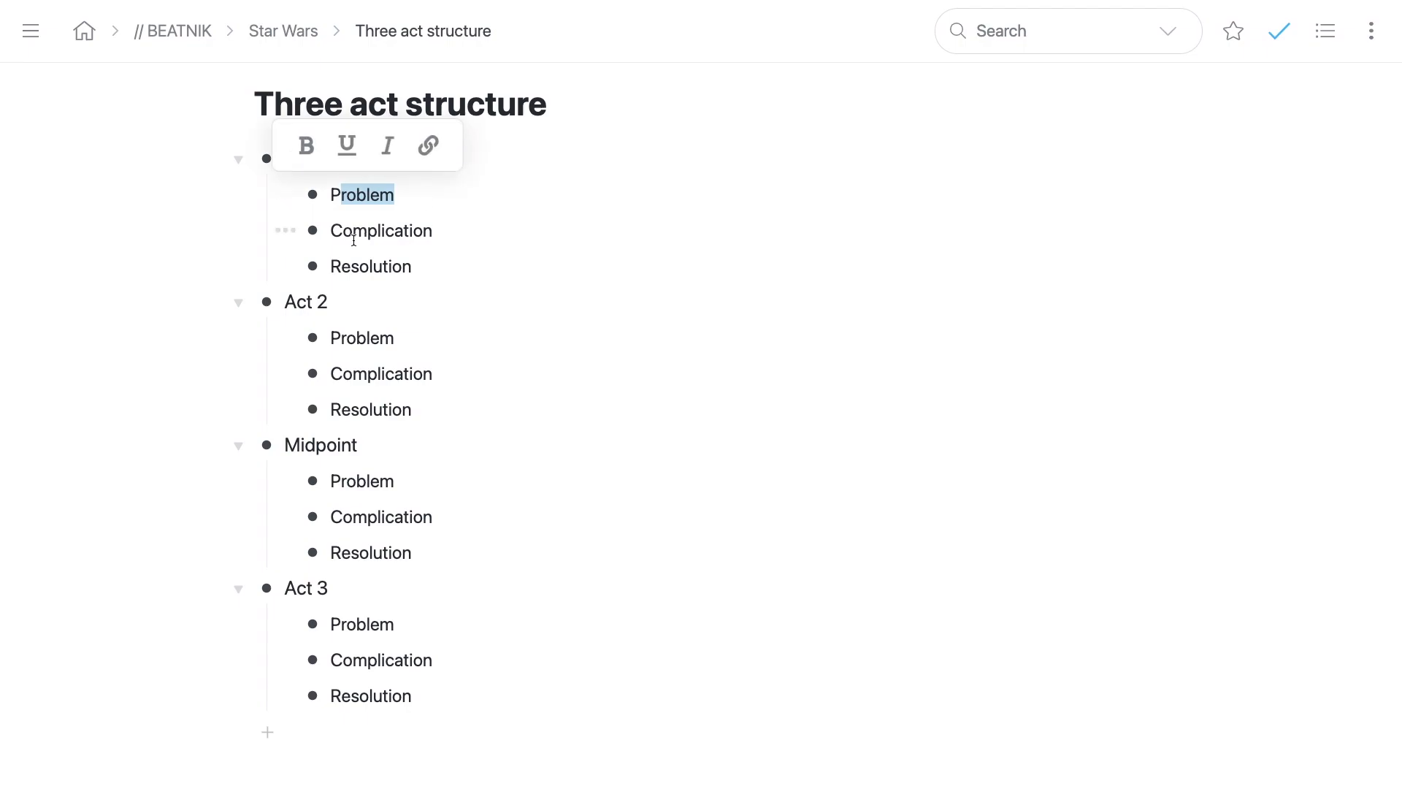
left_click_drag(353, 229, 441, 226)
left_click(460, 229)
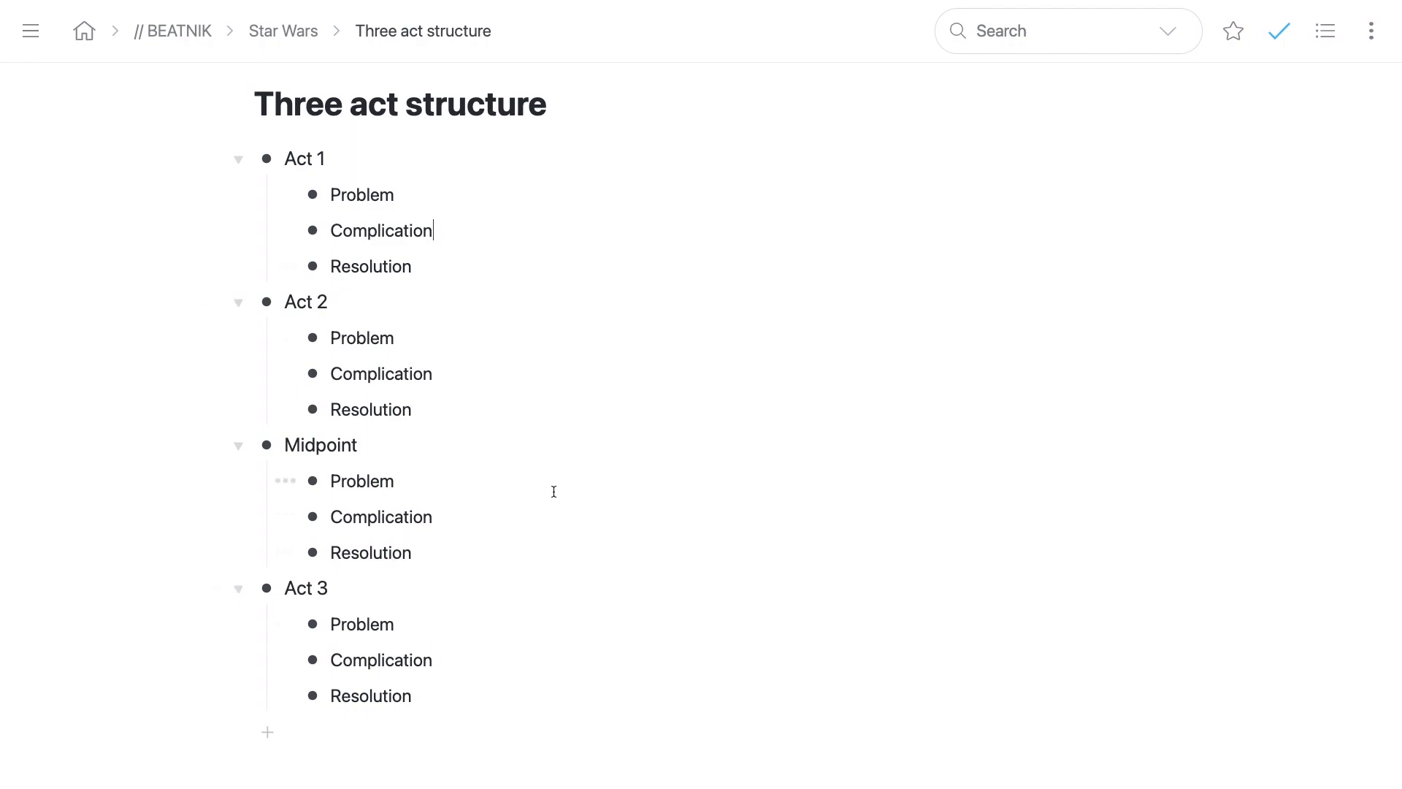
scroll(556, 489, "up", 1)
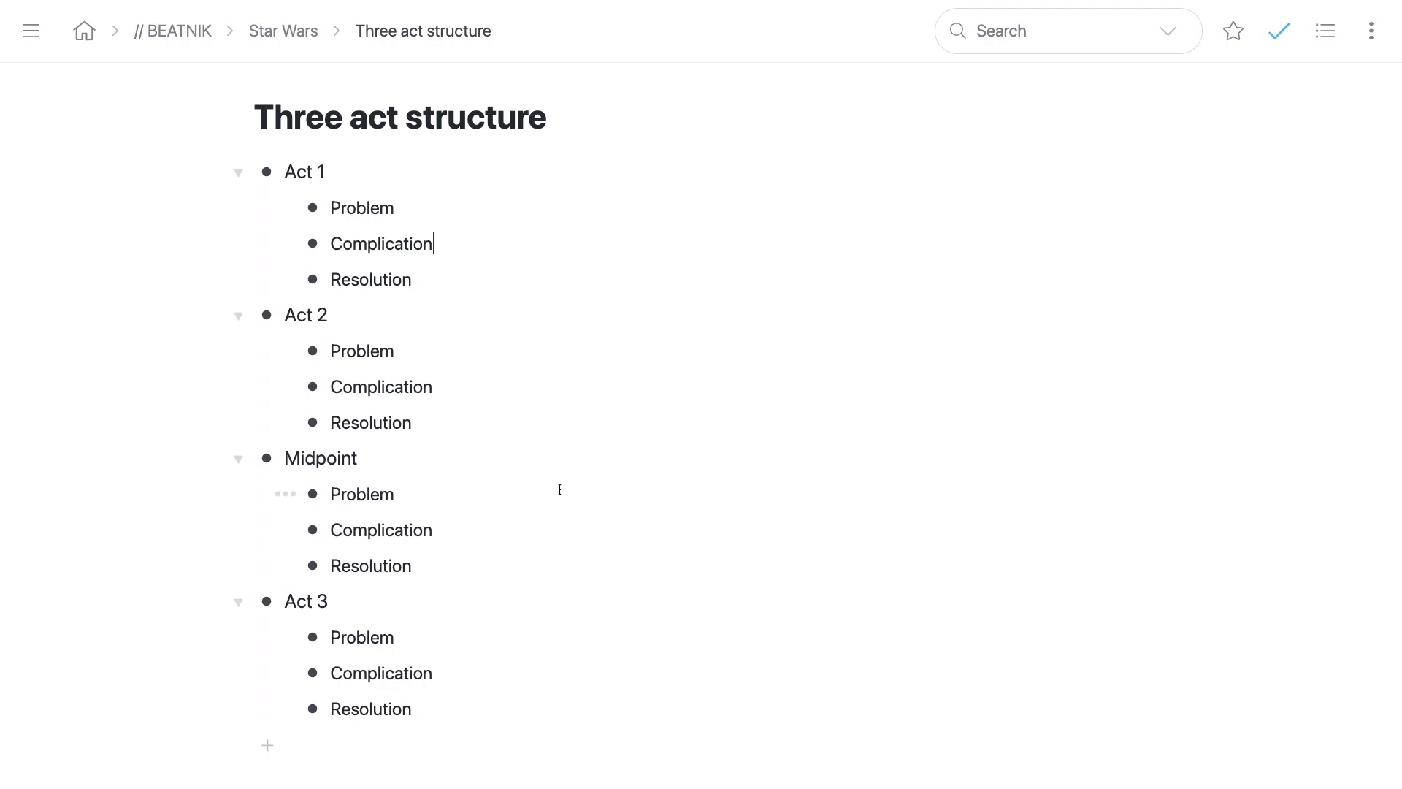
scroll(559, 489, "down", 1)
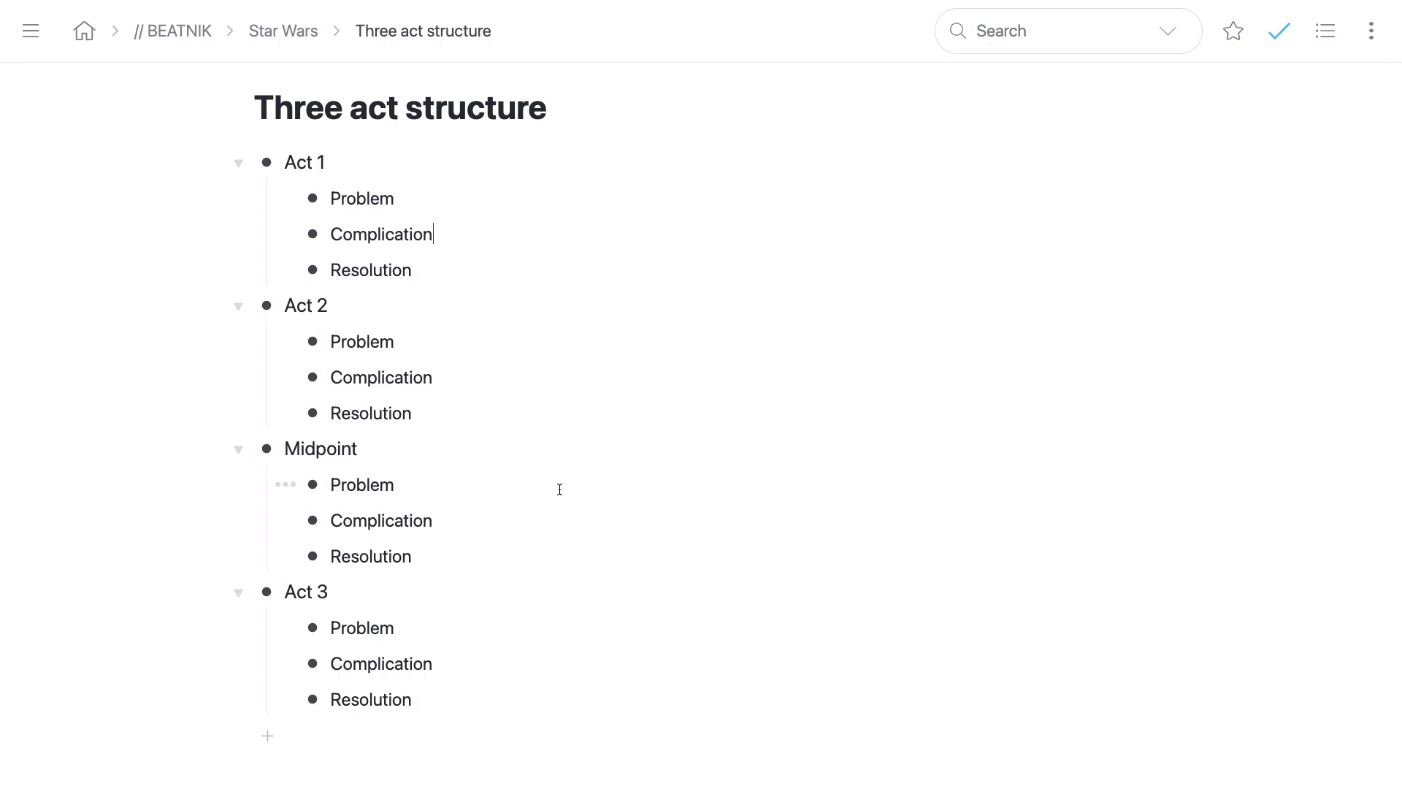
left_click(477, 273)
scroll(476, 274, "up", 1)
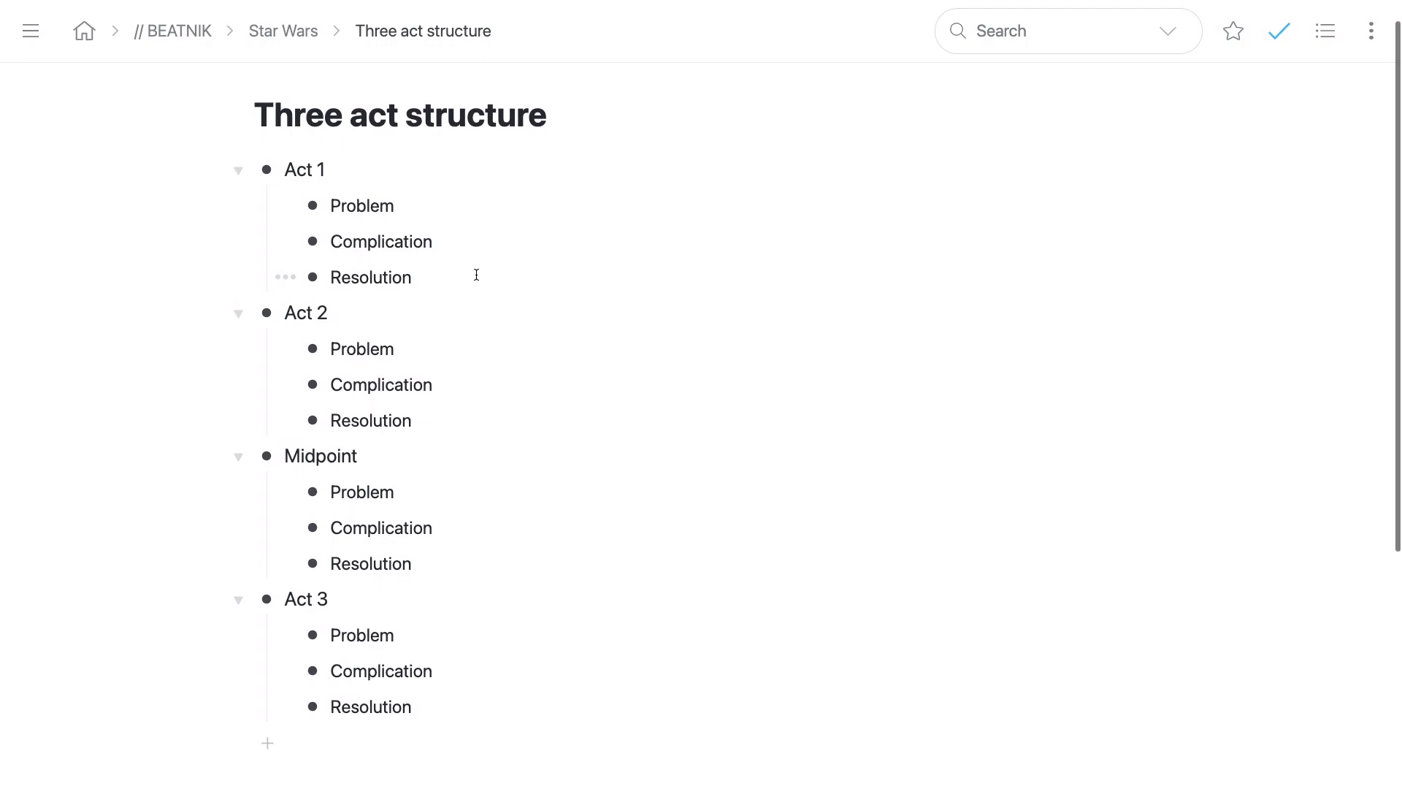
scroll(476, 275, "up", 1)
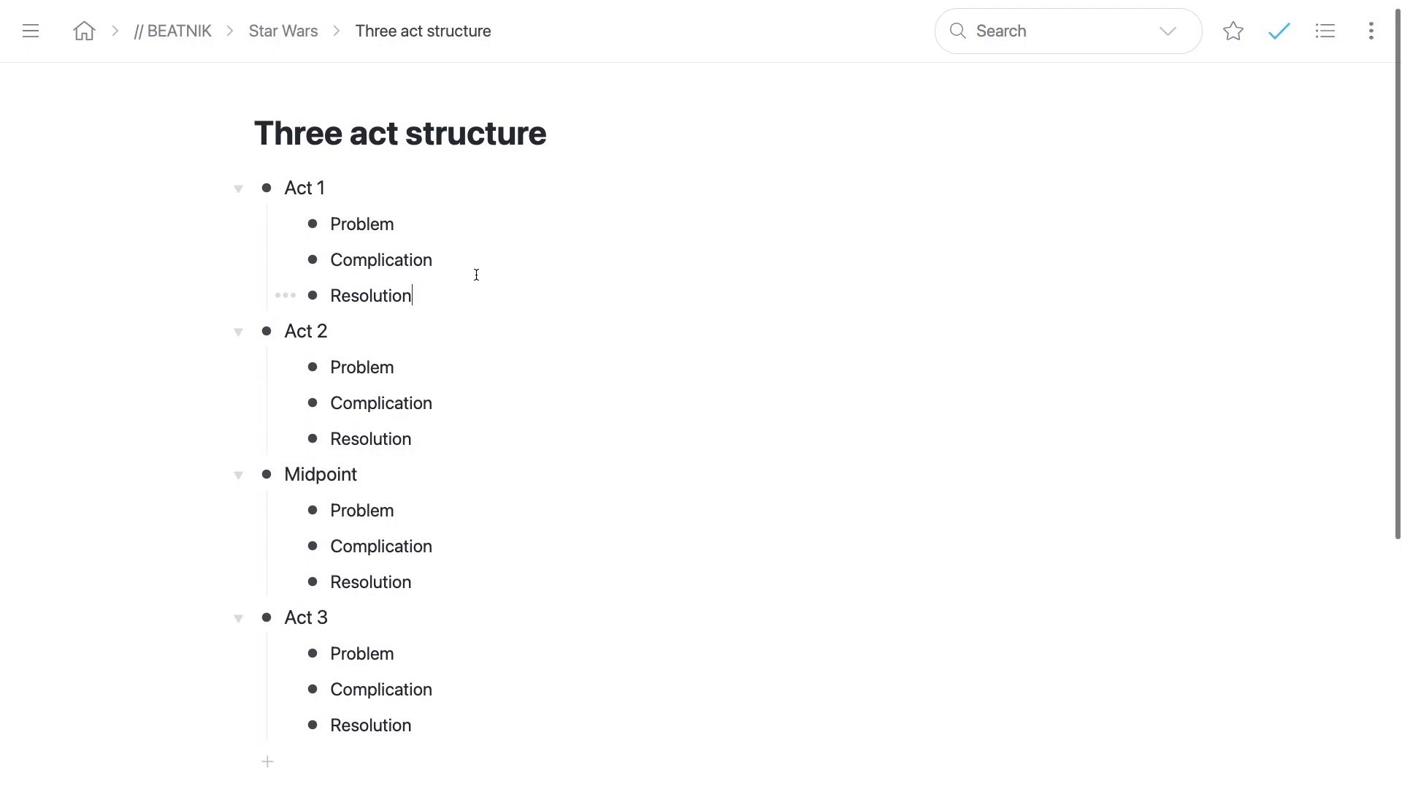
double_click(344, 229)
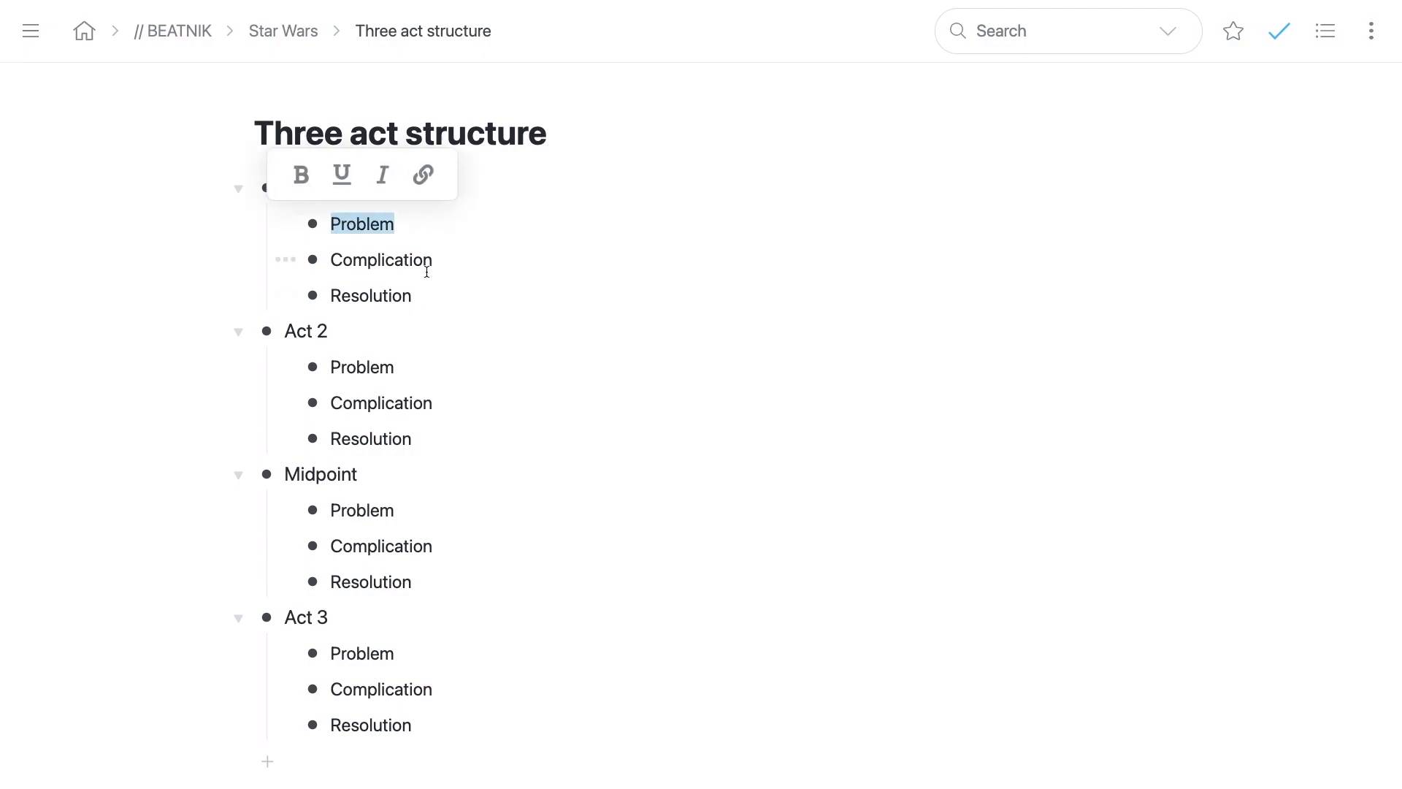
left_click(457, 260)
scroll(458, 259, "up", 1)
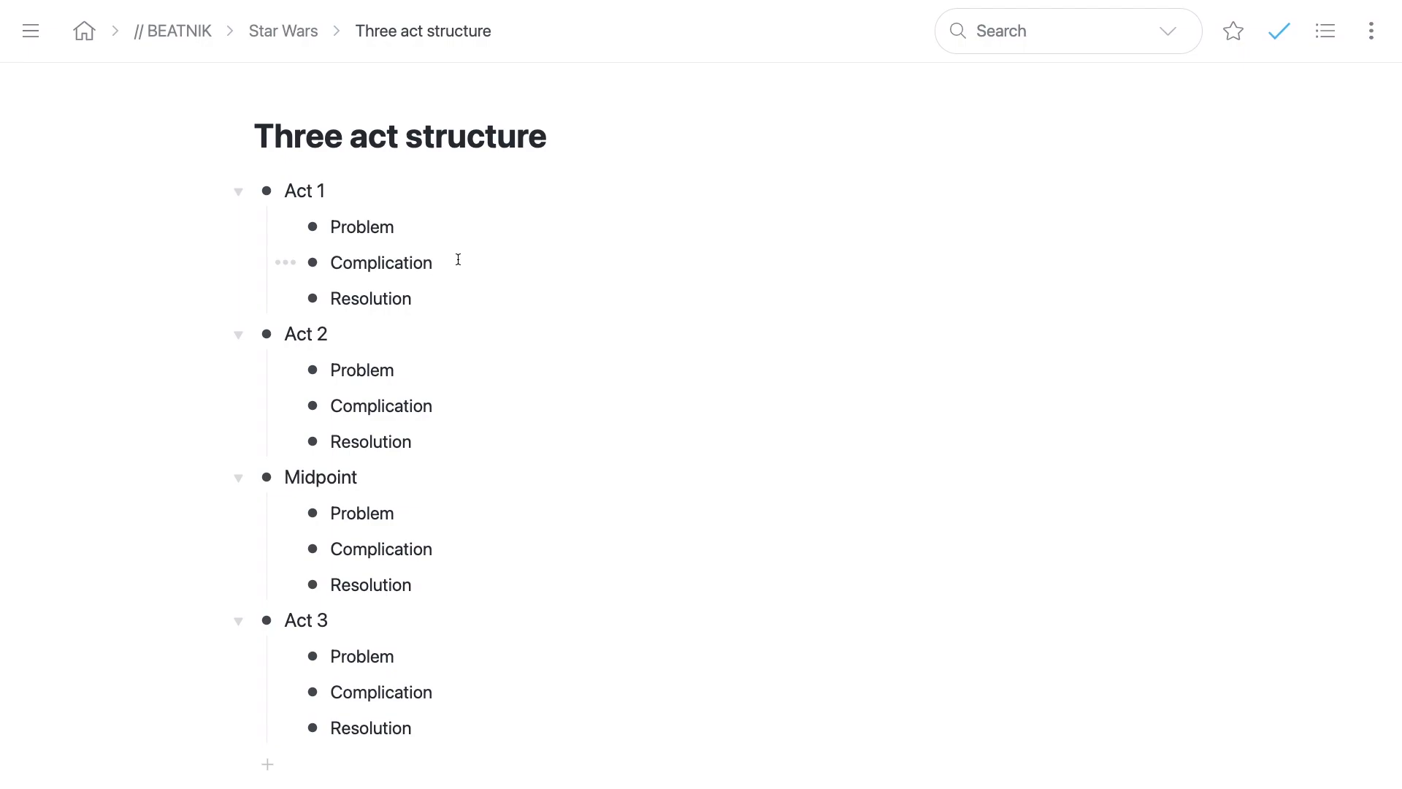
Step: Review the Problem, Complication and Resolution nodes under Act 2 and Midpoint
left_click(388, 373)
left_click(407, 375)
double_click(363, 371)
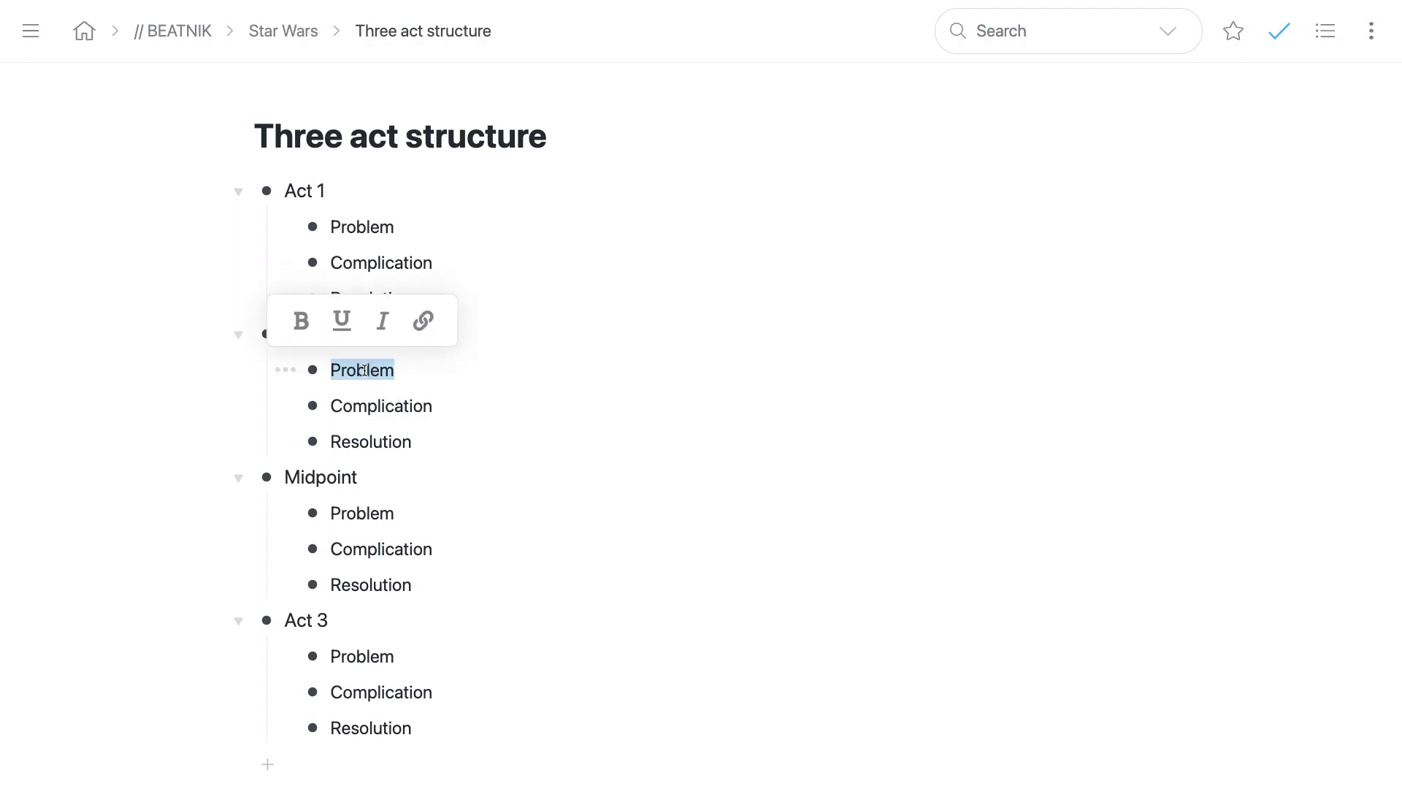
left_click(431, 371)
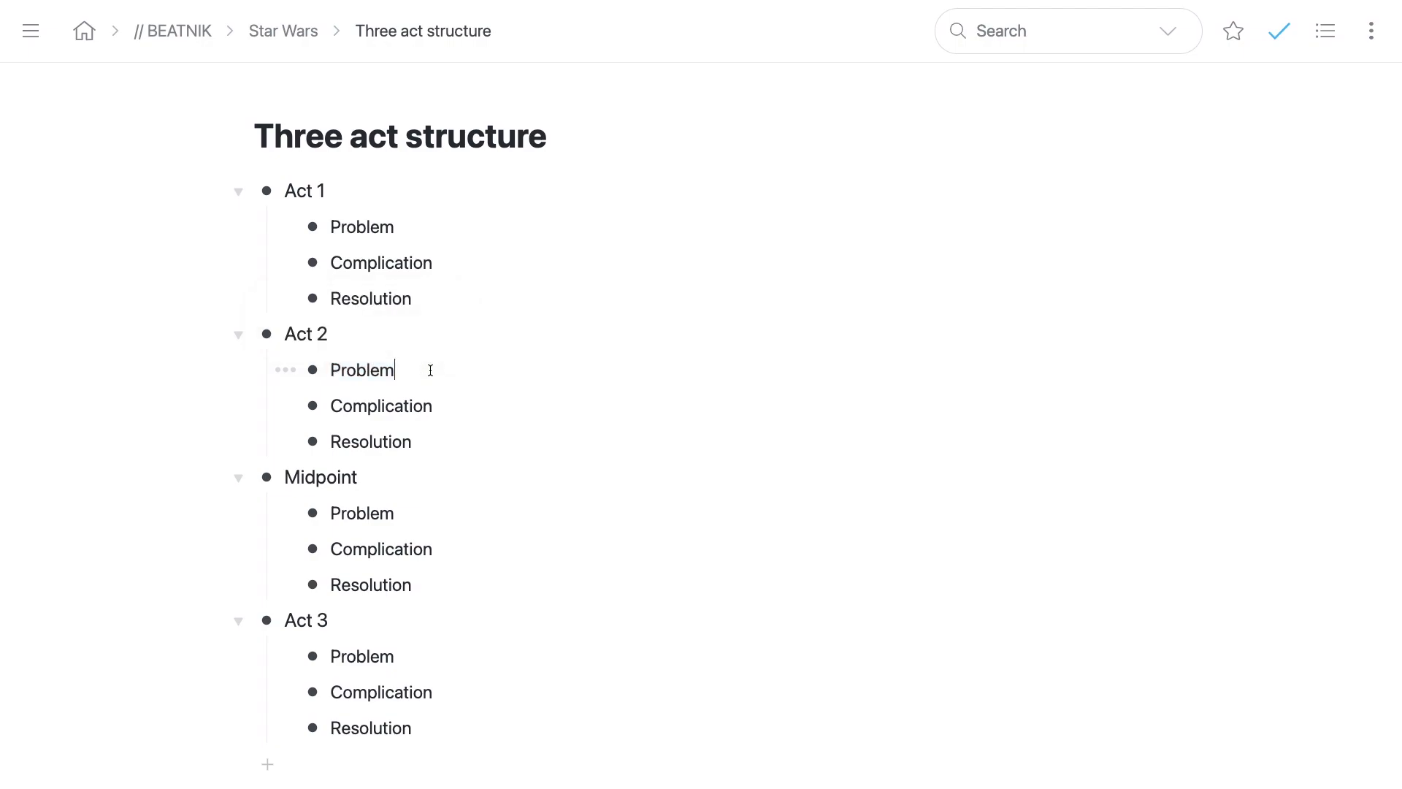
double_click(363, 370)
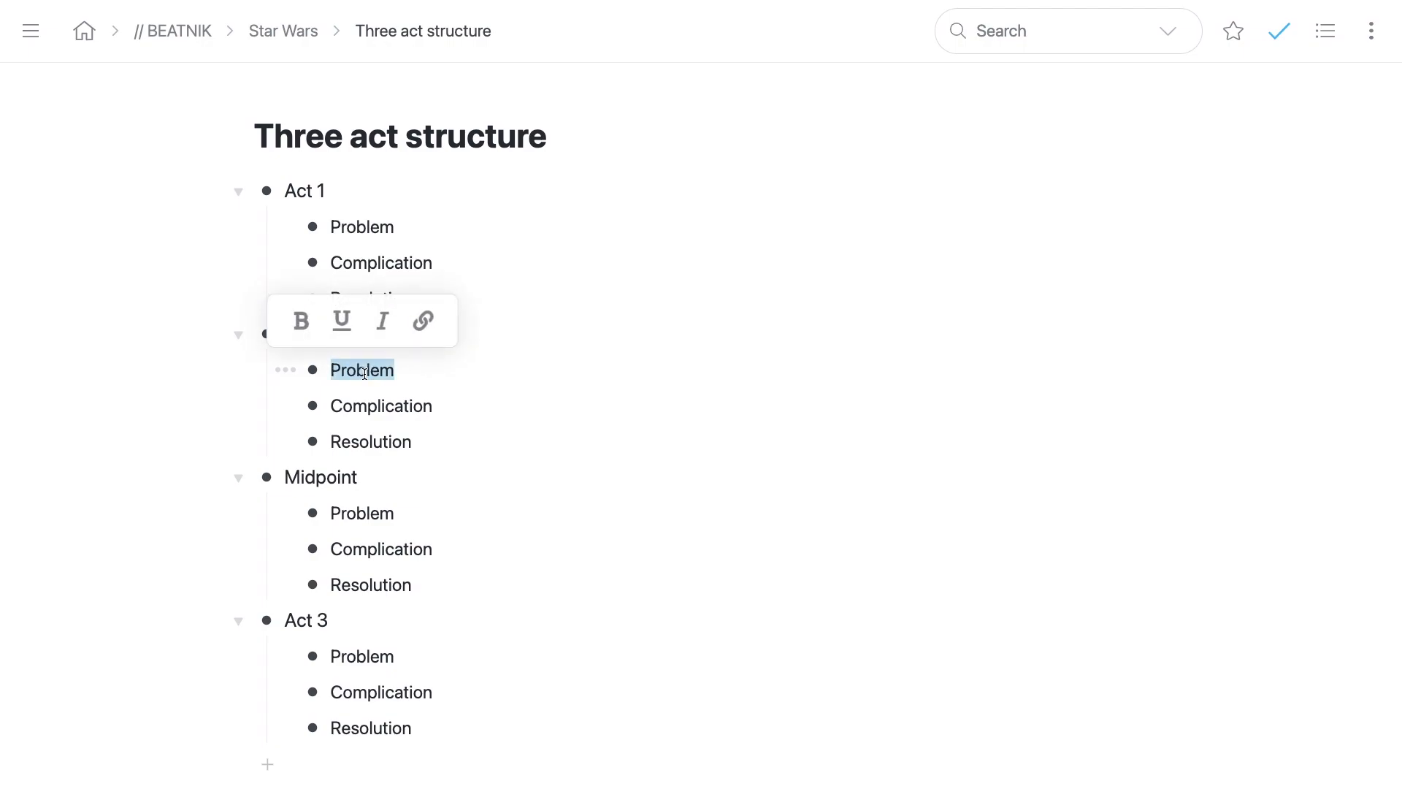
left_click(428, 375)
double_click(390, 403)
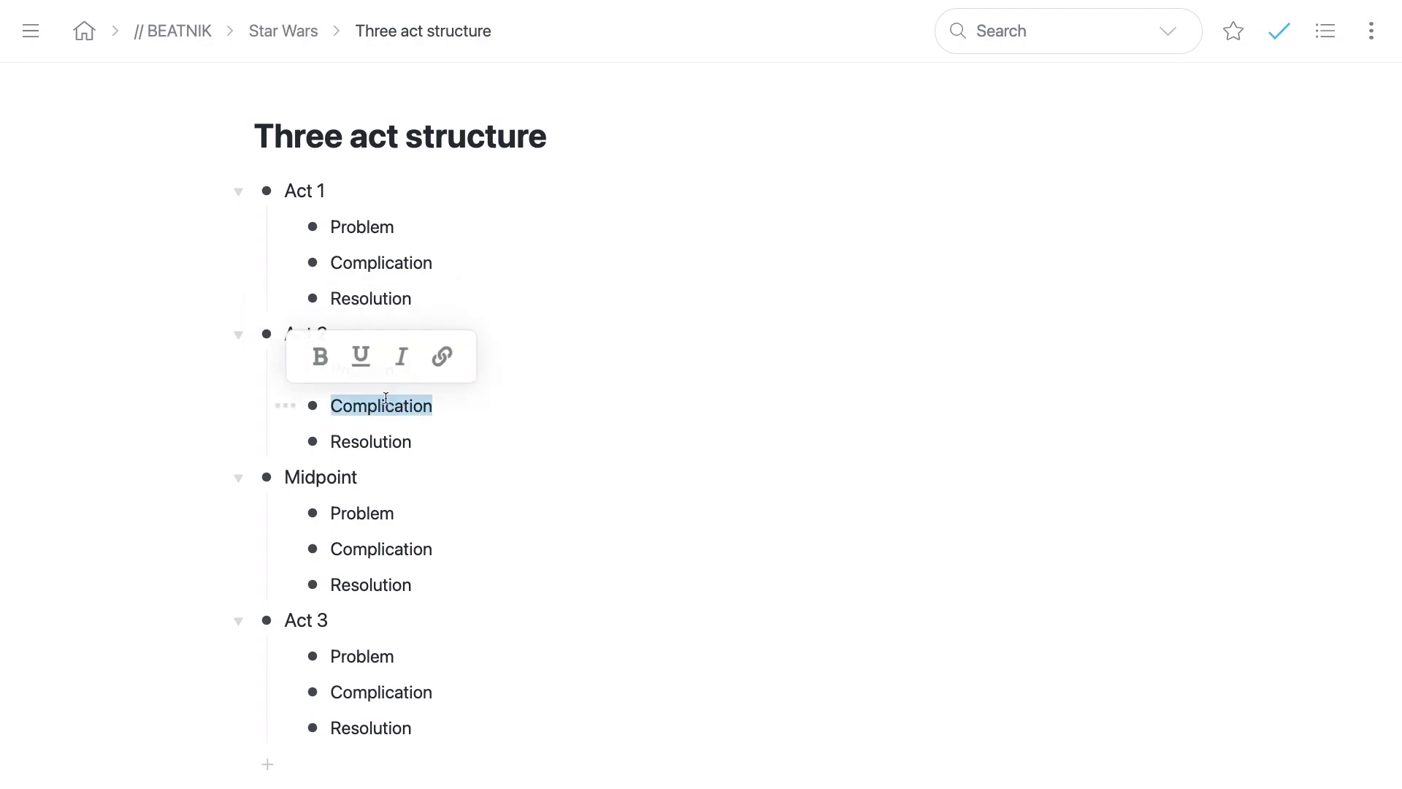
left_click(554, 344)
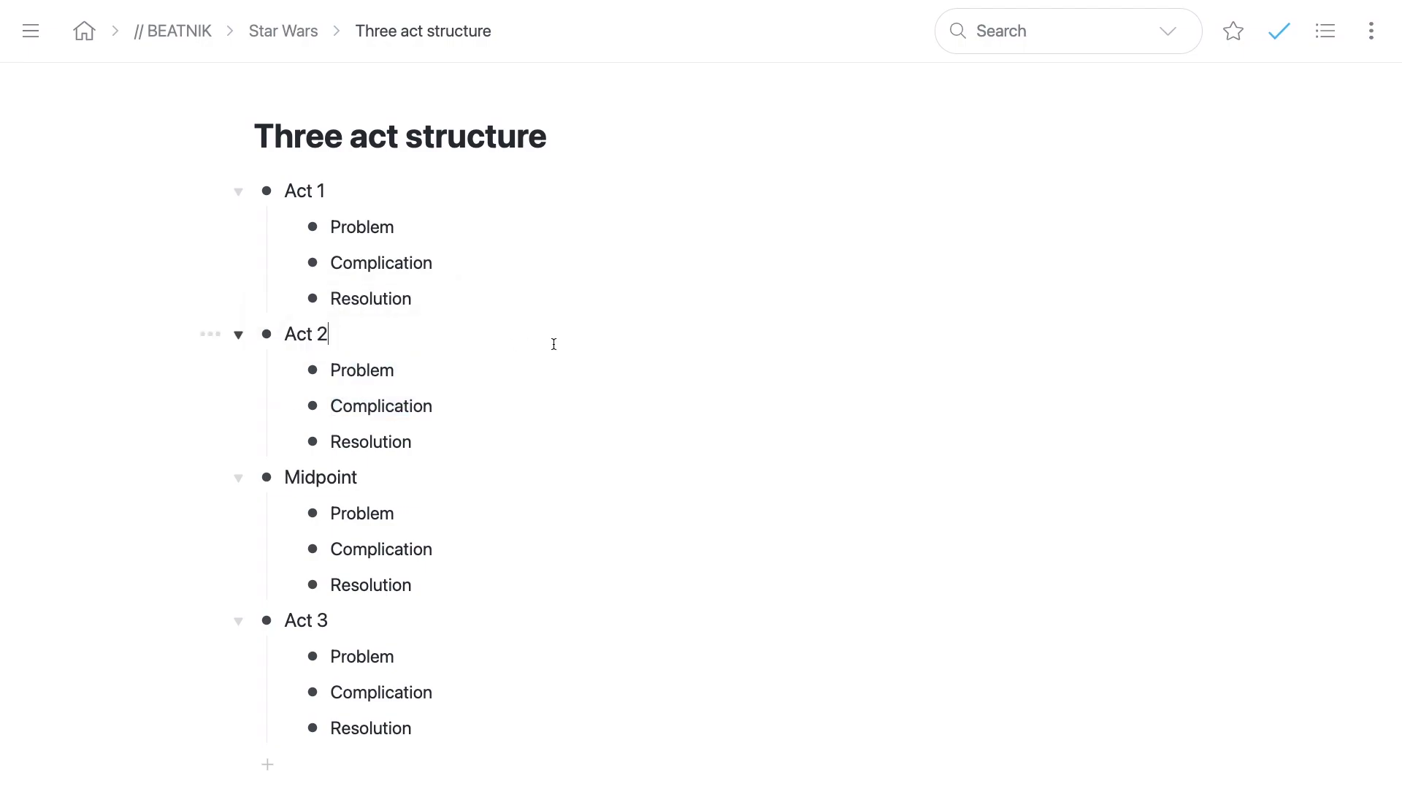
left_click(442, 404)
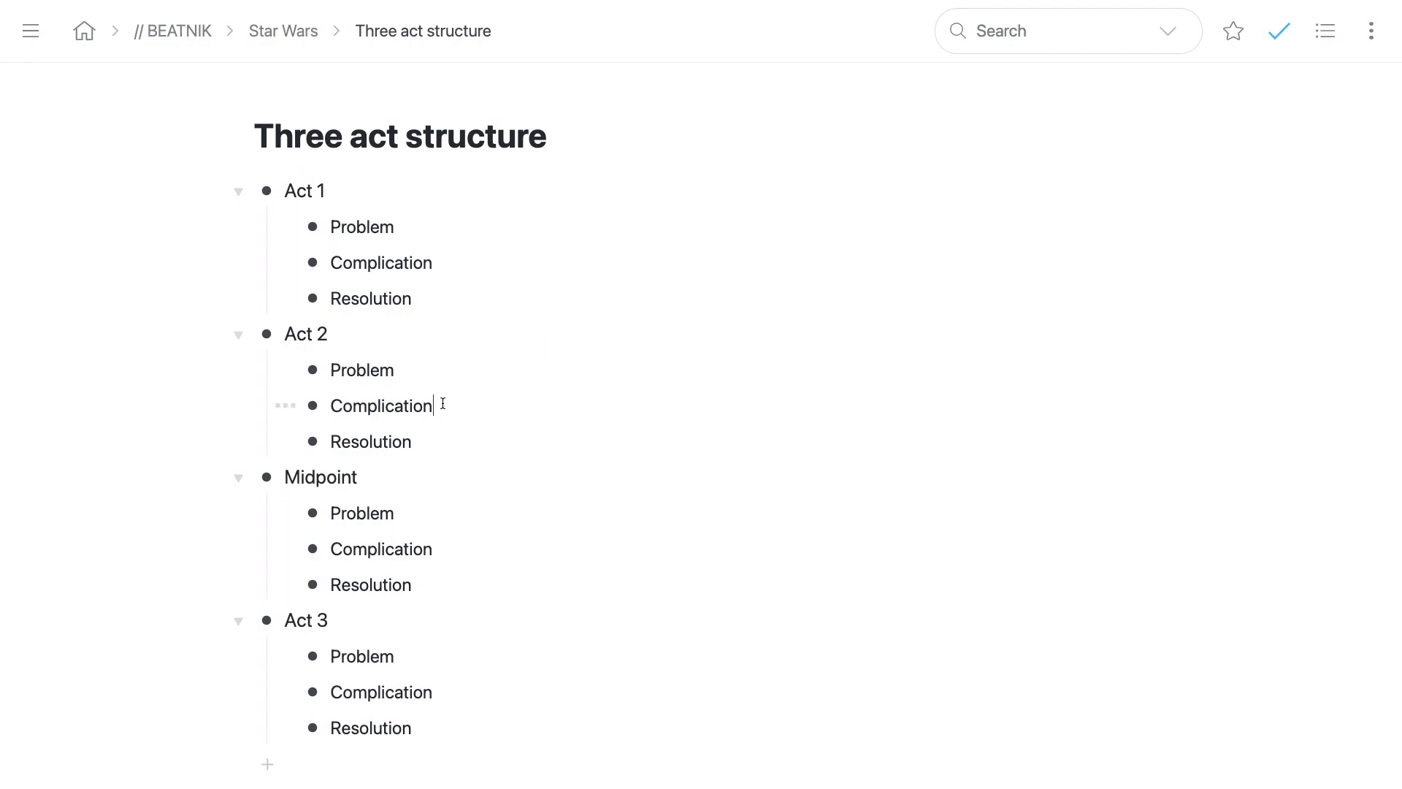
double_click(388, 441)
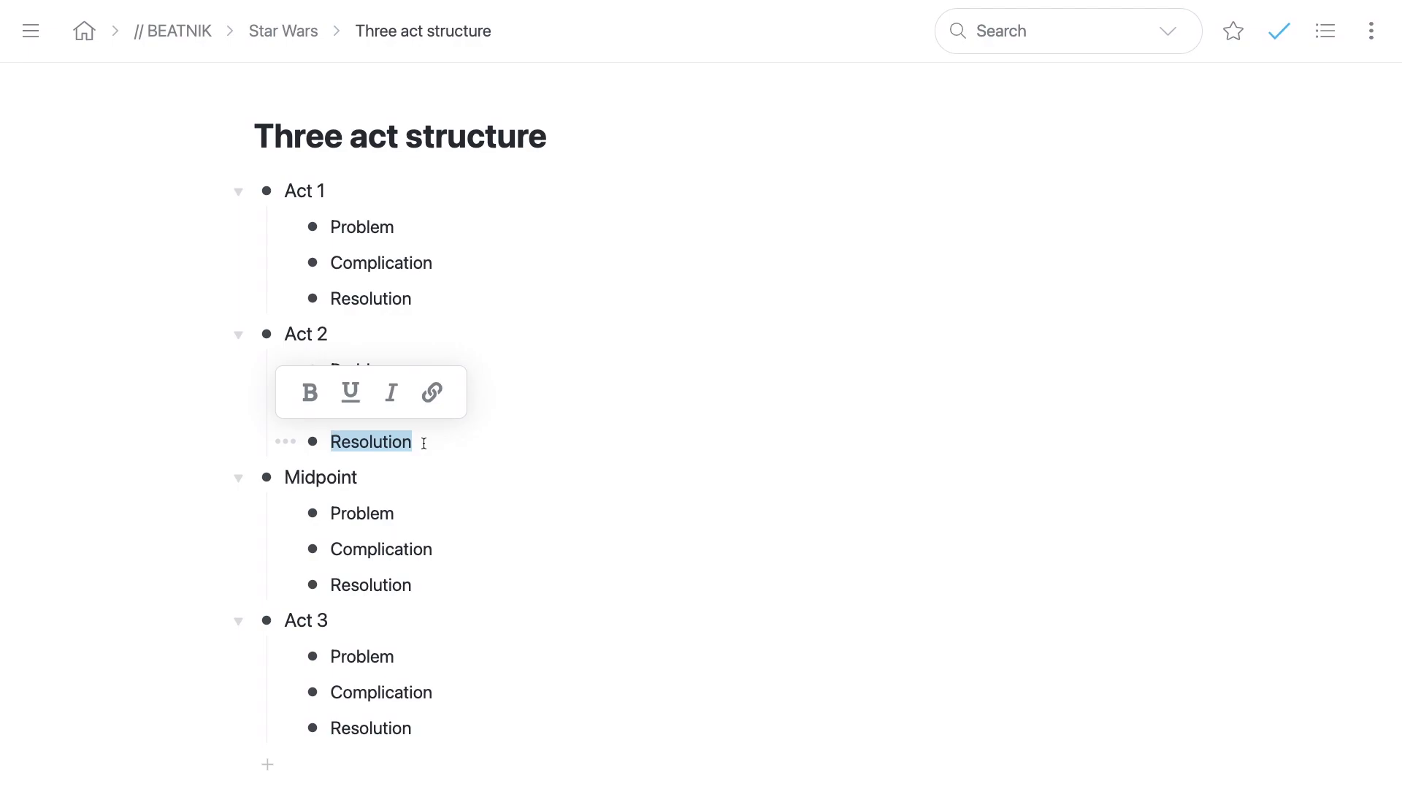
left_click(403, 485)
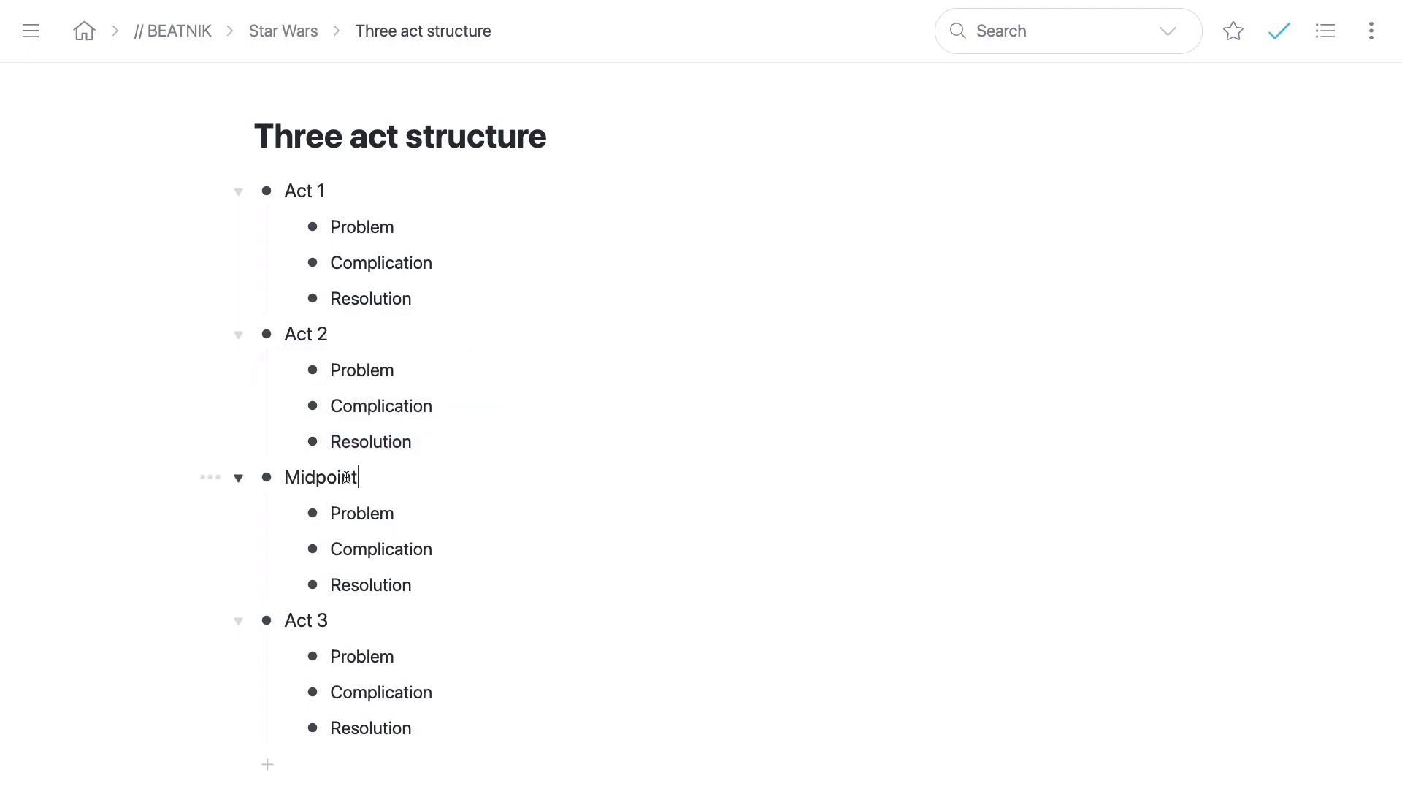
left_click_drag(347, 477, 372, 548)
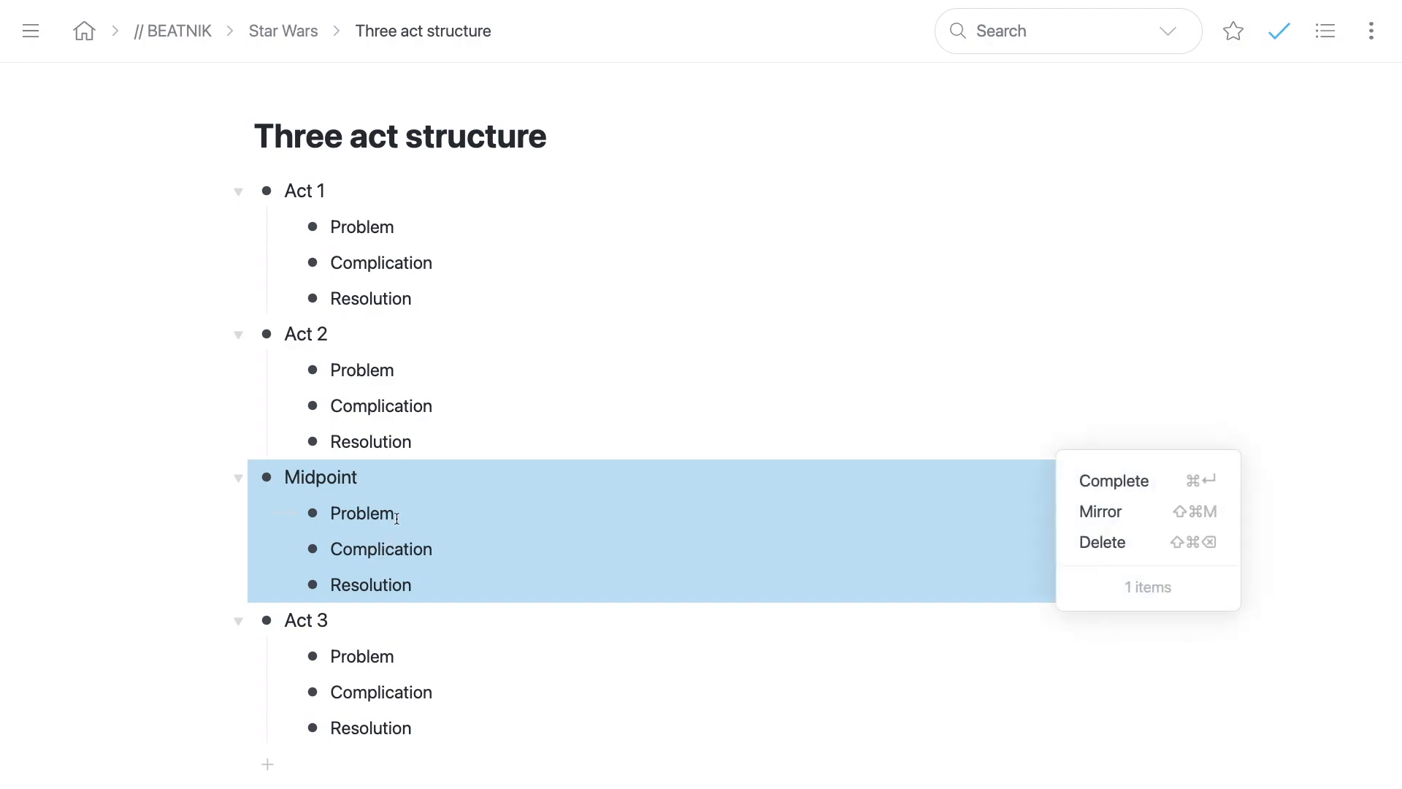
left_click(366, 541)
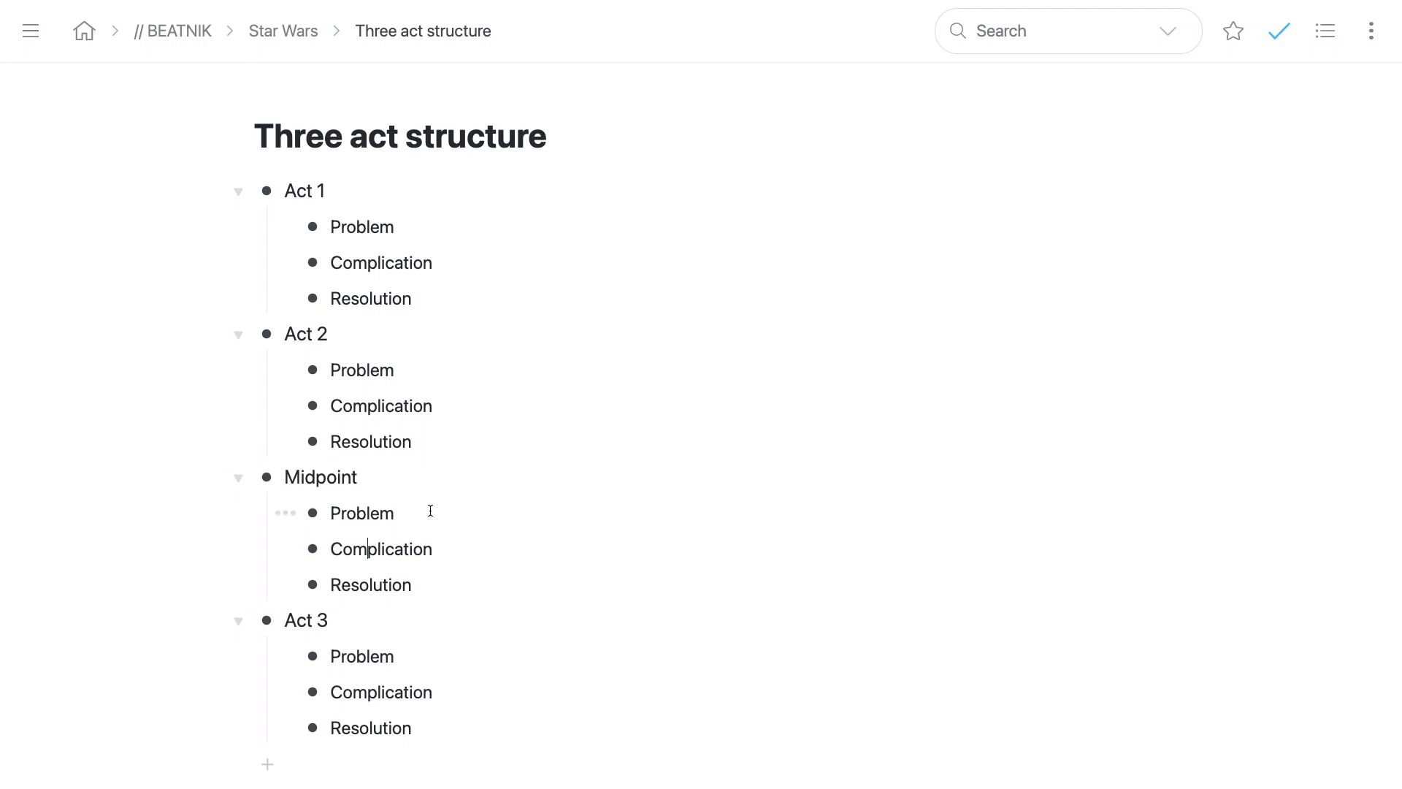
Step: Return to the Star Wars page and delete the second Three act structure node with all its children
mouse_move(407, 4)
left_click(301, 31)
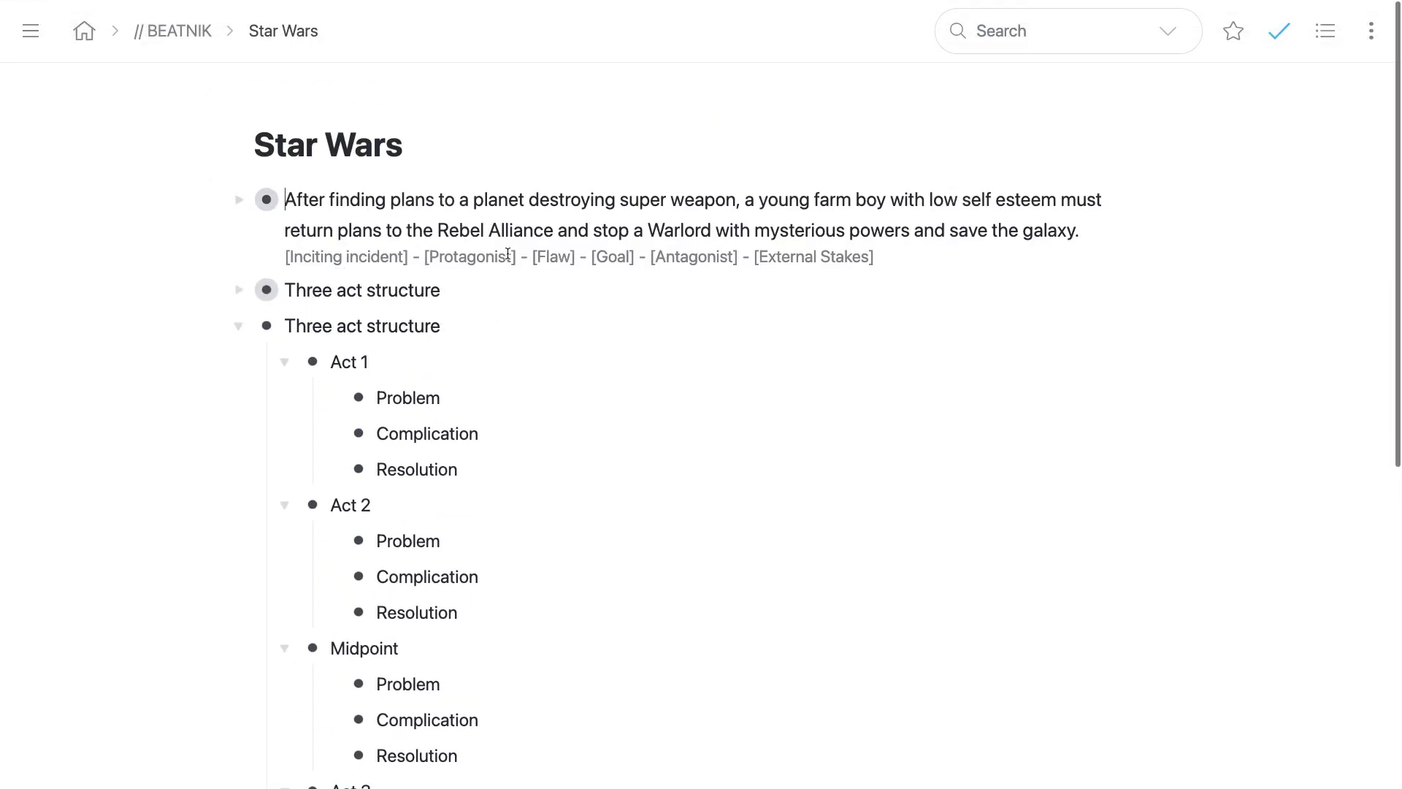
left_click(210, 325)
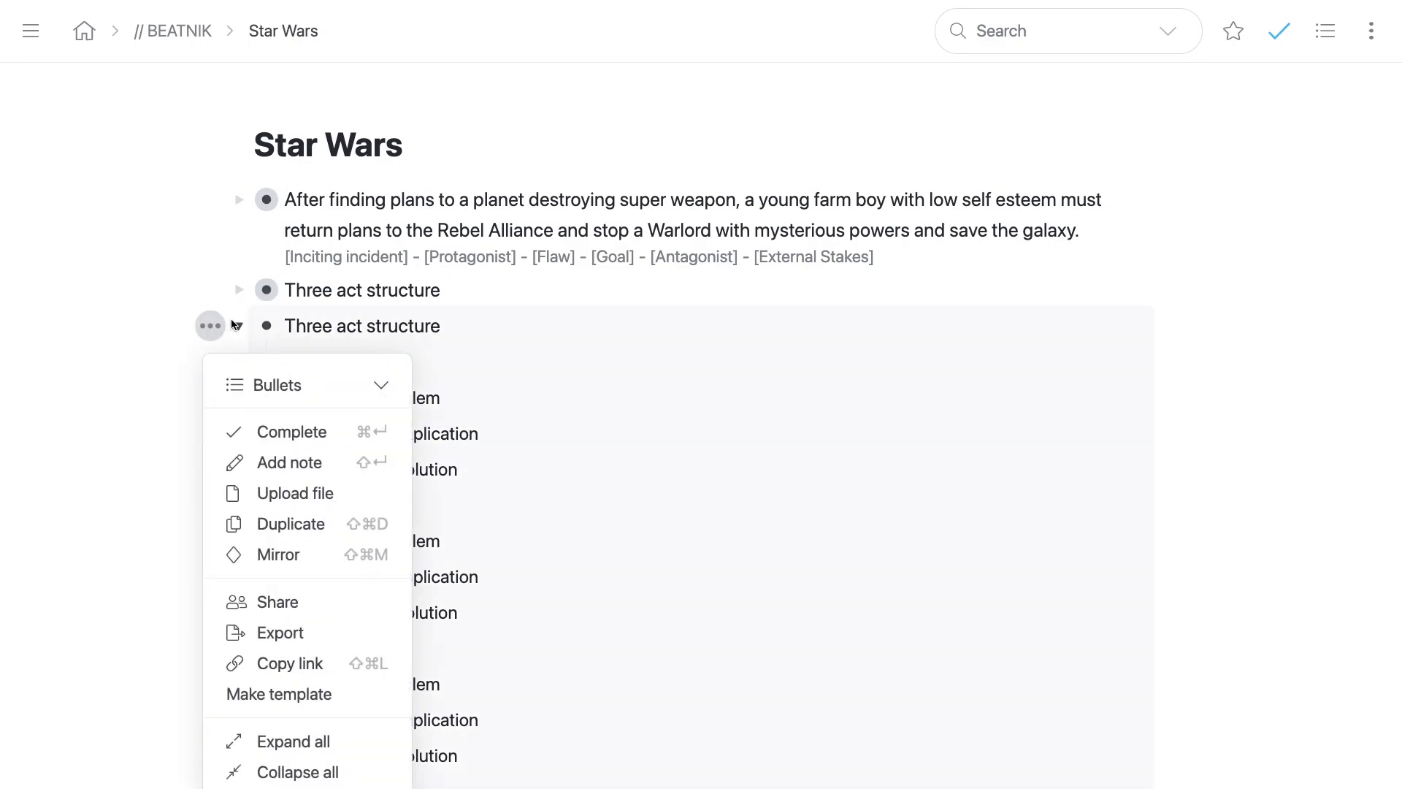
scroll(269, 357, "down", 5)
left_click(295, 454)
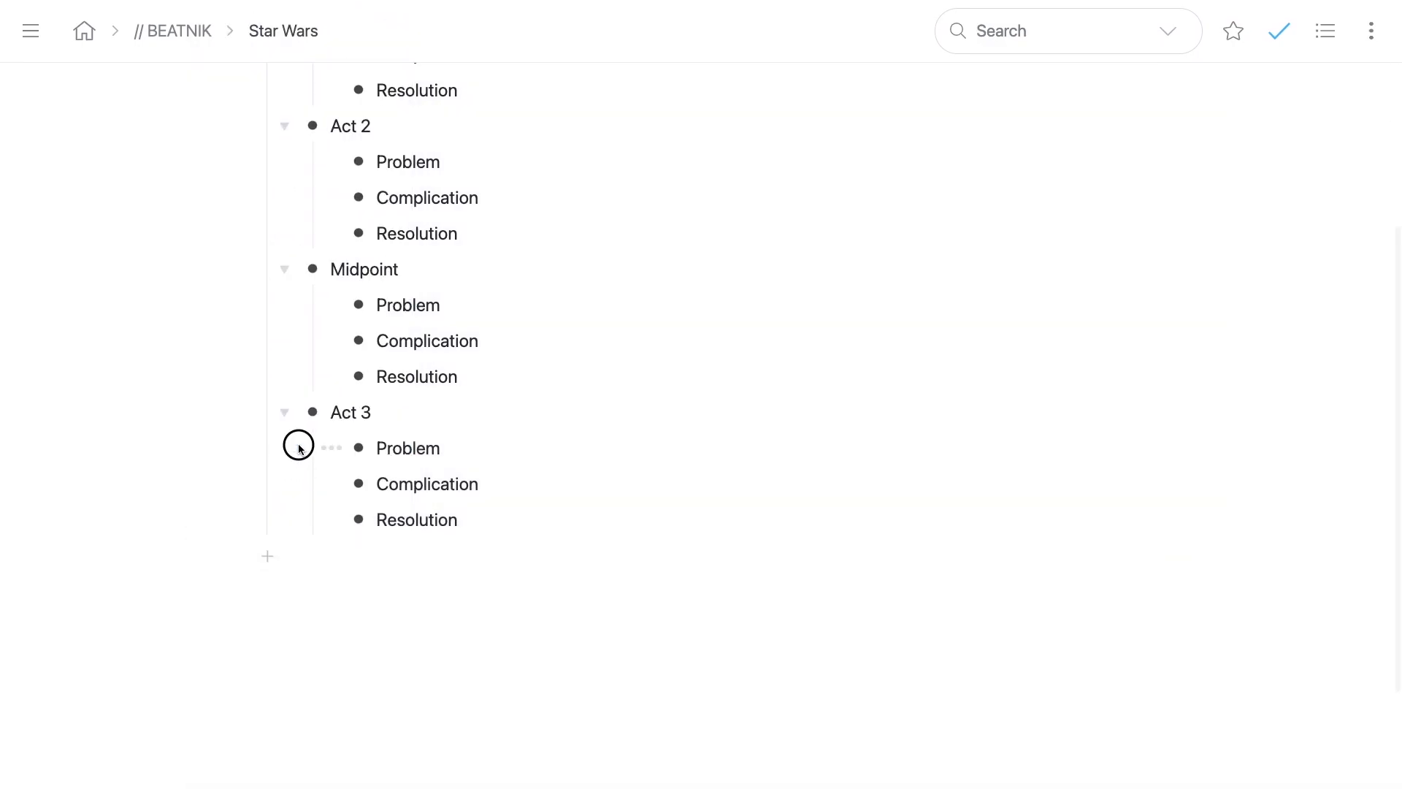
scroll(298, 394, "up", 5)
left_click(211, 325)
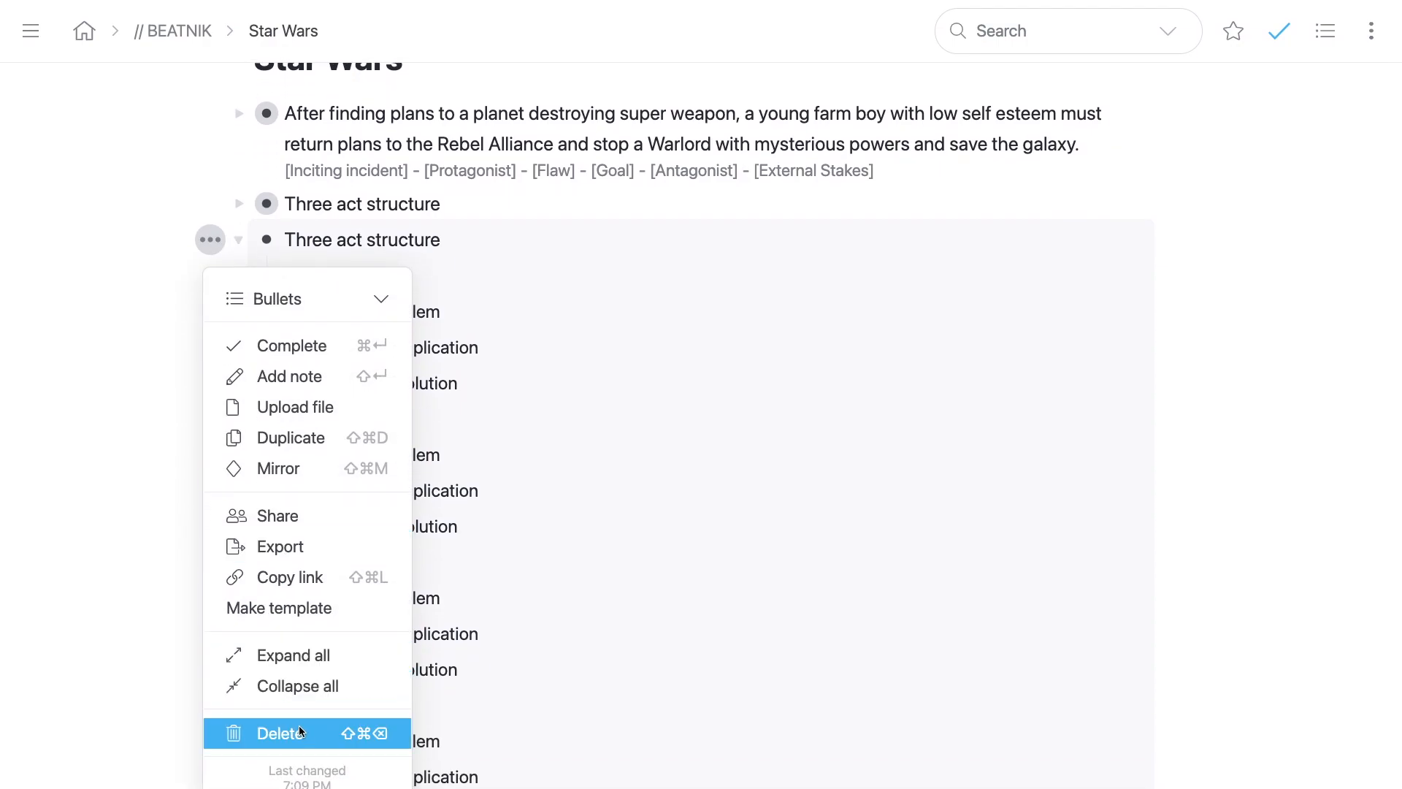
left_click(300, 727)
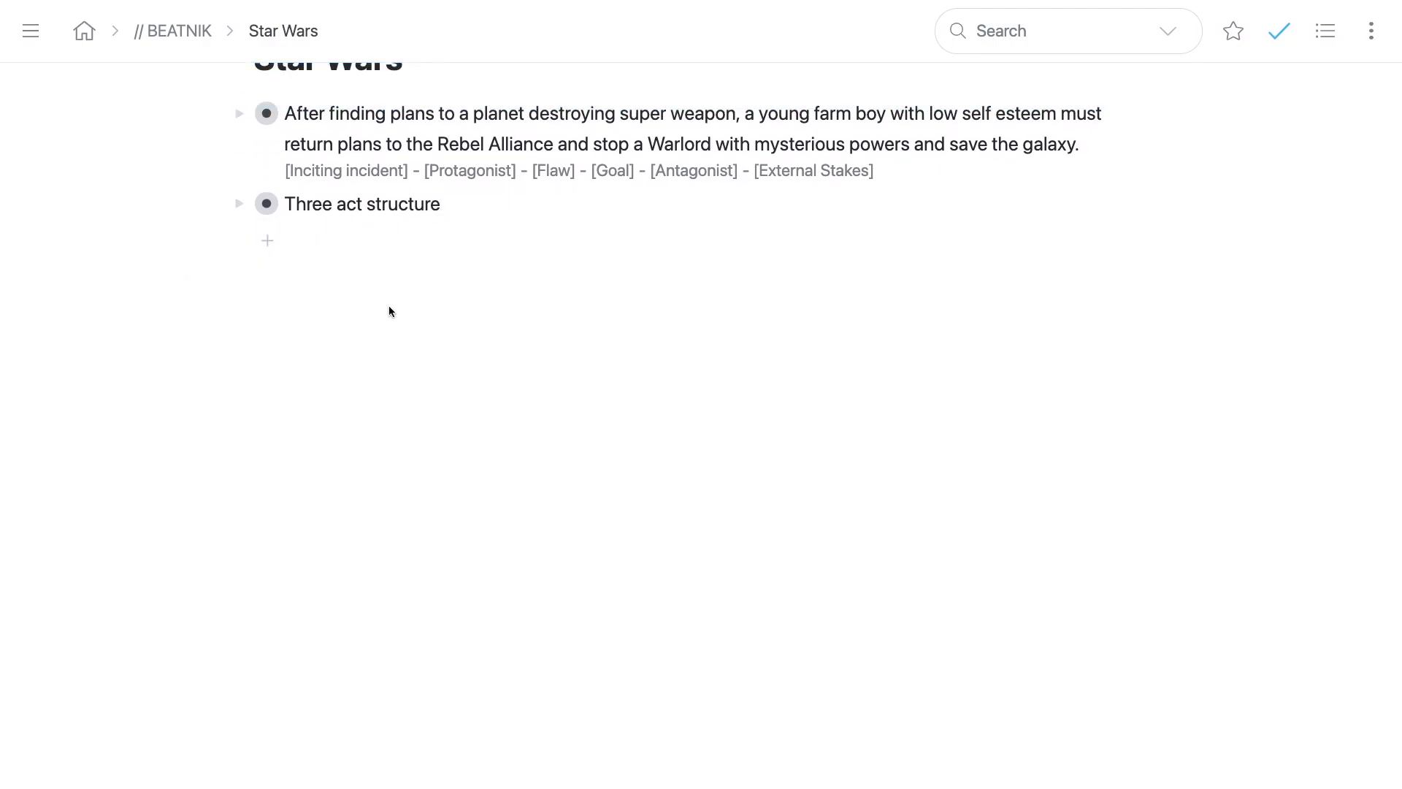
Step: Expand the Three act structure node, add an empty child bullet under Act one, and open Act one as its own page
left_click(240, 205)
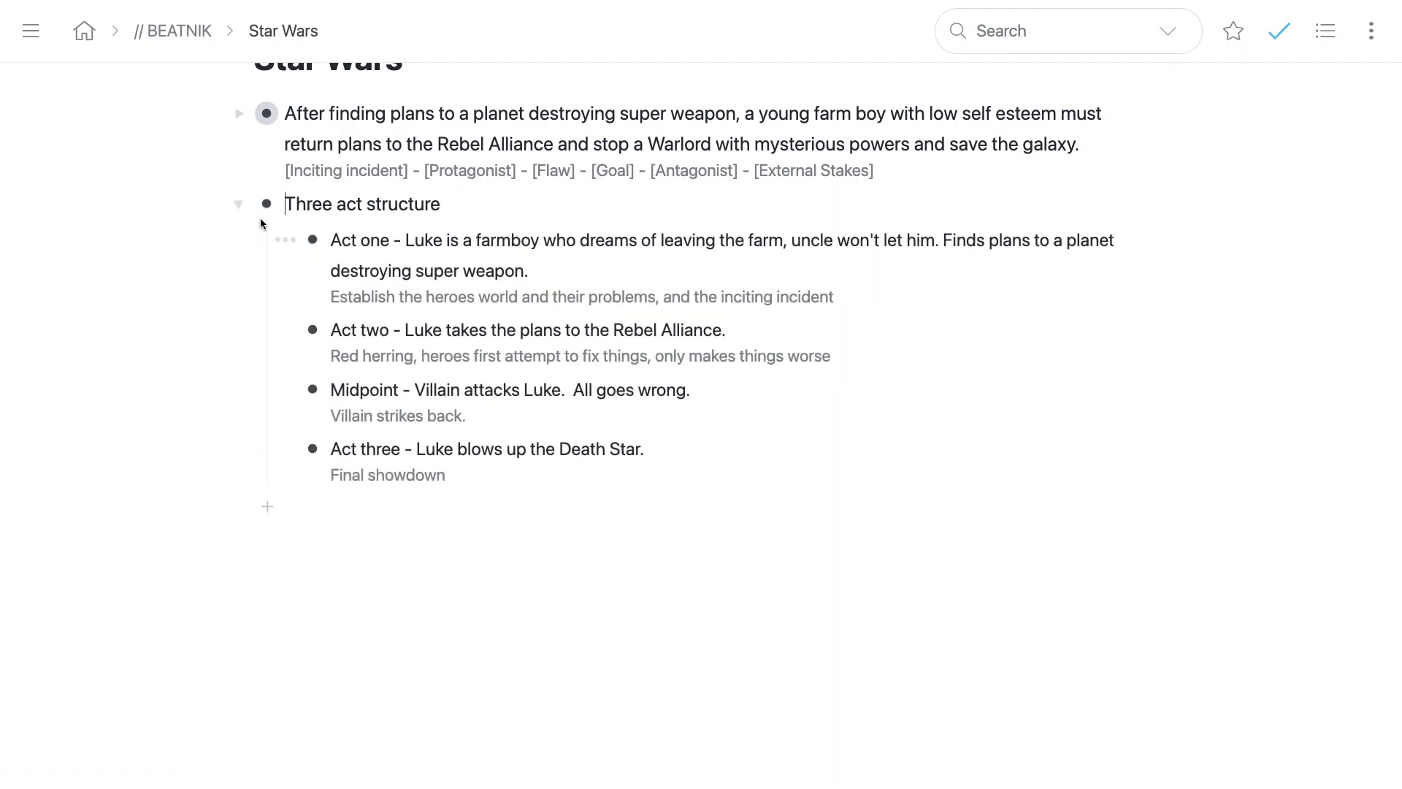
left_click(585, 271)
key("Return")
key("Tab")
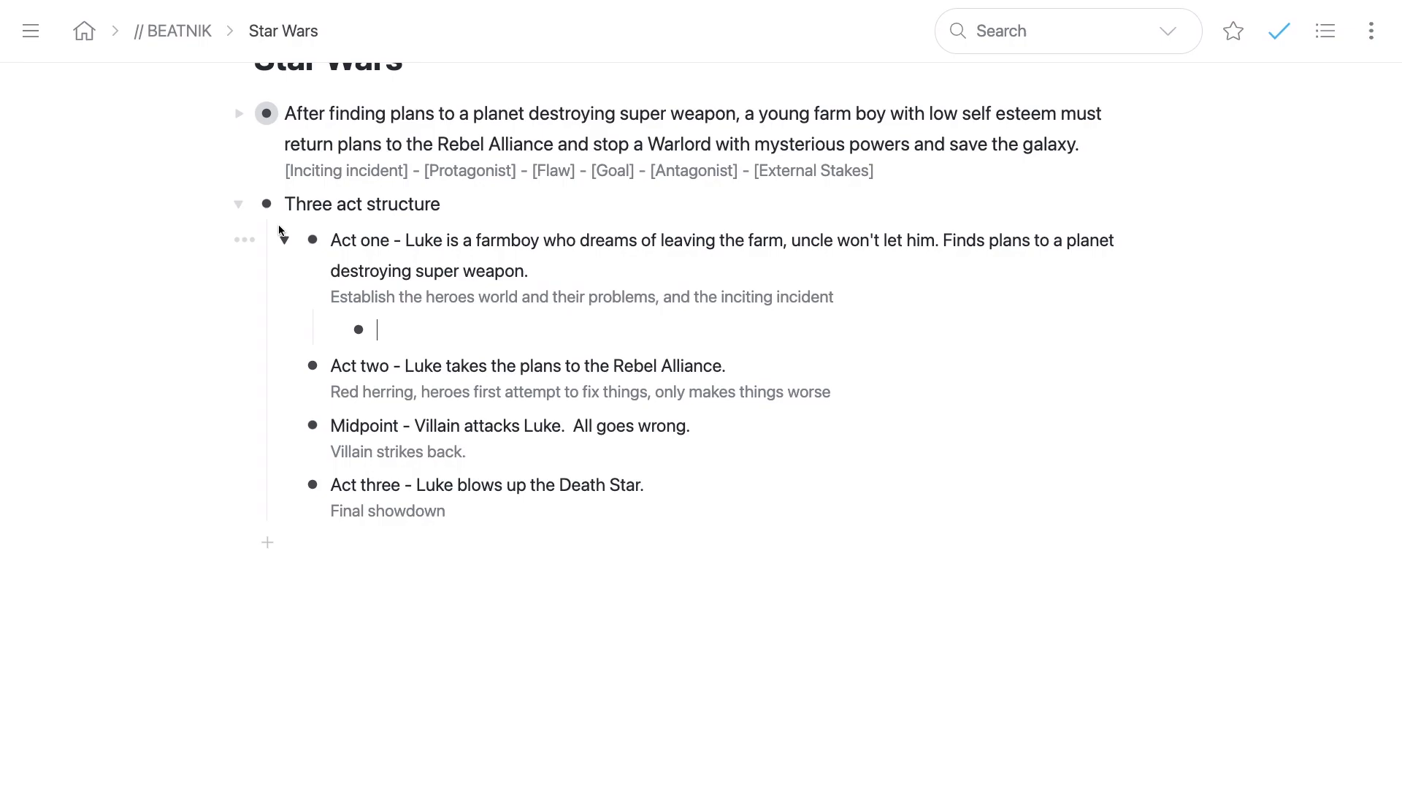
left_click(314, 238)
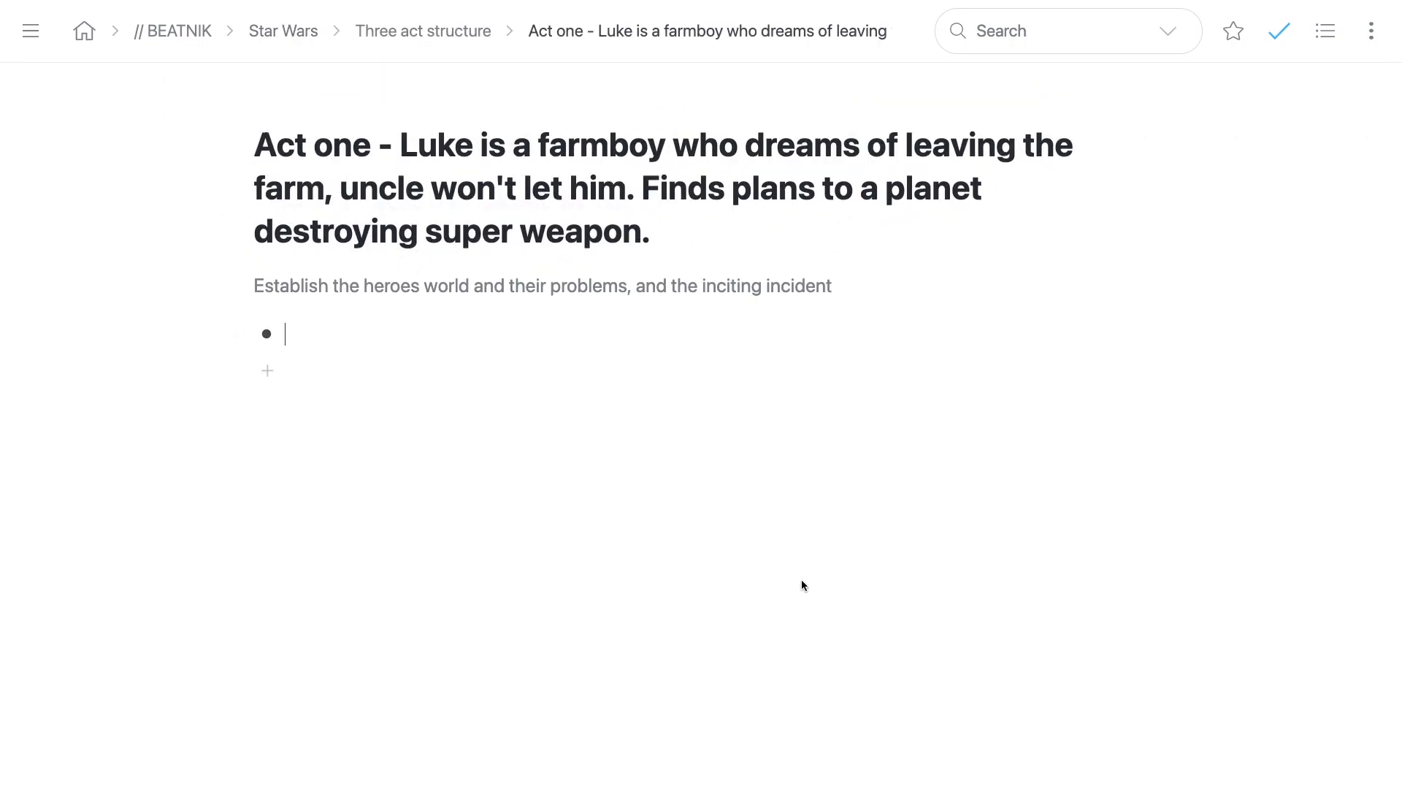
Step: Fill the empty bullet with "Luke wants to leave the farm. Uncle Owen says no. Low self esteem." and the note "Problem"
key("shift+Return")
type("Proble")
type("m")
type("Lui")
key("BackSpace")
type("ke wants to leave the fam")
key("BackSpace")
type("rm.  Un")
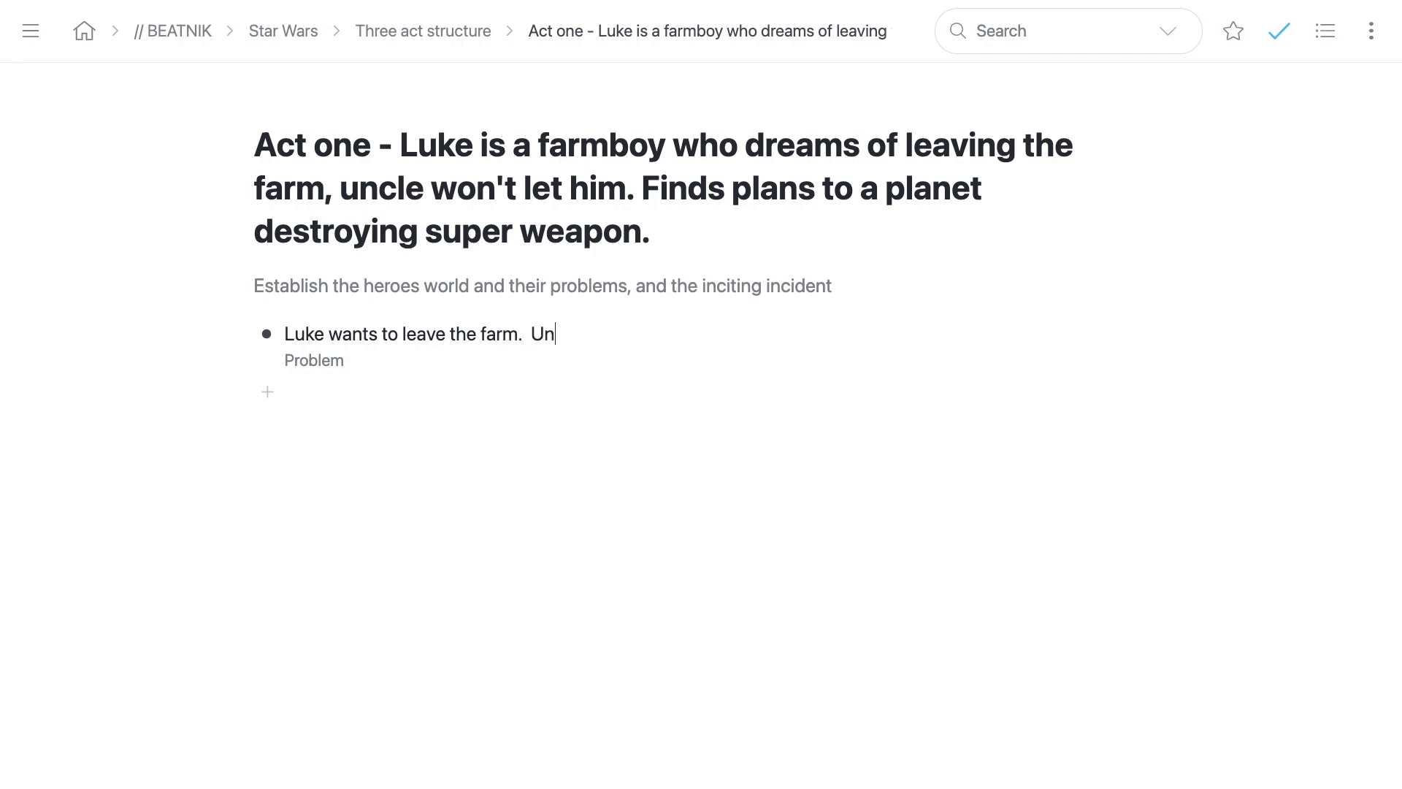
type("cle Owen says no.")
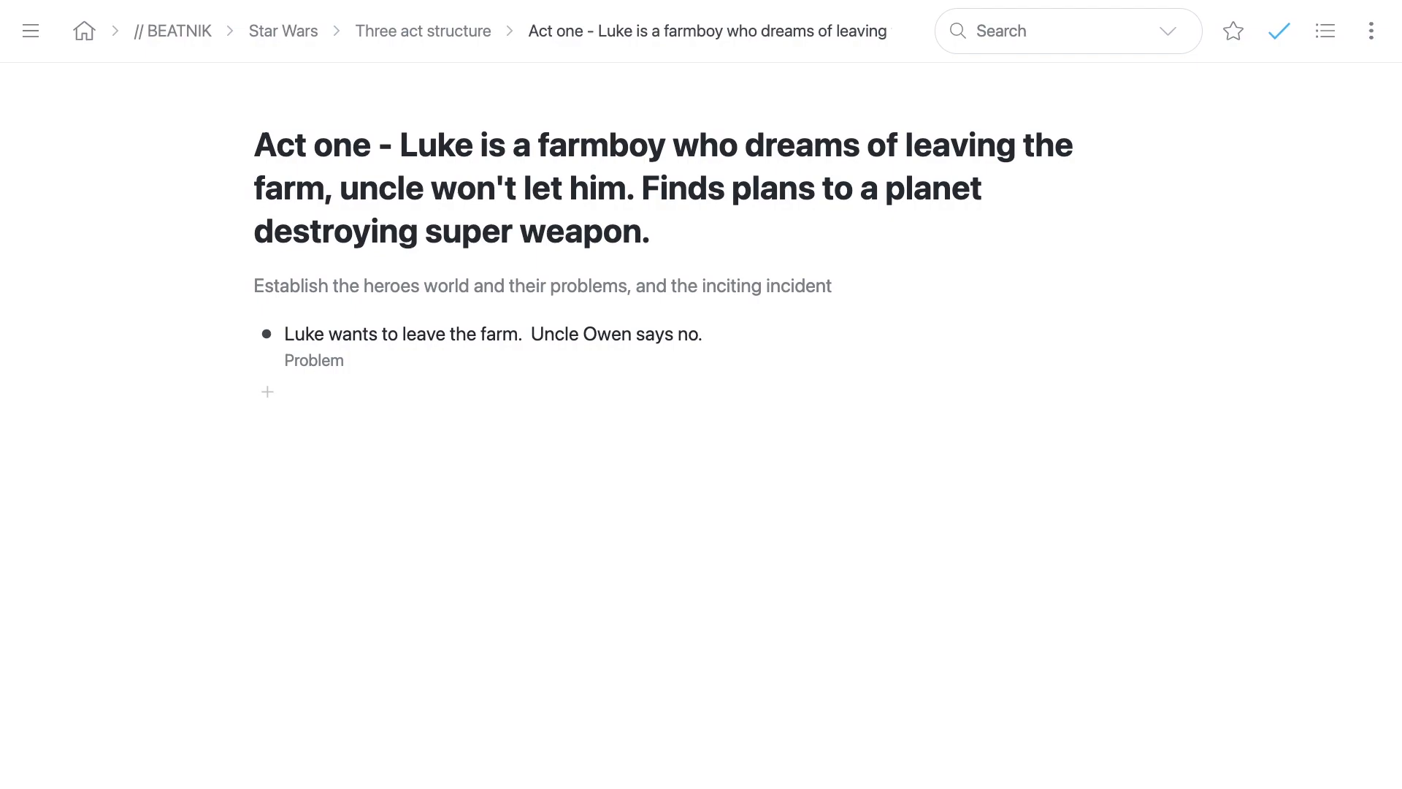
type("Low self esteem.")
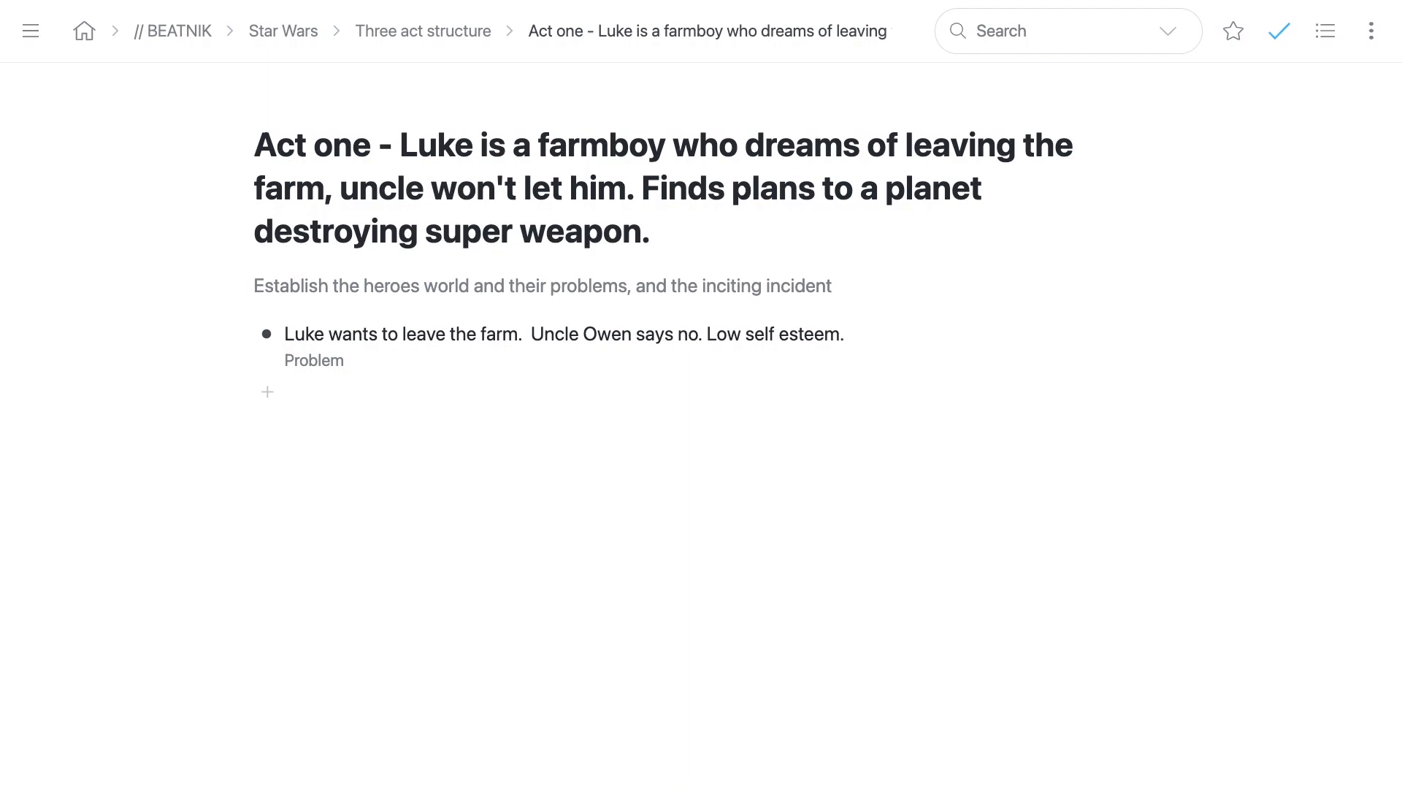
Step: Add an empty bullet below and extend the first bullet's note to "Problem - beginning of character arc"
key("Return")
type("- beginning of charac")
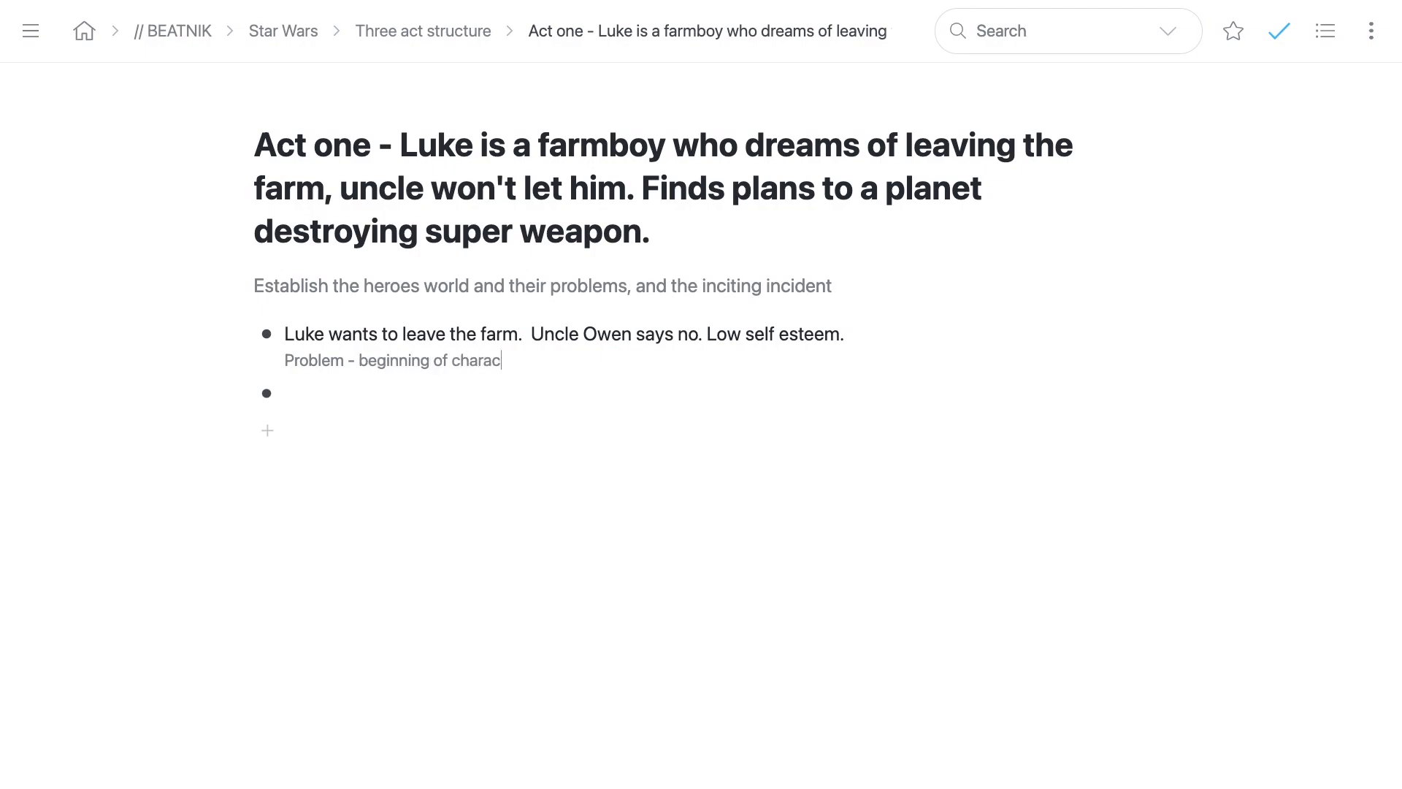
type("ter arc")
Step: Fill the second bullet with "Luke finds plans to Death Star. Empire is after the plans." and the note "Complication"
key("shift+Return")
type("Complication")
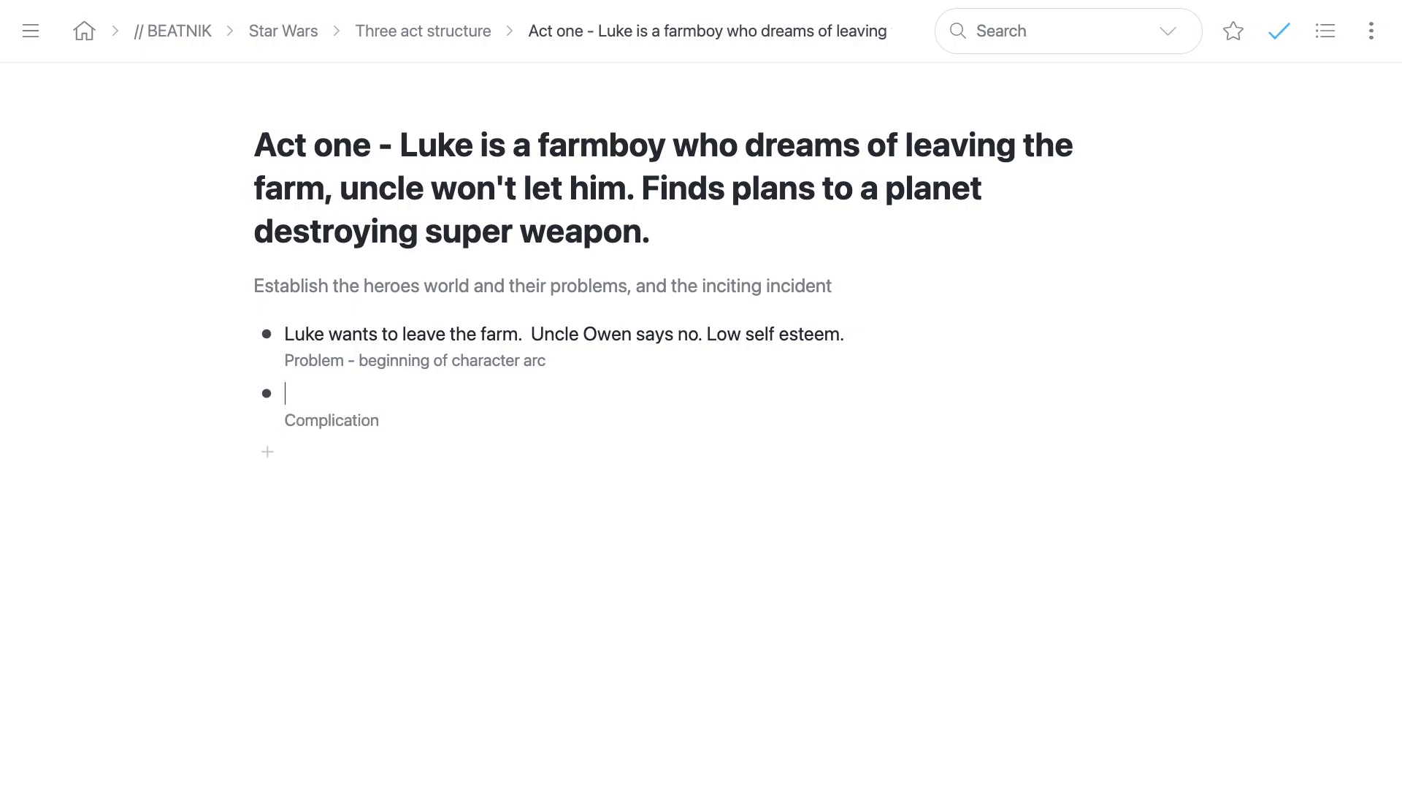
type("Luke finds plans to")
type("Death St")
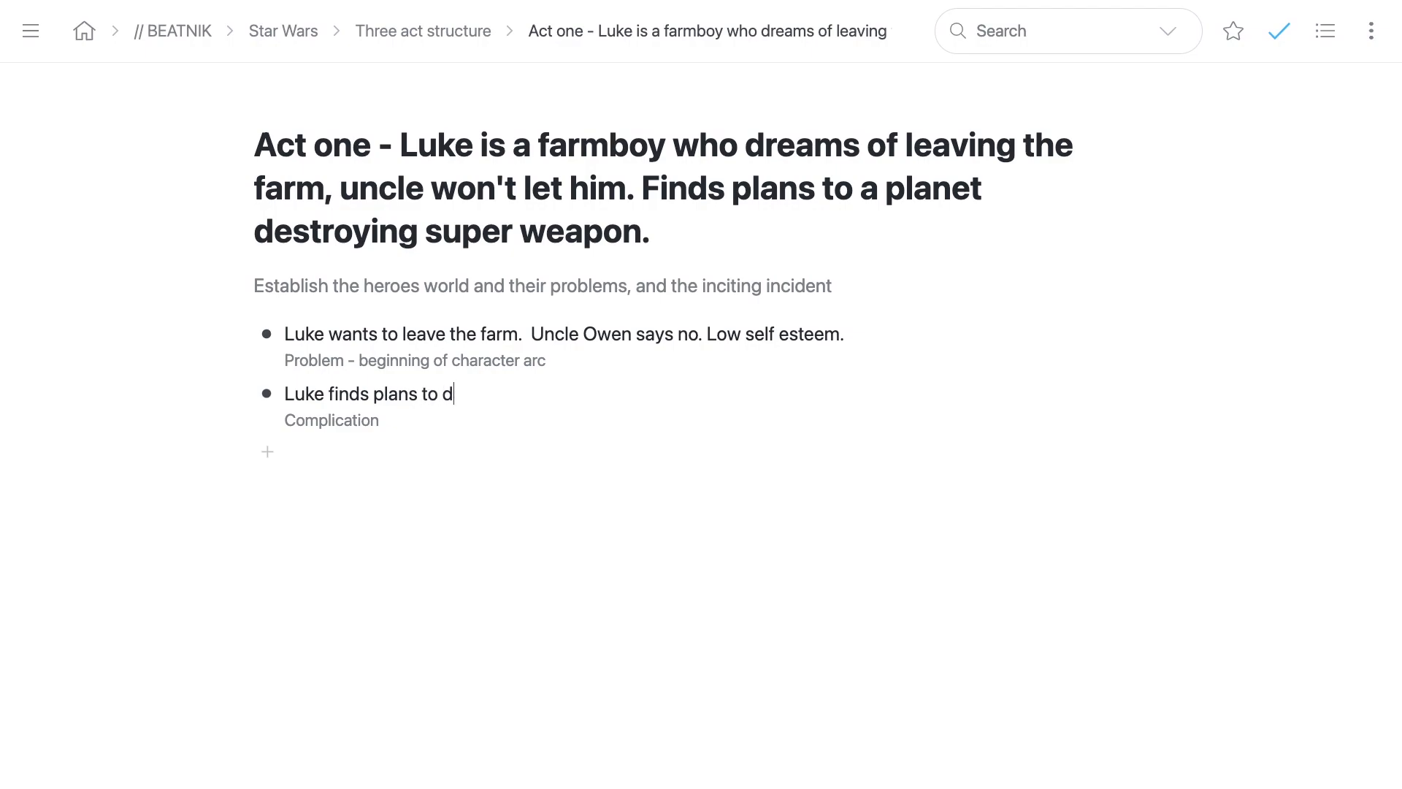
type("ar.  Empire is after the plans.")
Step: Add a third bullet under Act one with blank text and the note "Resolution"
key("Return")
key("shift+Return")
type("Re")
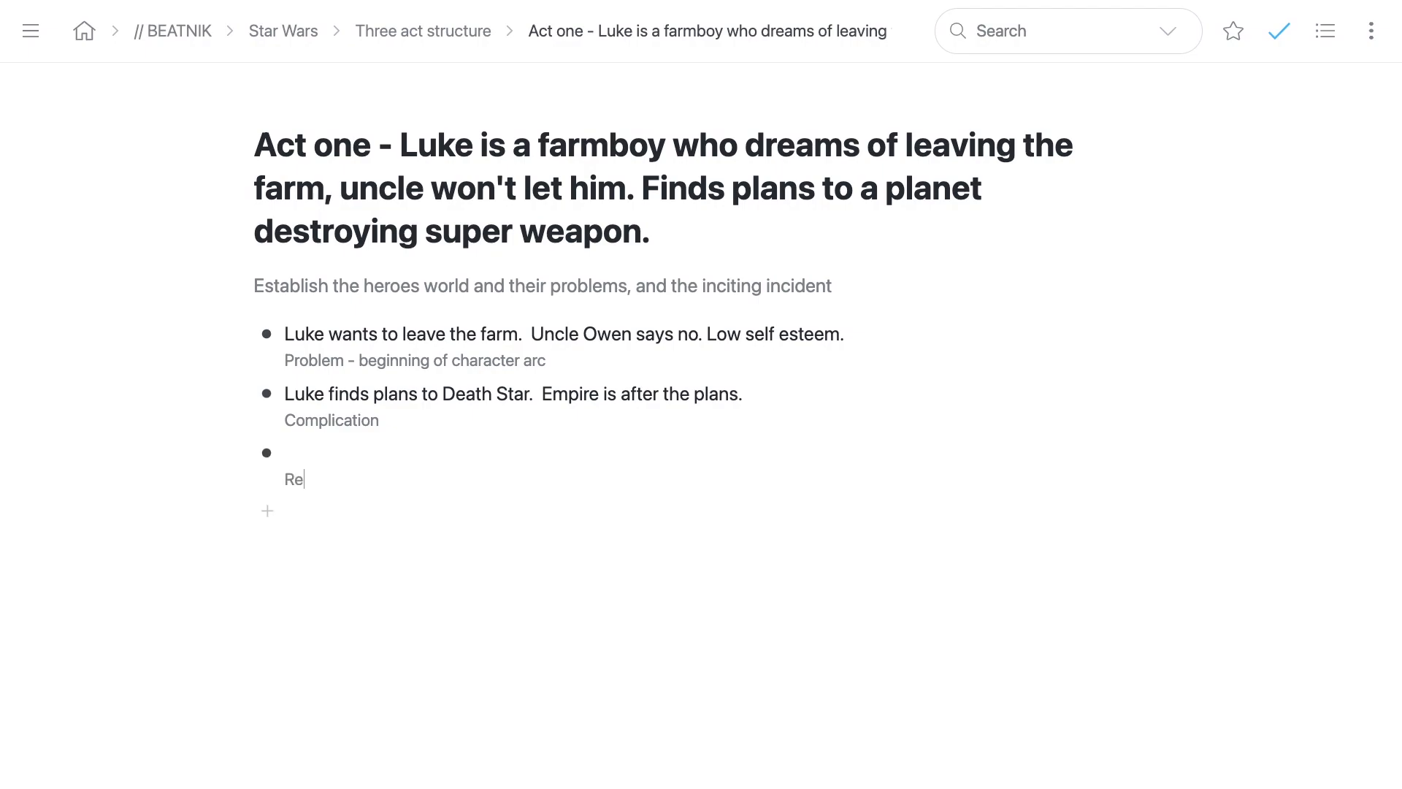
type("solution")
Step: Return to the Three act structure list and fill Act one's Resolution bullet with "Luke decides to take the plans to the Rebel Alliance."
key("super+comma")
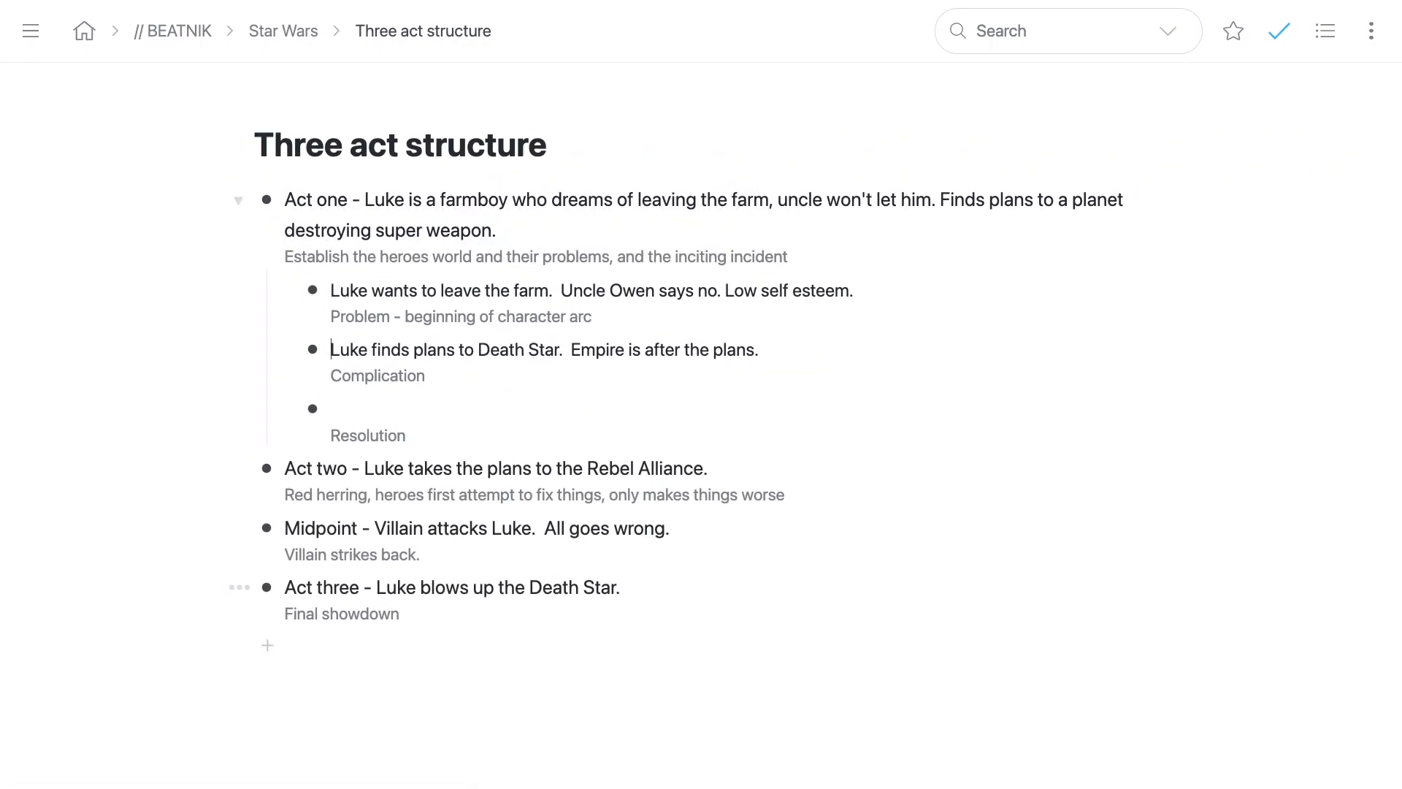
key("super+a")
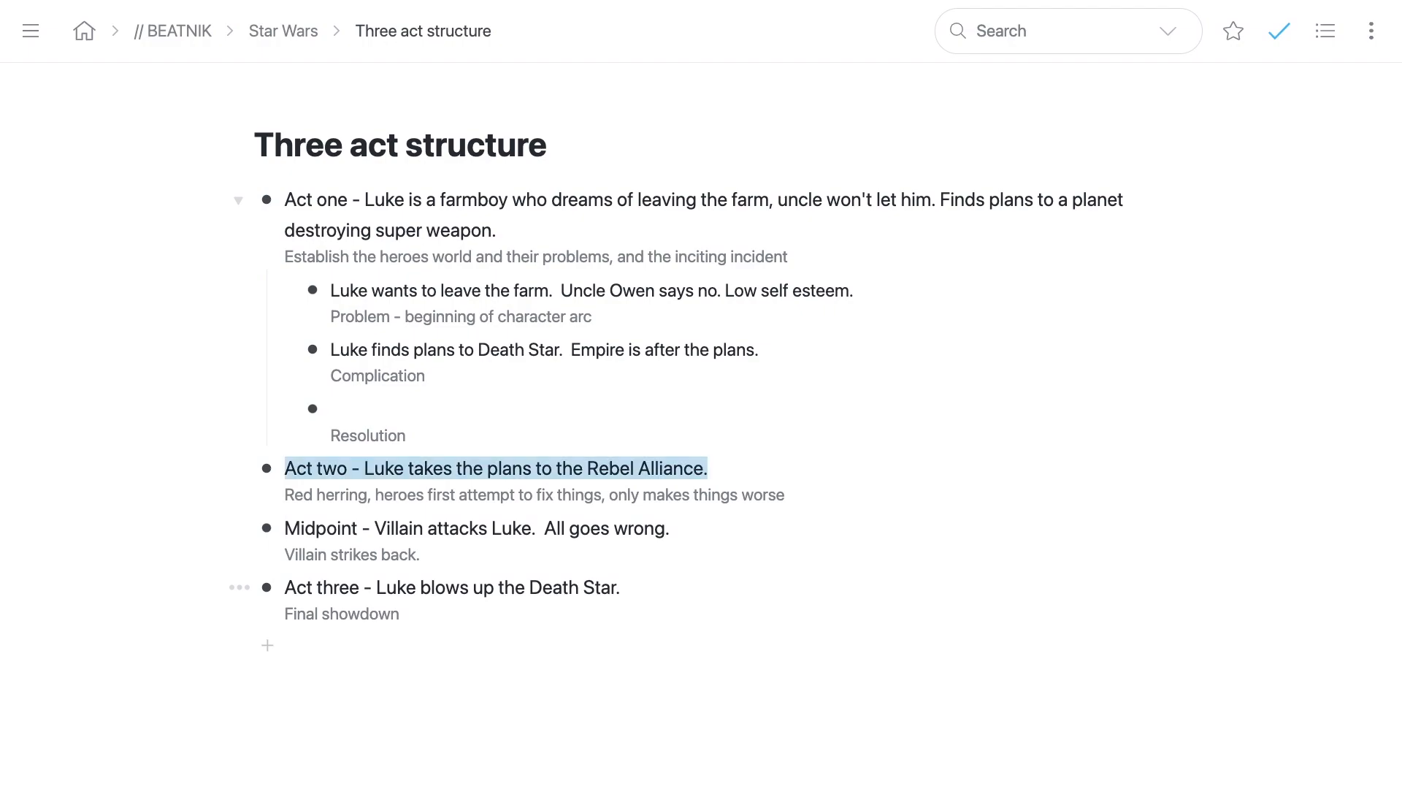
key("Up")
key("Up")
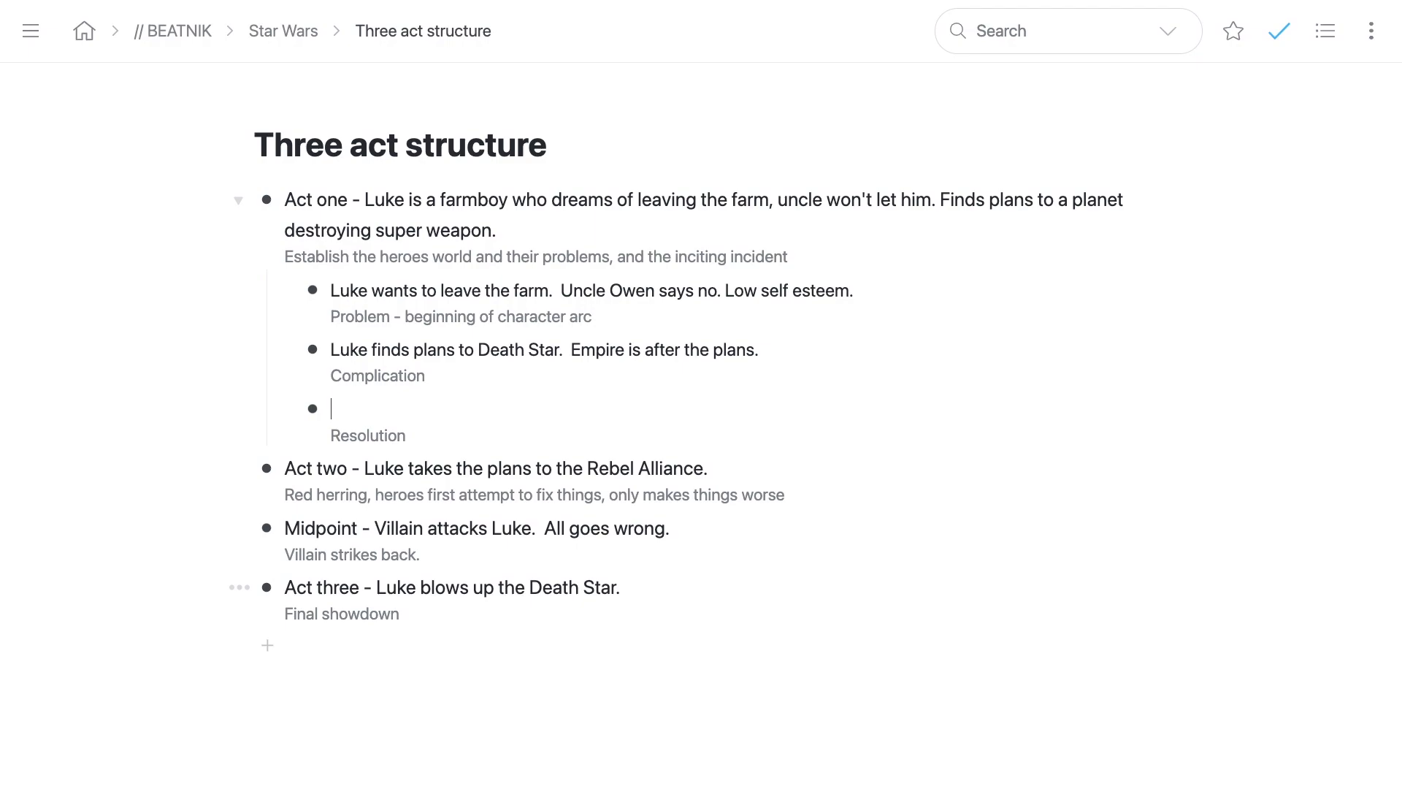
type("Luke decides to take the plans to the Rebel Alliance.")
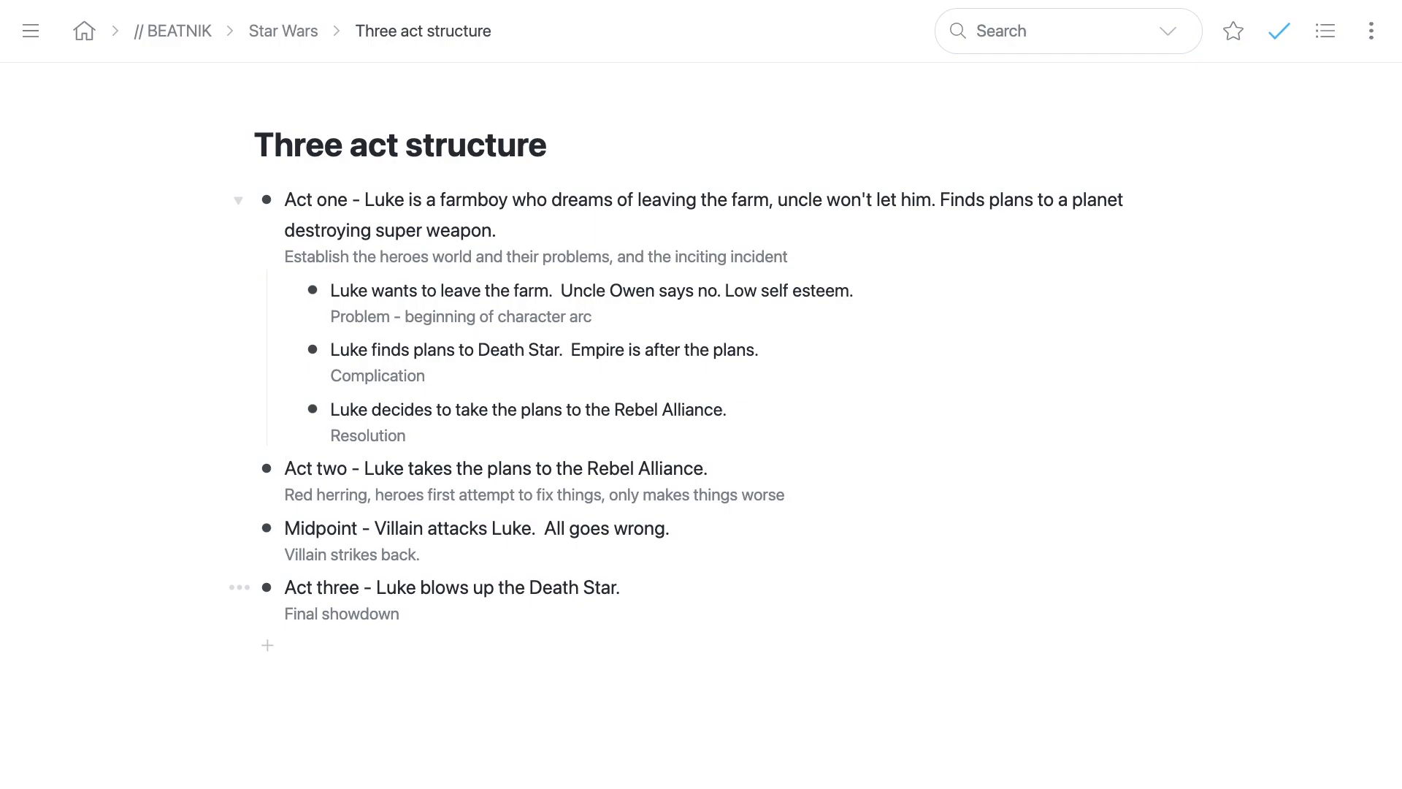
Step: Add an empty sub-bullet under Act two, zoom into that act, and give the sub-bullet the note "Problem"
key("Return")
key("Tab")
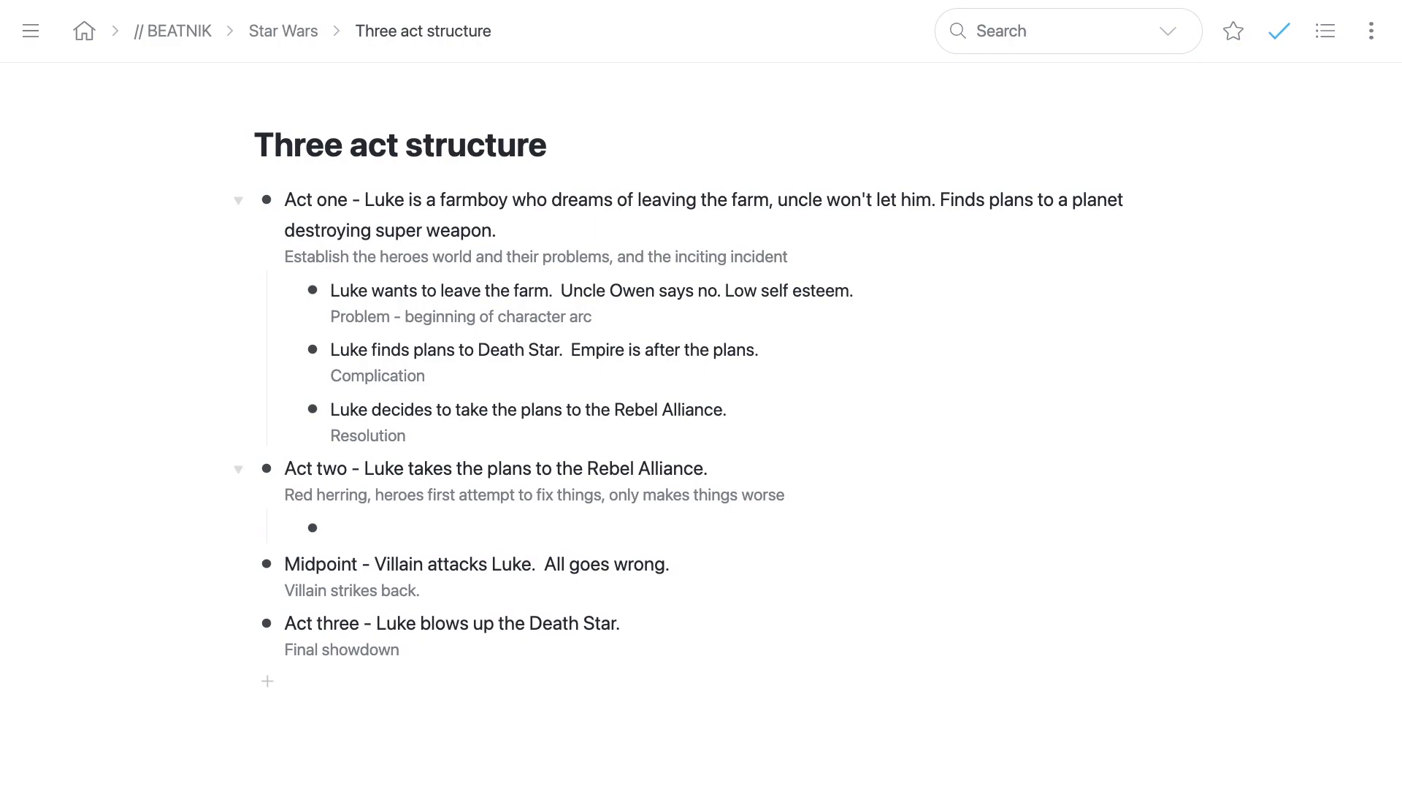
key("super+period")
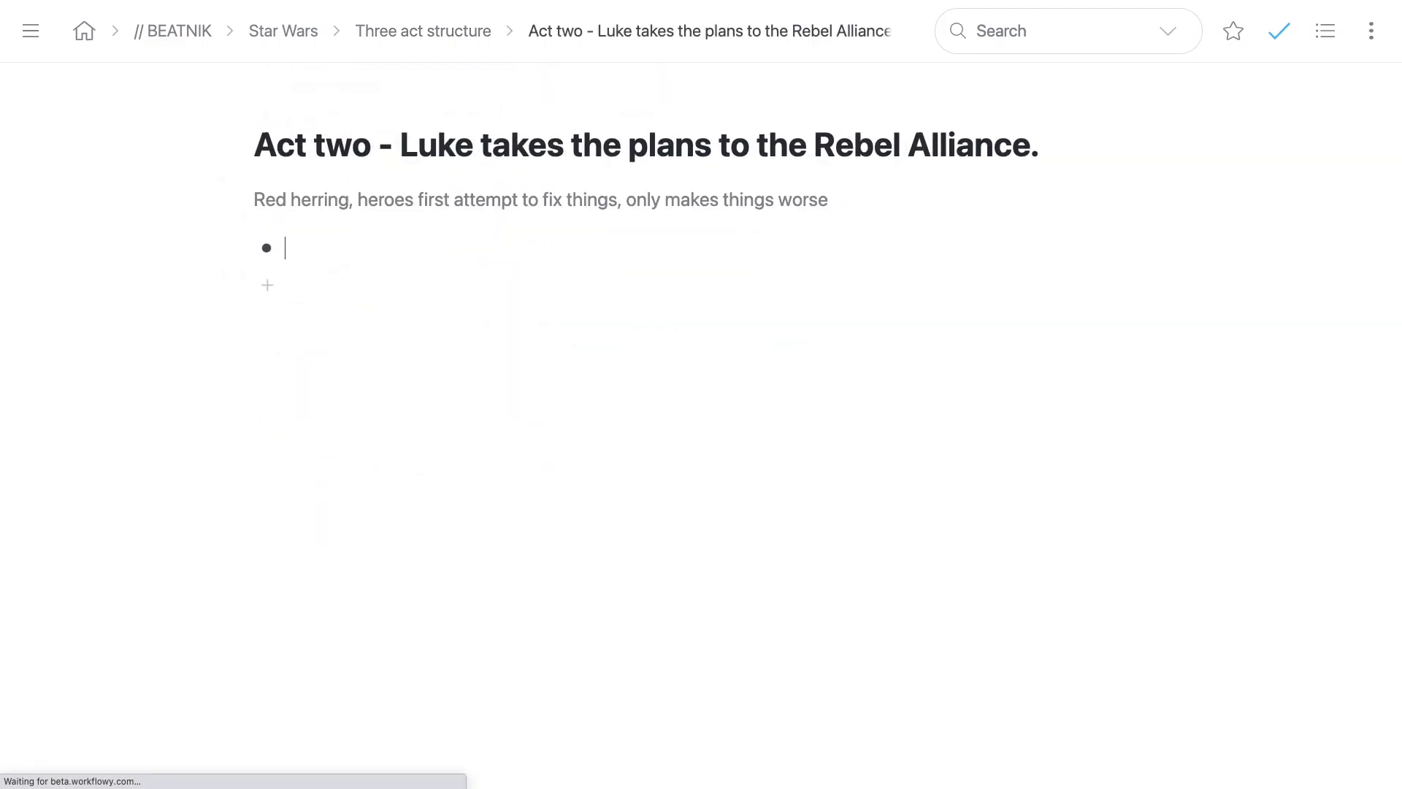
key("shift+Return")
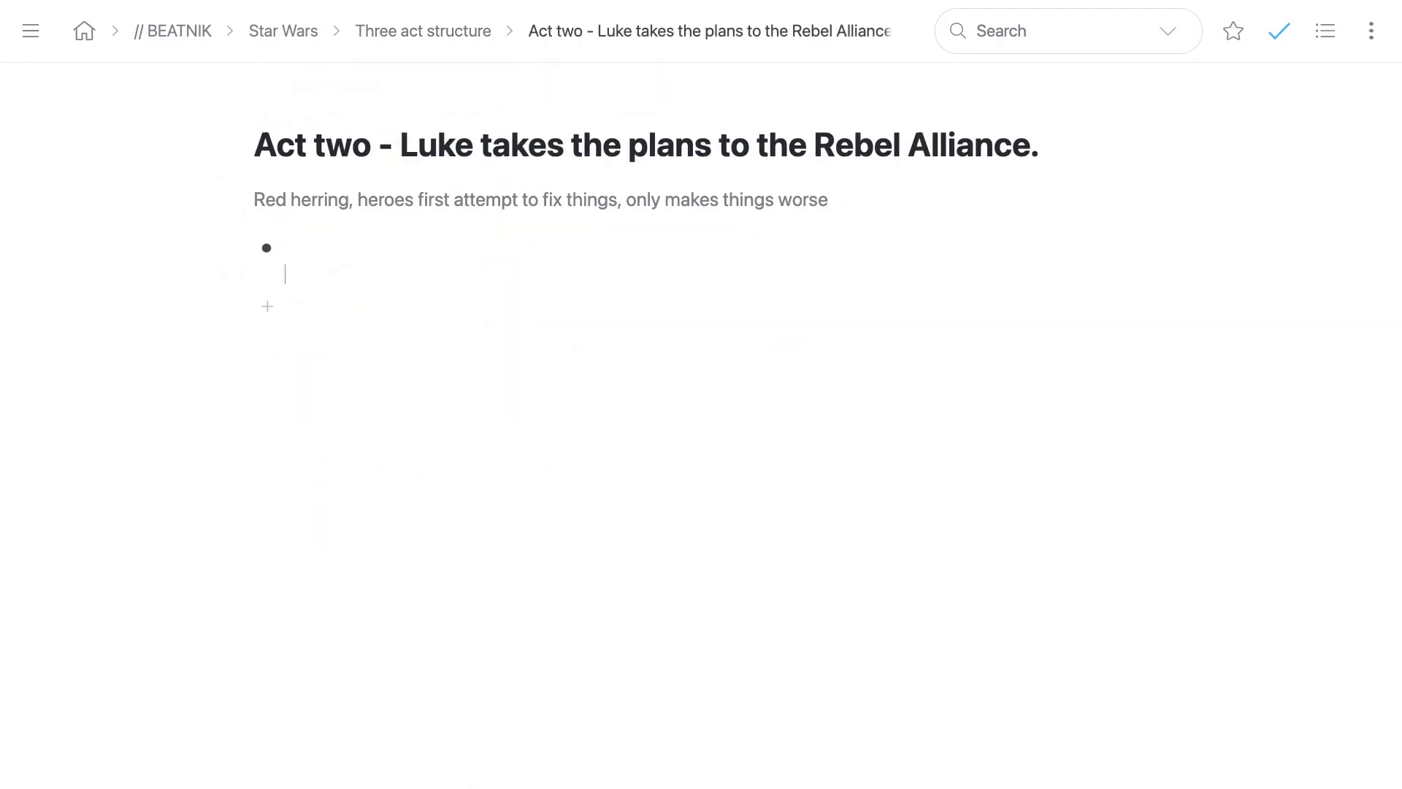
type("Problem")
Step: Fill the Problem bullet with "Luke needs to get off the planet, hasn't got a ship. Hires a ship, dude (Han Solo) wants too much money."
type("L")
type("uke n")
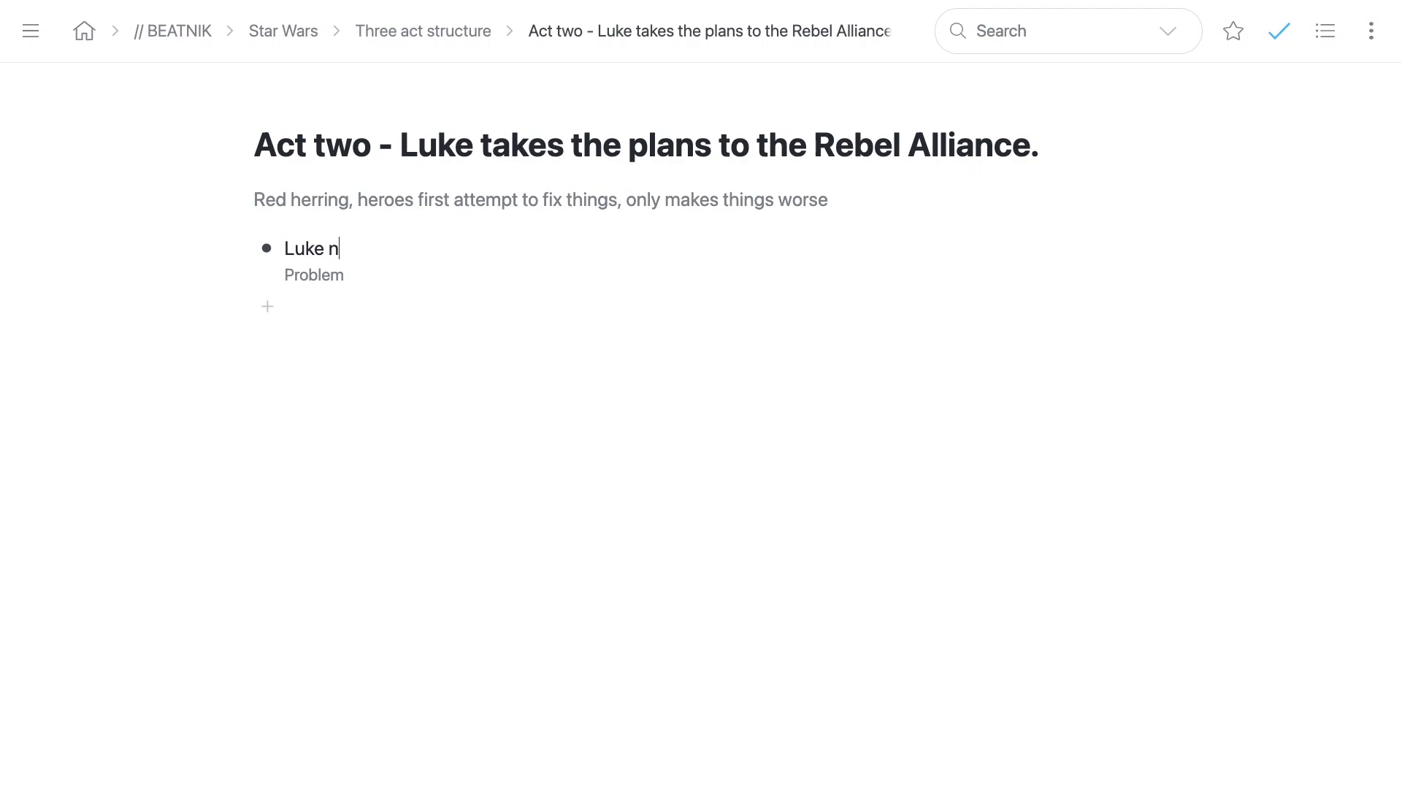
type("eeds to get o")
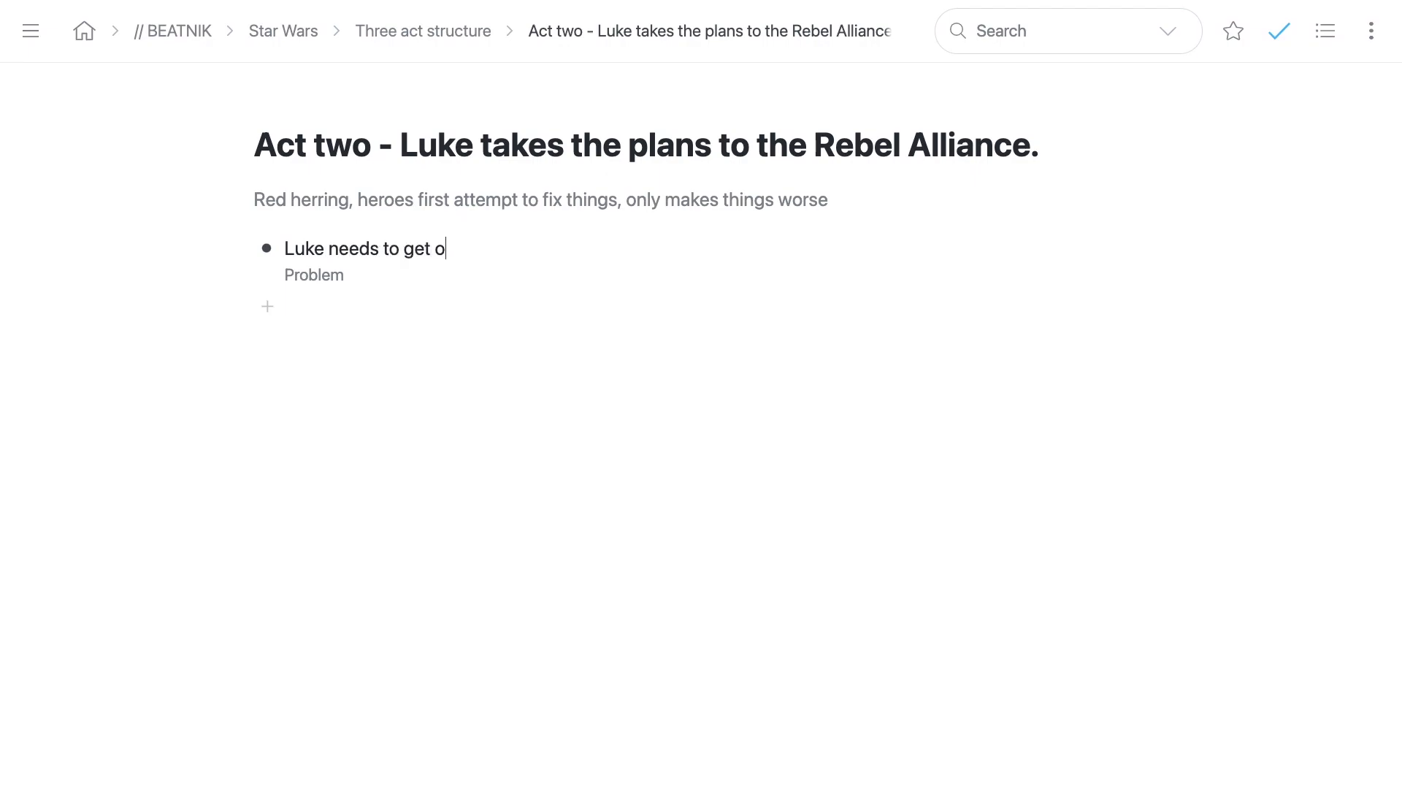
type("ff the planet")
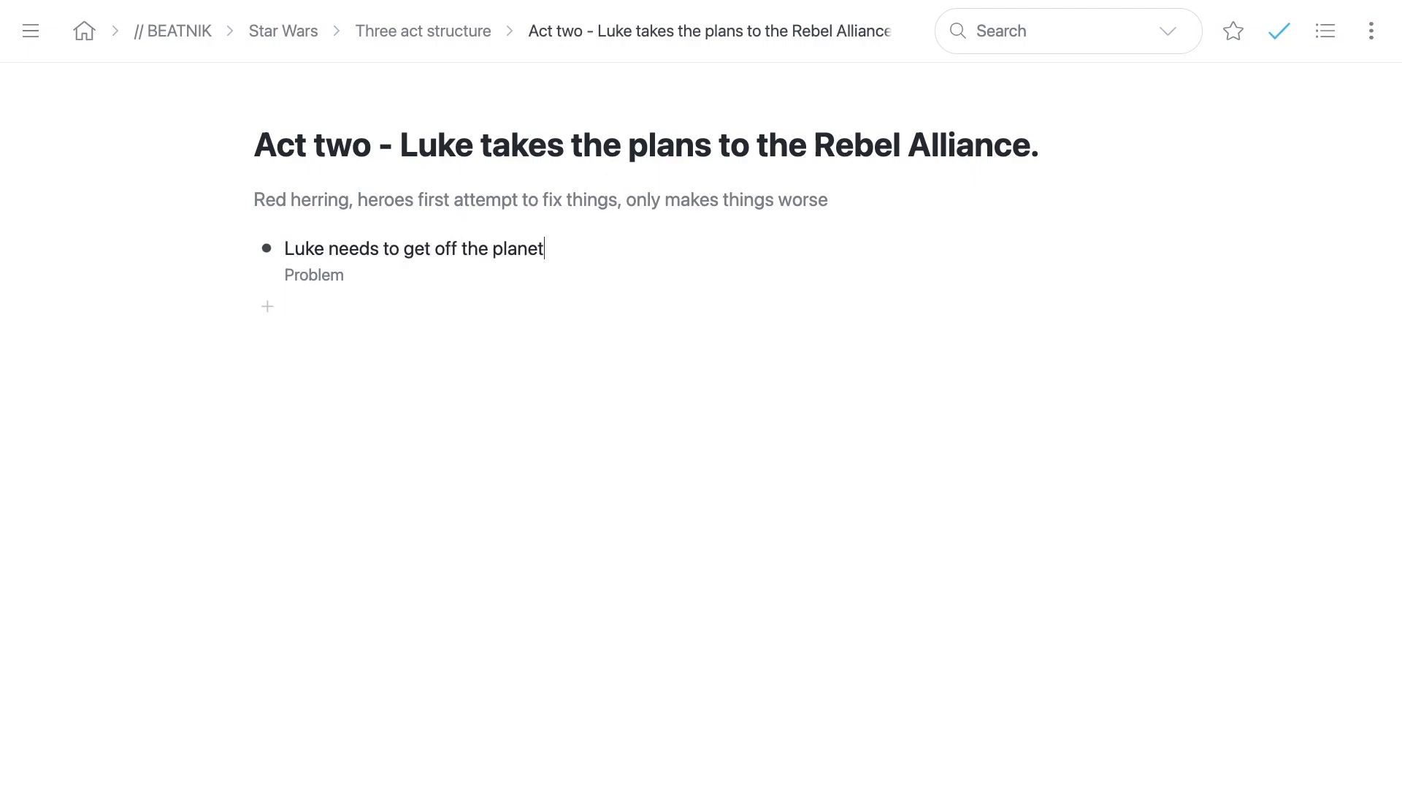
type(", hasn't got a ship")
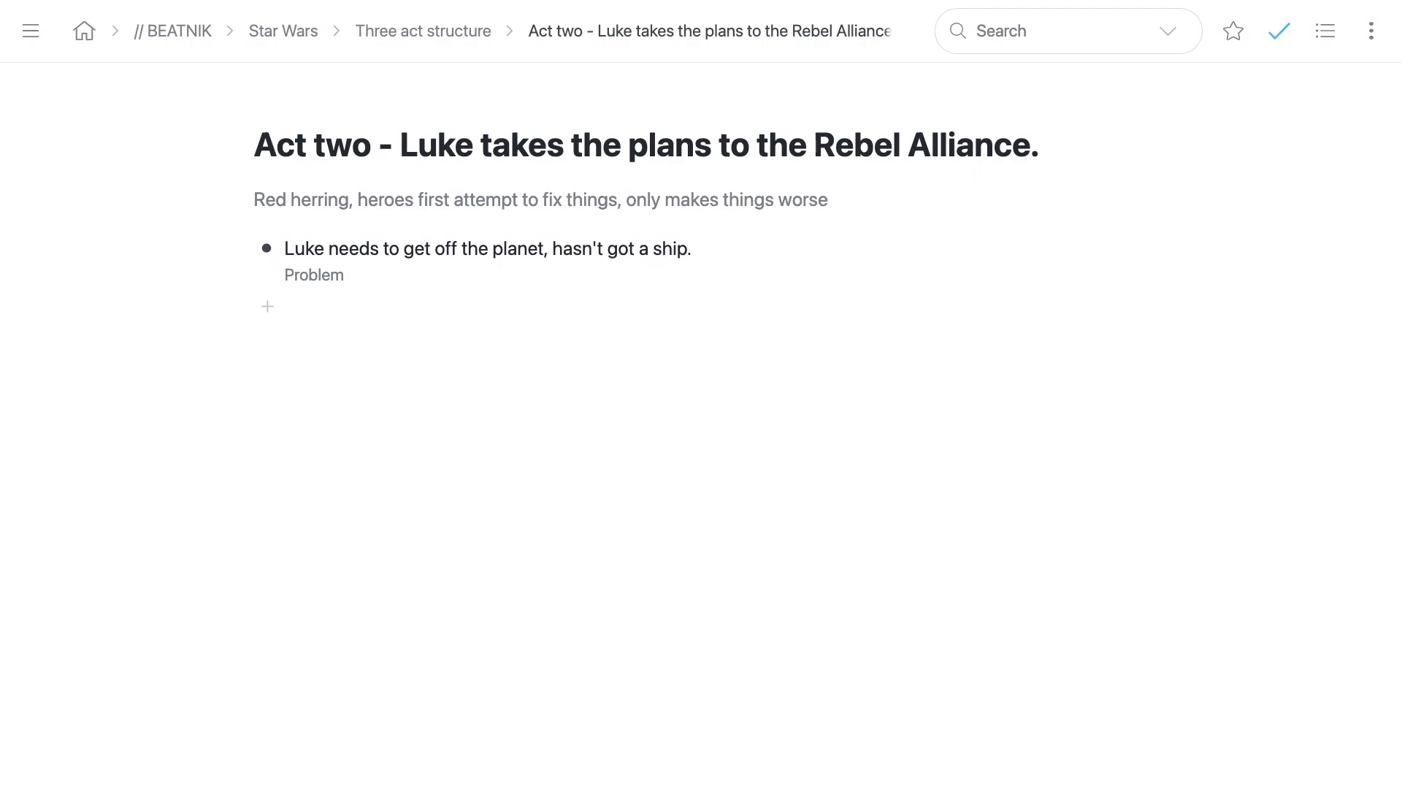
type(".  Hires a ship, dud")
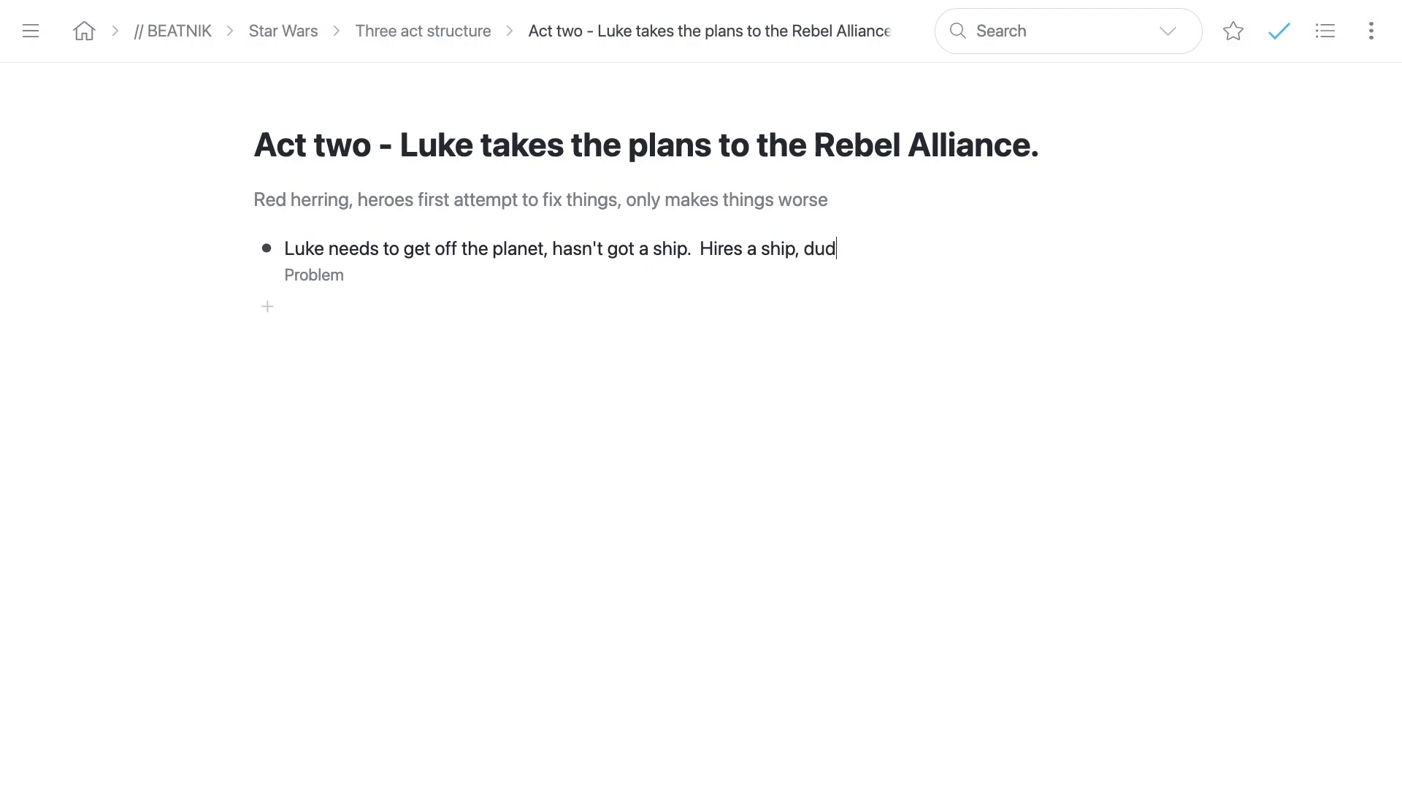
type("e (Han Solo) wa")
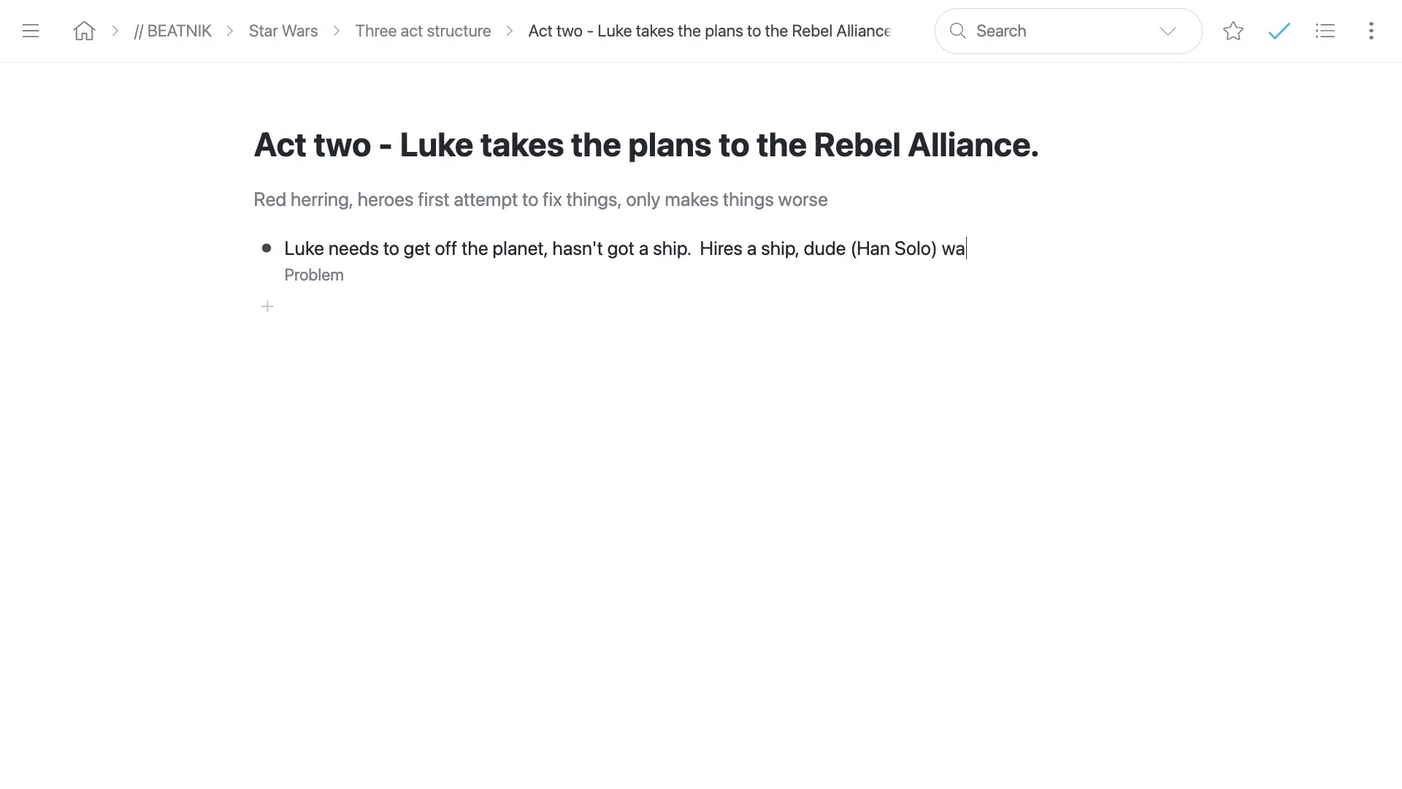
type("nts too much money.")
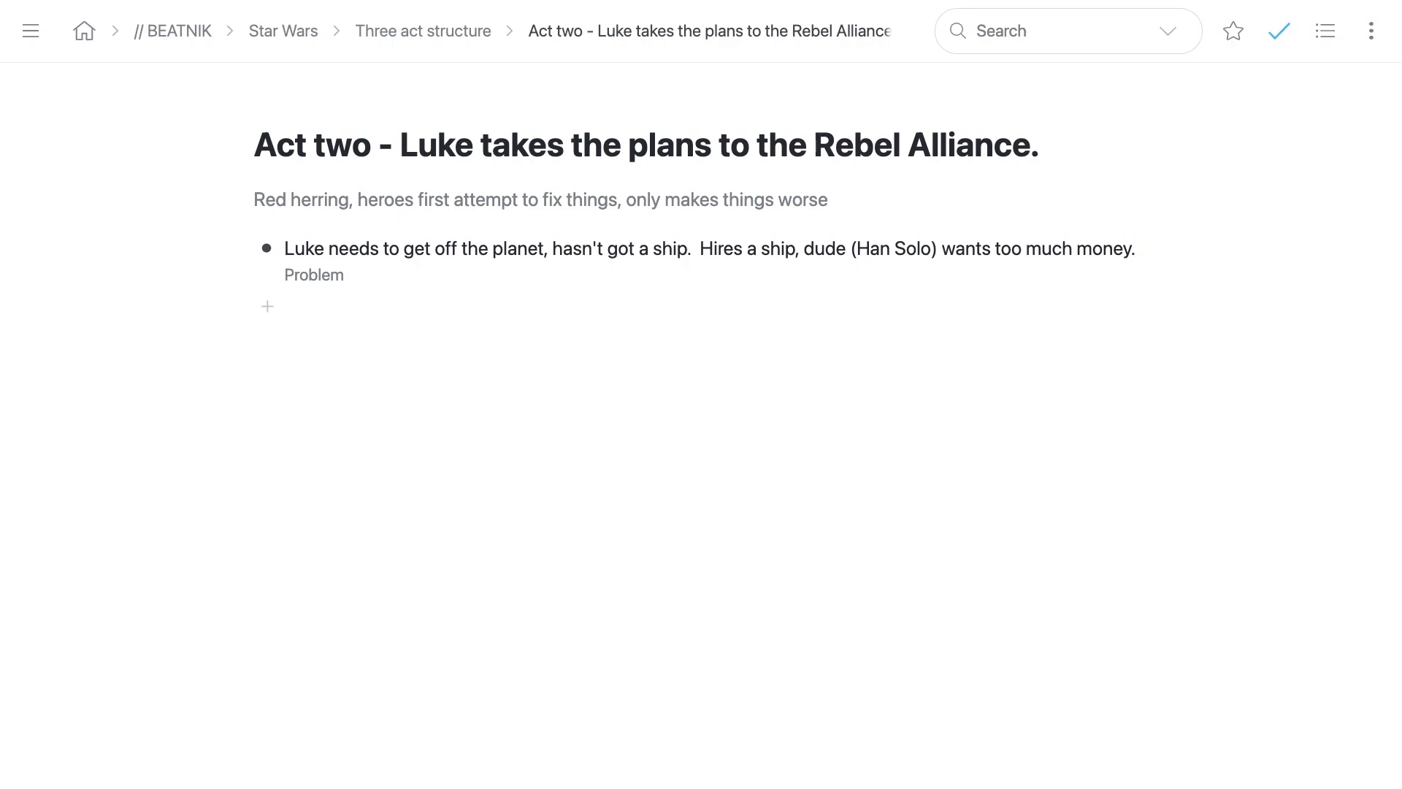
Step: Add a second bullet under Act two with the note "Complication" and return to the Three act structure list
key("Return")
key("shift+Return")
type("Complication")
key("super+comma")
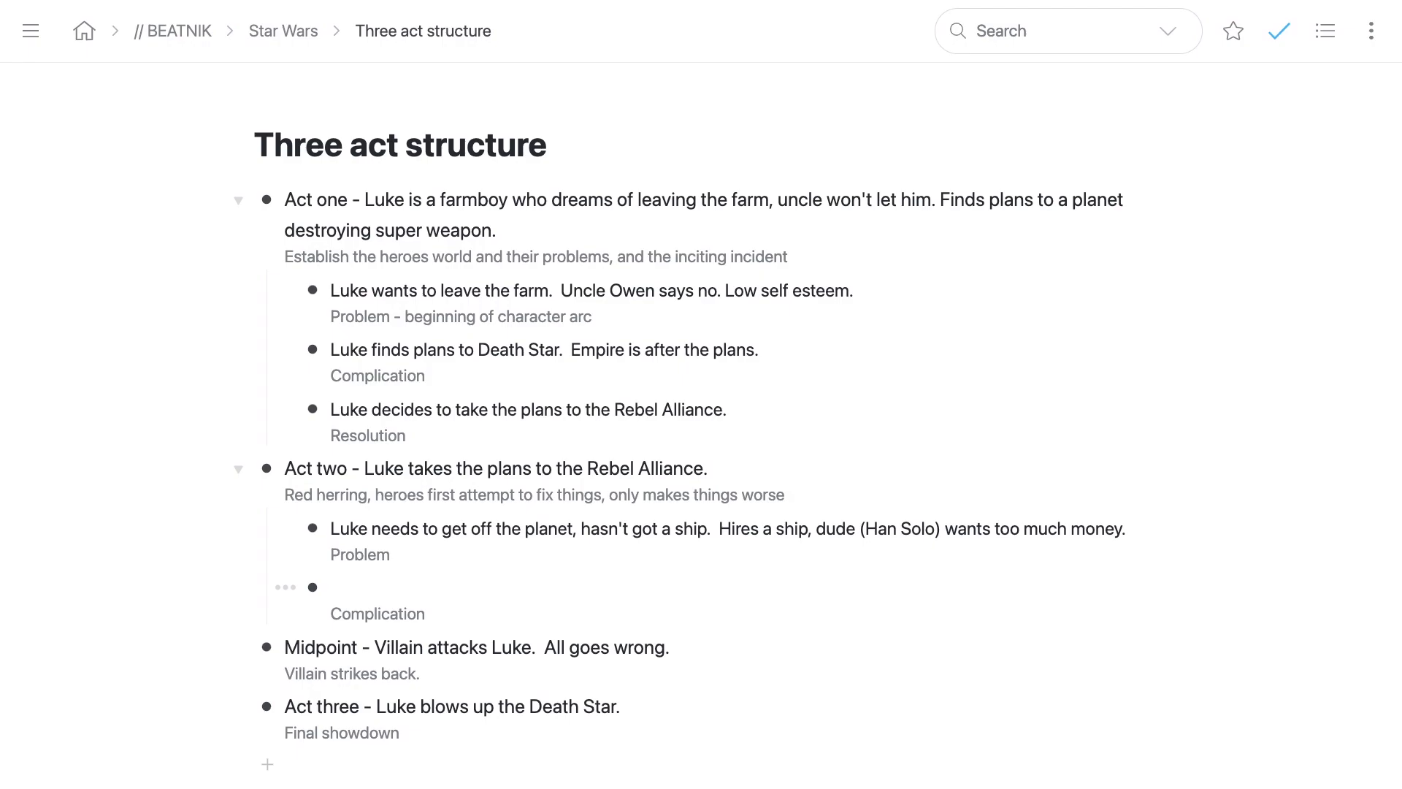
Step: Fill Act two's Complication bullet with "Luke arrives at the Rebel Planet (Alderaan), it's been blown up."
type("Luke arrives at the Revel")
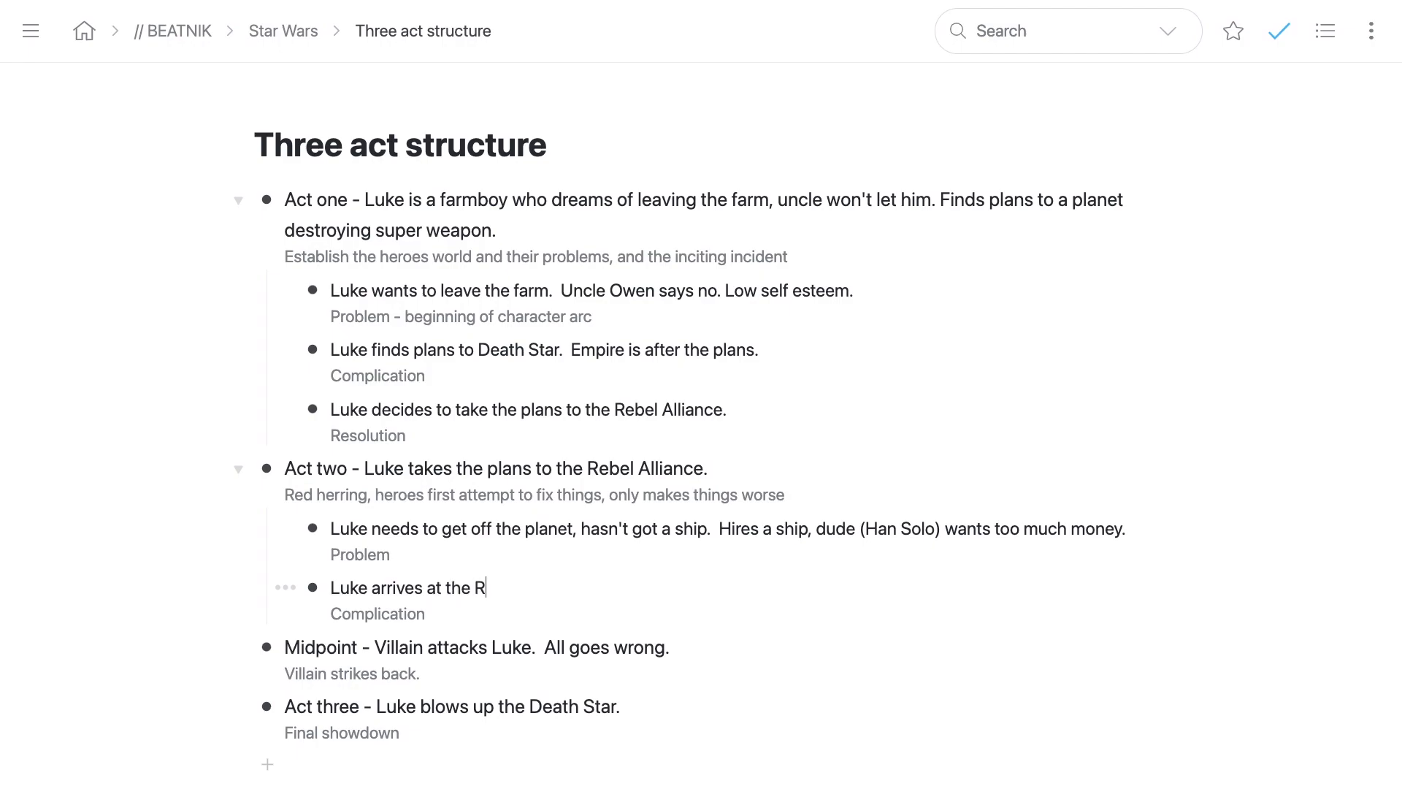
key("BackSpace")
key("BackSpace")
key("BackSpace")
type("bel Planet (al")
key("BackSpace")
key("BackSpace")
type("Alderaan)")
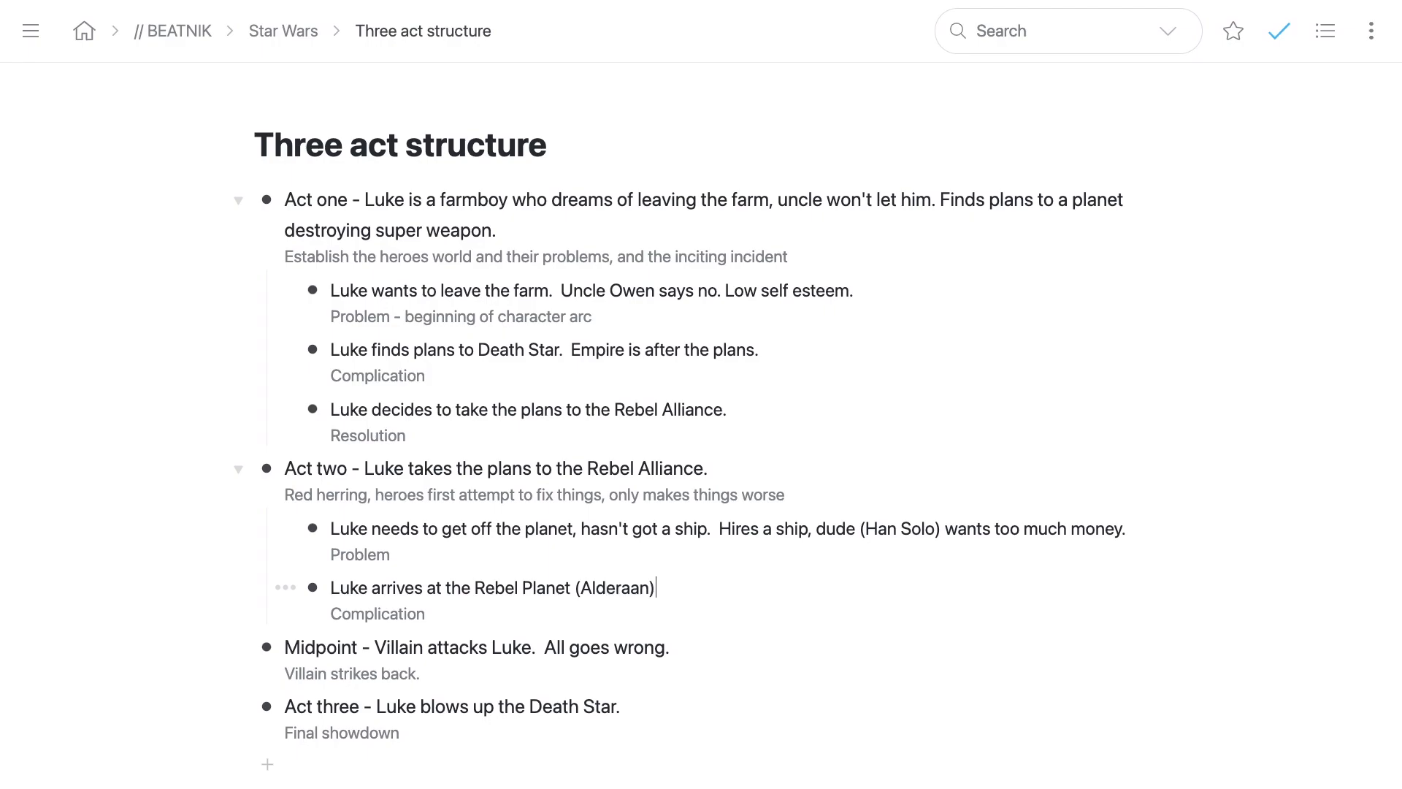
type(", it's been blown up.")
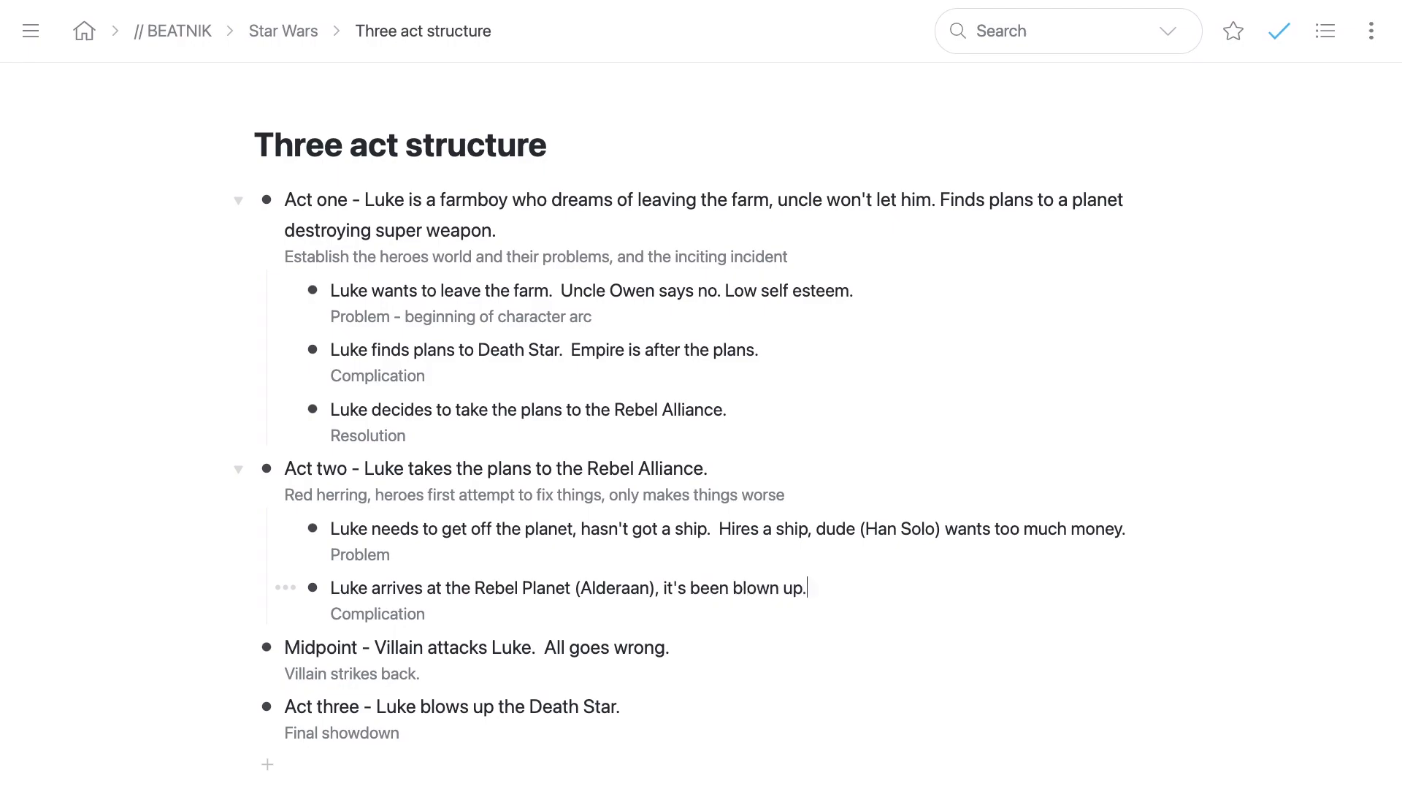
Step: Add a third bullet under Act two with blank text and the note "Resolution"
key("Return")
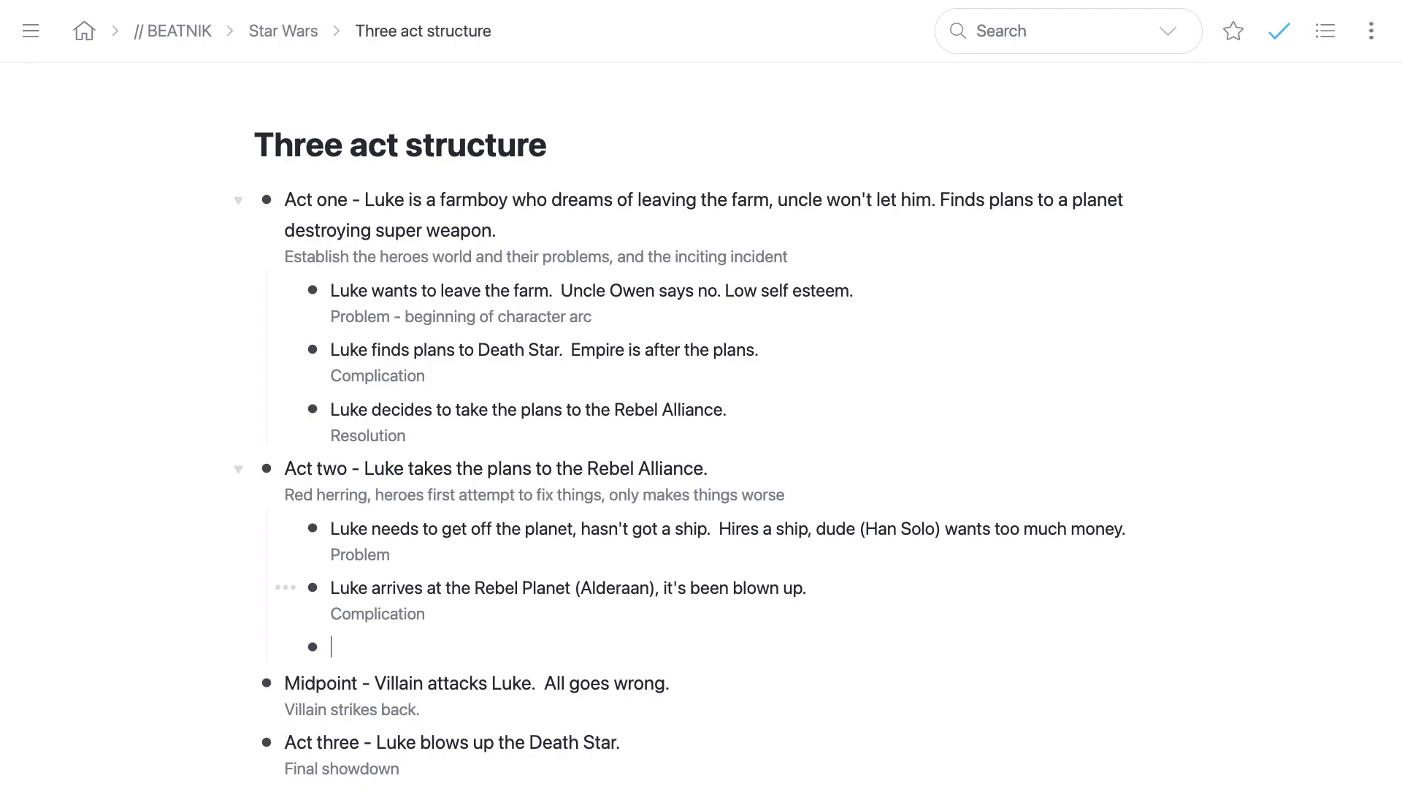
key("shift+Return")
type("Resolution")
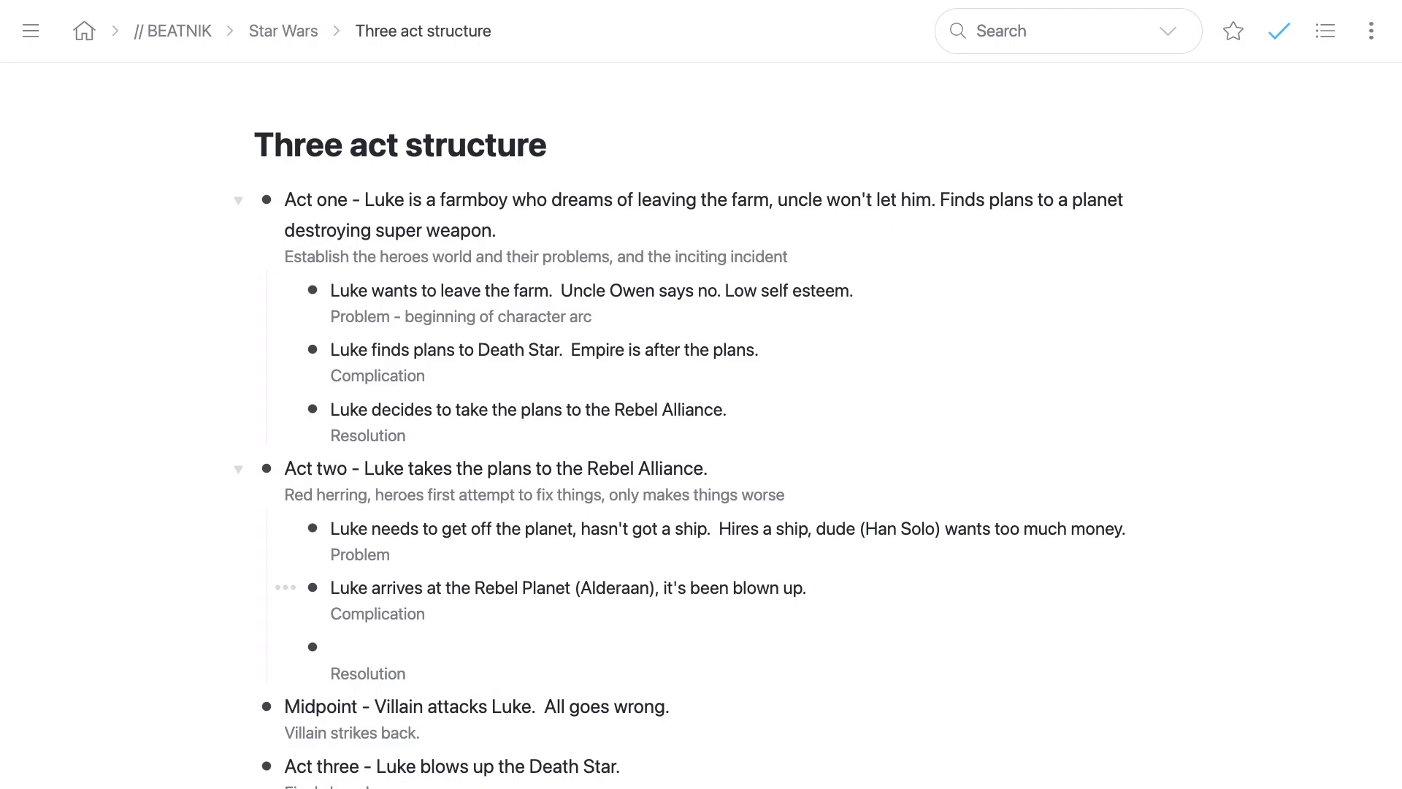
Step: Extend Act two's Complication bullet with "Starts getting sucked aboard the Death Star."
type("Starts getting suc")
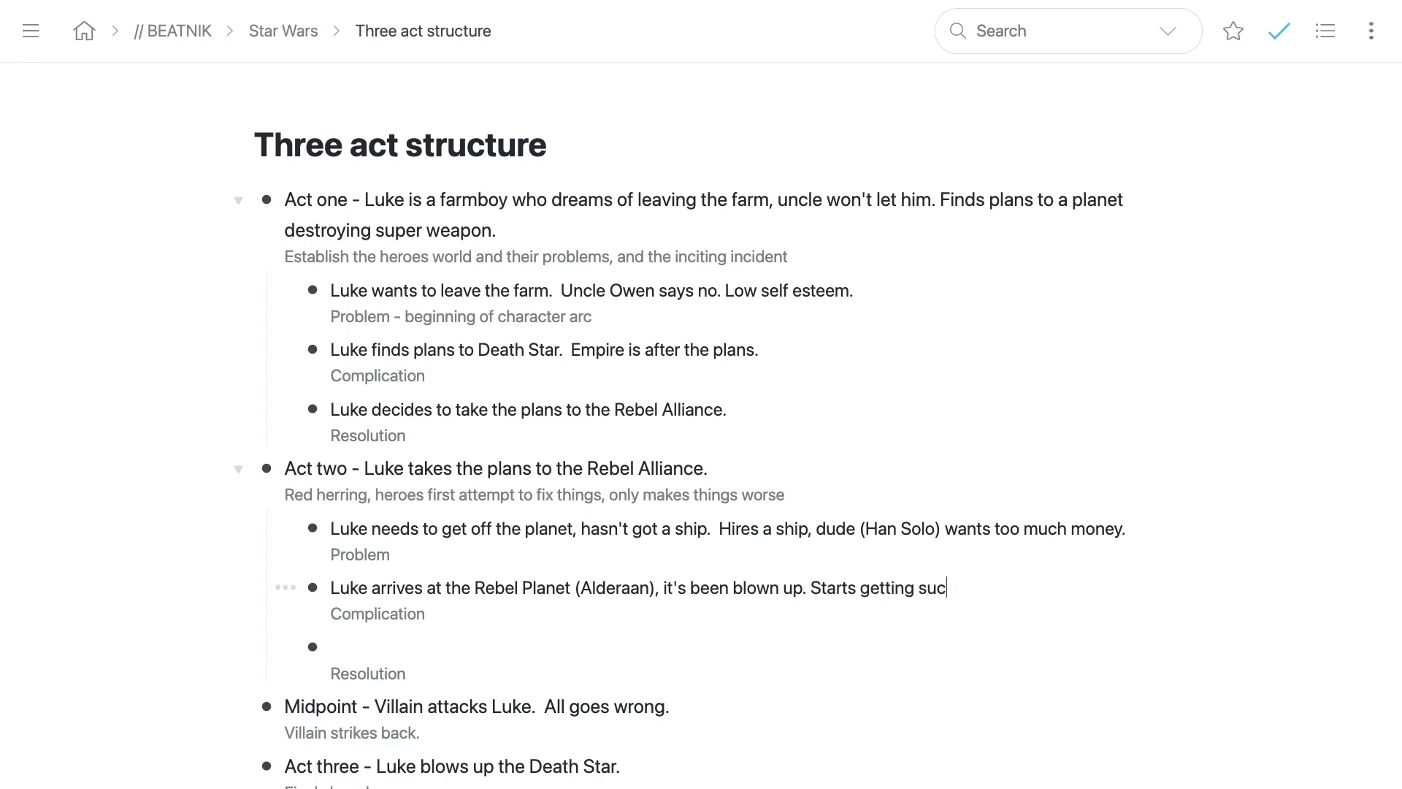
type("ked aboard the")
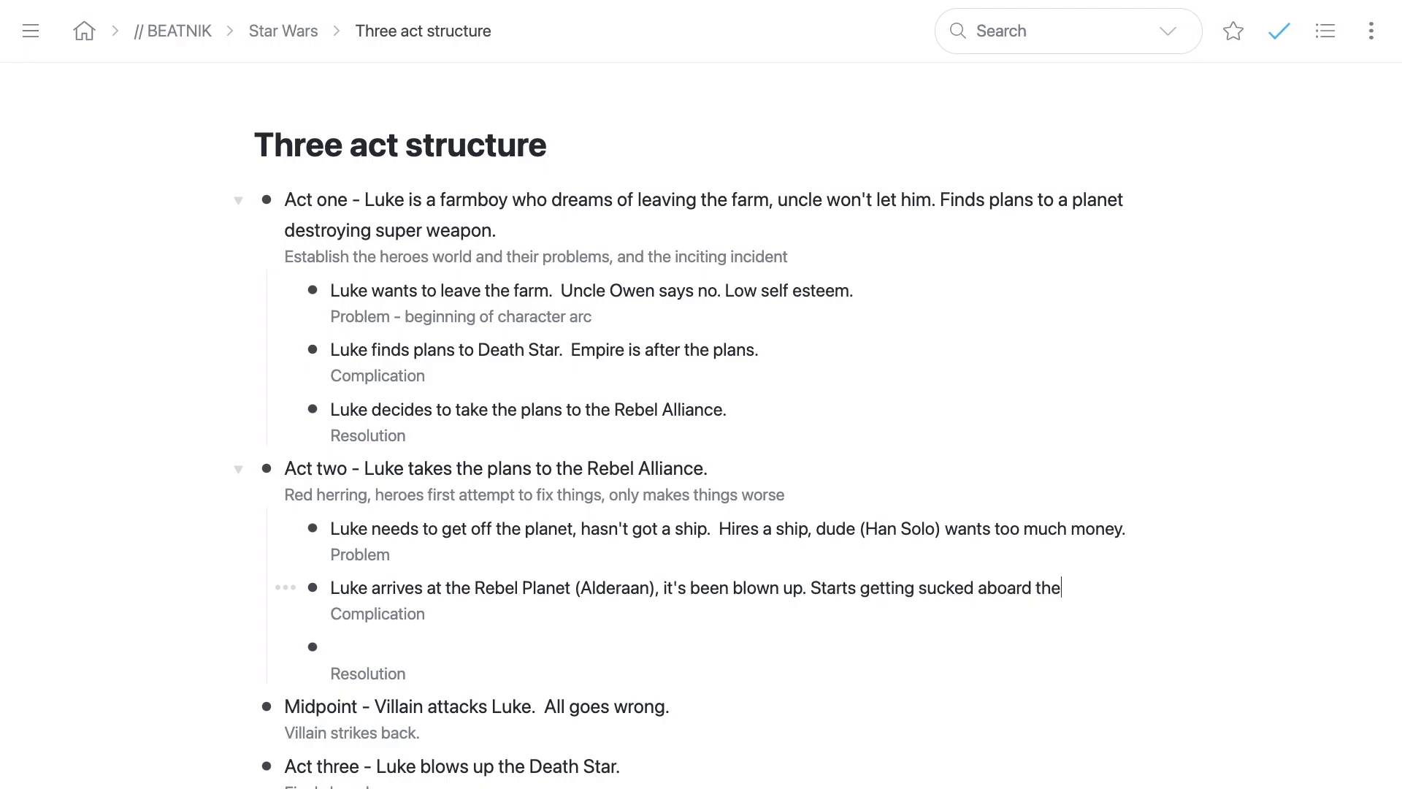
type(" Death Star.")
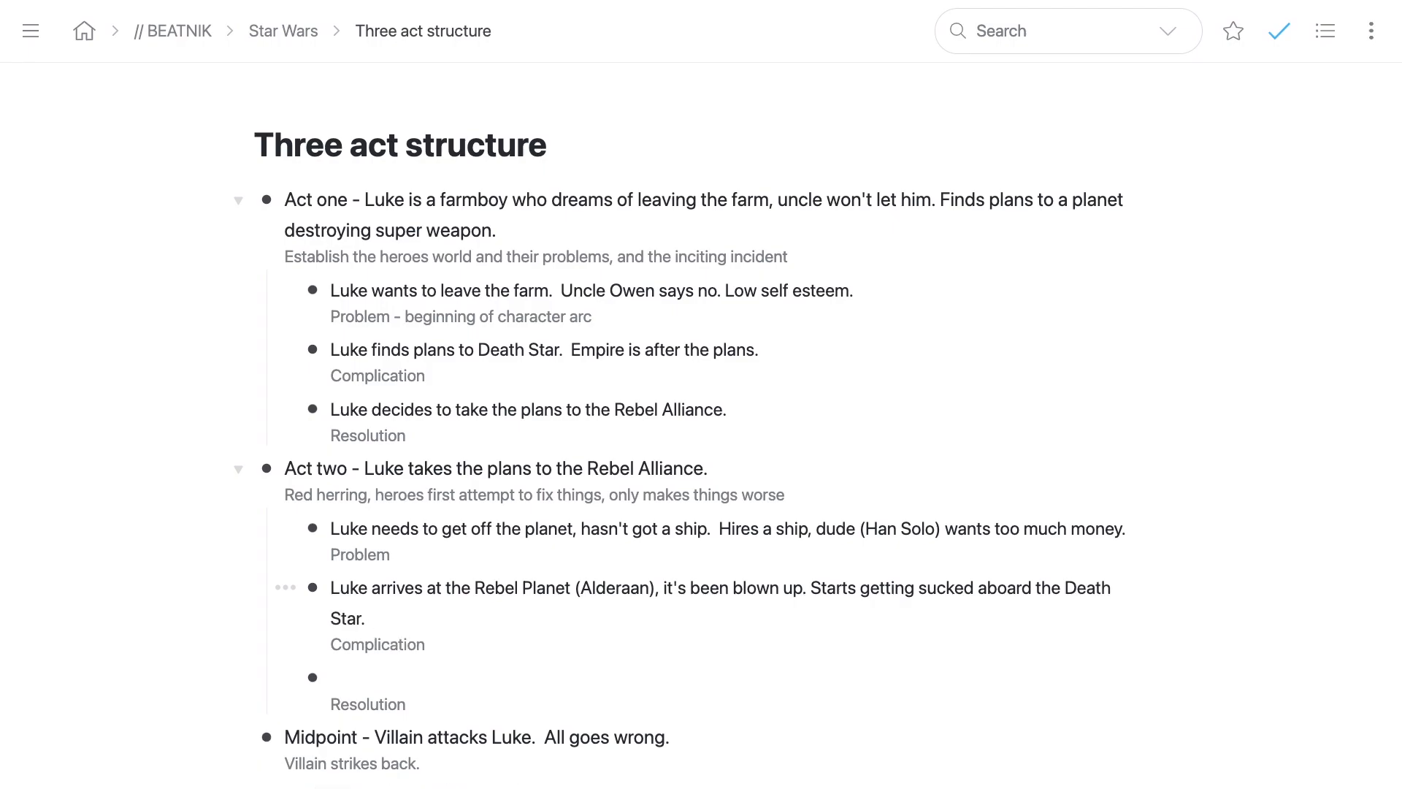
scroll(513, 445, "down", 4)
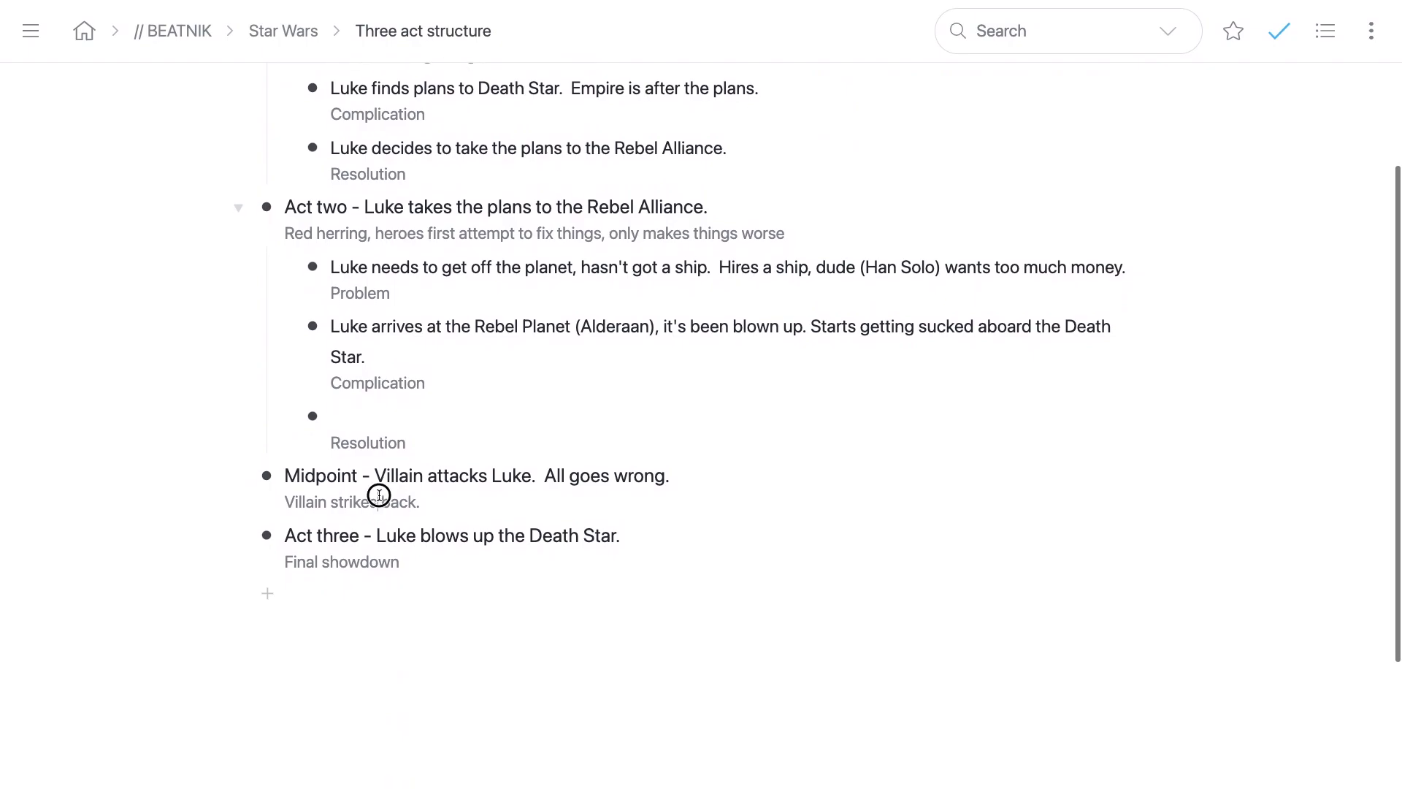
left_click_drag(337, 475, 464, 504)
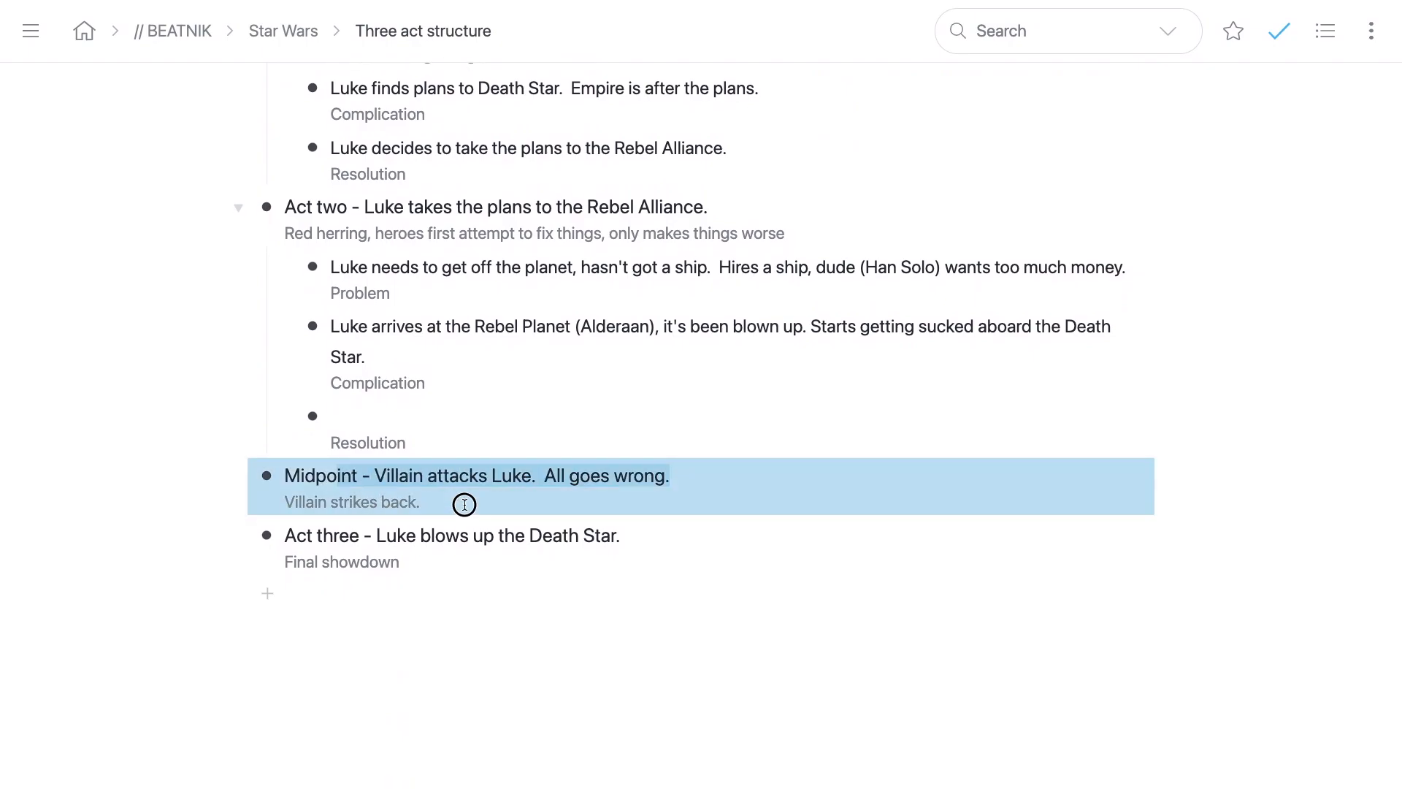
left_click(448, 488)
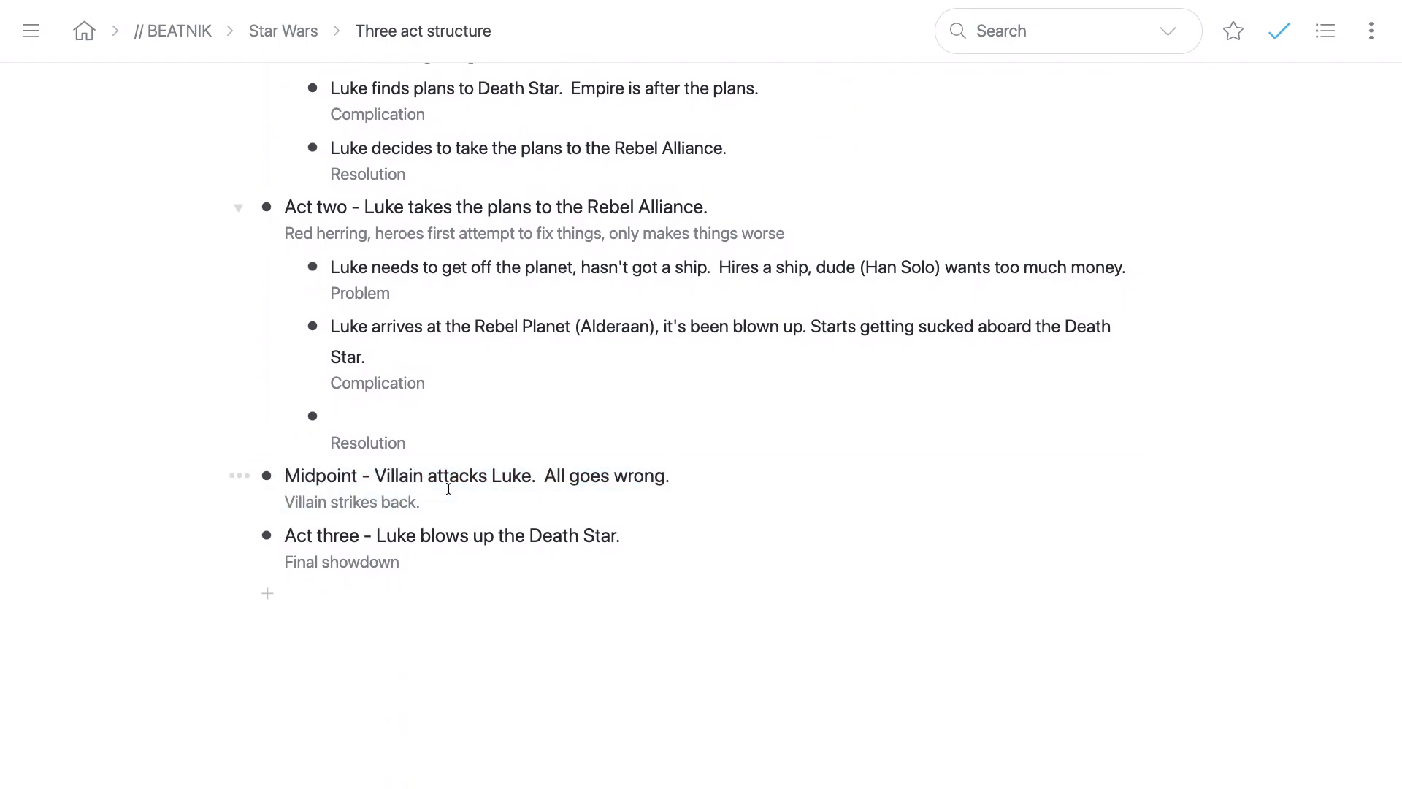
left_click_drag(327, 478, 558, 498)
left_click(536, 486)
Step: Fill Act two's Resolution bullet with "Han Solo says, we just gotta go with it. We can't fight the Tractor beam."
scroll(511, 473, "up", 1)
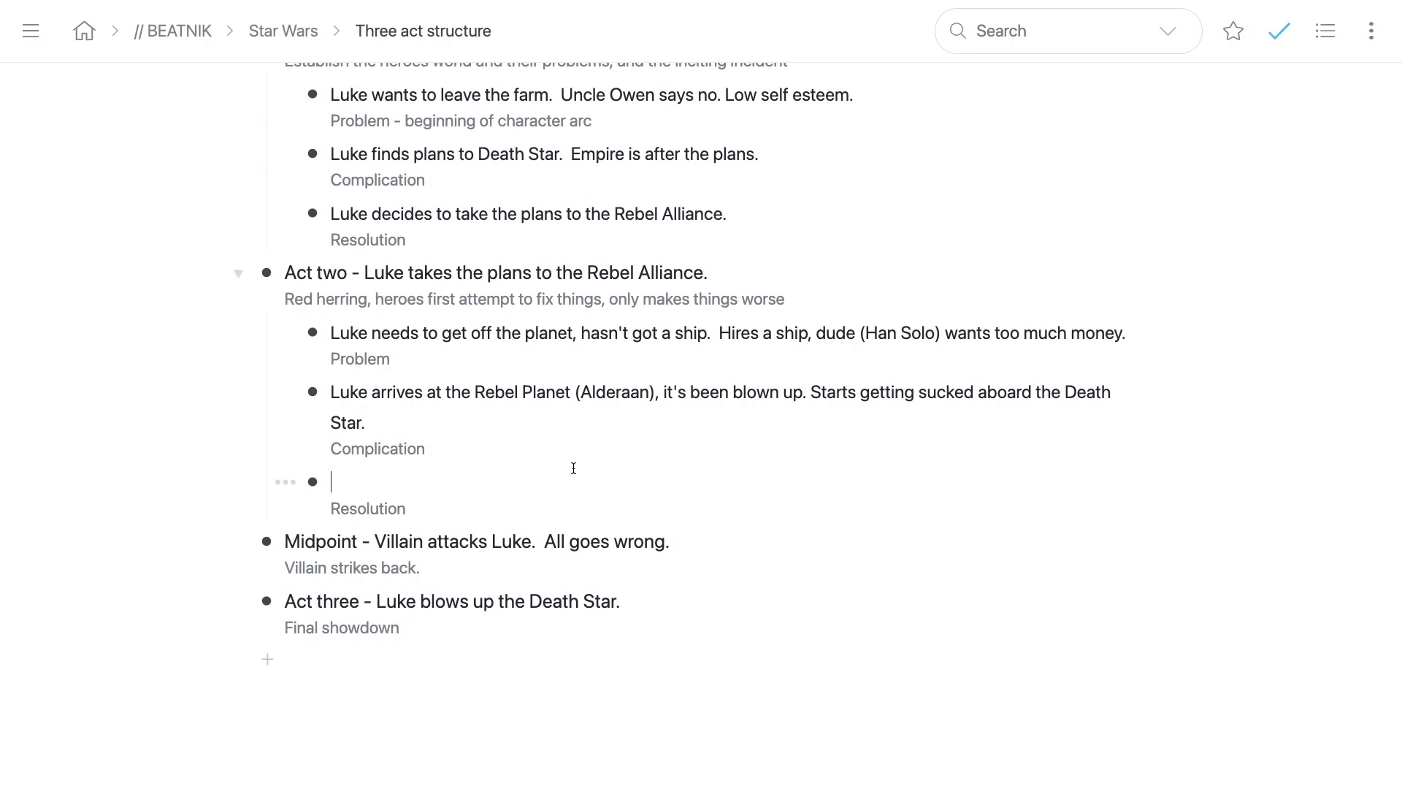
type("Han Solo says, we just gotta go with it. We can")
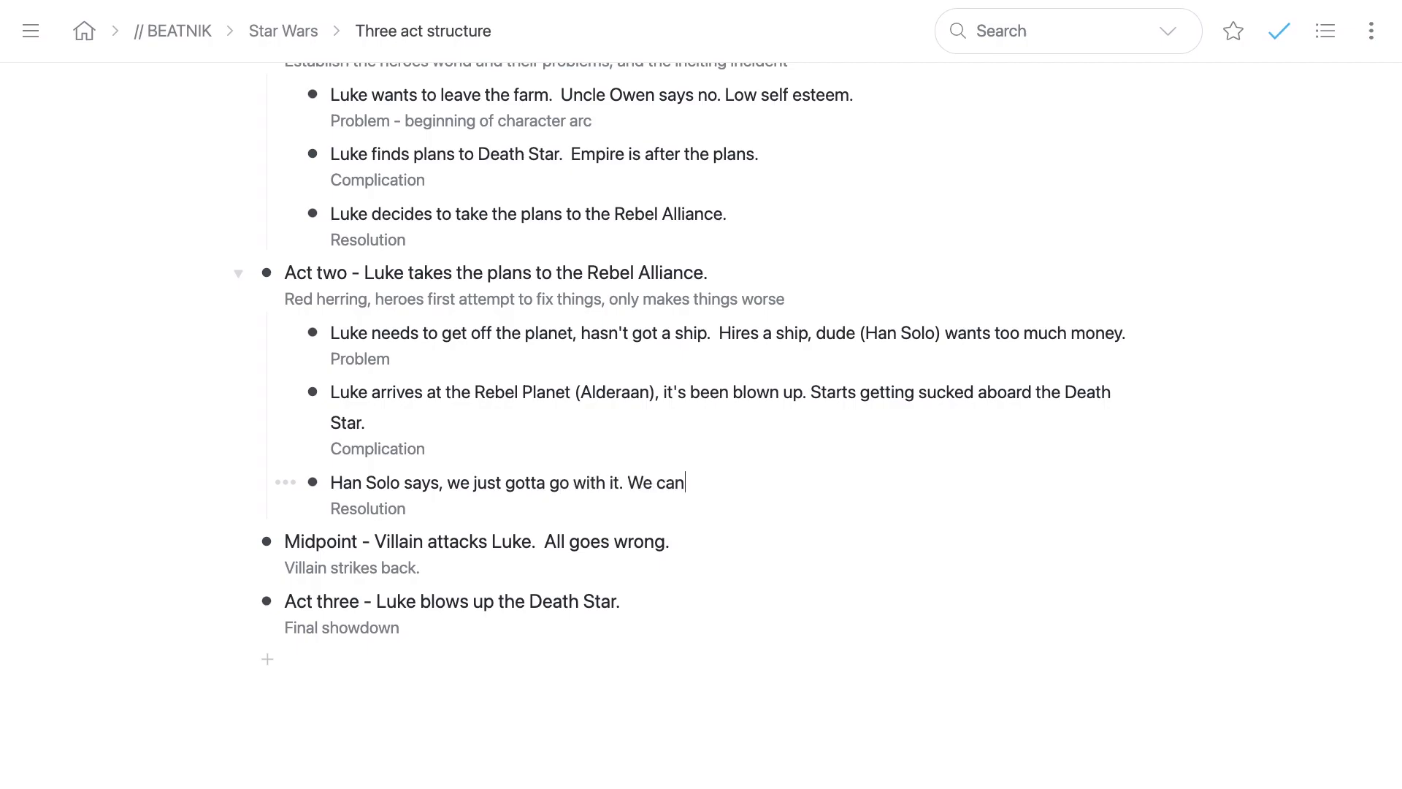
type("'t fight the Tractor beam.")
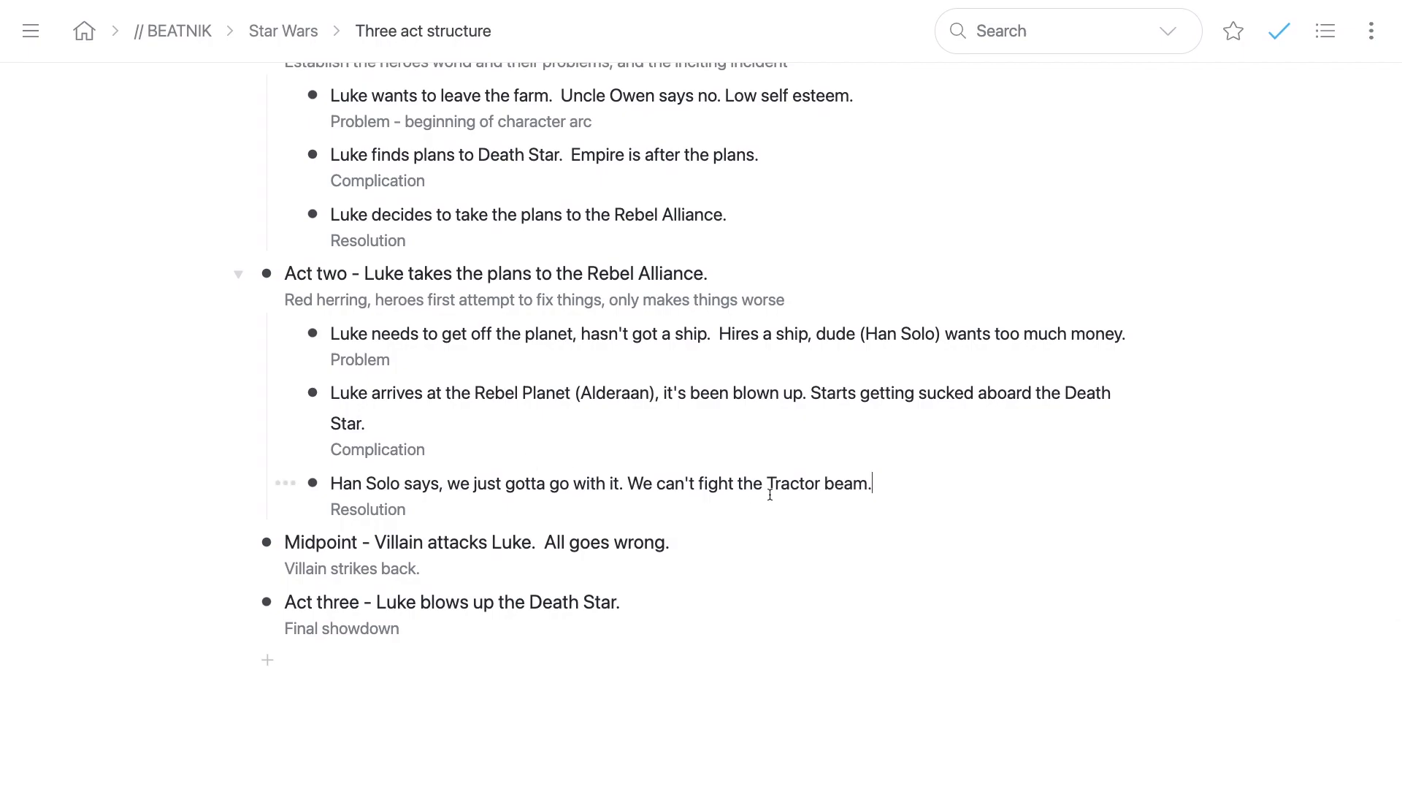
left_click_drag(773, 489, 877, 485)
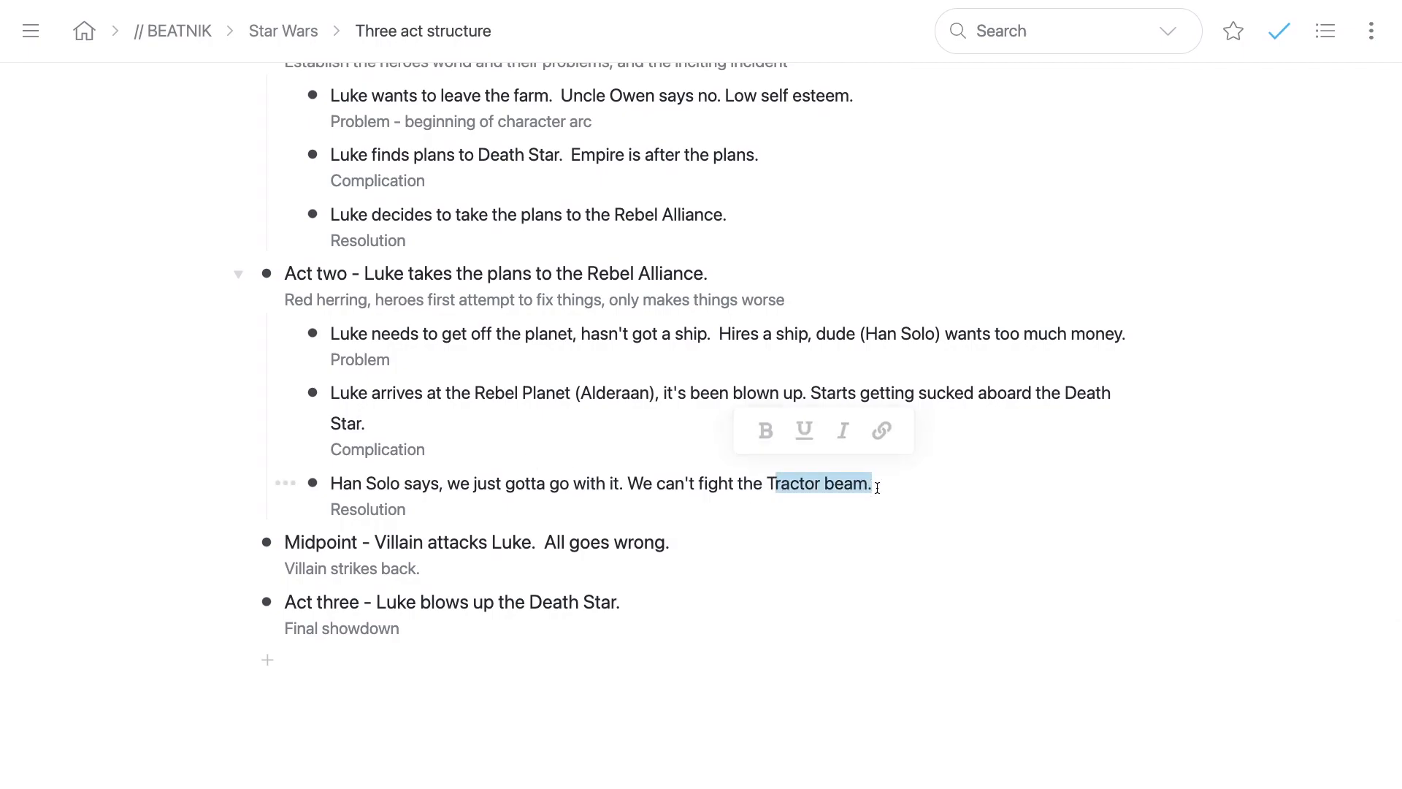
left_click(738, 484)
scroll(713, 483, "up", 5)
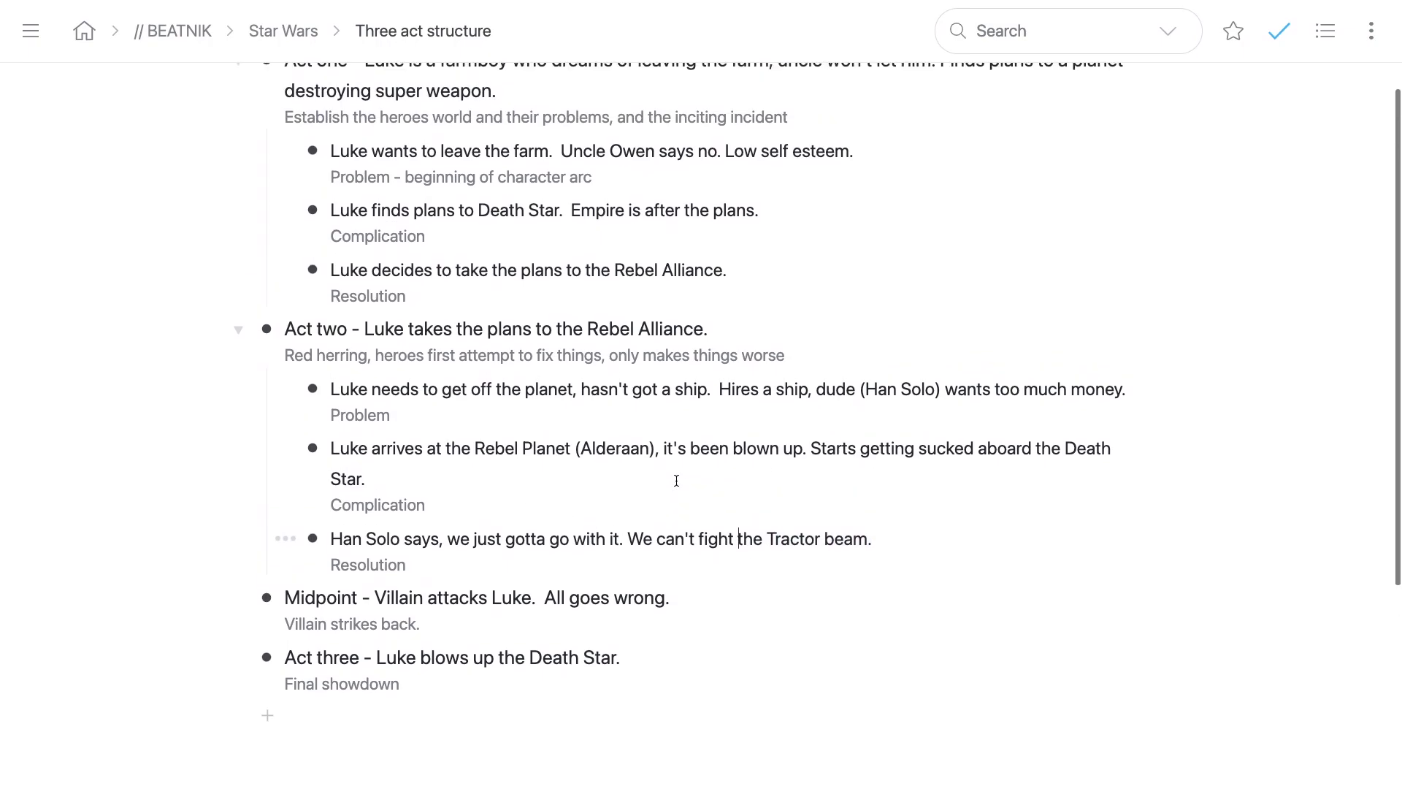
scroll(676, 481, "down", 1)
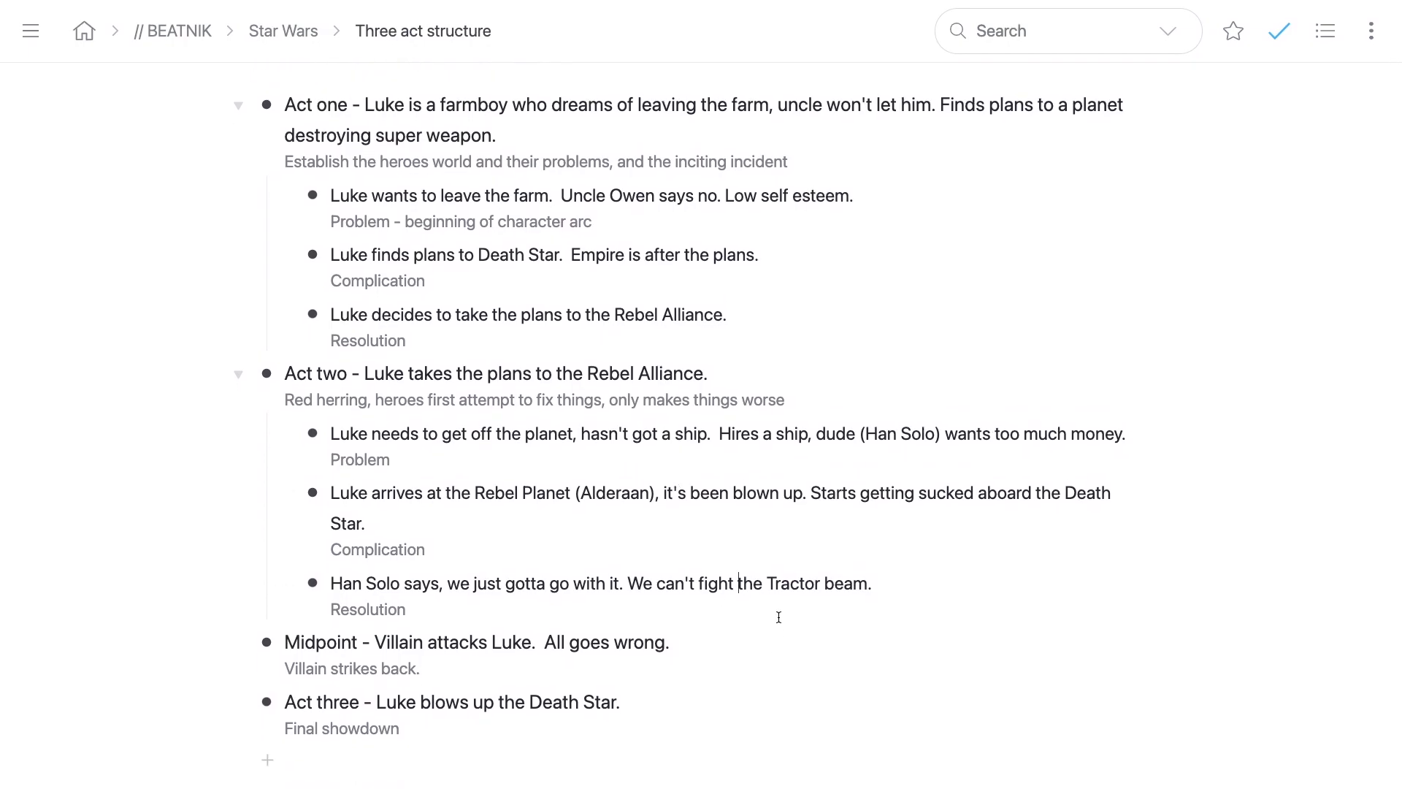
left_click(884, 589)
scroll(884, 589, "up", 1)
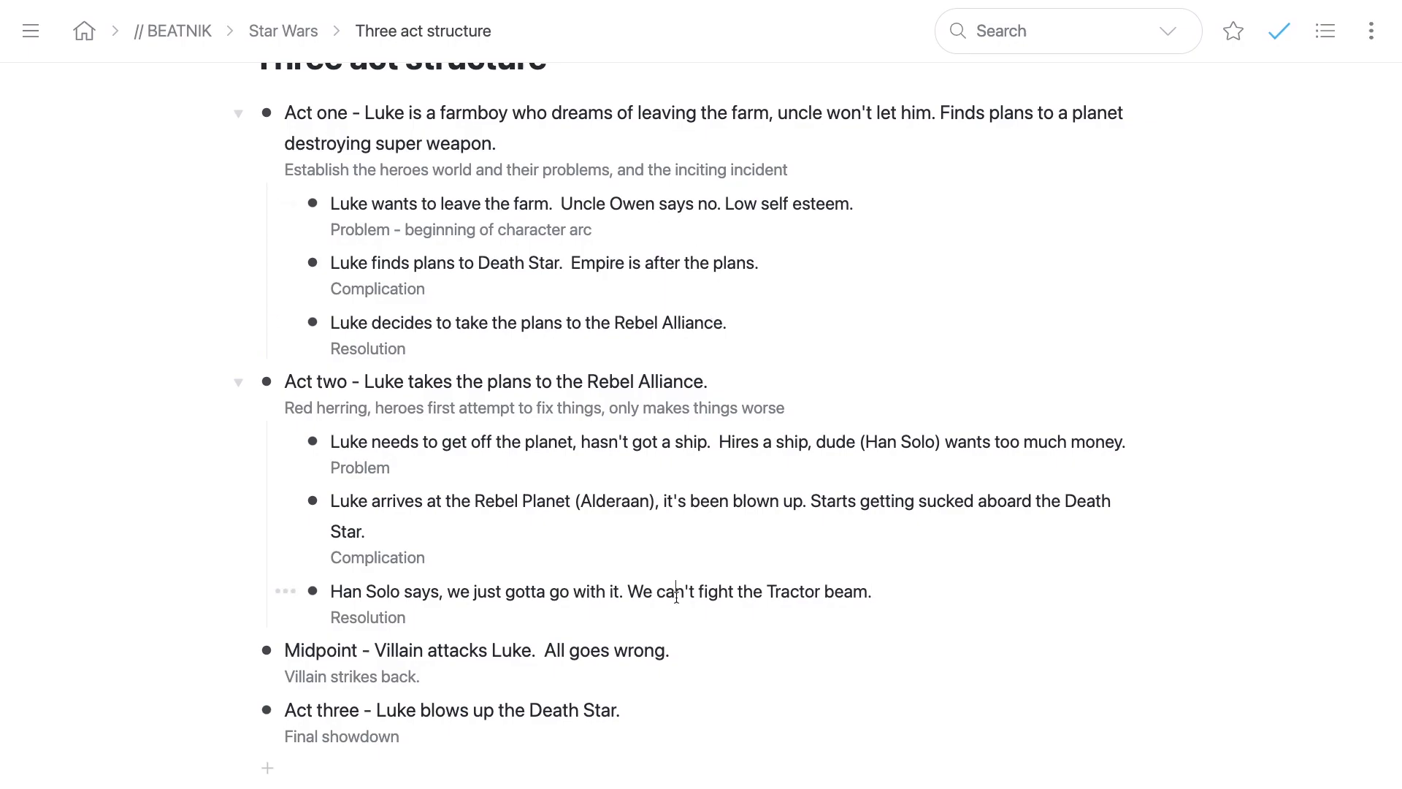
scroll(559, 515, "down", 2)
scroll(558, 515, "up", 1)
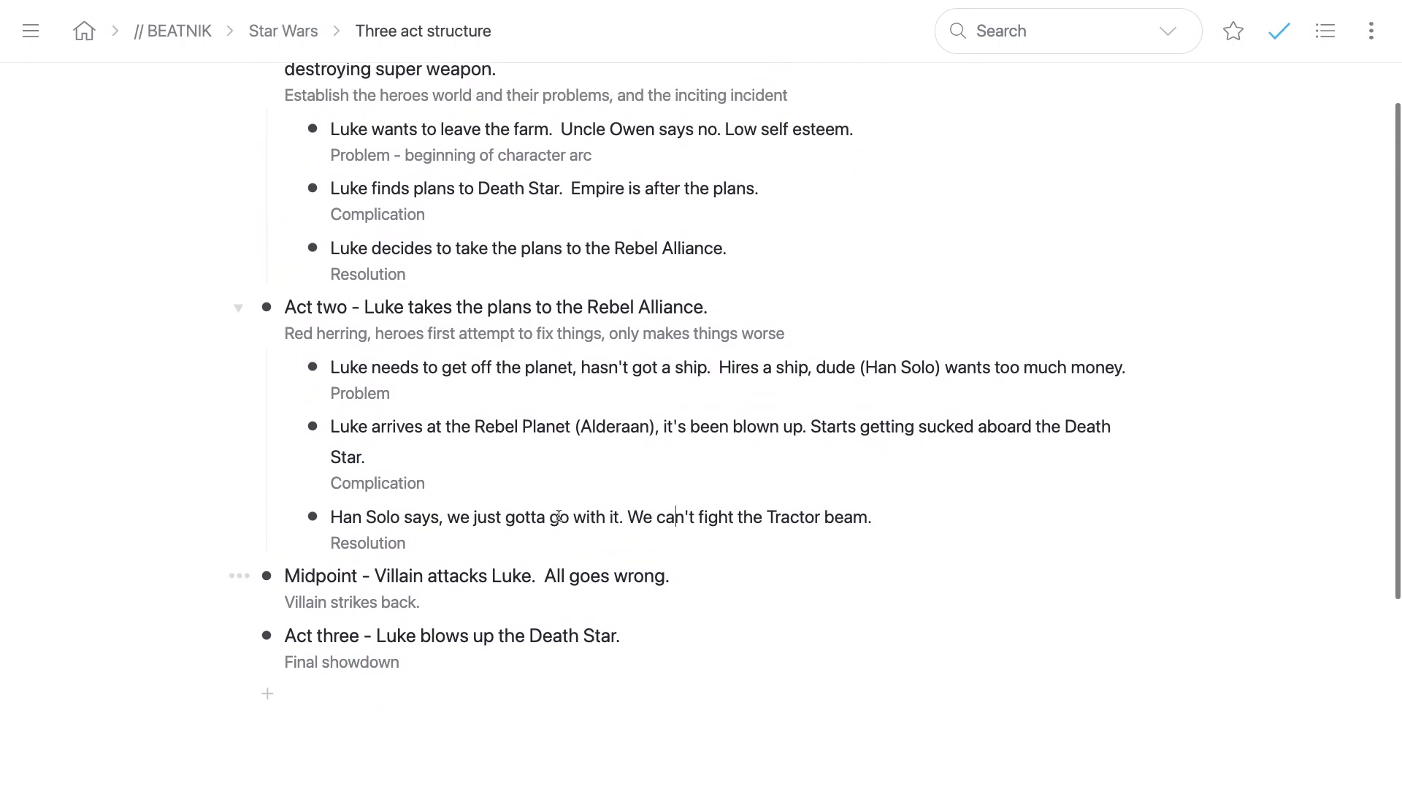
Step: Add an empty sub-bullet under the Midpoint bullet and zoom into Midpoint as its own page
left_click(706, 591)
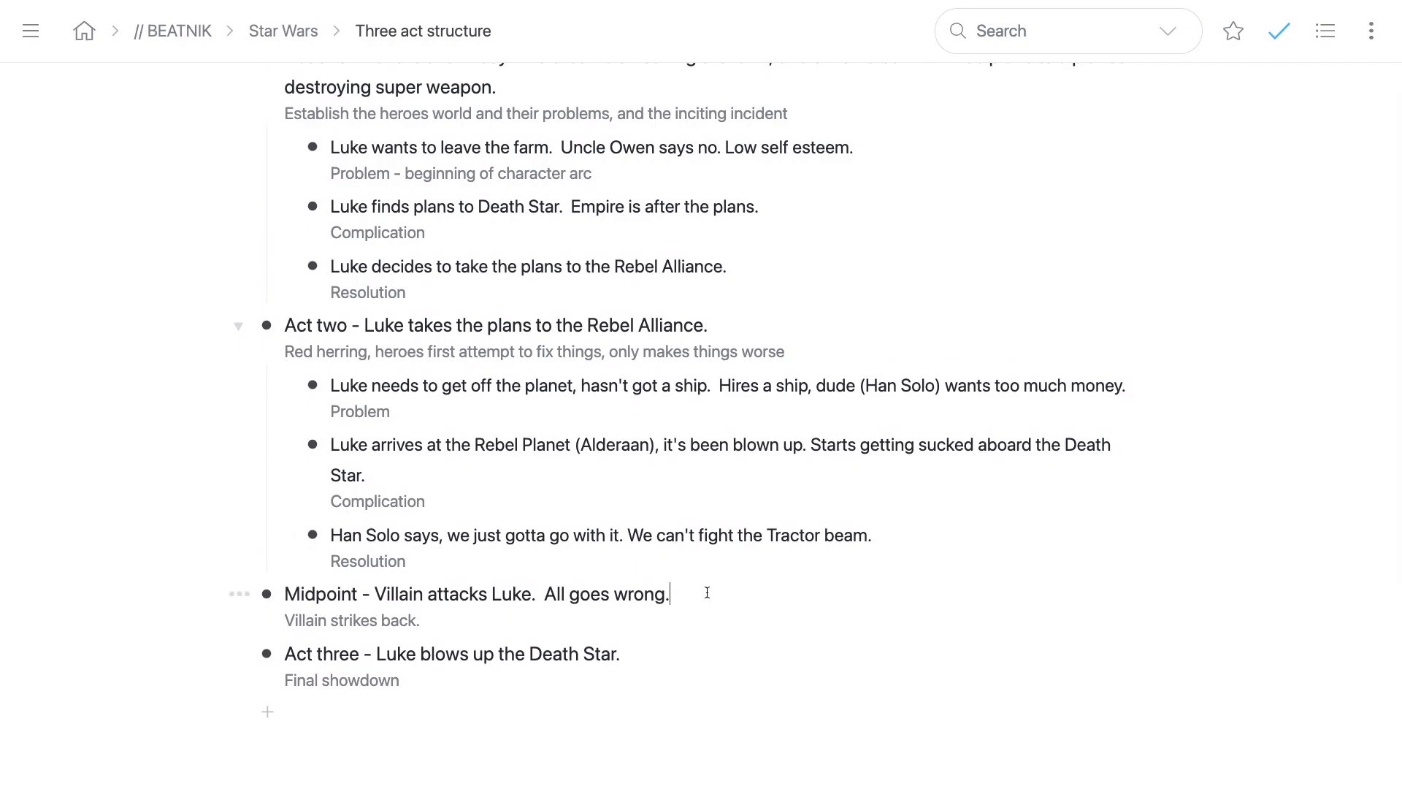
key("Return")
key("Tab")
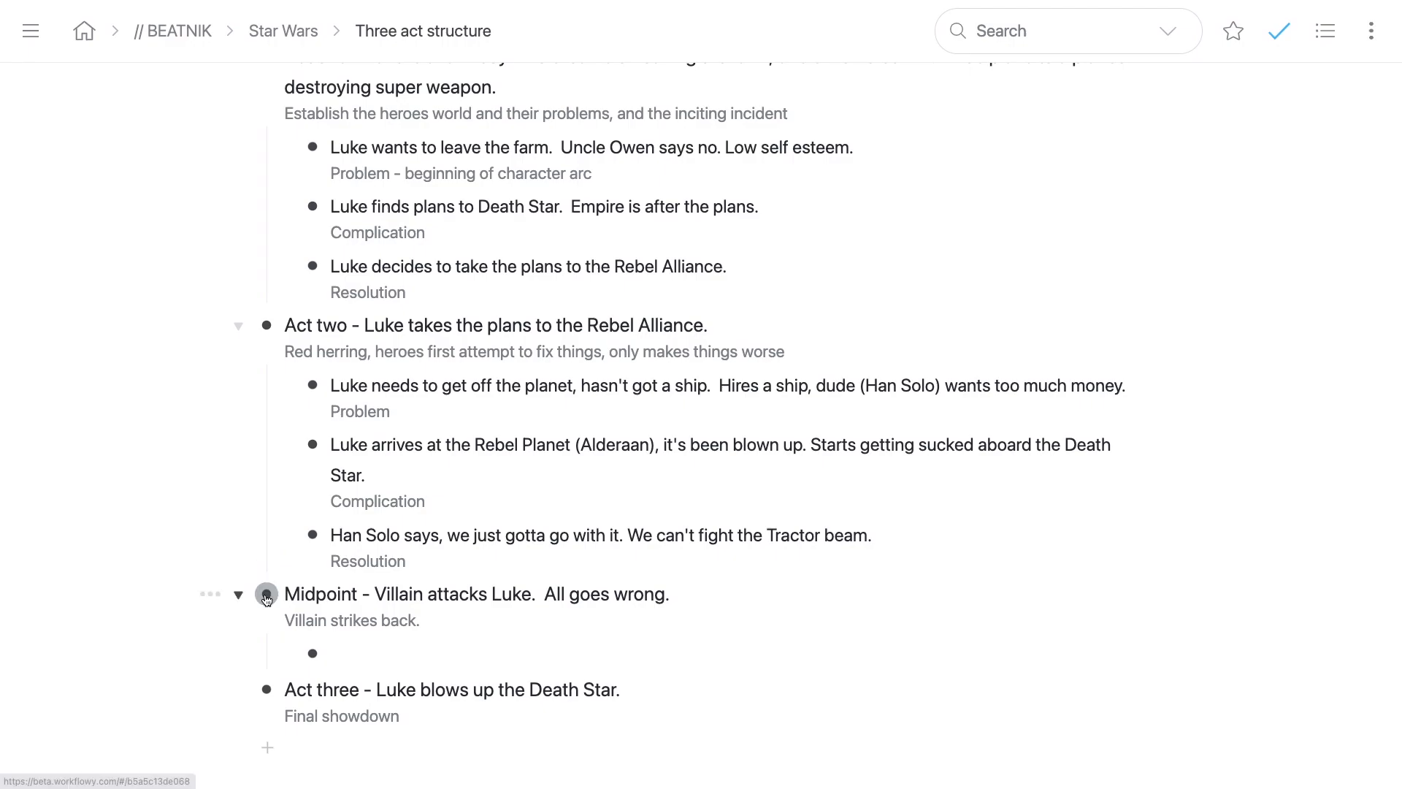
scroll(266, 599, "down", 1)
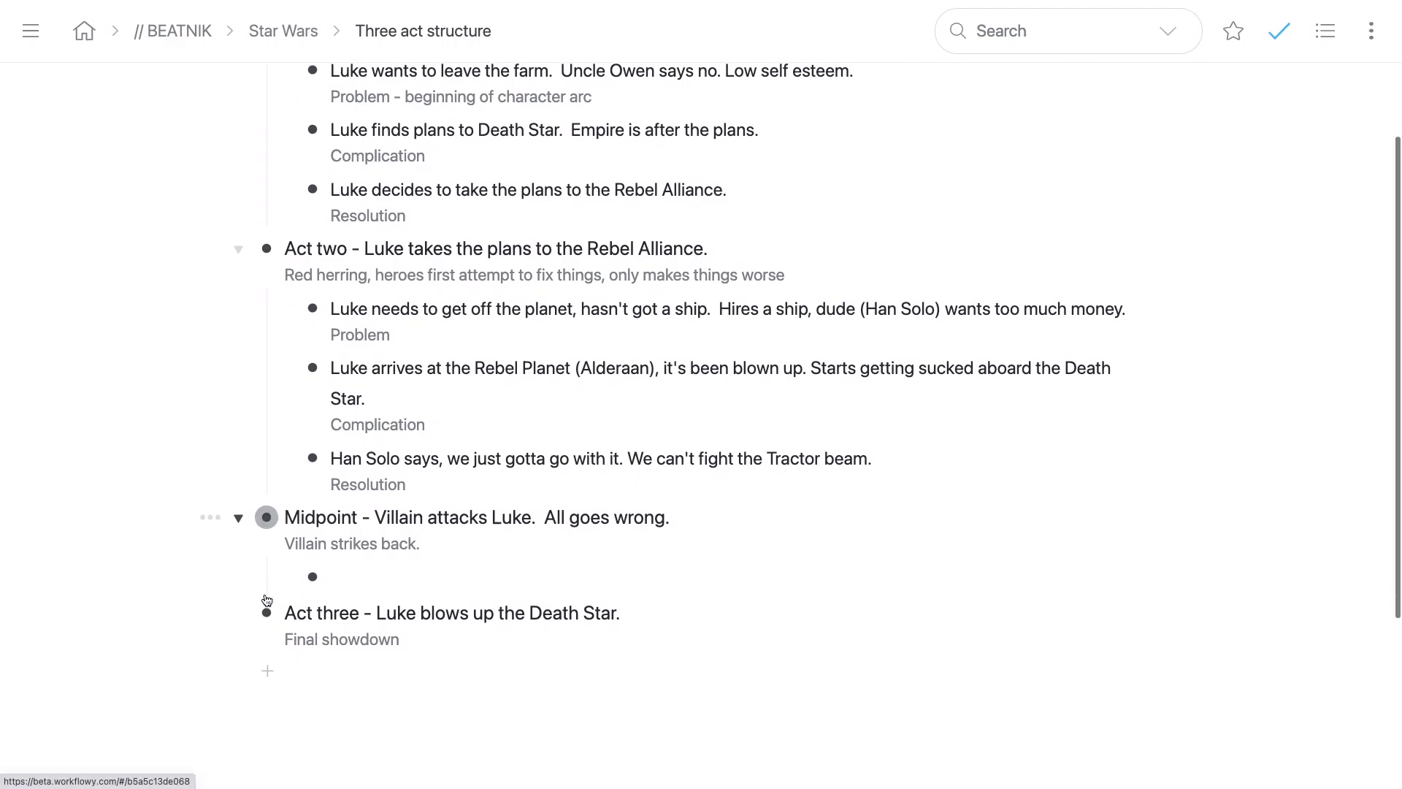
left_click(266, 511)
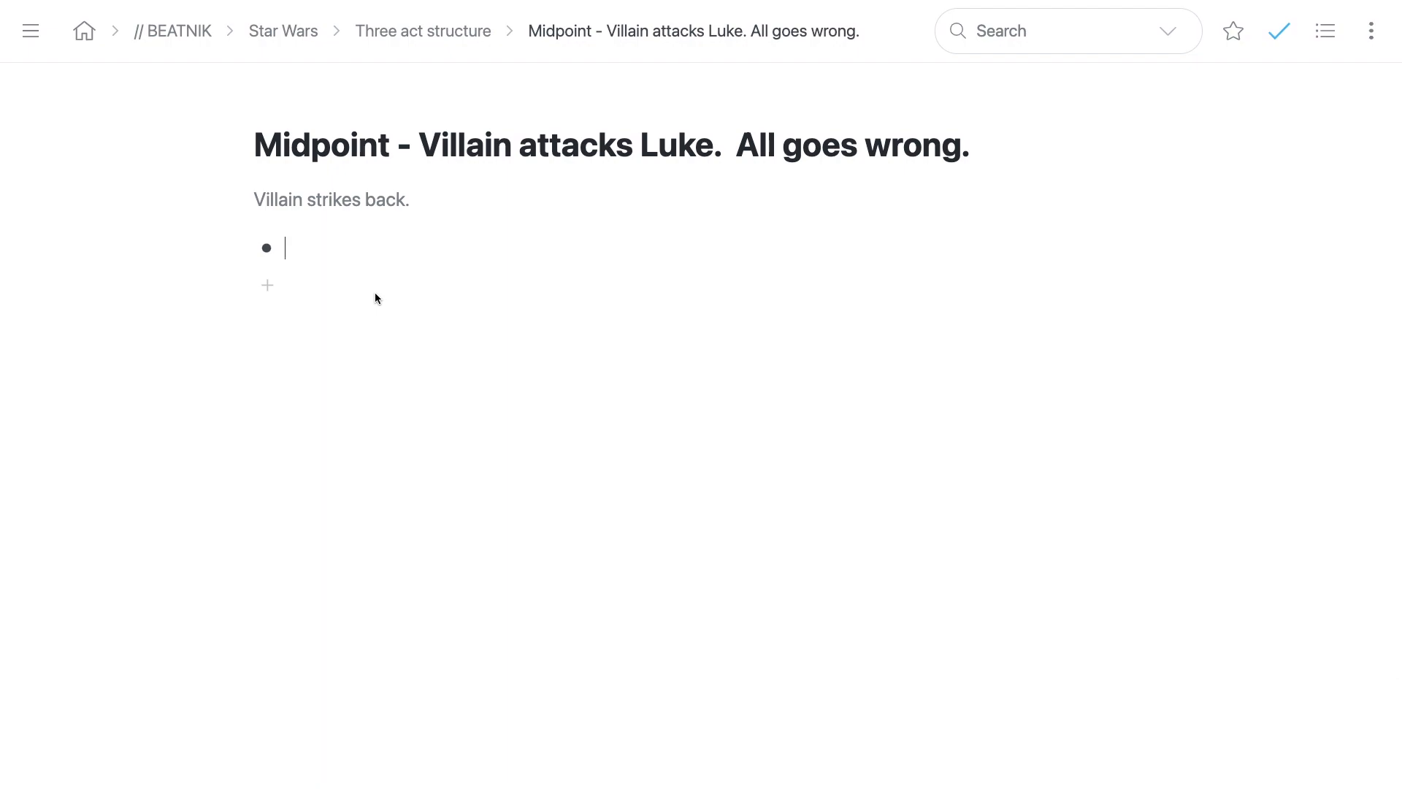
Step: Set up three blank Midpoint bullets carrying the notes "Problem", "Complication" and "Resolution"
key("shift+Return")
type("Problem")
key("Return")
key("shift+Return")
type("Complication")
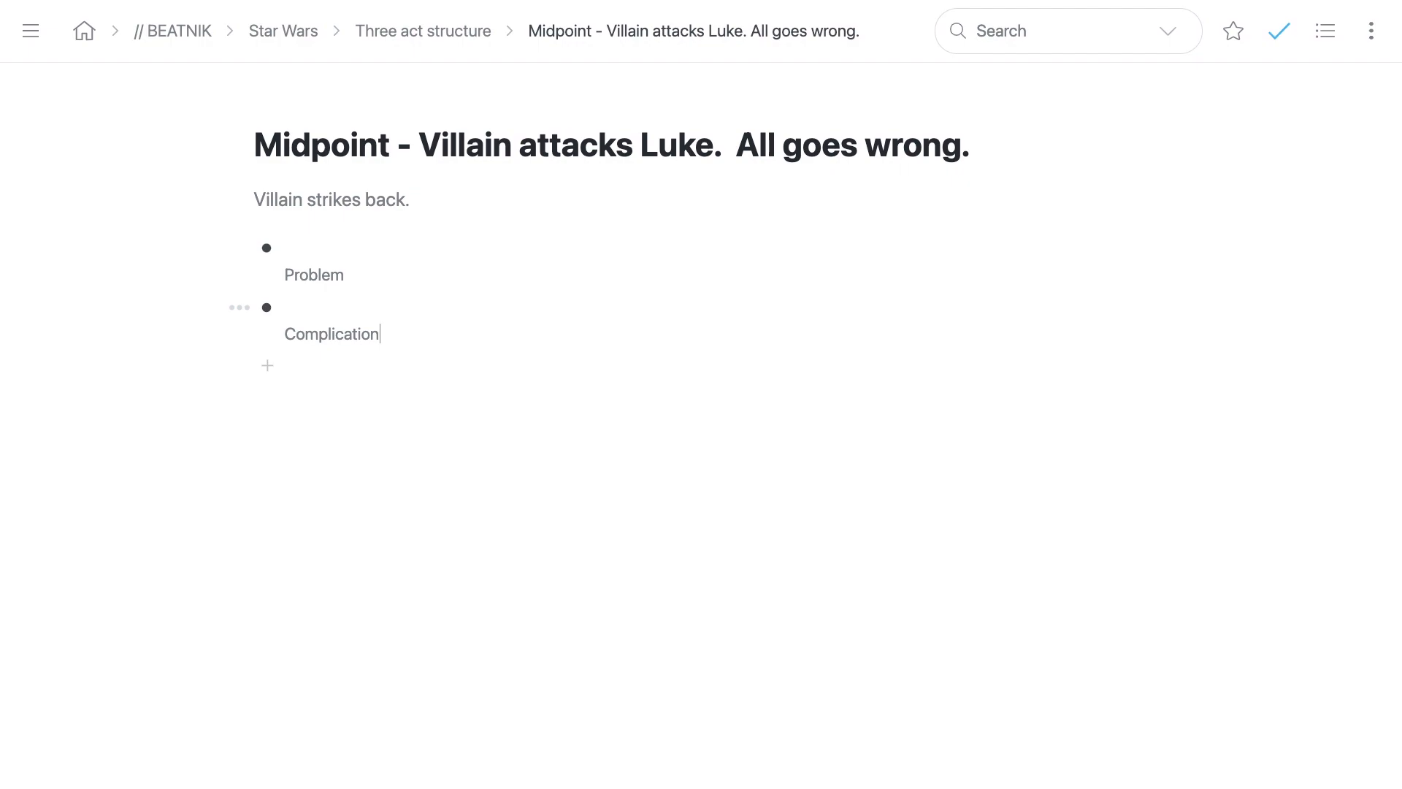
key("Return")
key("shift+Return")
type("Resolution")
Step: Fill the Midpoint's Problem bullet with "We're stuck on the Death Star. Send someone to turn off the tractor beams."
type("We're st")
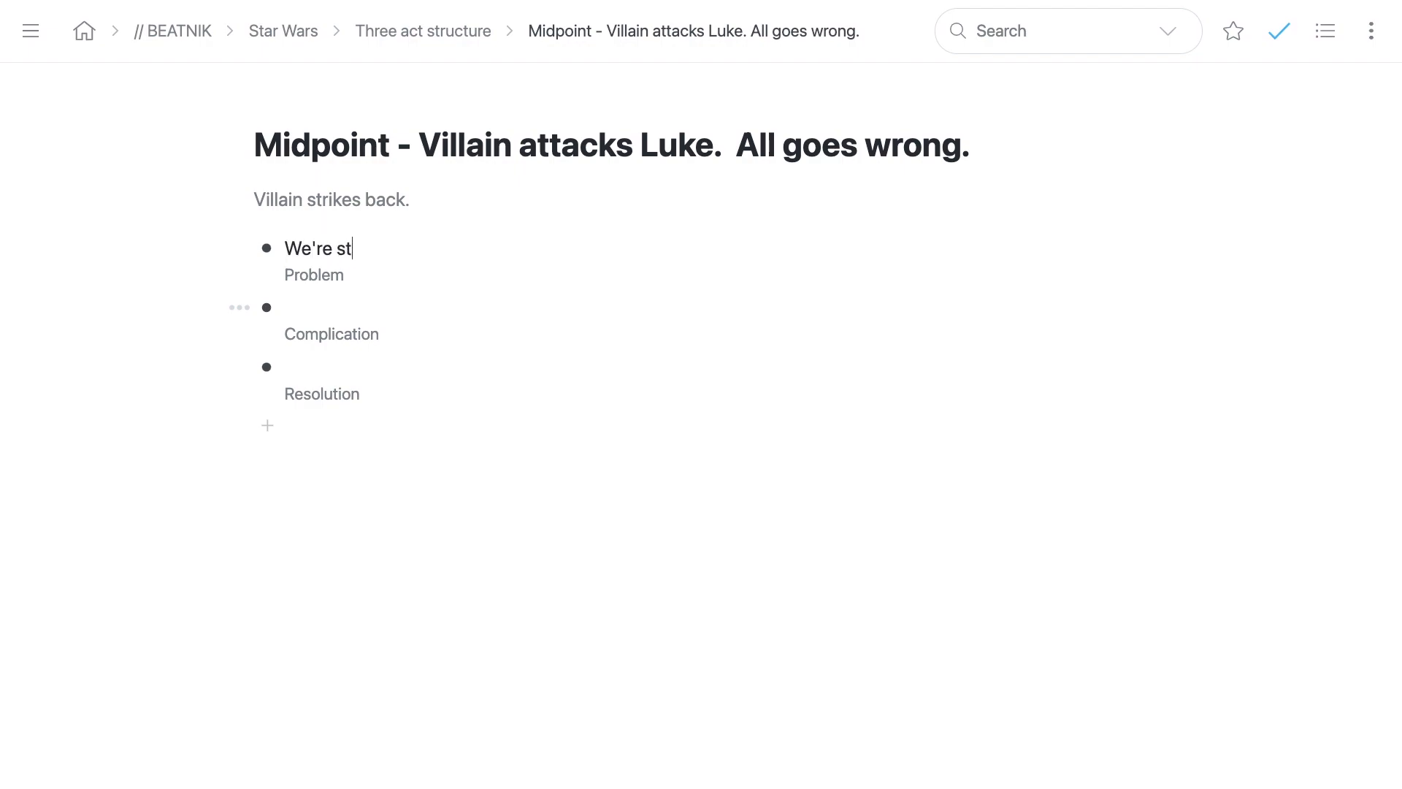
type("uck on the De")
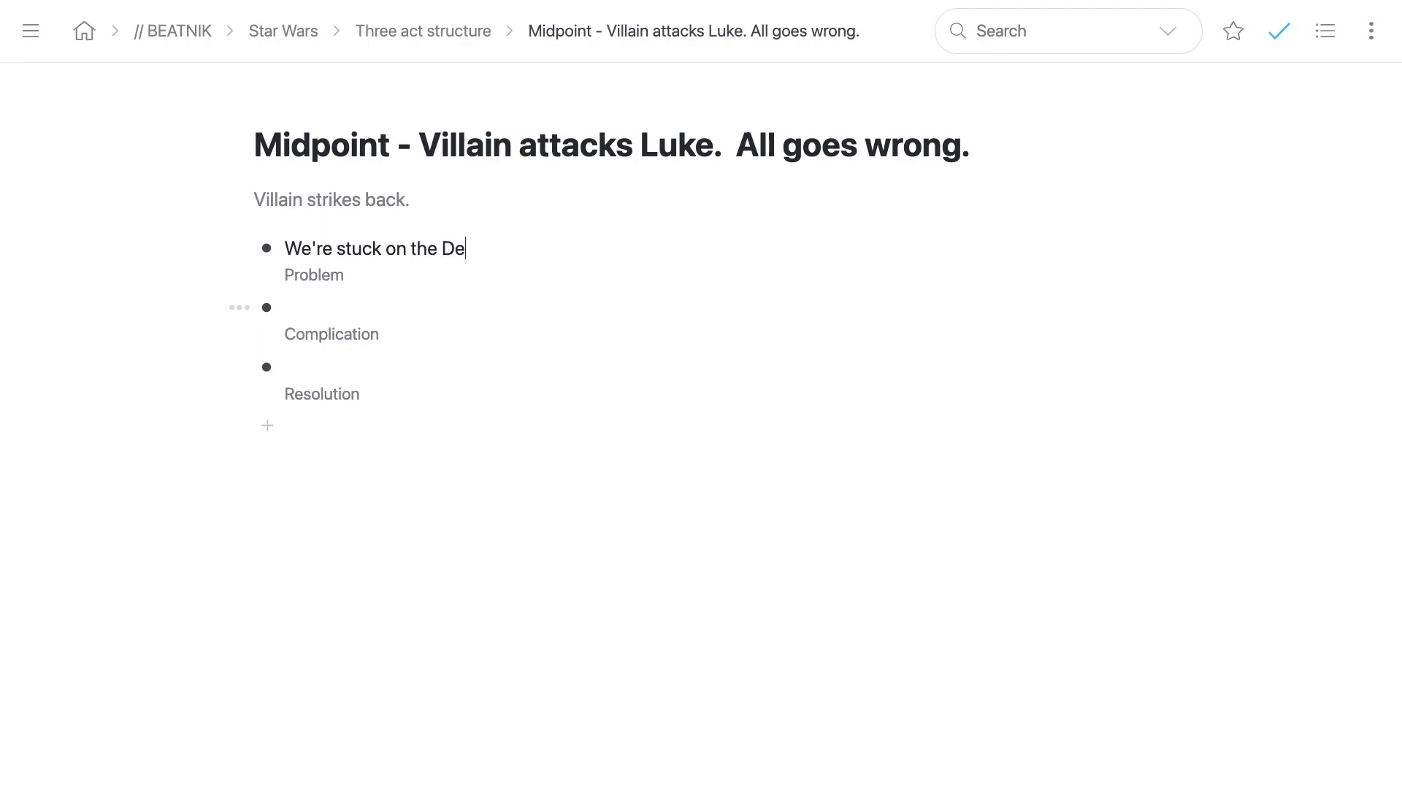
type("ath Star.")
type("Turn of")
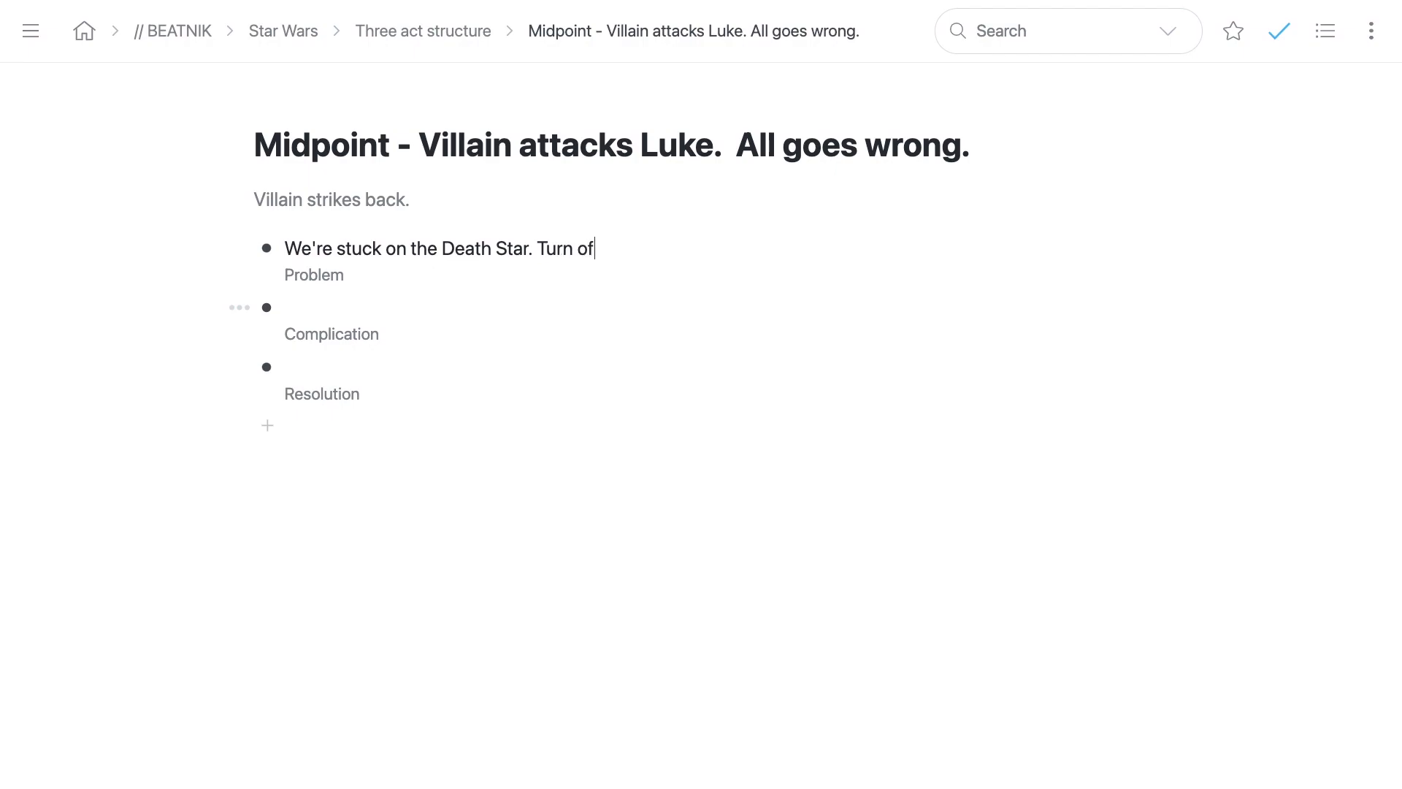
type("f the tractor beams.")
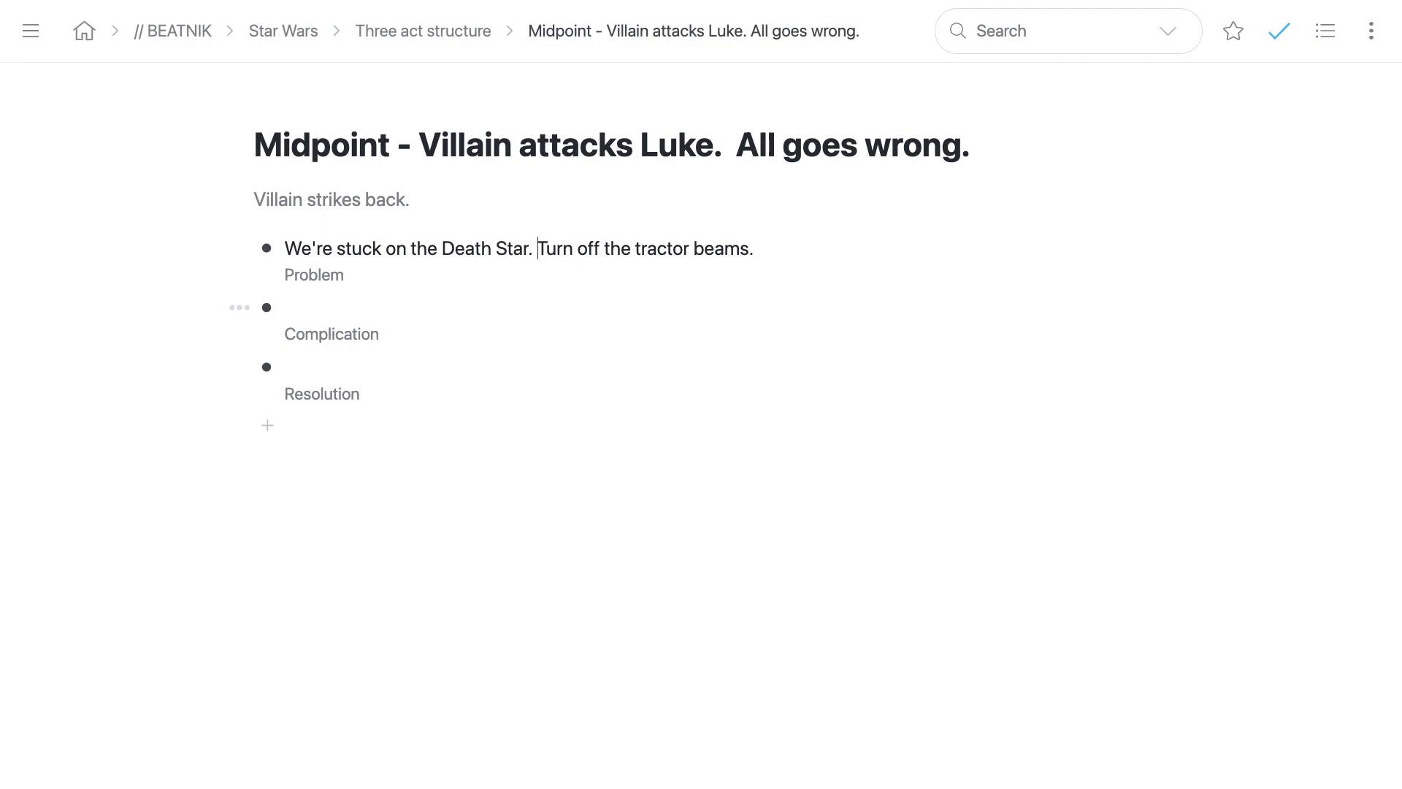
type("Send someo")
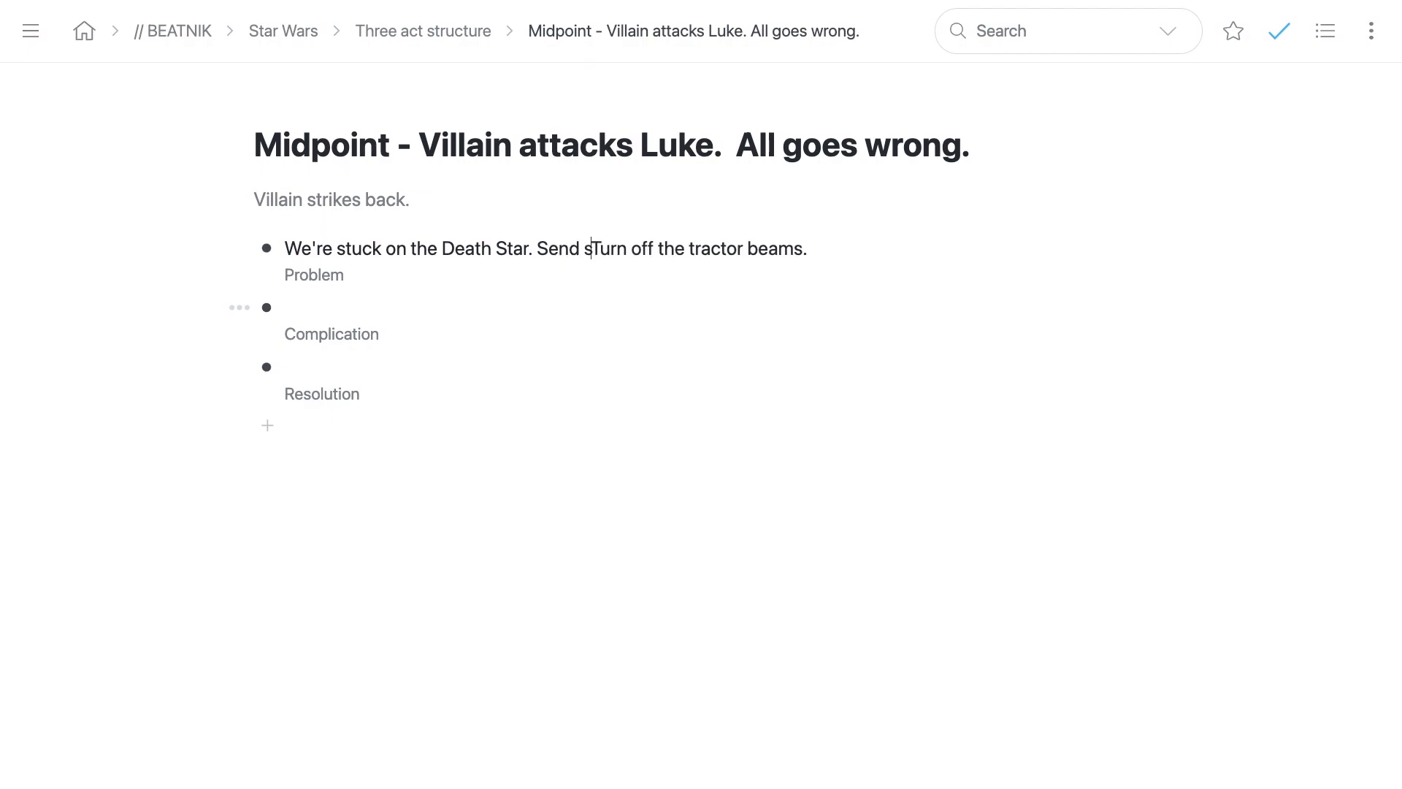
type("ne to")
key("shift+Right")
type("tor beams. ")
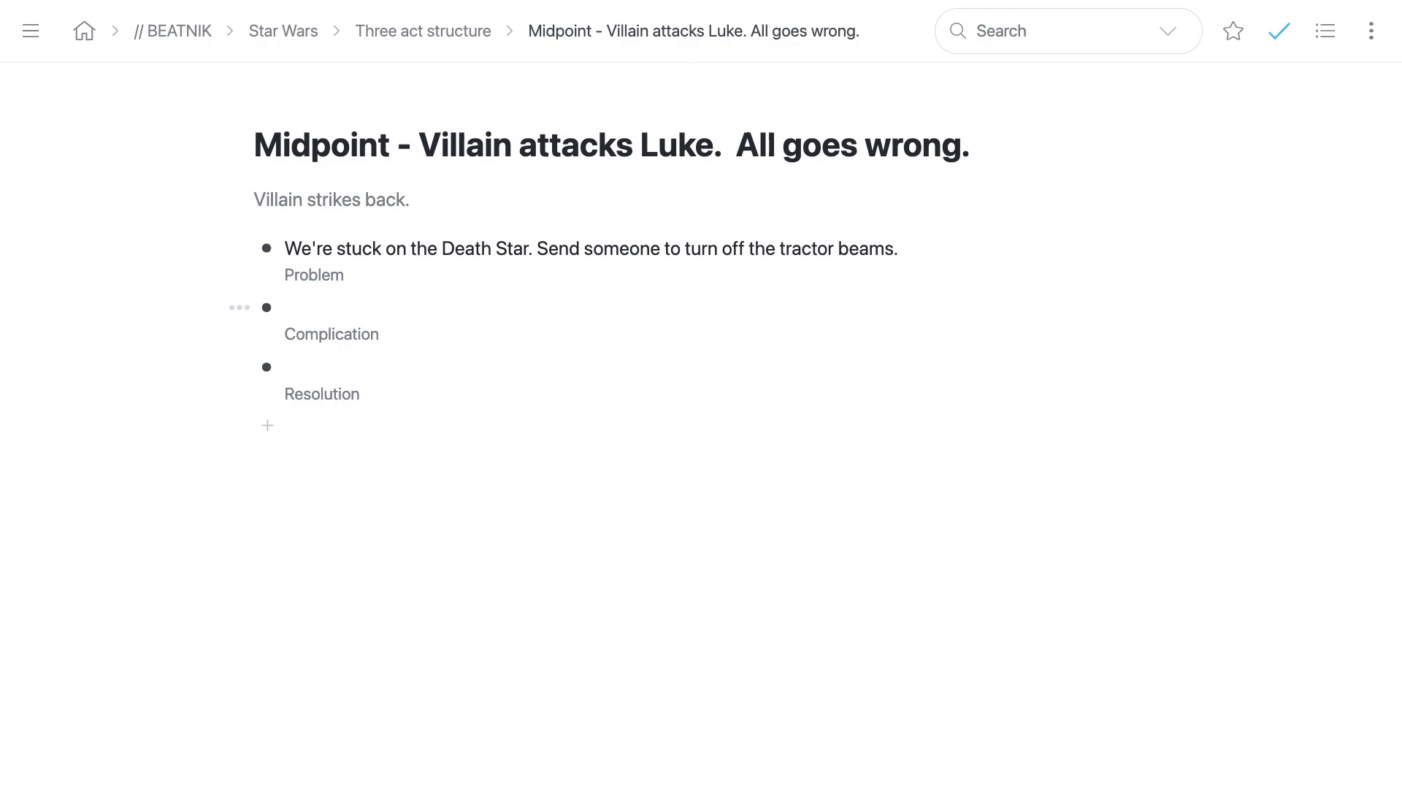
Step: Extend the Midpoint's Problem bullet with "Escape from prison cells." and highlight that sentence
type("Escape from pr")
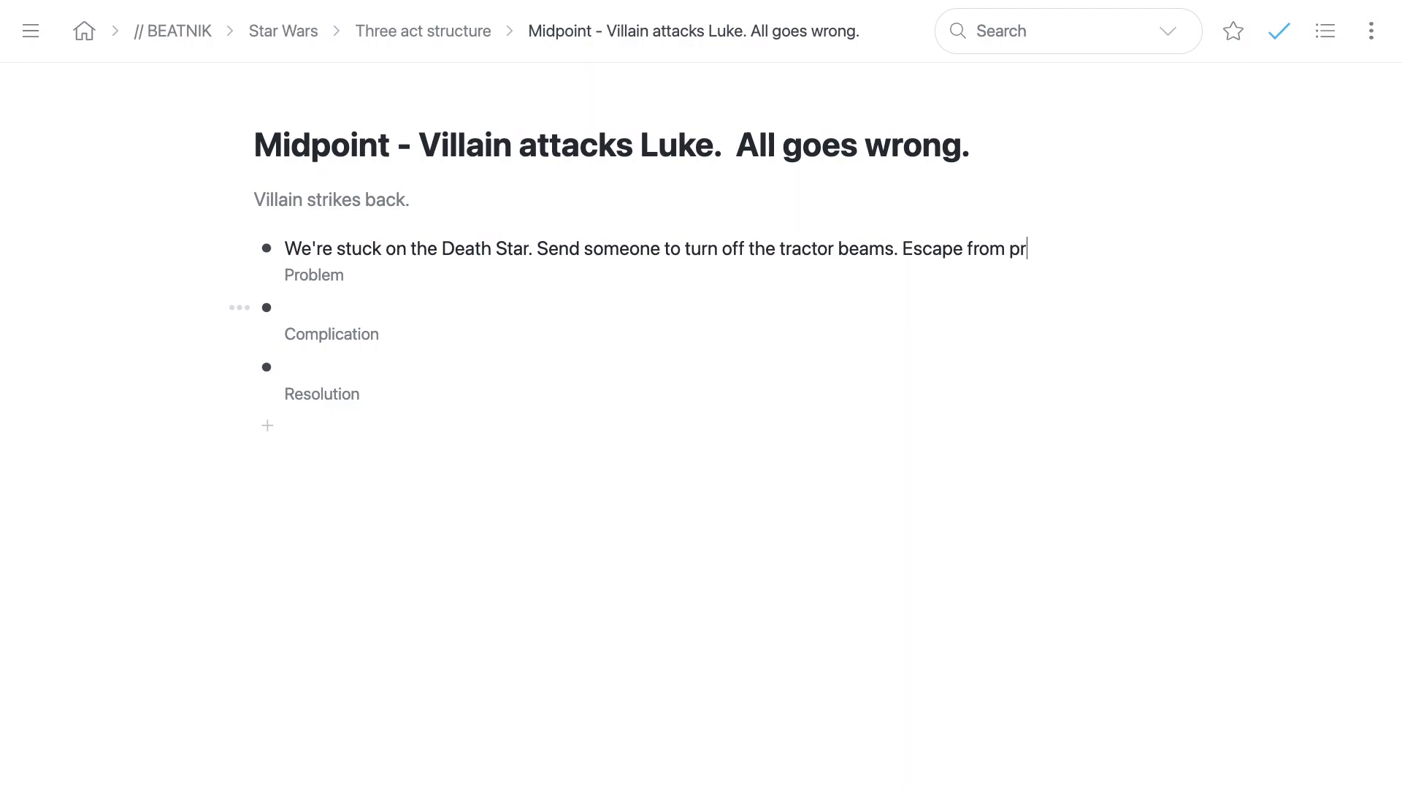
type("ison cells.")
key("alt+shift+Left")
key("alt+shift+Left")
key("alt+shift+Left")
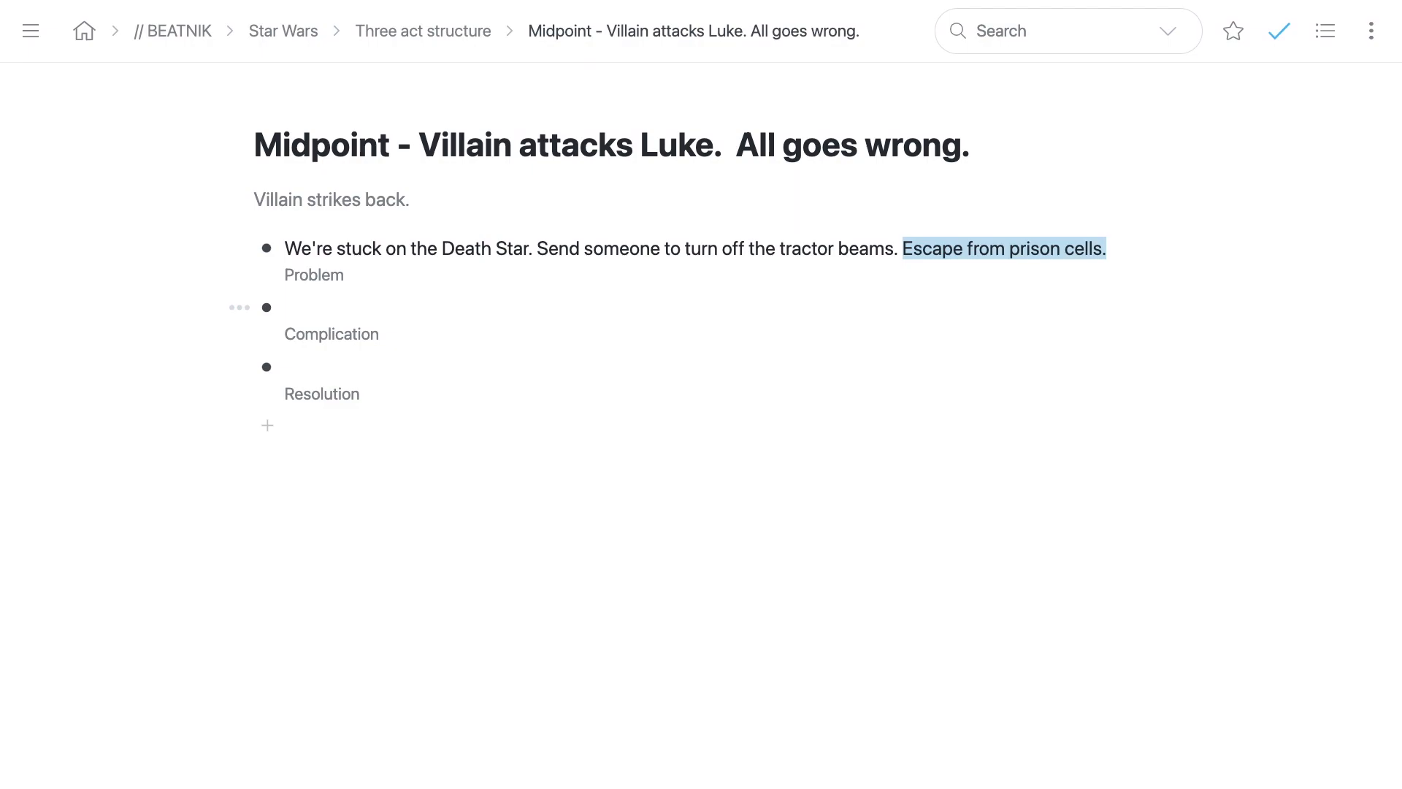
Step: Fill the Midpoint's Resolution bullet with "Luke escapes the Death Star. Princess Leia, says I know where the Rebels are. Let's go."
left_click(285, 308)
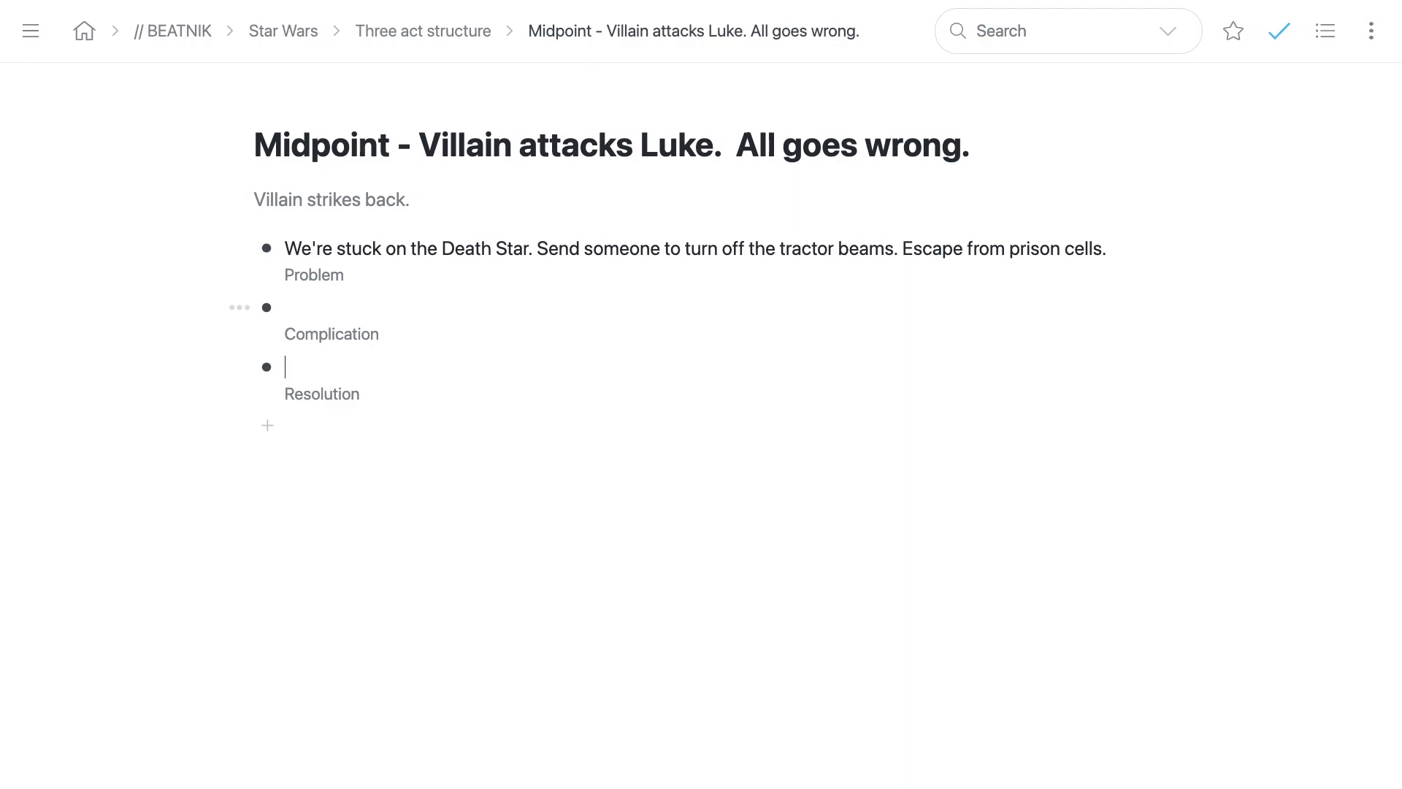
type("Escape the Death Star")
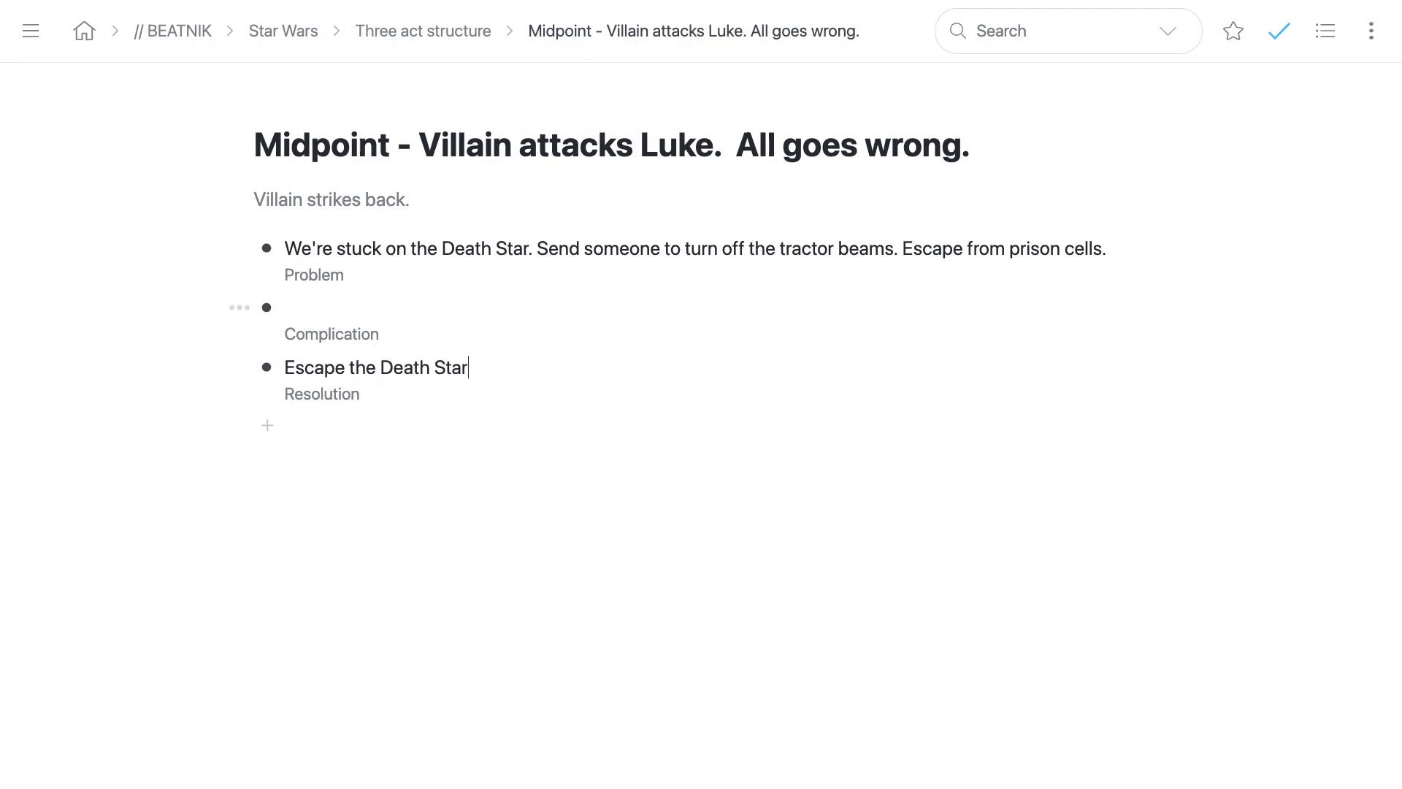
type(".")
type("L")
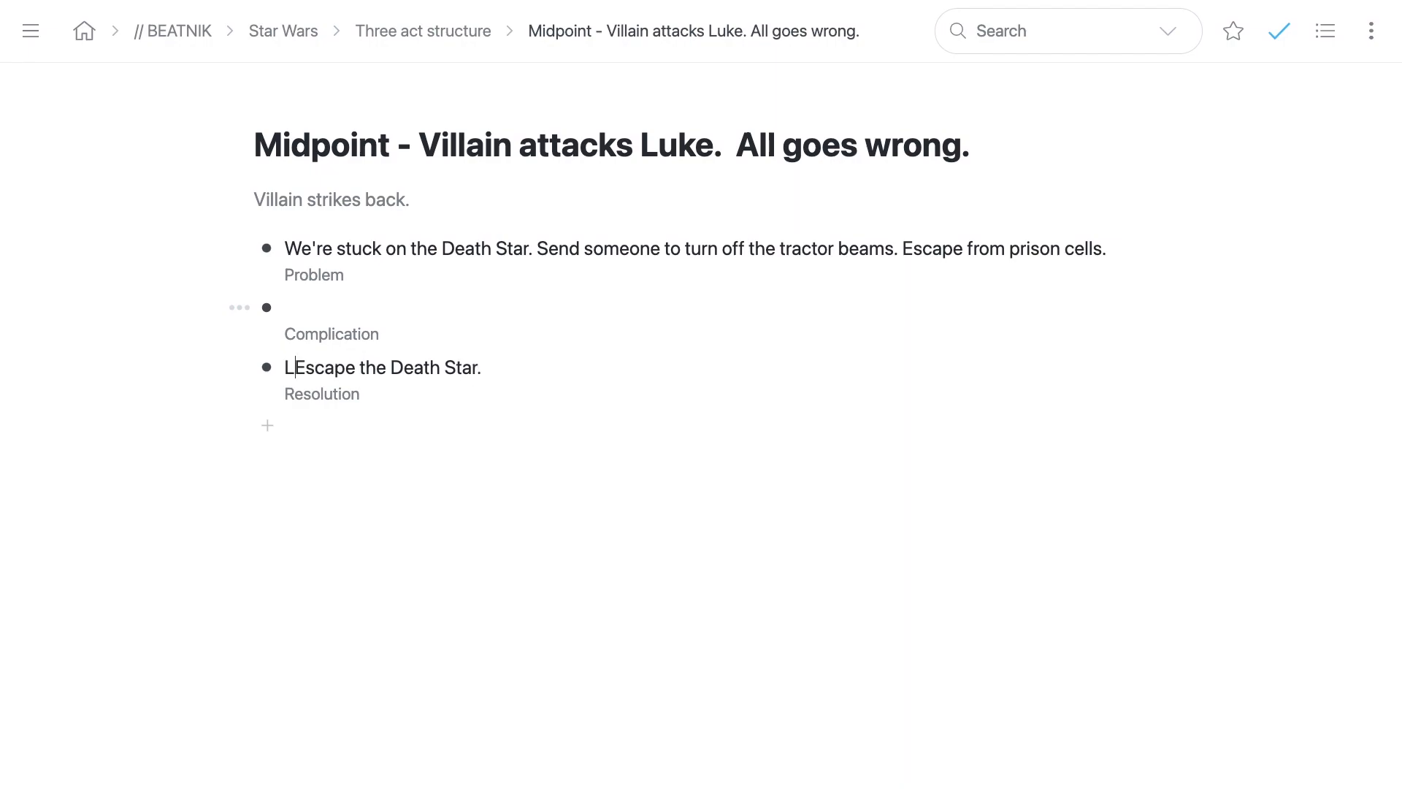
type("uke")
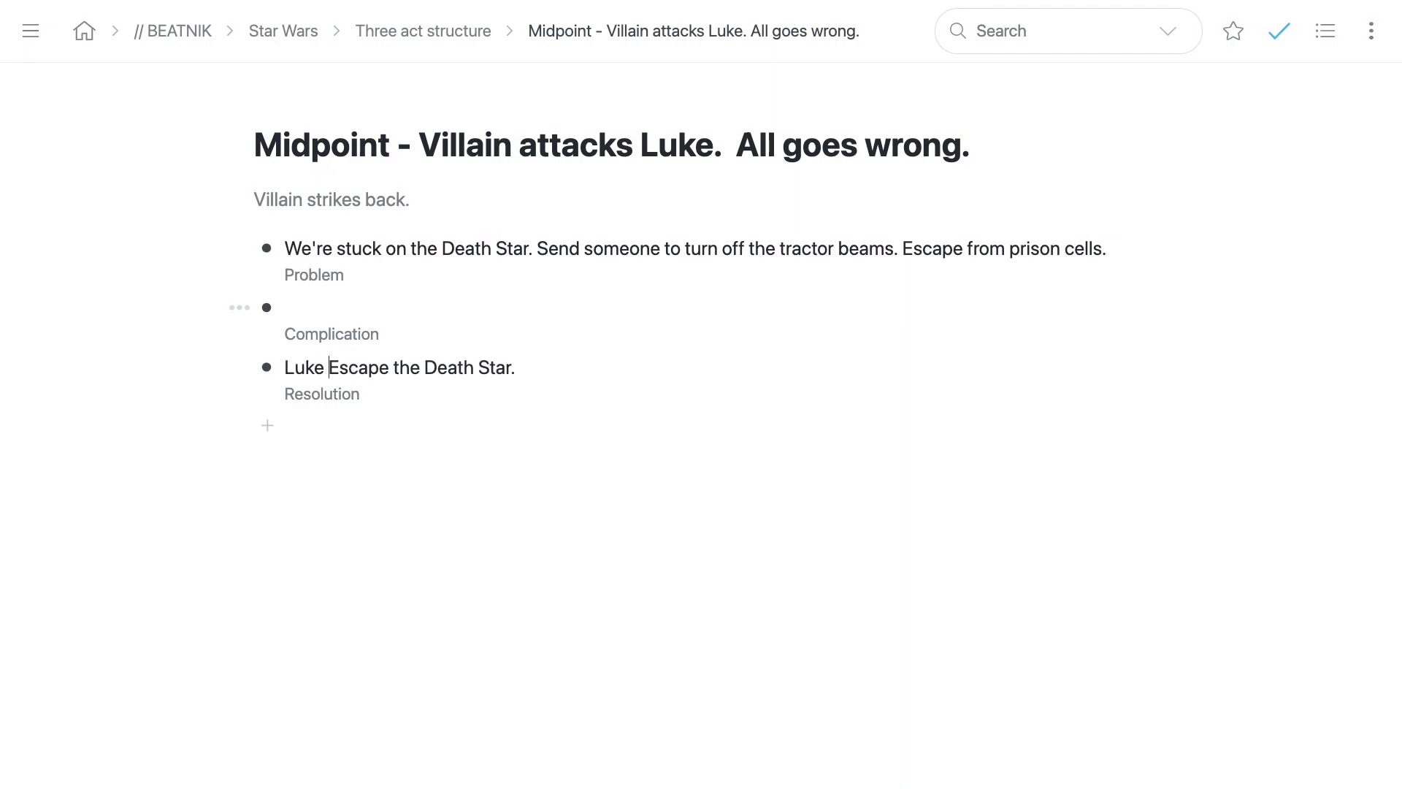
key("shift+Right")
type("es")
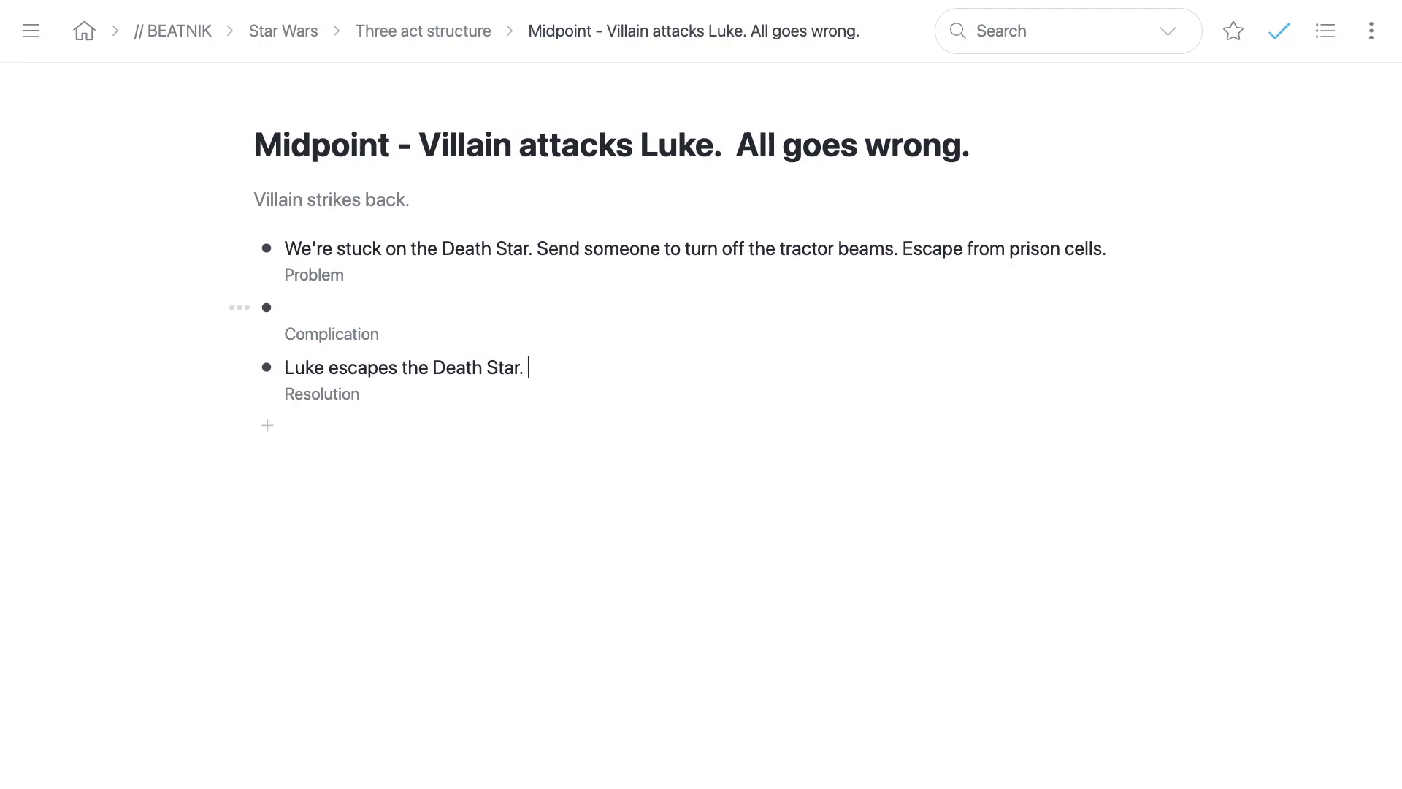
type("Princess Leia,")
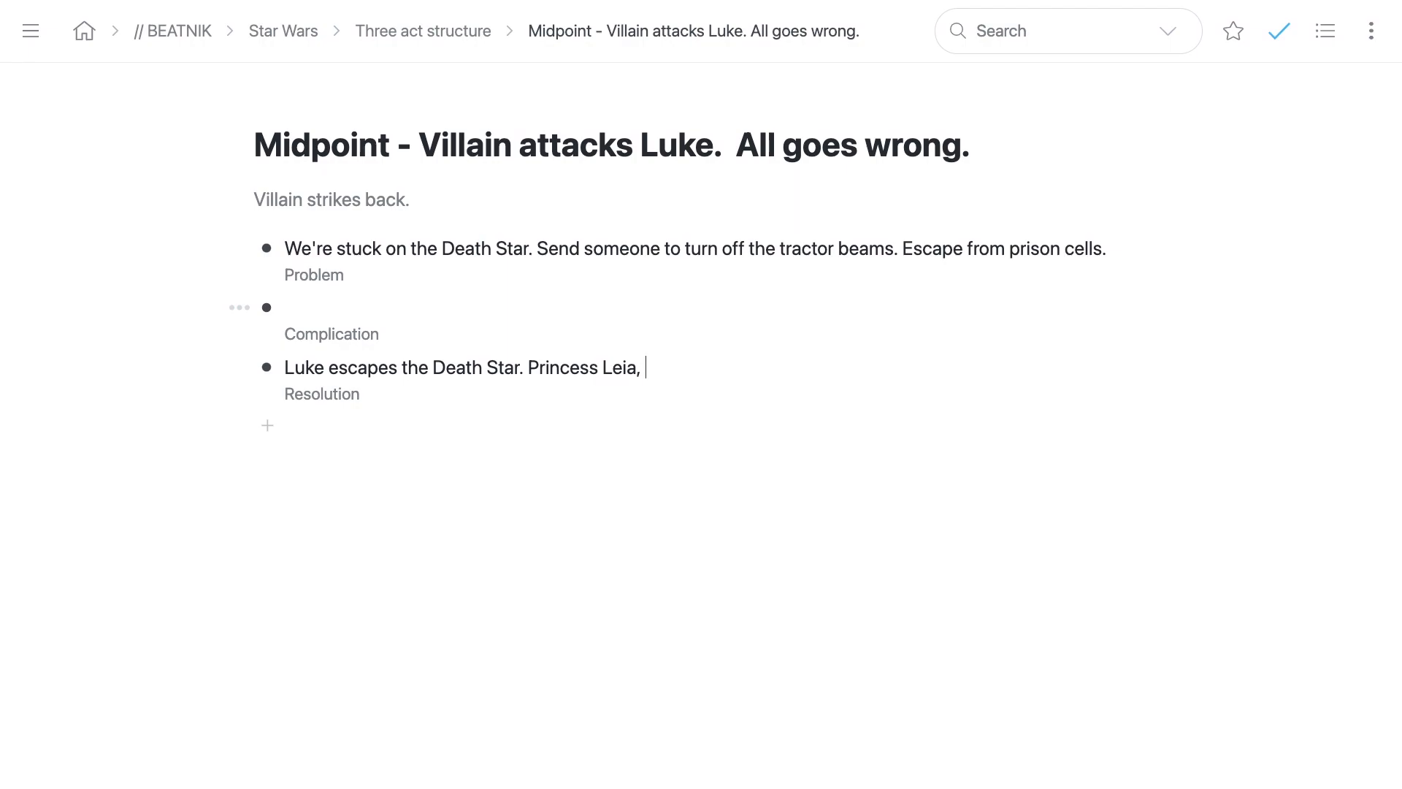
type("says I know where the Rebels are. Let's go.")
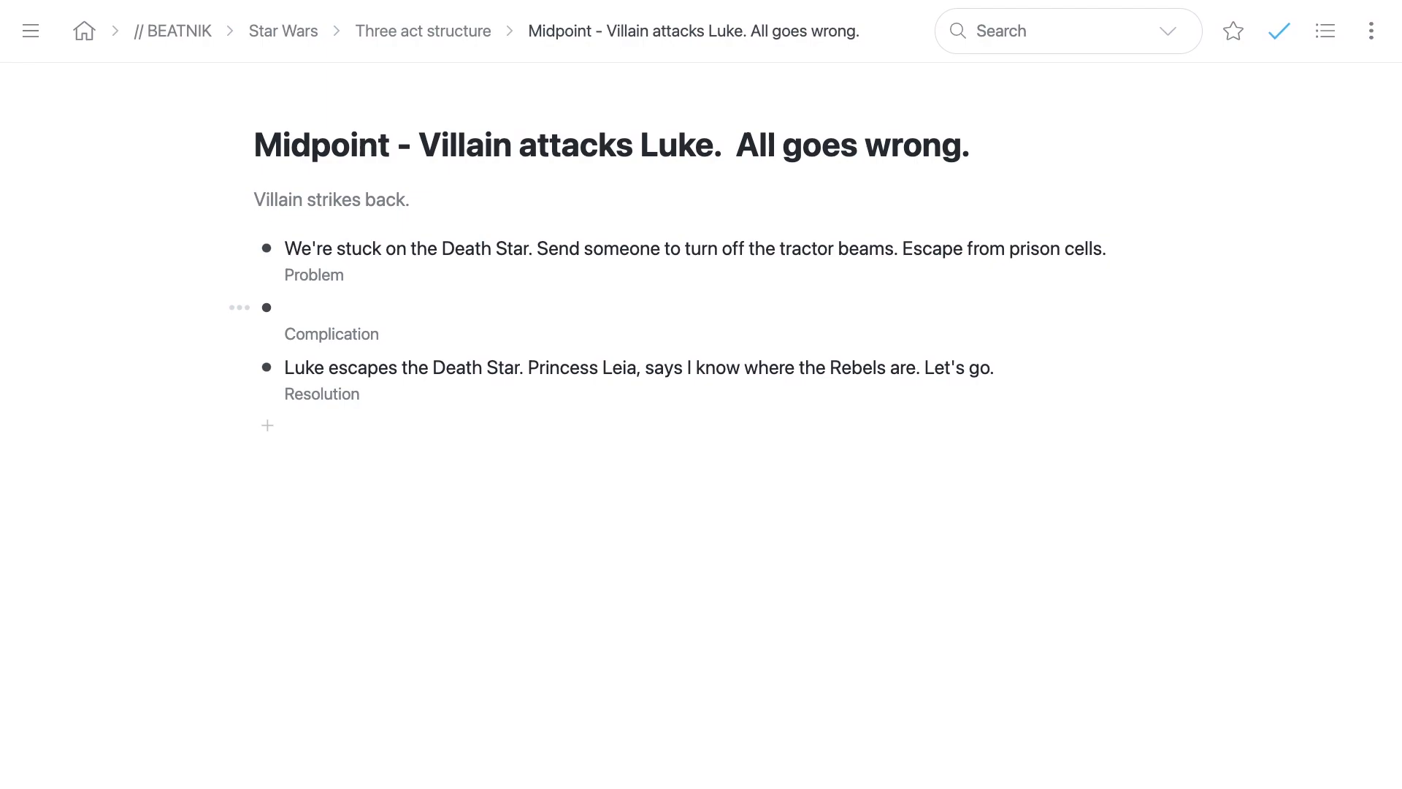
Step: Fill the Midpoint's Complication bullet with "Big fight. They turn off the tractor beam."
type("They turn off the tr")
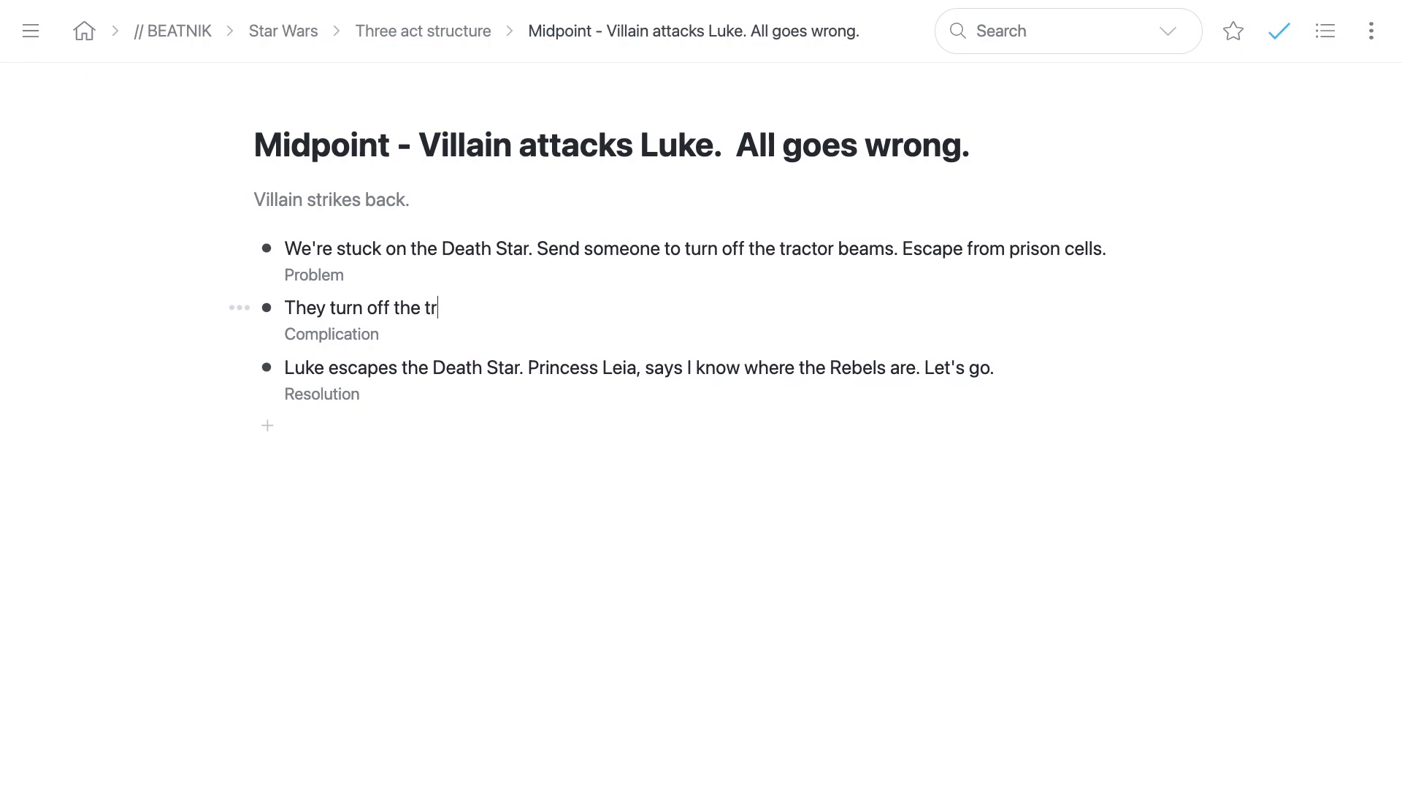
type("actor beam. ")
type("Big fight.")
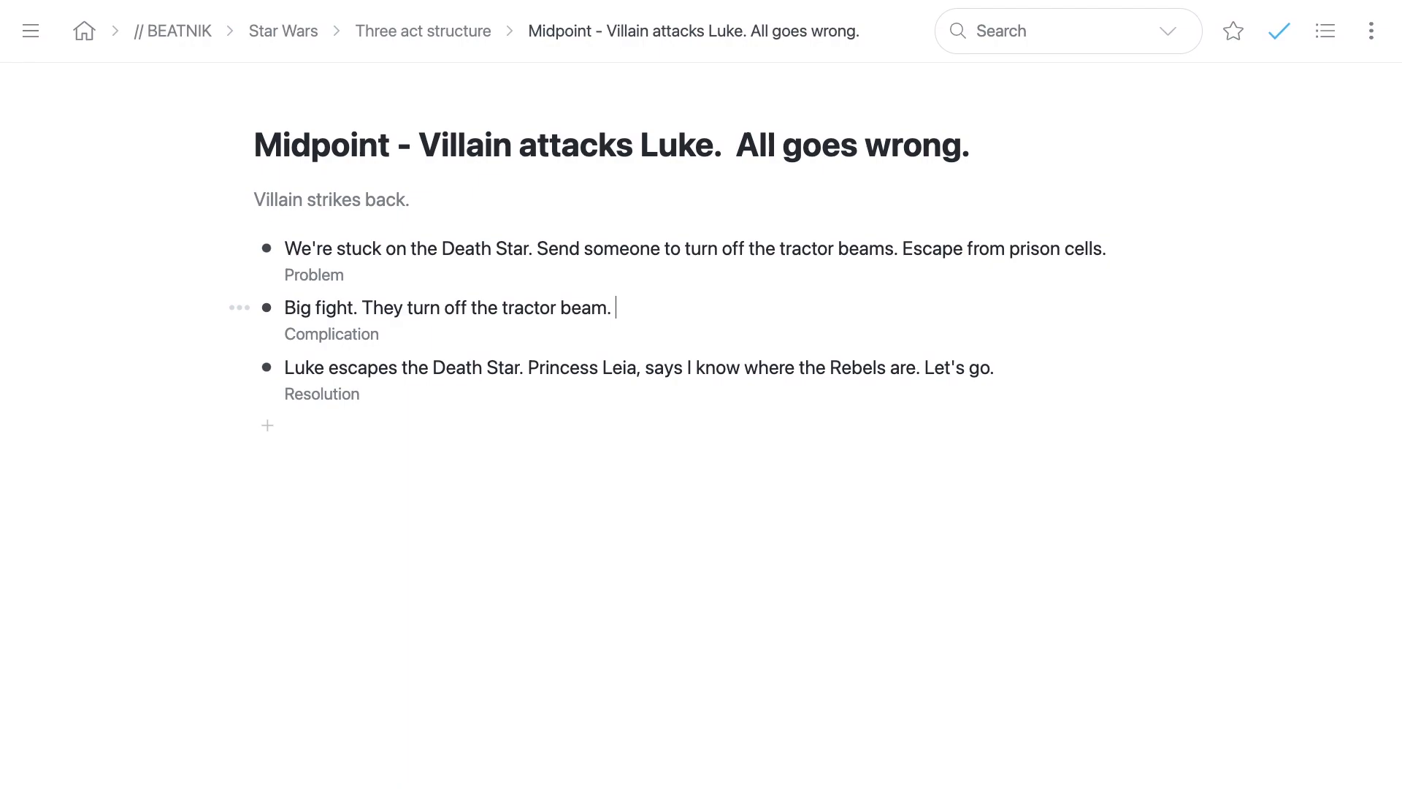
Step: Extend the Midpoint's Complication bullet with "The free themselves and Princess Leia. Someone dies."
type("The free themm")
key("BackSpace")
type("se")
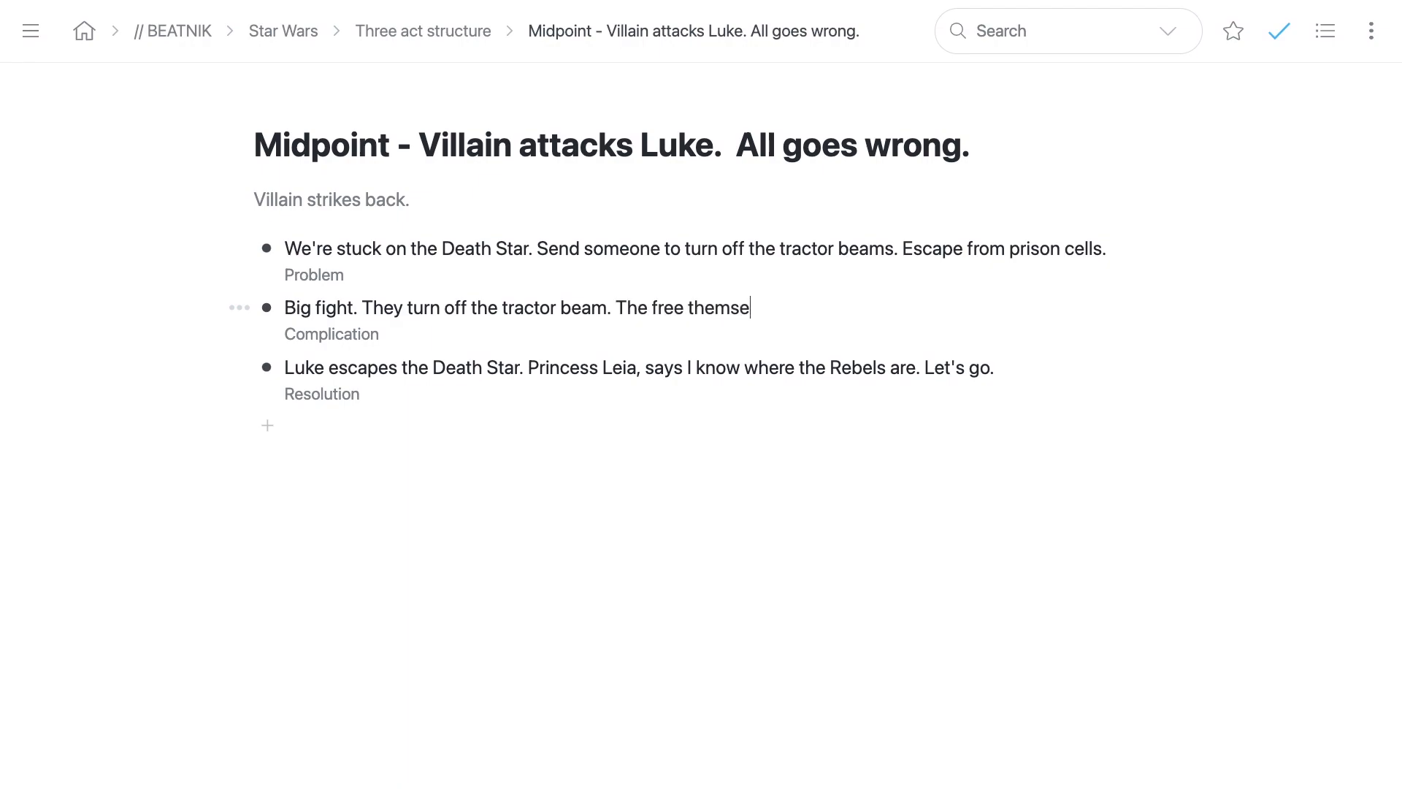
type("lves and Pricess")
key("BackSpace")
key("BackSpace")
key("BackSpace")
key("BackSpace")
key("BackSpace")
type("incess Leia.")
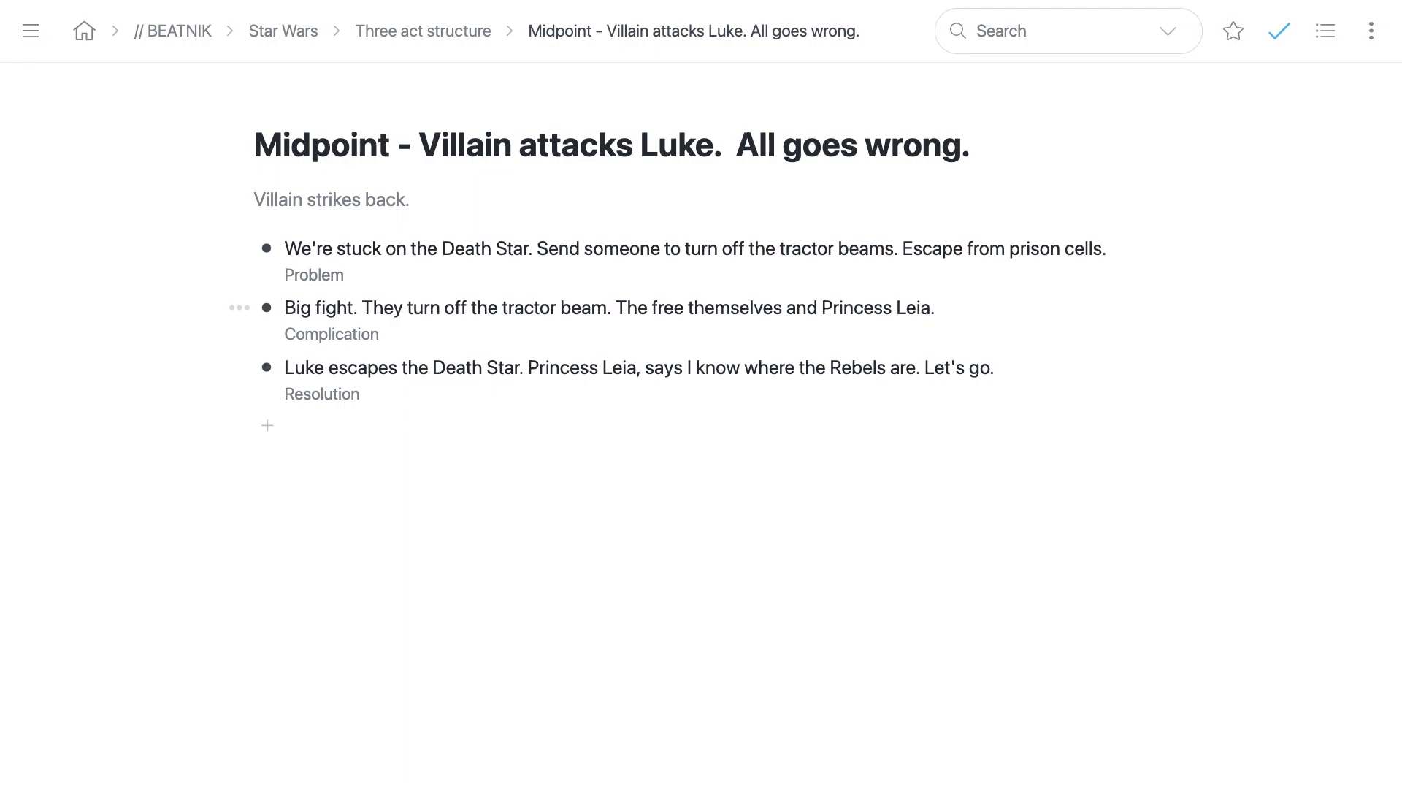
type(" Someone dies.")
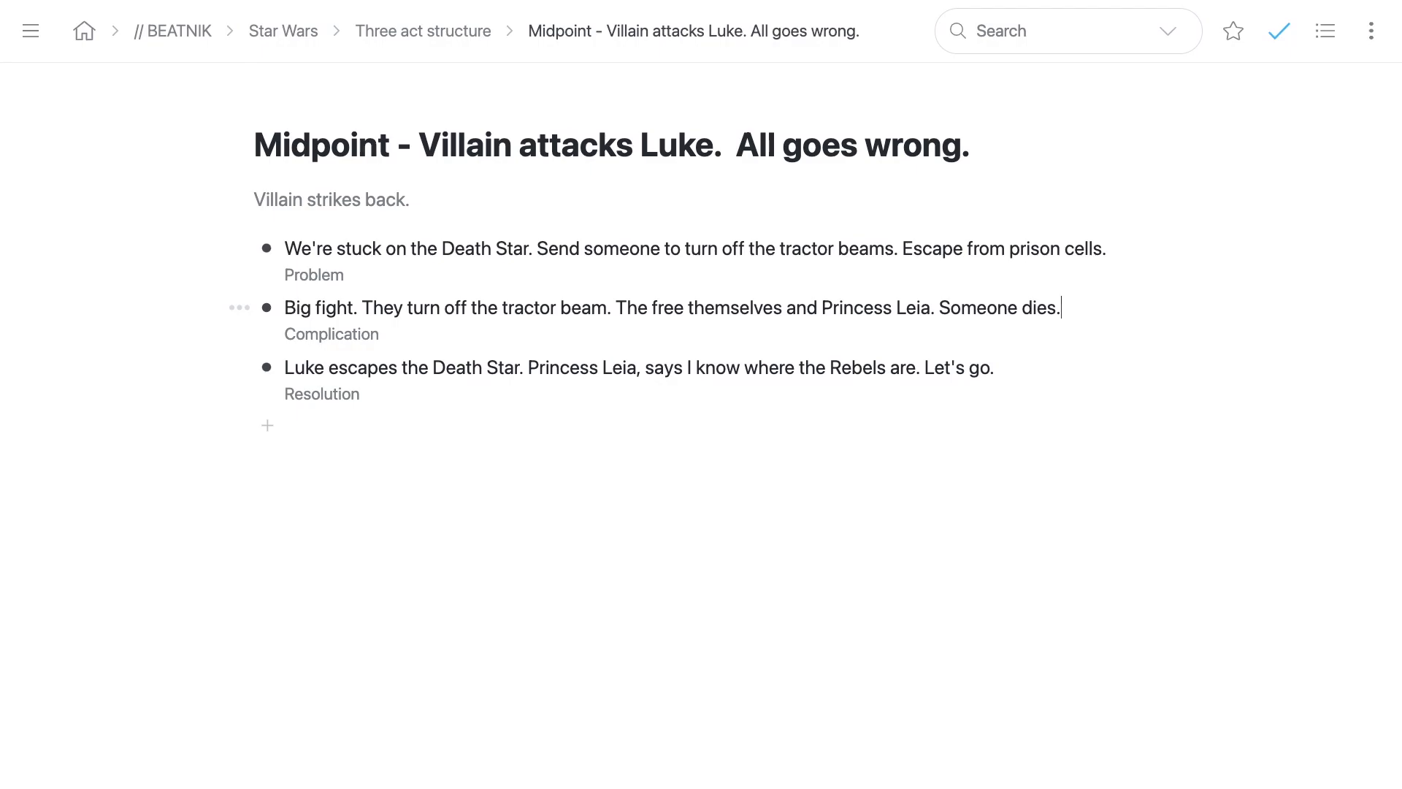
Step: Return to the full three act structure, add an empty sub-bullet under Act three and zoom into Act three
key("super+bracketleft")
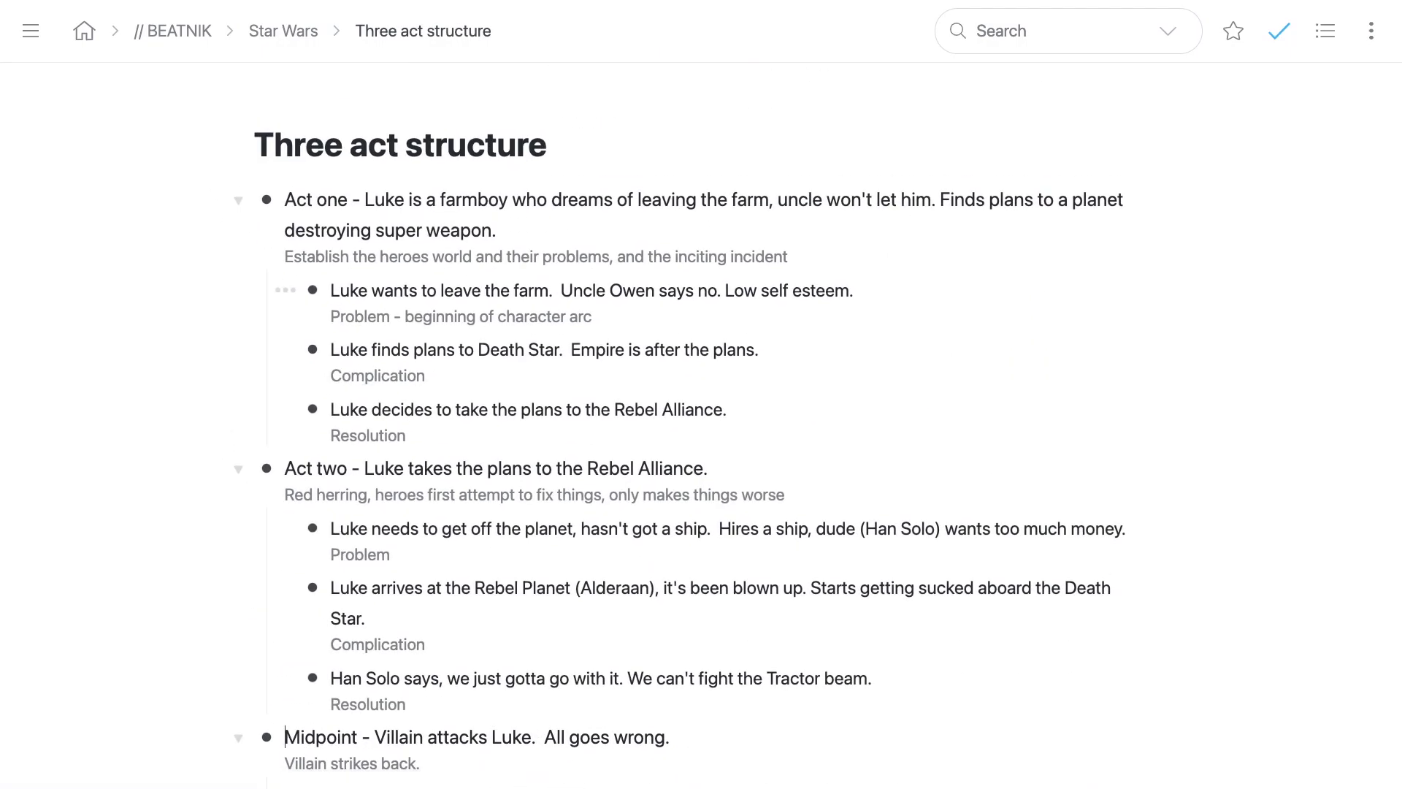
scroll(701, 424, "down", 5)
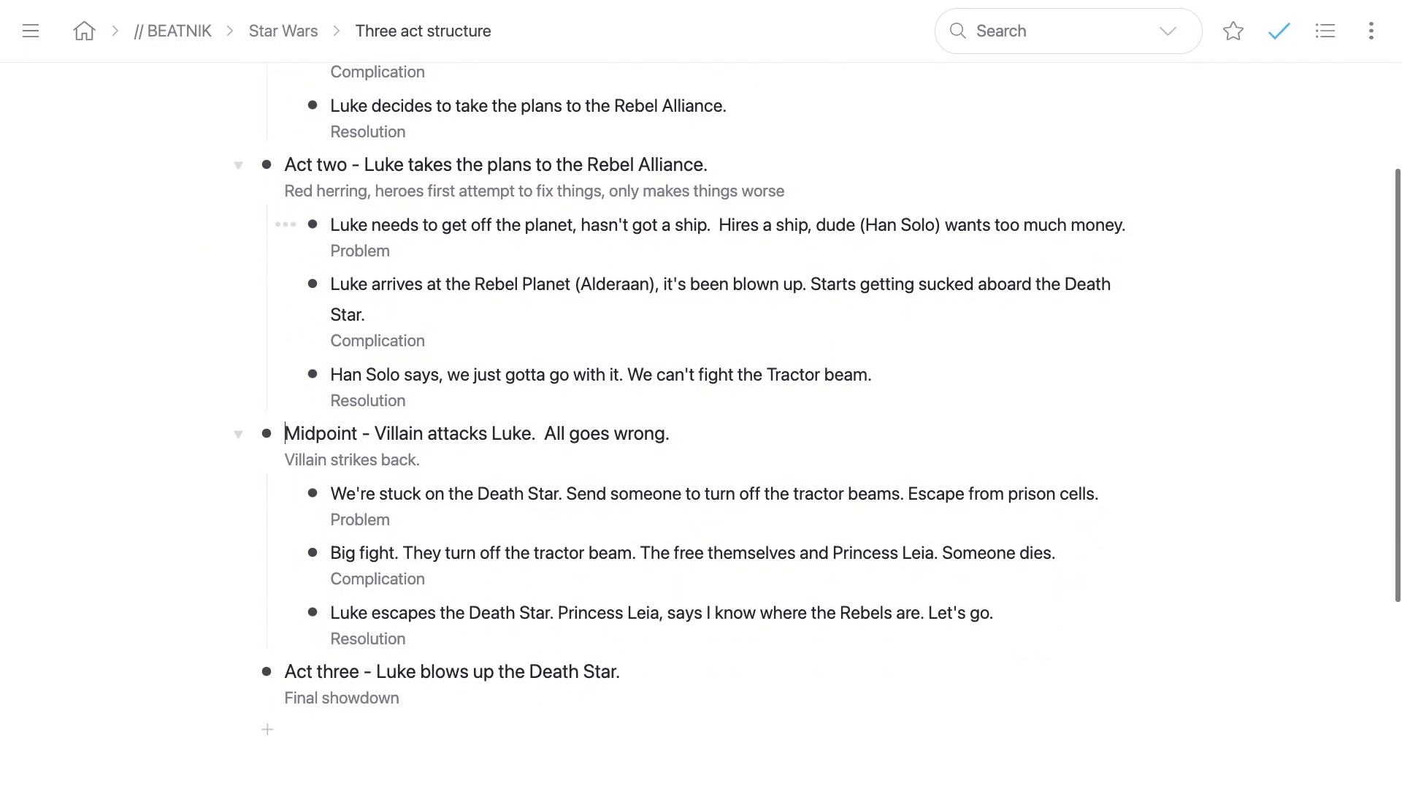
left_click(653, 465)
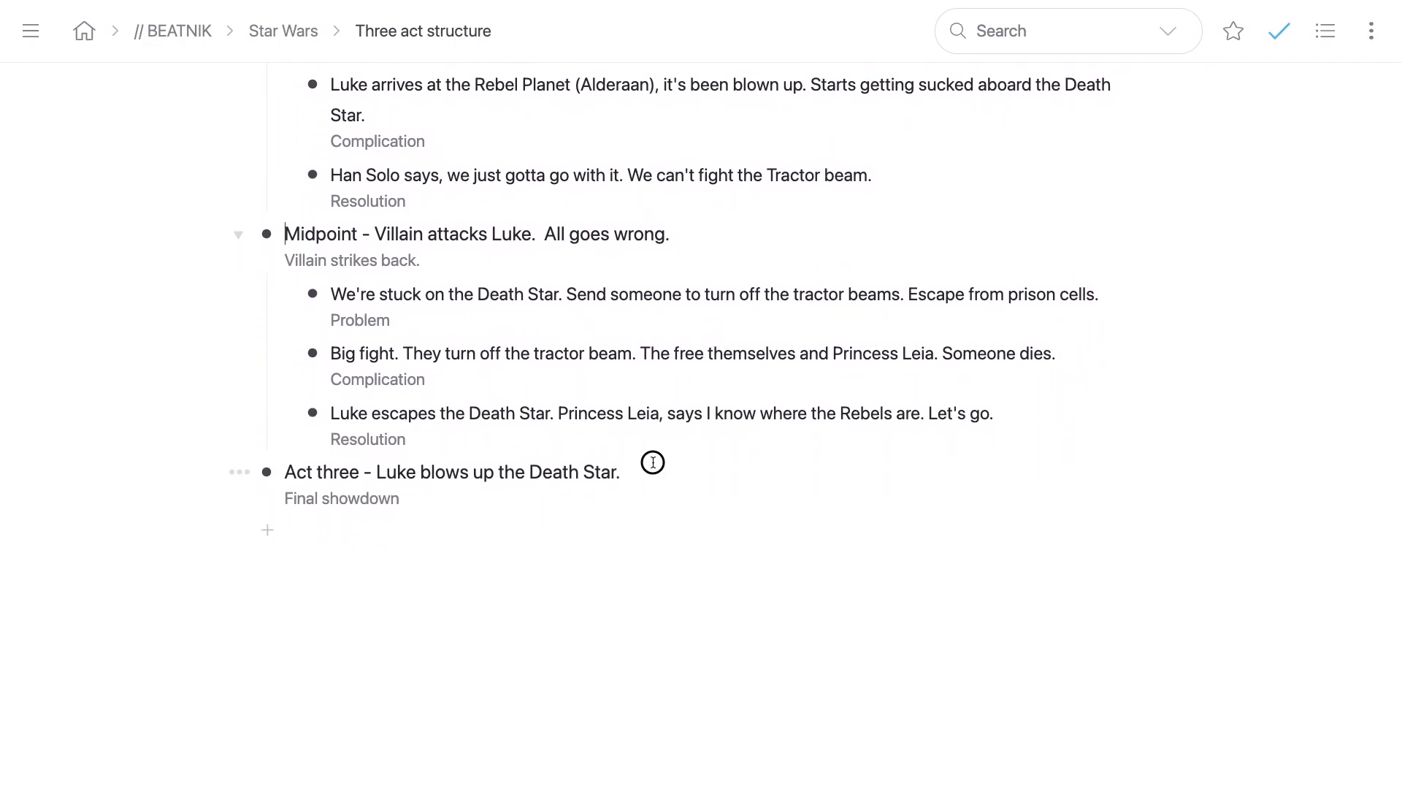
key("Return")
key("Tab")
scroll(387, 703, "up", 2)
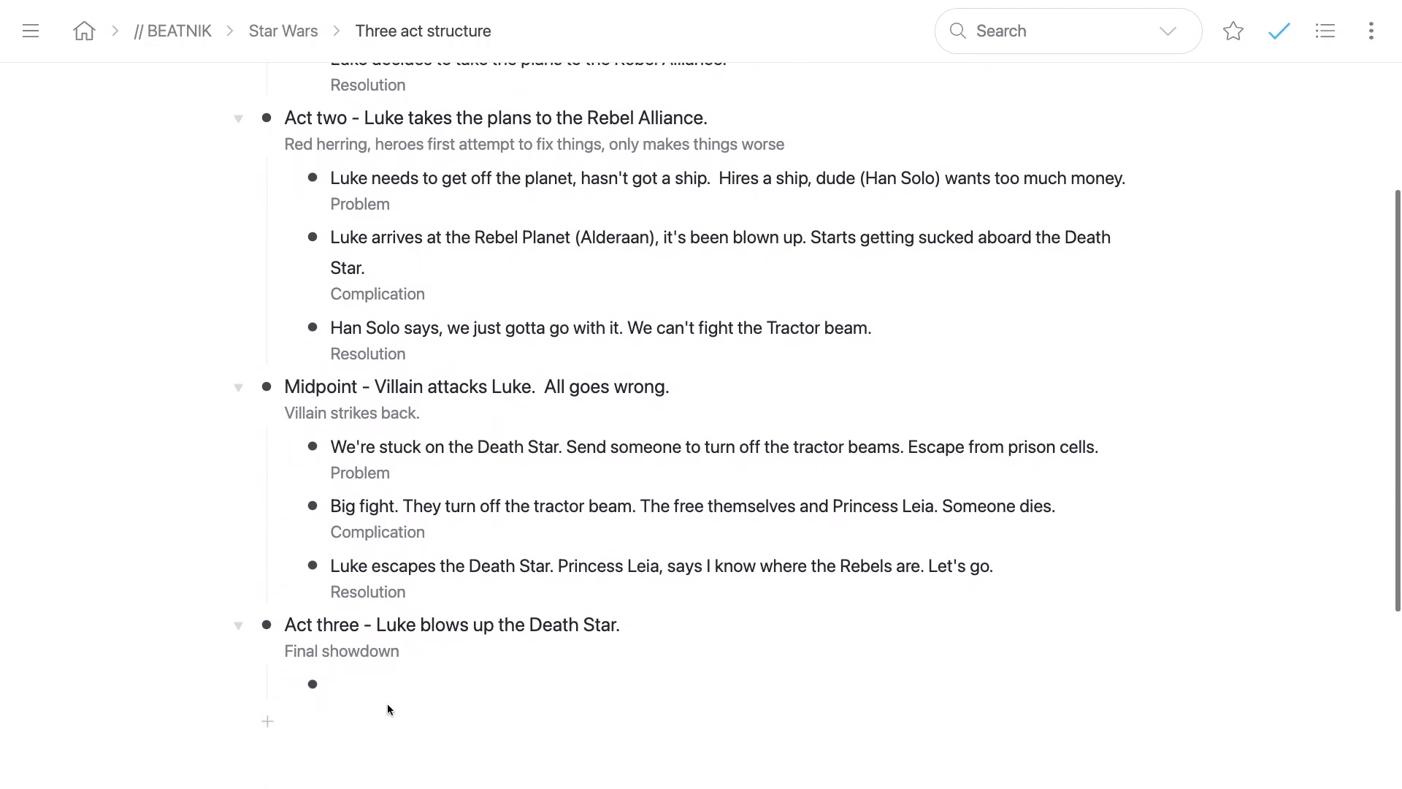
left_click(266, 625)
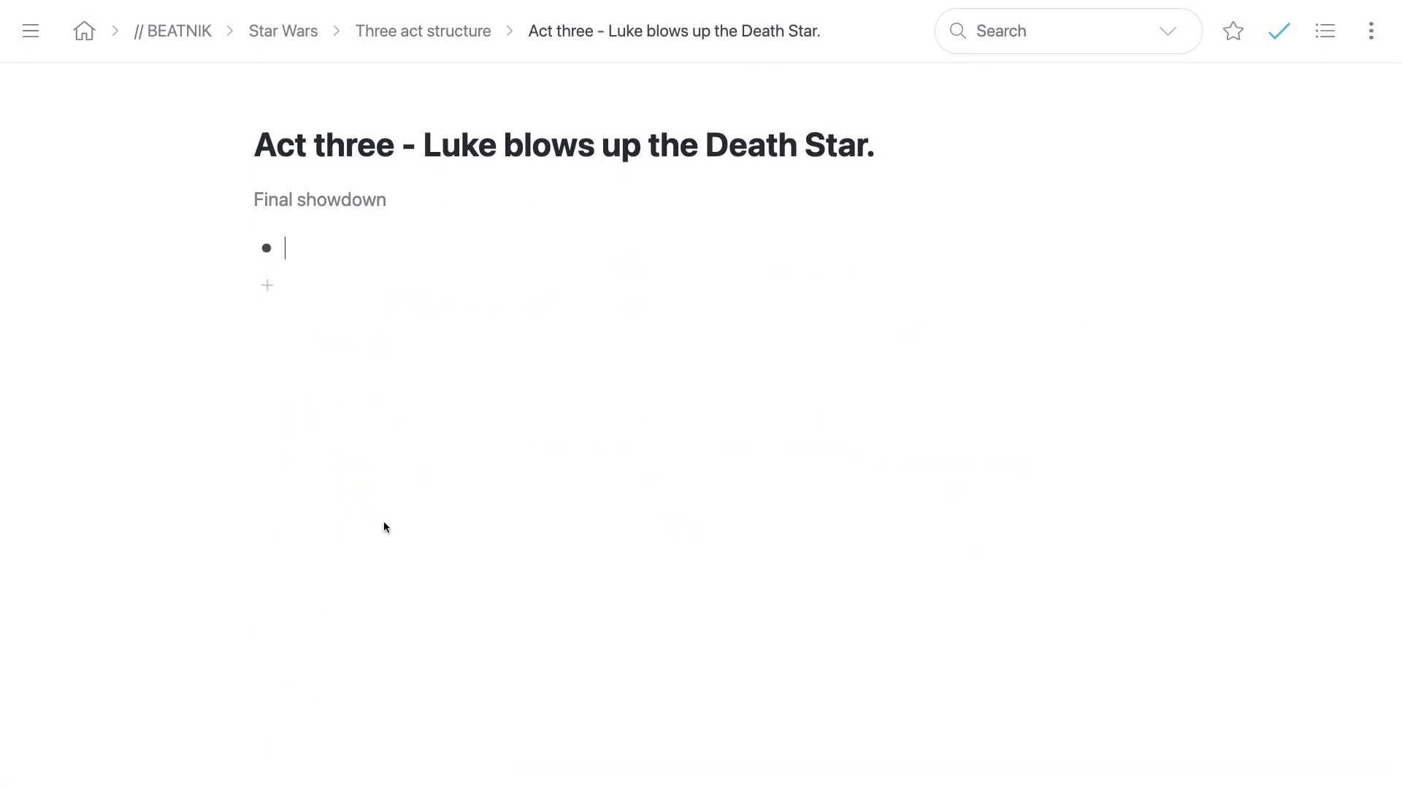
Step: Give Act three's first bullet the note "Problem" and the text "We find the rebels. They analyze the plans."
key("shift+Return")
type("Probl")
type("em")
type("We find the ")
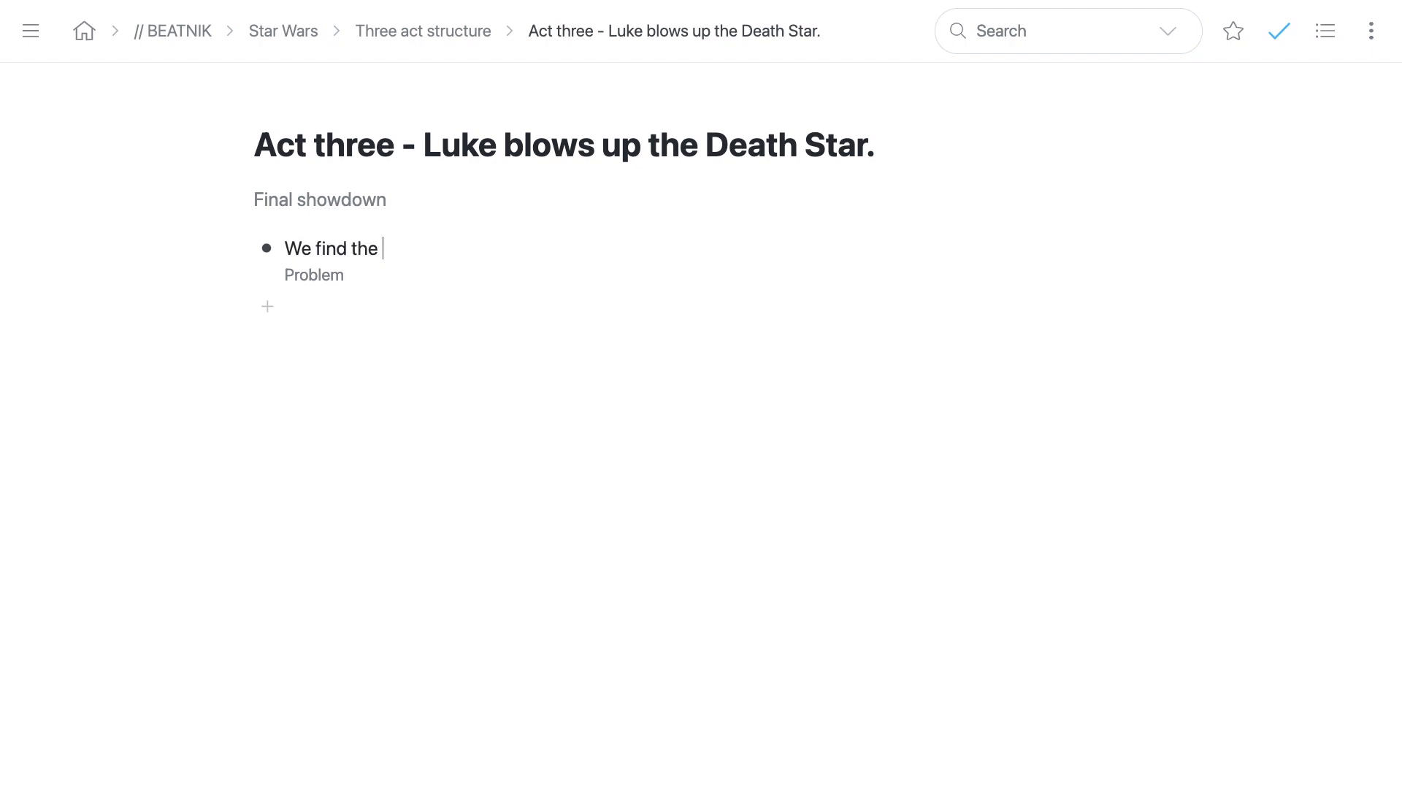
type("rebels.  They ana")
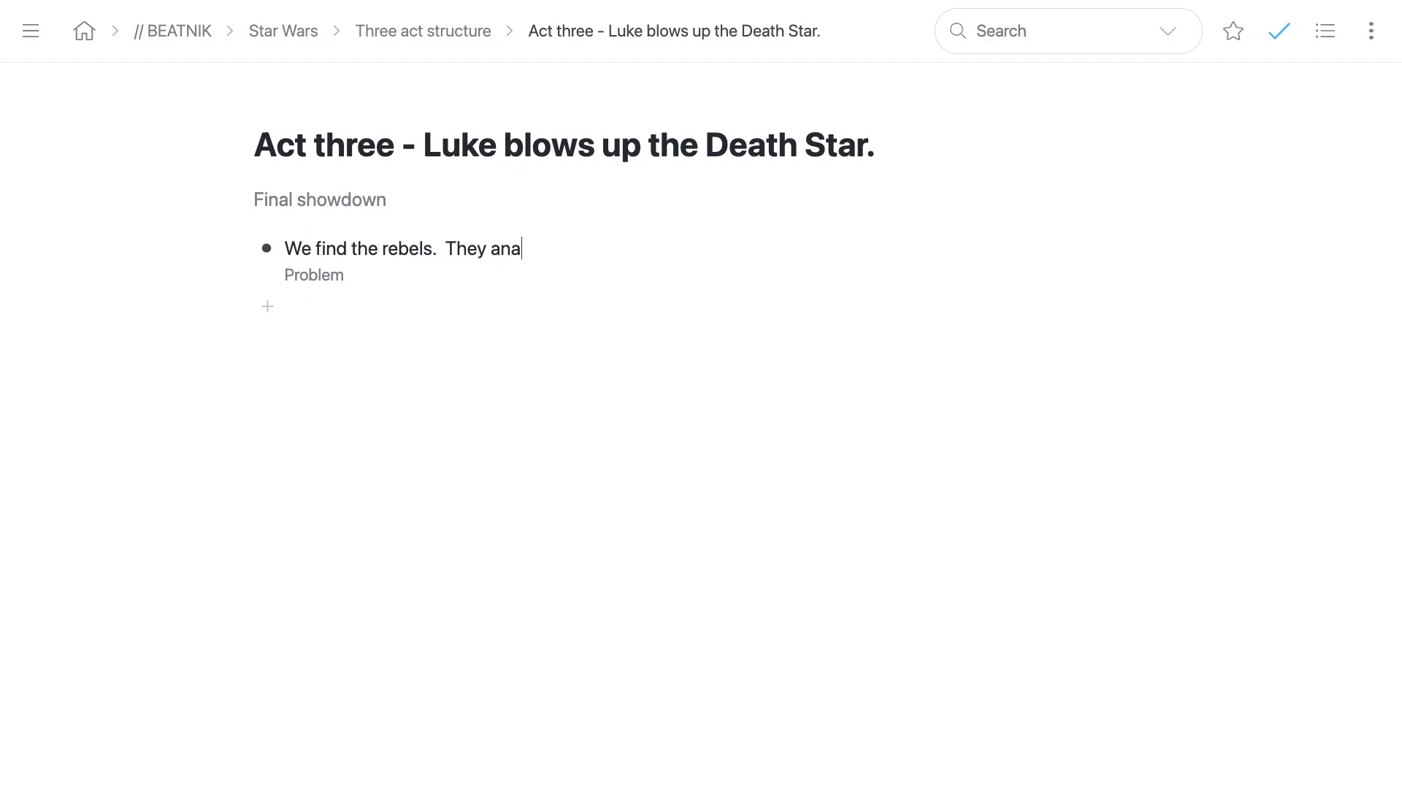
type("lyze the plans.")
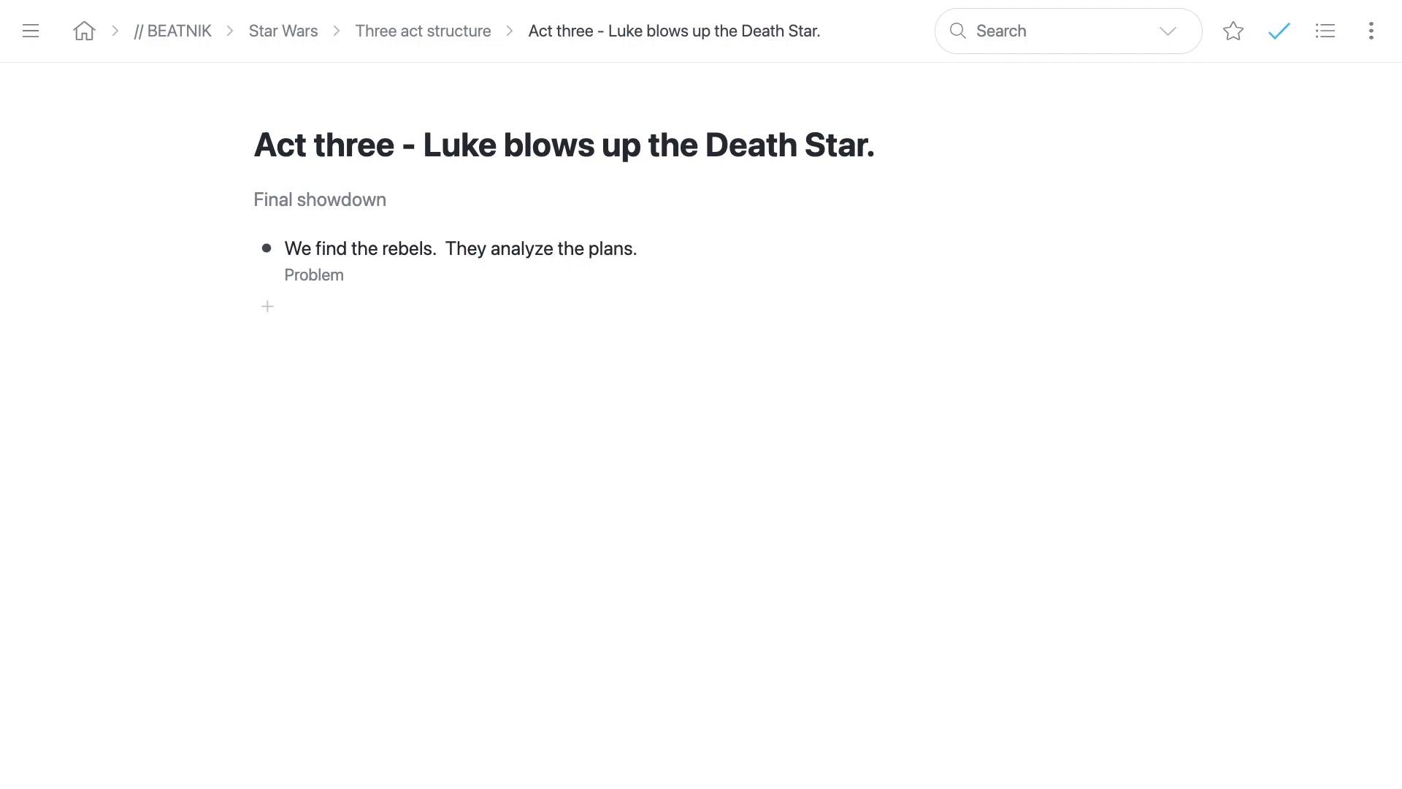
Step: Extend Act three's Problem bullet with "The weakness is a small, hard to shoot thing."
type(" The weaness")
key("BackSpace")
key("BackSpace")
key("BackSpace")
key("BackSpace")
type("ke")
key("BackSpace")
type("ness is a small, hard to shoot thing.")
Step: Add a second bullet to Act three with the note "Complication" and the text "They have a big fight. Blow up the Death Star."
key("Return")
key("shift+Return")
type("Complica")
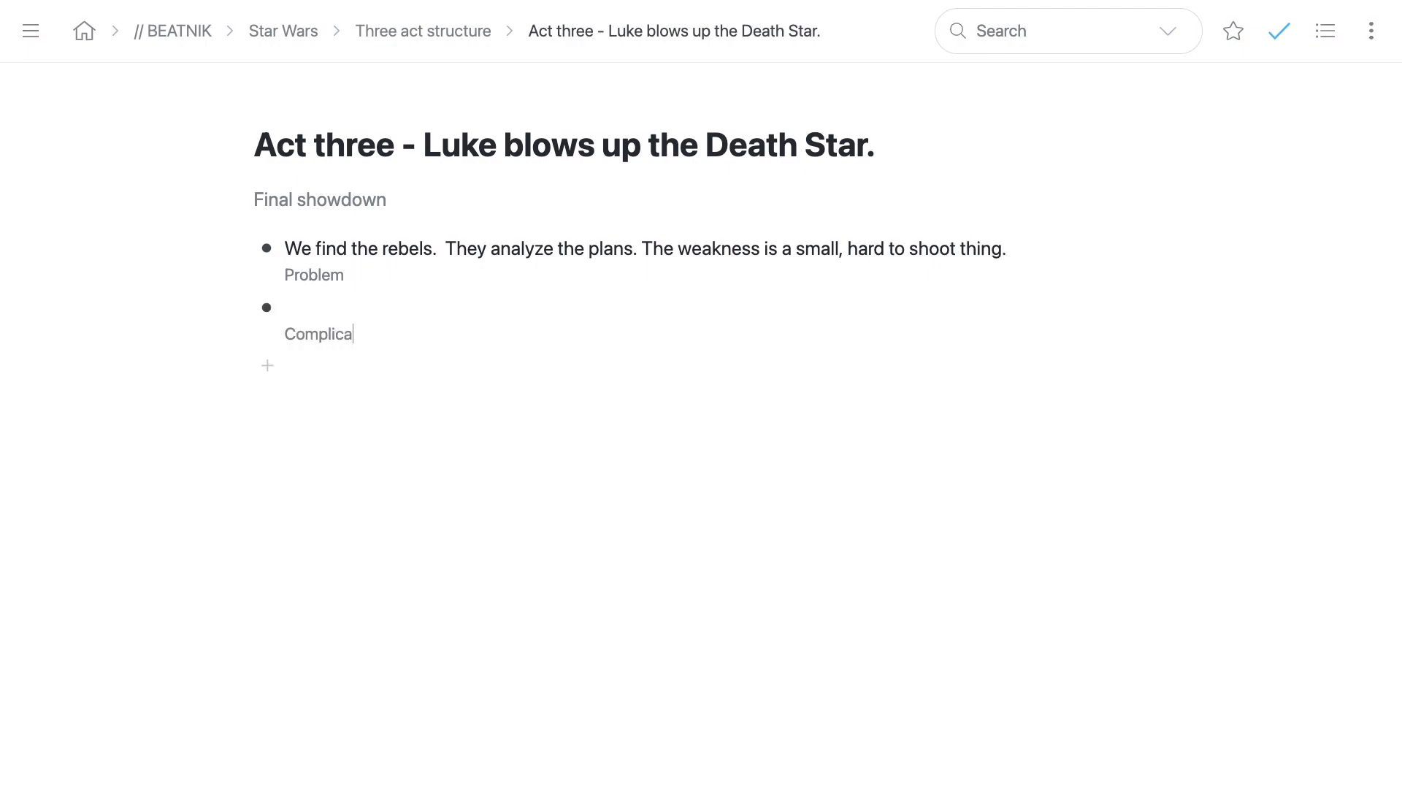
type("tionThey have a big fight. Blow ")
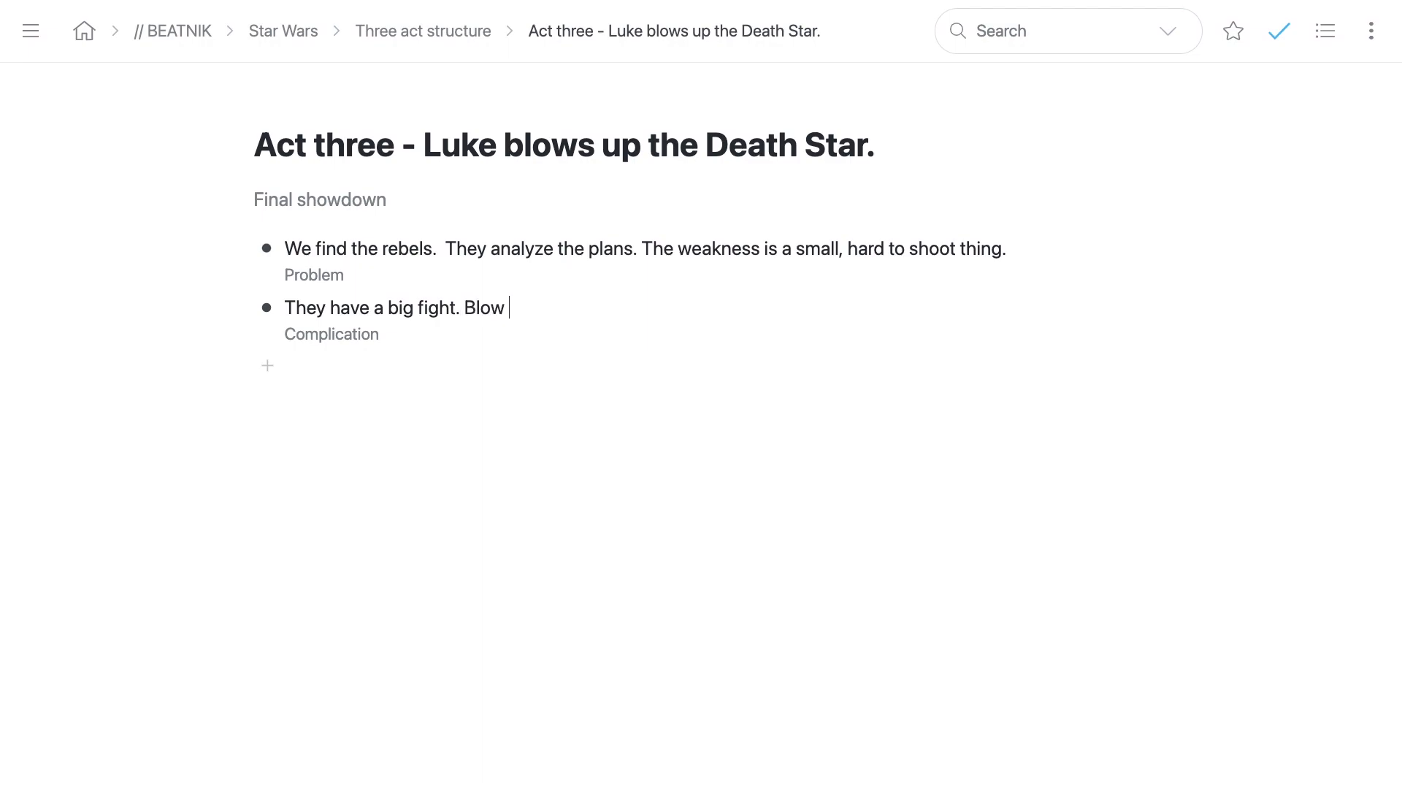
type("up the Death Star.")
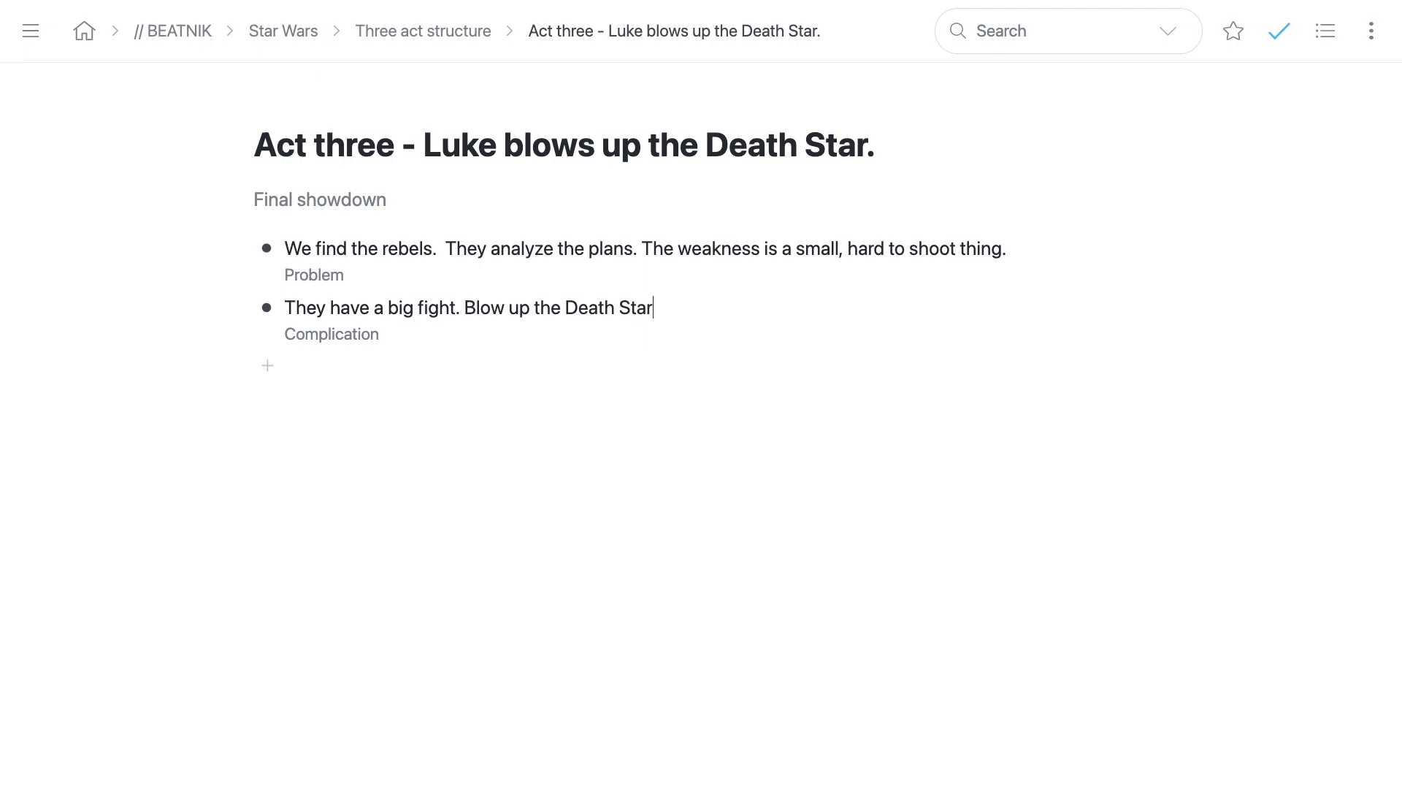
Step: Add a bullet noted "Resolution" reading "They have a party, hand out medals, Luke is the big hero, the girls like him. No wookies allowed."
key("Return")
key("shift+Return")
type("Resolutio")
type("n")
type("They ")
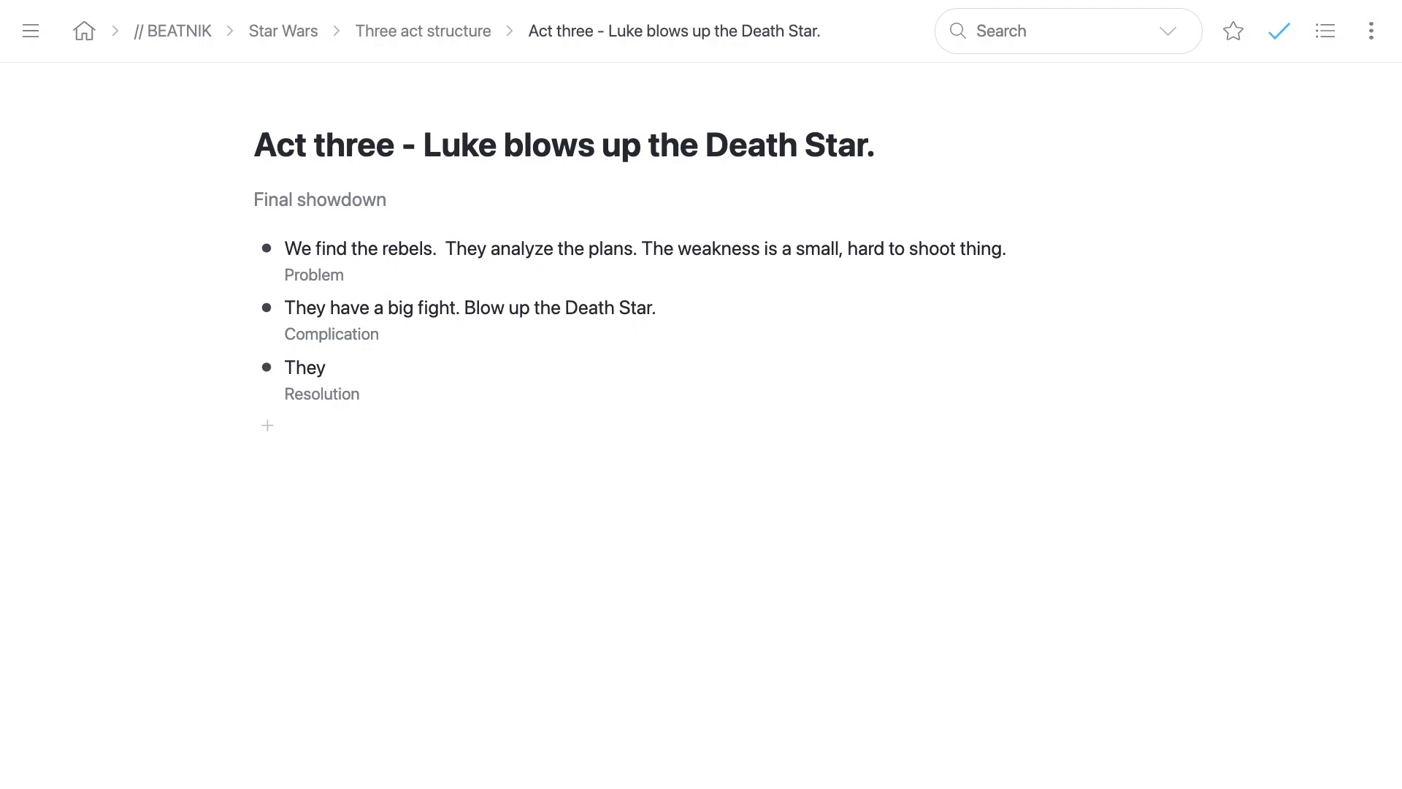
type("have a party, hand out")
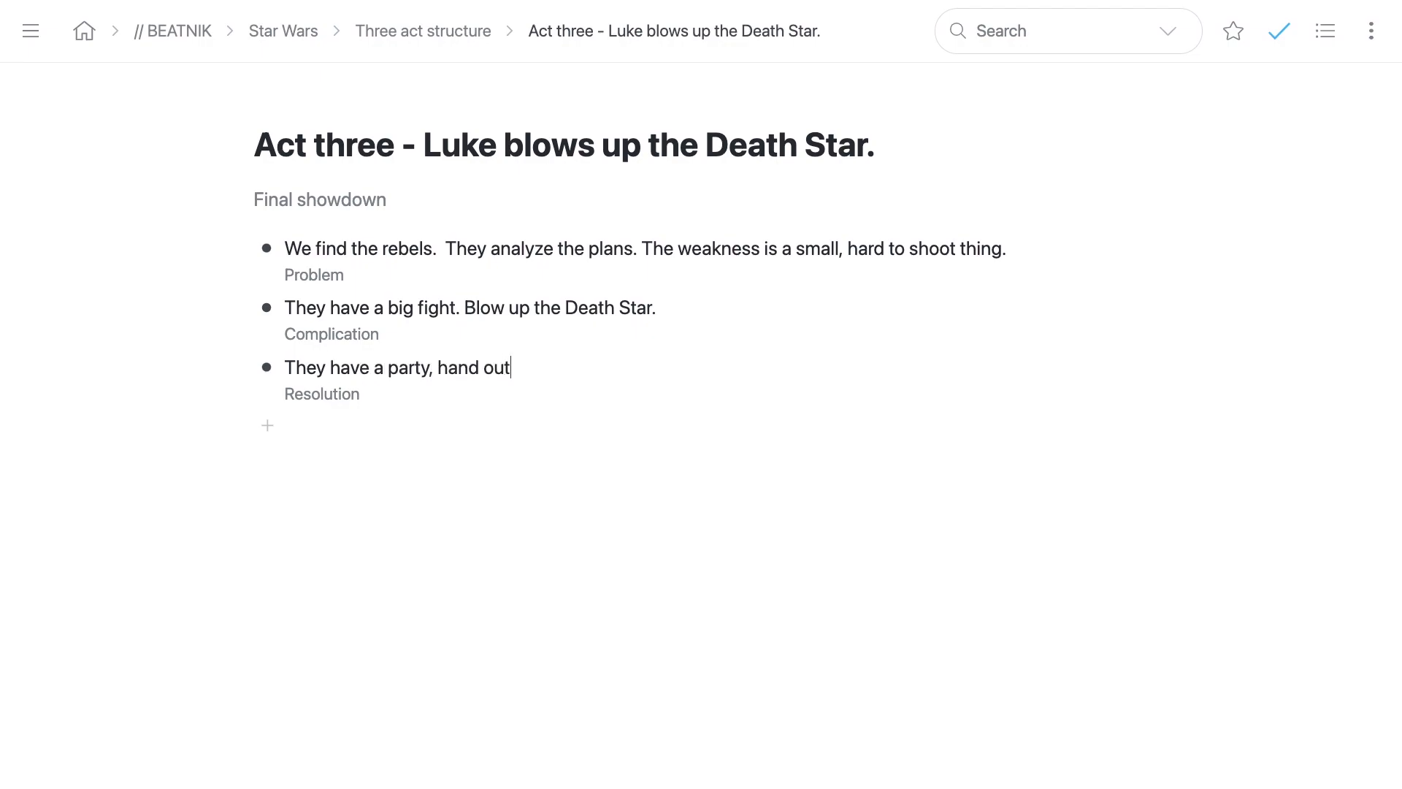
type(" medals, lu")
key("BackSpace")
key("BackSpace")
type("Luke is the ")
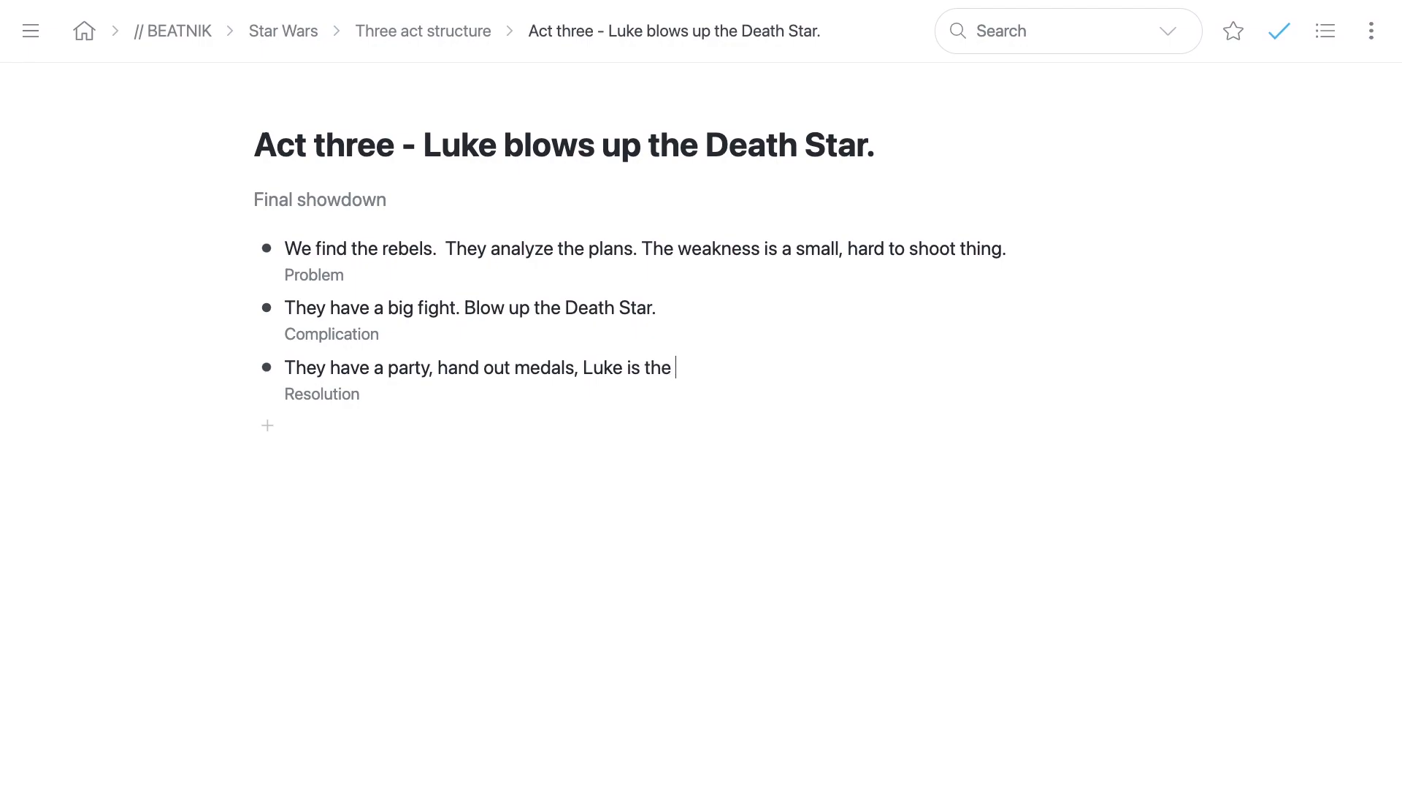
type("big hero, the girls")
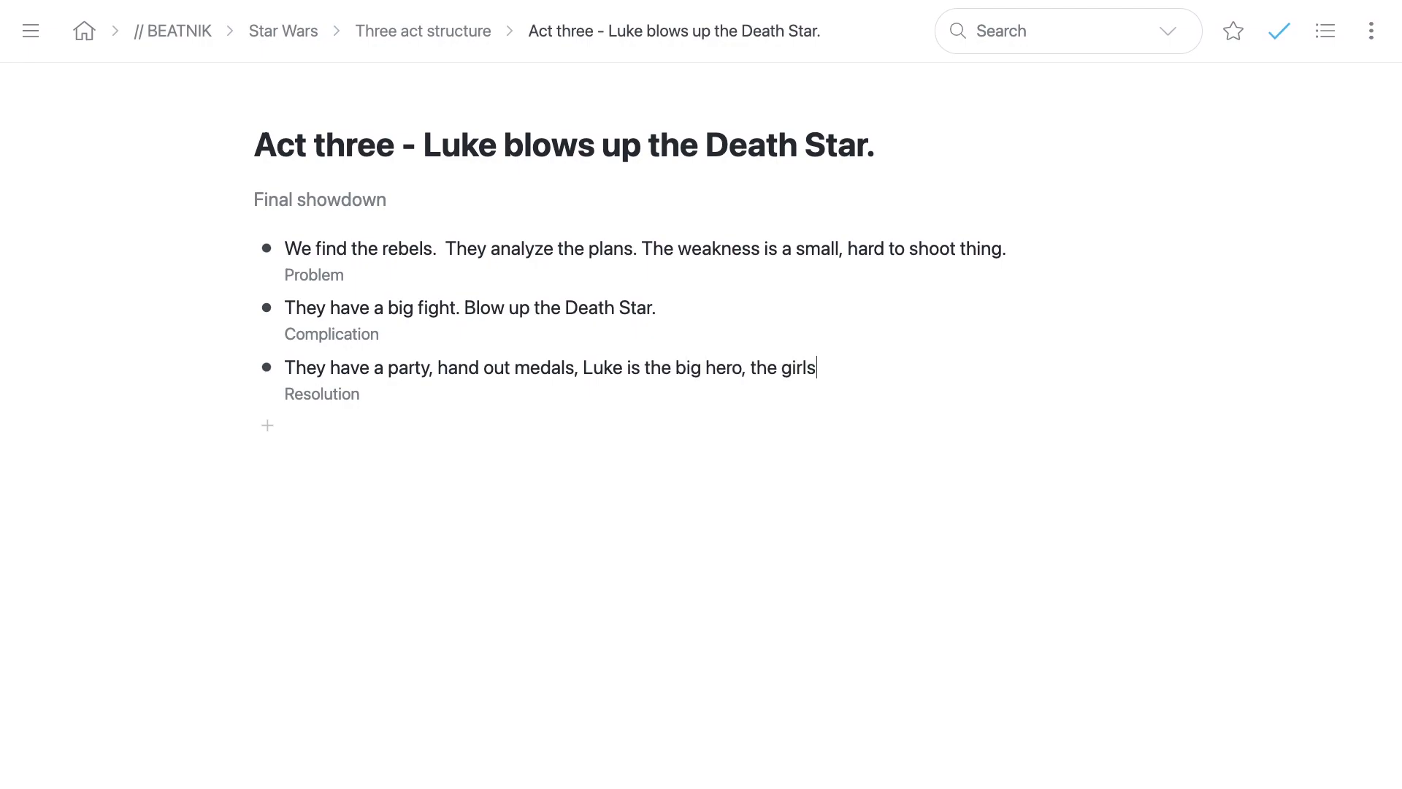
type(" like him. Noo")
key("BackSpace")
type("wookie")
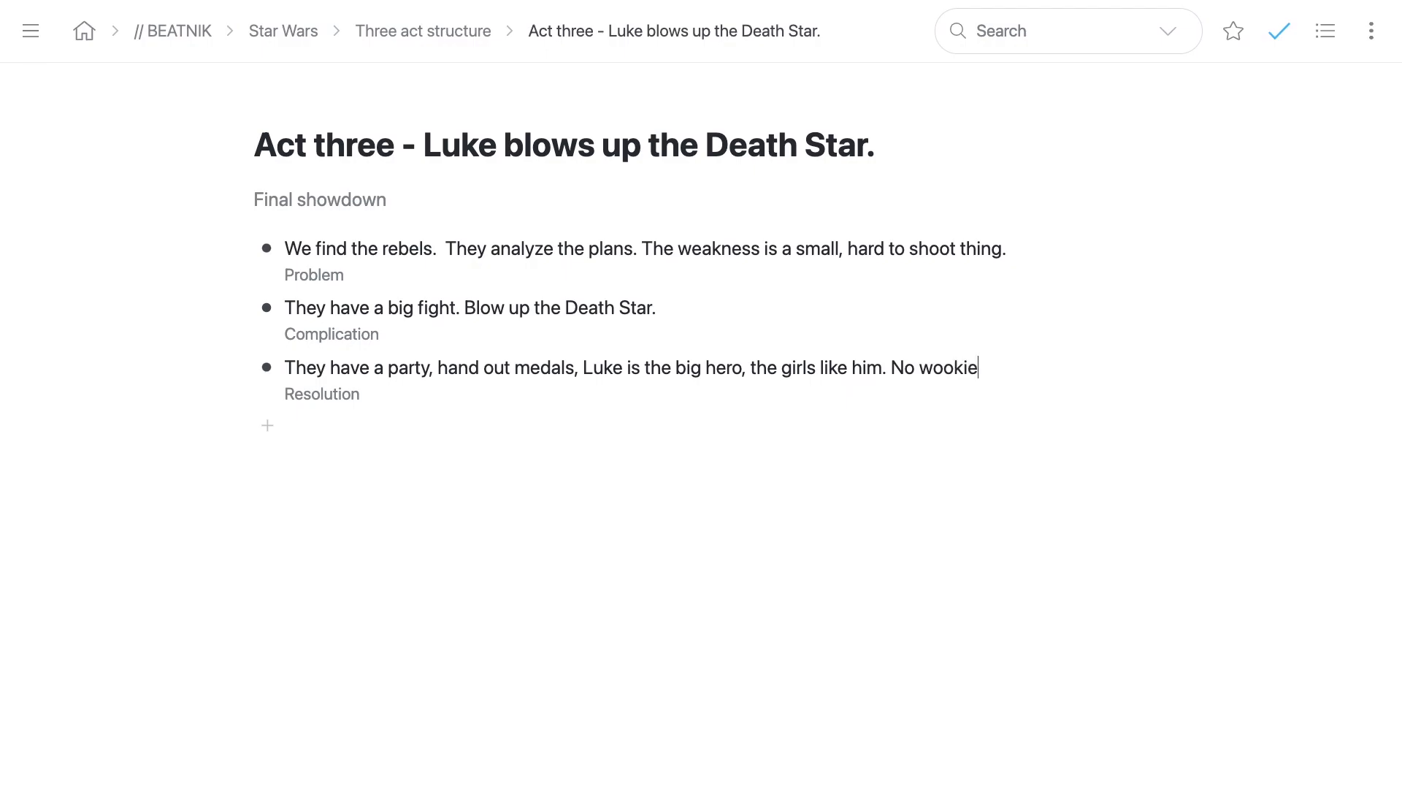
type("s allowed.")
Step: Return to the full three act structure and review the problem, complication and resolution bullets of every act
key("super+comma")
scroll(701, 514, "up", 2)
scroll(382, 526, "up", 5)
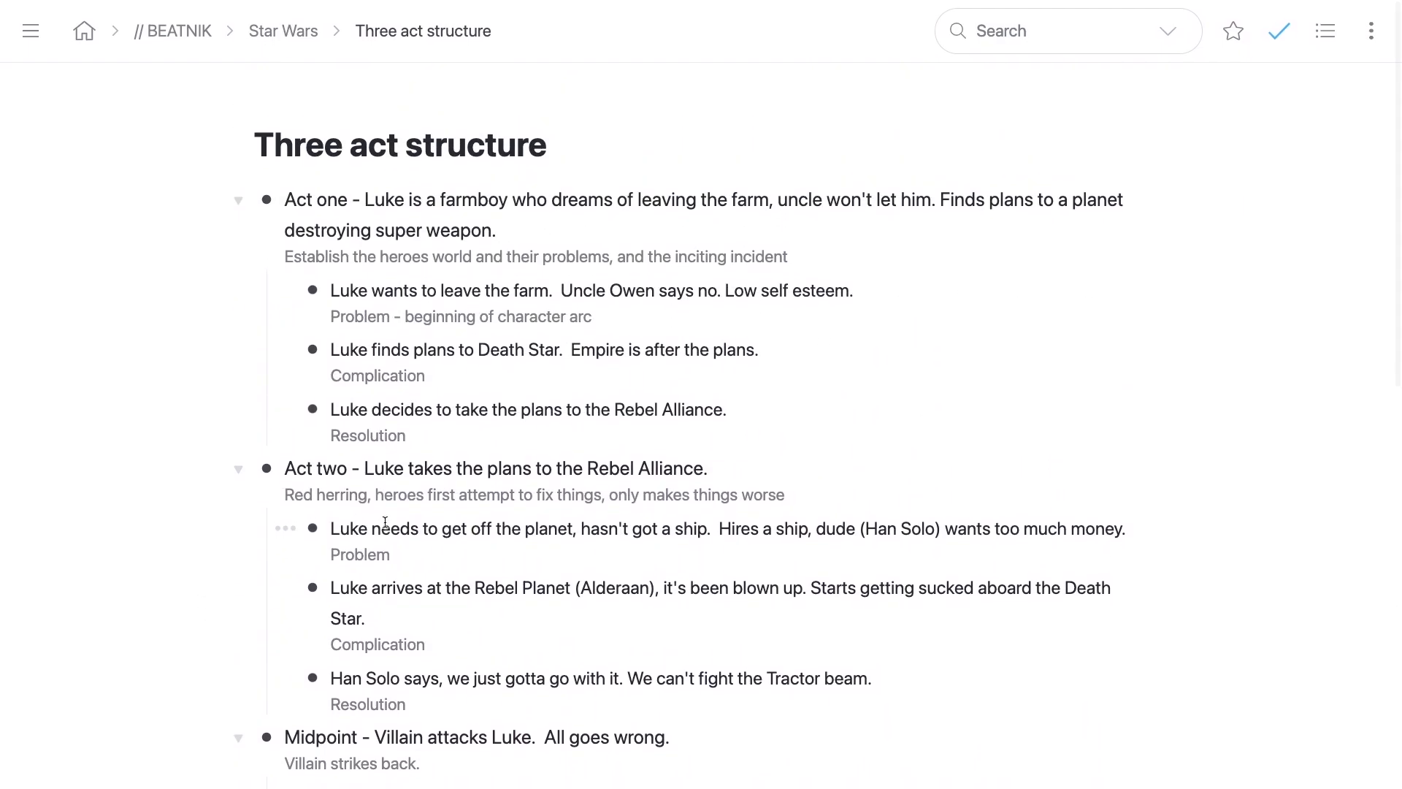
scroll(379, 497, "down", 3)
scroll(377, 465, "up", 3)
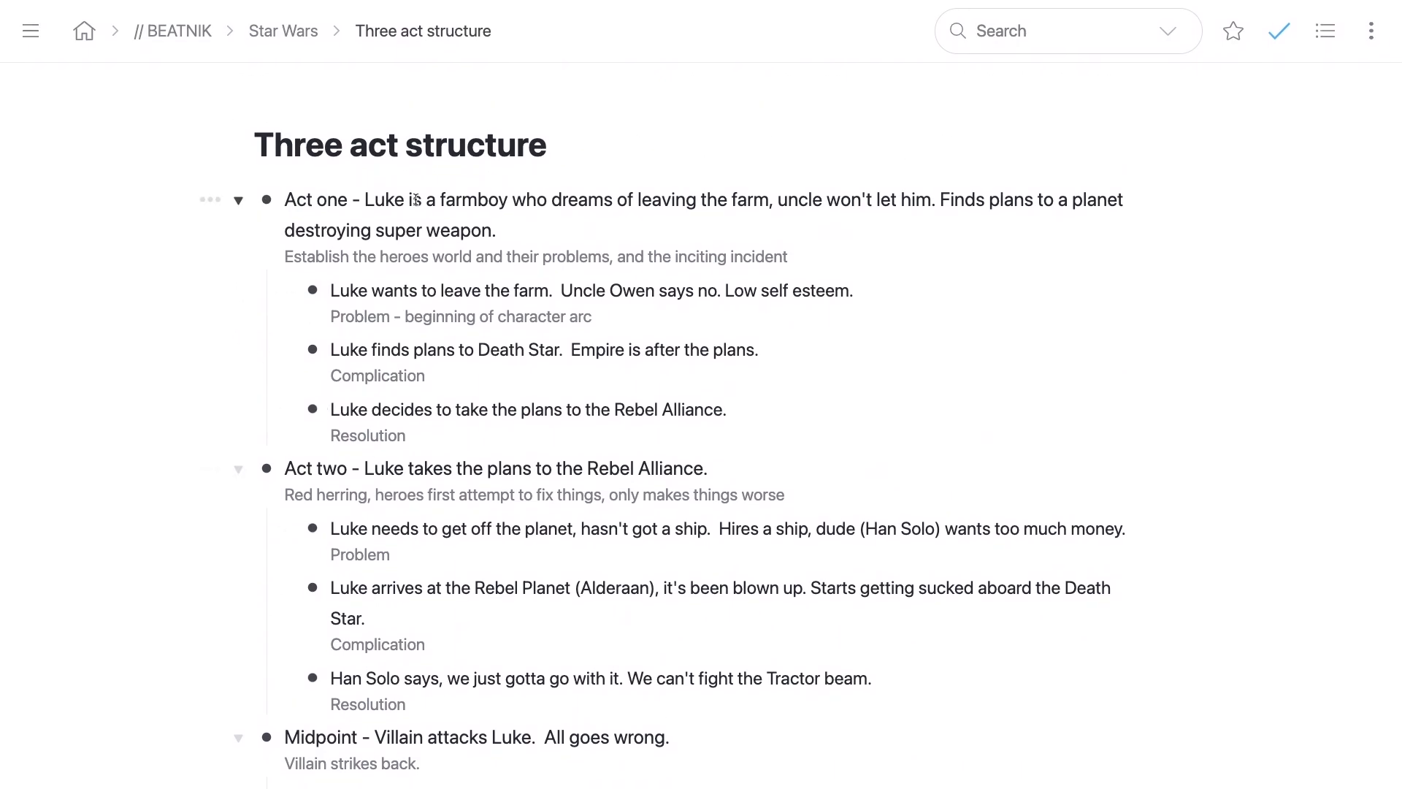
scroll(299, 394, "down", 1)
left_click_drag(396, 270, 355, 387)
scroll(407, 350, "down", 4)
scroll(228, 337, "down", 7)
scroll(230, 338, "up", 11)
left_click(220, 340)
scroll(448, 230, "down", 7)
scroll(448, 230, "up", 7)
Step: Go up to the Star Wars outline, then collapse and re-expand the Three act structure
left_click(303, 31)
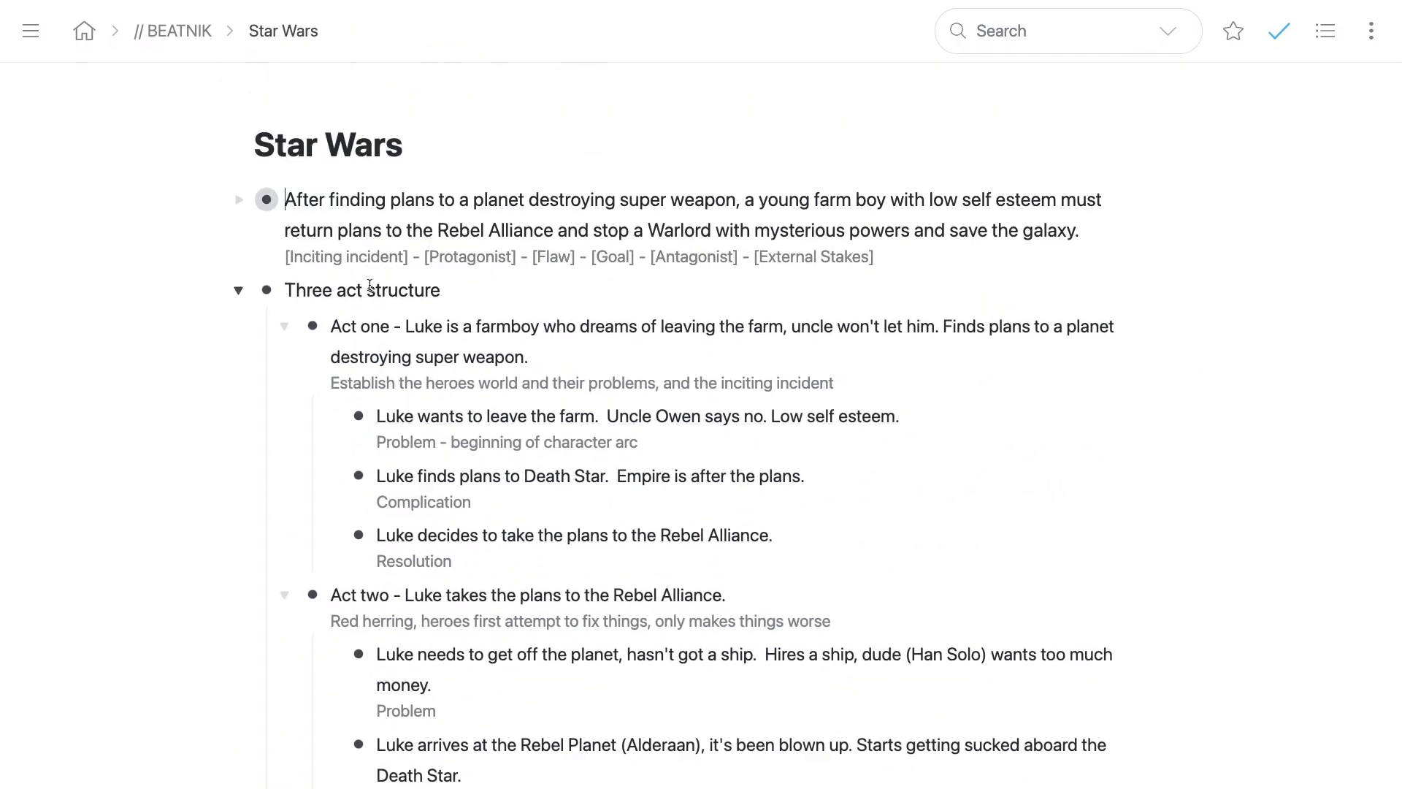
scroll(267, 292, "down", 1)
scroll(266, 292, "down", 4)
scroll(265, 290, "up", 3)
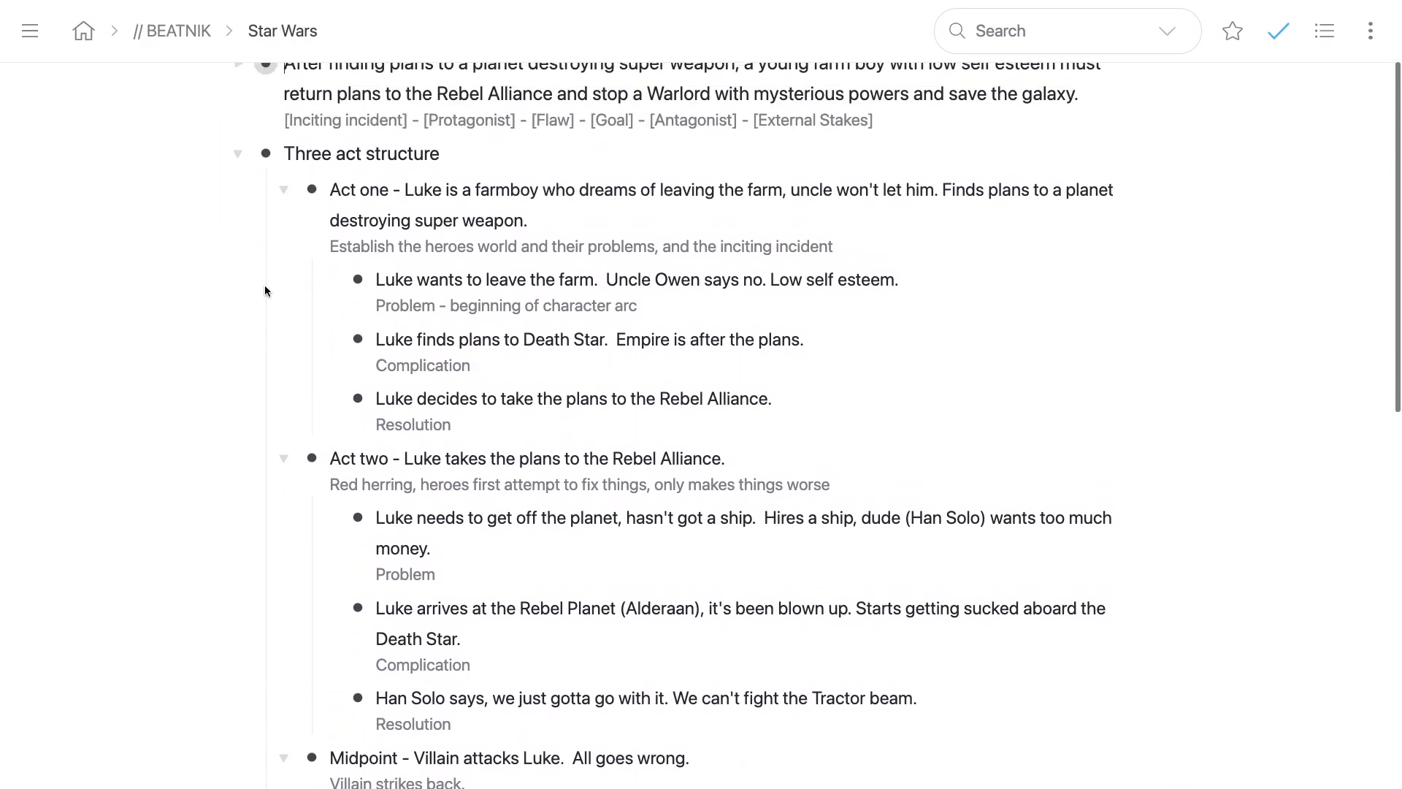
left_click(235, 155)
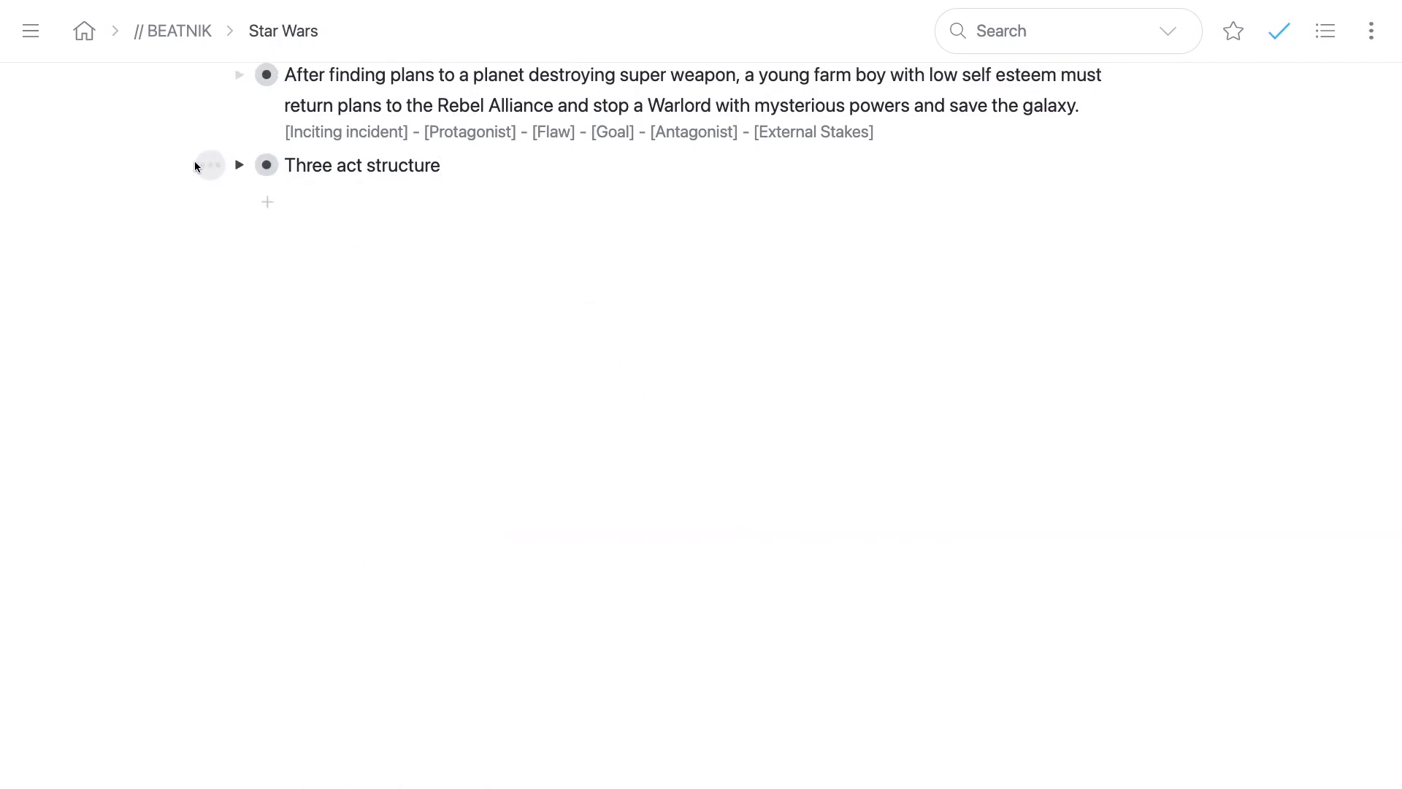
left_click(240, 165)
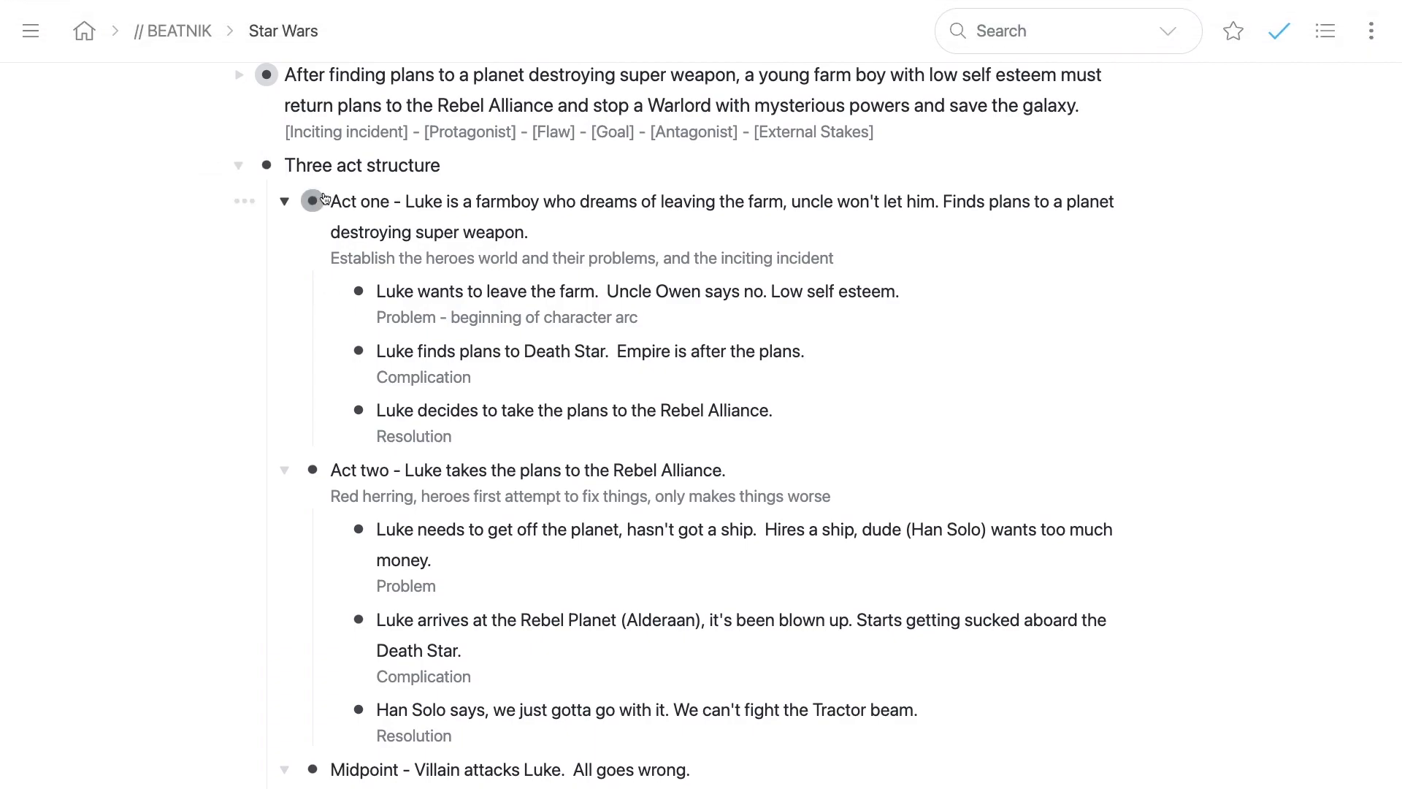
Step: Zoom into the Three act structure, look over its acts and zoom into Act one
left_click(267, 165)
scroll(243, 196, "down", 6)
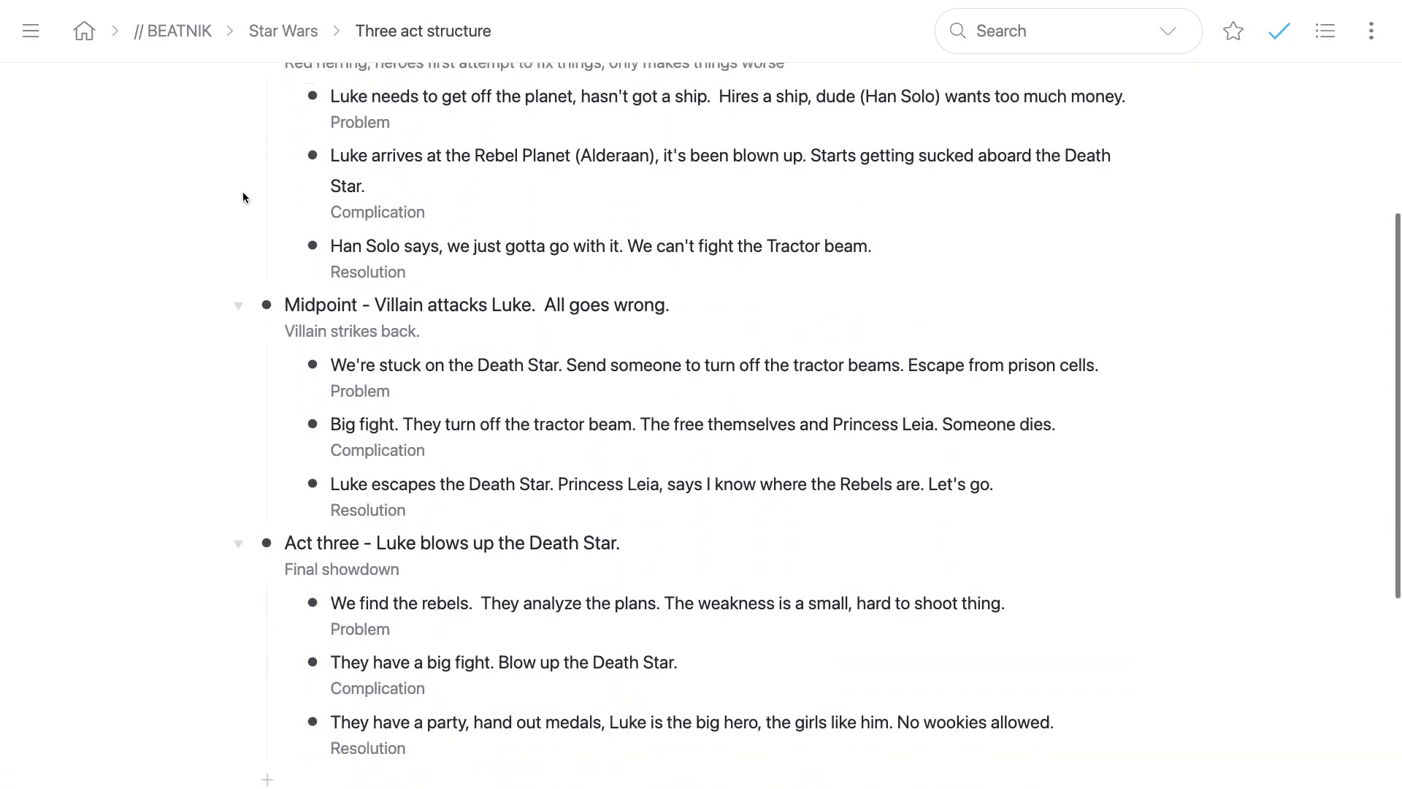
scroll(242, 196, "up", 3)
scroll(242, 193, "up", 4)
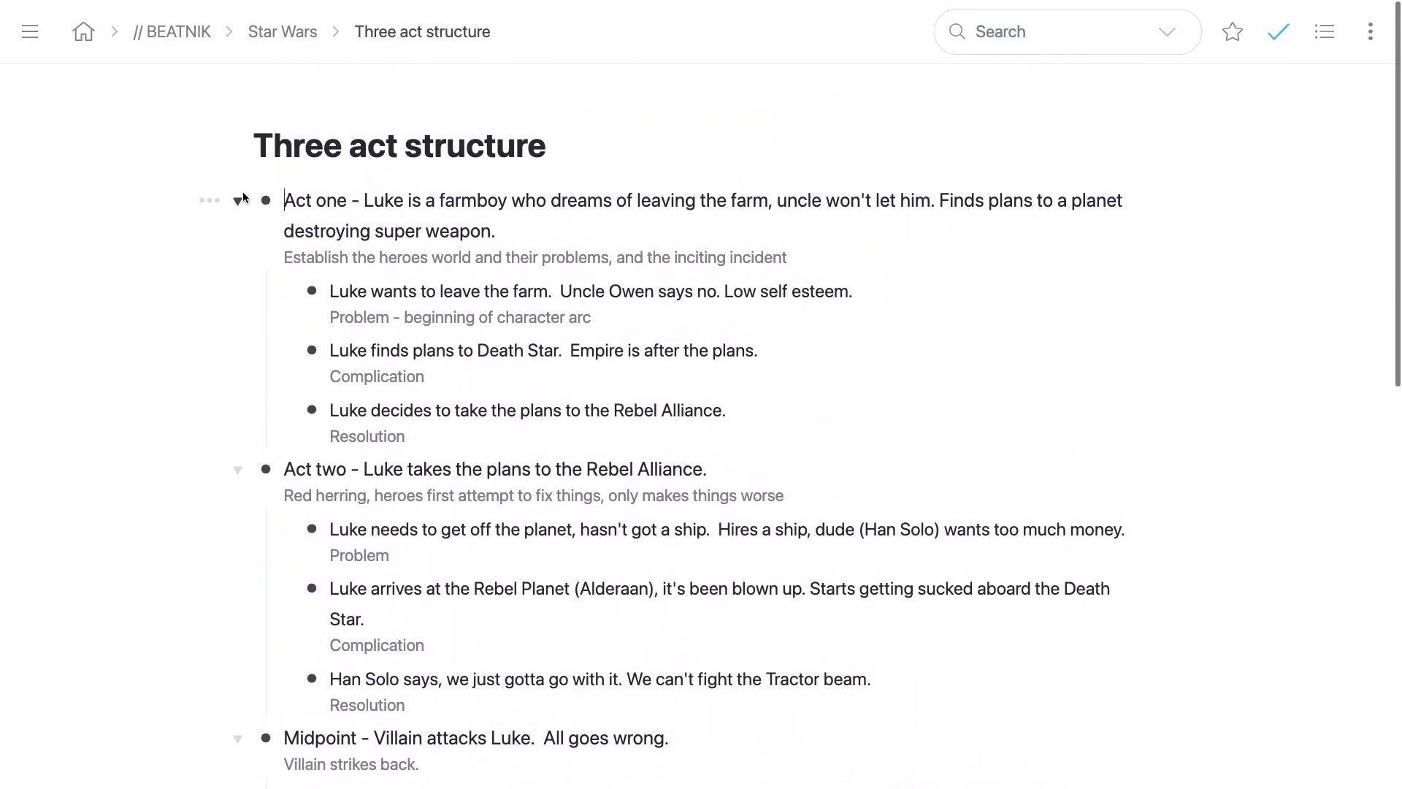
left_click(267, 206)
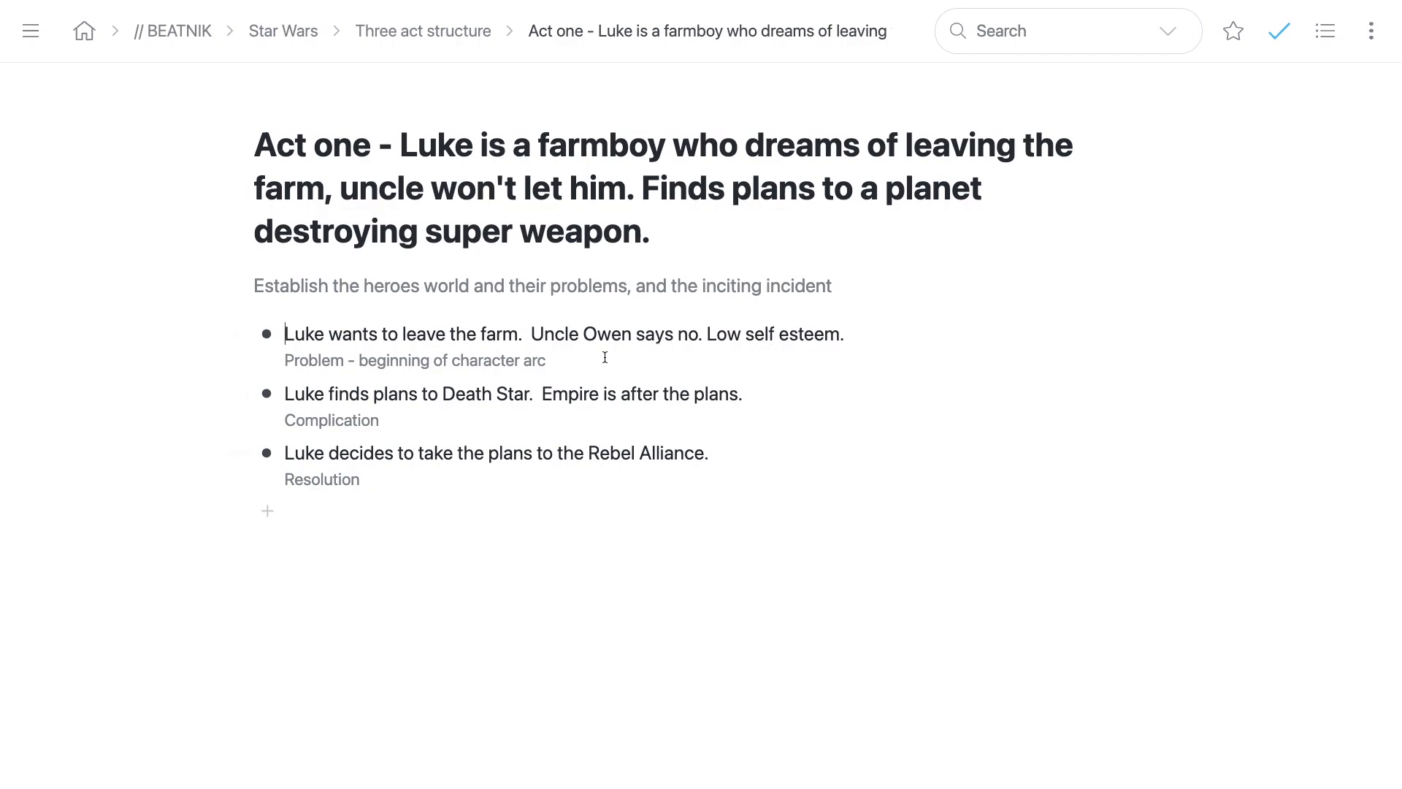
Step: Add a sub-bullet under Act one's Problem bullet reading "Luke wants to join the adademy with his friends."
left_click(860, 333)
key("Return")
key("Tab")
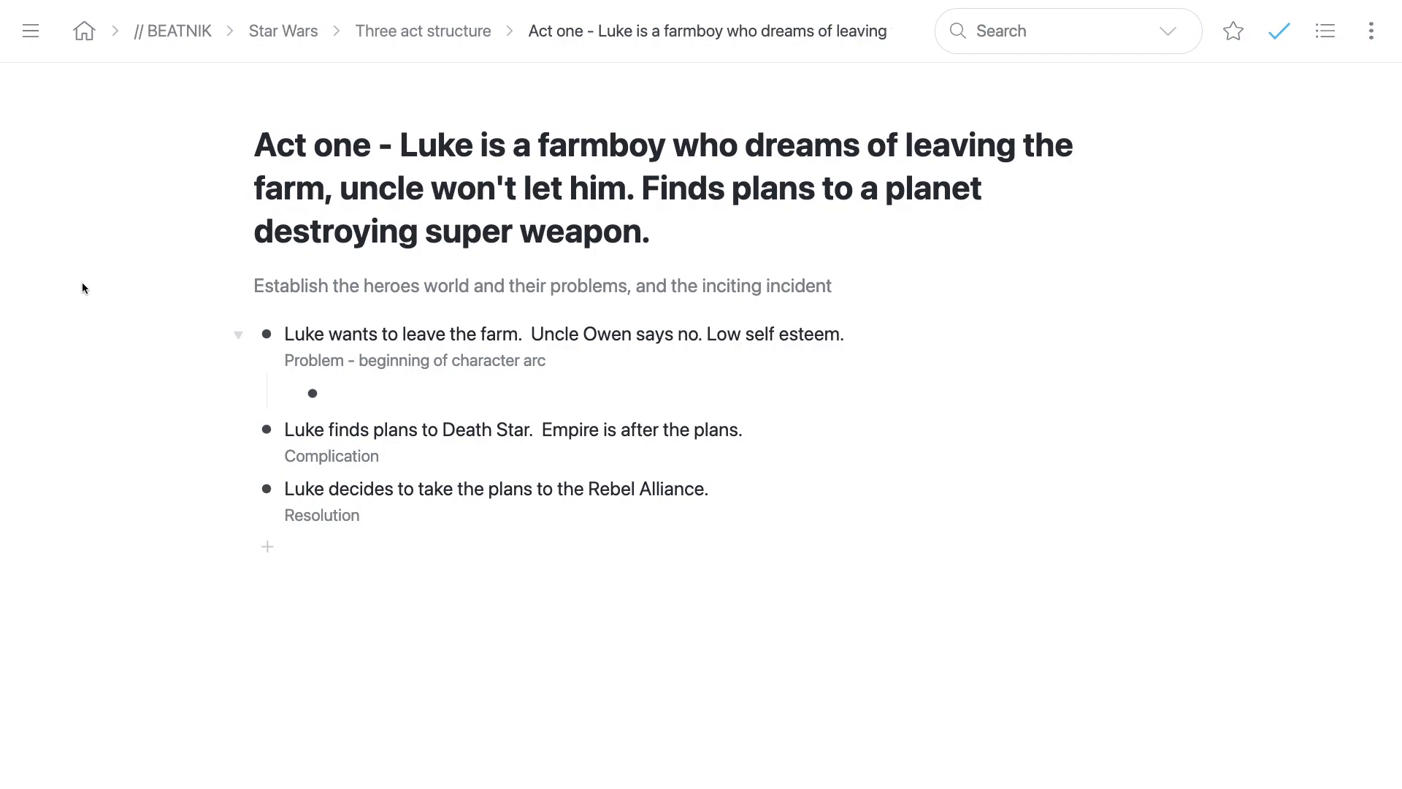
type("Luke wants to join the adac")
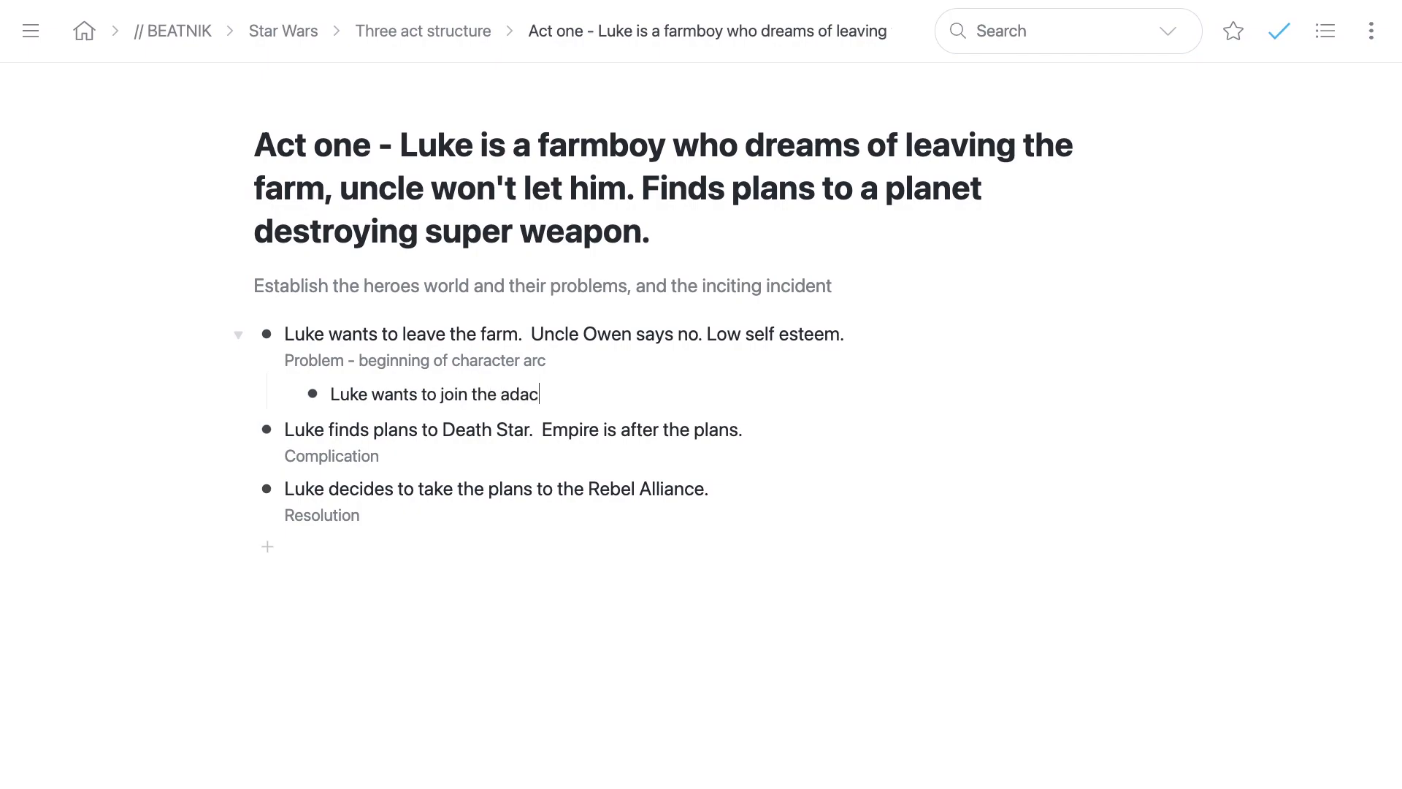
key("BackSpace")
type("demy")
type(" with his fri")
type("e")
type("dn")
key("BackSpace")
key("BackSpace")
type("nds.")
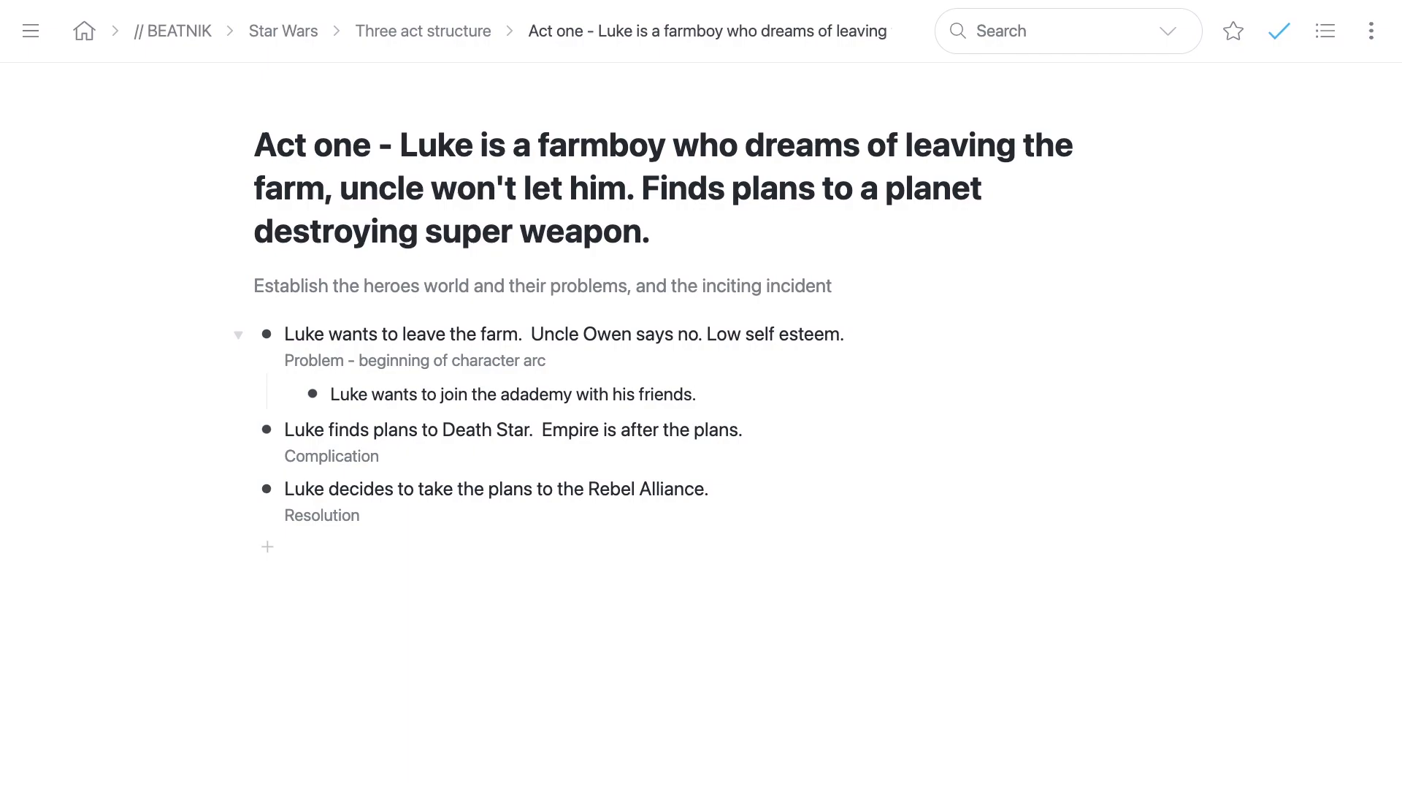
Step: Add two more sub-bullets to the Problem bullet: "Uncle Owen says no." and "Luke sulks. Goes along with it."
key("Return")
type("Uncle says no.")
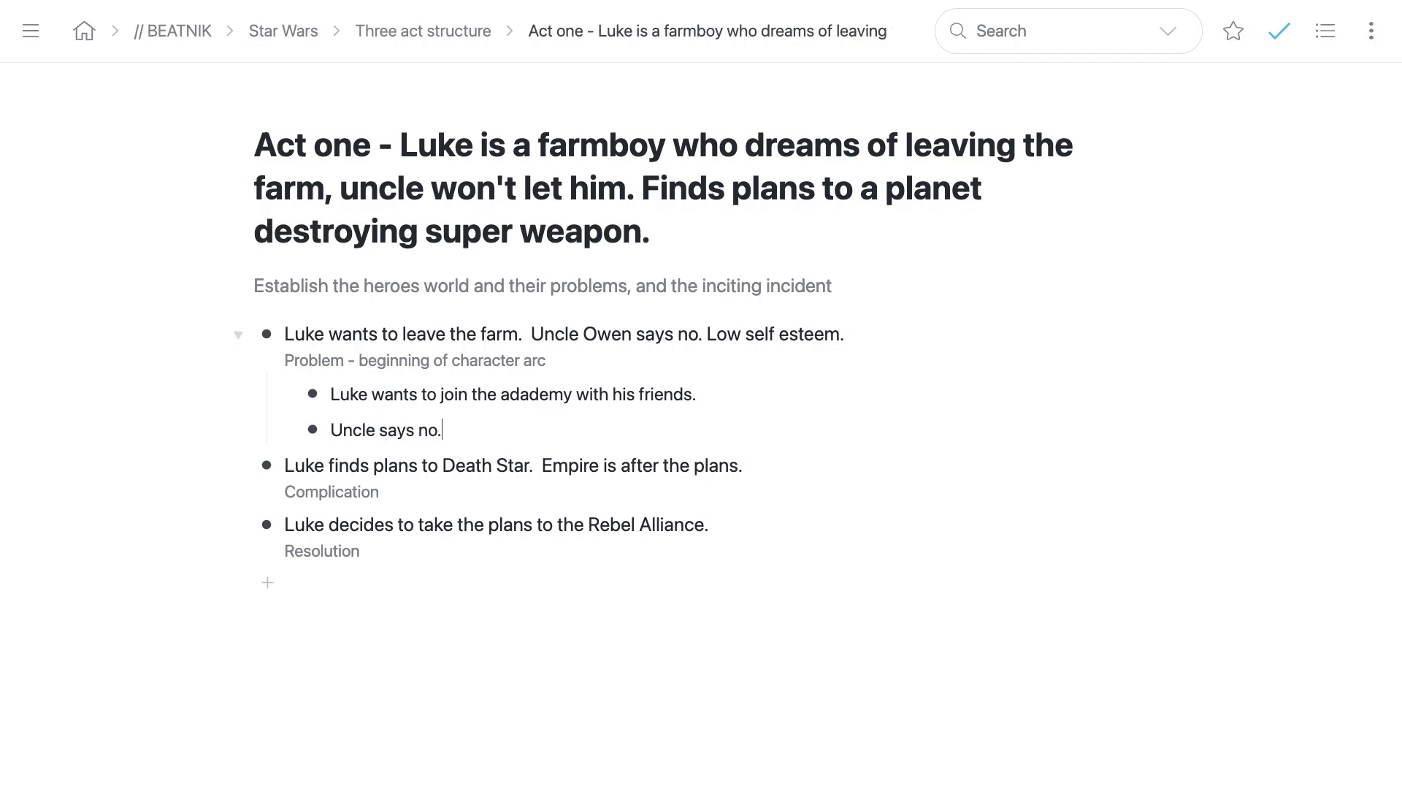
key("Return")
type("Lu")
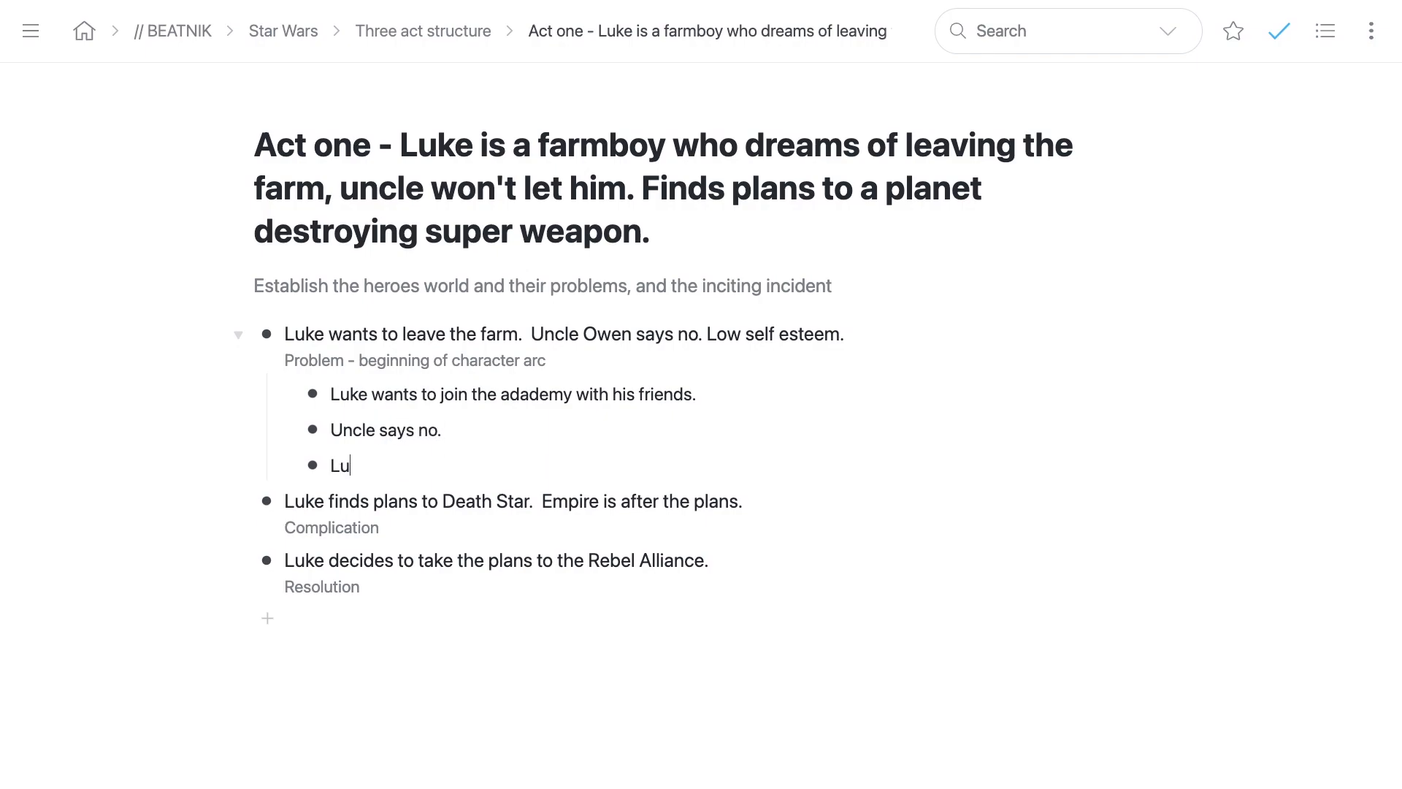
type("ke sulks.")
type(" Owen")
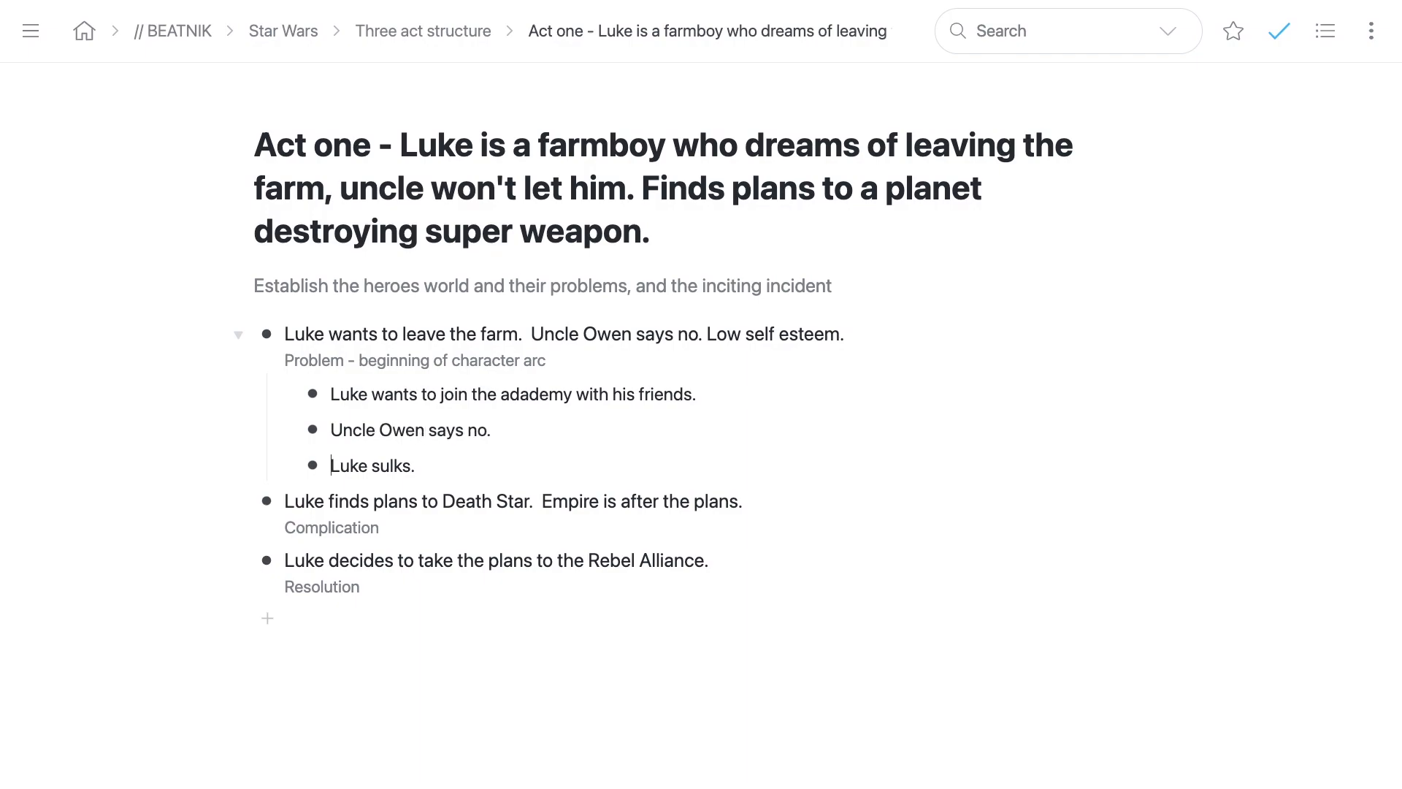
type("Goes along with it.")
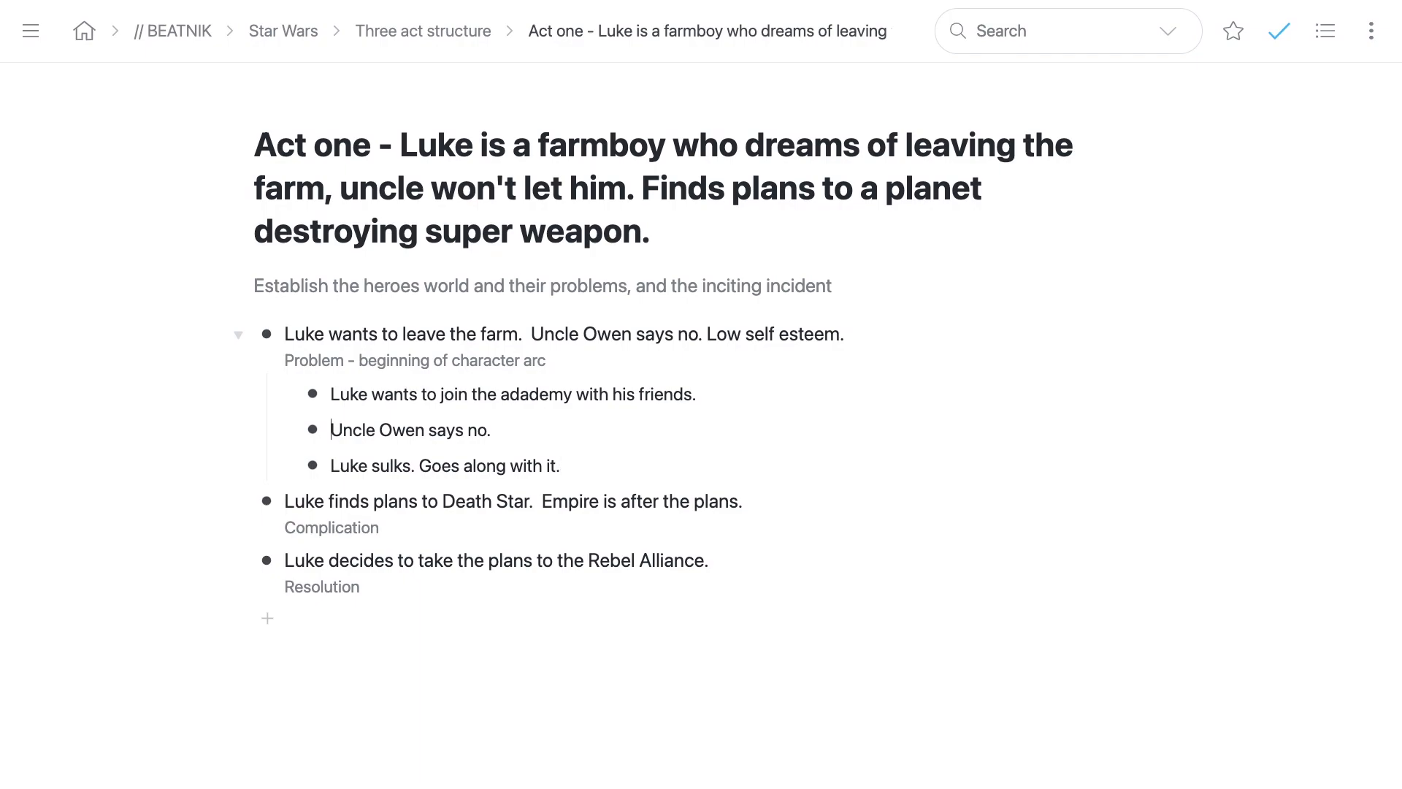
Step: Add a sub-bullet under Act one's Complication bullet reading "Luke finds a droid with plans a message from Leia on it."
key("shift+Down")
key("Down")
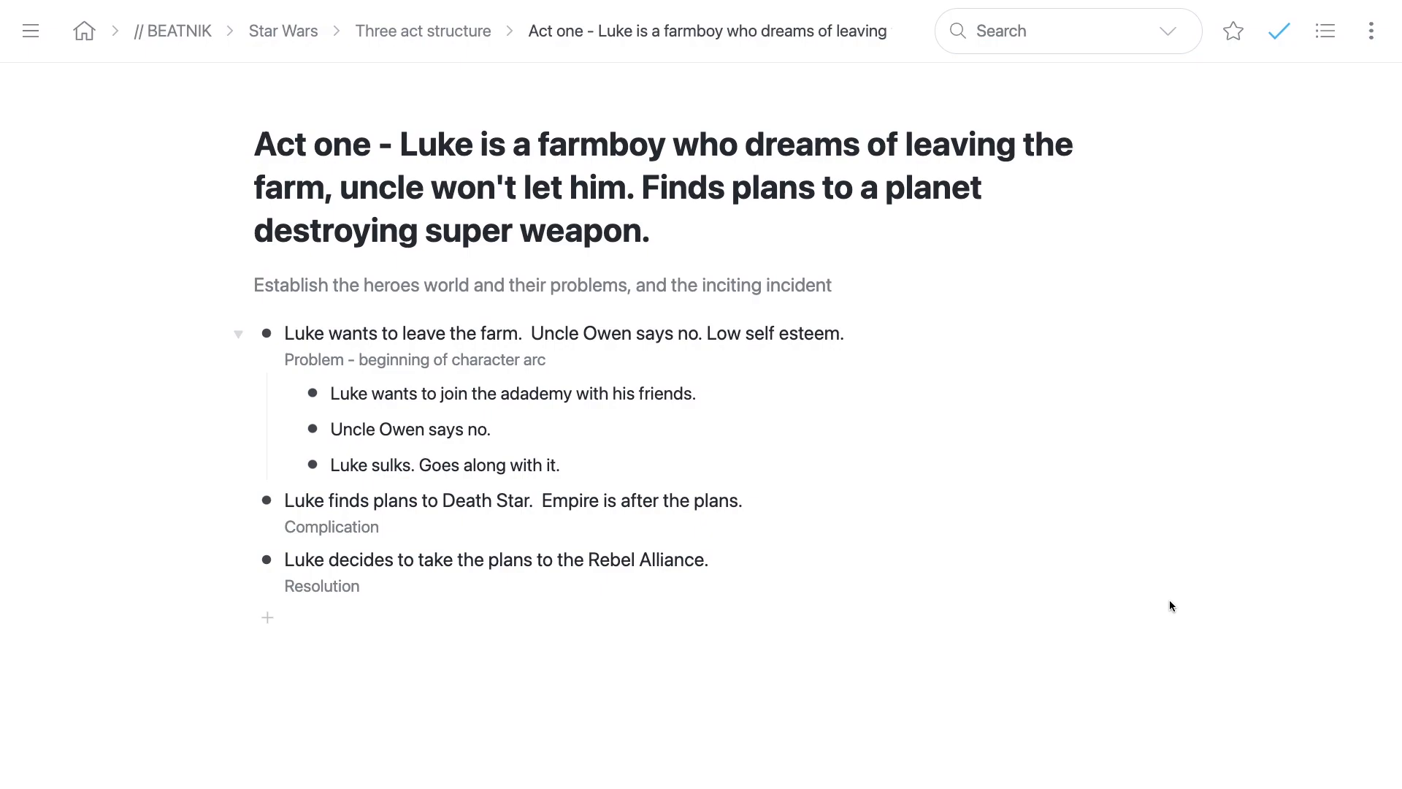
key("Return")
key("Tab")
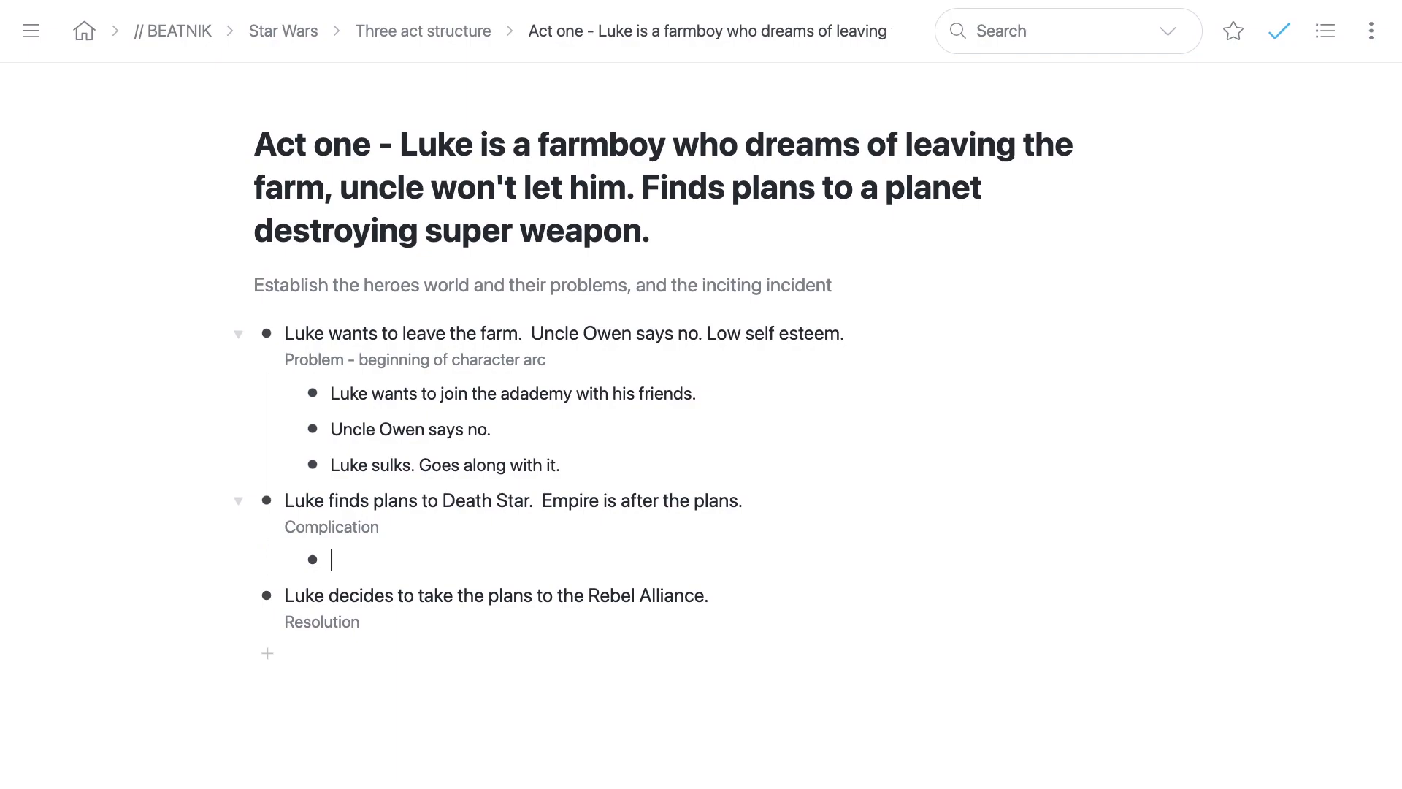
type("Luke finds droid")
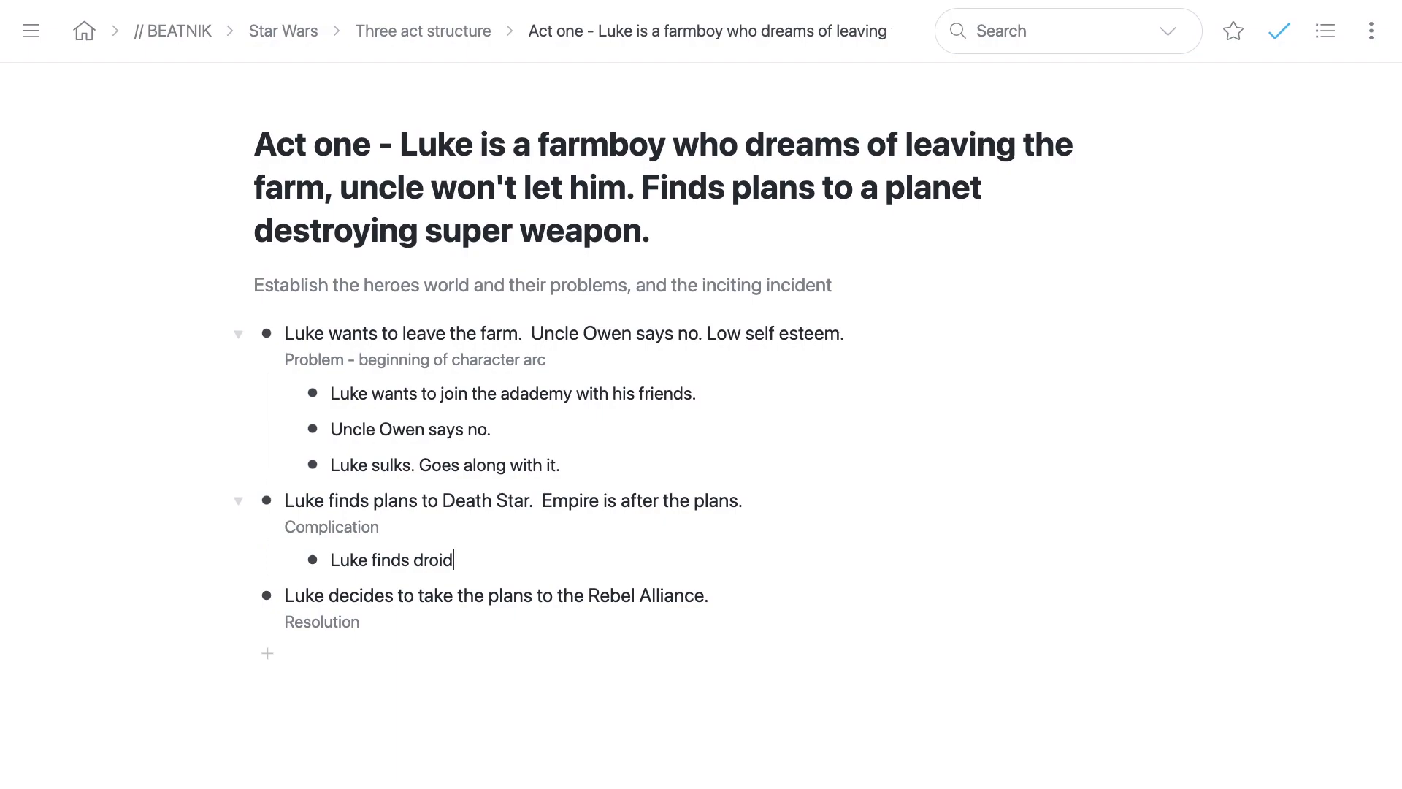
type("a ")
type("with plans to the De")
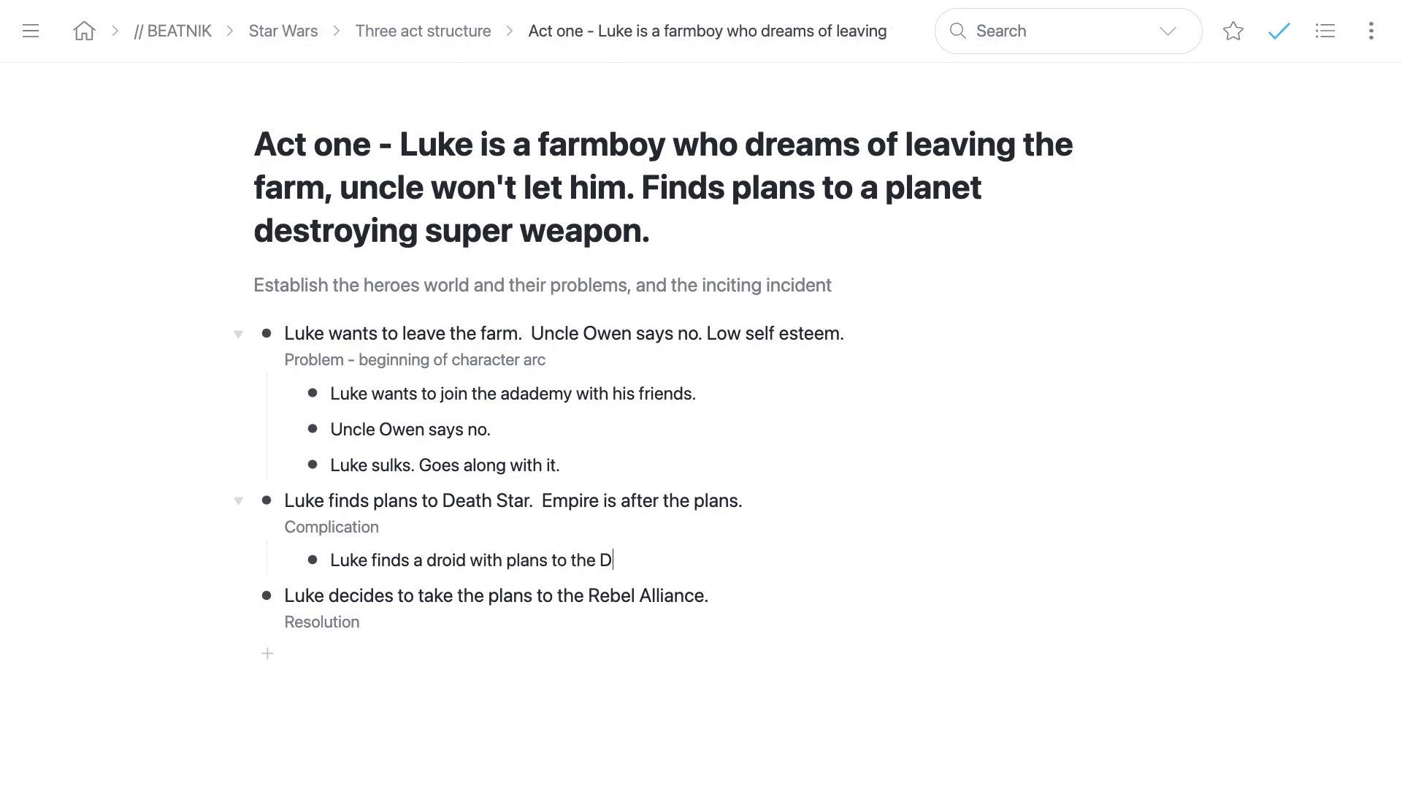
key("BackSpace")
key("ctrl+shift+Left")
key("ctrl+shift+Left")
key("ctrl+shift+Left")
type("a message from Leia on it.")
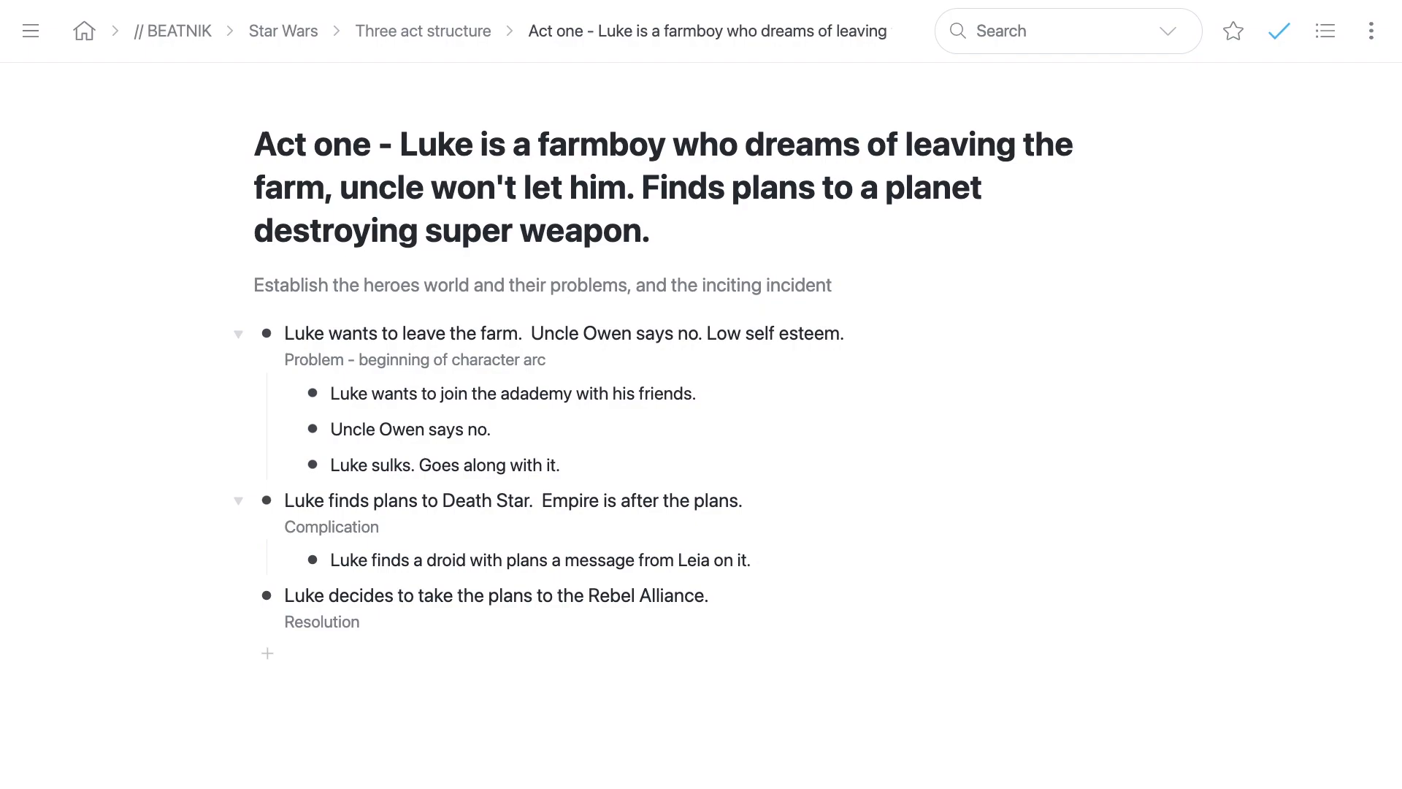
Step: Extend the first sub-bullet under Act one's Complication with "Droid wants to be taken to a war hero named Kenobi."
key("Return")
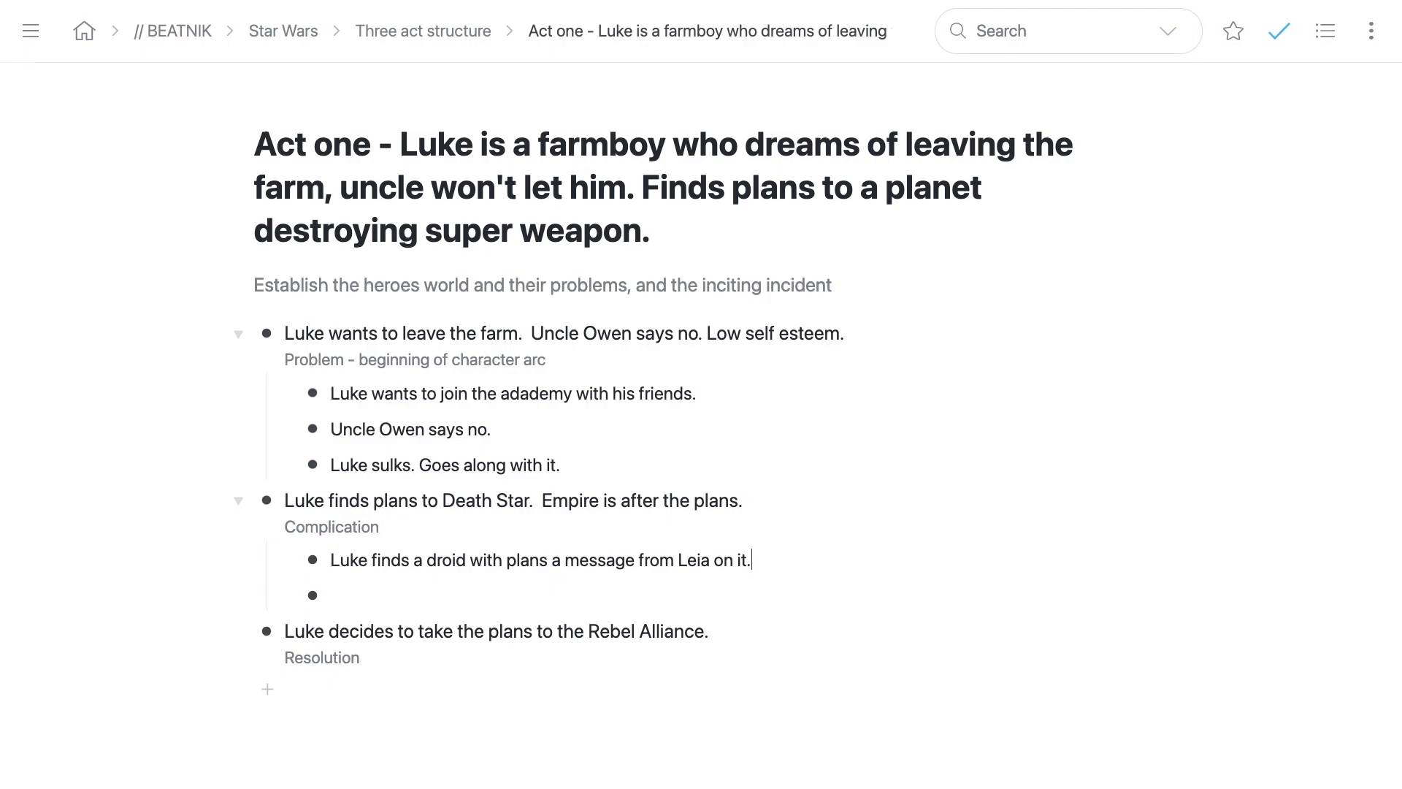
type("Droid wants to be taken to ")
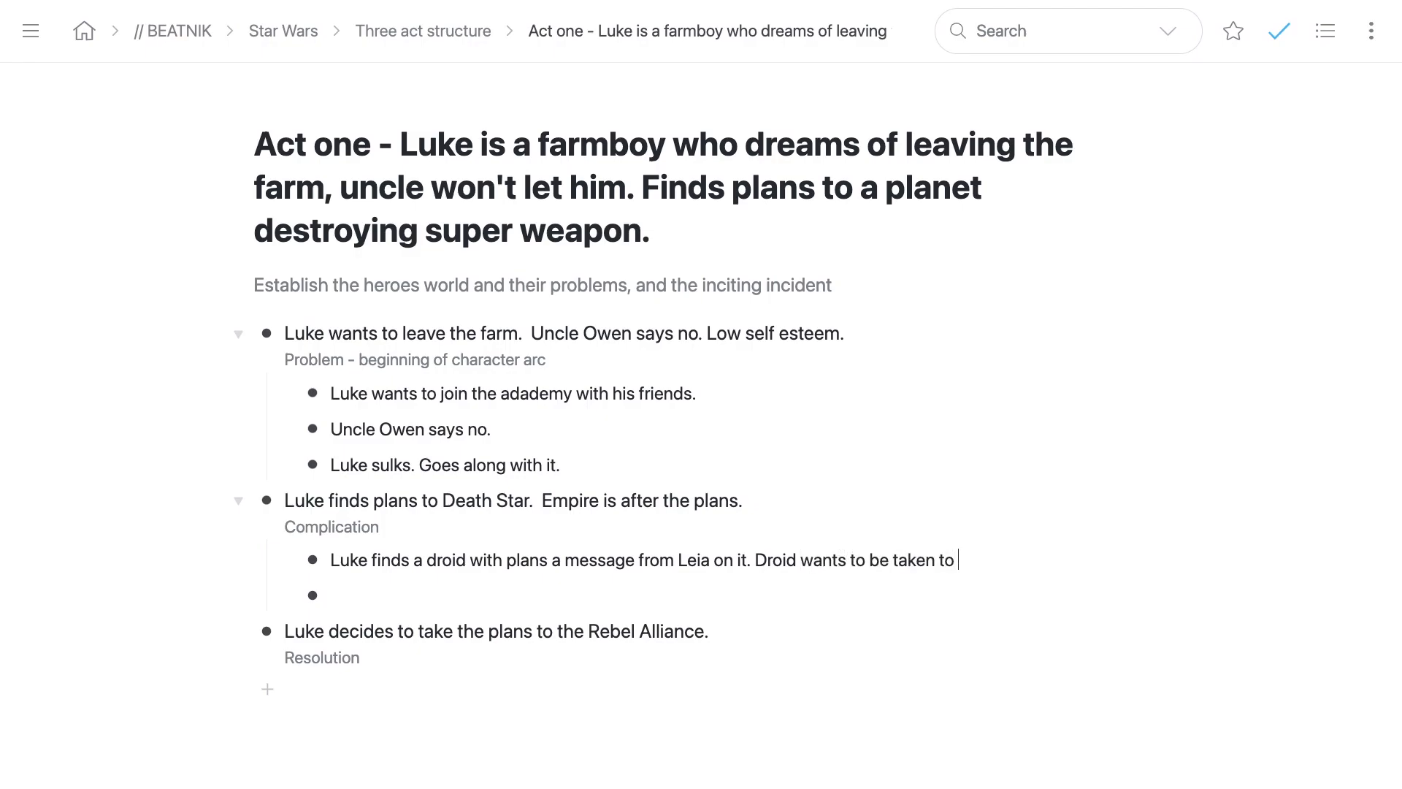
type("a war hero name")
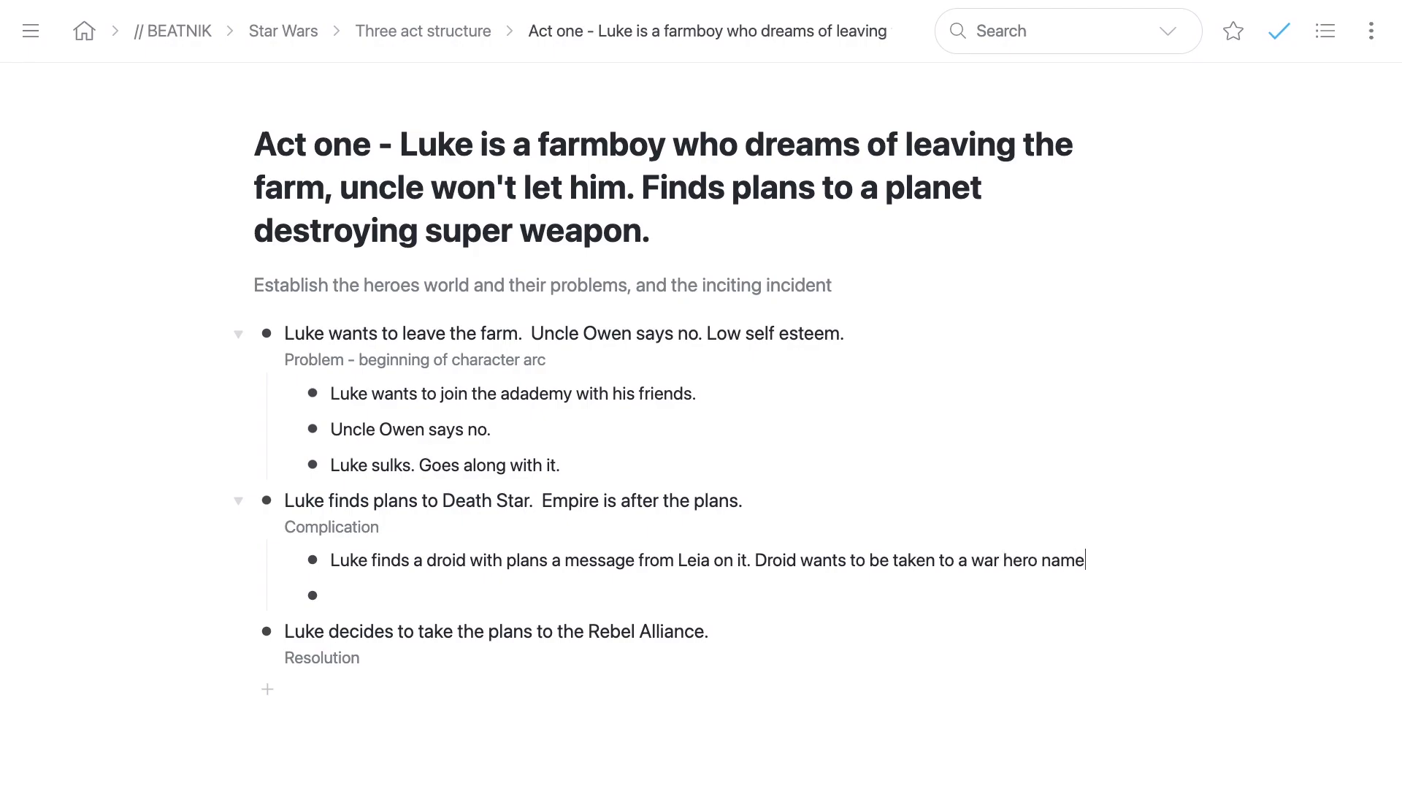
type("d Kenobi.")
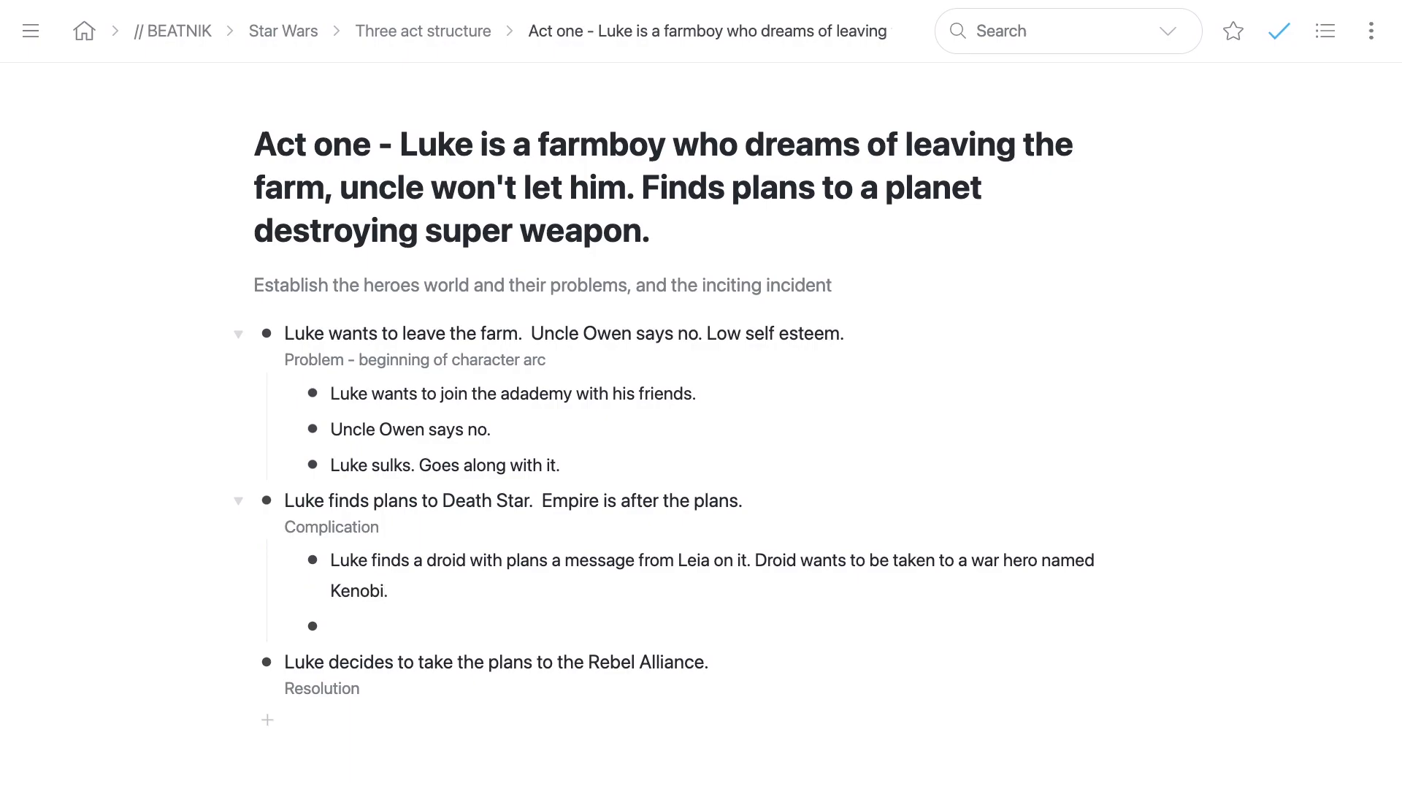
Step: Fill the second Complication sub-bullet with "Luke takes the plans to Kenobi, he wants Luke to come with him. Luke says, you're crazy."
type("Luke takes the p")
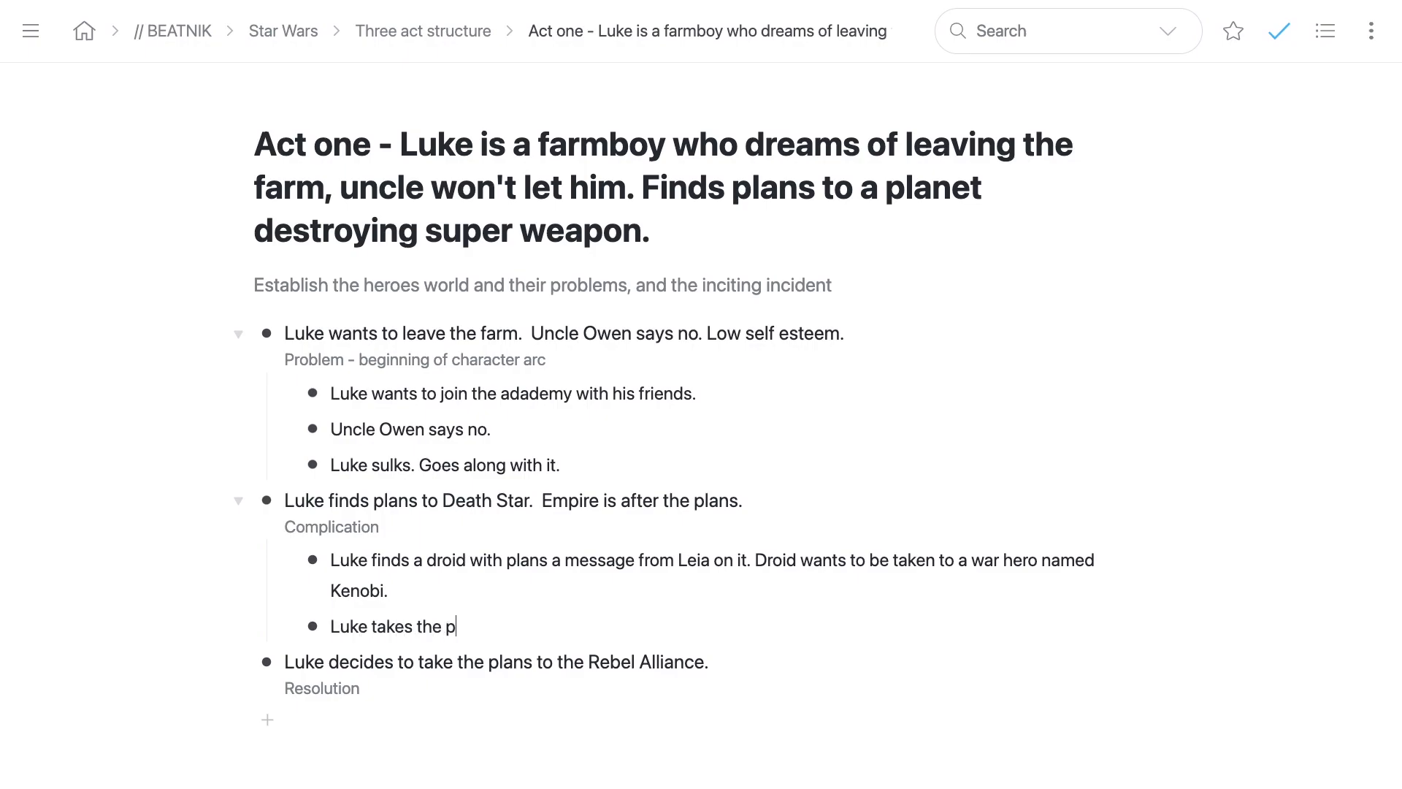
type("lans to Kenobi")
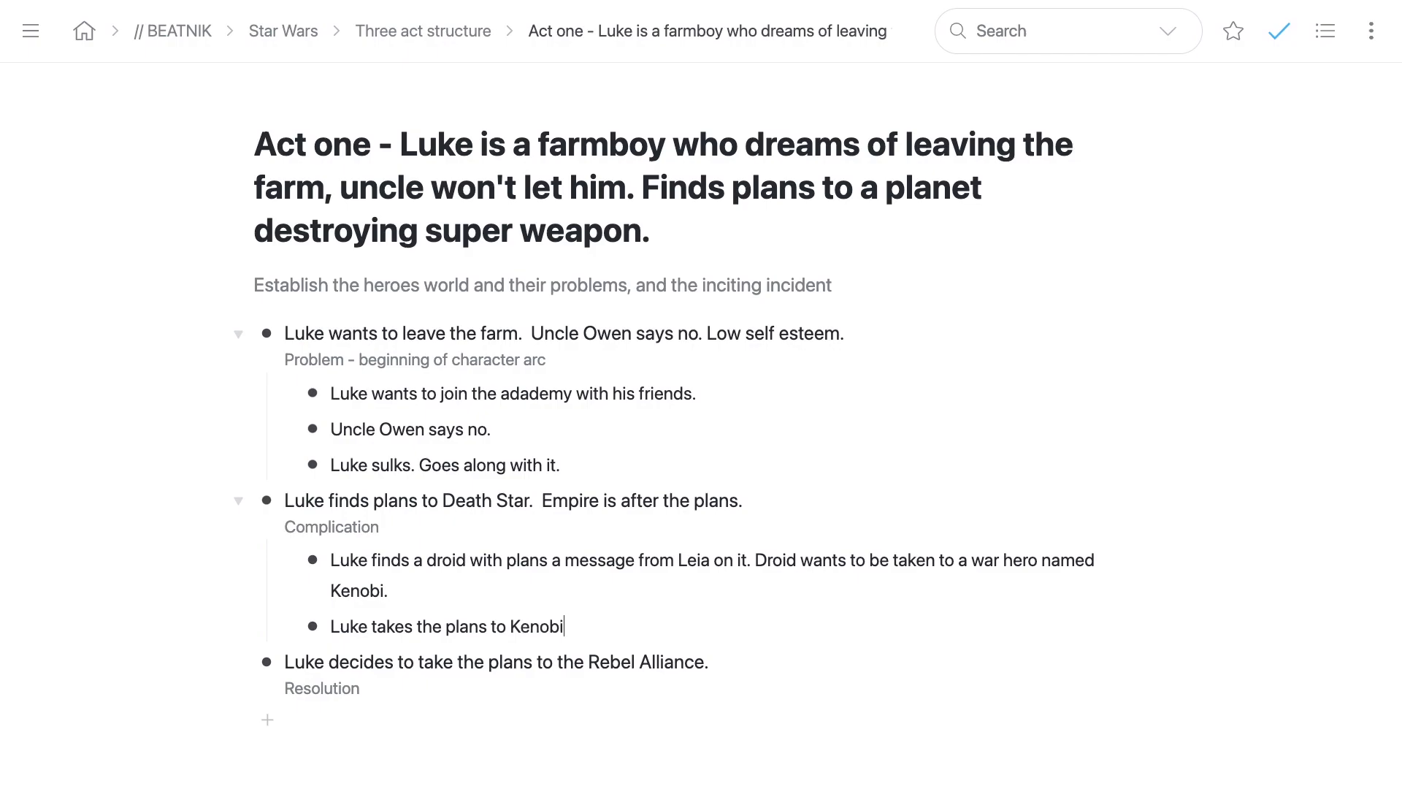
type(", he wants Luke to ")
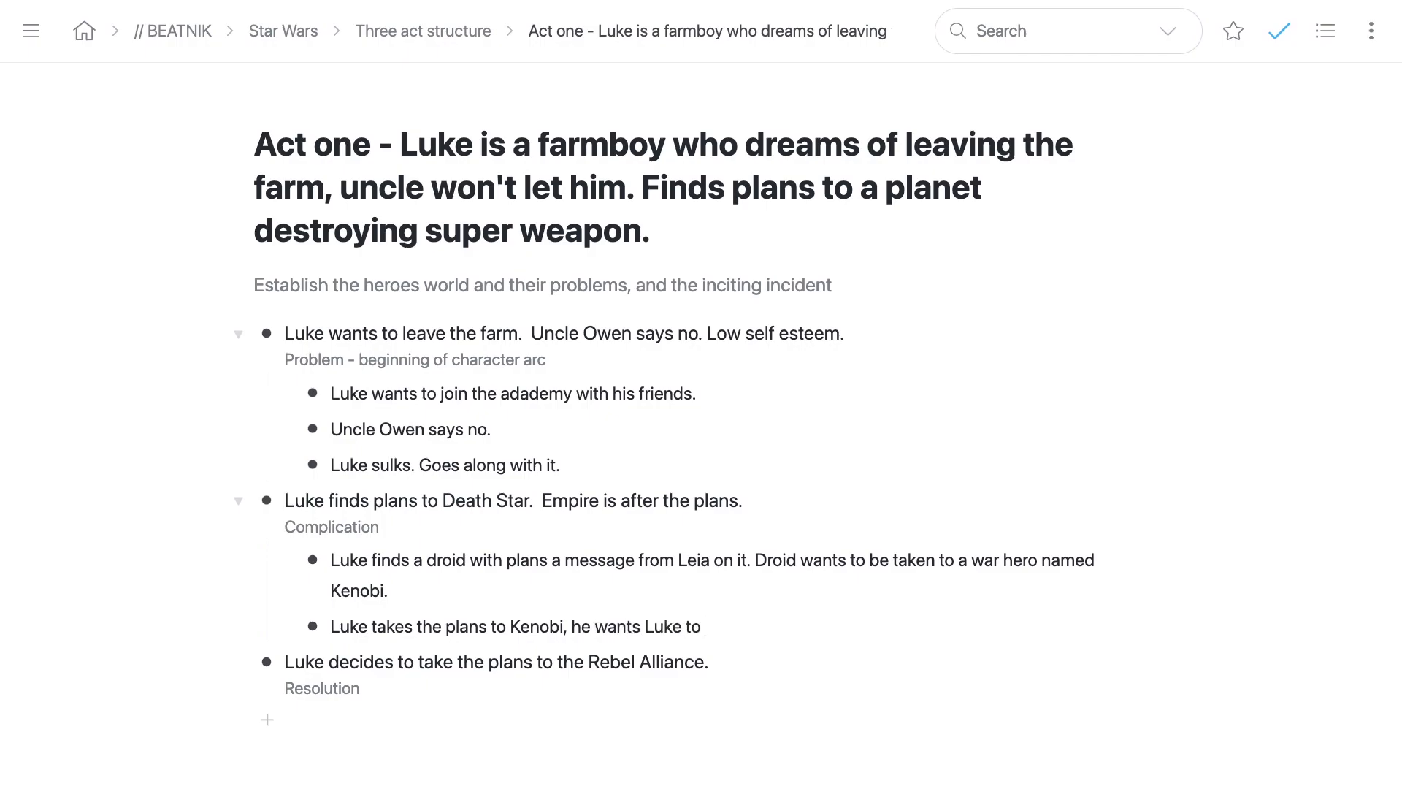
type("come with him. Luk")
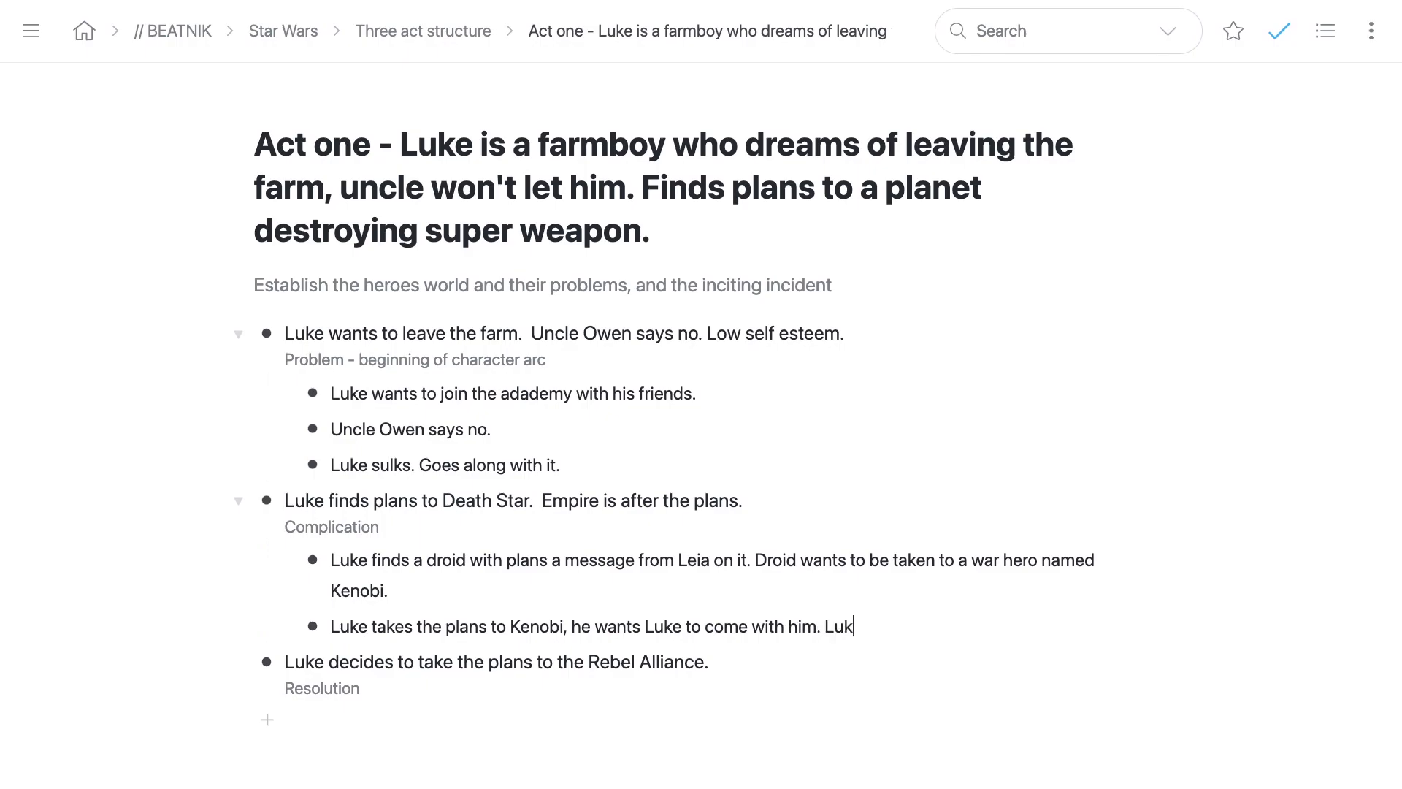
type("e says, you're crazy.")
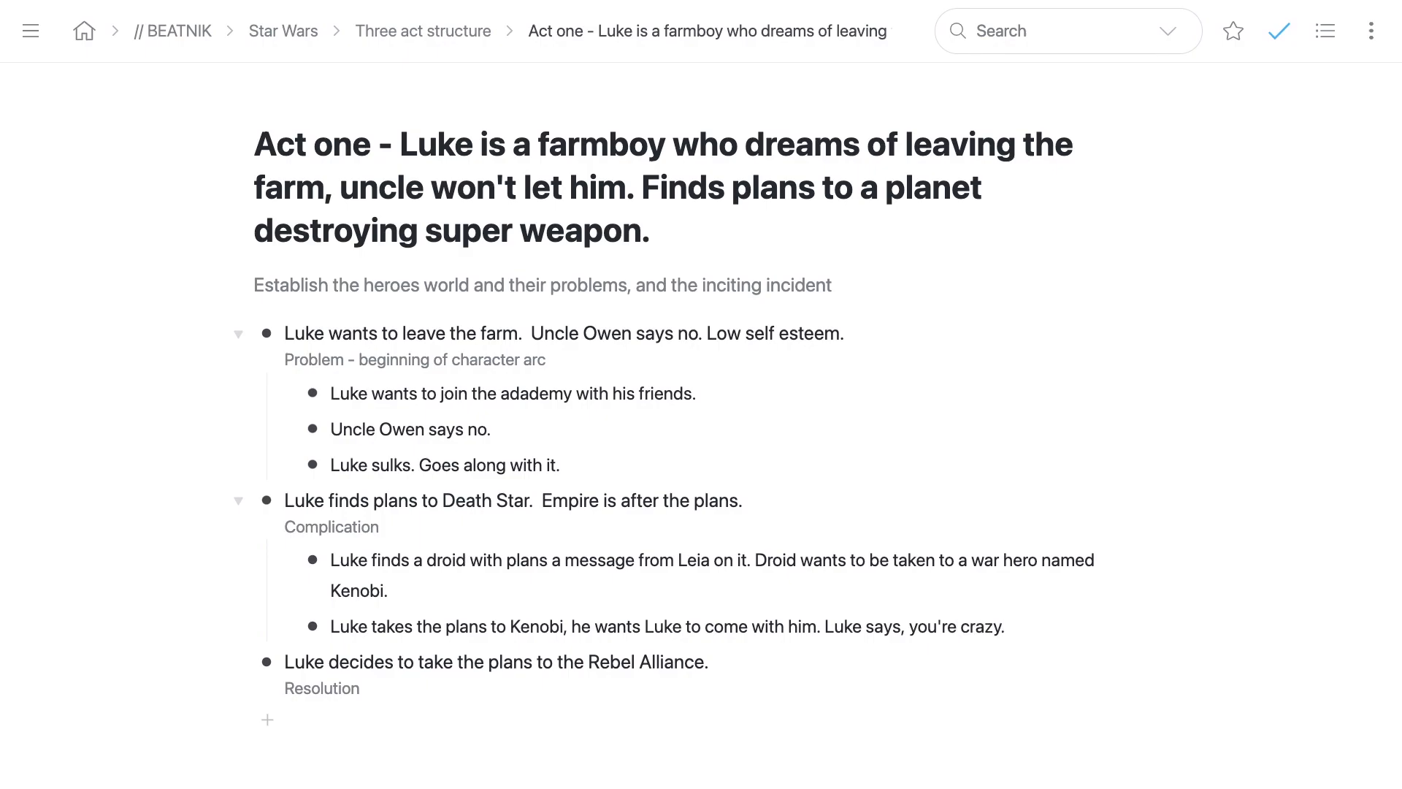
Step: Move the sentence "Luke says, you're crazy." out of its sub-bullet into a separate sub-bullet directly below
key("alt+shift+Left")
key("alt+shift+Left")
key("alt+shift+Left")
key("alt+shift+Left")
key("alt+shift+Left")
key("alt+shift+Left")
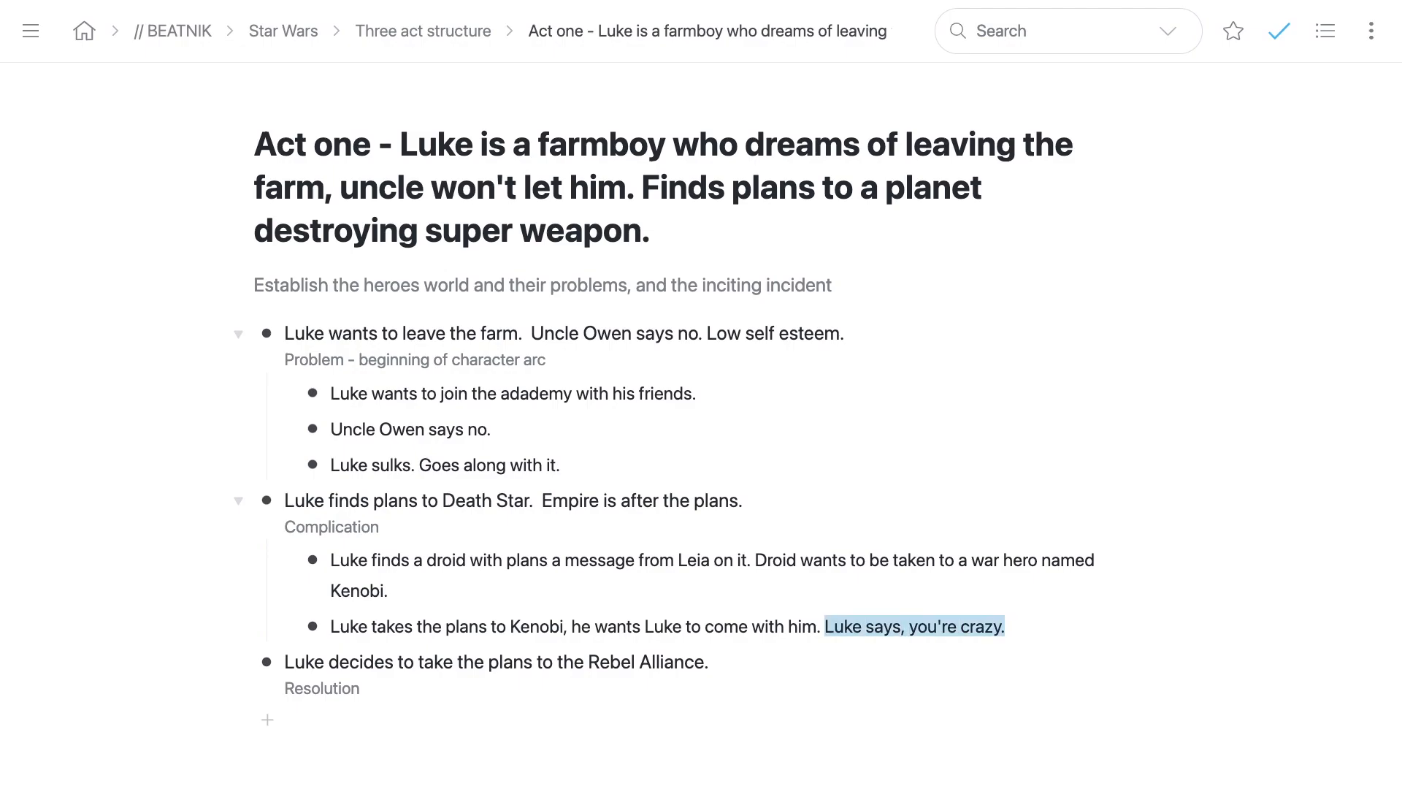
key("super+x")
key("Return")
key("super+v")
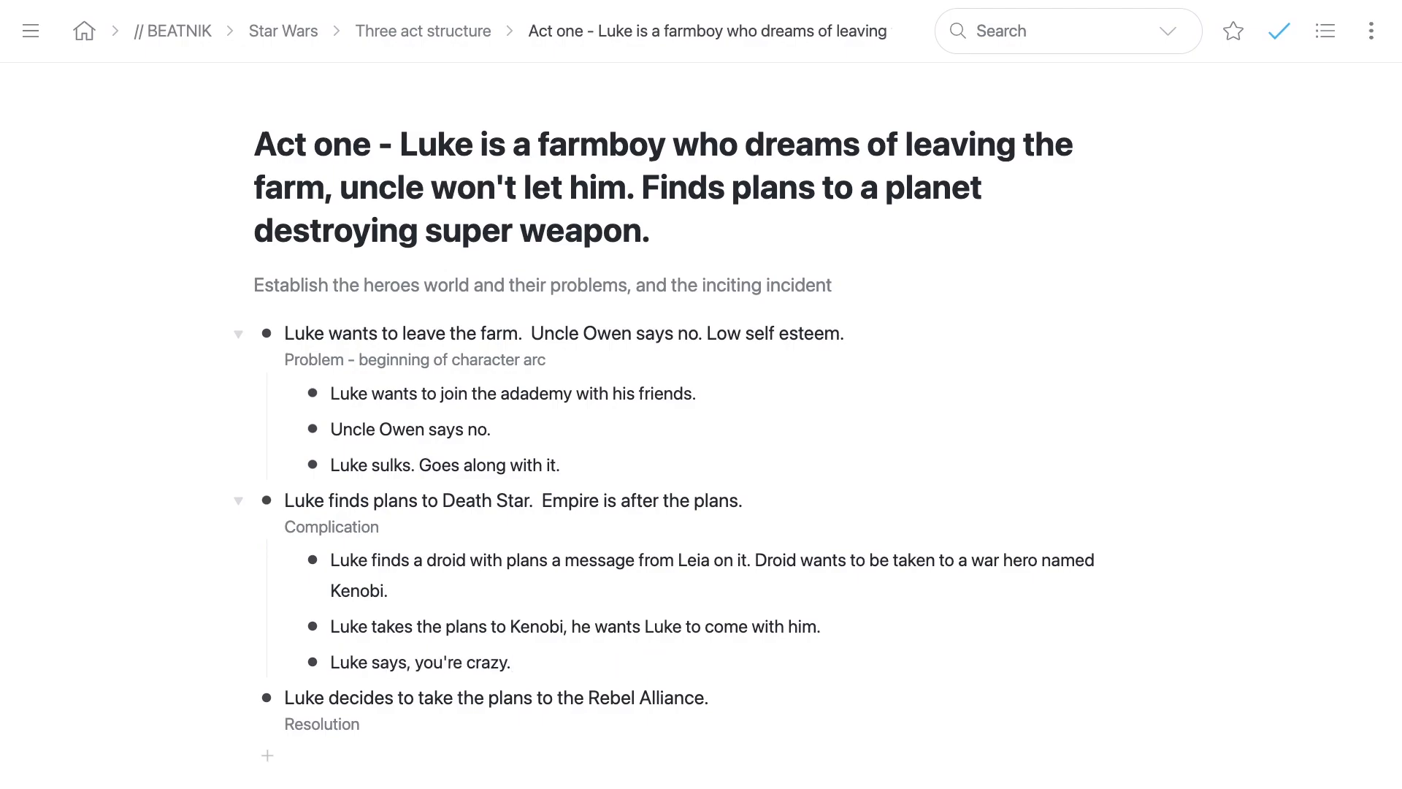
Step: Add a sub-bullet under Act one's Resolution bullet reading "Luke goes home."
key("Return")
key("Tab")
type("Luke goes home.")
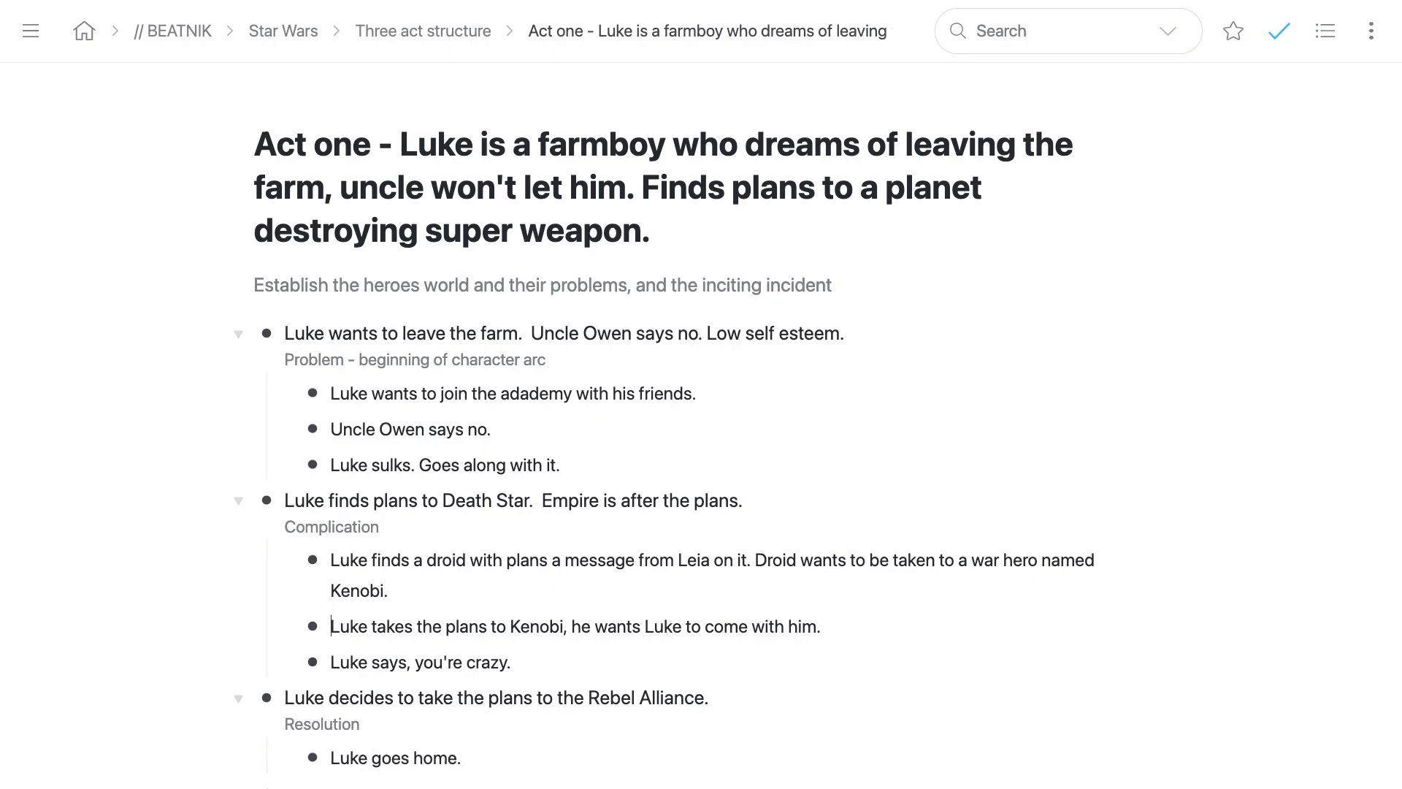
key("ctrl+shift+Left")
key("ctrl+shift+Left")
key("ctrl+shift+Left")
key("ctrl+shift+Left")
key("ctrl+shift+Left")
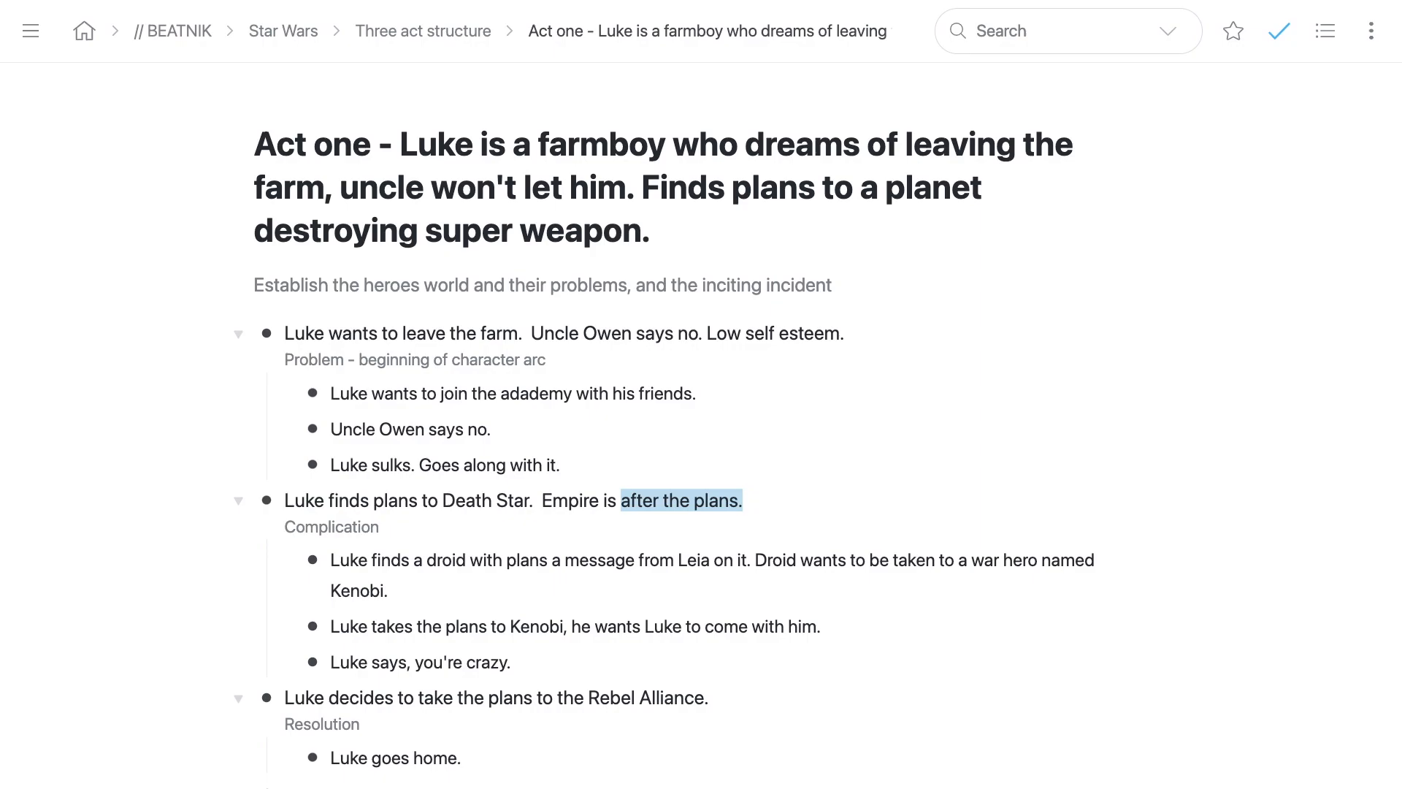
left_click(332, 626)
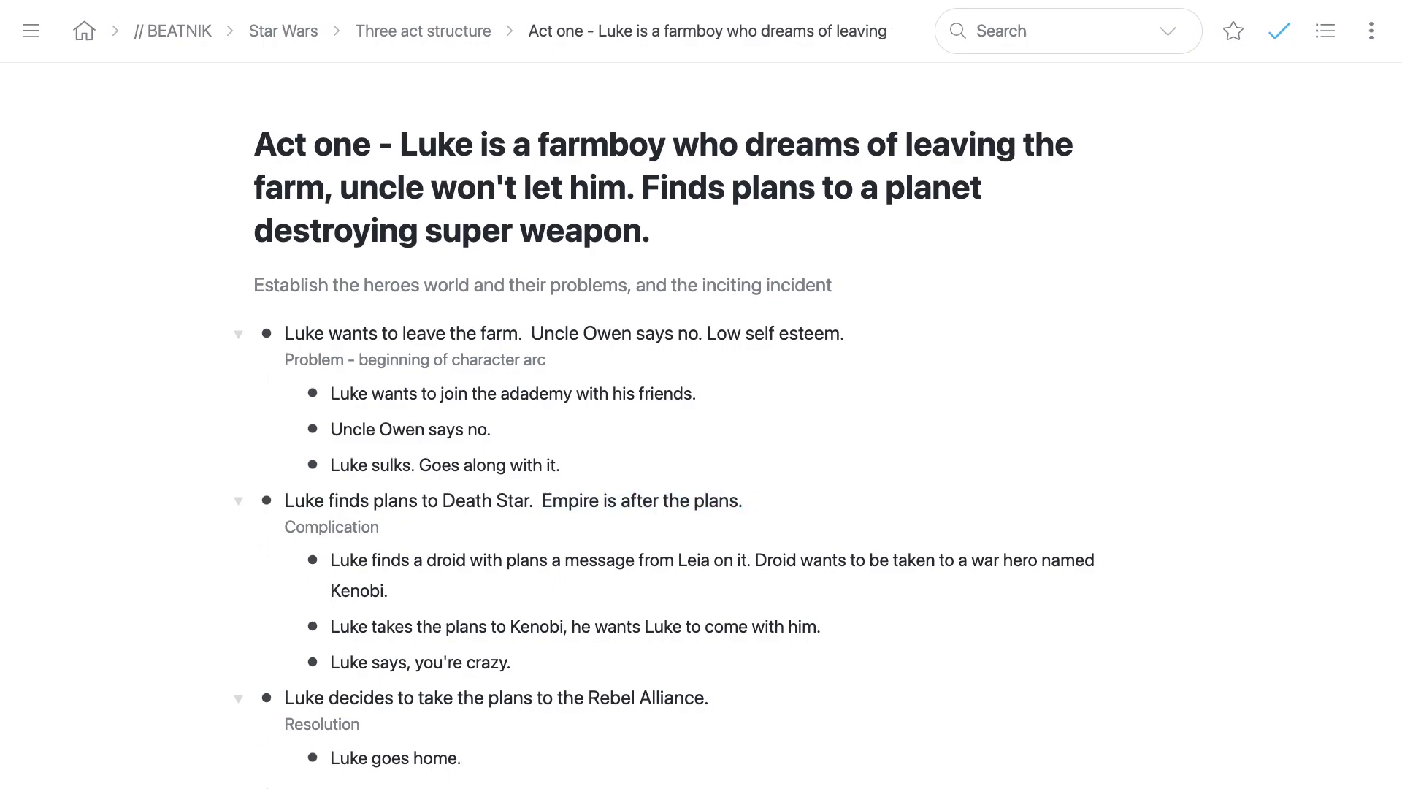
Step: Add a second Resolution sub-bullet reading "Empire has killed his family, when they come looking for the plans."
key("Return")
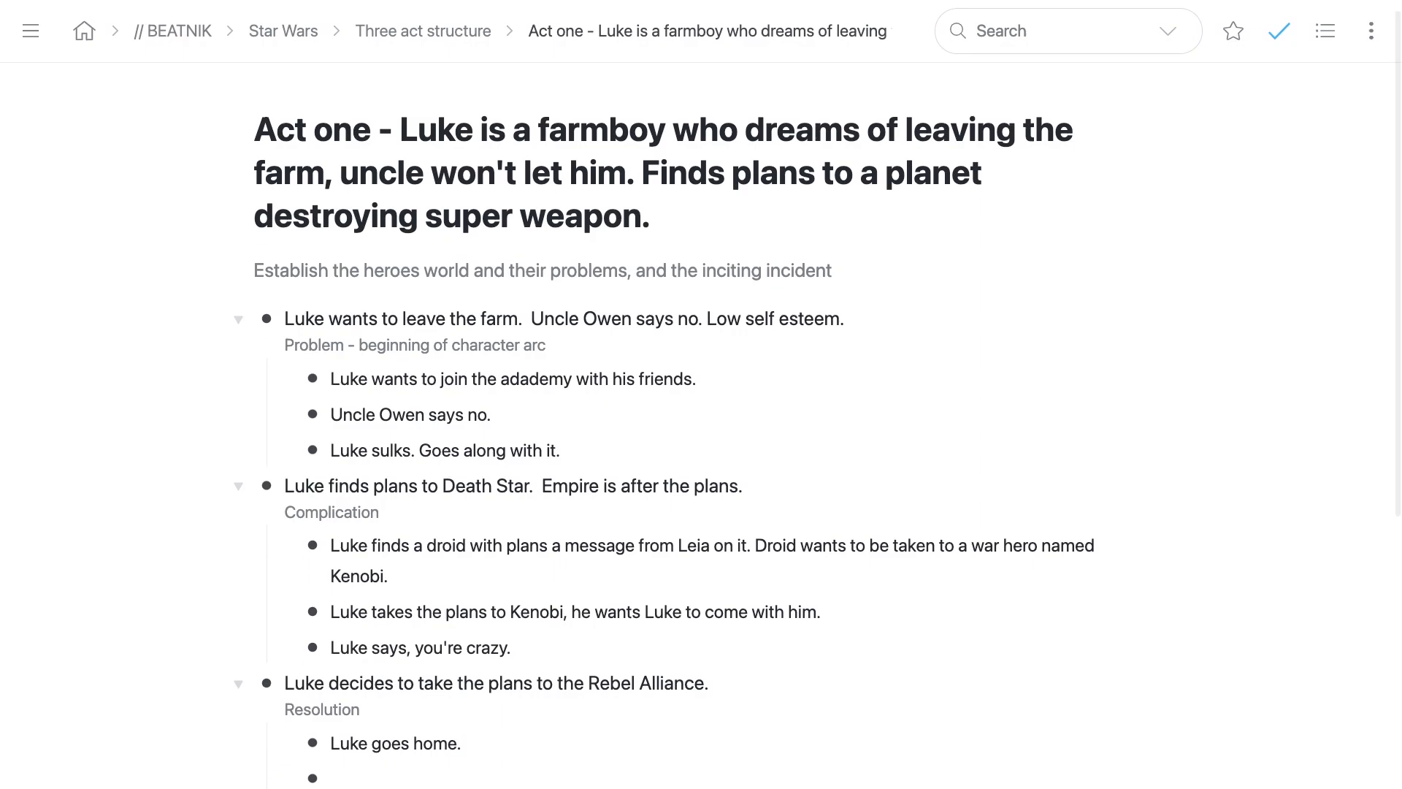
type("Em")
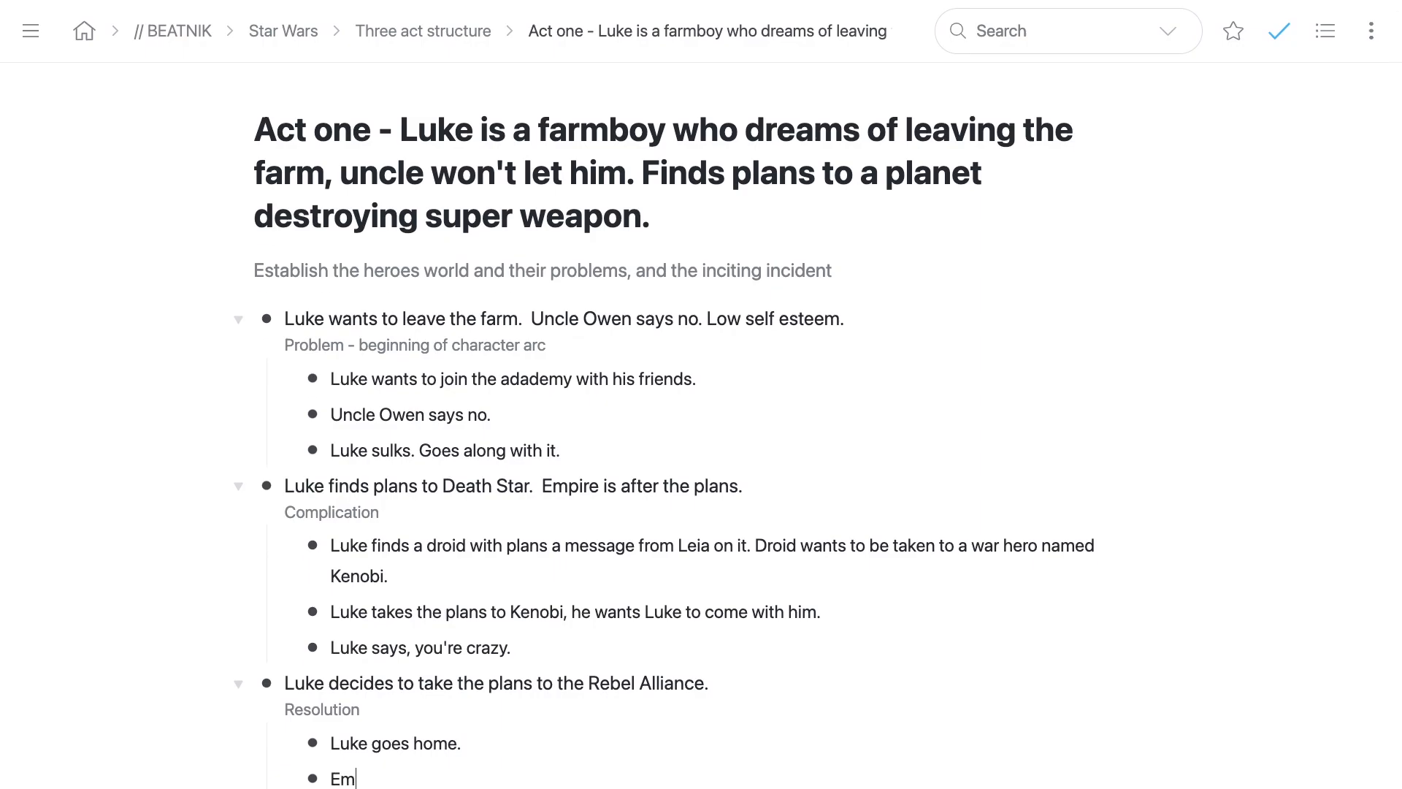
type("pire has killed his f")
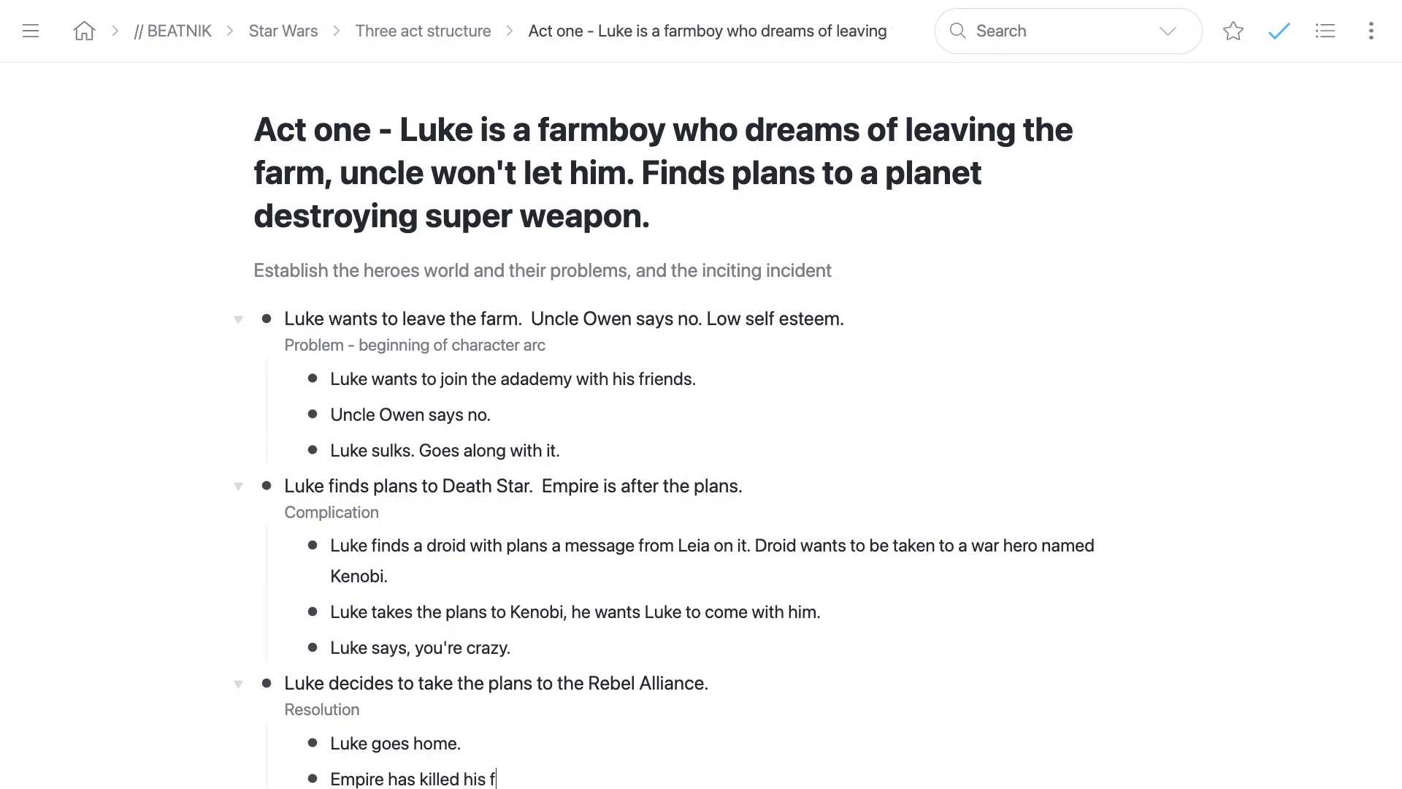
type("amily, when they come ")
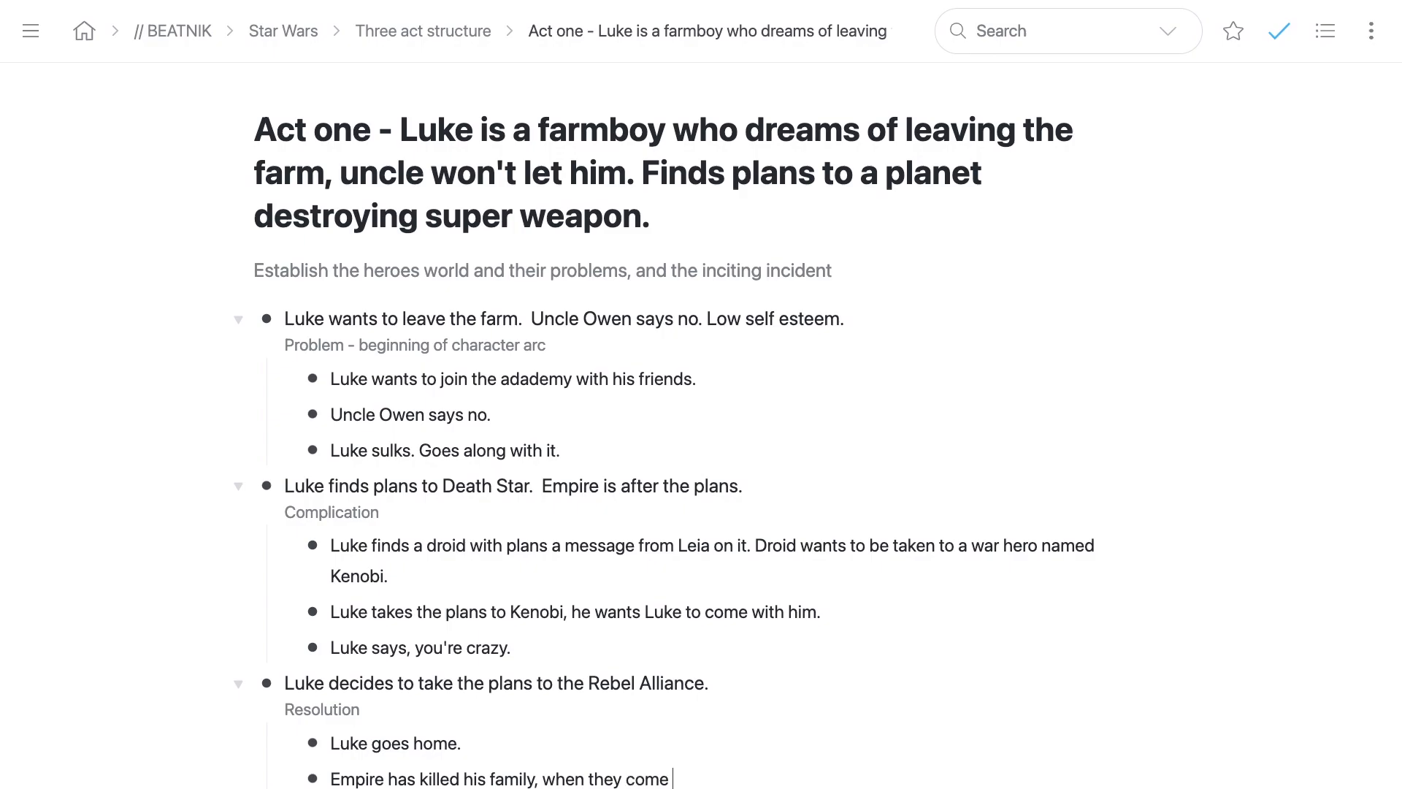
type("looking for the plans.")
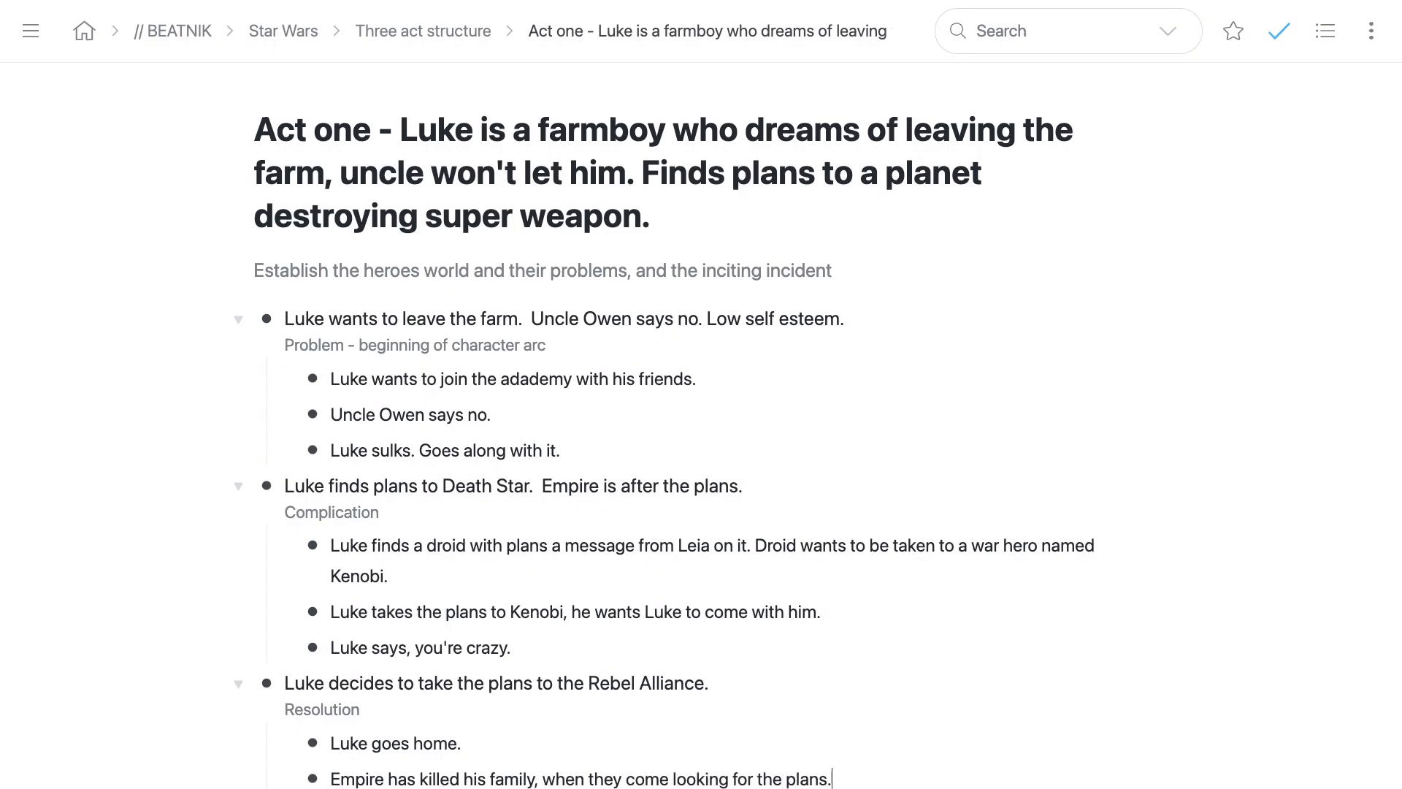
Step: Add a third Resolution sub-bullet reading "Luke decides to go with Kenobi."
key("Return")
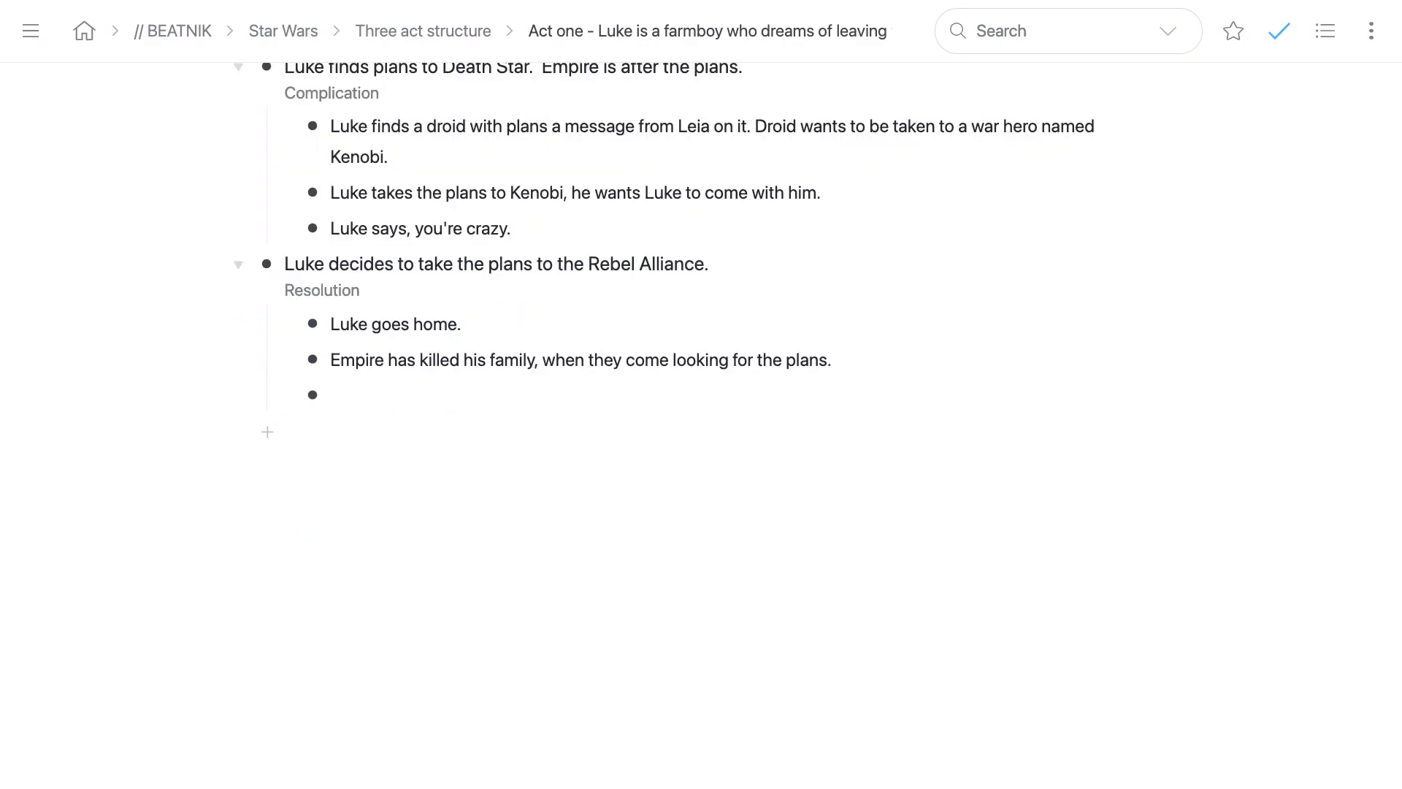
scroll(665, 380, "up", 5)
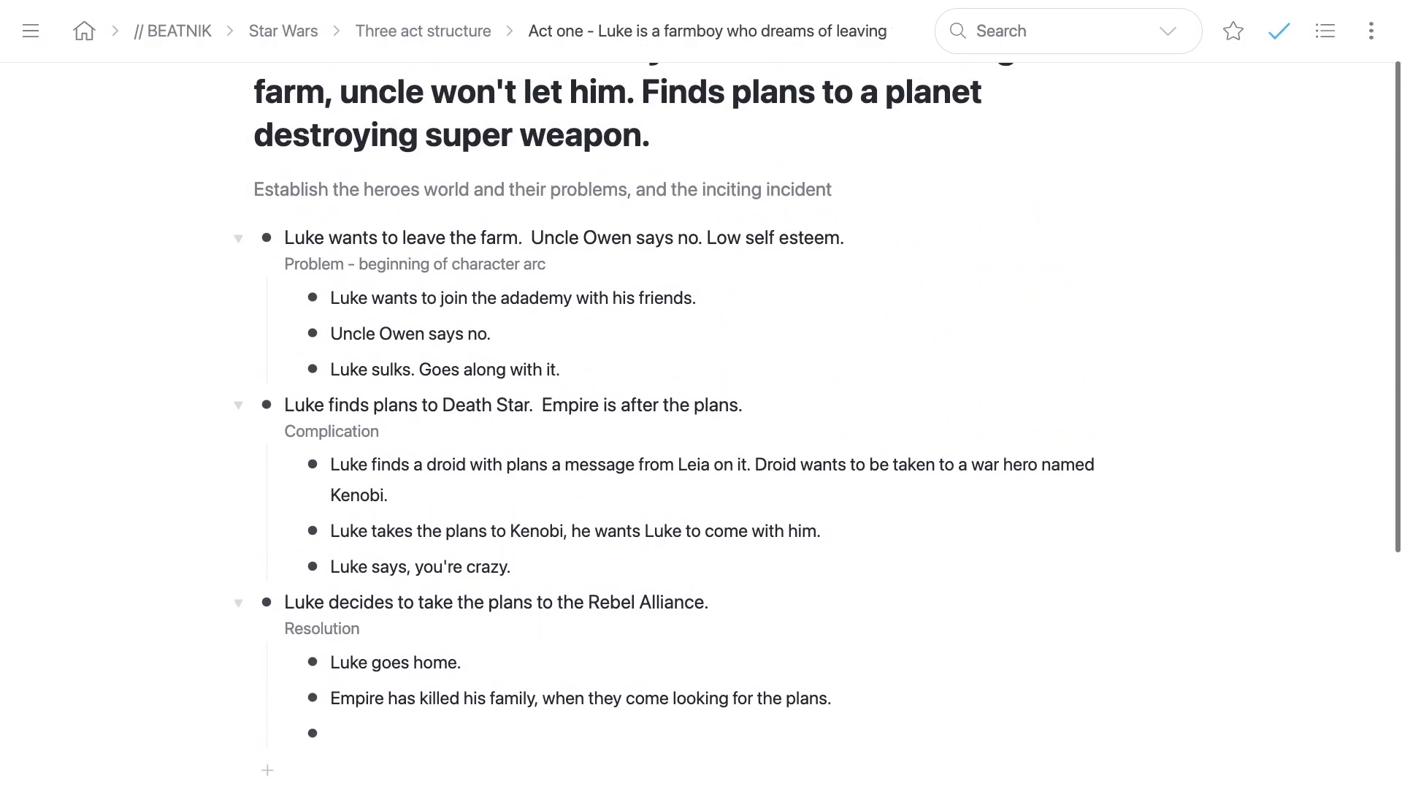
scroll(680, 416, "down", 1)
type("Luke decides to go with Kenobi.")
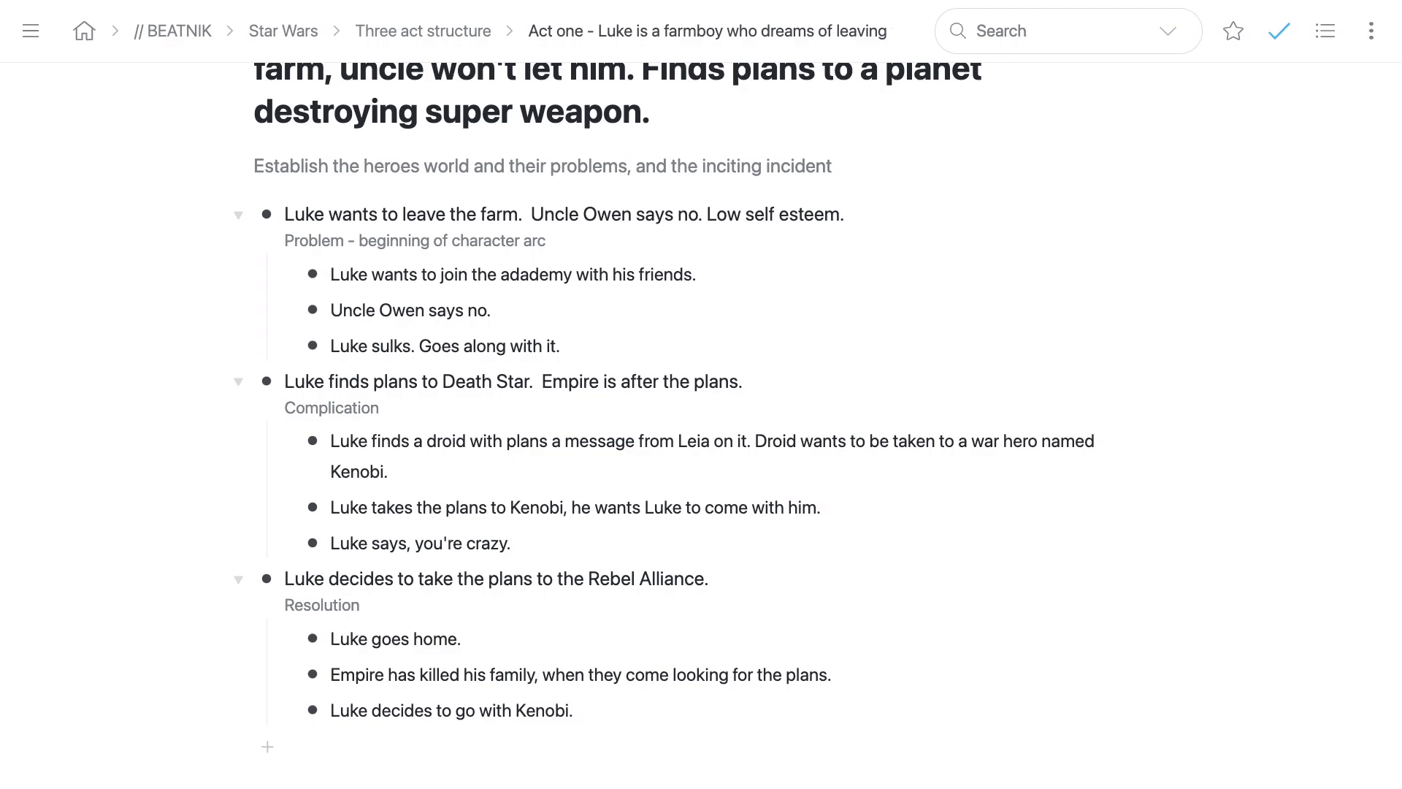
Step: Review the sub-bullets under Act one's Problem, Complication and Resolution bullets
scroll(701, 409, "up", 1)
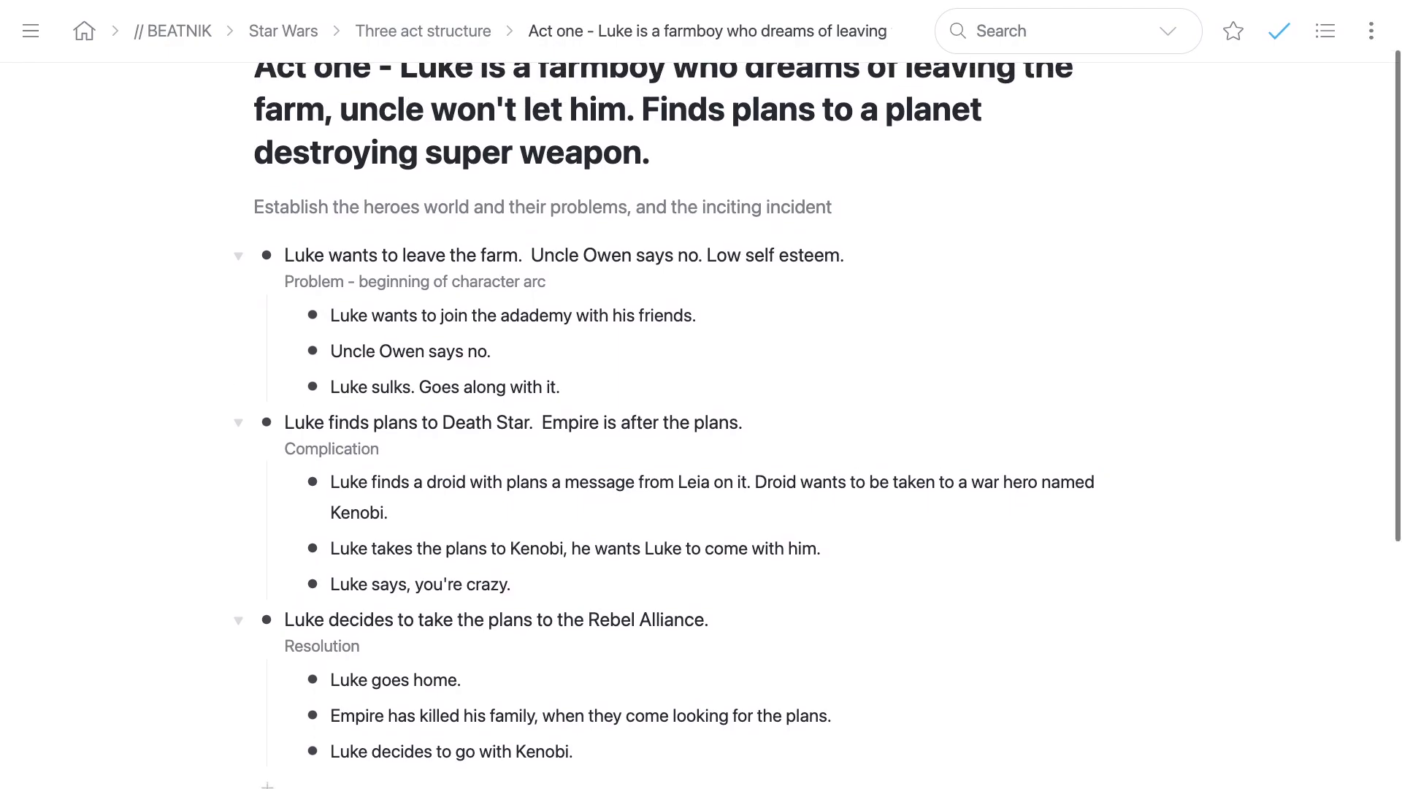
scroll(1114, 582, "up", 1)
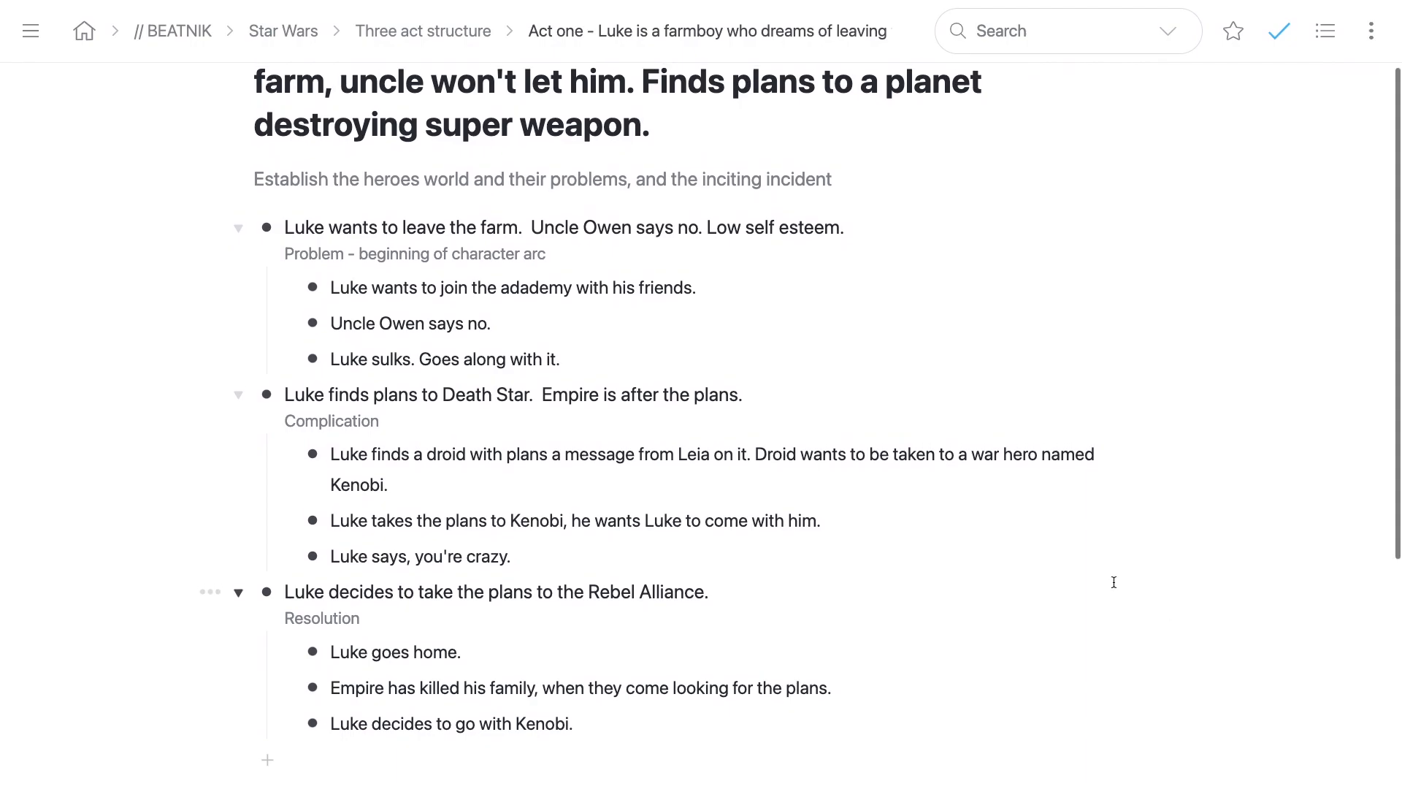
left_click(388, 228)
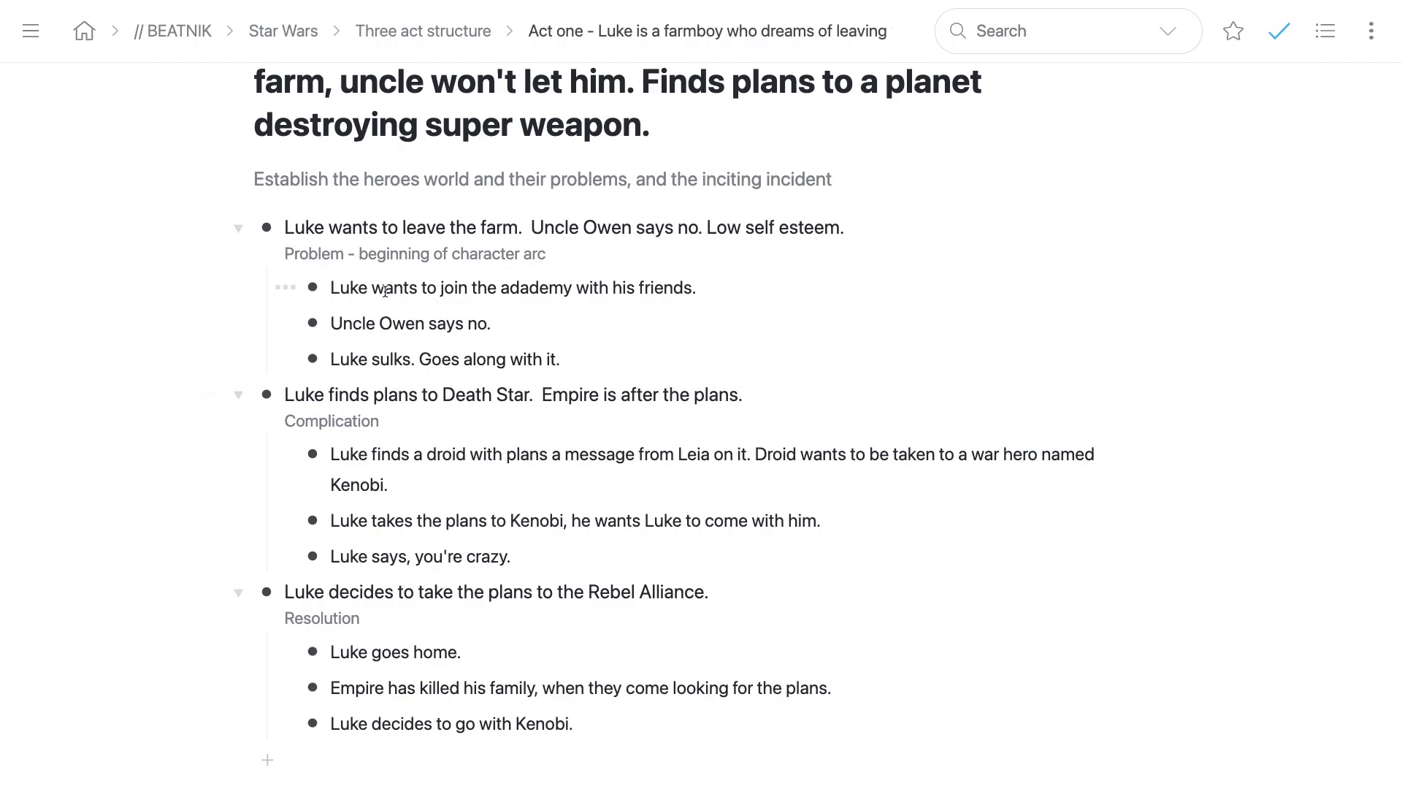
left_click_drag(409, 458, 415, 561)
left_click_drag(395, 290, 392, 380)
left_click_drag(391, 457, 428, 644)
scroll(428, 644, "up", 2)
left_click(520, 609)
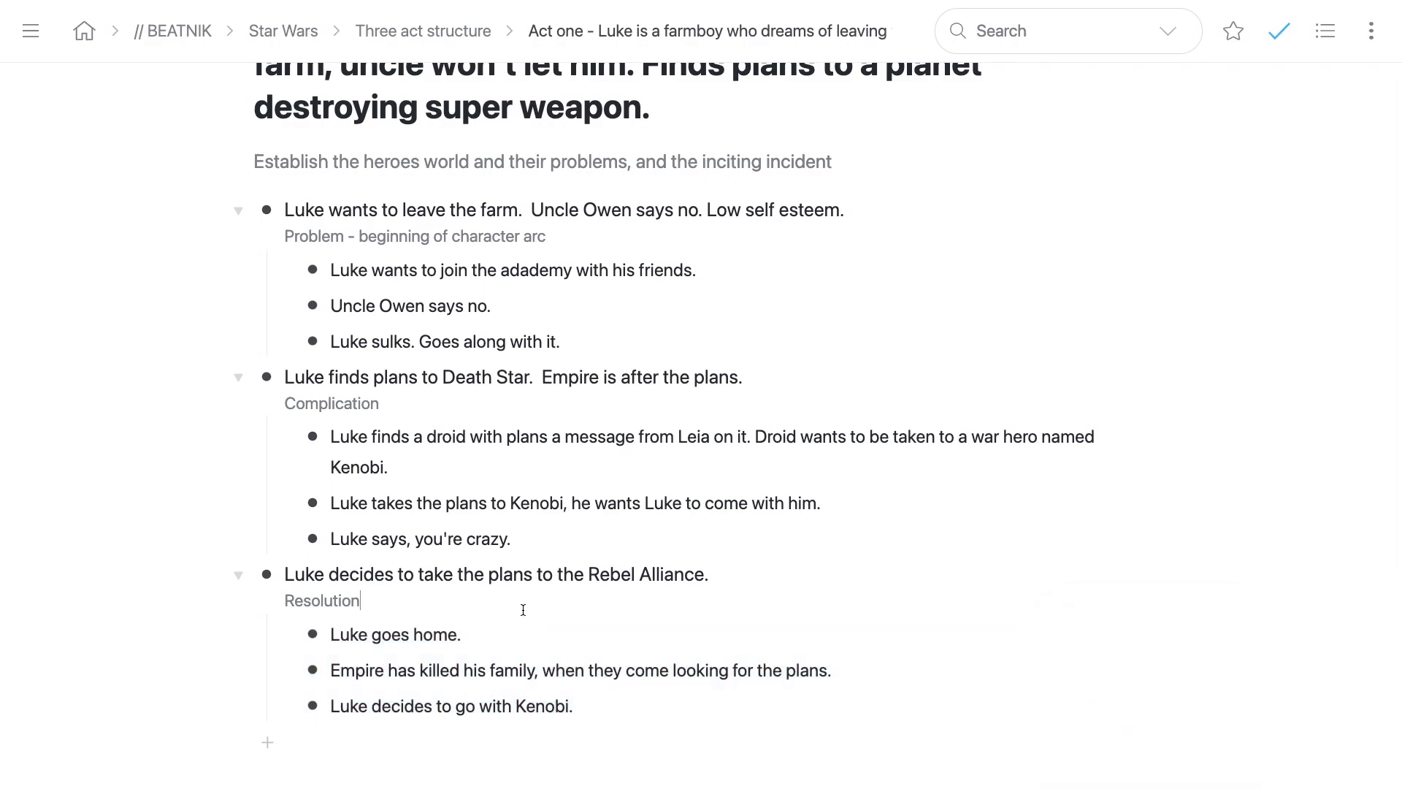
scroll(522, 615, "up", 1)
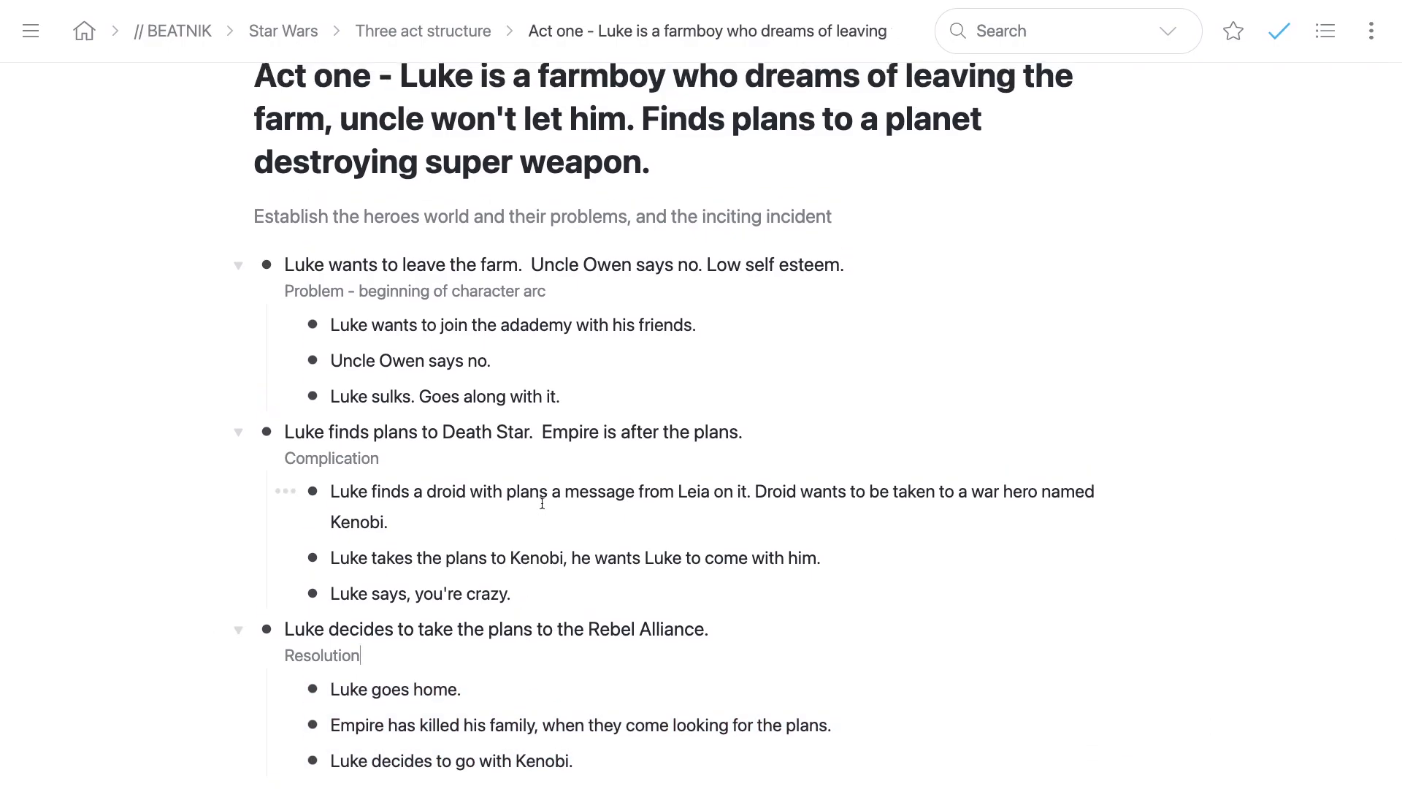
Step: Return to the Three act structure and look over the expanded Act one among the other acts
left_click(445, 20)
scroll(442, 285, "down", 2)
scroll(442, 284, "down", 5)
scroll(442, 285, "up", 3)
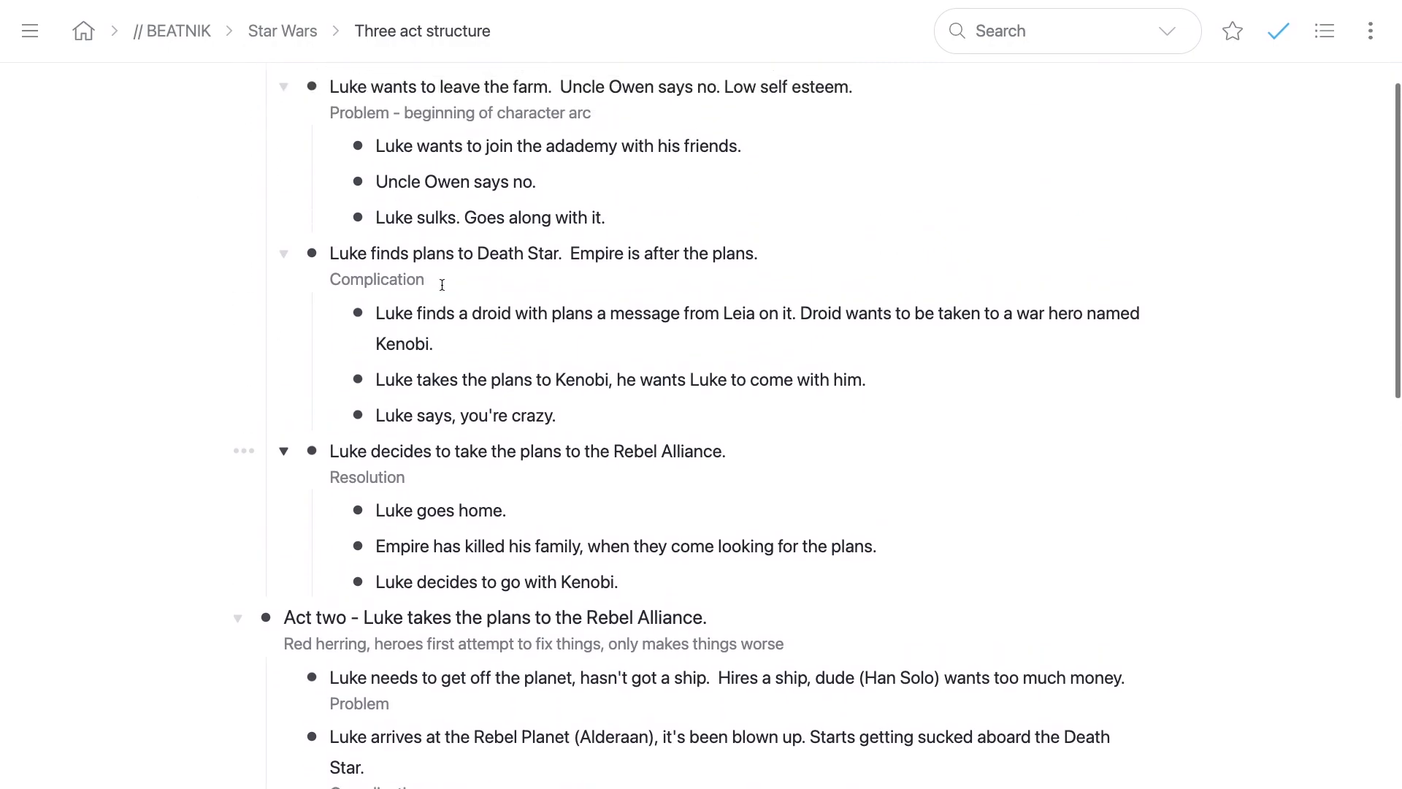
scroll(441, 285, "up", 2)
Step: Collapse Act one's Problem, Complication and Resolution bullets and expand all three again
left_click(285, 207)
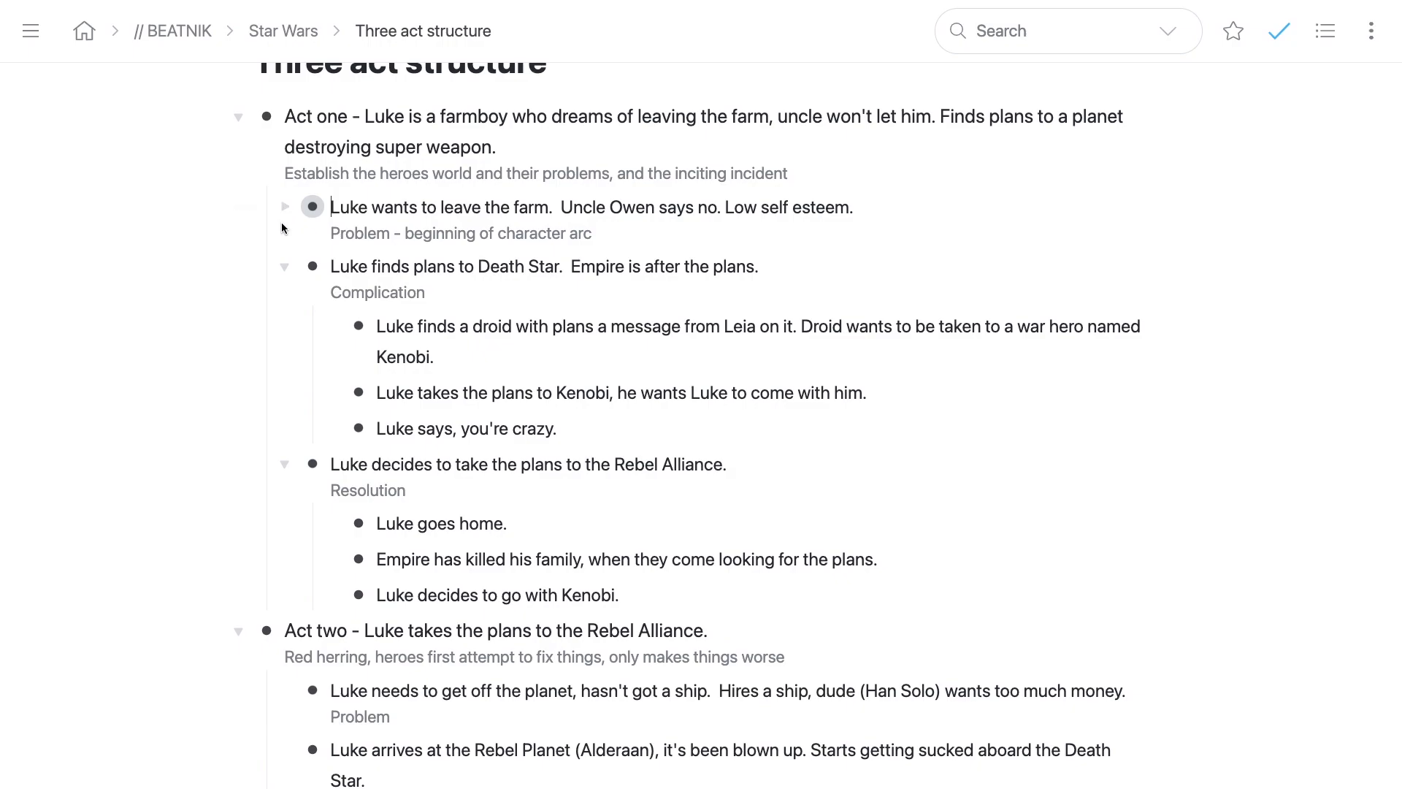
left_click(285, 267)
left_click(286, 324)
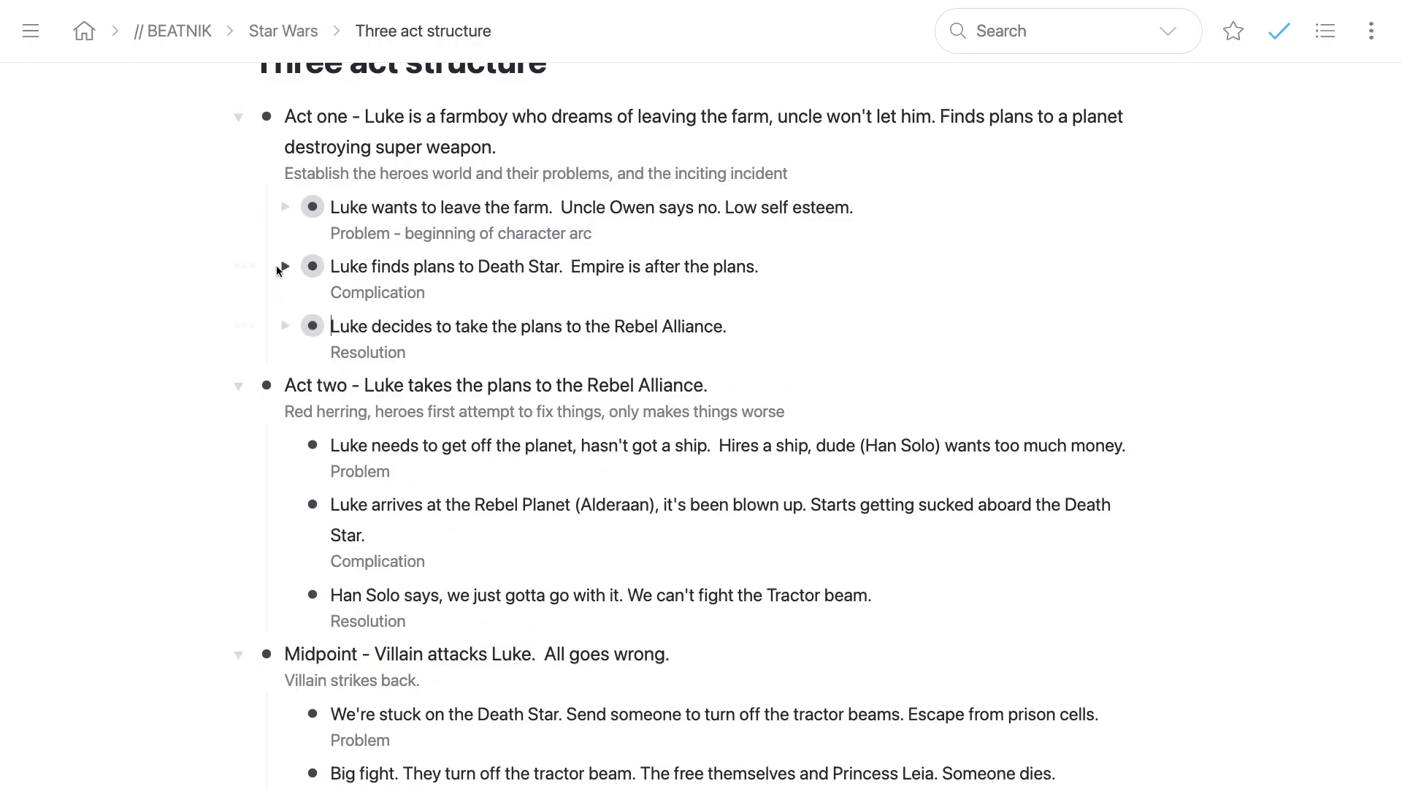
left_click(282, 207)
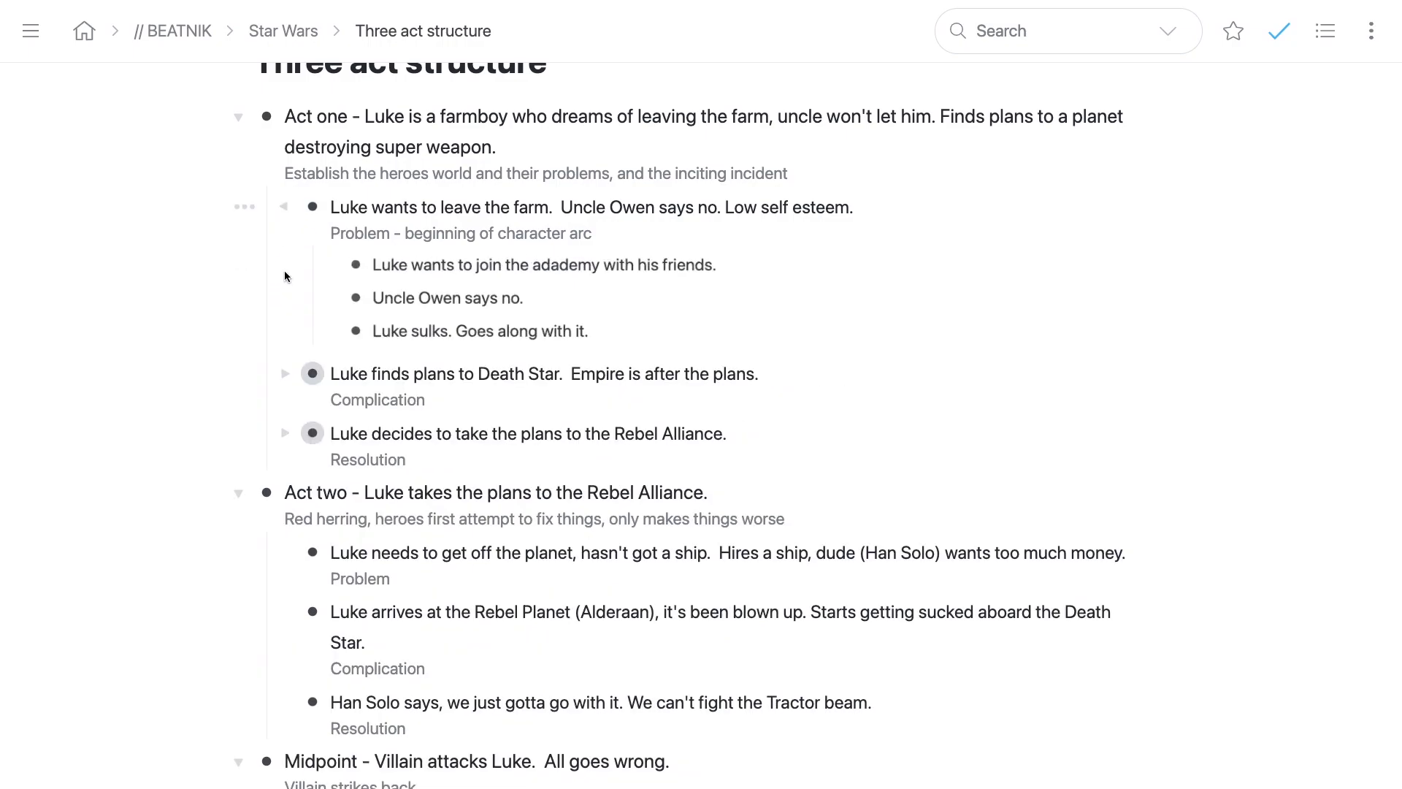
left_click(286, 374)
left_click(286, 572)
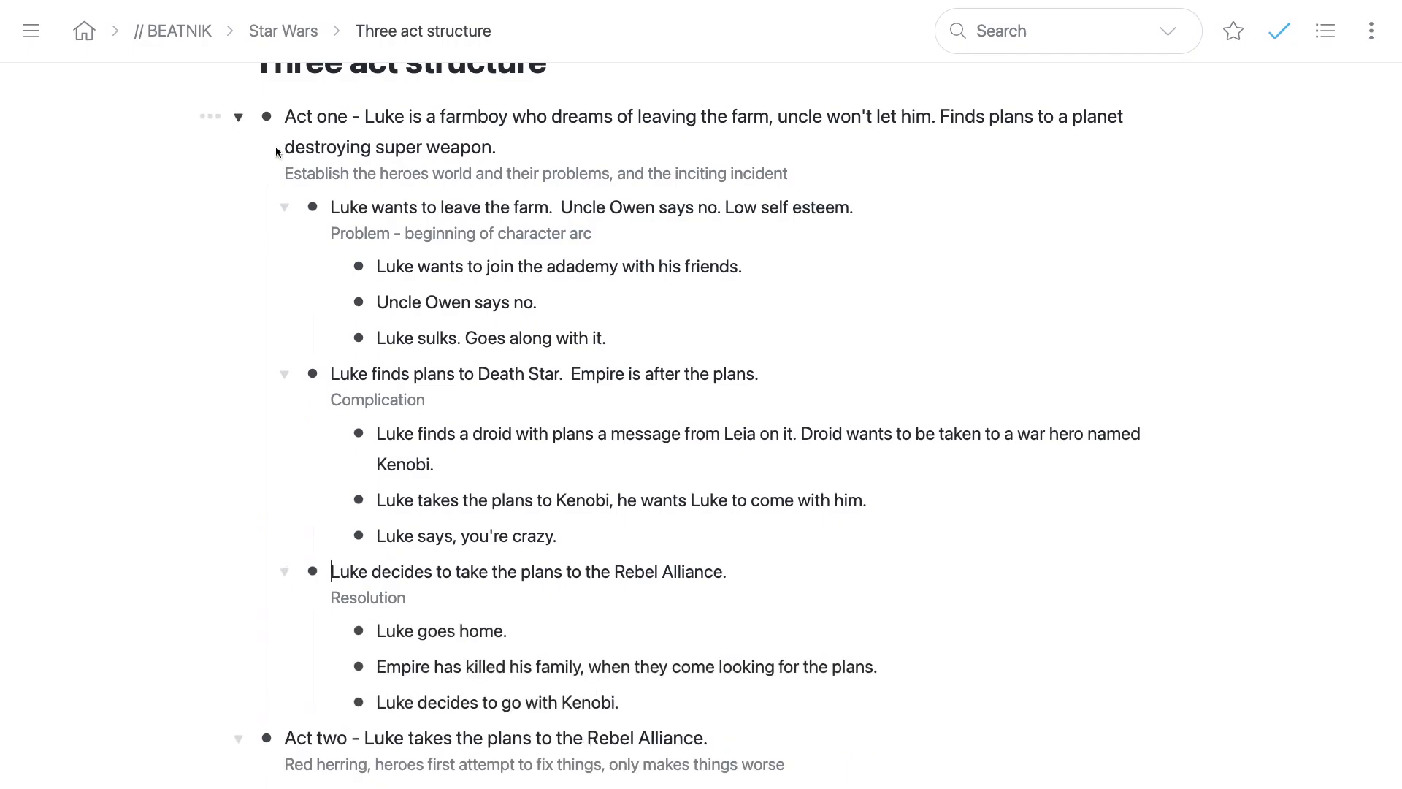
Step: Collapse Act one in the Three act structure and zoom into Act two
left_click(238, 117)
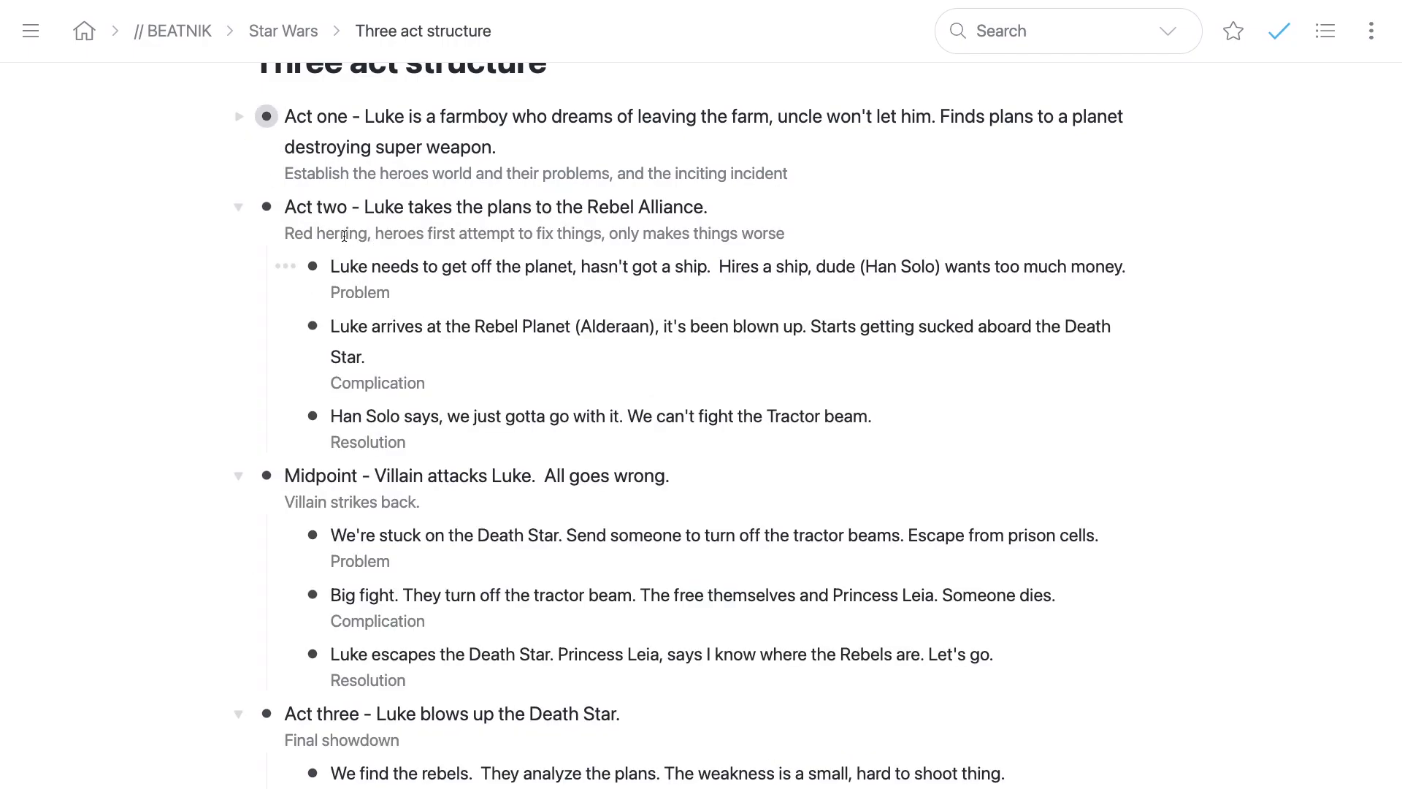
left_click(267, 207)
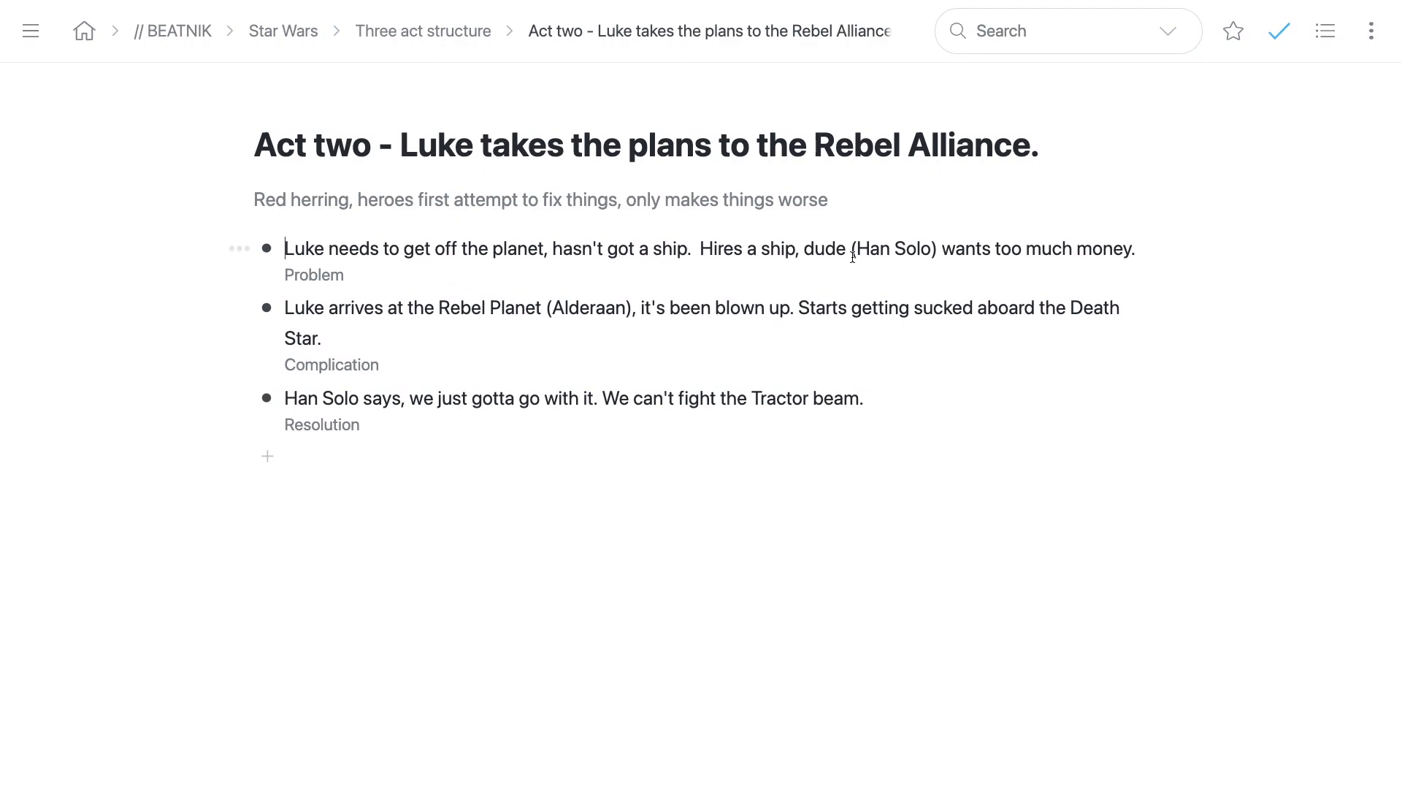
Step: Add an empty sub-bullet beneath Act two's Problem bullet about Luke needing a ship
left_click(1145, 248)
key("Return")
key("Tab")
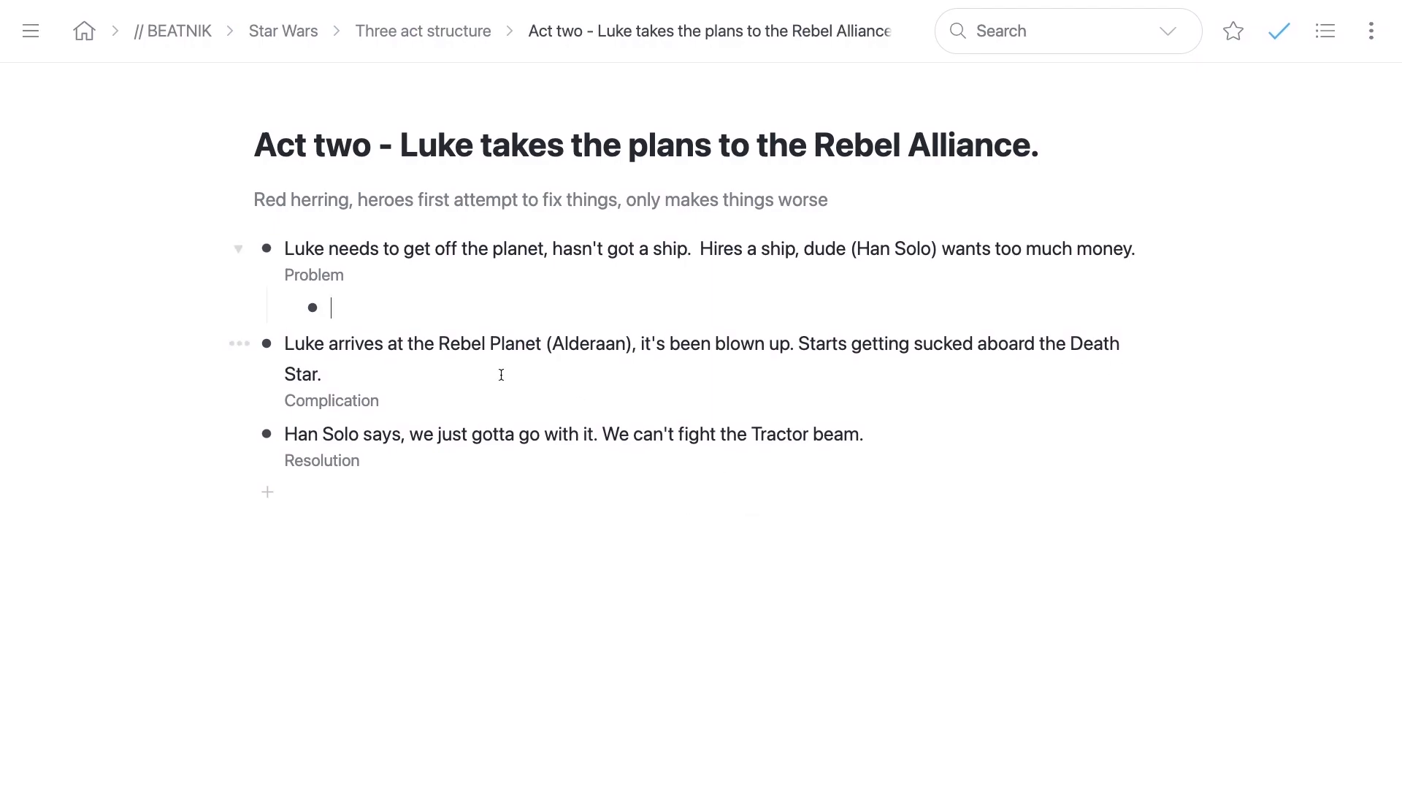
left_click_drag(825, 250, 938, 248)
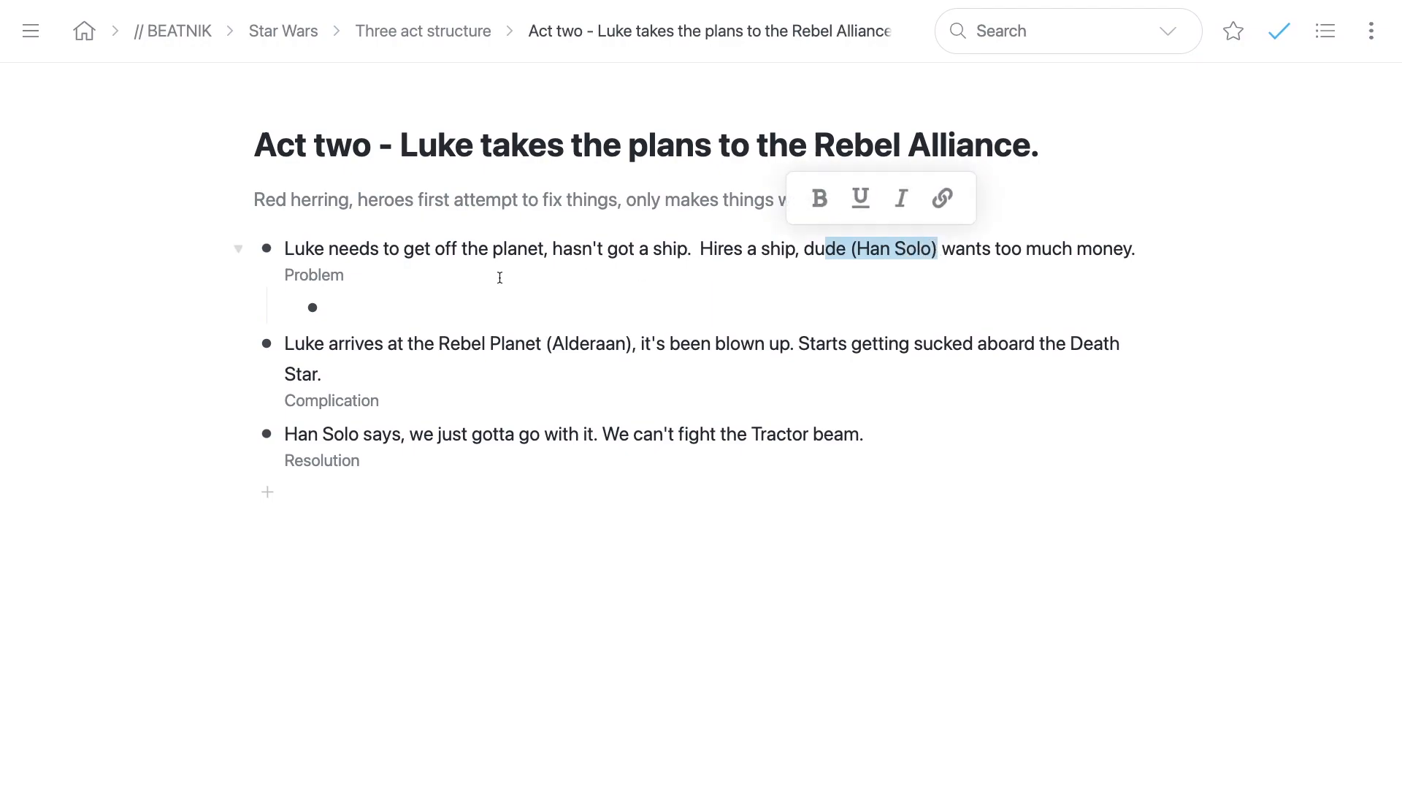
left_click(480, 308)
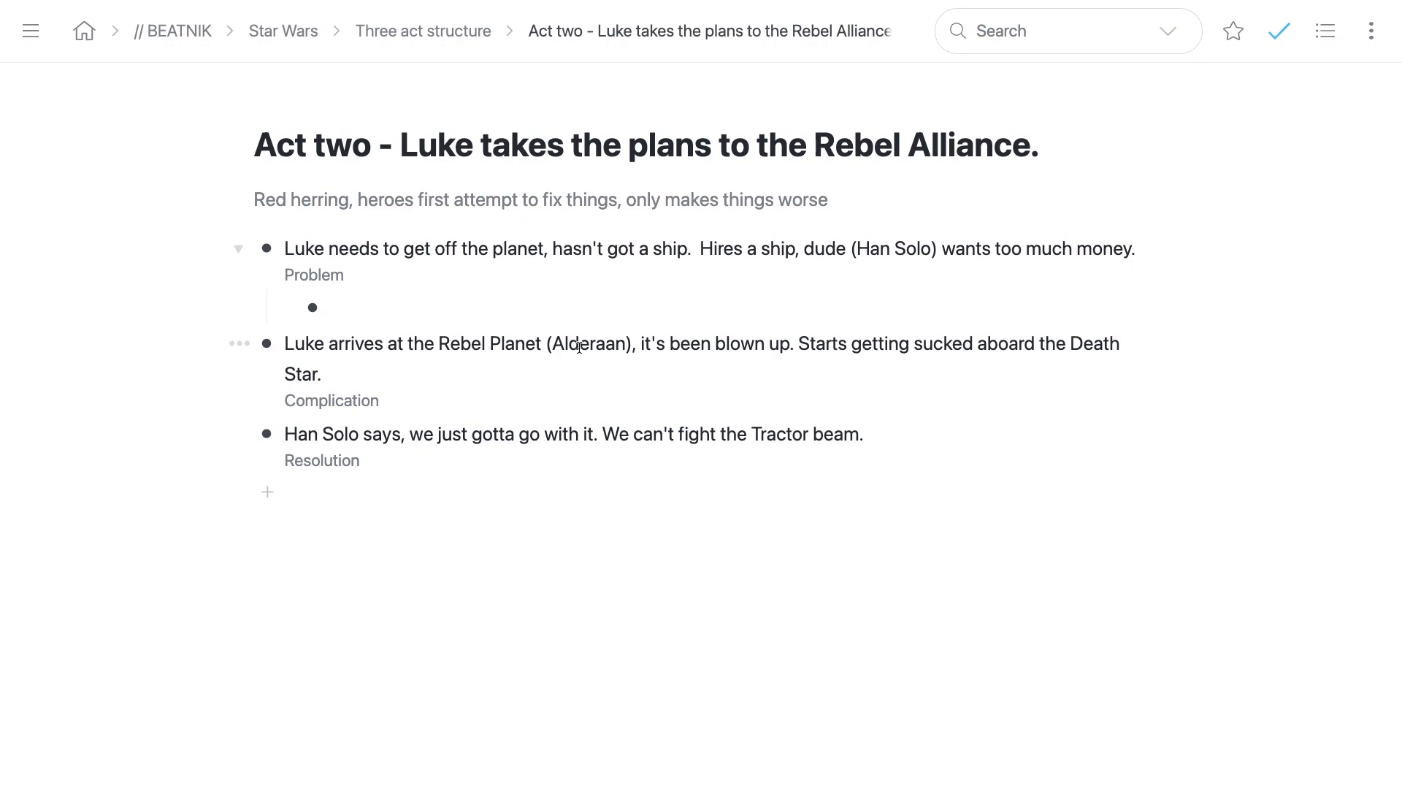
key("Up")
key("alt+shift+Left")
key("alt+shift+Left")
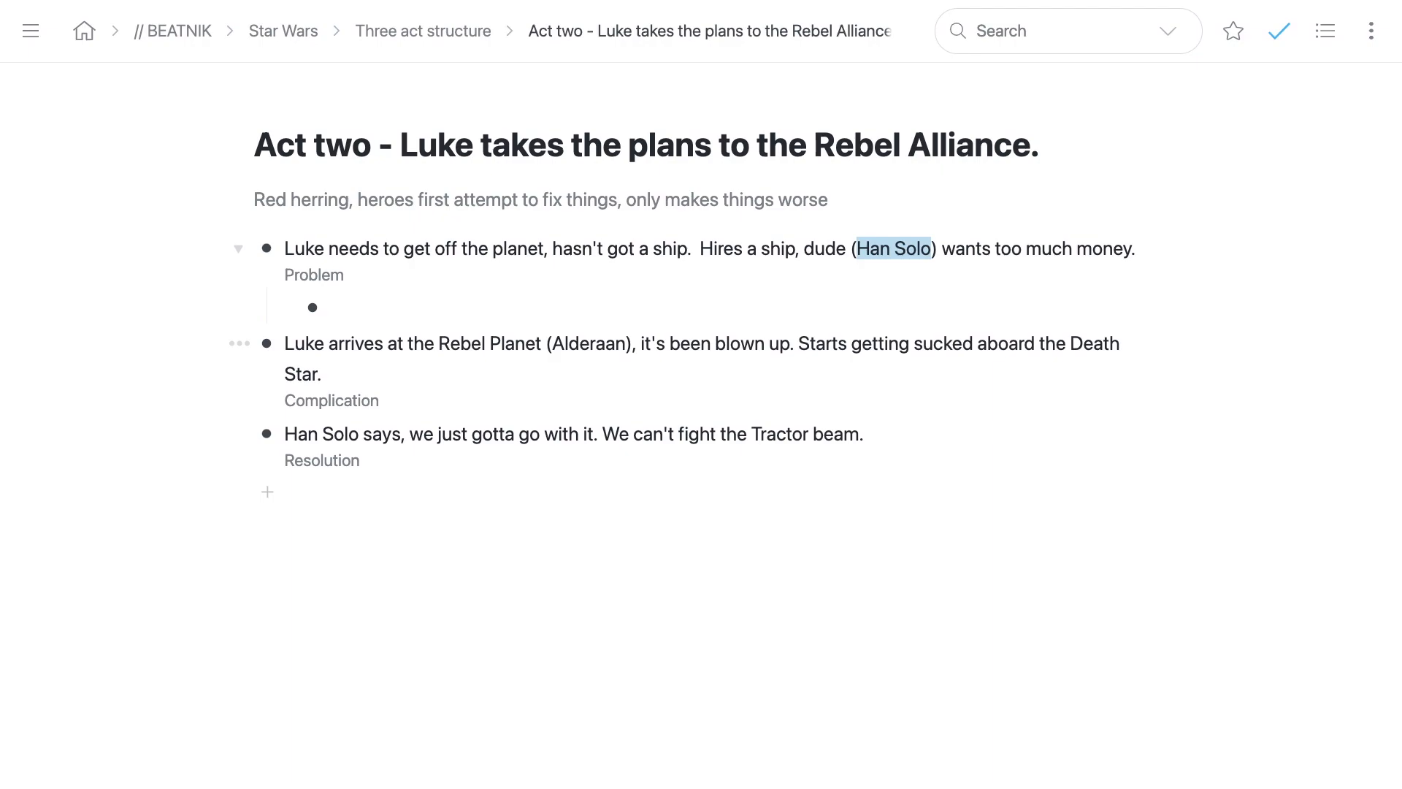
key("Down")
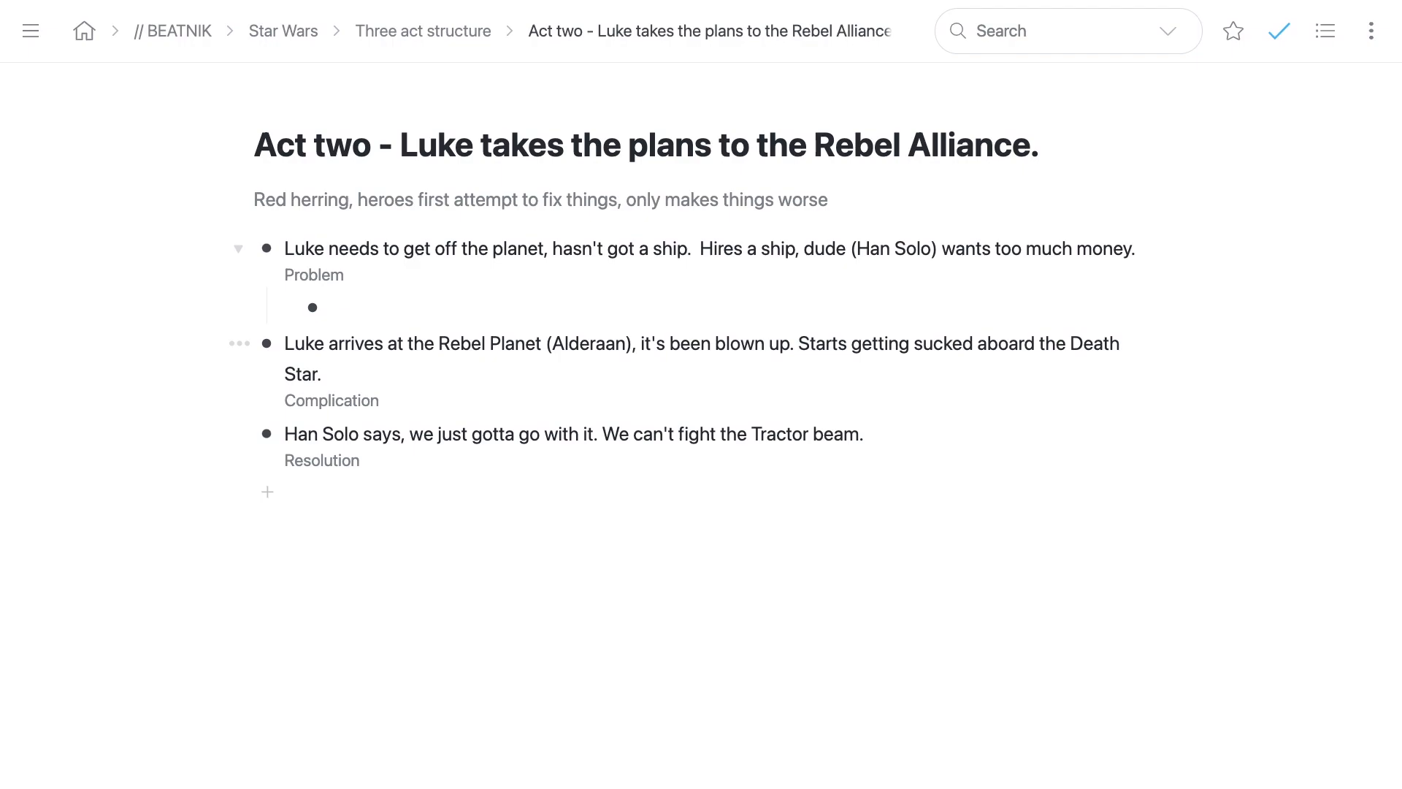
Step: Fill the empty Problem sub-bullet with "We need to hire a ship from Han Solo, a smuggler. Wants too much money but they agree."
type("We need to hire a ship from Han Solo, a smuggler.")
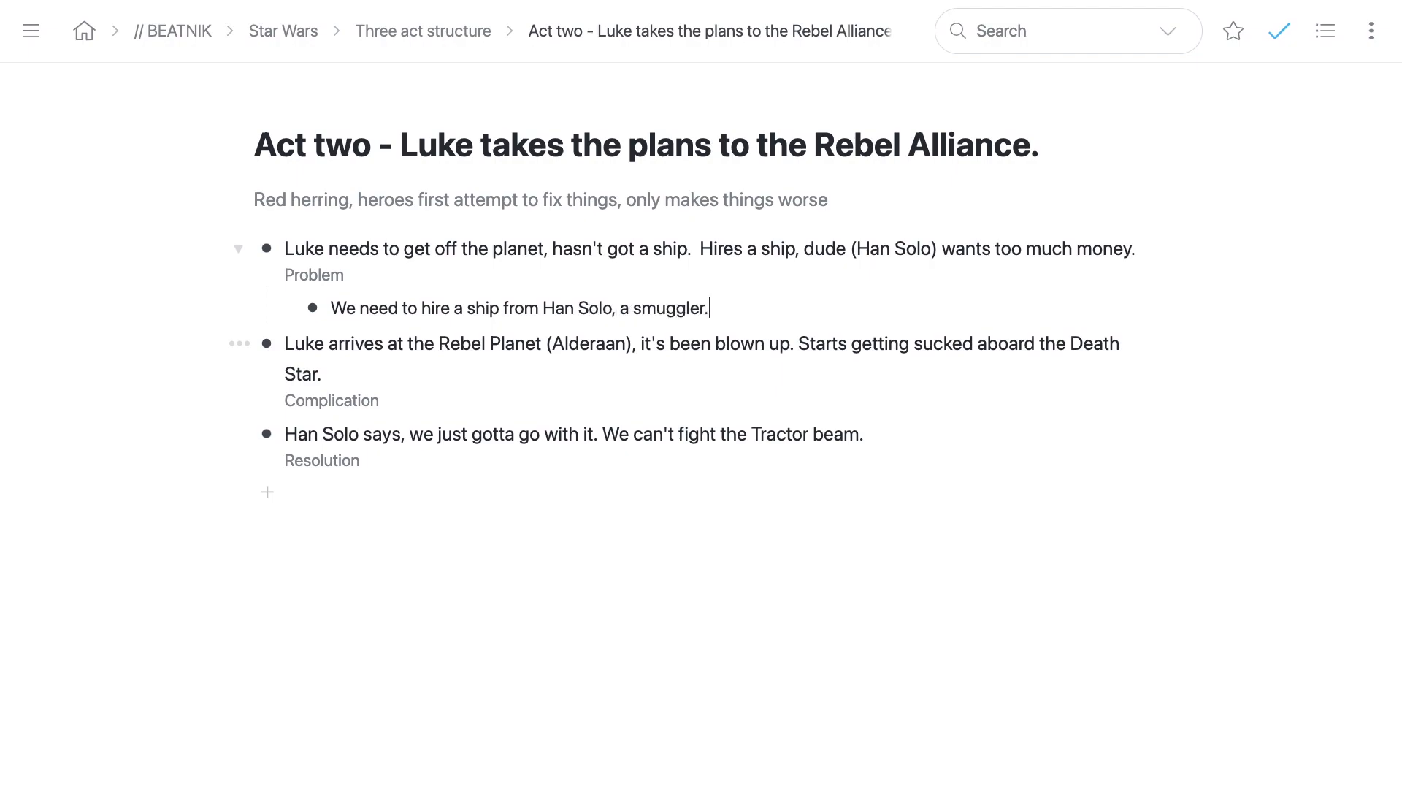
type("  Wants too muc")
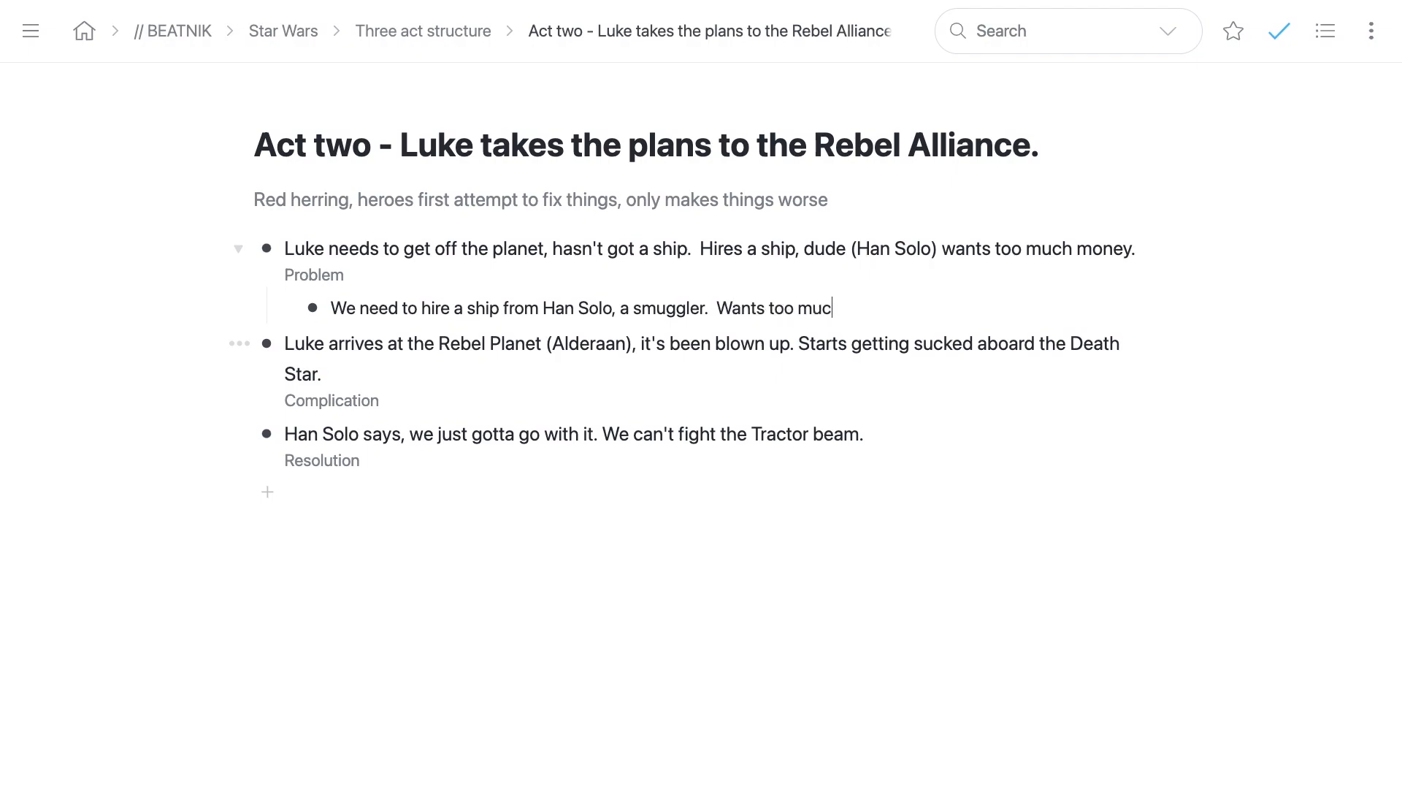
type("h money but they agree.")
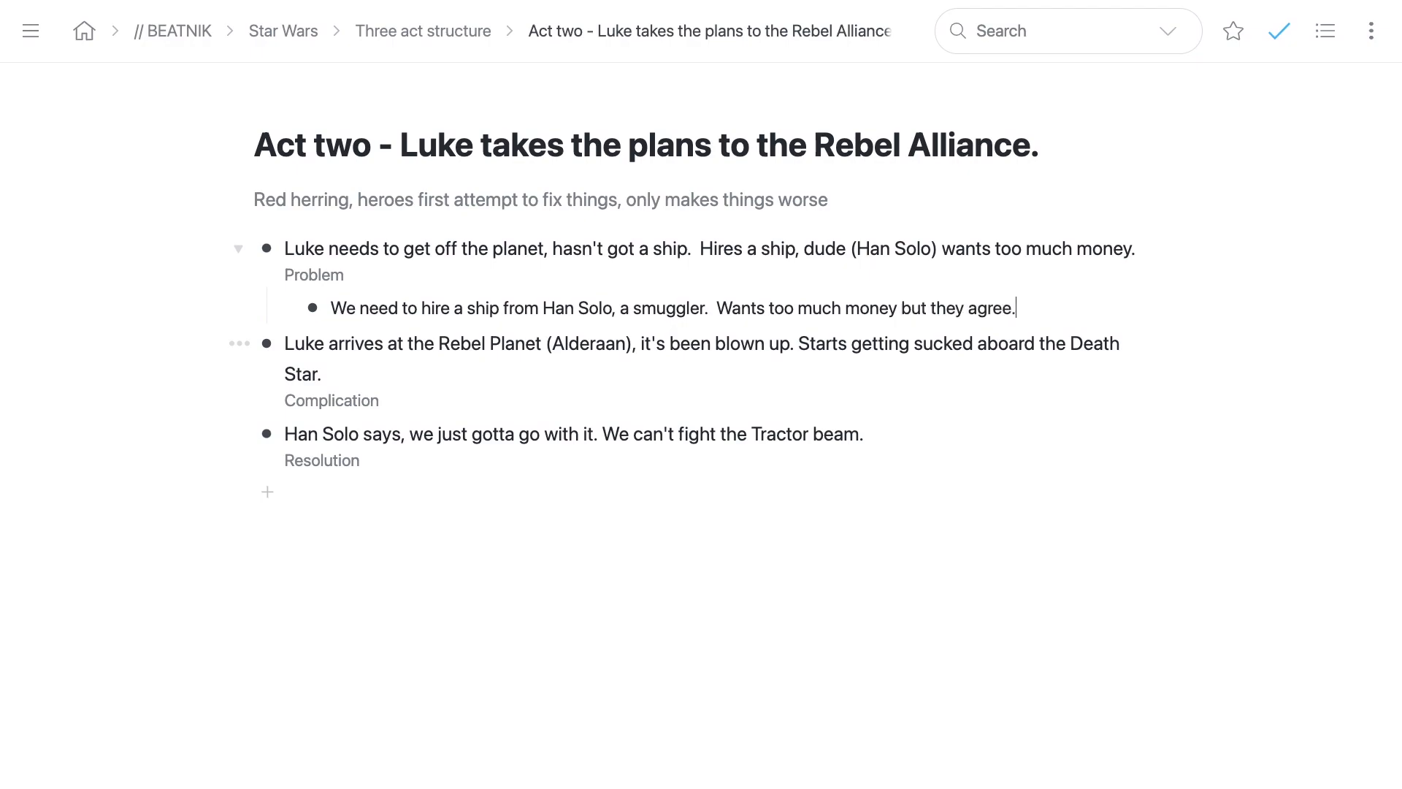
Step: Add a second Problem sub-bullet reading "Spies report them. Empire chase them out of Mos Eisley. They get away."
key("Return")
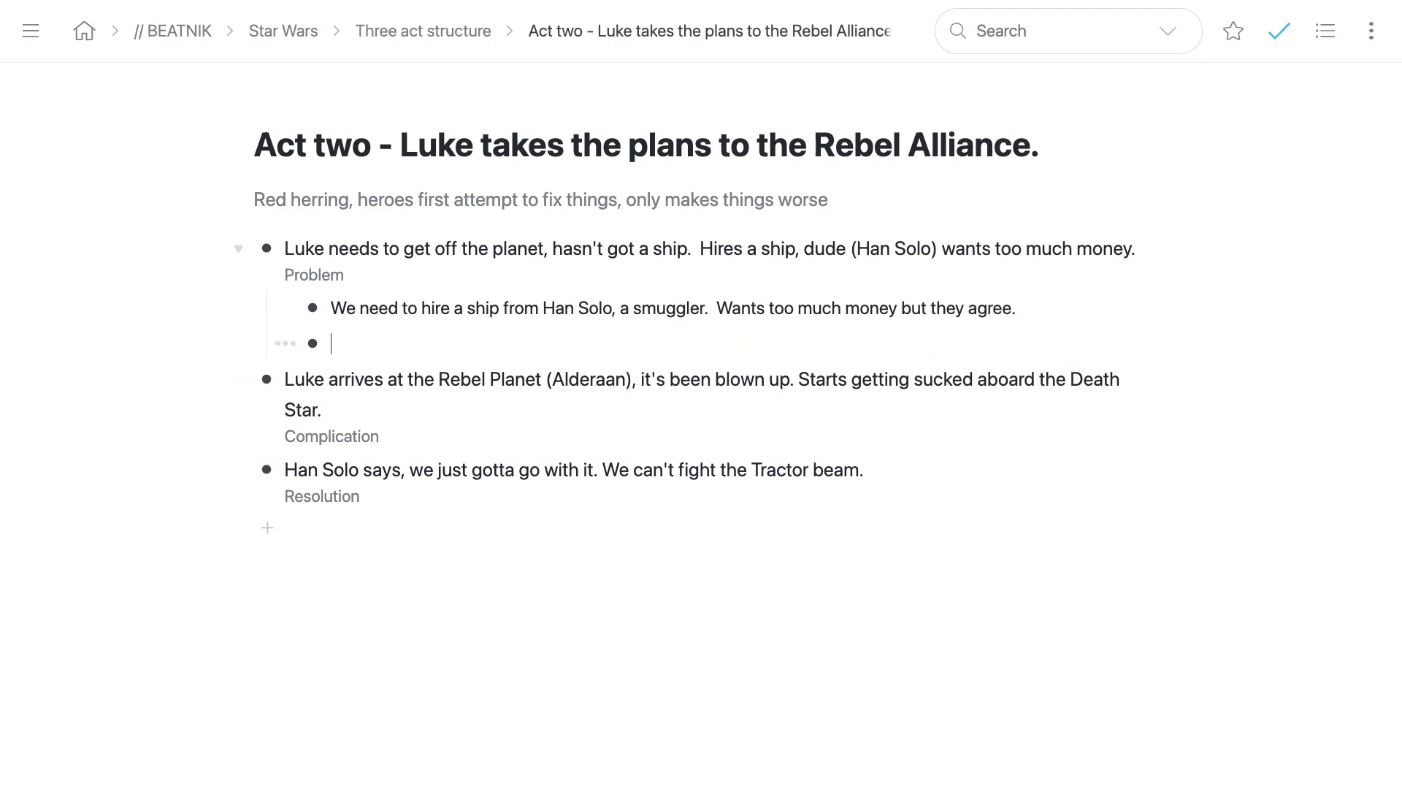
type("Spies report th")
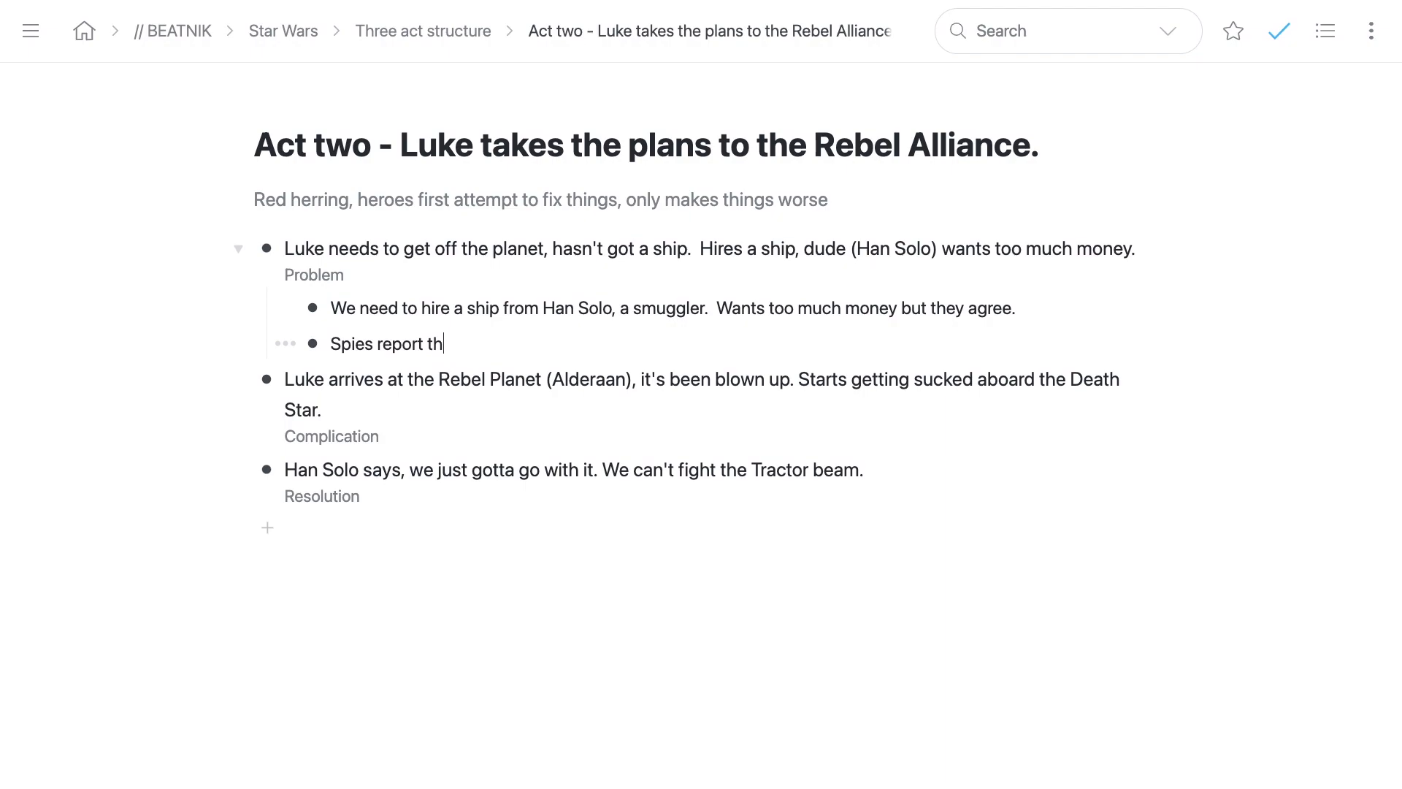
type("em.  Empire chase them out of Mos Eisley. They get away.")
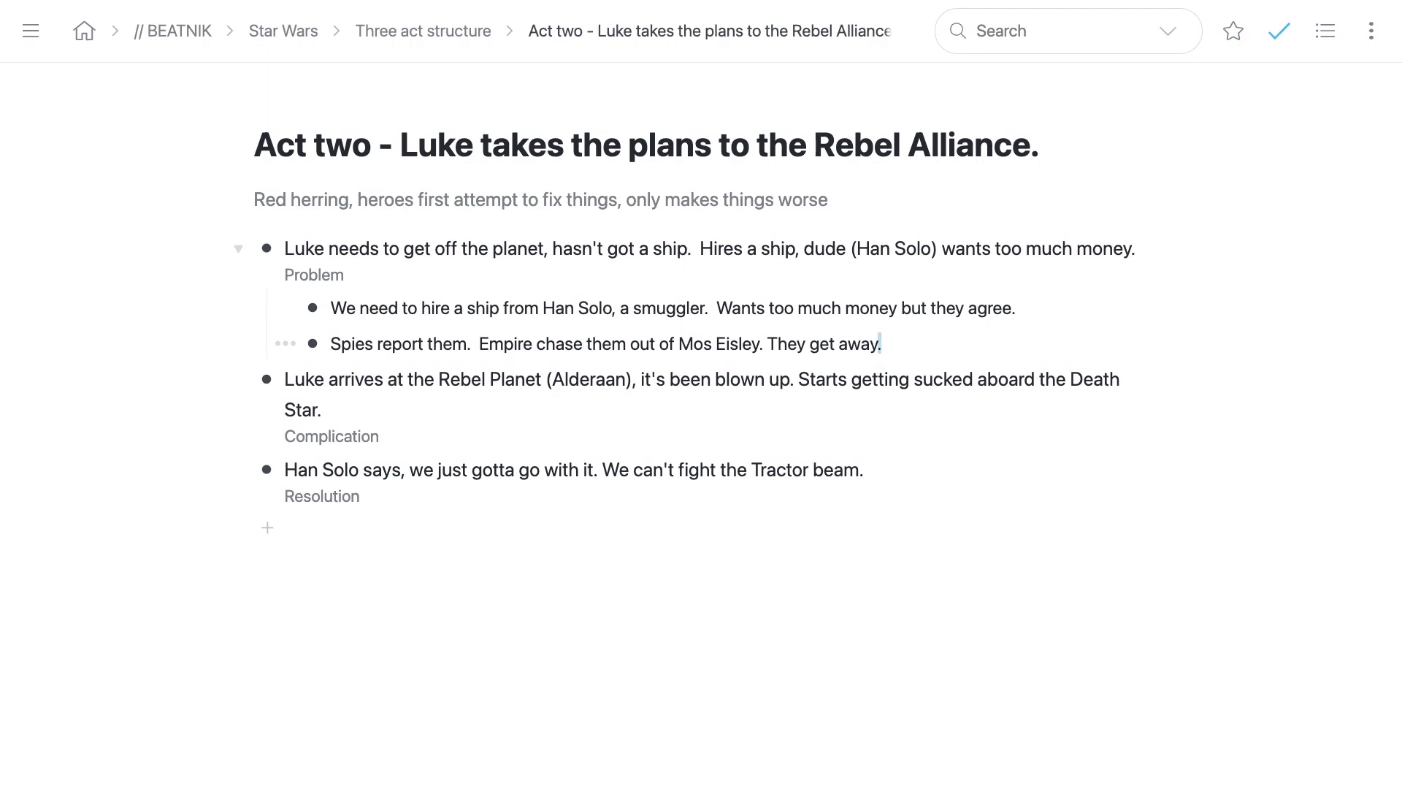
Step: Move the sentence "They get away." out of the second Problem sub-bullet into its own third sub-bullet
key("ctrl+shift+Left")
key("ctrl+shift+Left")
key("ctrl+shift+Left")
key("ctrl+x")
key("Return")
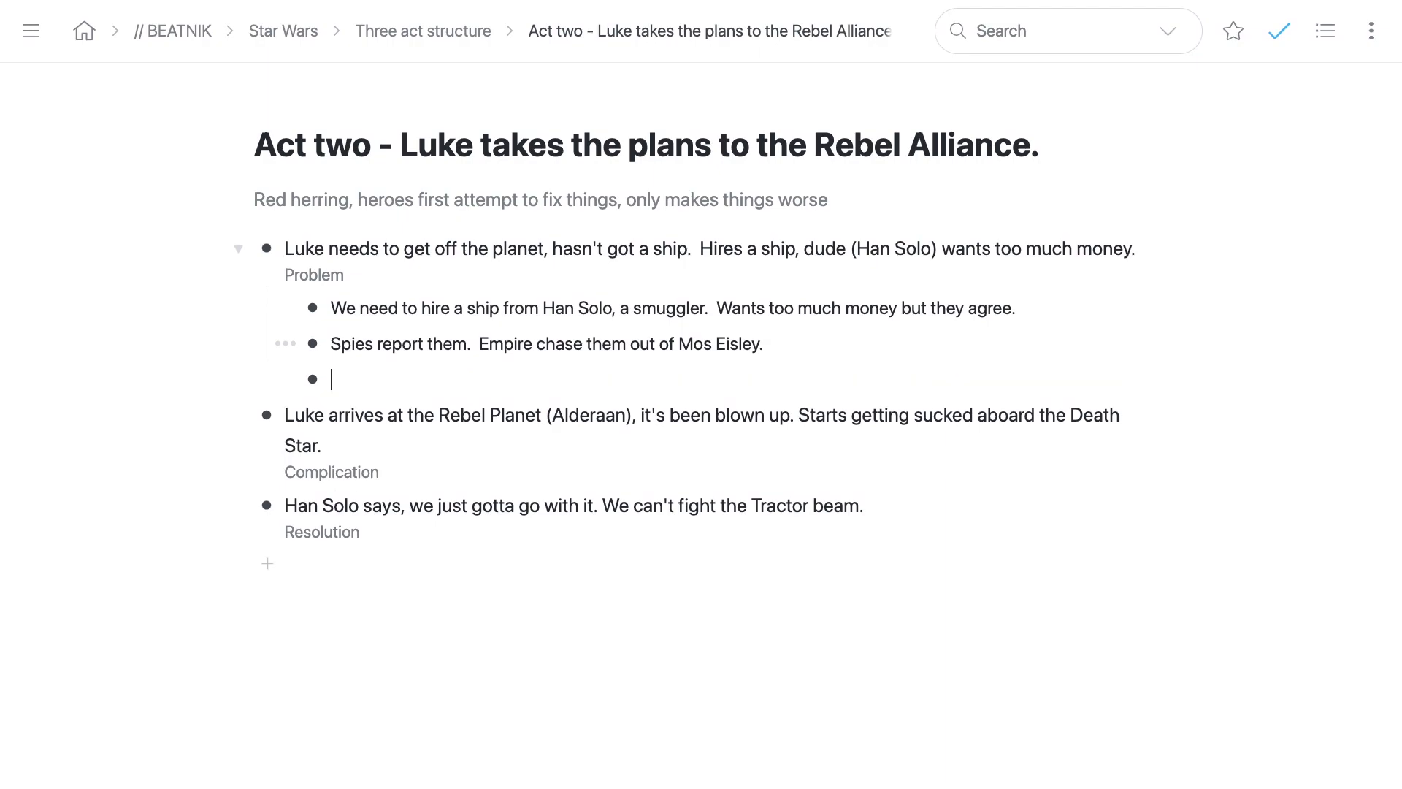
key("ctrl+v")
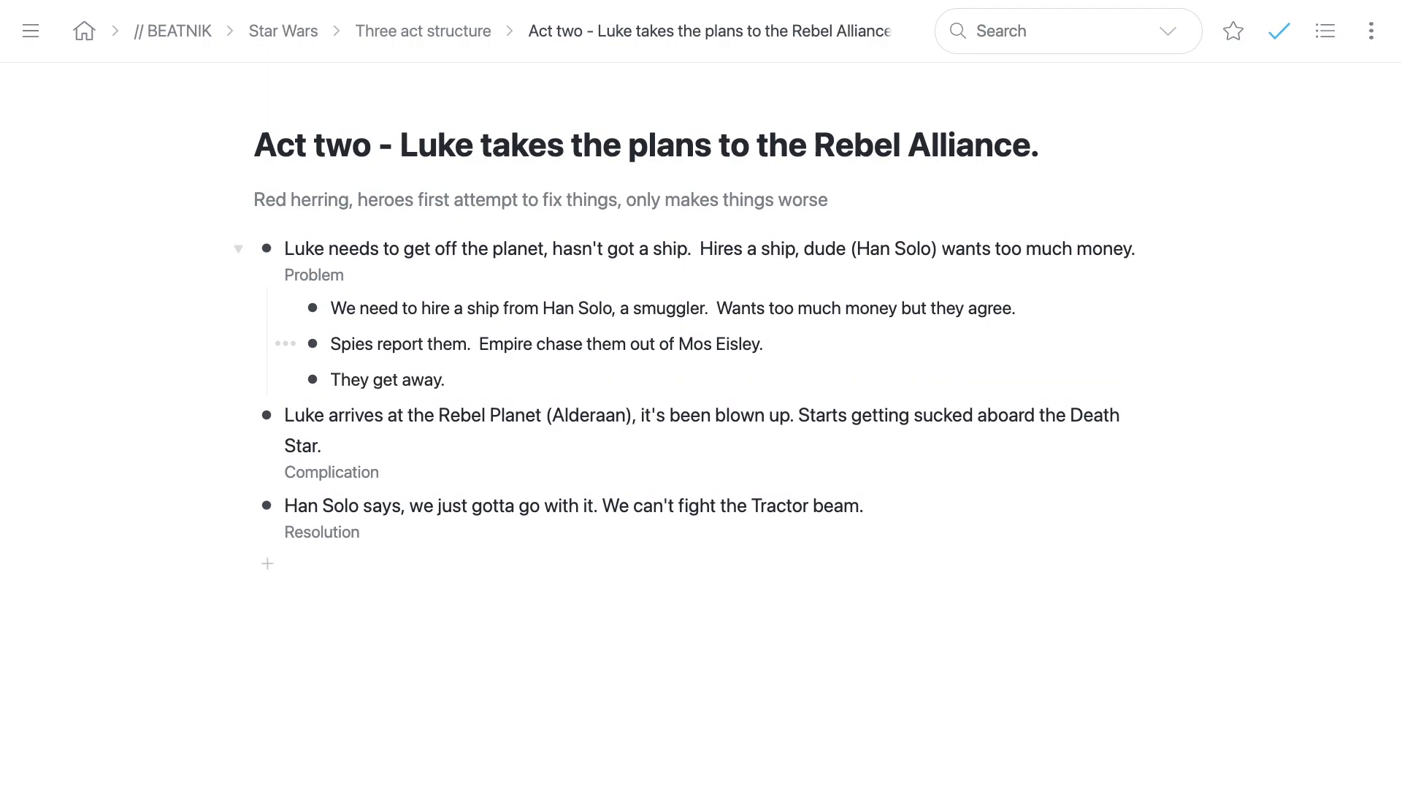
Step: Add three Complication sub-bullets: "We arrive at Alderaan. It's been blown up.", "Death Star sucks us aboard." and "Nothing we can do, just go with it."
key("Return")
key("Tab")
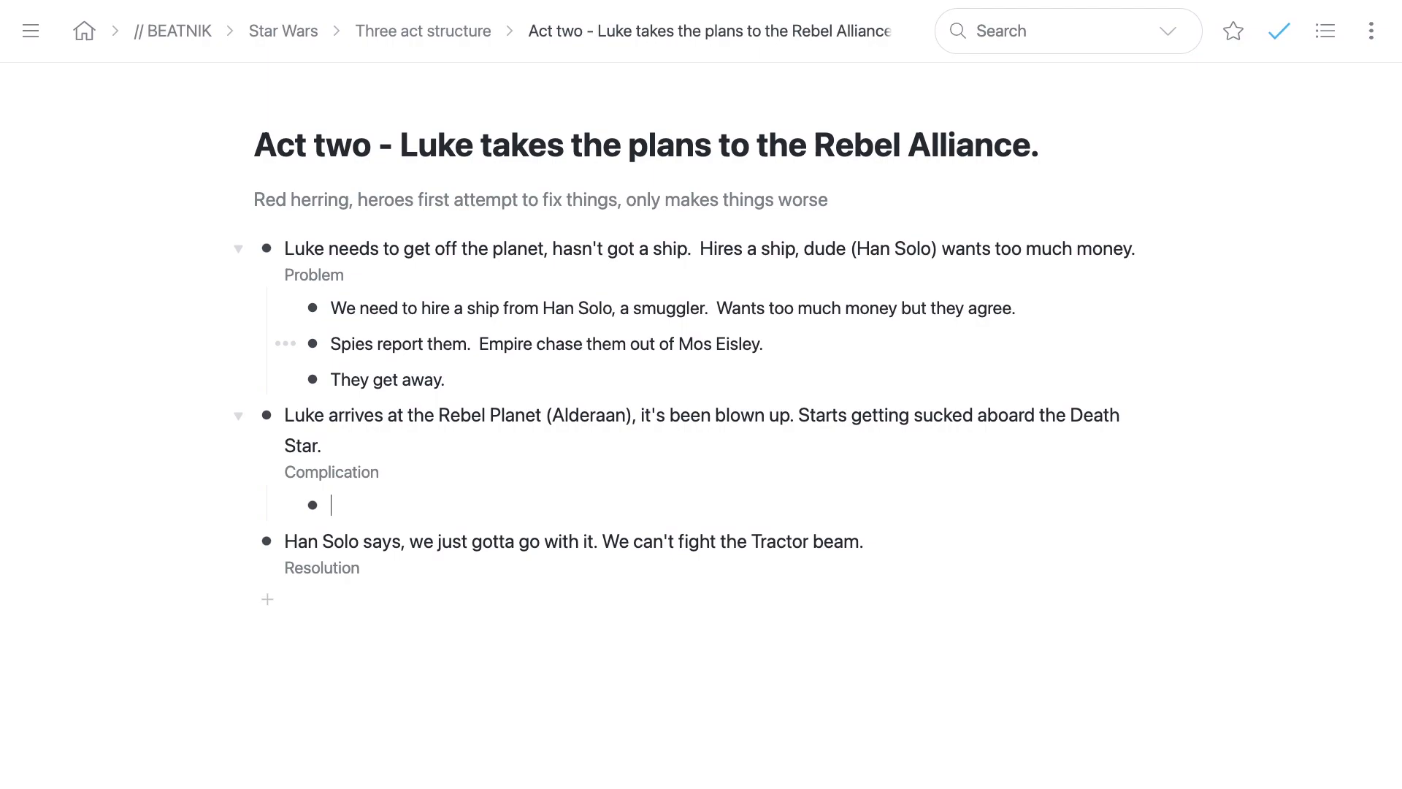
type("We arrive at Alderaan. ")
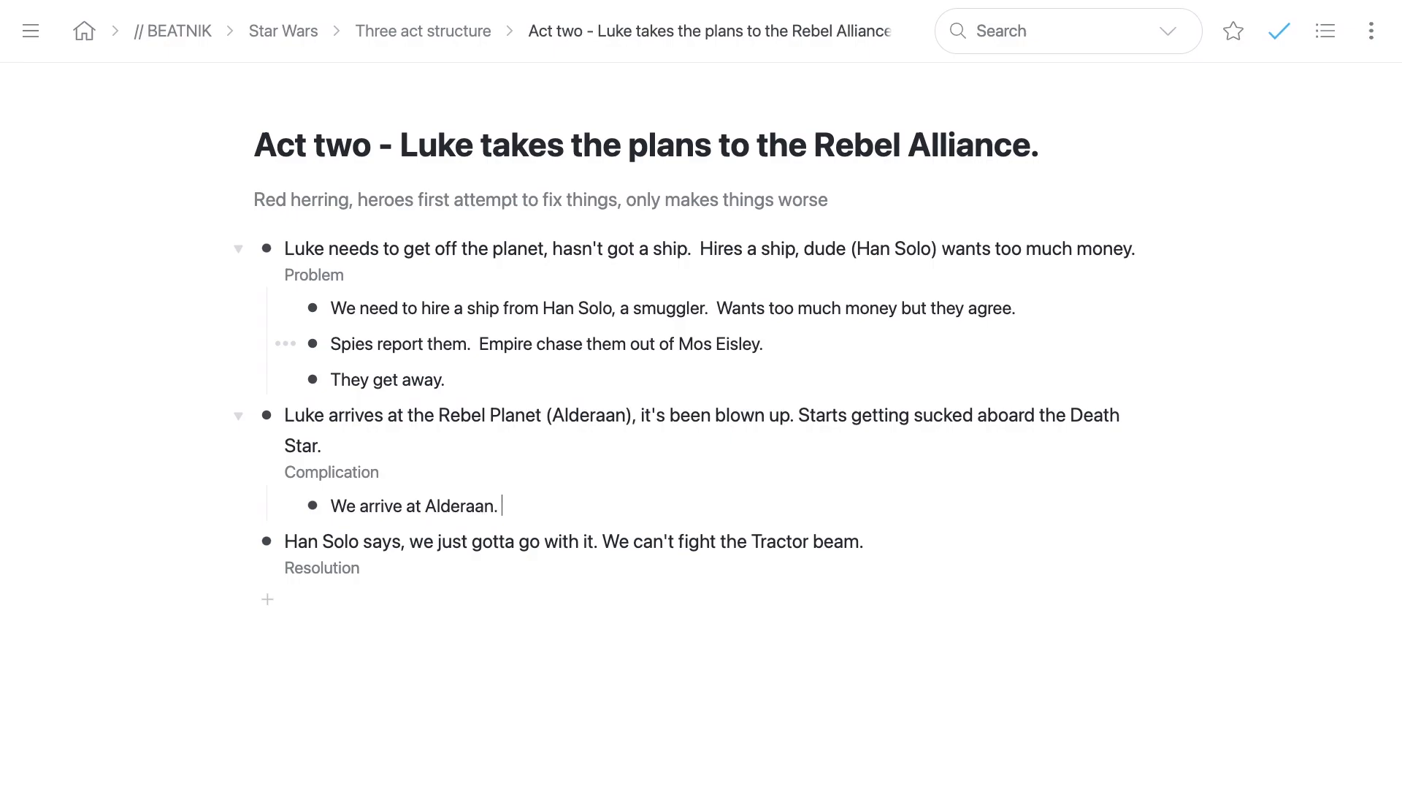
type("It's been blown up.")
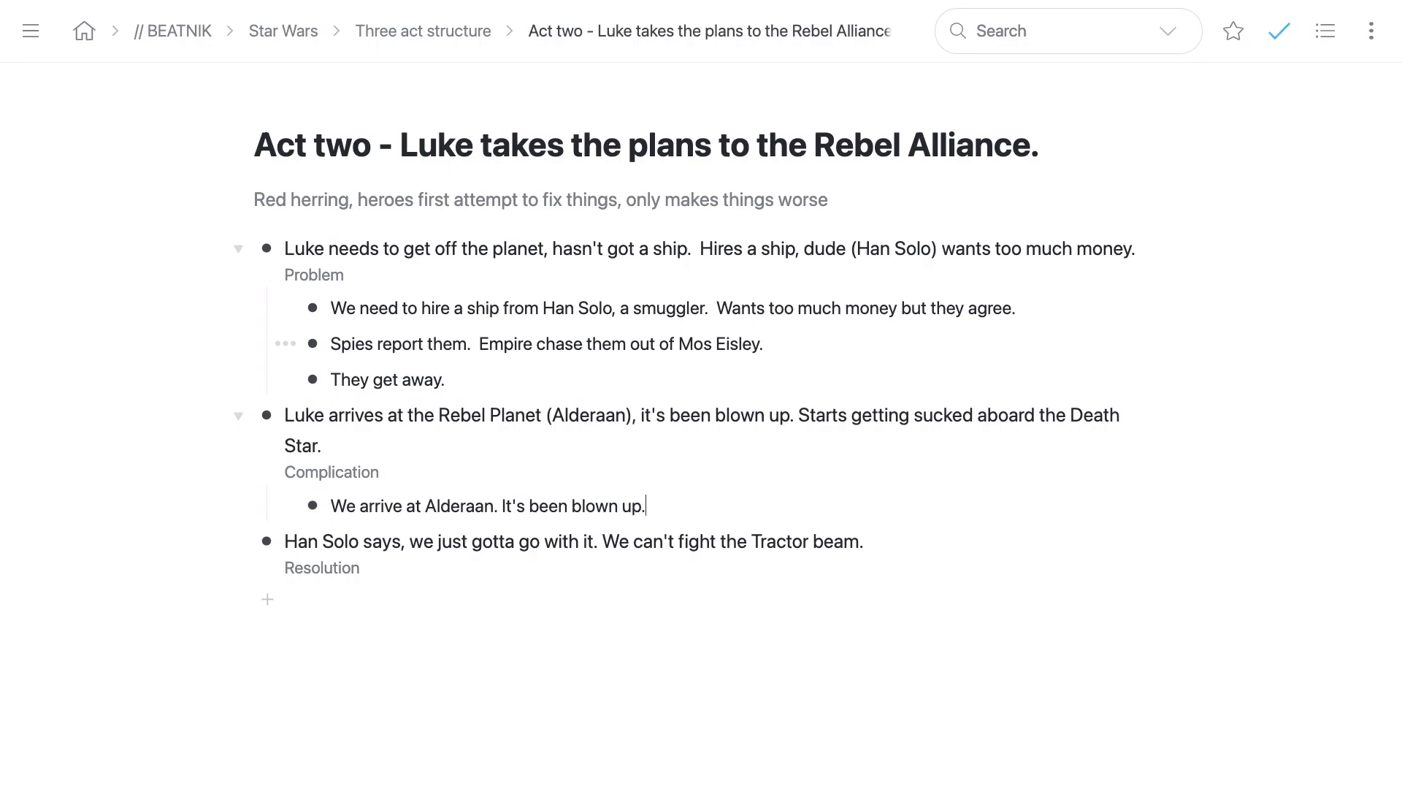
key("Return")
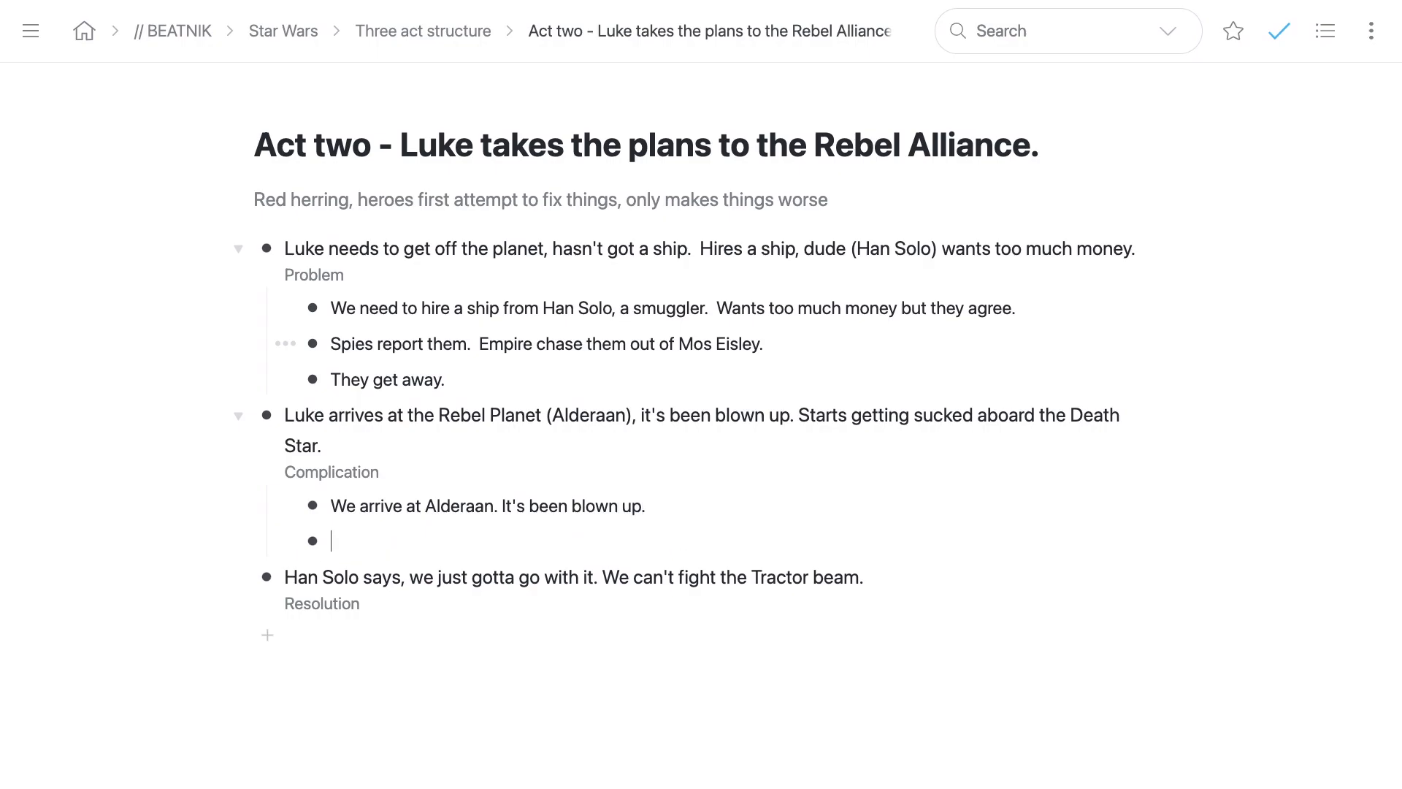
type("Death Star sucks us aboard.")
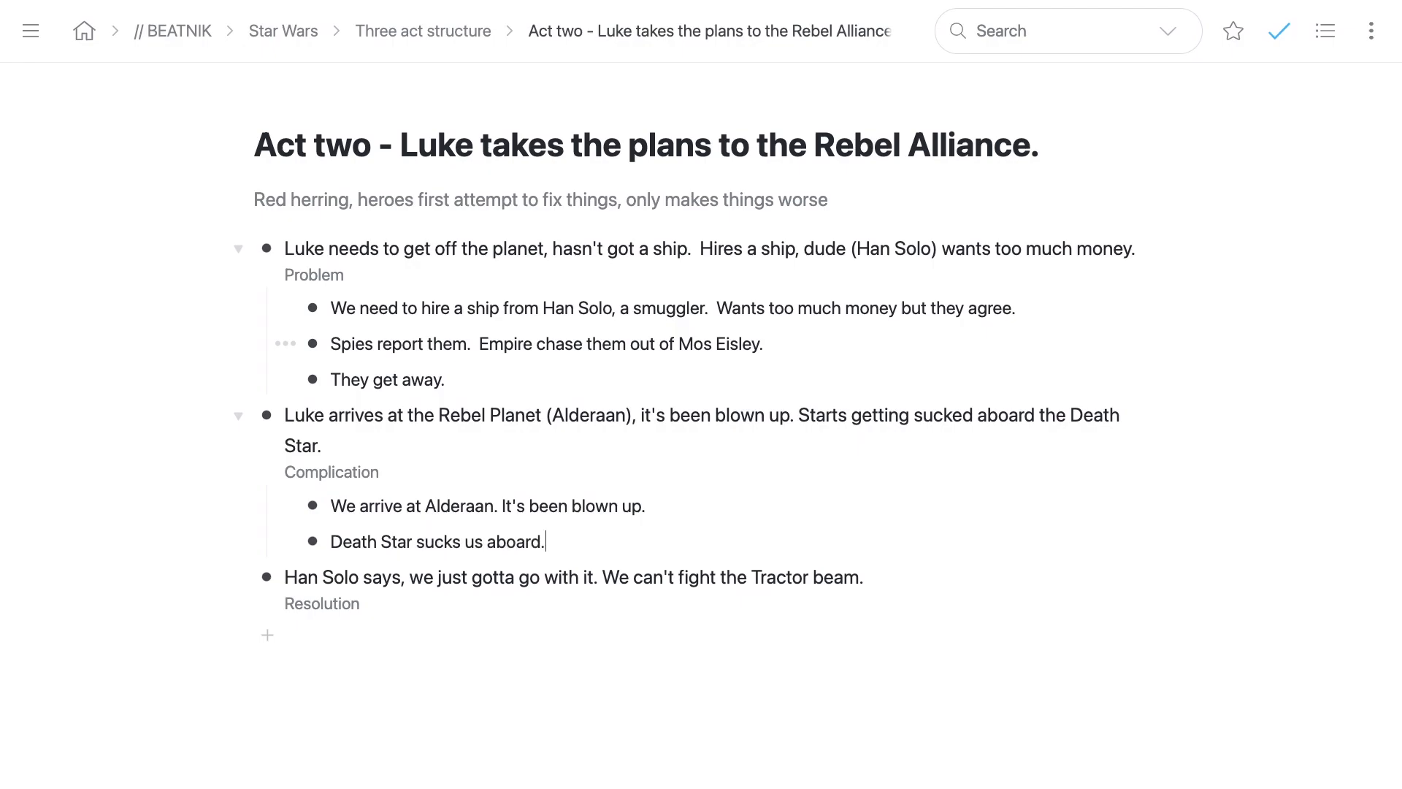
key("Return")
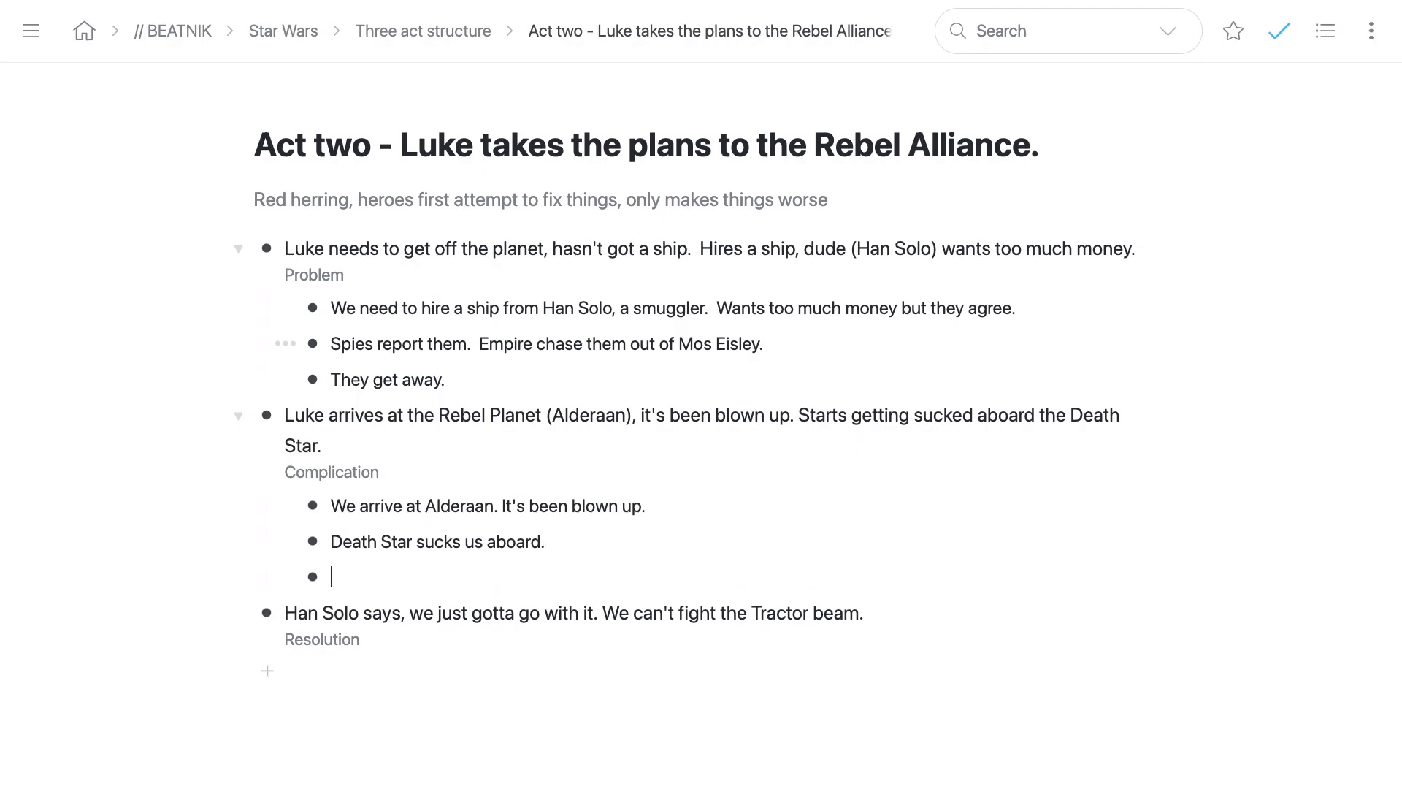
type("Nothing we can do, jus")
type("t ")
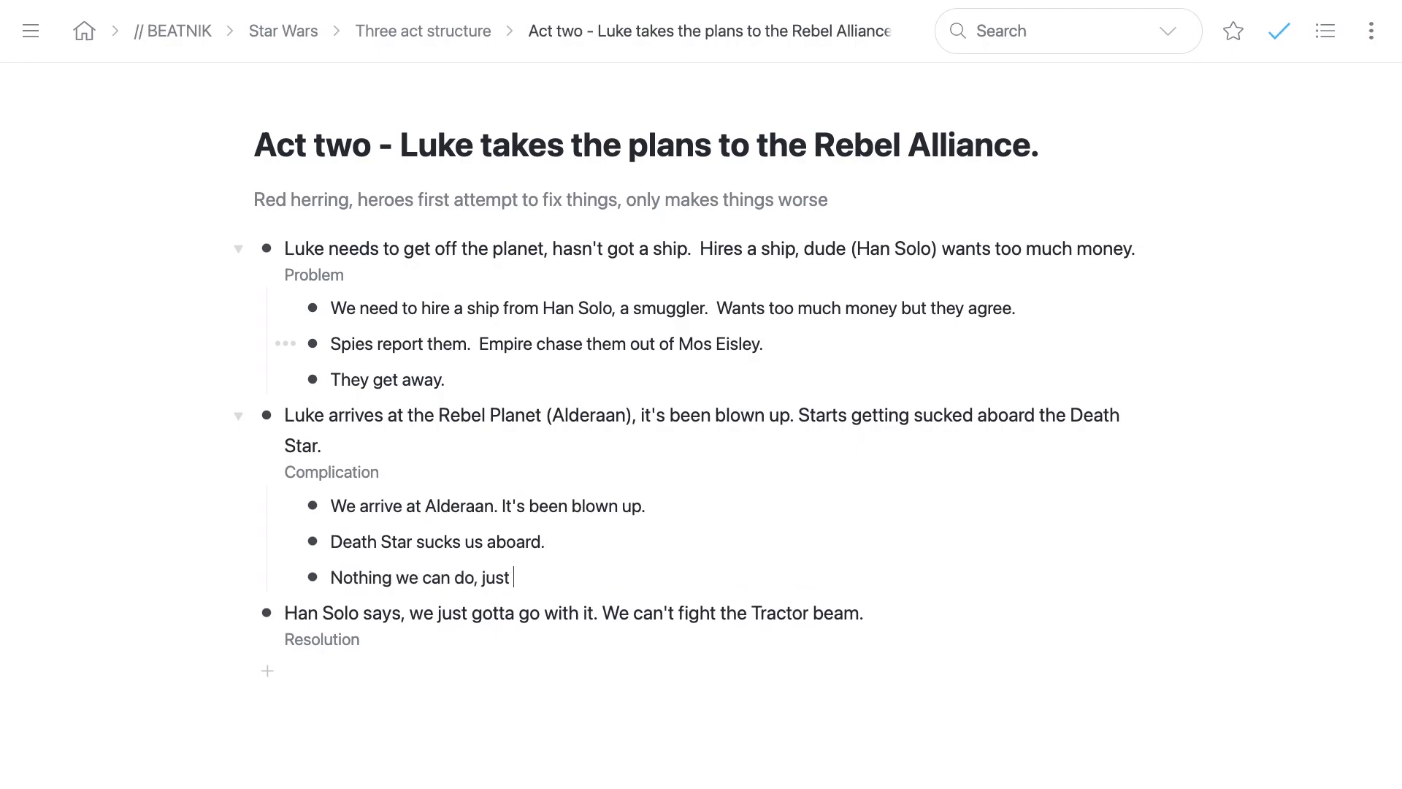
type("go with it.")
Step: Review the sub-bullets under Act two's Problem bullet, starting with the ship hire
key("shift+End")
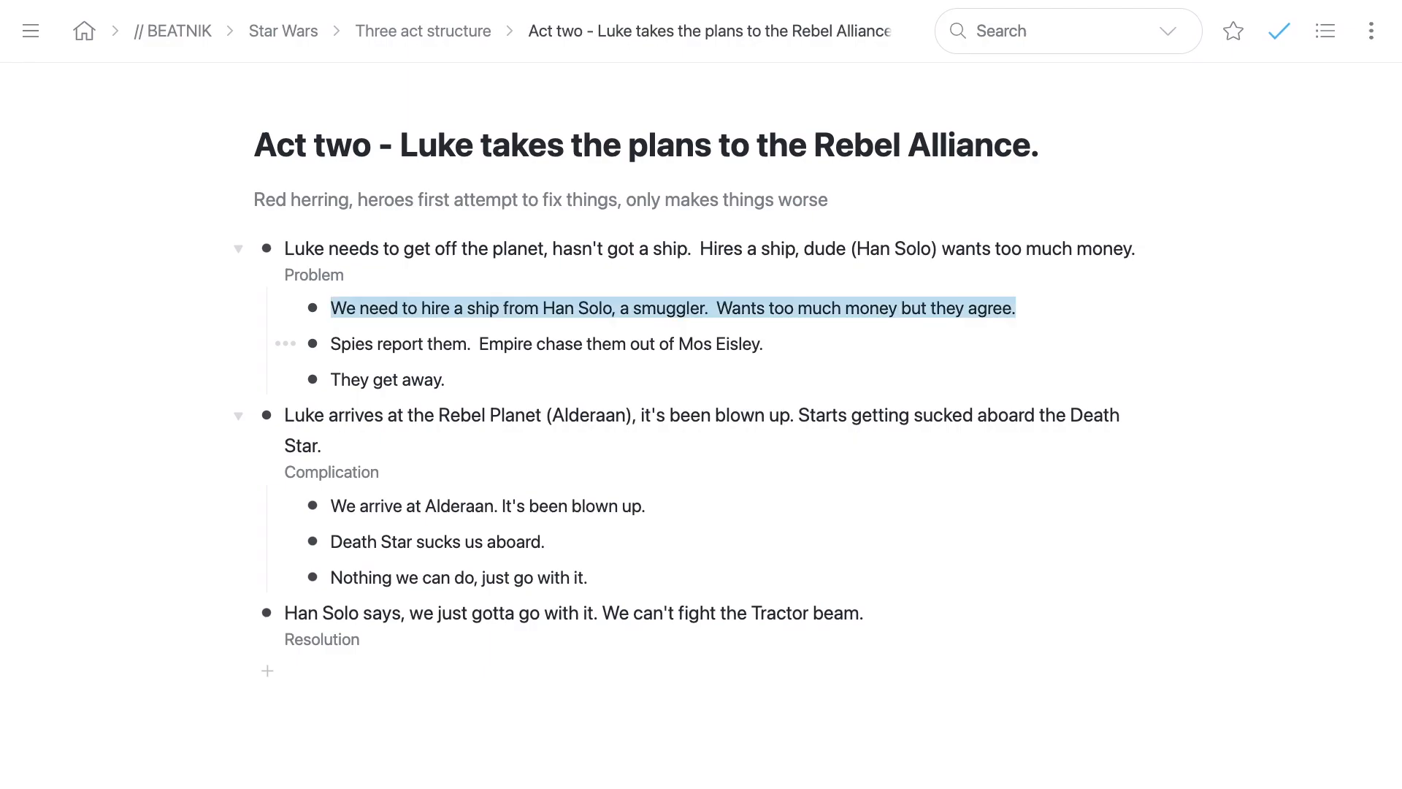
left_click(331, 343)
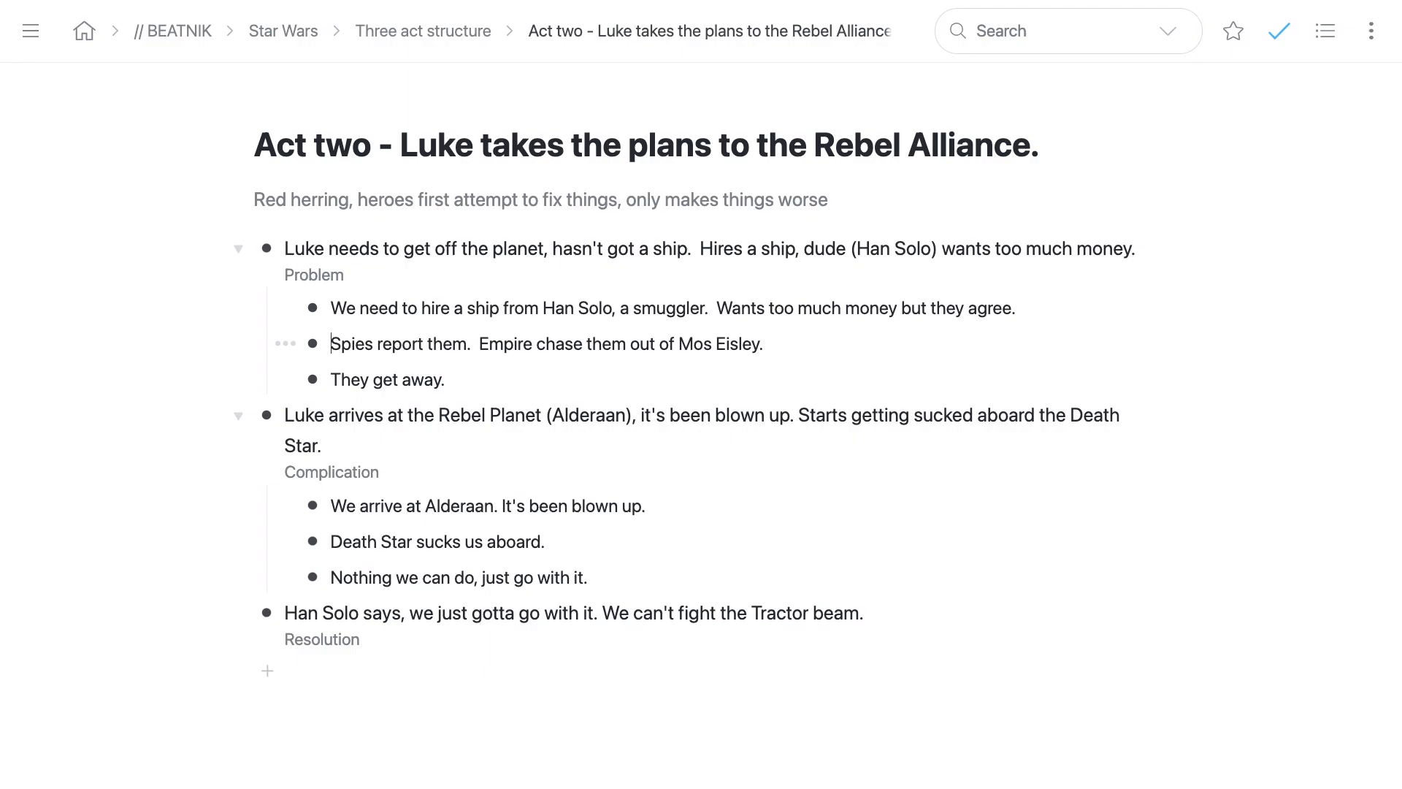
Step: Create a sub-bullet under the Resolution beat and move "Death Star sucks us aboard." and "Nothing we can do, just go with it." there
key("shift+End")
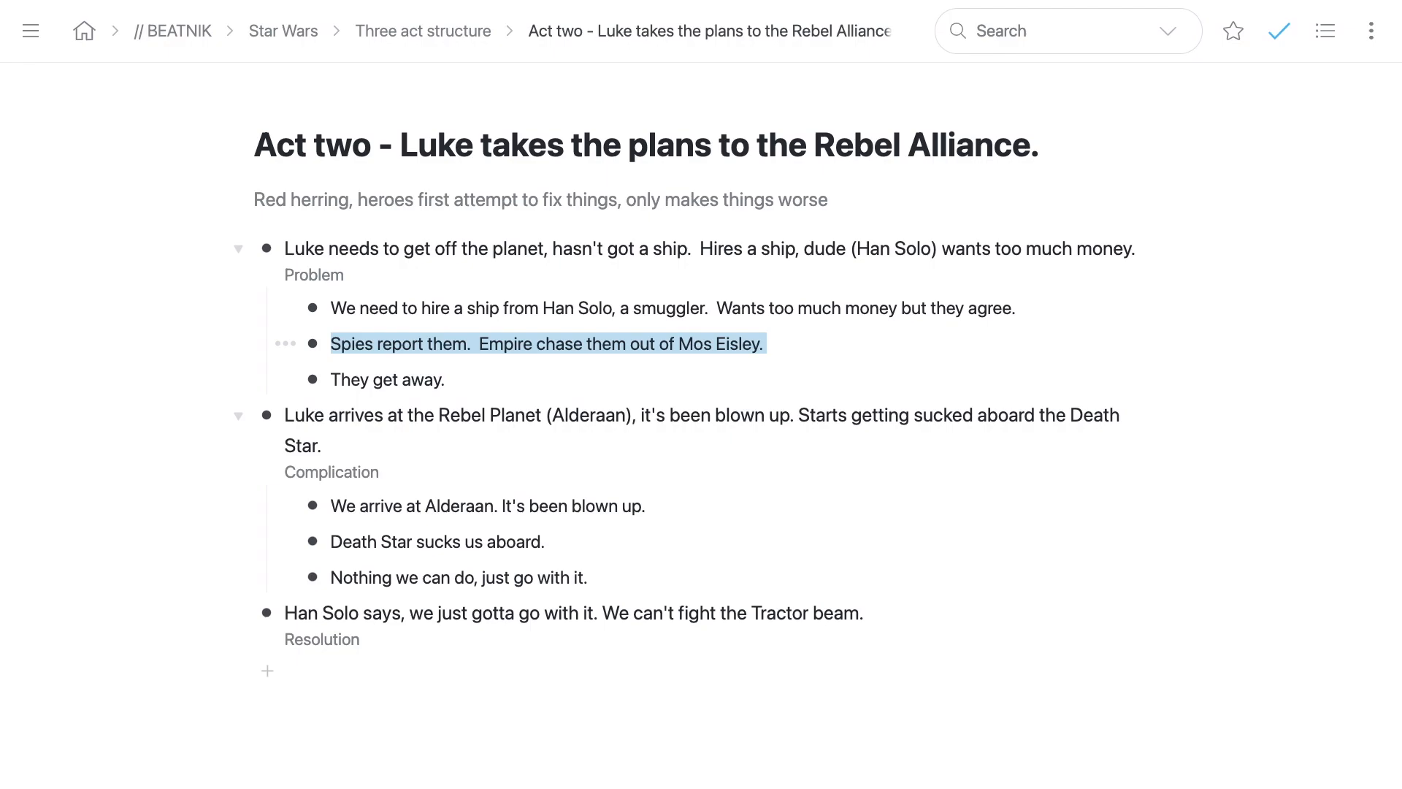
key("Down")
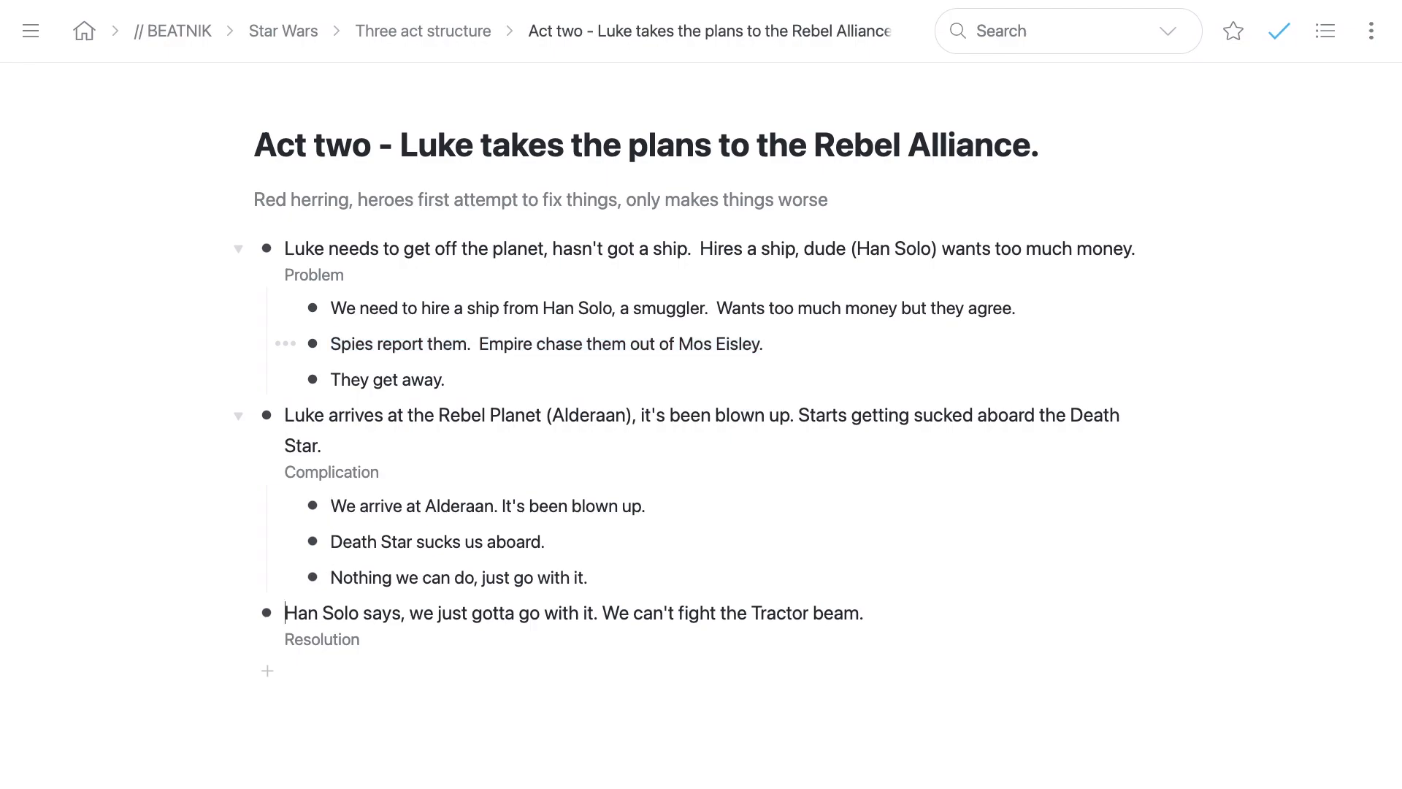
key("Return")
key("Tab")
key("Escape")
key("shift+Down")
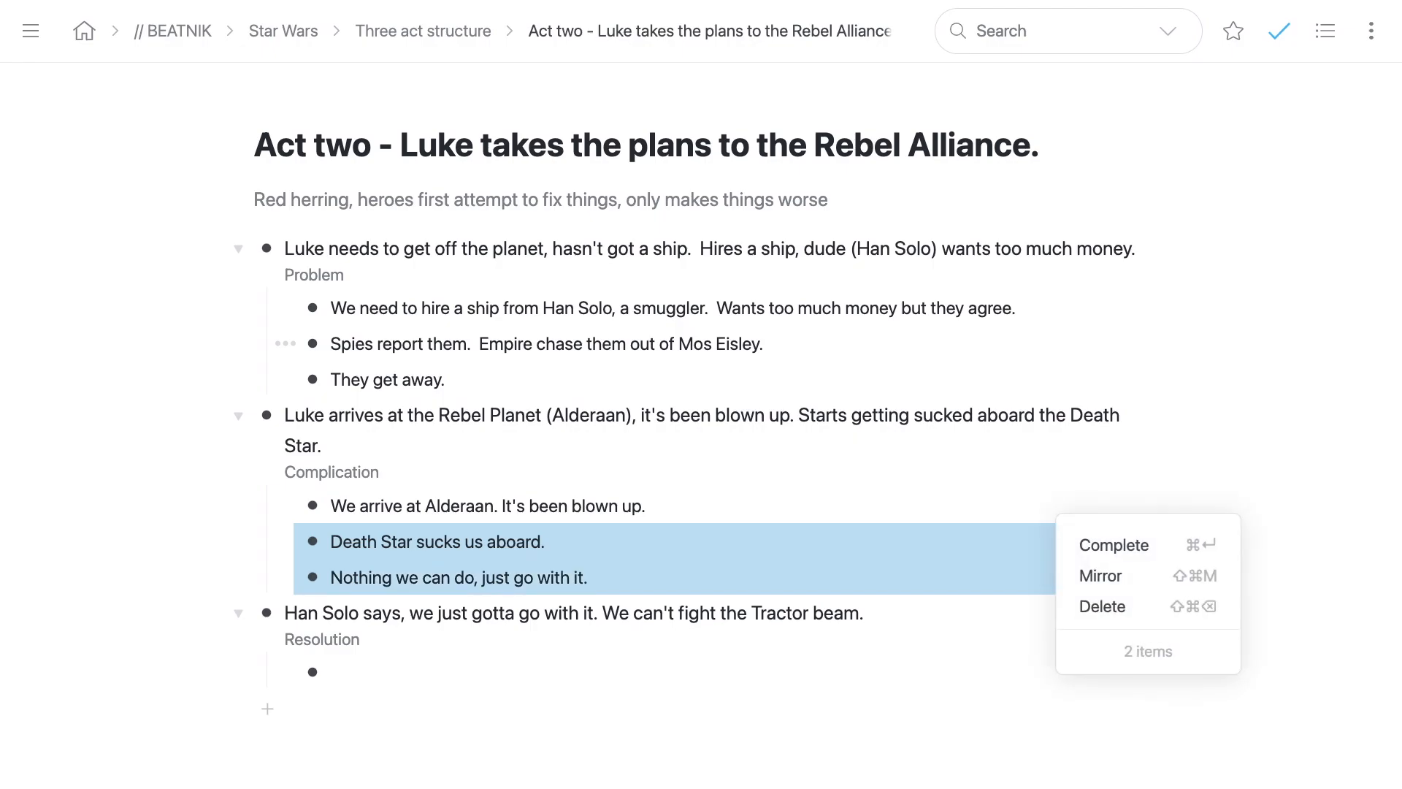
key("shift+super+Down")
Step: Move the empty bullet from the Resolution beat up to below "We arrive at Alderaan. It's been blown up."
key("Down")
key("shift+super+Up")
key("shift+super+Up")
key("shift+super+Up")
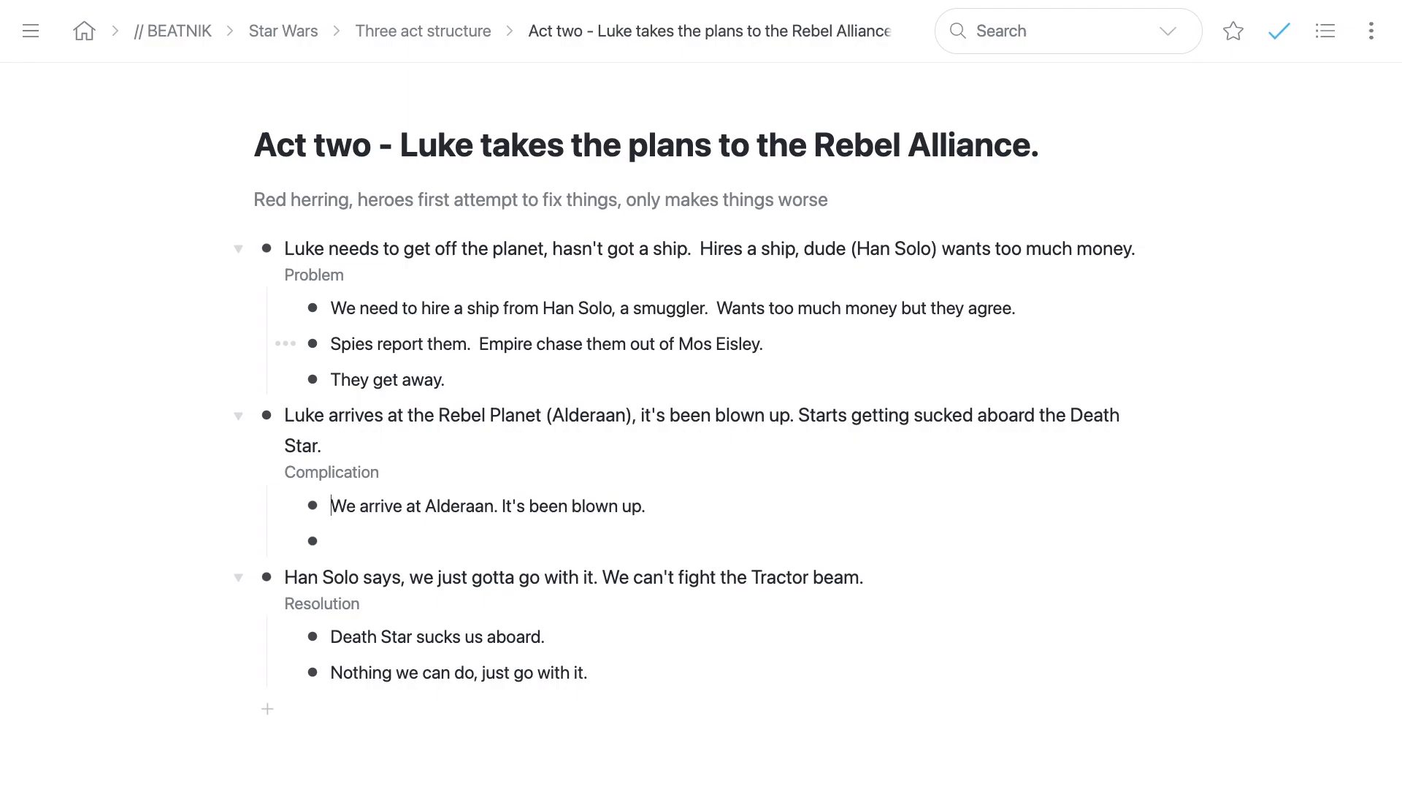
key("shift+Left")
key("shift+Left")
key("shift+Left")
key("shift+Left")
key("shift+Left")
key("shift+Left")
key("shift+Left")
key("shift+Left")
key("shift+Left")
key("shift+Left")
key("shift+Left")
key("shift+Left")
key("shift+Left")
key("shift+Left")
key("shift+Left")
key("shift+Left")
key("shift+Left")
key("shift+Left")
key("shift+Left")
key("shift+Left")
key("shift+Right")
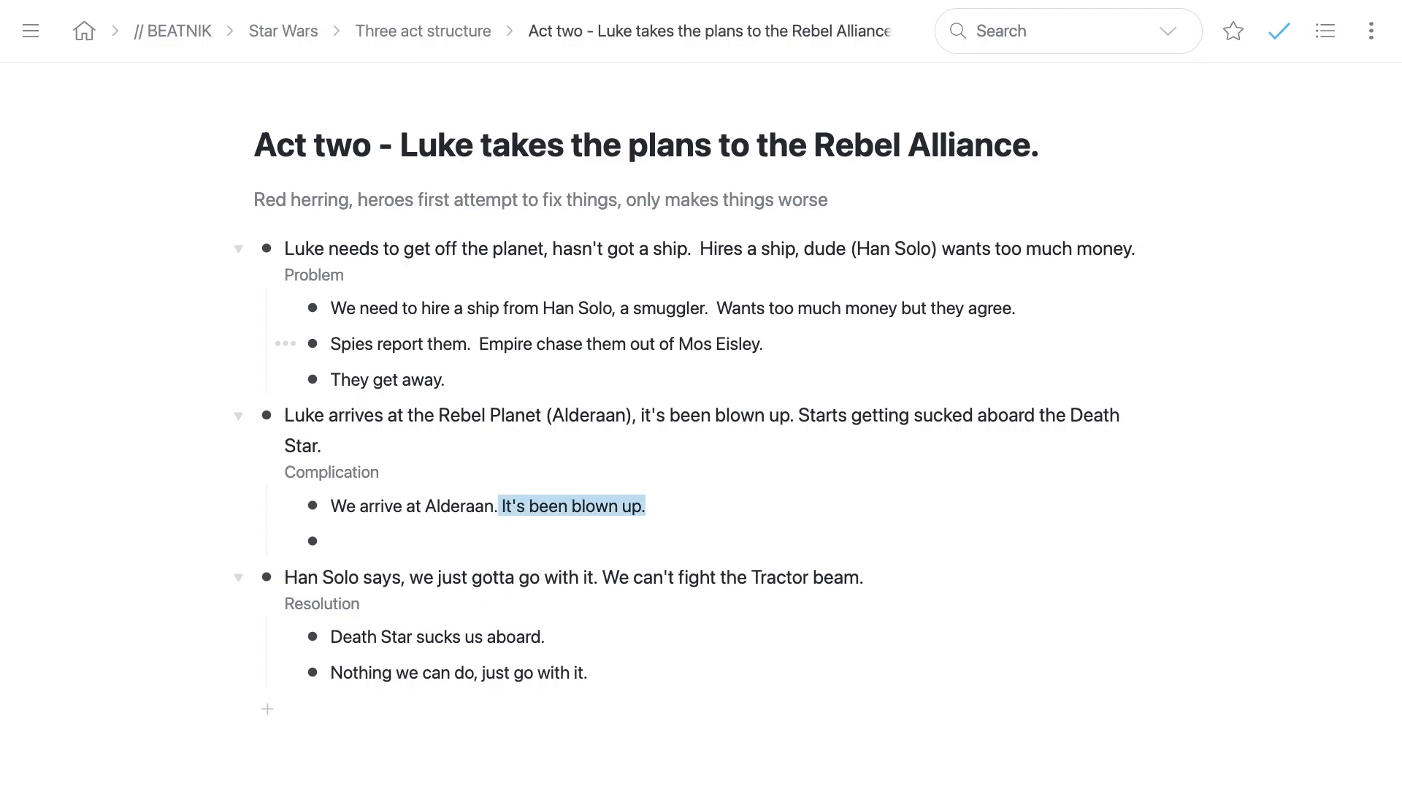
key("Down")
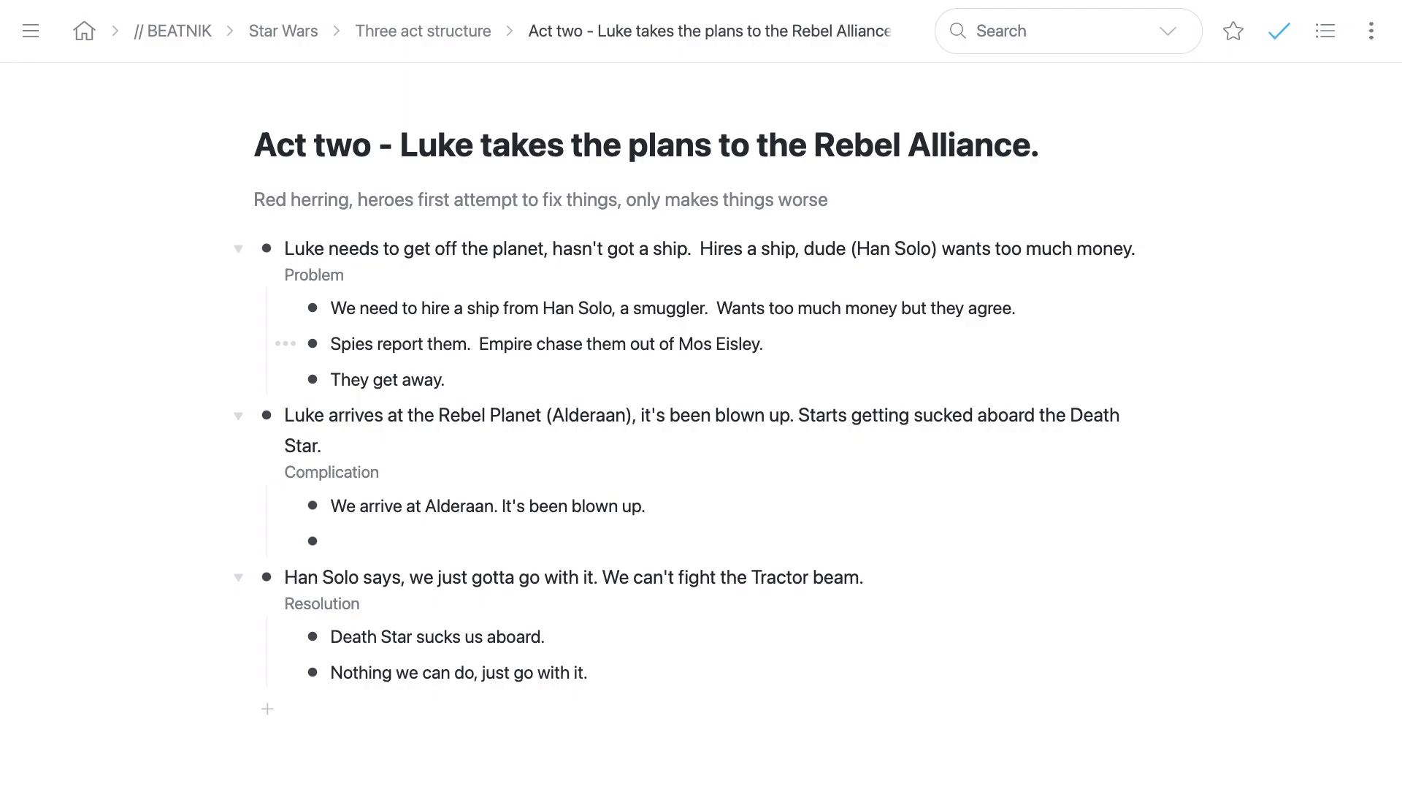
Step: Move "It's been blown up." from the Alderaan bullet into the empty bullet, and add "Everyone's confused." as the bullet below it
key("shift+Left")
key("shift+Left")
key("shift+Left")
key("shift+Left")
key("shift+Left")
key("shift+Left")
key("shift+Left")
key("shift+Left")
key("shift+Left")
key("shift+Left")
key("shift+Left")
key("shift+Left")
key("shift+Left")
key("shift+Left")
key("shift+Left")
key("shift+Left")
key("shift+Left")
key("shift+Left")
key("shift+Left")
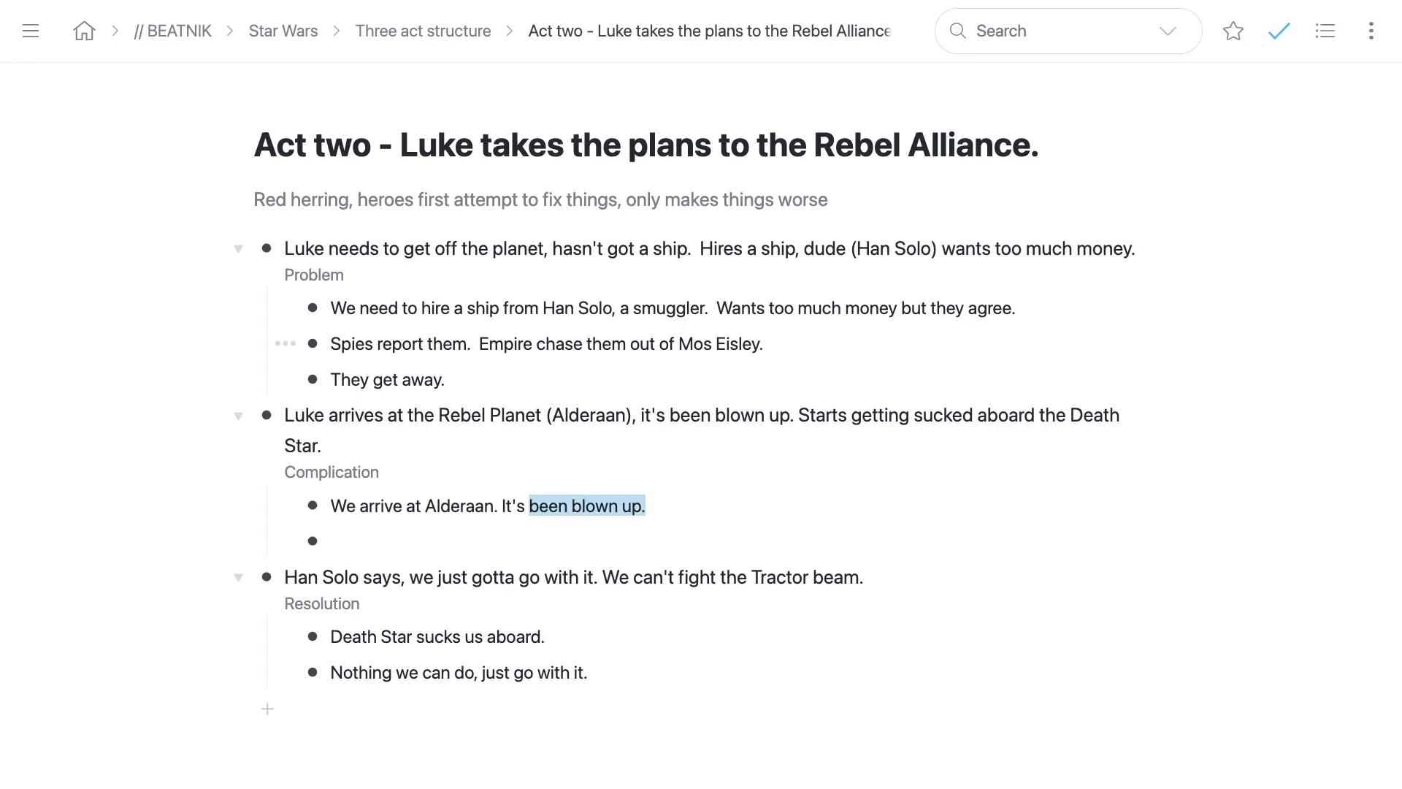
key("ctrl+x")
key("Down")
key("ctrl+v")
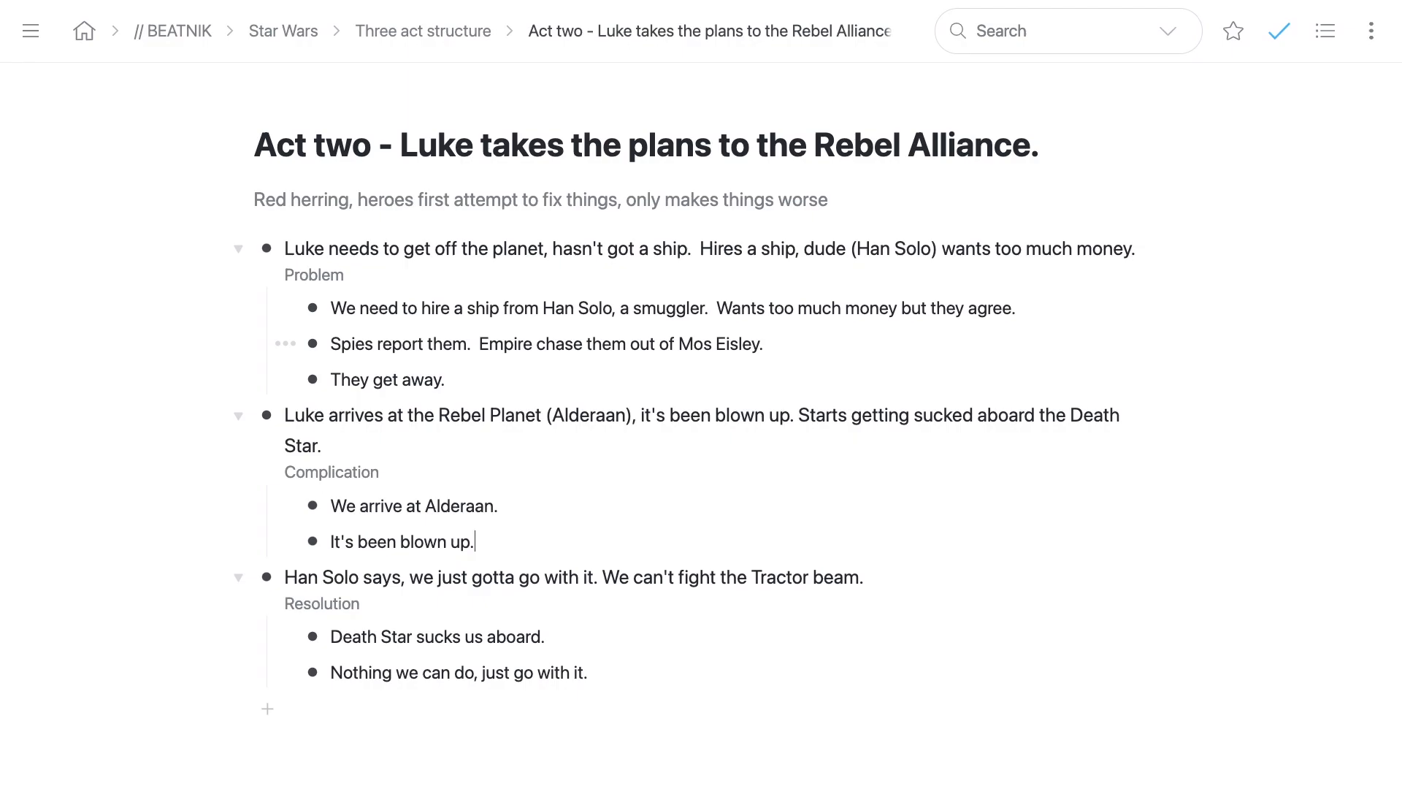
key("Return")
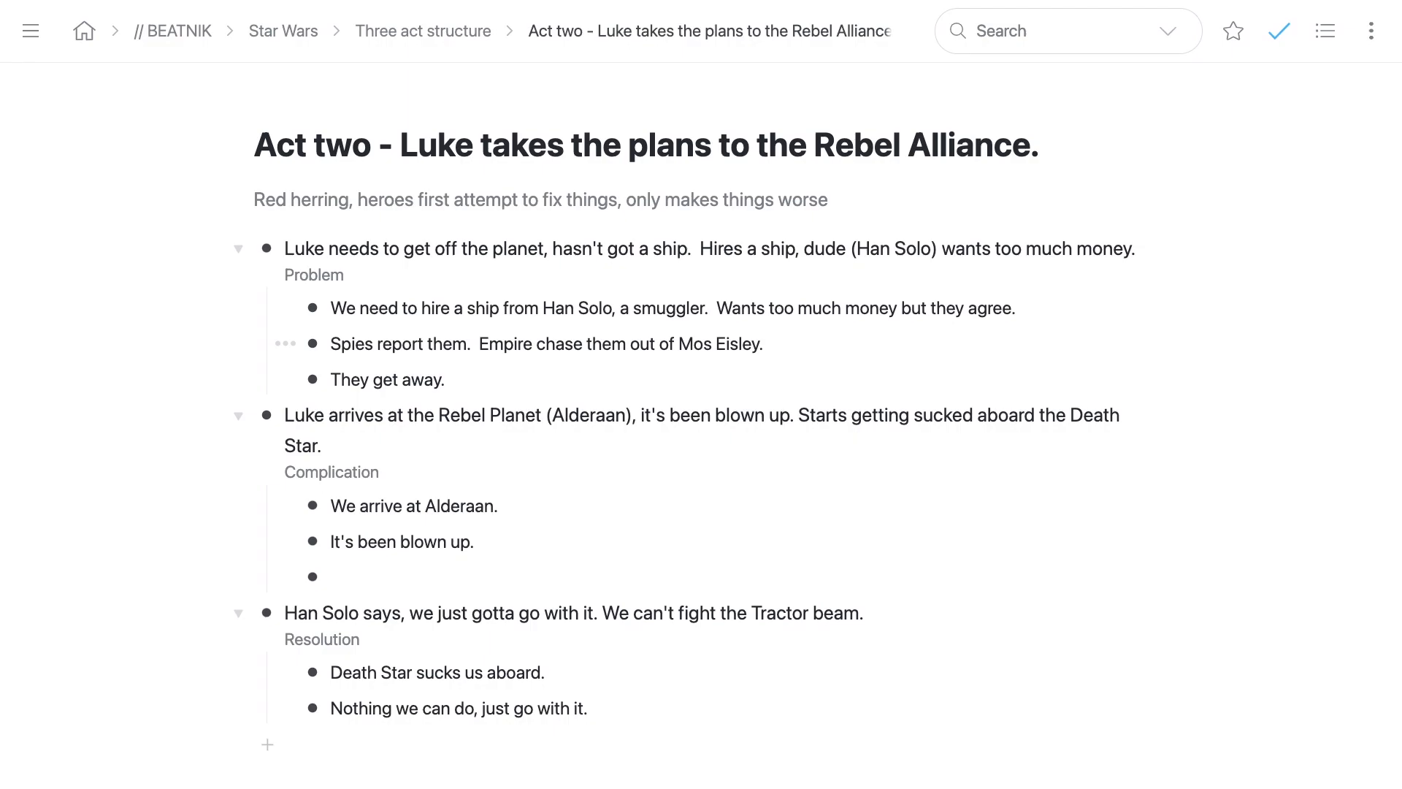
type("Everyone's confused.")
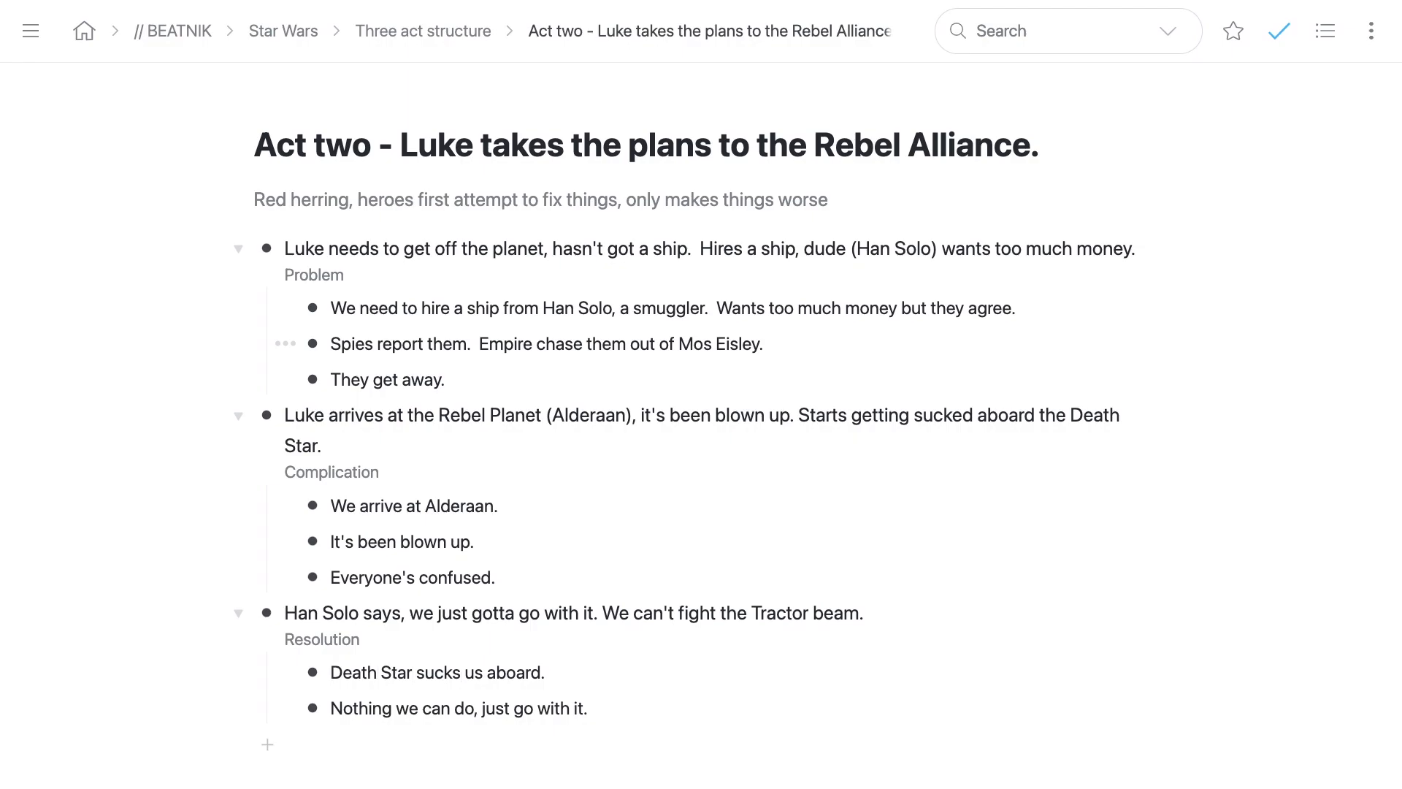
Step: Reword the first Resolution bullet as "Death Star starts sucking us aboard."
type("start")
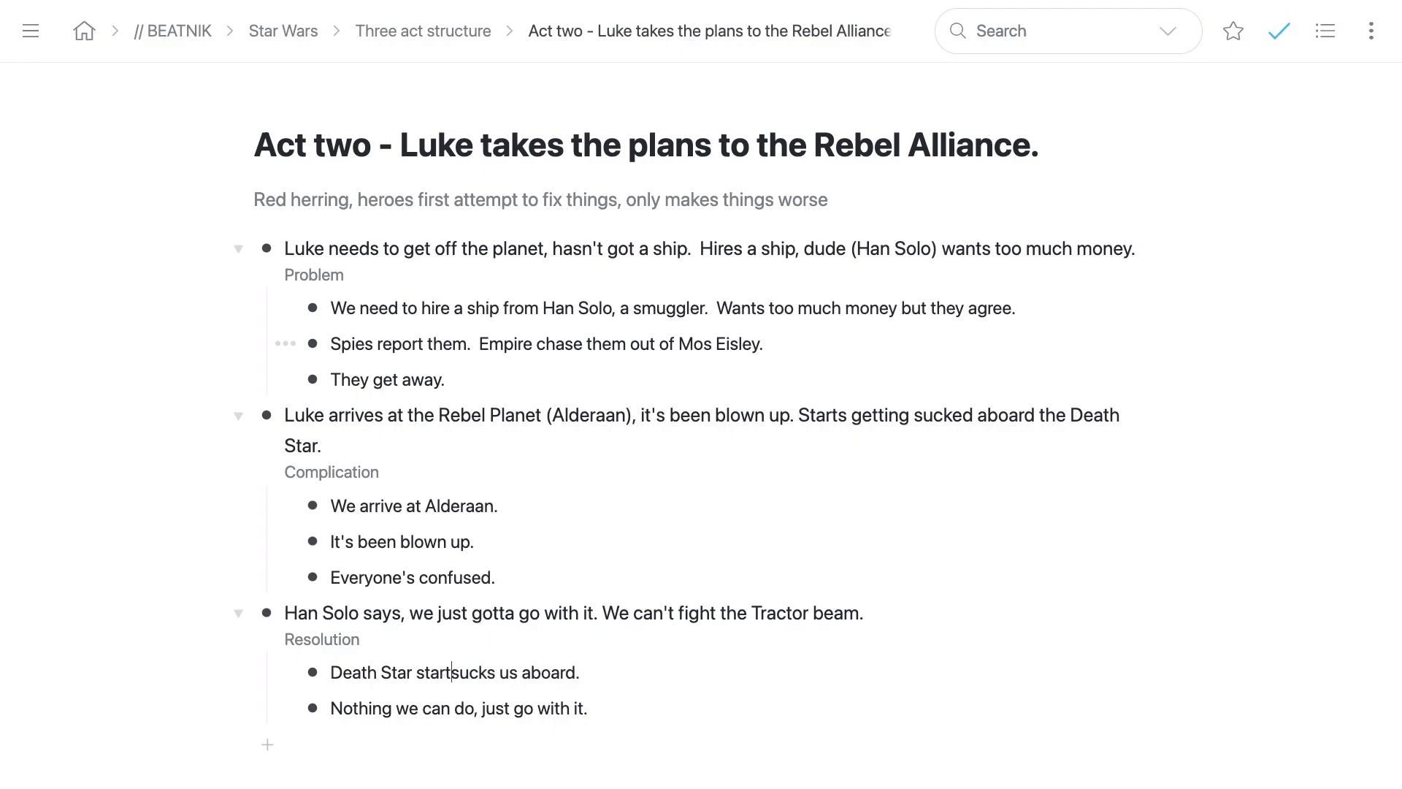
type("s")
key("BackSpace")
type("ing")
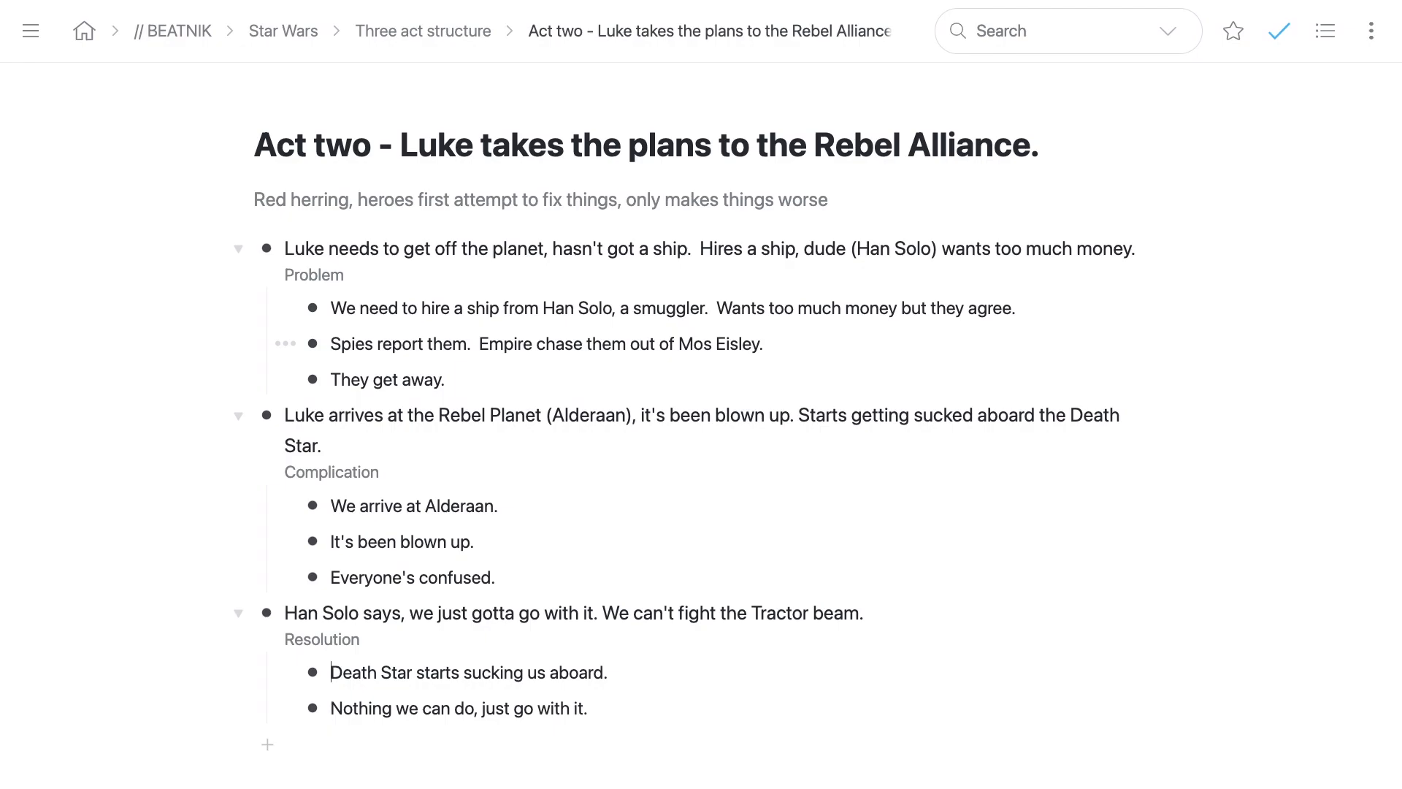
Step: Insert a bullet reading "Death Star is there. What's that?" at the start of the Resolution bullets
key("Return")
type("Dea")
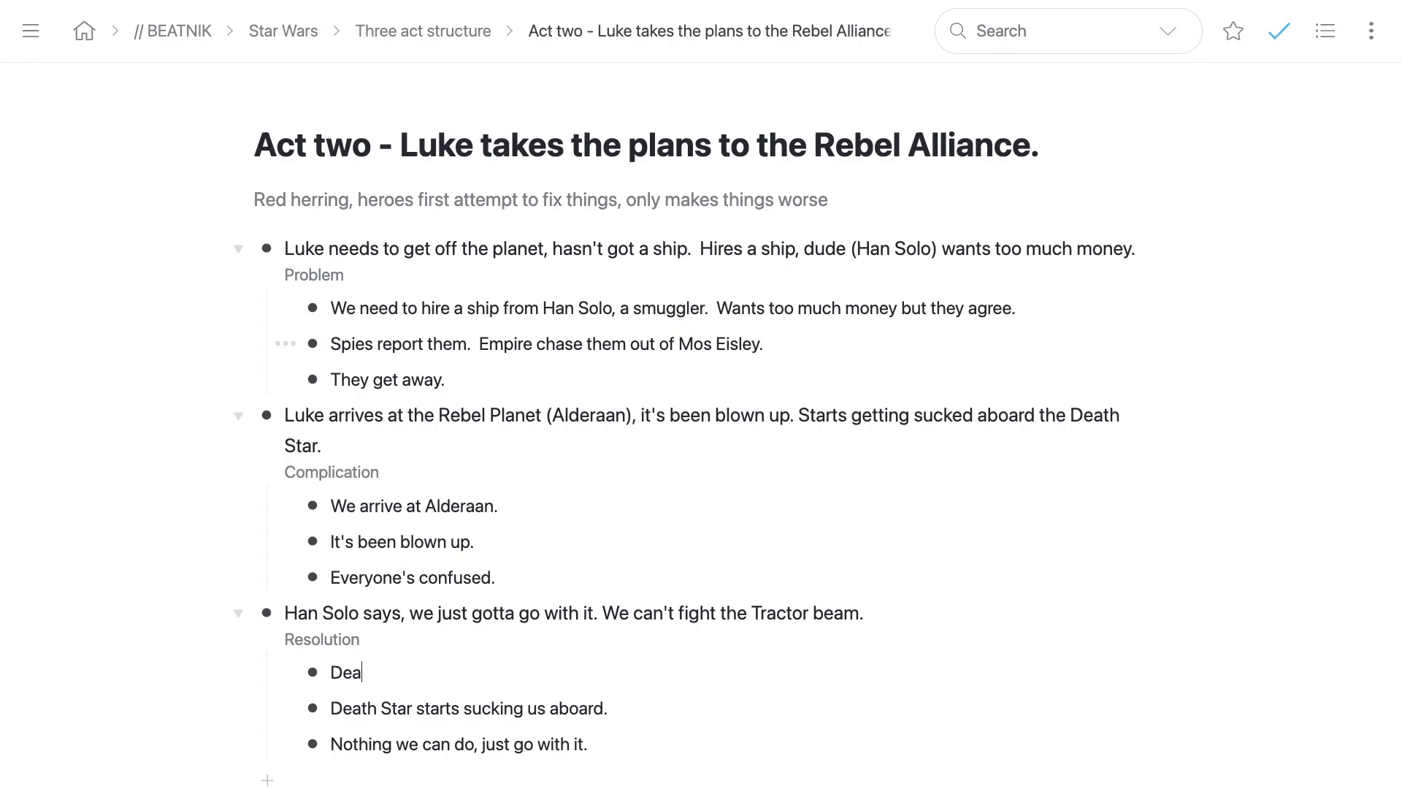
type("th Star is there. What's th")
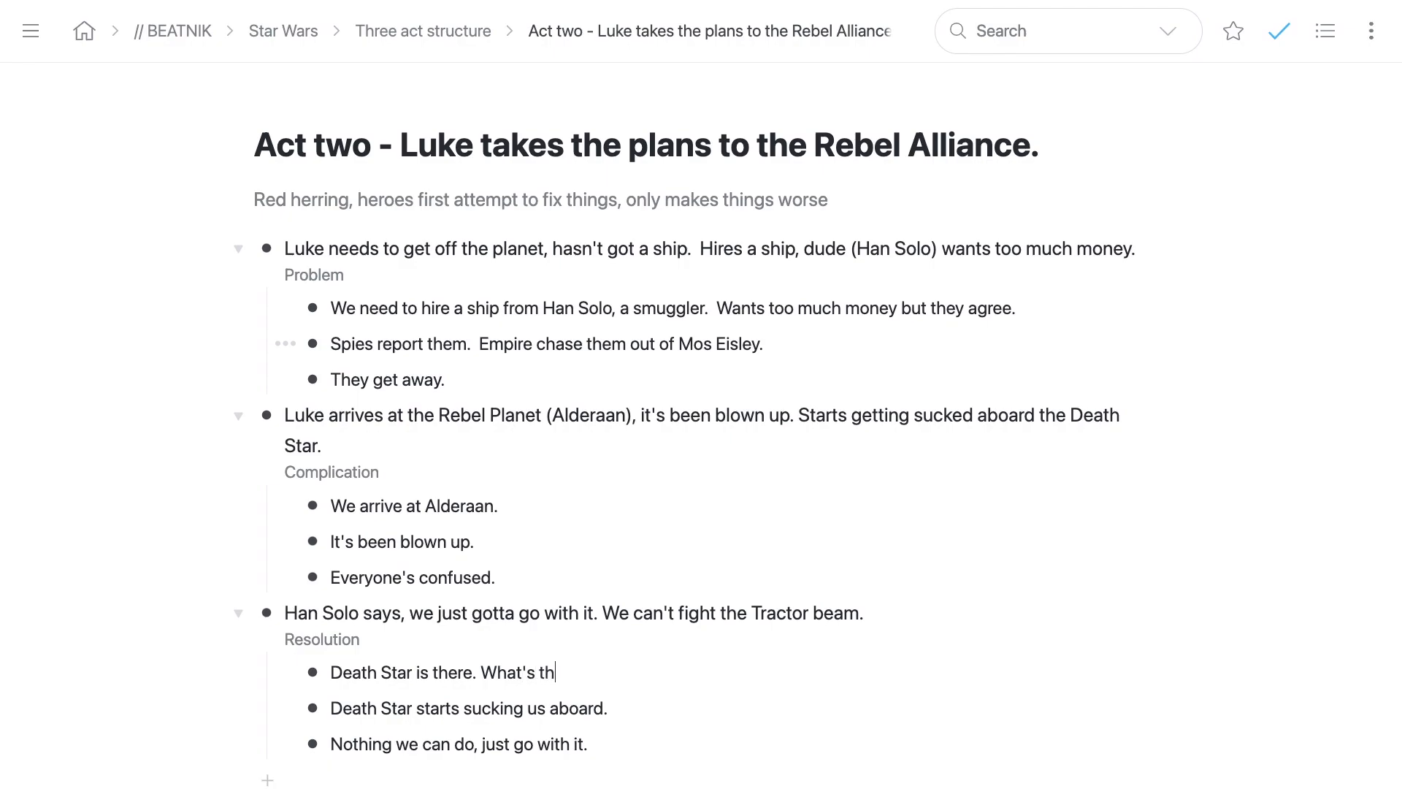
type("at?")
Step: Review the Resolution bullets of act two one by one
key("shift+End")
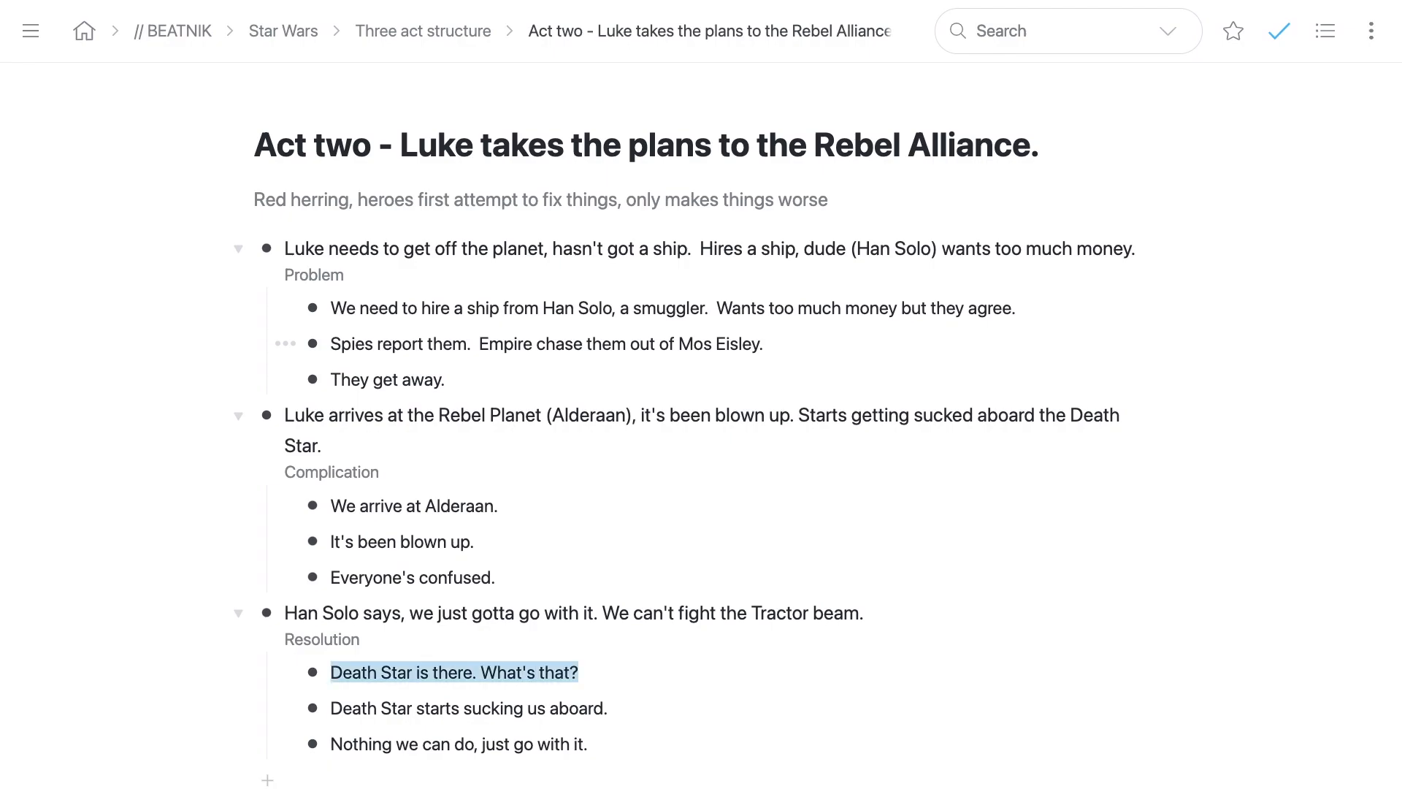
key("Down")
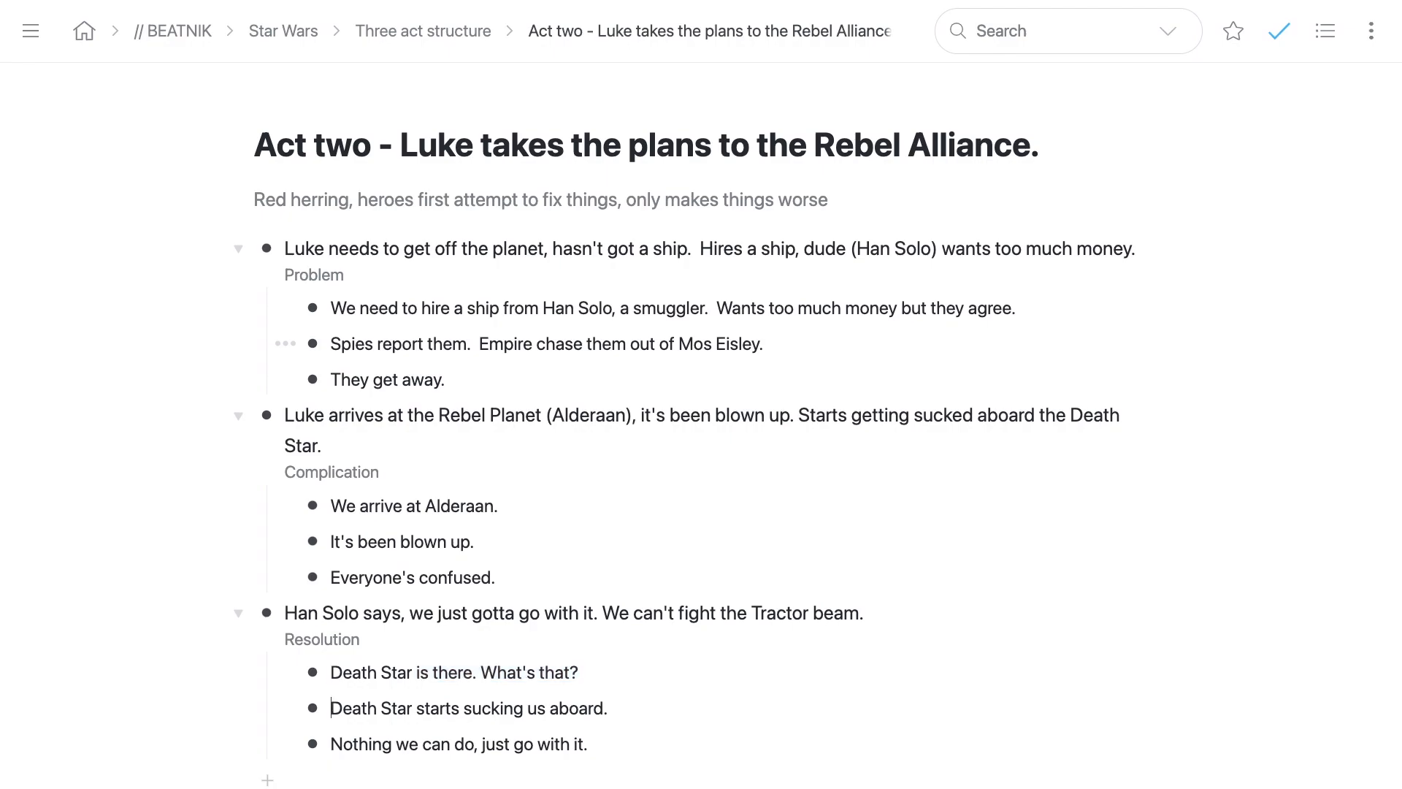
key("Home")
key("shift+End")
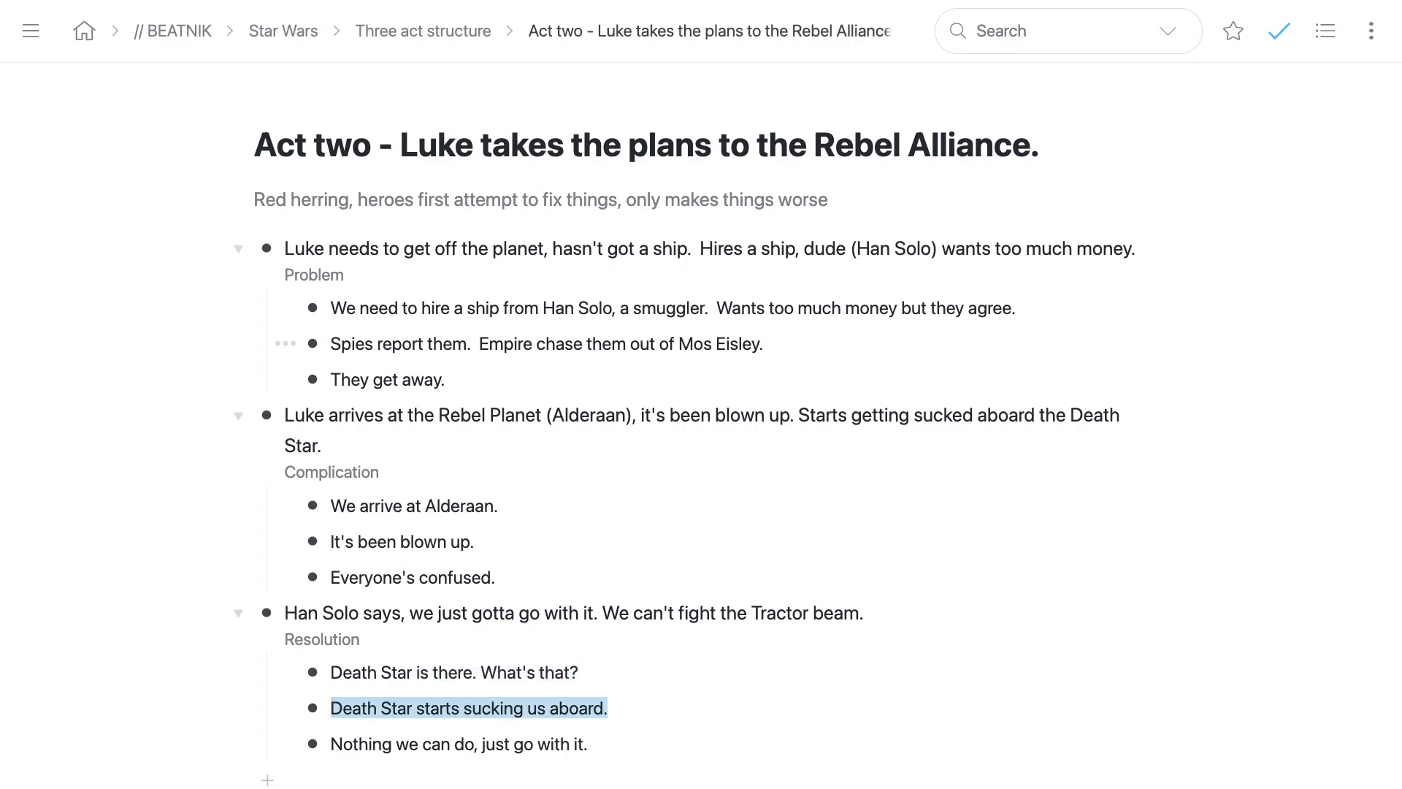
key("Down")
key("Home")
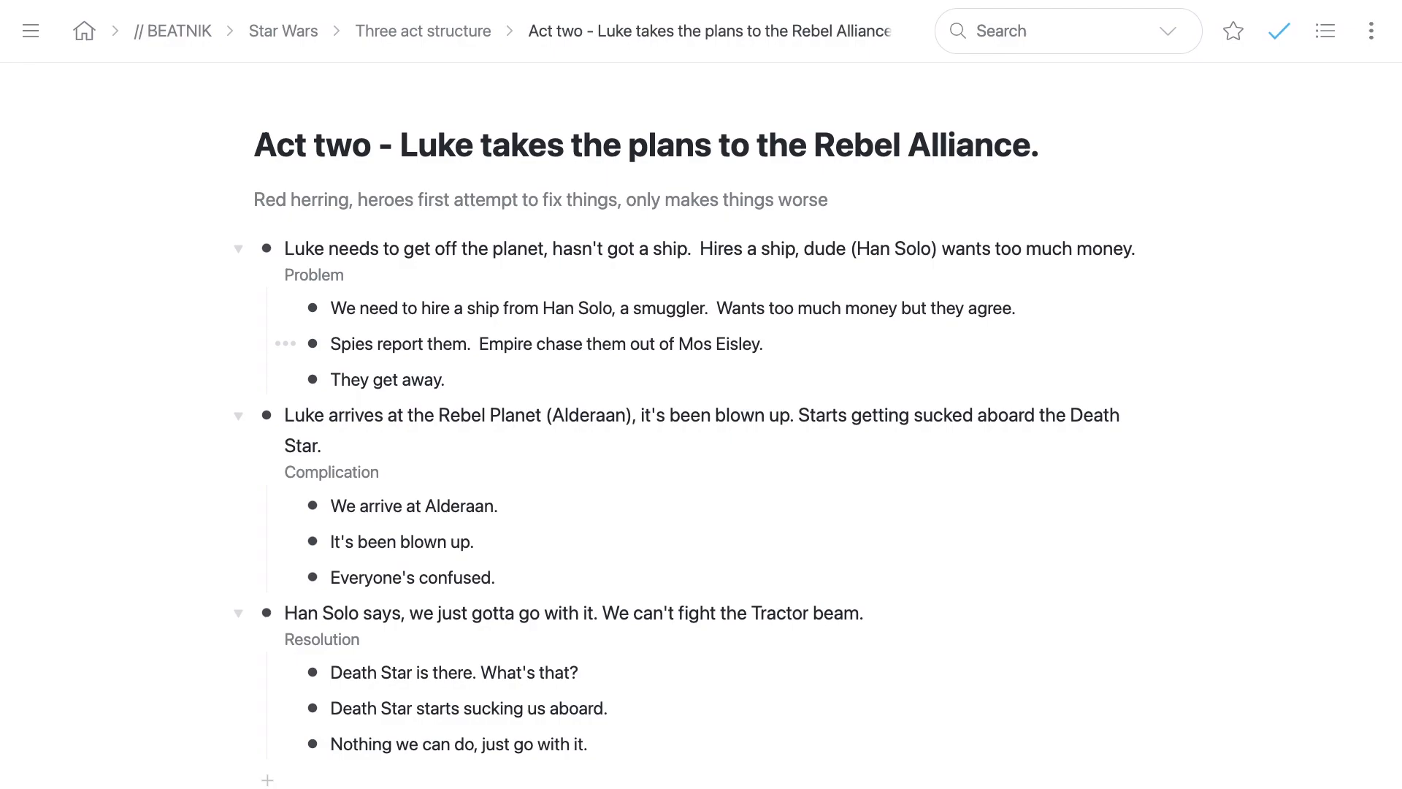
key("shift+End")
key("Right")
Step: Go back to the Three act structure list and collapse its Midpoint and Act three items
key("ctrl+comma")
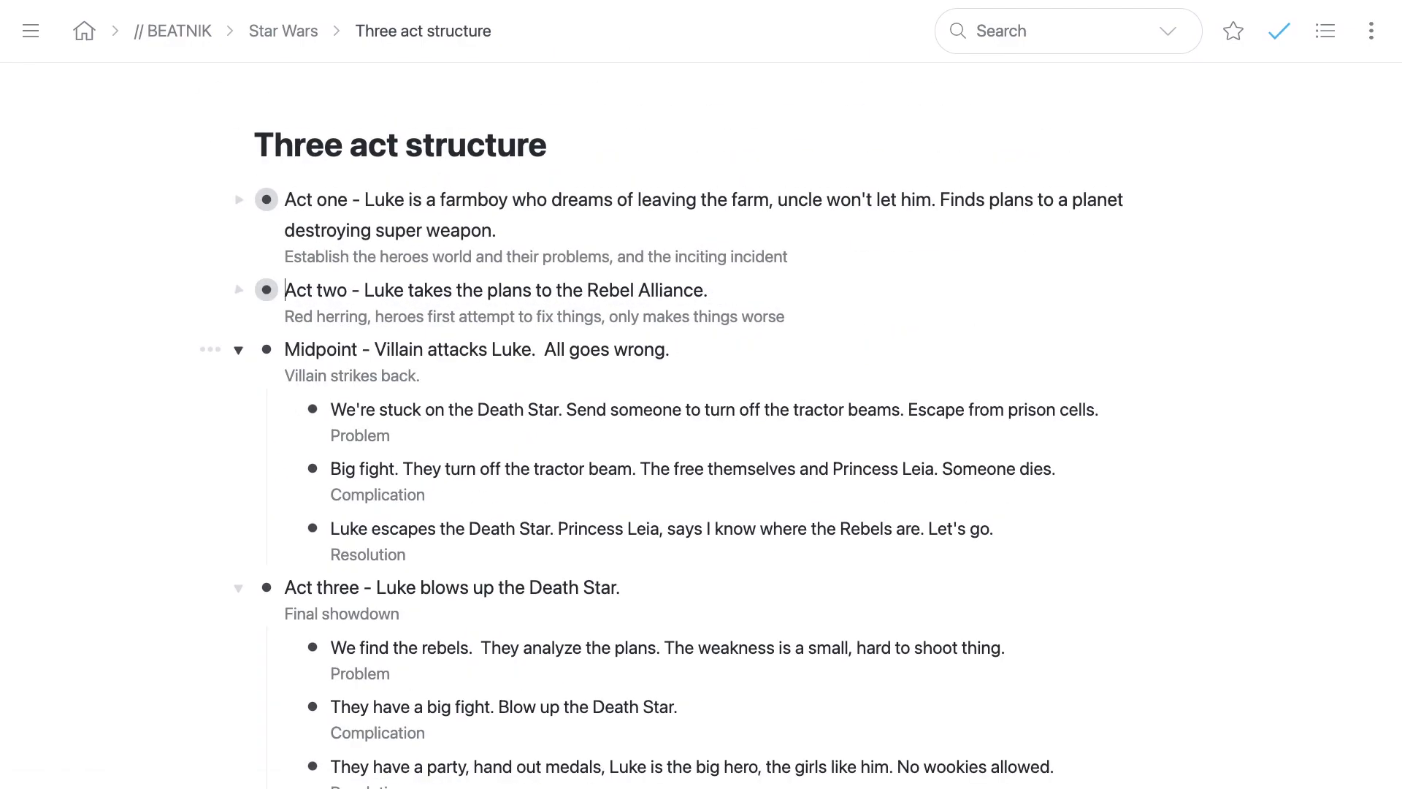
key("ctrl+Up")
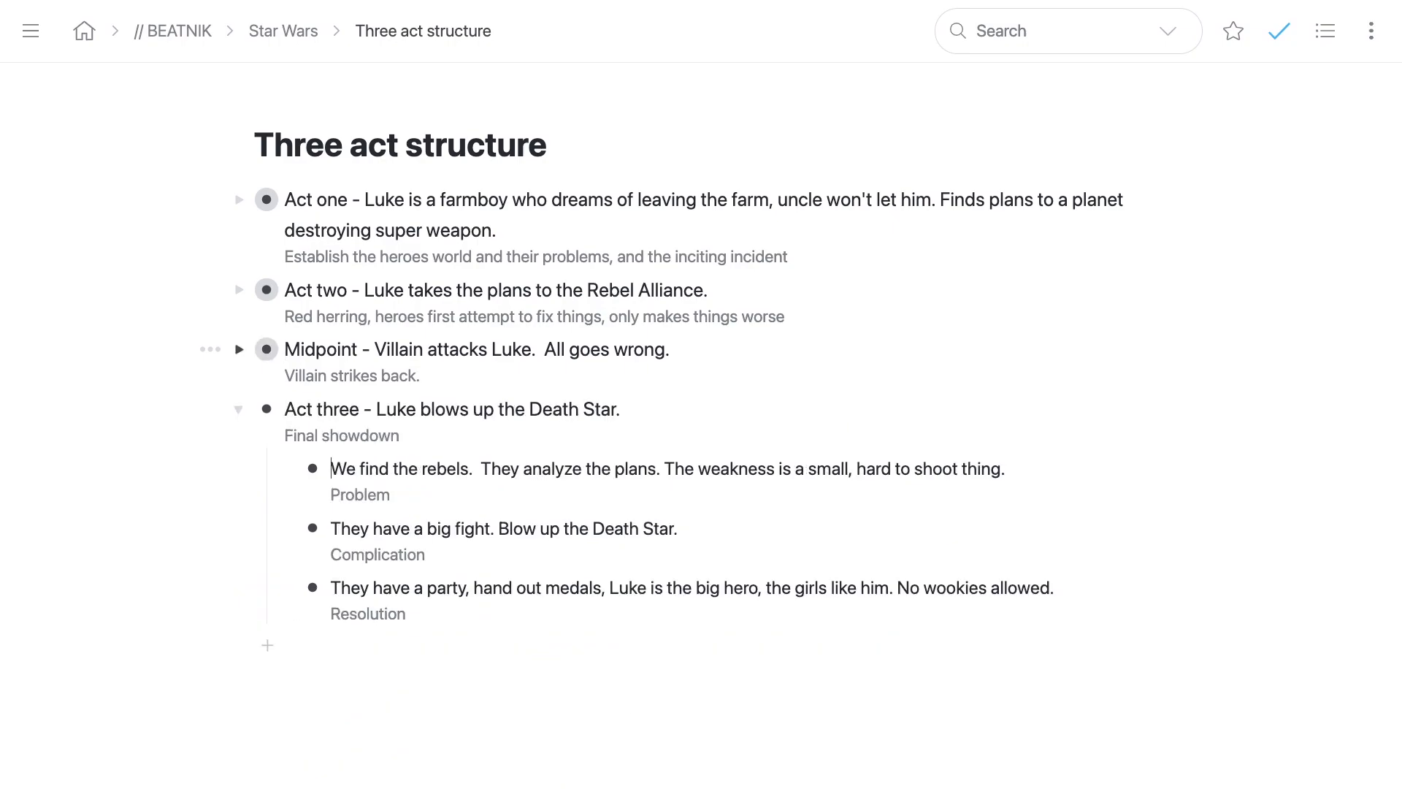
key("ctrl+Up")
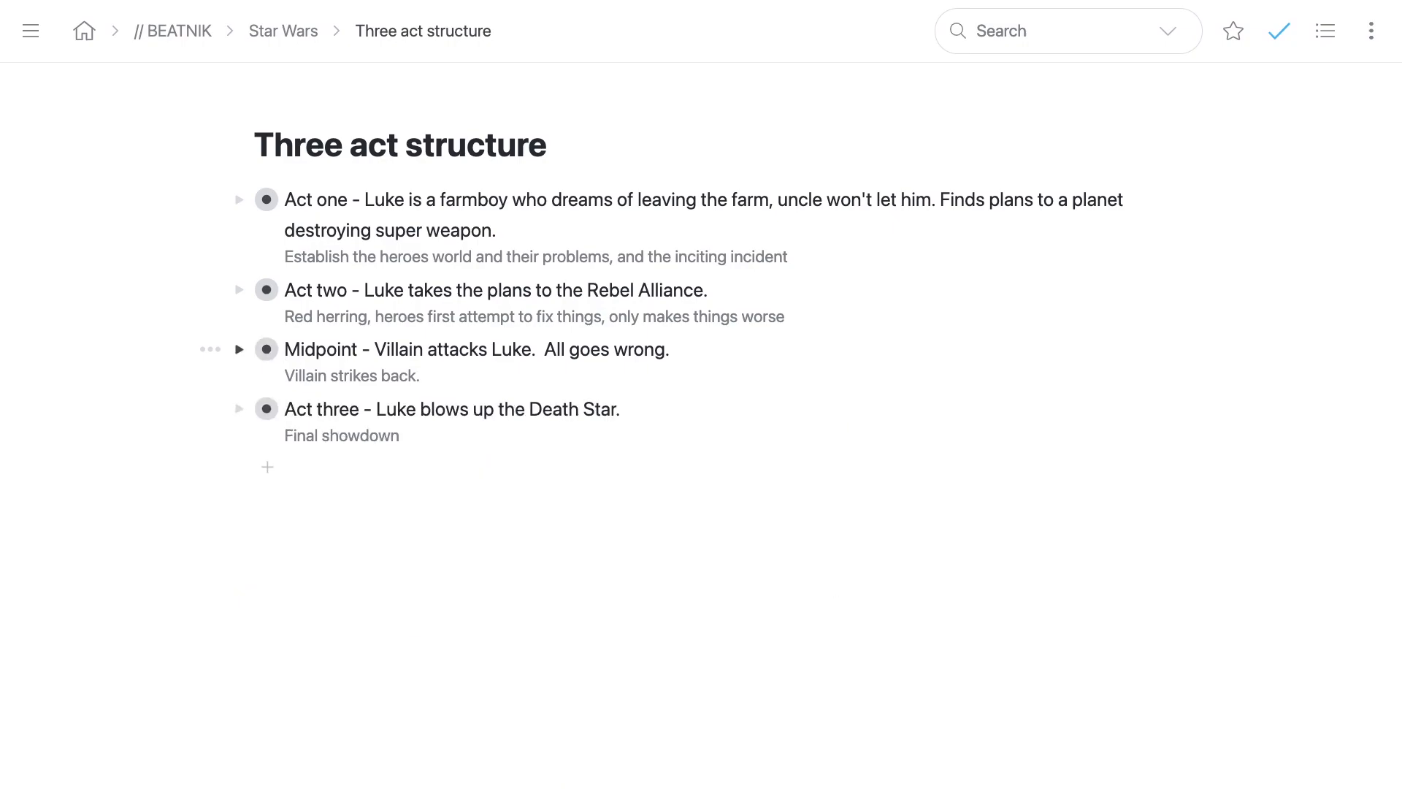
Step: Open the Midpoint item on its own and add the sub-bullet "Stuck on the Death Star." under its Problem beat
key("ctrl+period")
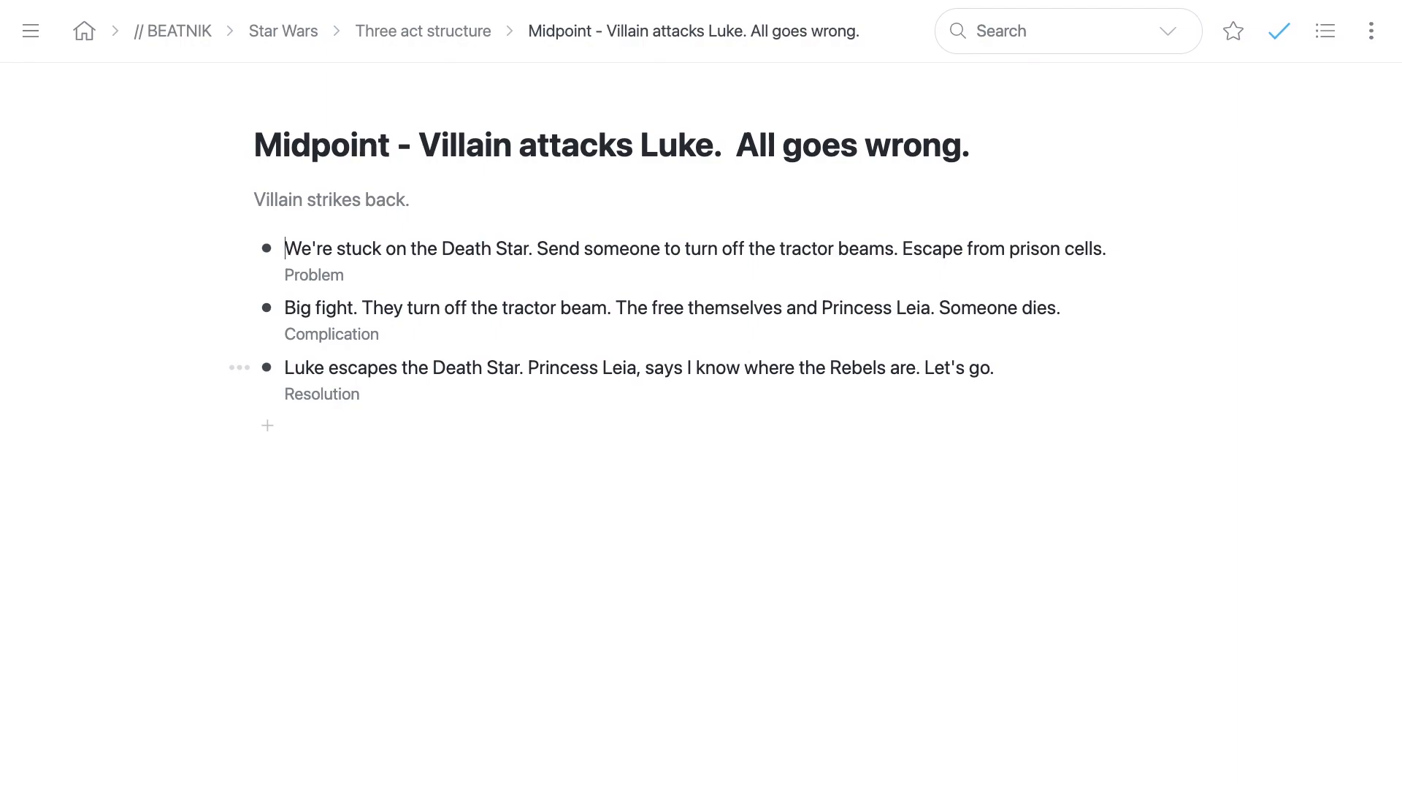
key("Return")
key("Tab")
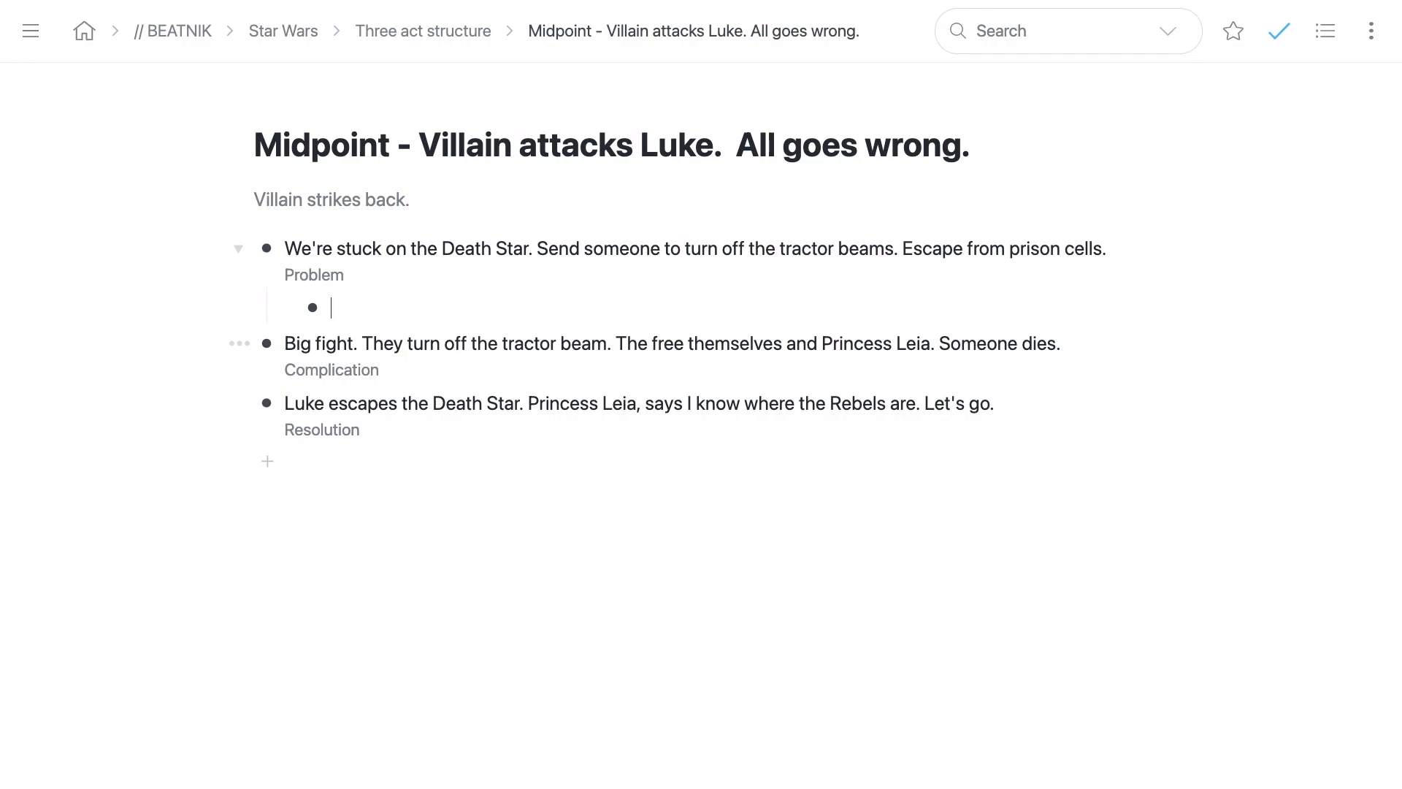
type("Stuck on the Dea")
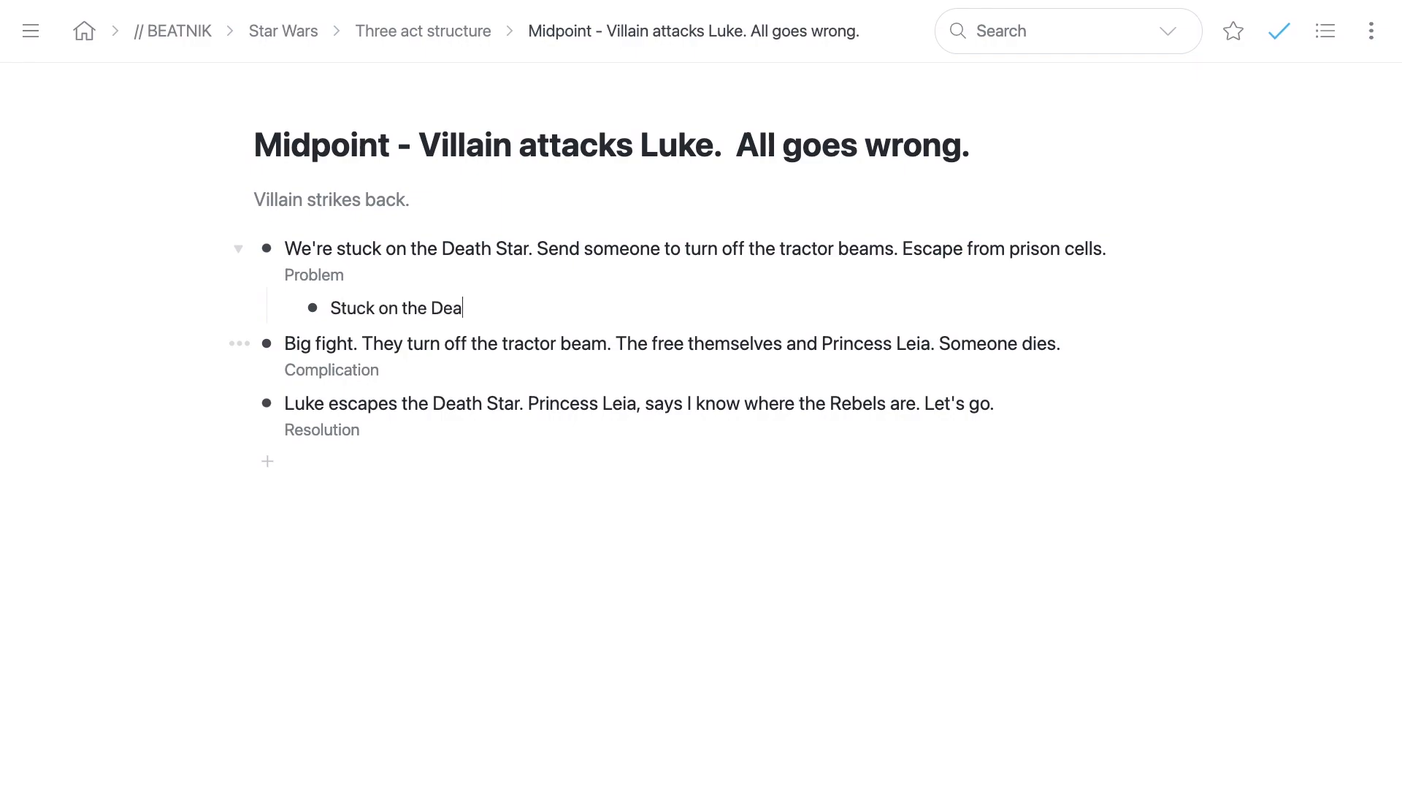
type("th Star.")
Step: Add a second Problem sub-bullet reading "Droid finds Leia is stuck in a cell."
key("Return")
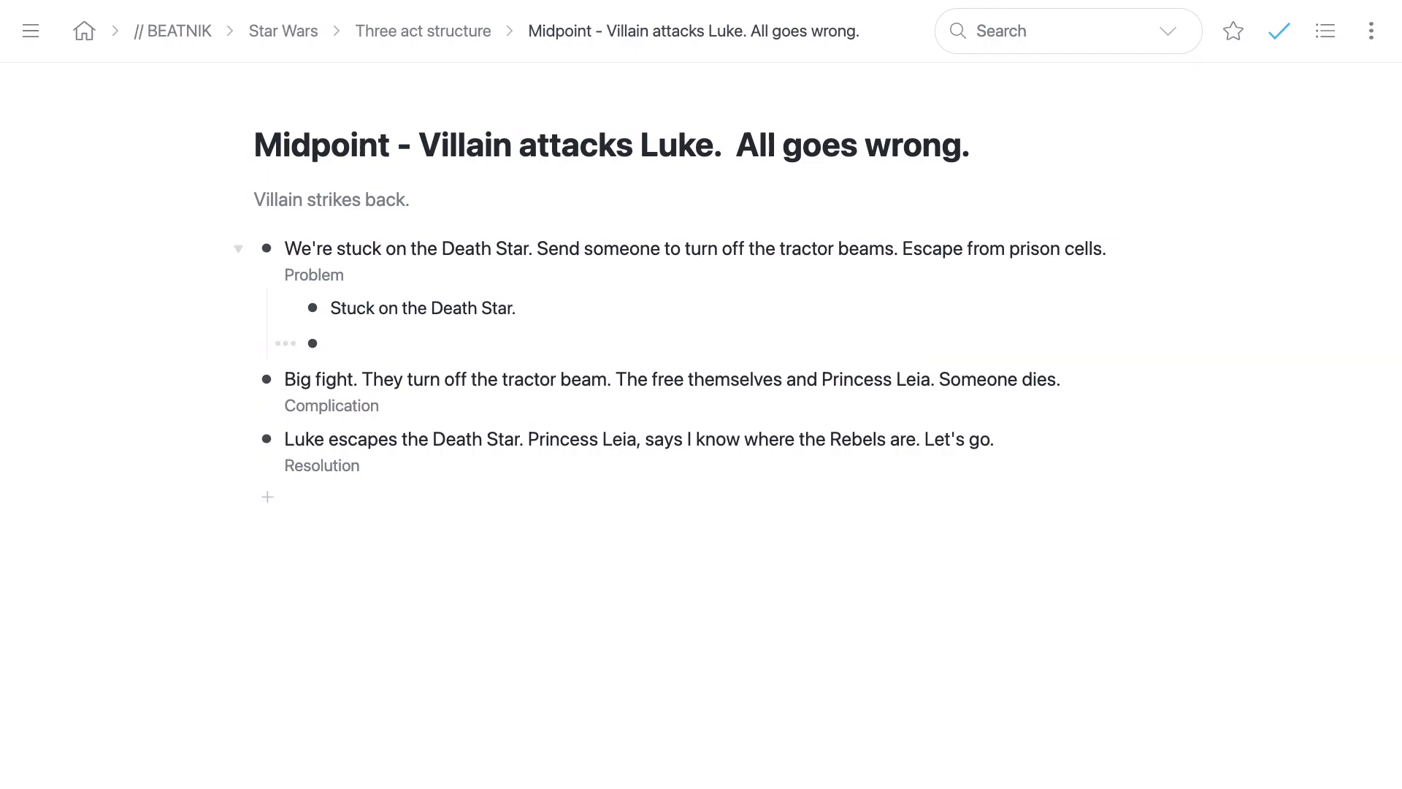
type("Droid finds Leia is ")
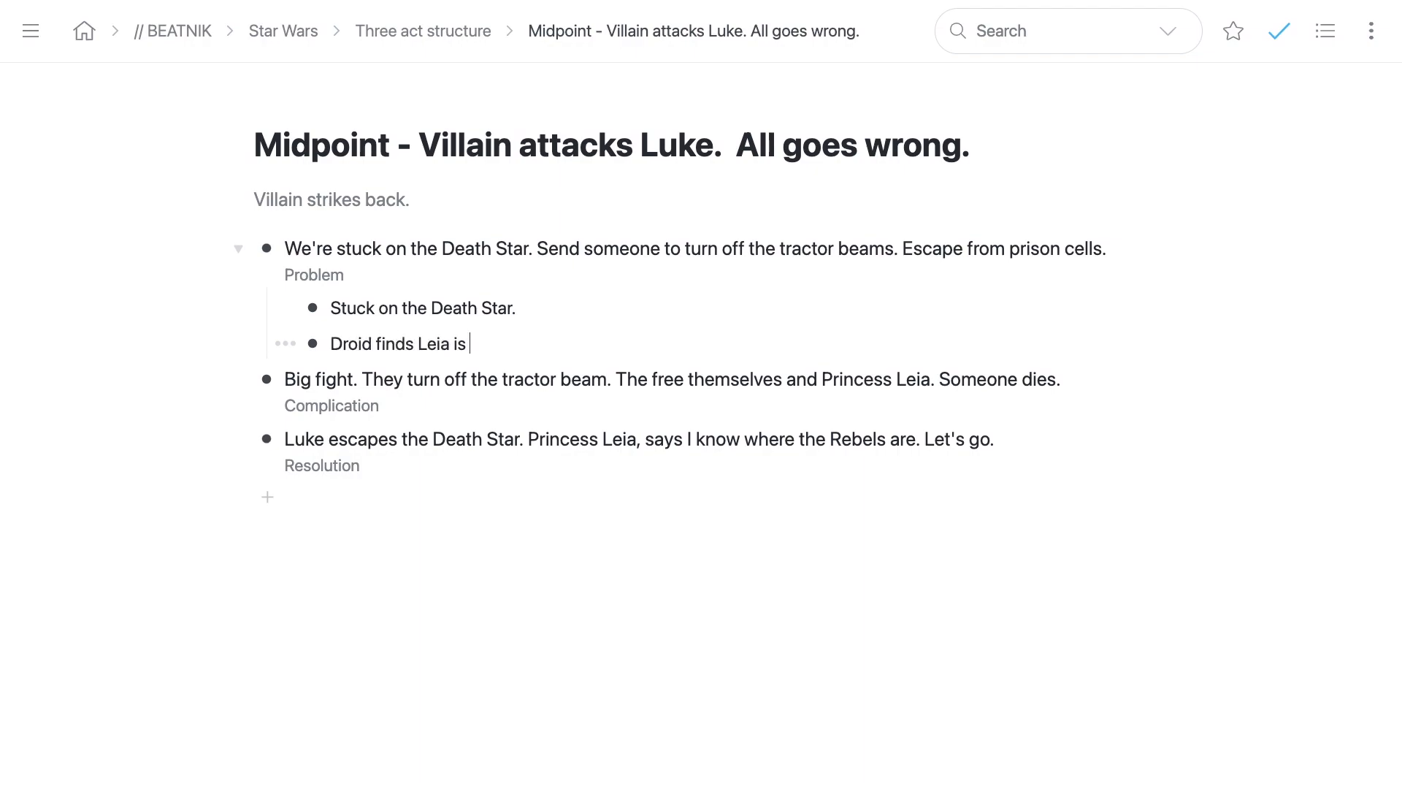
type("stuck in a cell.")
Step: Add a third Problem sub-bullet reading "Kenobi goes off to turn off tractor beam. The rest go to rescue the Leia."
key("Return")
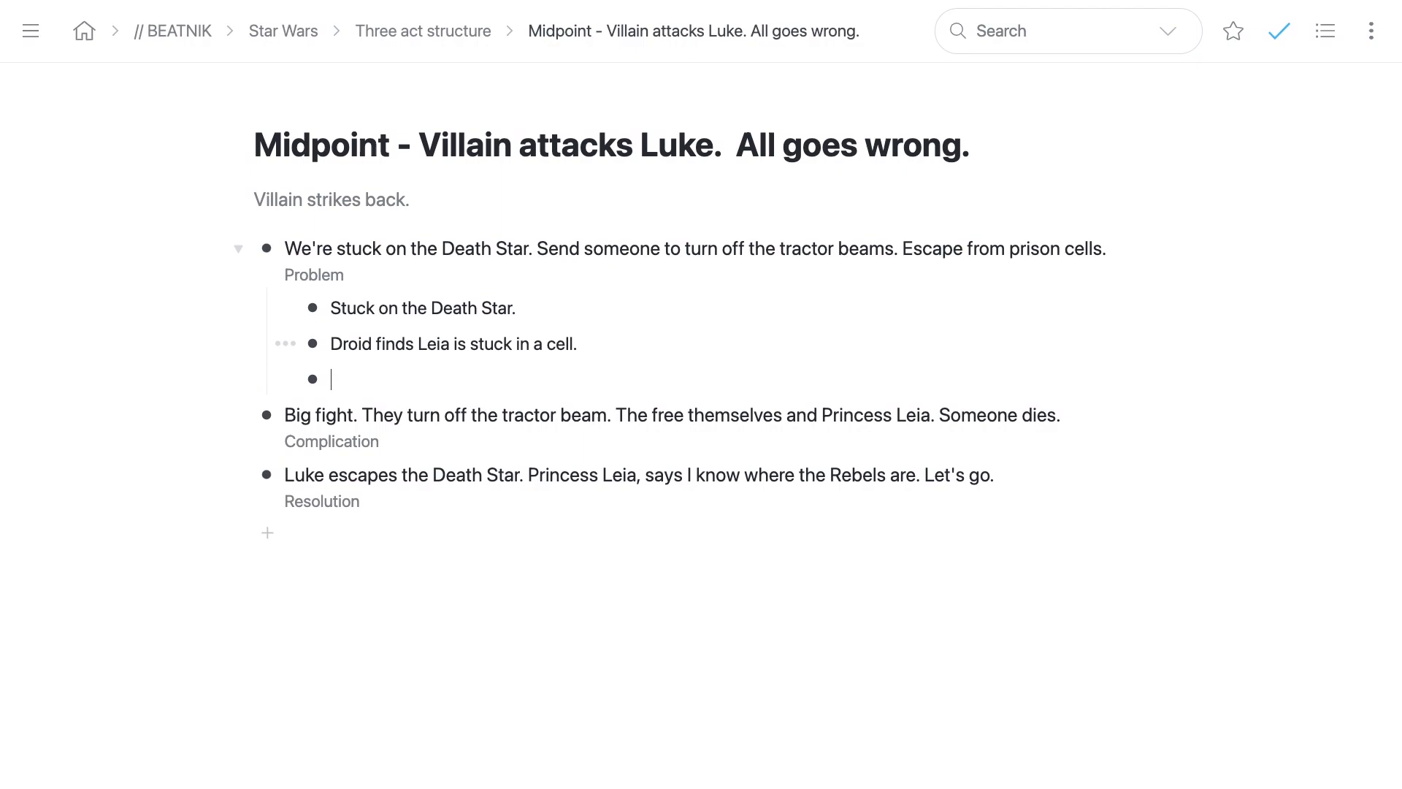
type("Kenobi goes off to")
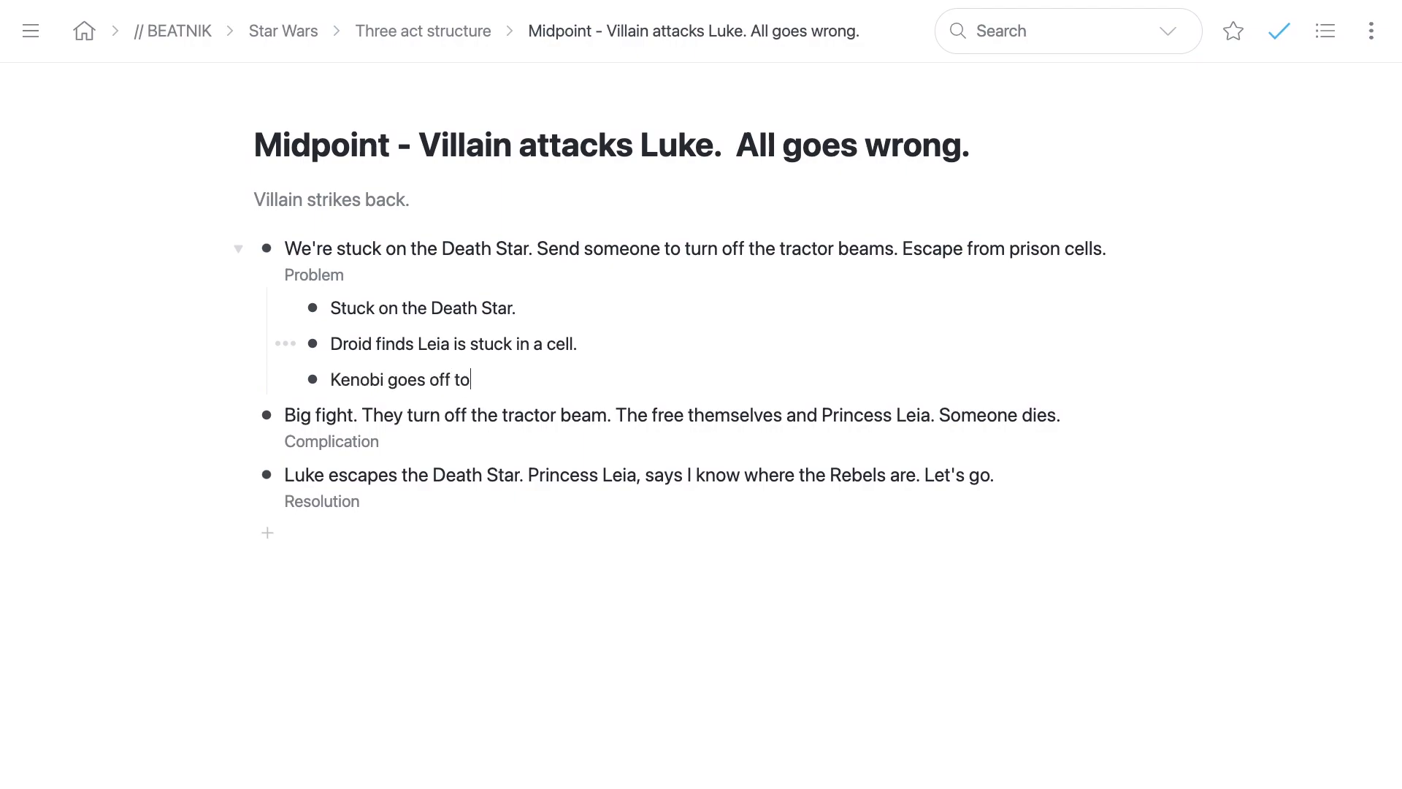
type(" turn off tractor beam")
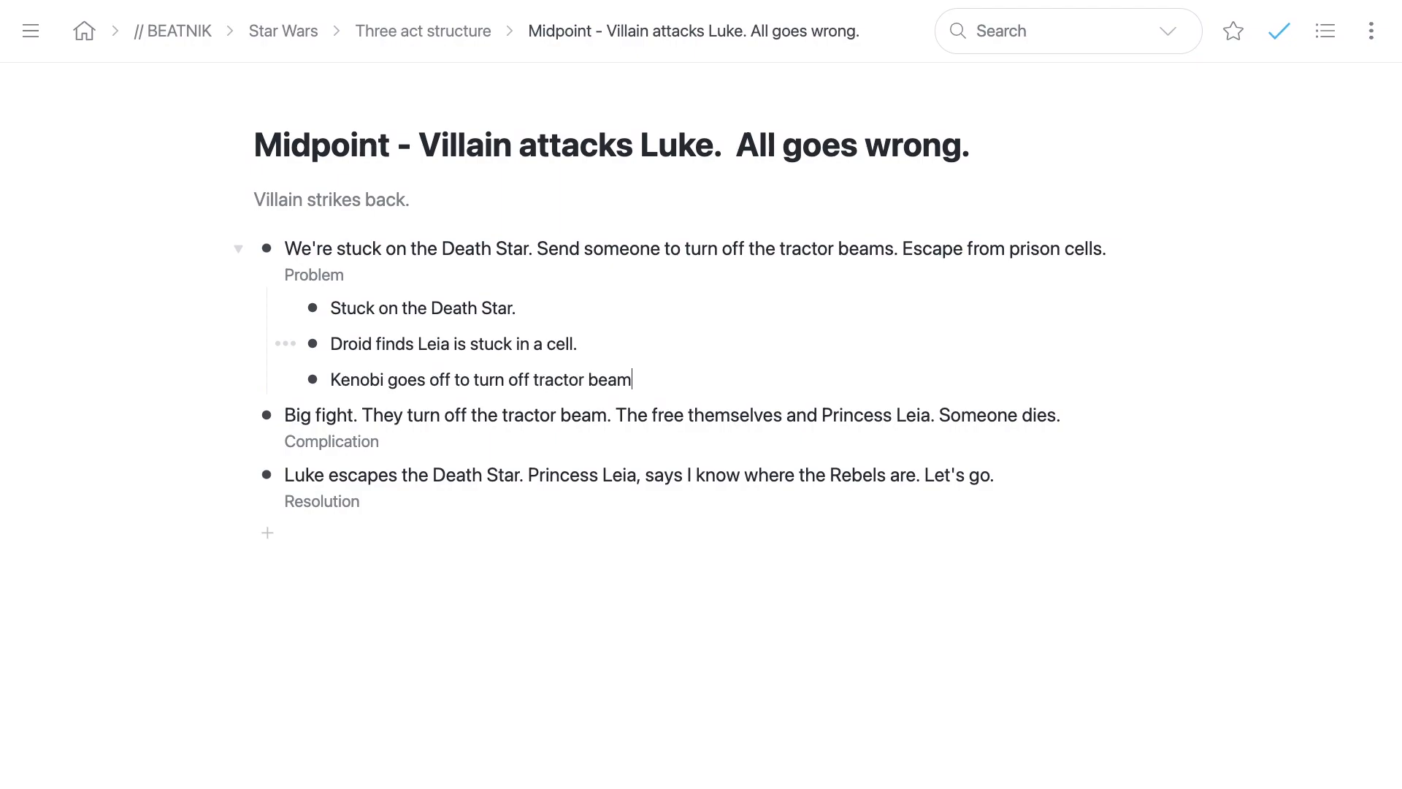
type(". The rest go to rescue the pricn")
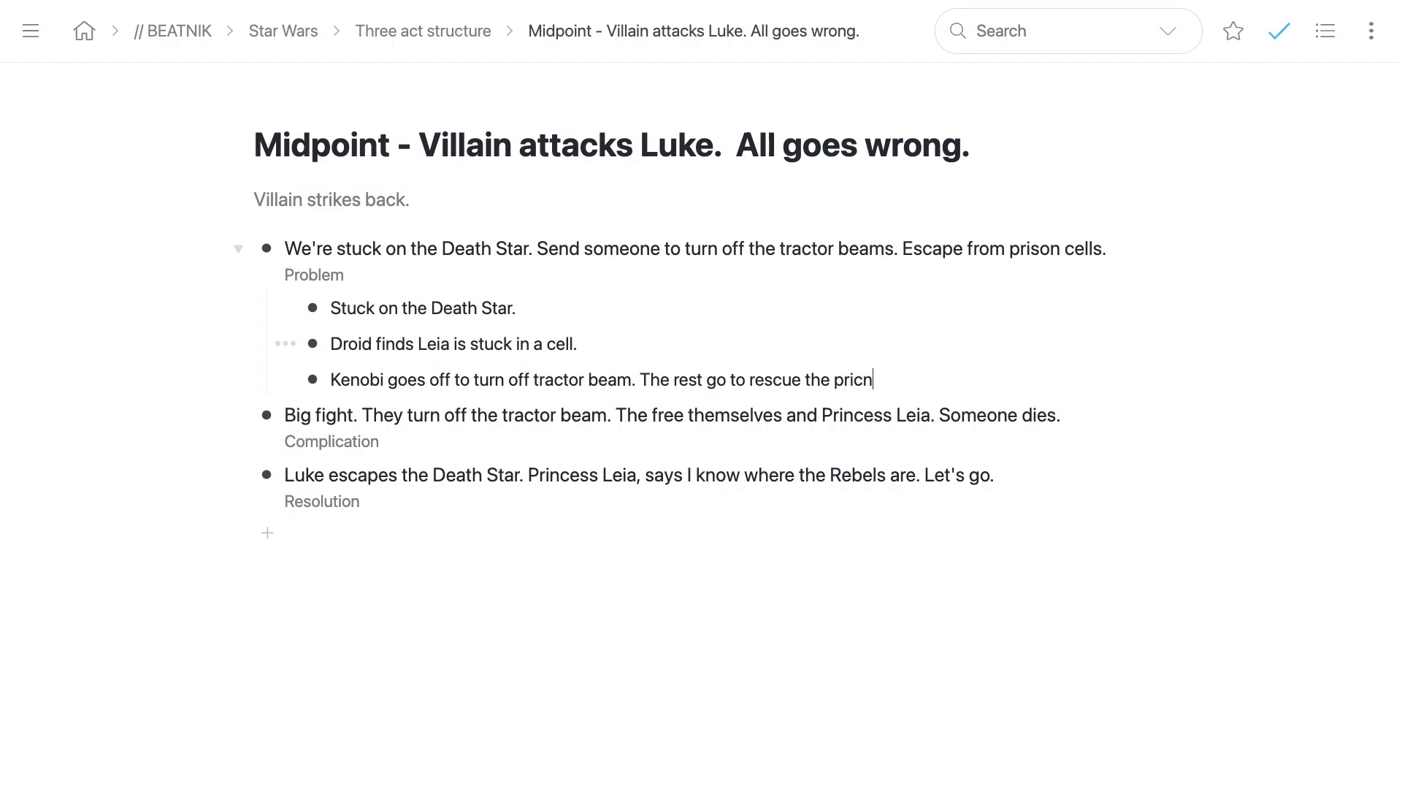
key("BackSpace")
key("BackSpace")
key("BackSpace")
key("BackSpace")
type("Leia.")
Step: Add the sub-bullet "They get caught trying to rescue the princess." under the Midpoint's Complication beat
key("Return")
key("Tab")
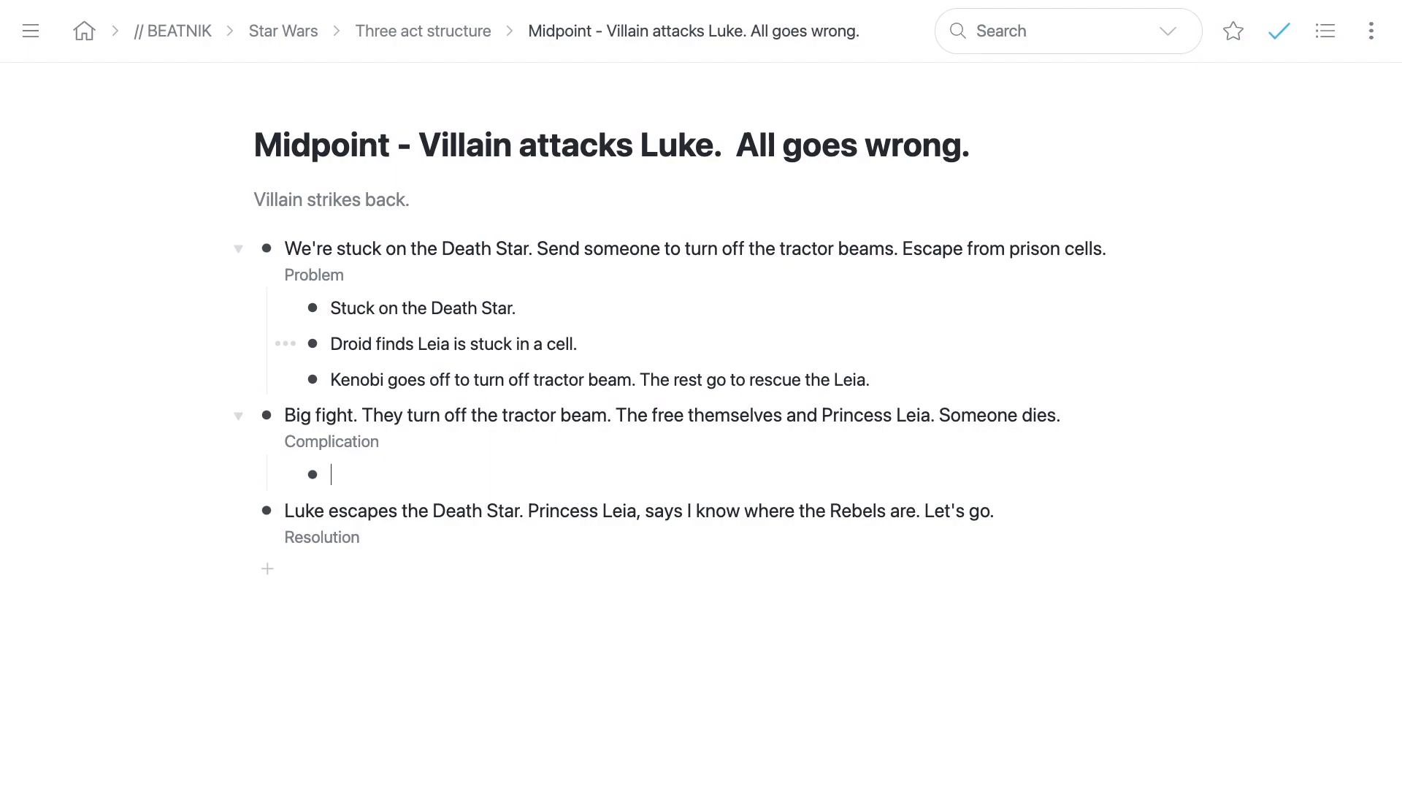
type("They cge")
key("BackSpace")
key("BackSpace")
key("BackSpace")
type("get caught trying to ")
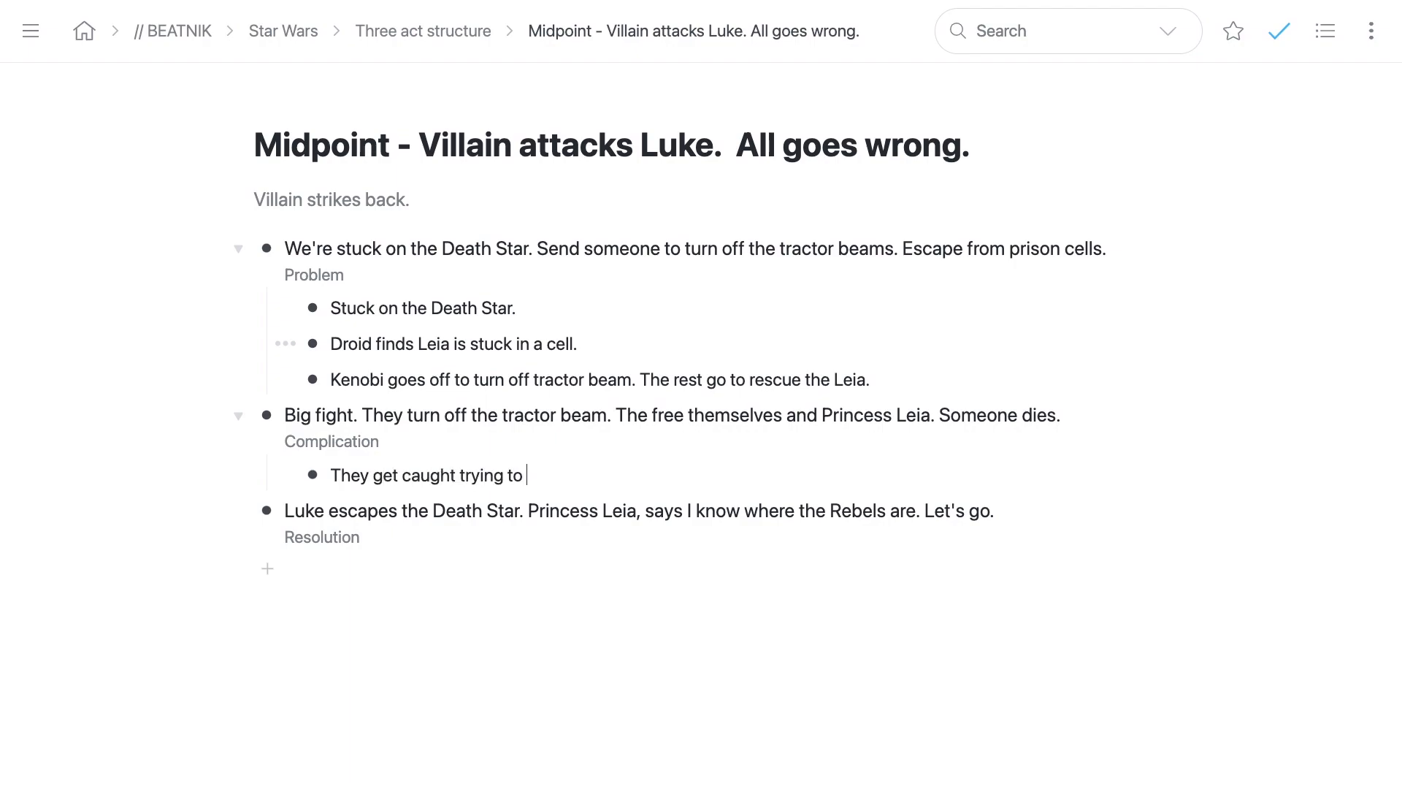
type("rescue the princess.")
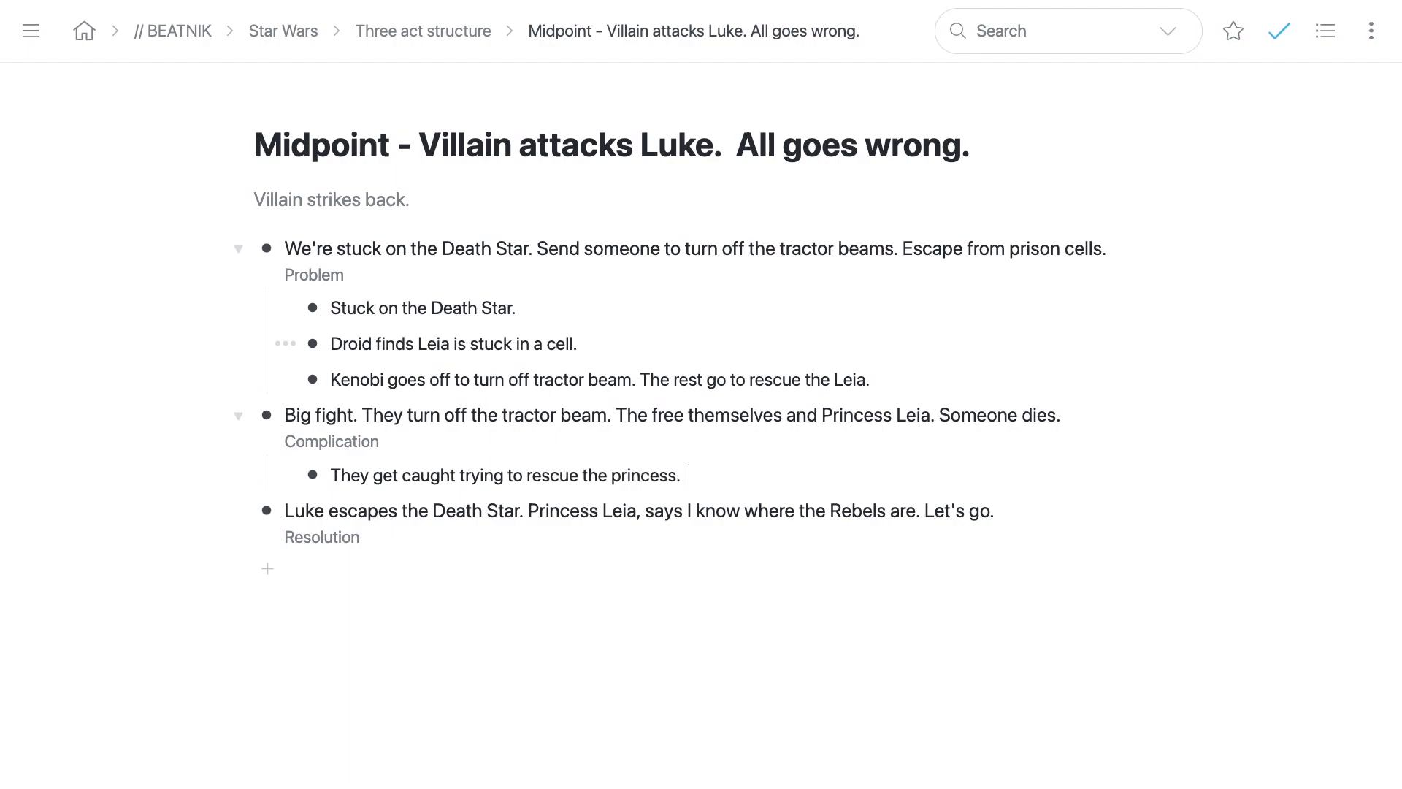
Step: Add a second Complication sub-bullet reading "Fight their way out."
key("Return")
type("F")
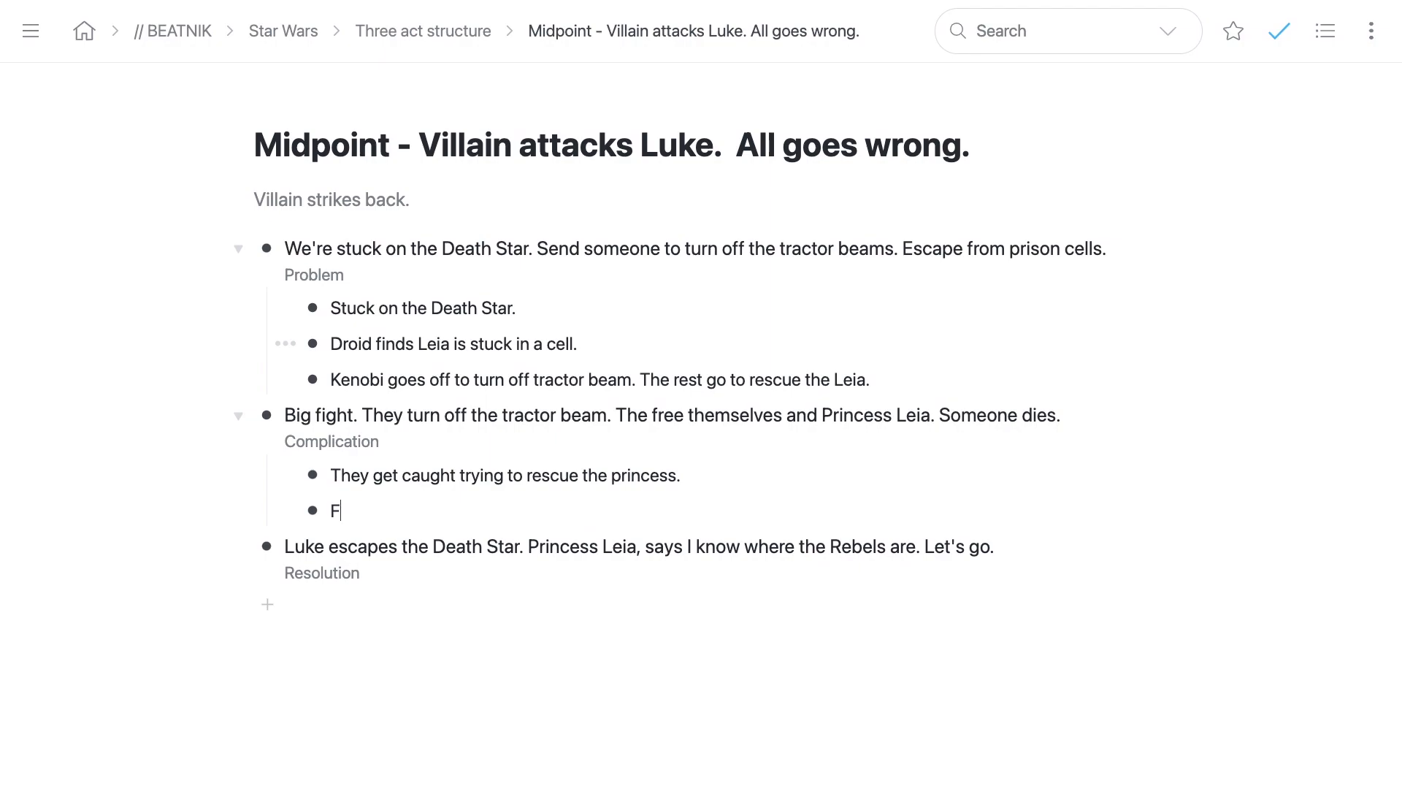
type("ight their way")
key("BackSpace")
type("ir way out.")
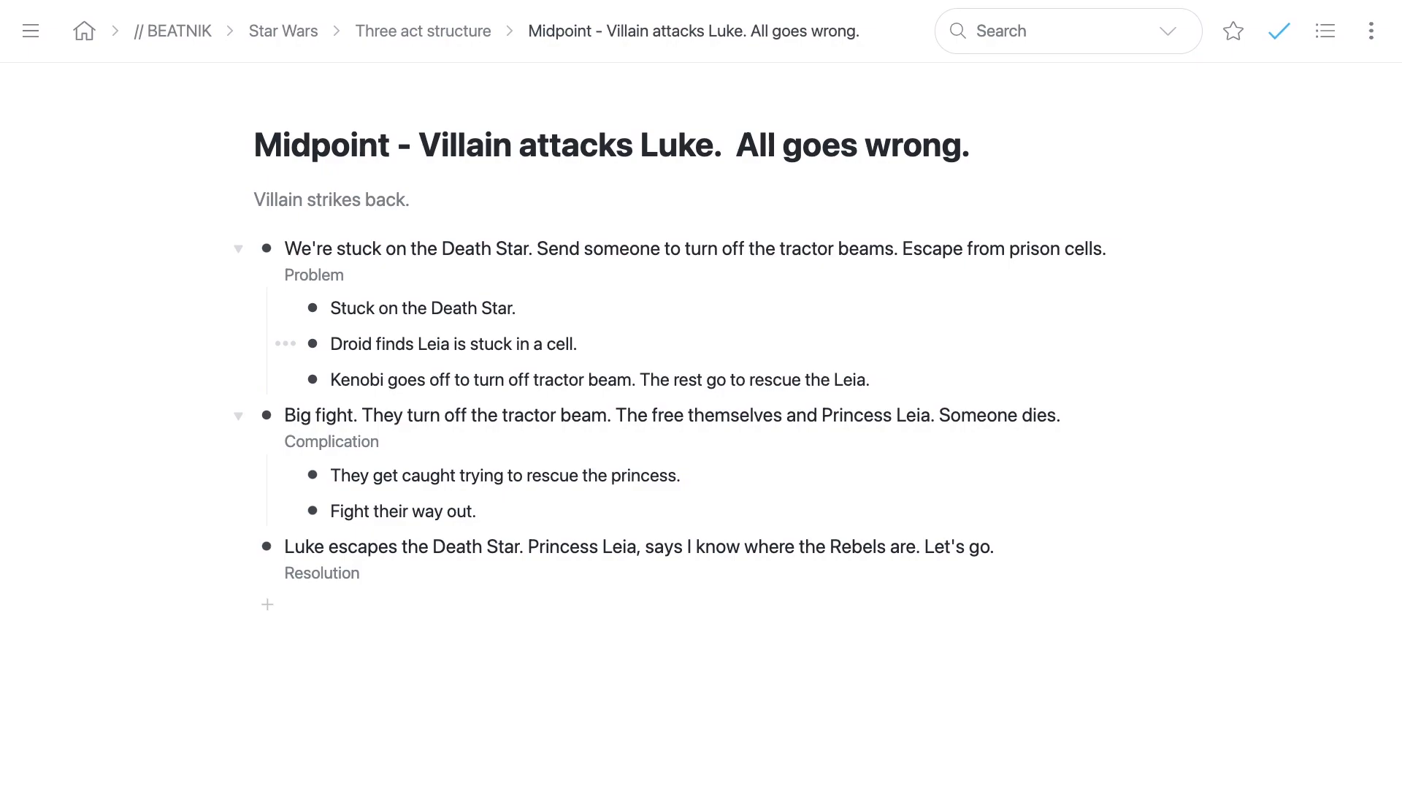
Step: Add a third Complication sub-bullet reading "Get back to the Millennium Falcon."
key("Return")
type("Ge")
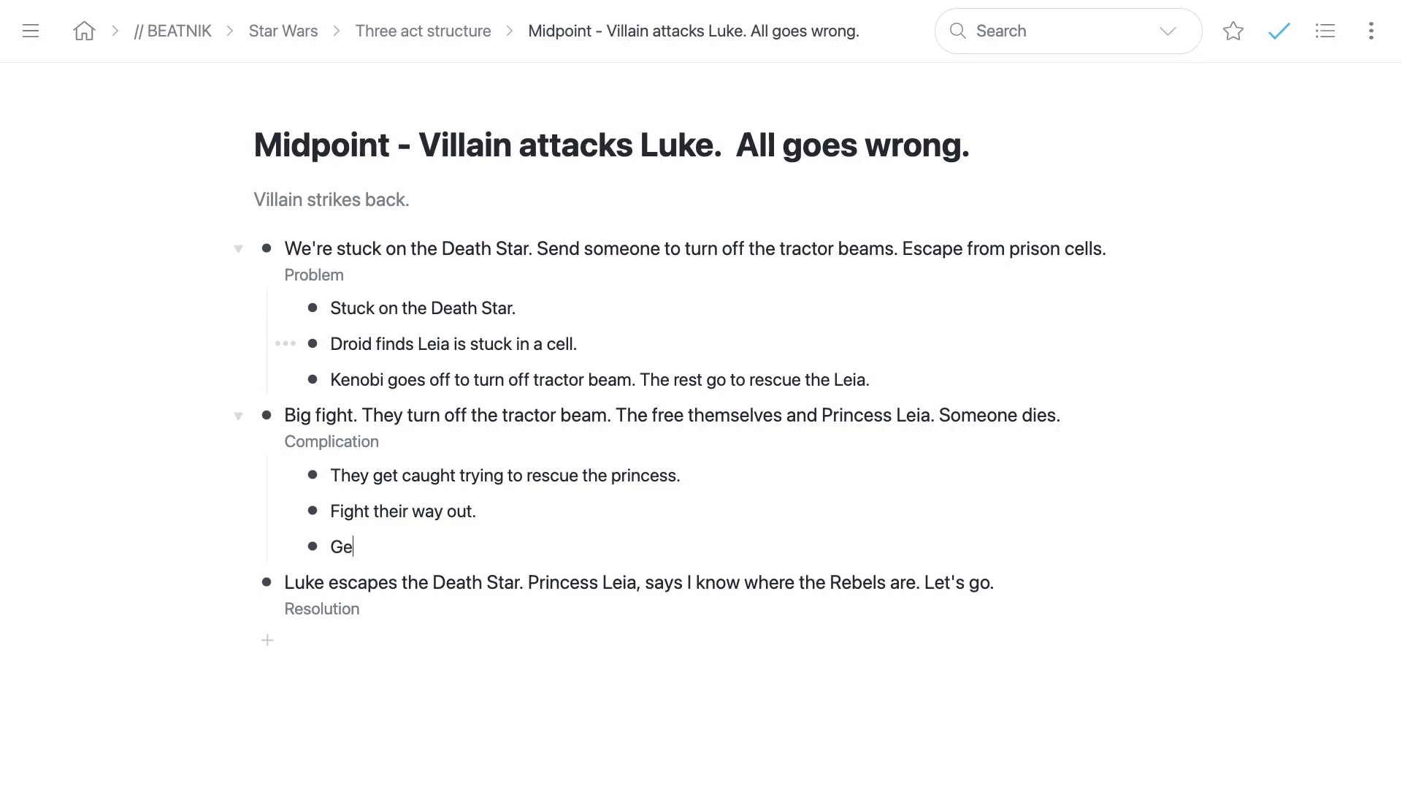
type("t back to the mil")
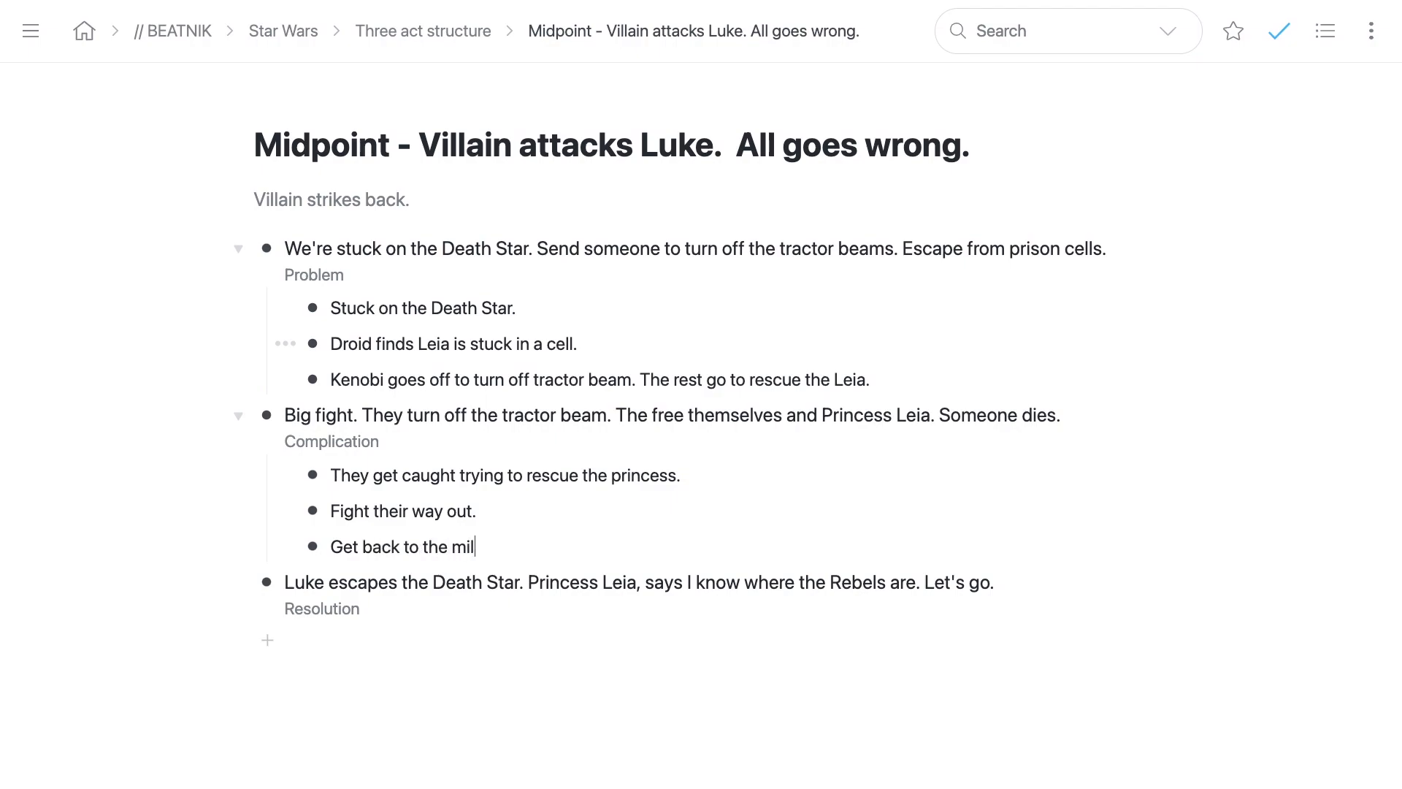
type("lennium falcon.")
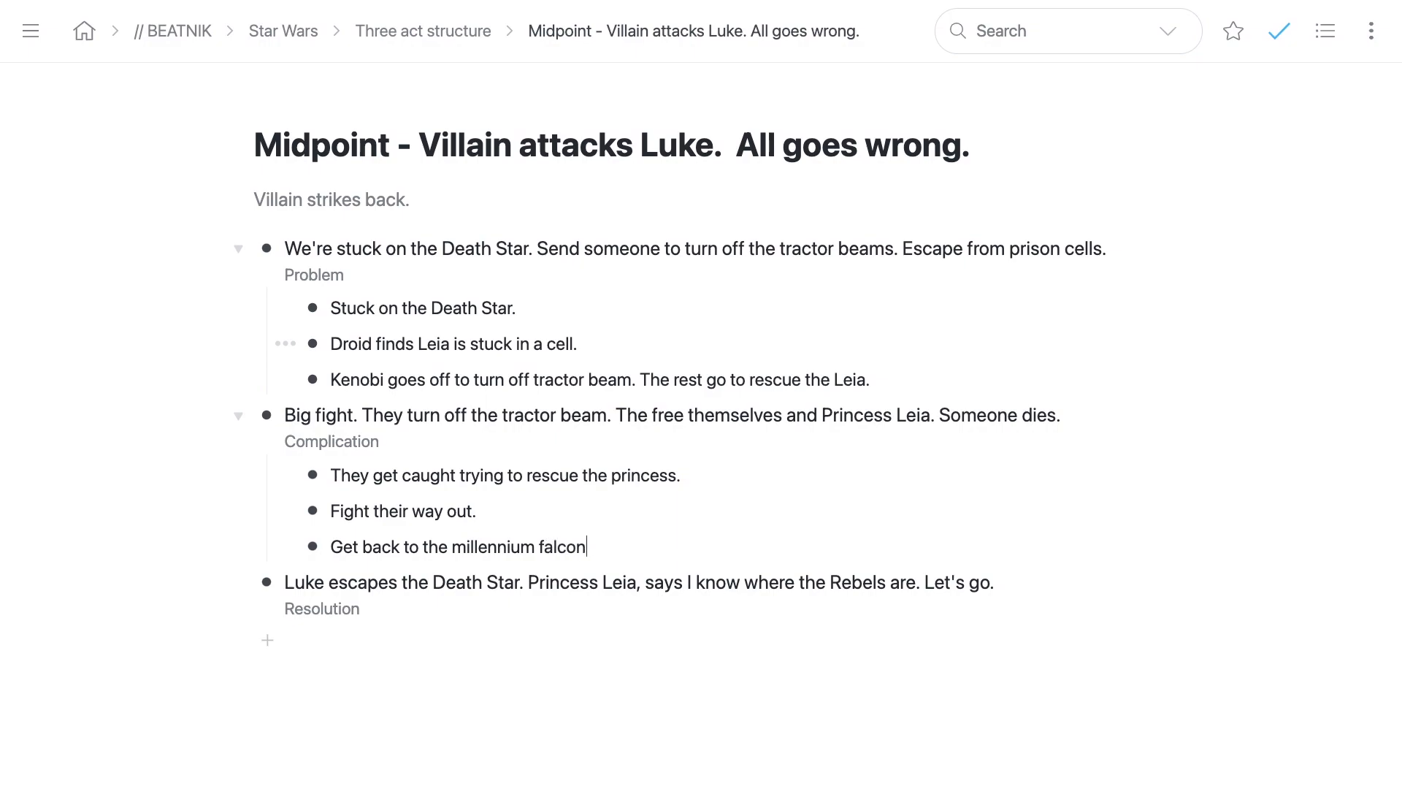
key("shift+Right")
type("F")
key("shift+Right")
type("M")
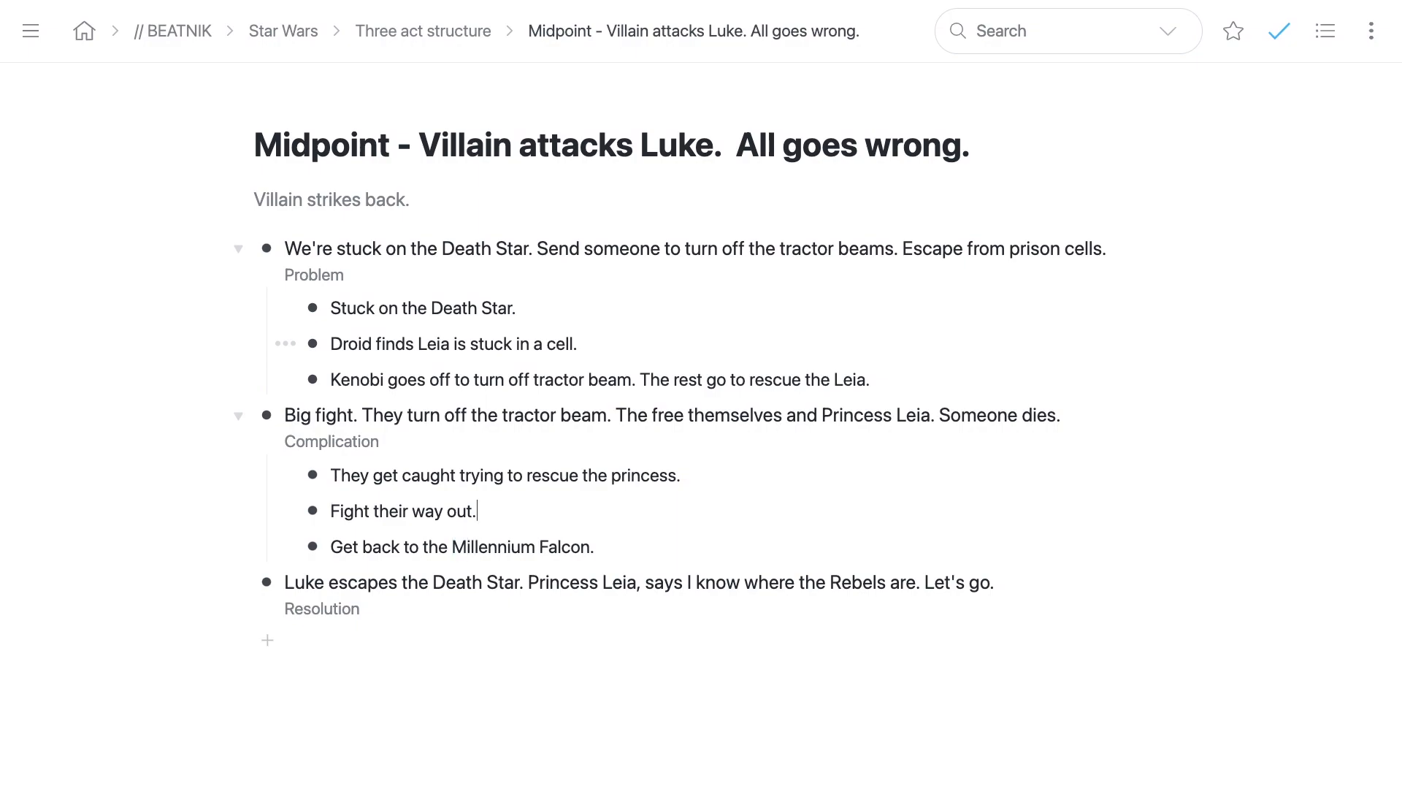
Step: Extend the "Fight their way out." sub-bullet with "Kenobi turns off the tractor beam. Kenobi gets killed by Vader."
type(" Kenobi turns off the tr")
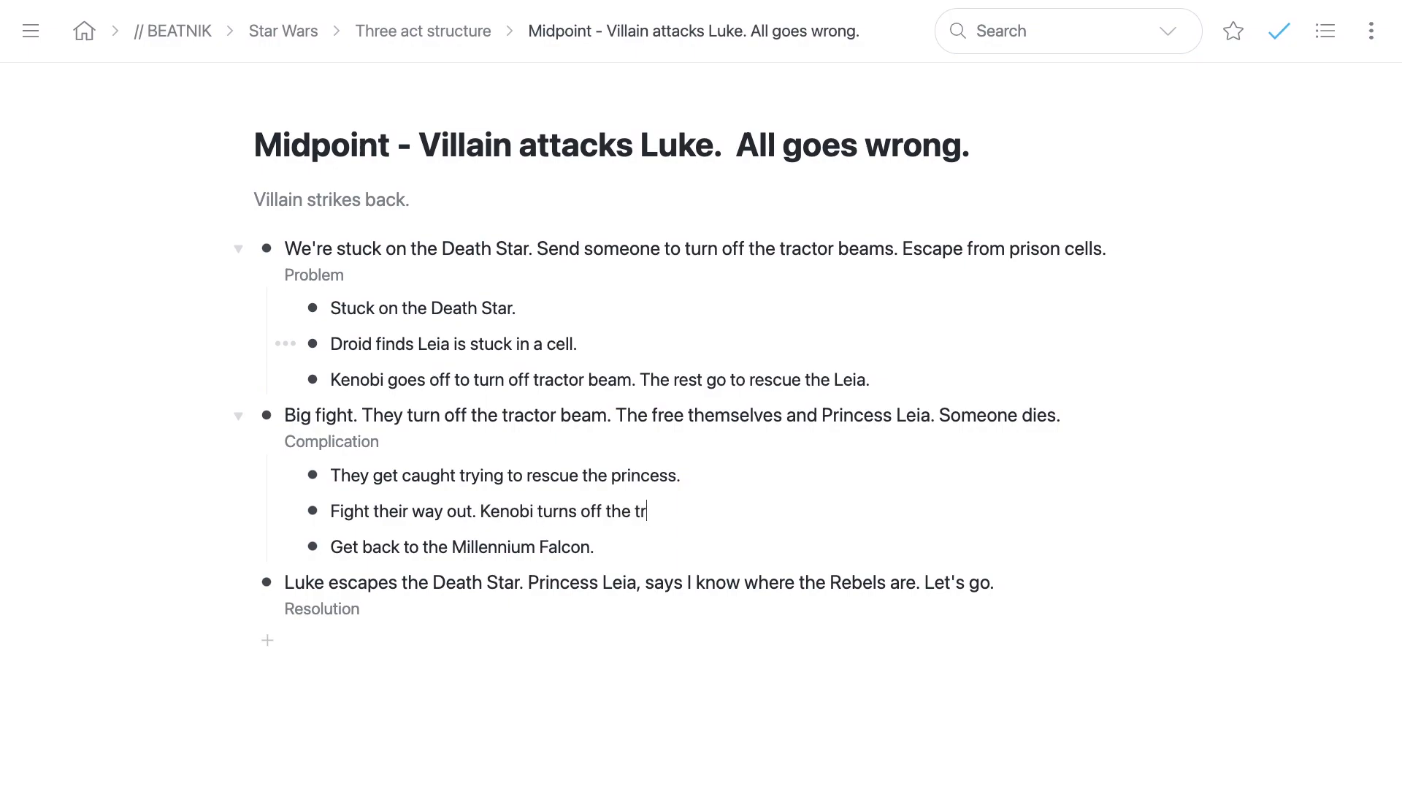
type("actor beam. Gets")
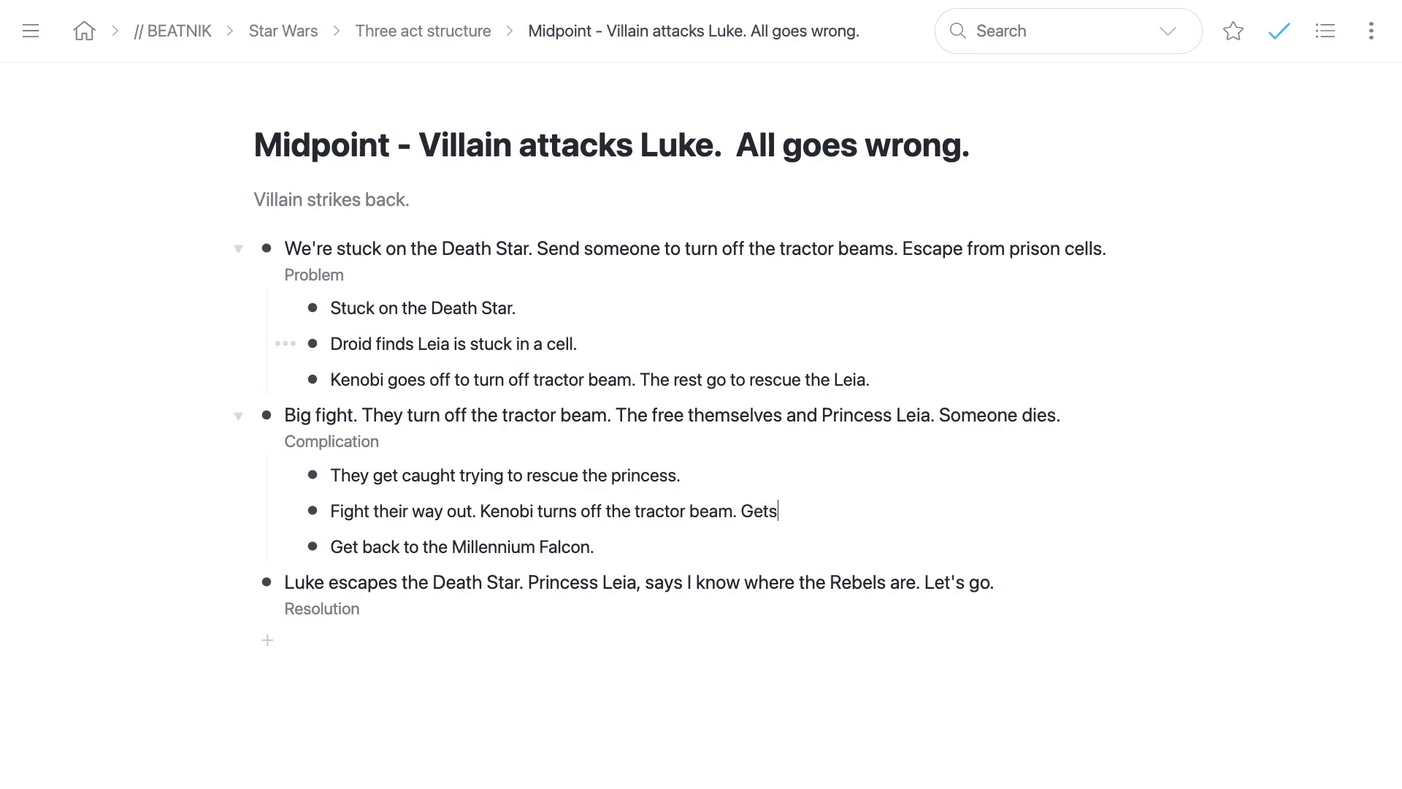
type(" killed by Vader.")
key("shift+Right")
type("Kenobi g")
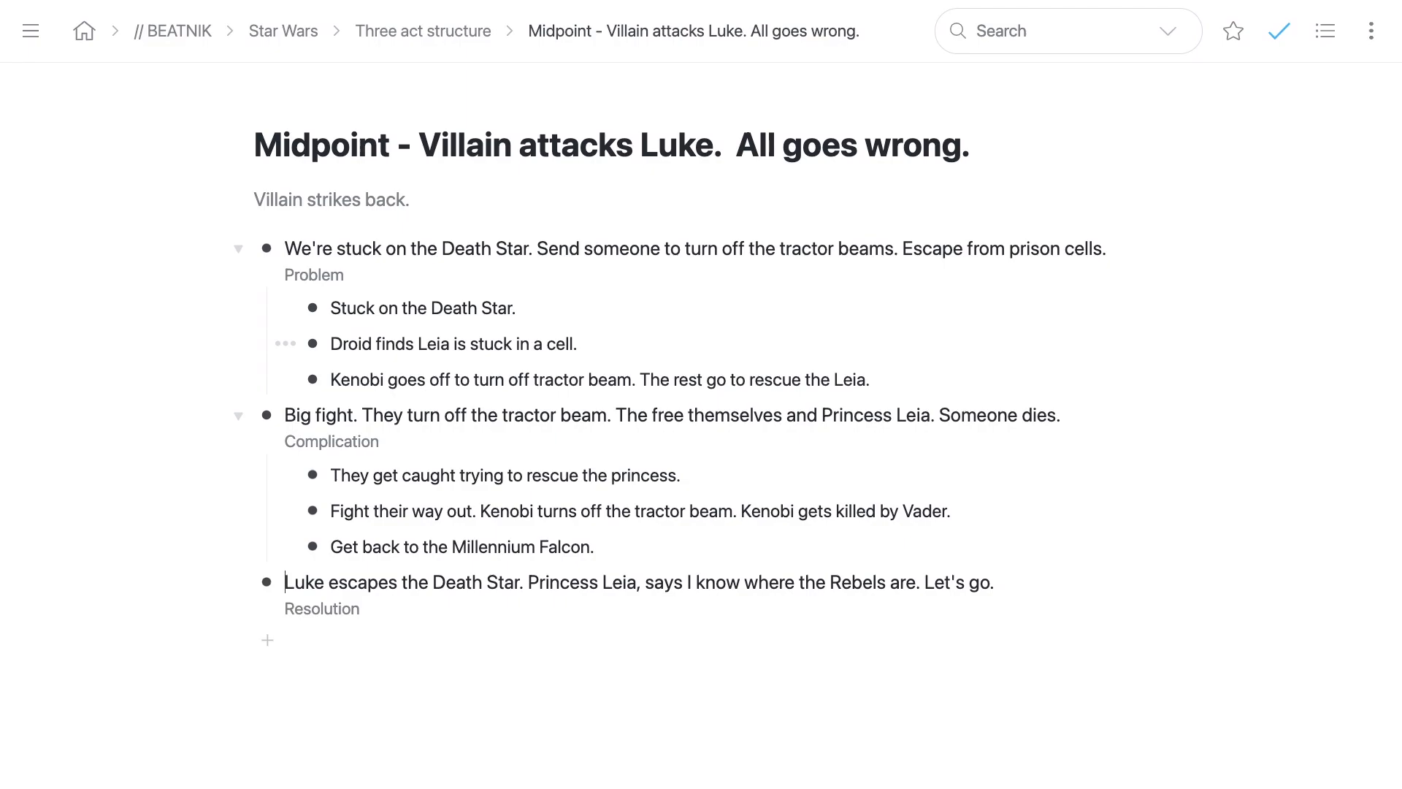
Step: Add the sub-bullet "They get off the Death Star." under the Midpoint's Resolution beat
key("Return")
key("Tab")
type("They get off the Deat")
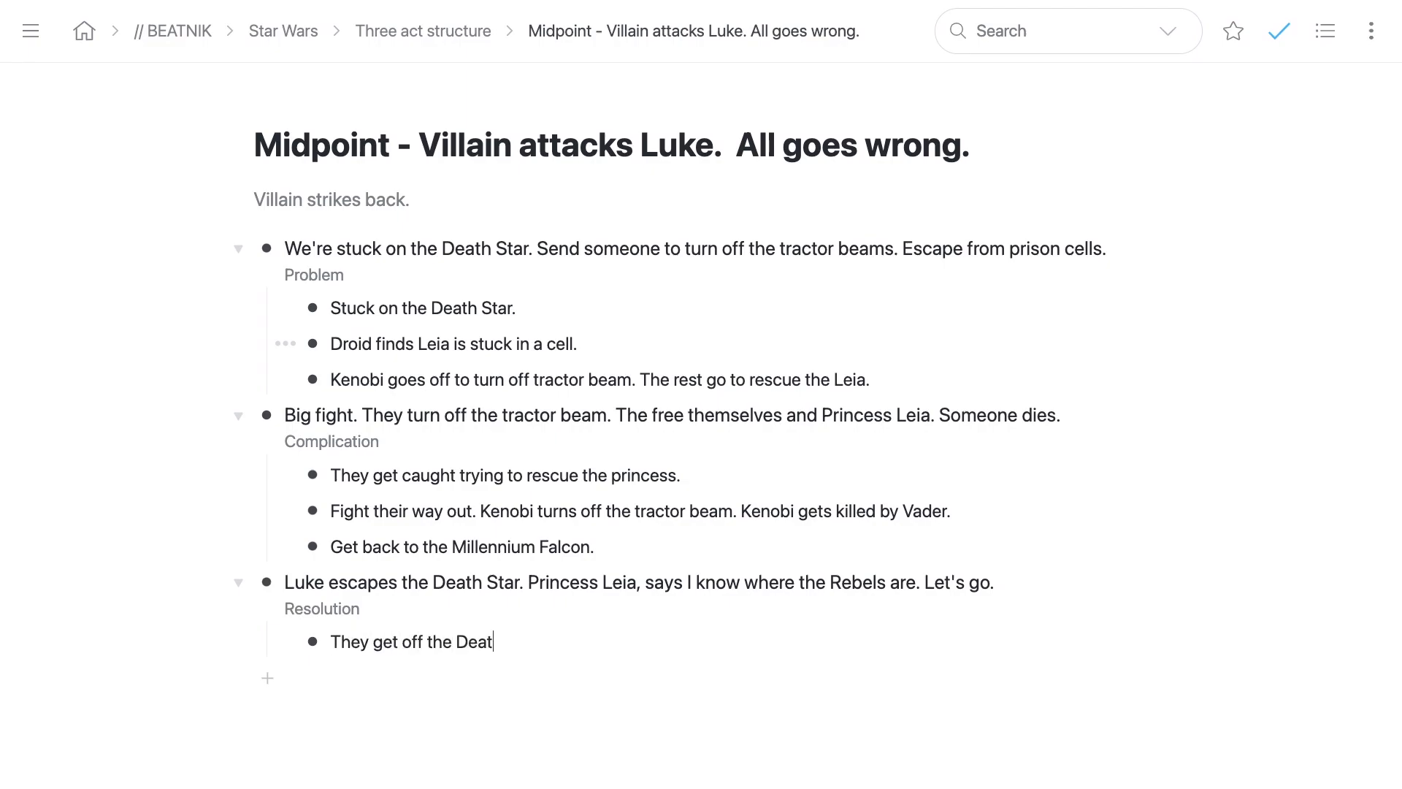
type("h Star.")
Step: Add a second Resolution sub-bullet reading "Fight off Tie-Fighters. Great kid, don't get cocky!"
key("Return")
type("Fight ogff")
key("BackSpace")
key("BackSpace")
key("BackSpace")
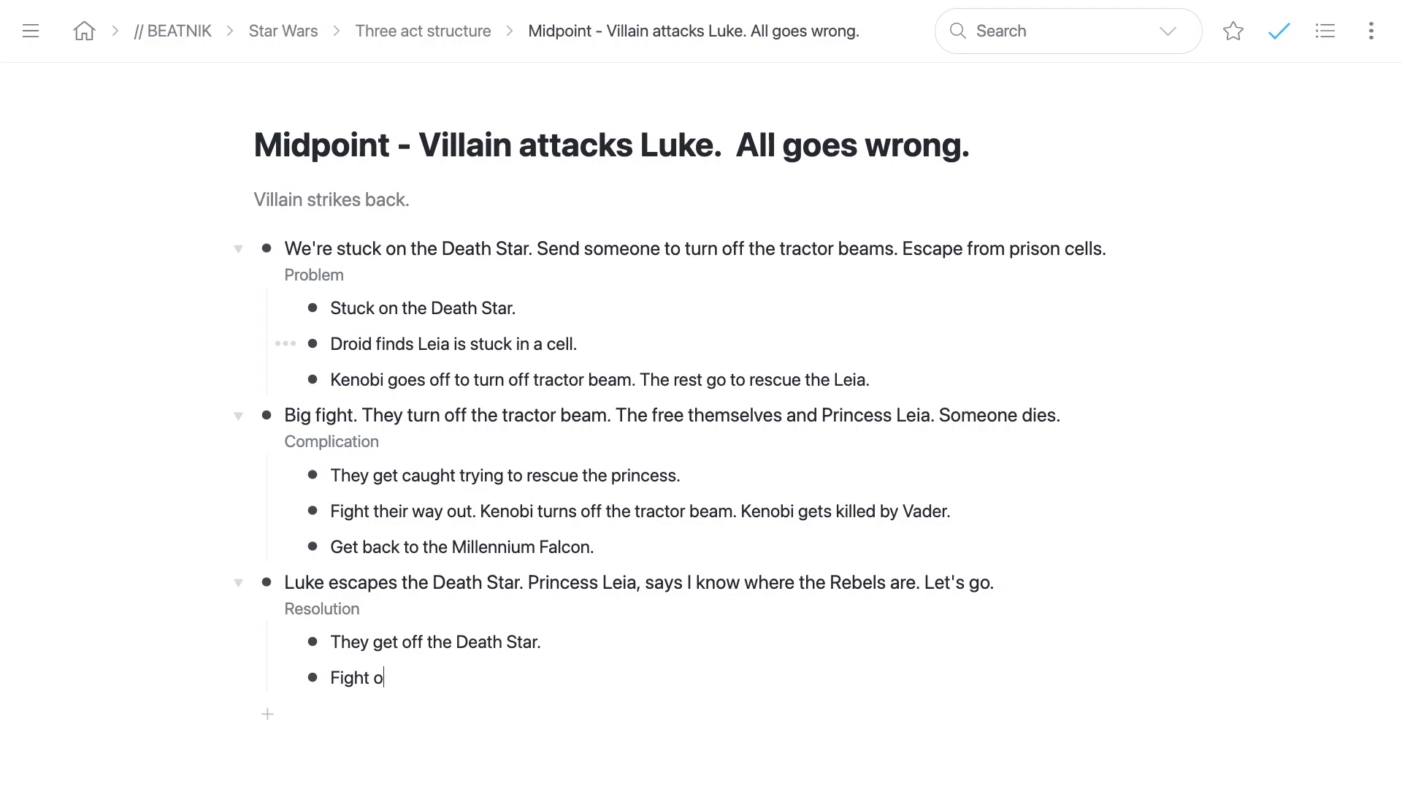
type("ff Tie-Fighters. Great kid,")
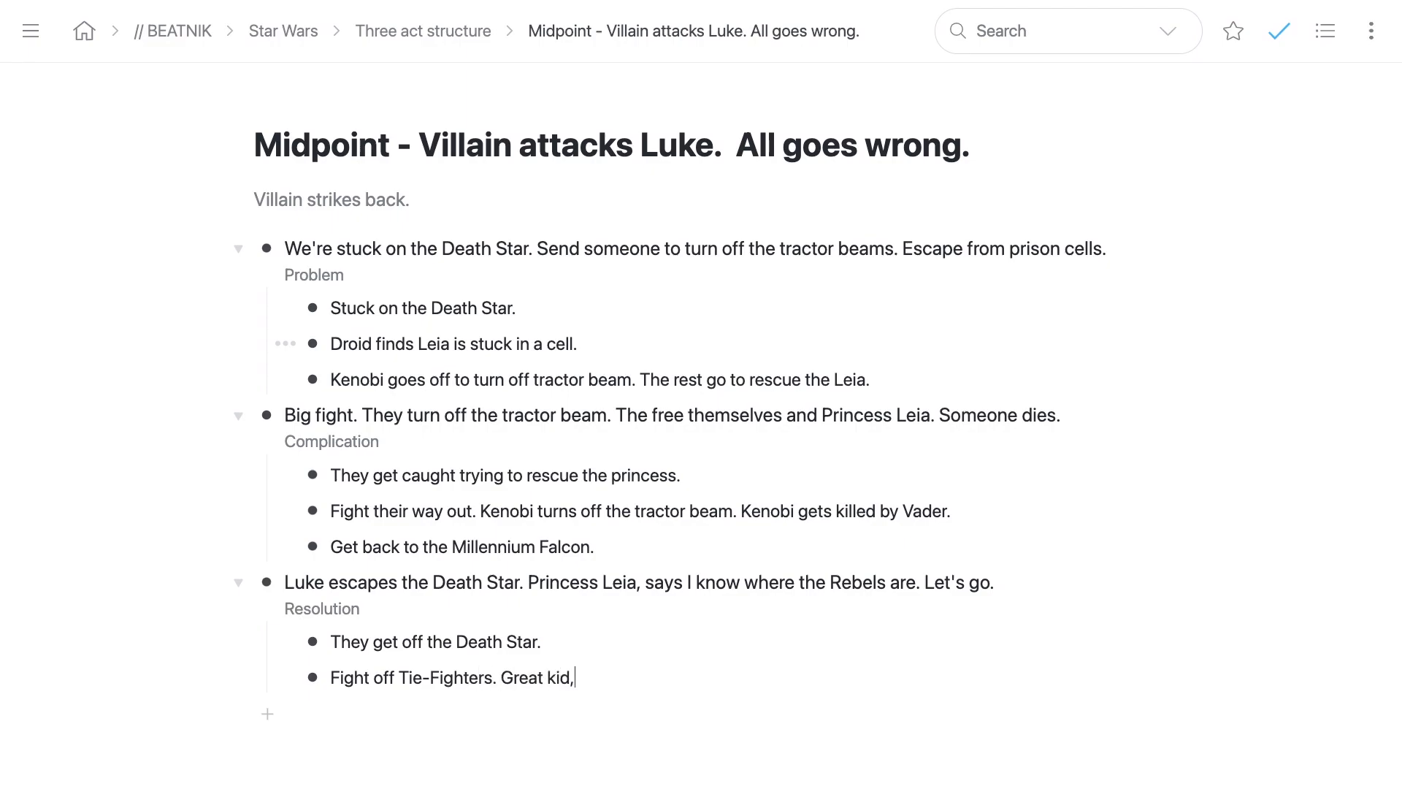
type(" don't get cocky!")
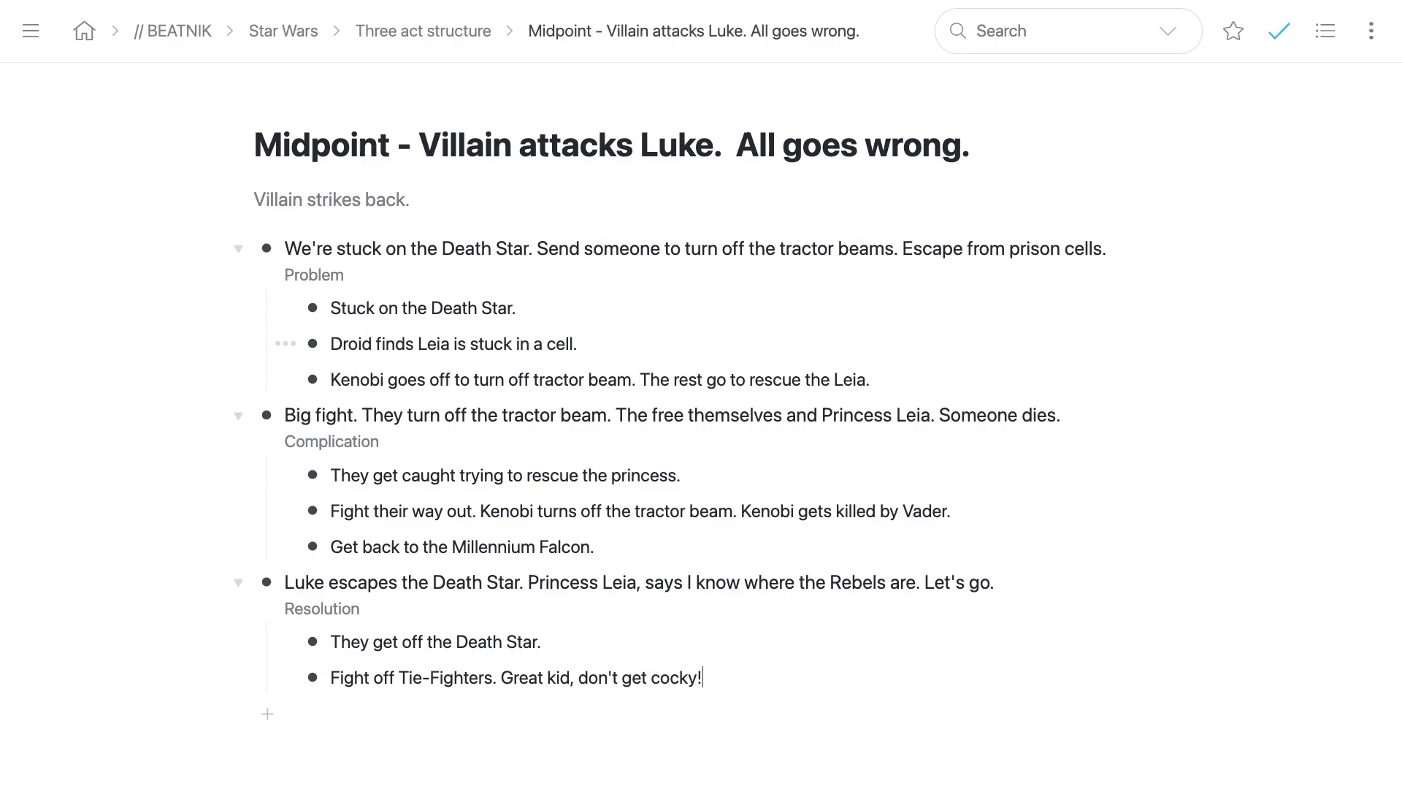
Step: Add a third Resolution sub-bullet reading "They get away. Leia knows where the rebels are, so they go there."
key("Return")
type("They get away. ")
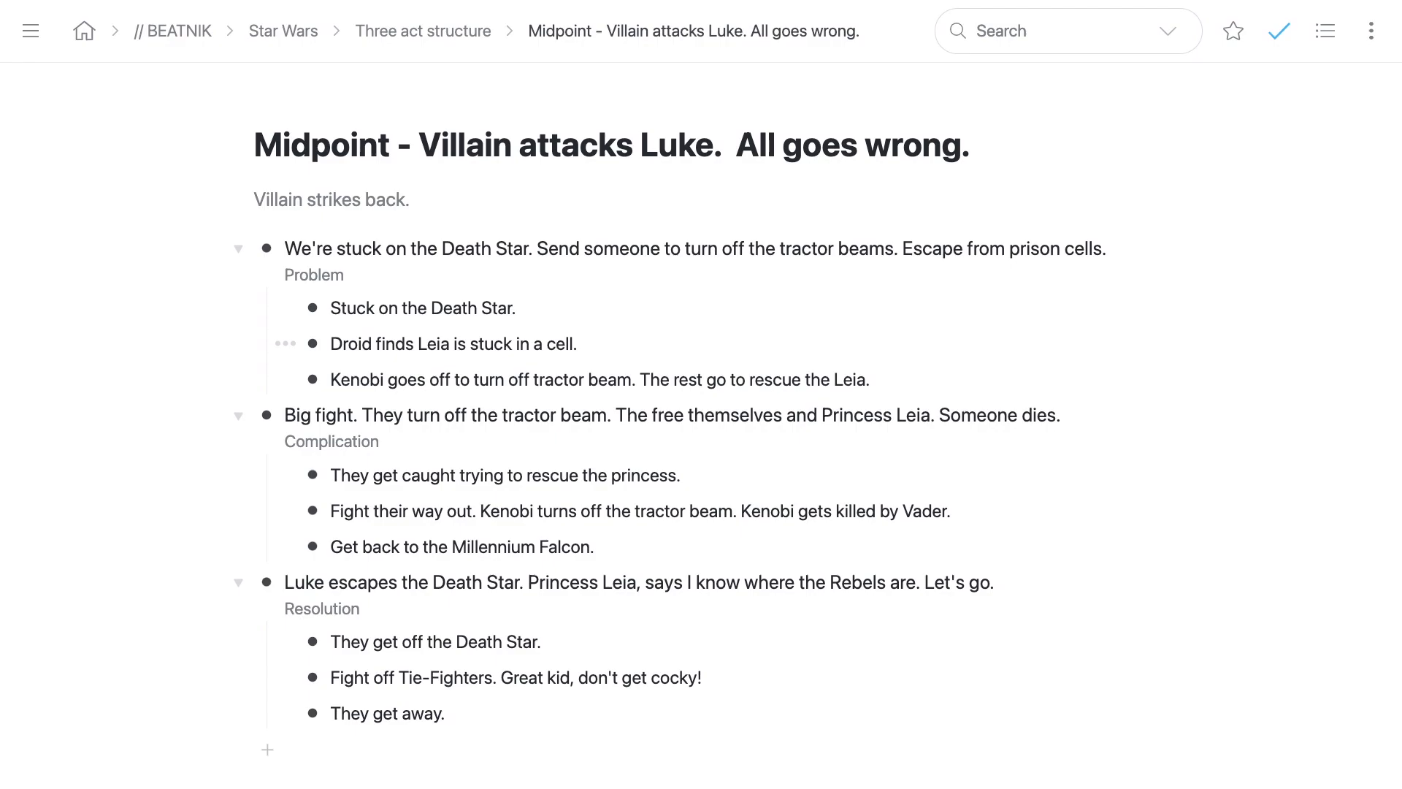
type("Leia knows where")
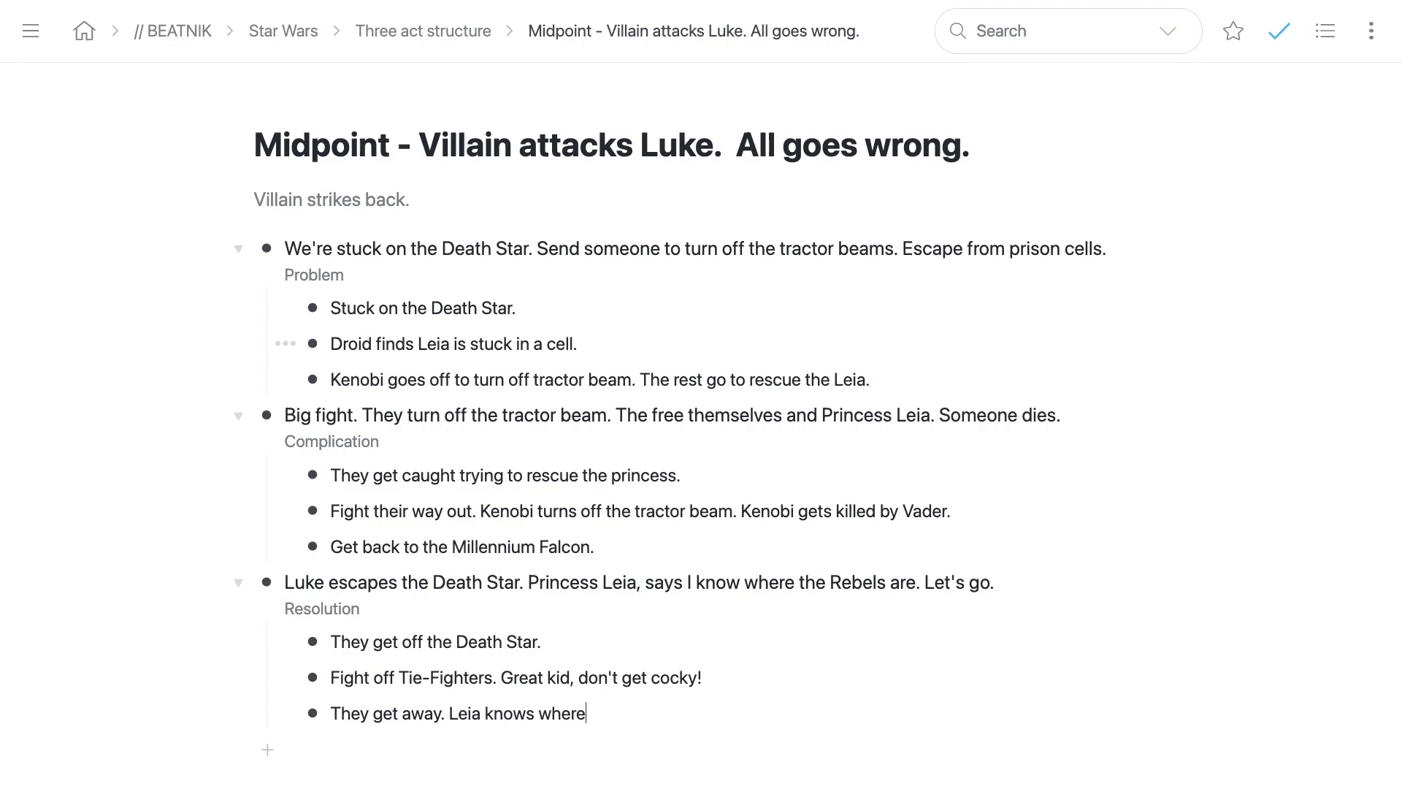
type(" the rebels are, so they go there.")
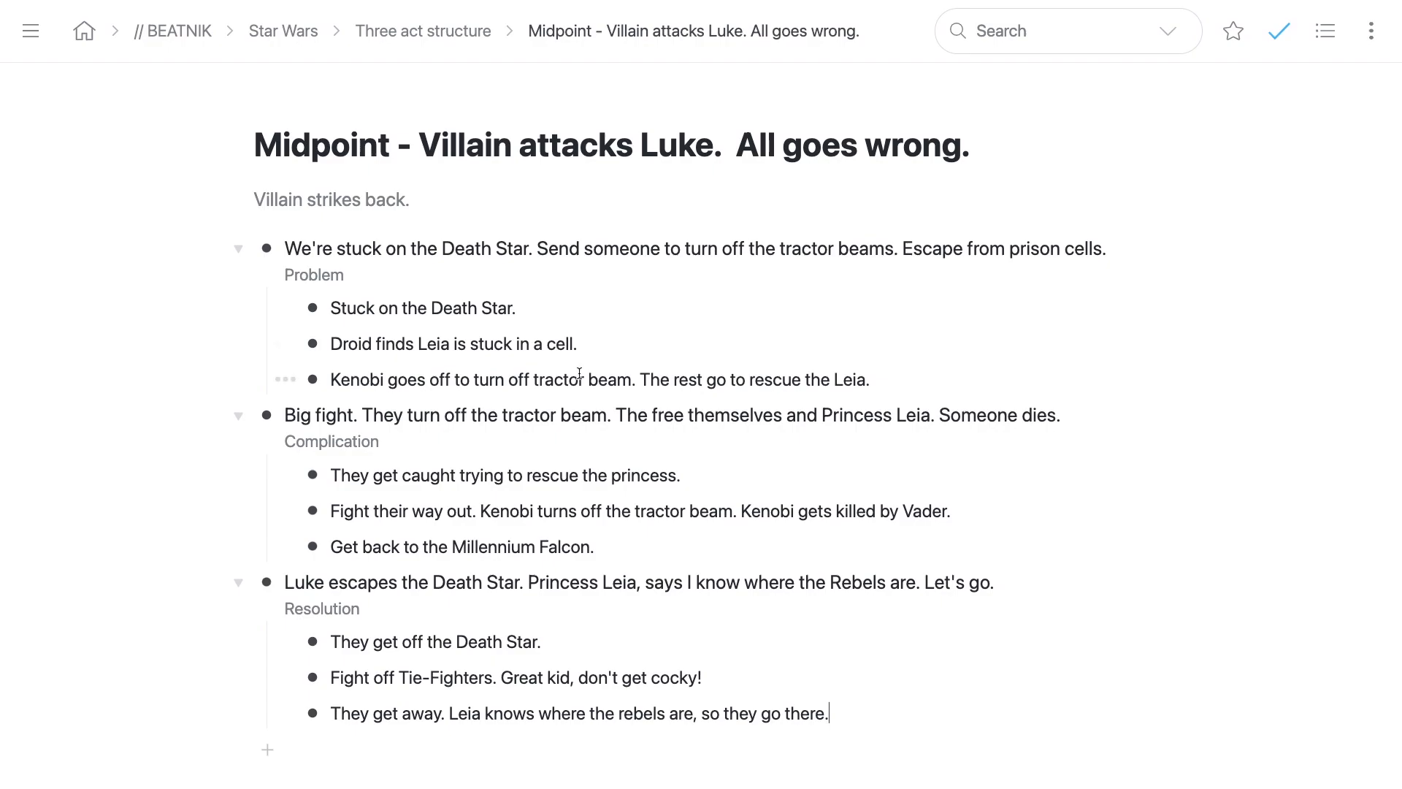
Step: Review the Midpoint beats and look briefly into Act three before returning to the Three act structure overview
scroll(579, 373, "down", 1)
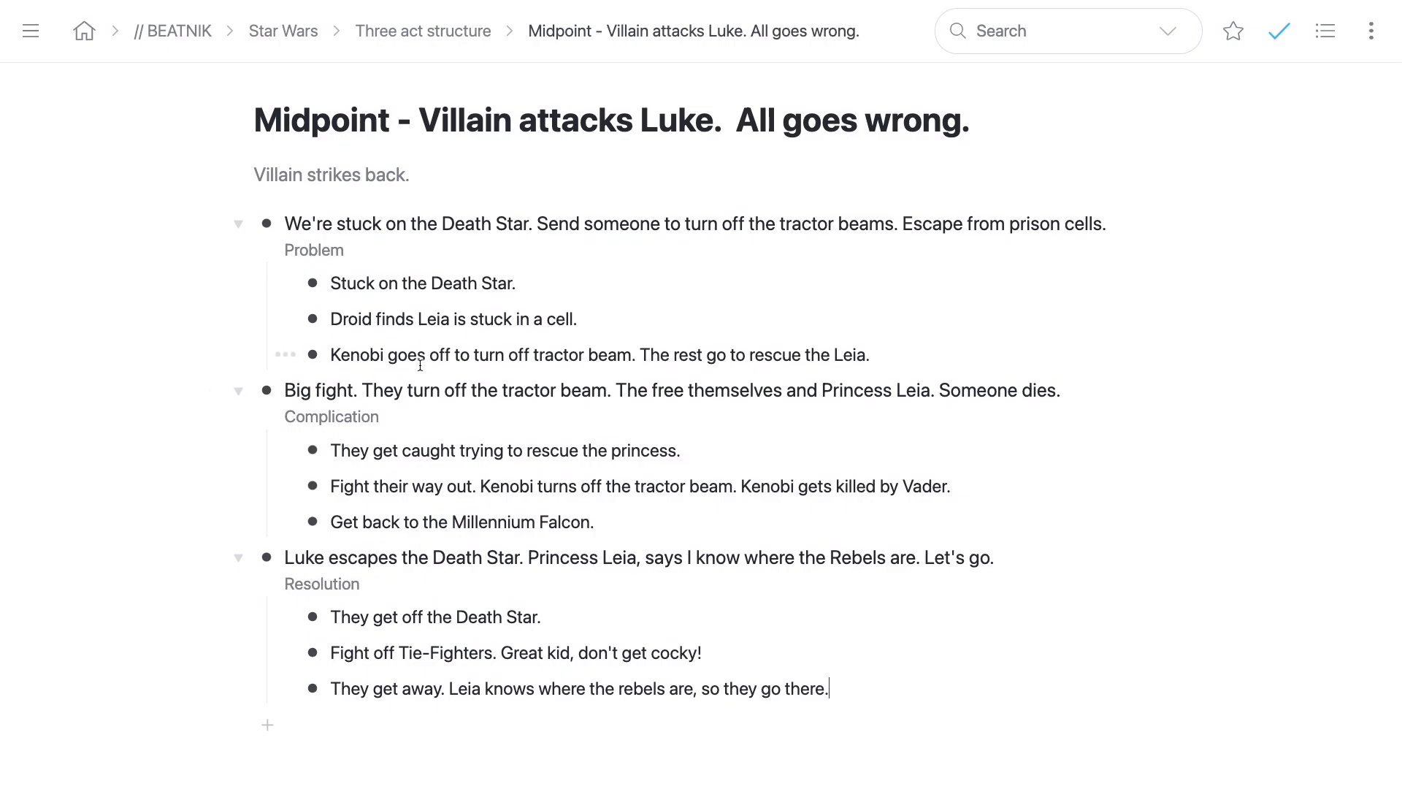
scroll(436, 366, "down", 1)
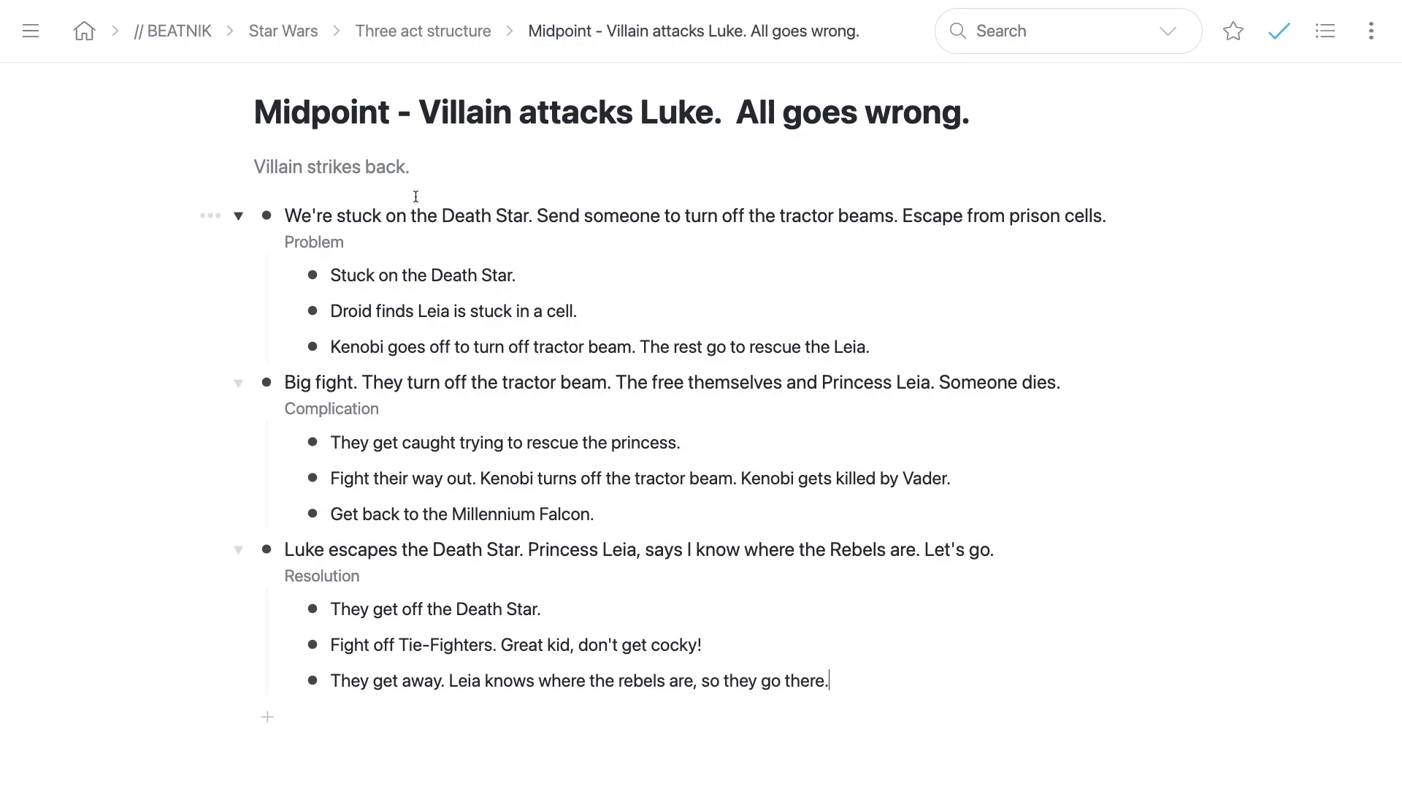
scroll(416, 197, "up", 1)
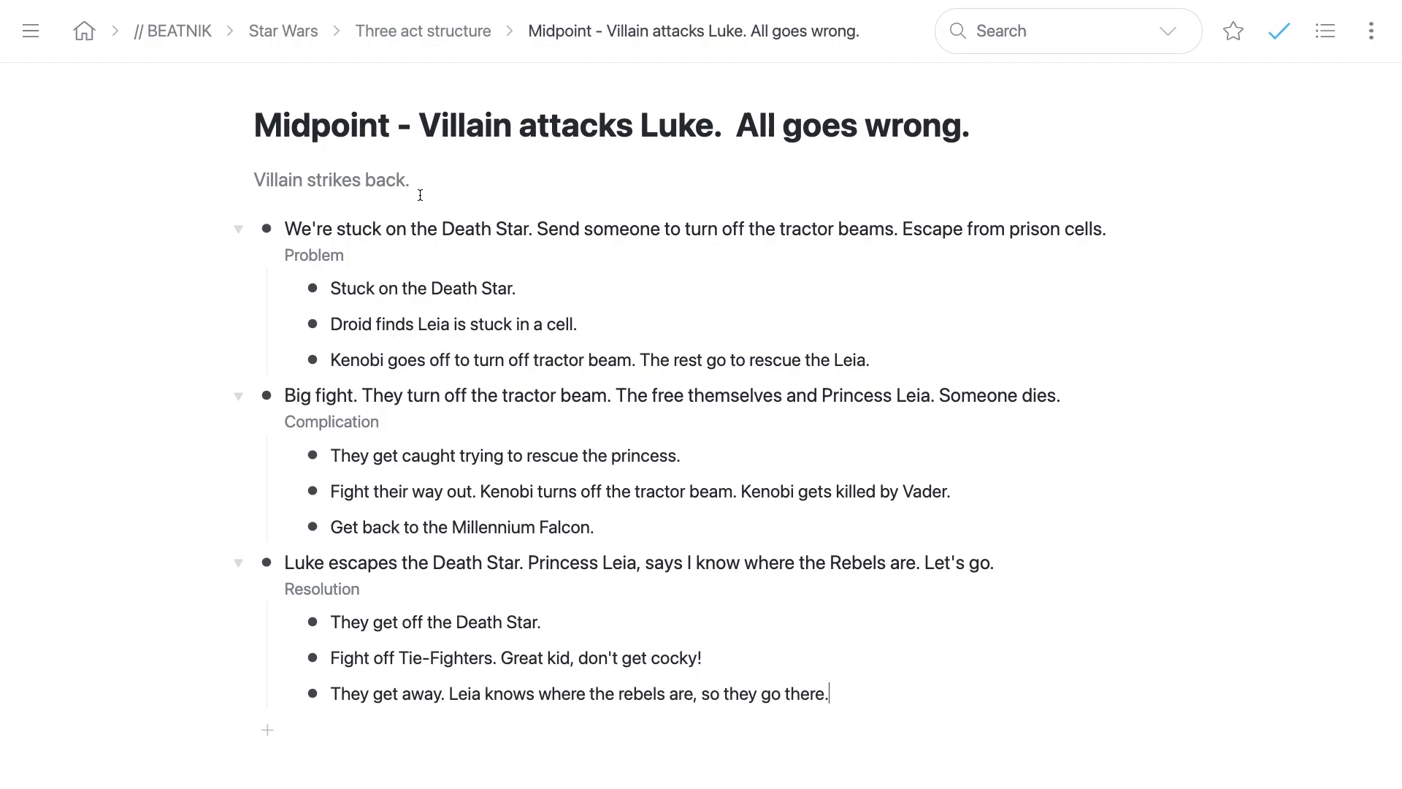
left_click(373, 29)
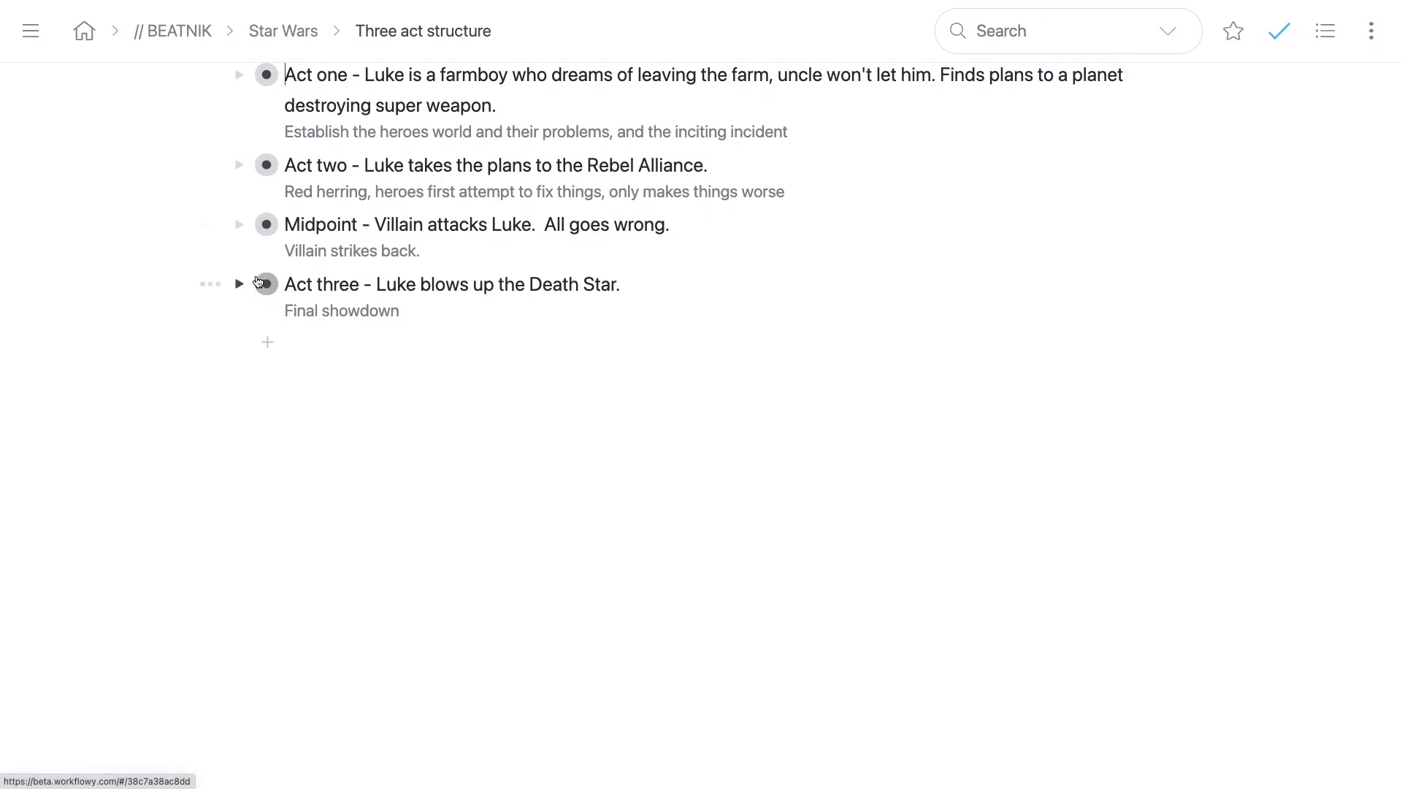
left_click(260, 279)
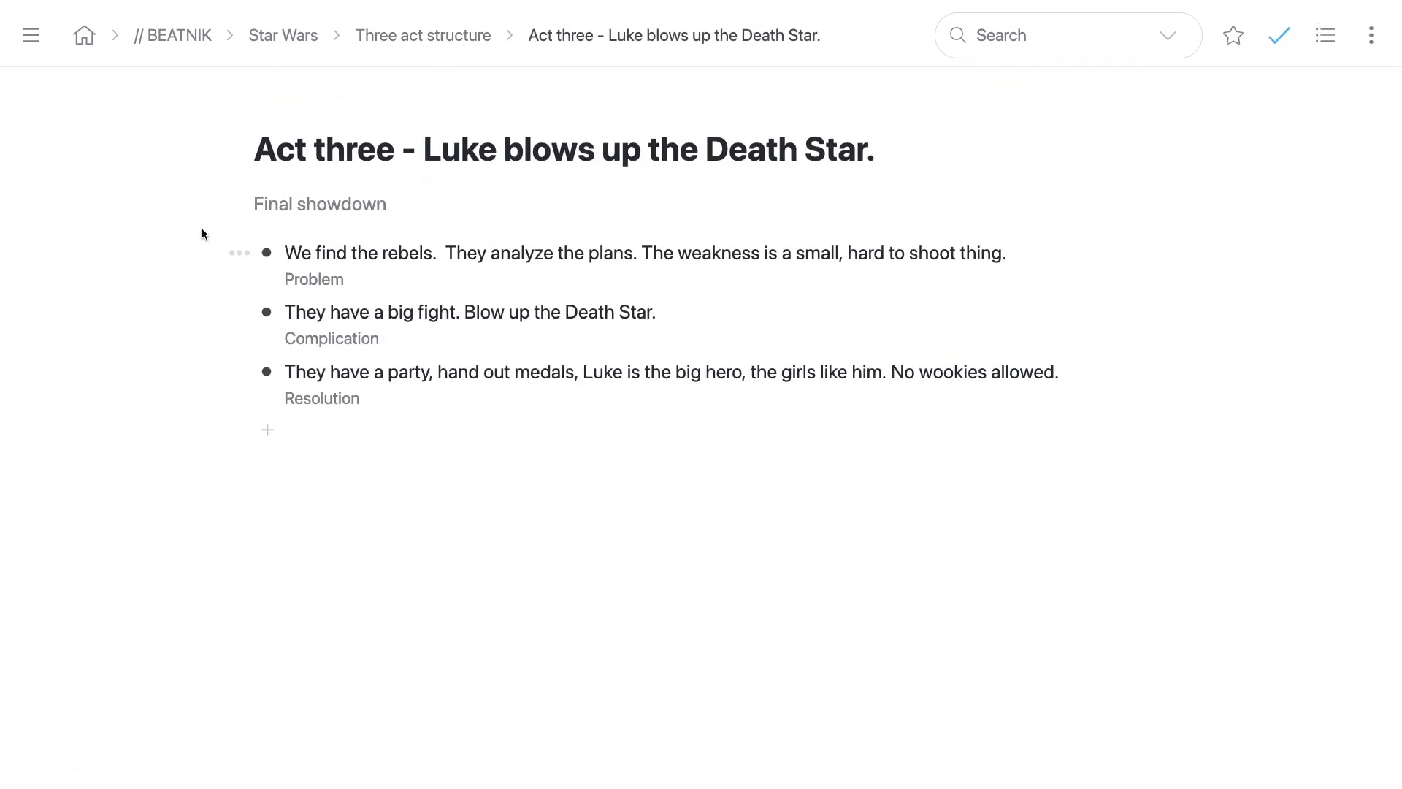
left_click(438, 29)
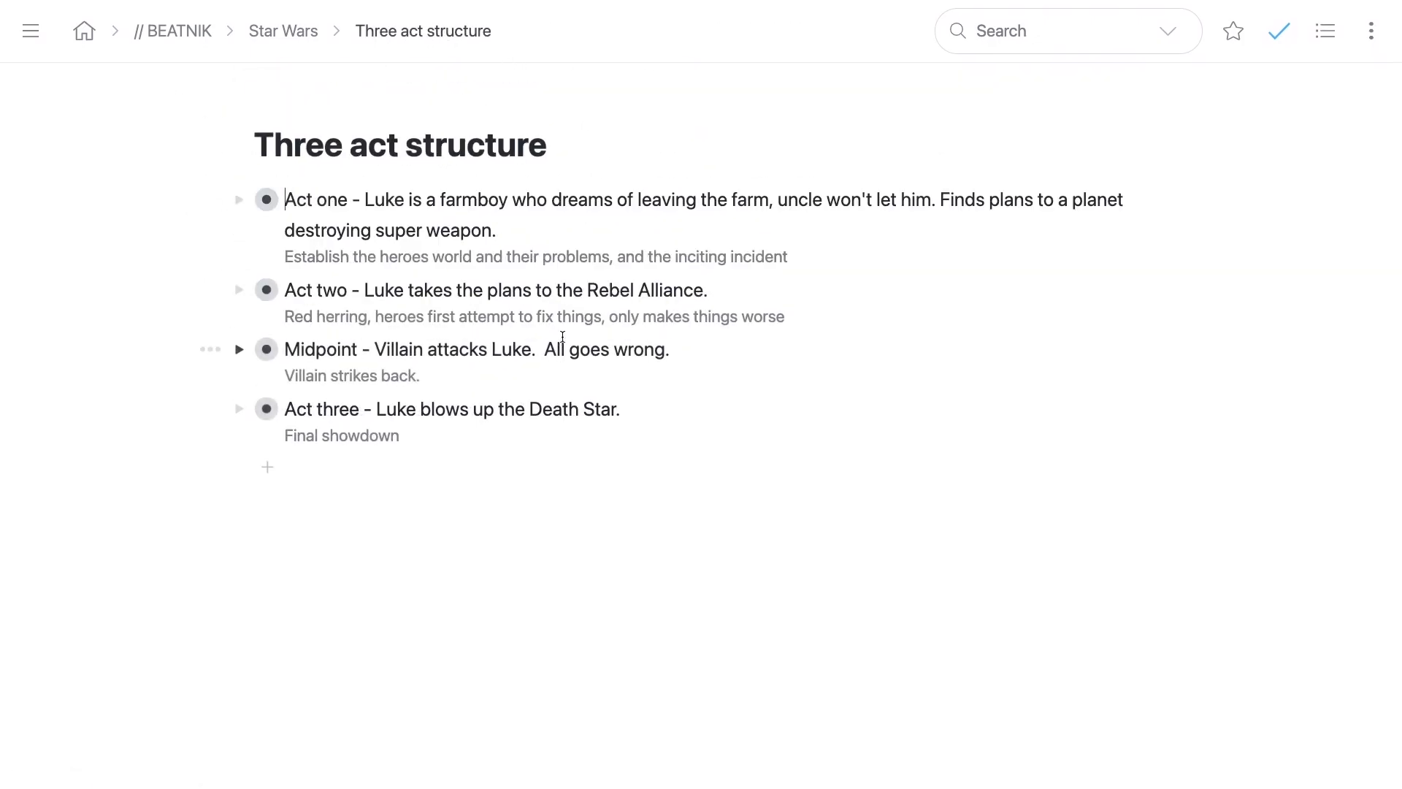
Step: Examine the Act two, Midpoint and Act three entries in the Three act structure overview, highlighting Act two and the Midpoint together
left_click_drag(360, 282, 381, 358)
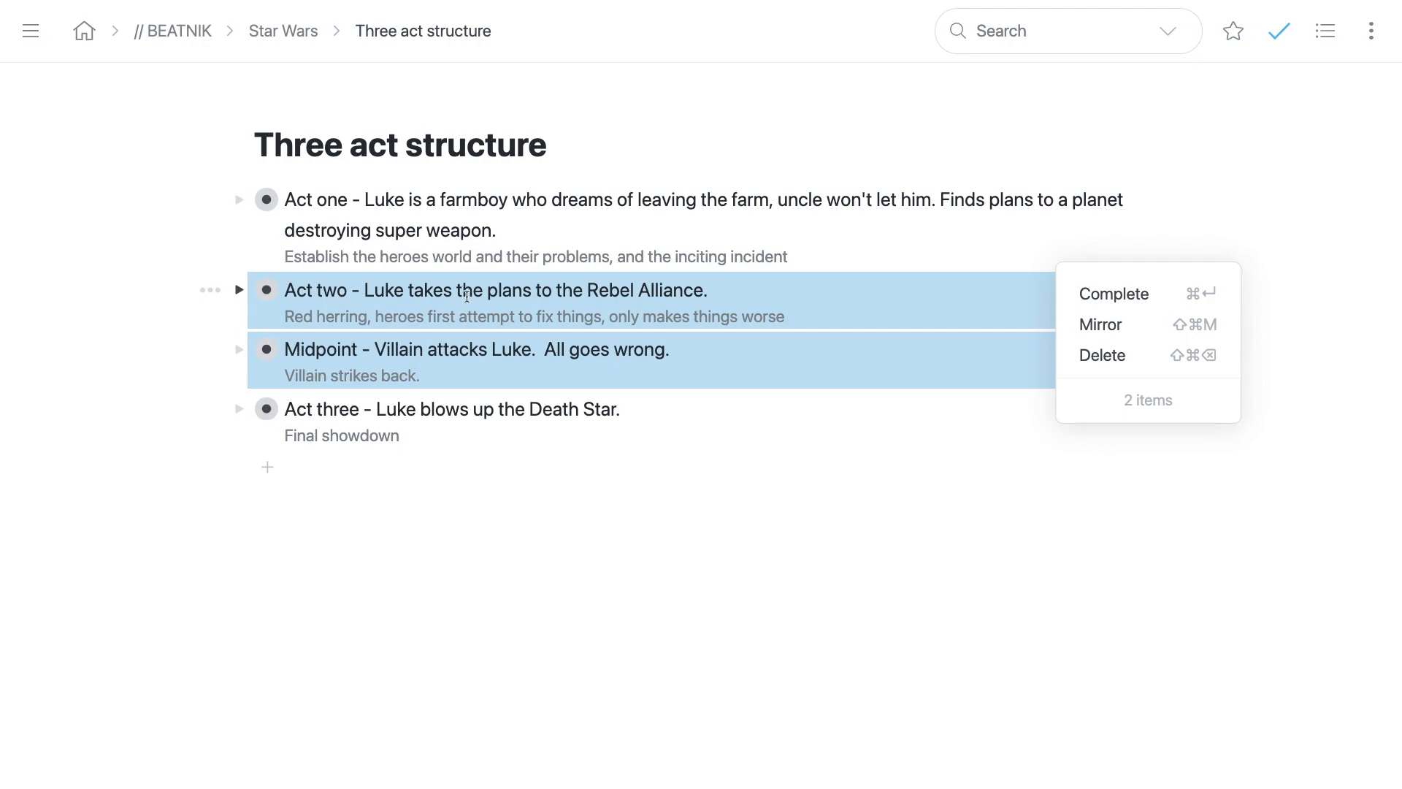
left_click_drag(362, 349, 614, 351)
left_click_drag(347, 290, 365, 369)
left_click_drag(527, 407, 283, 407)
left_click(625, 407)
left_click(387, 407)
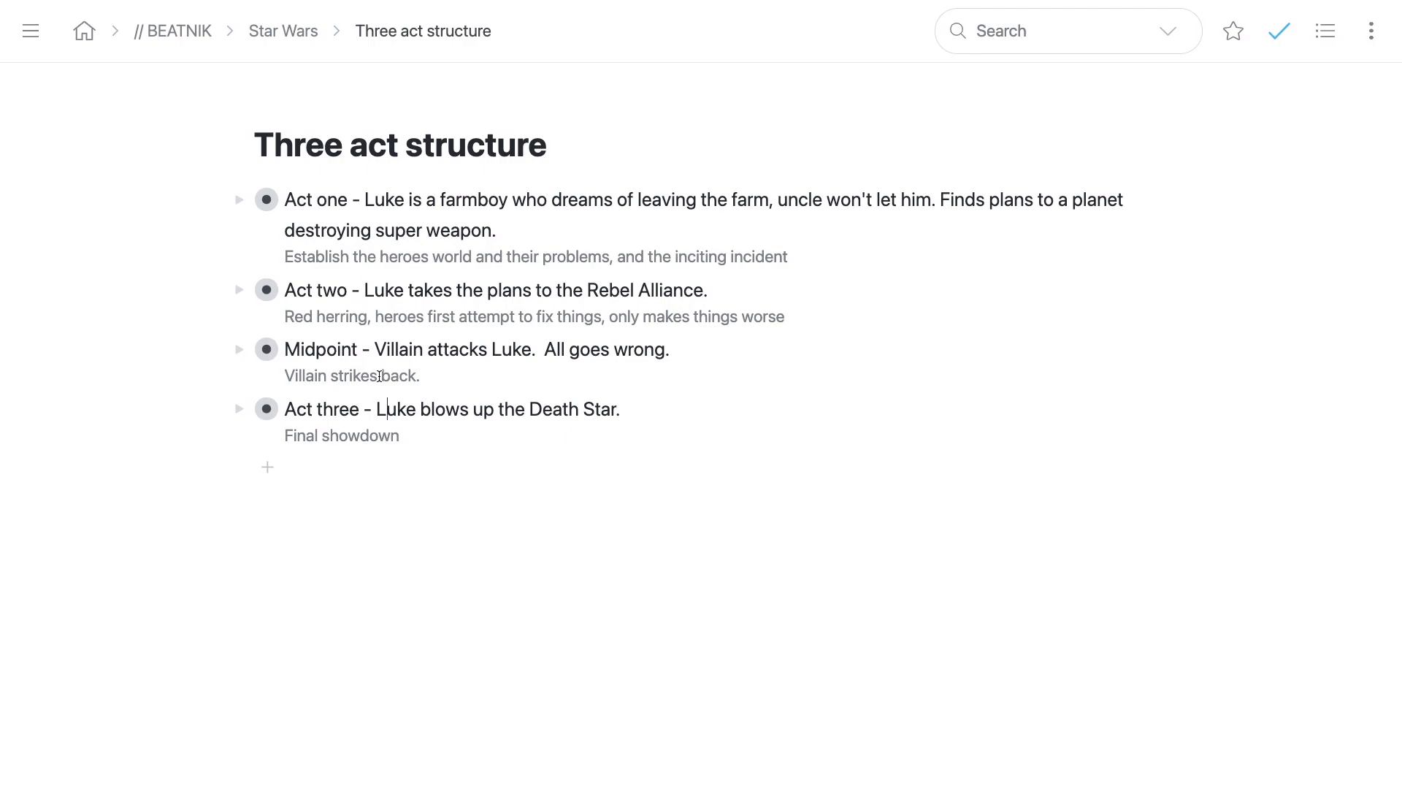
scroll(380, 376, "down", 1)
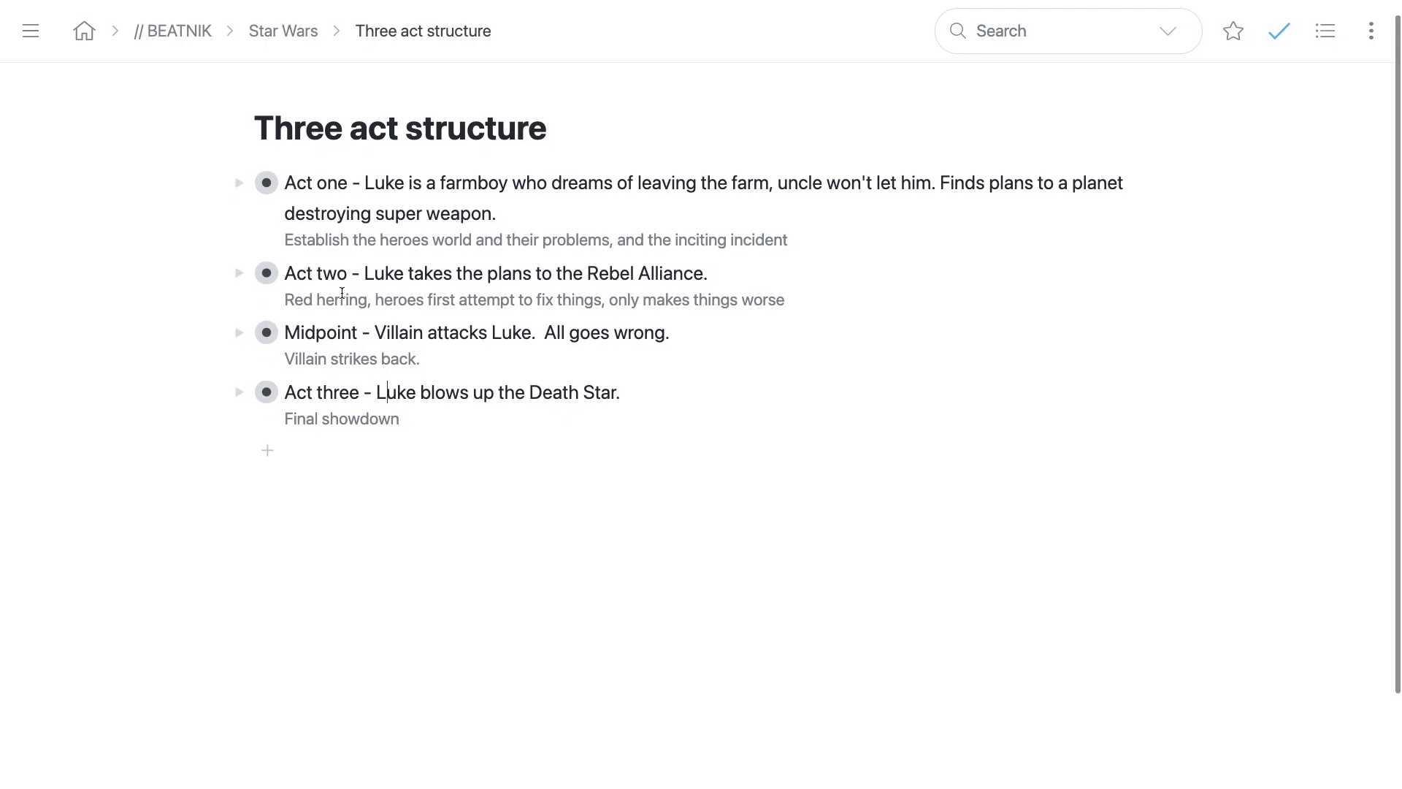
left_click_drag(395, 276, 476, 356)
scroll(478, 354, "up", 1)
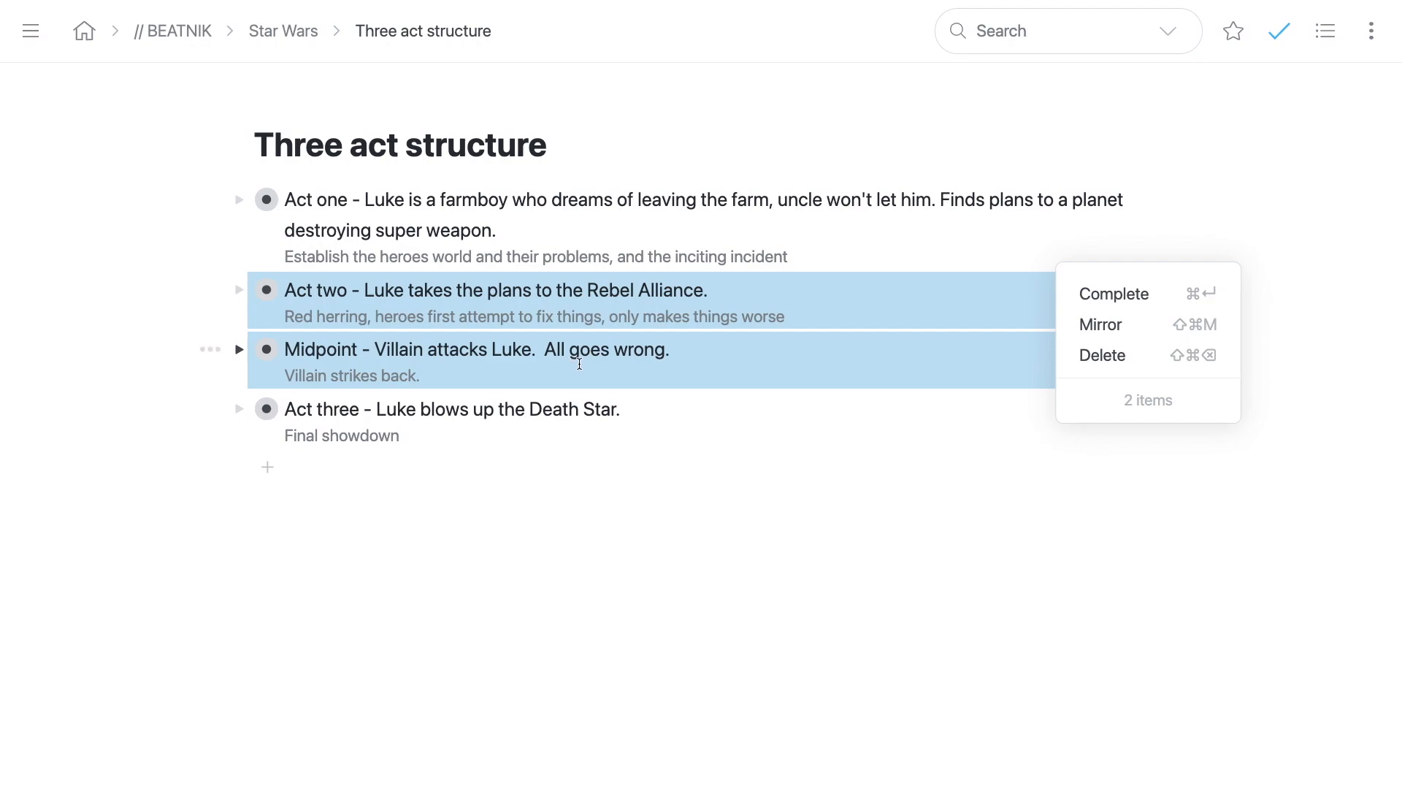
Step: Open Act three and add the sub-bullet "Arrive at the new Rebel base. They have to analyze the plans." under its Problem beat
left_click(267, 409)
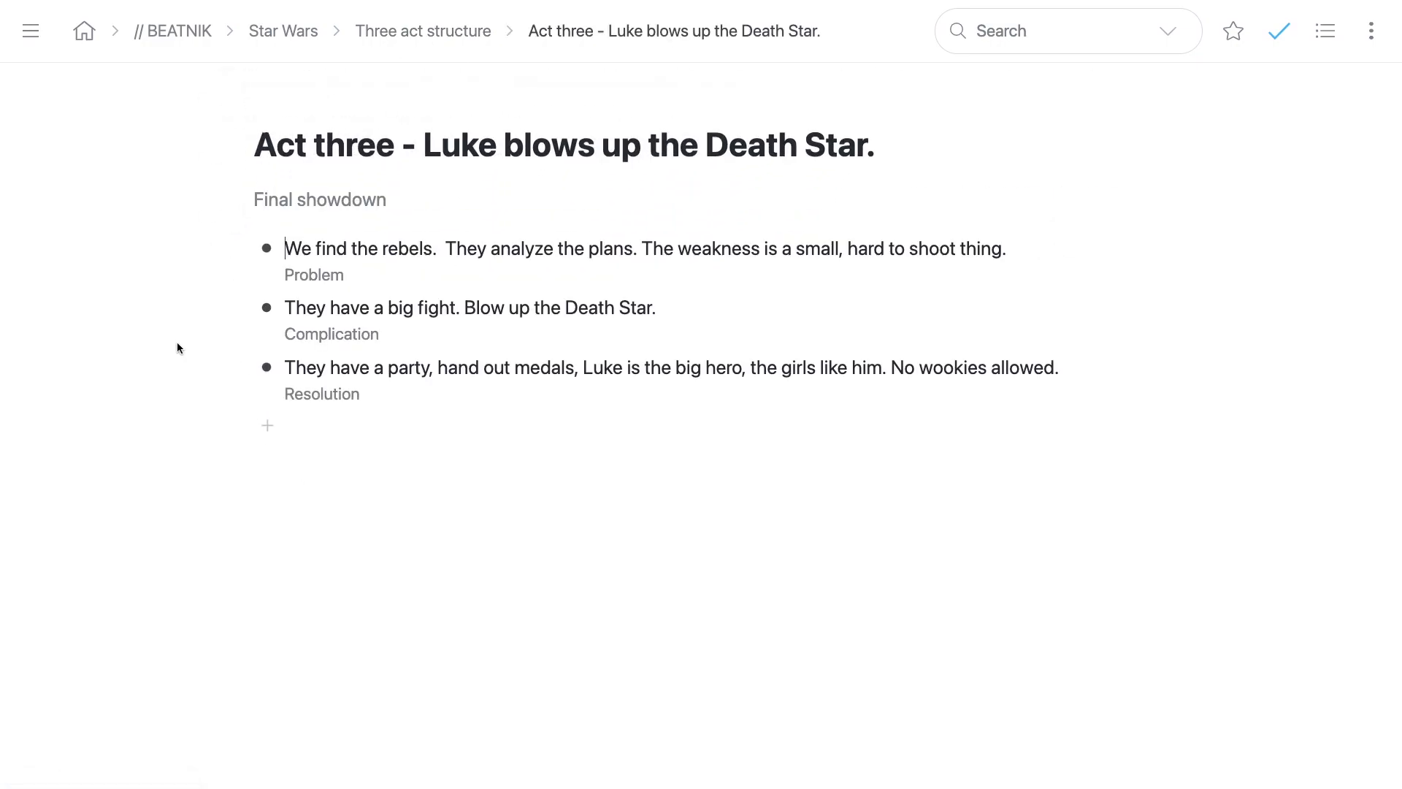
left_click(1005, 249)
key("Return")
key("Tab")
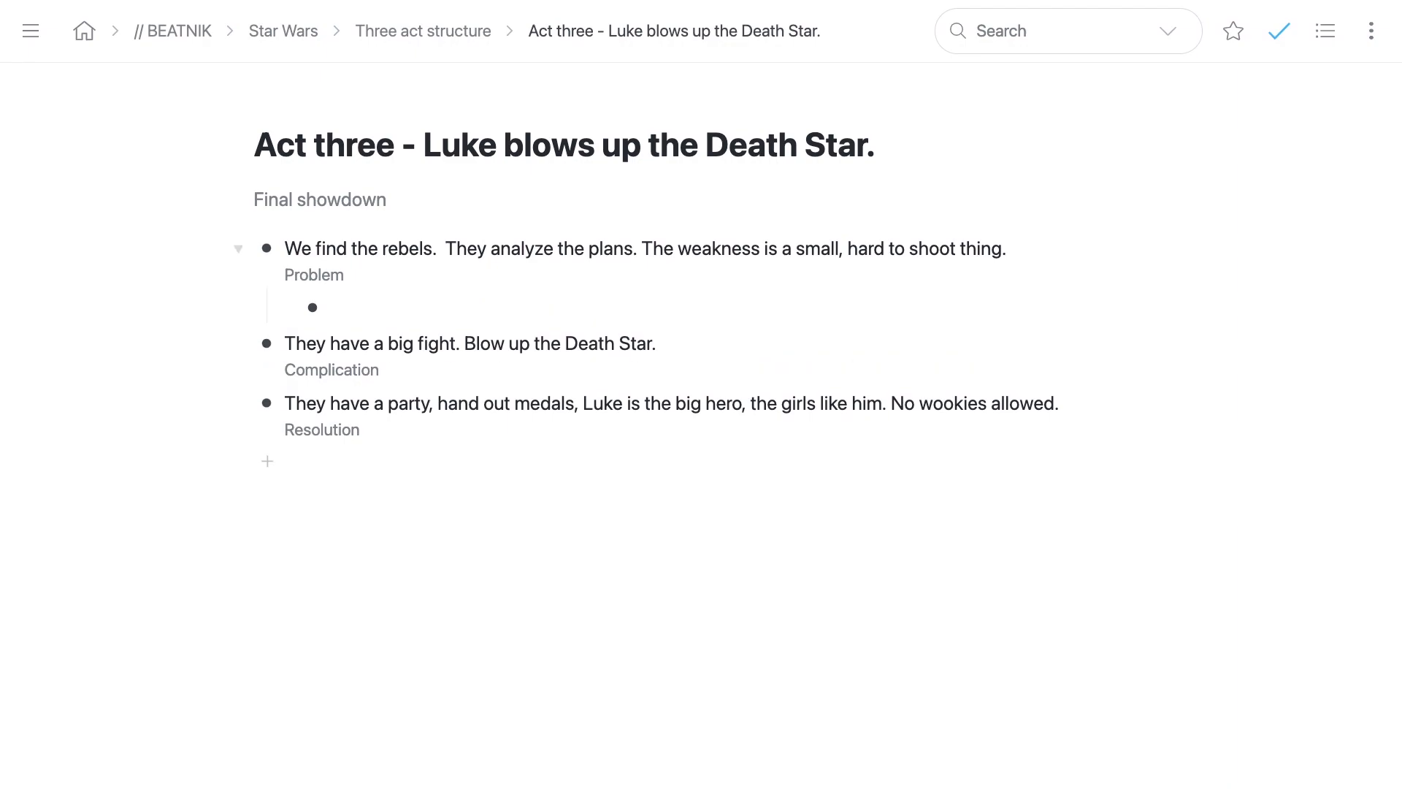
type("Arrive at the new Rebel")
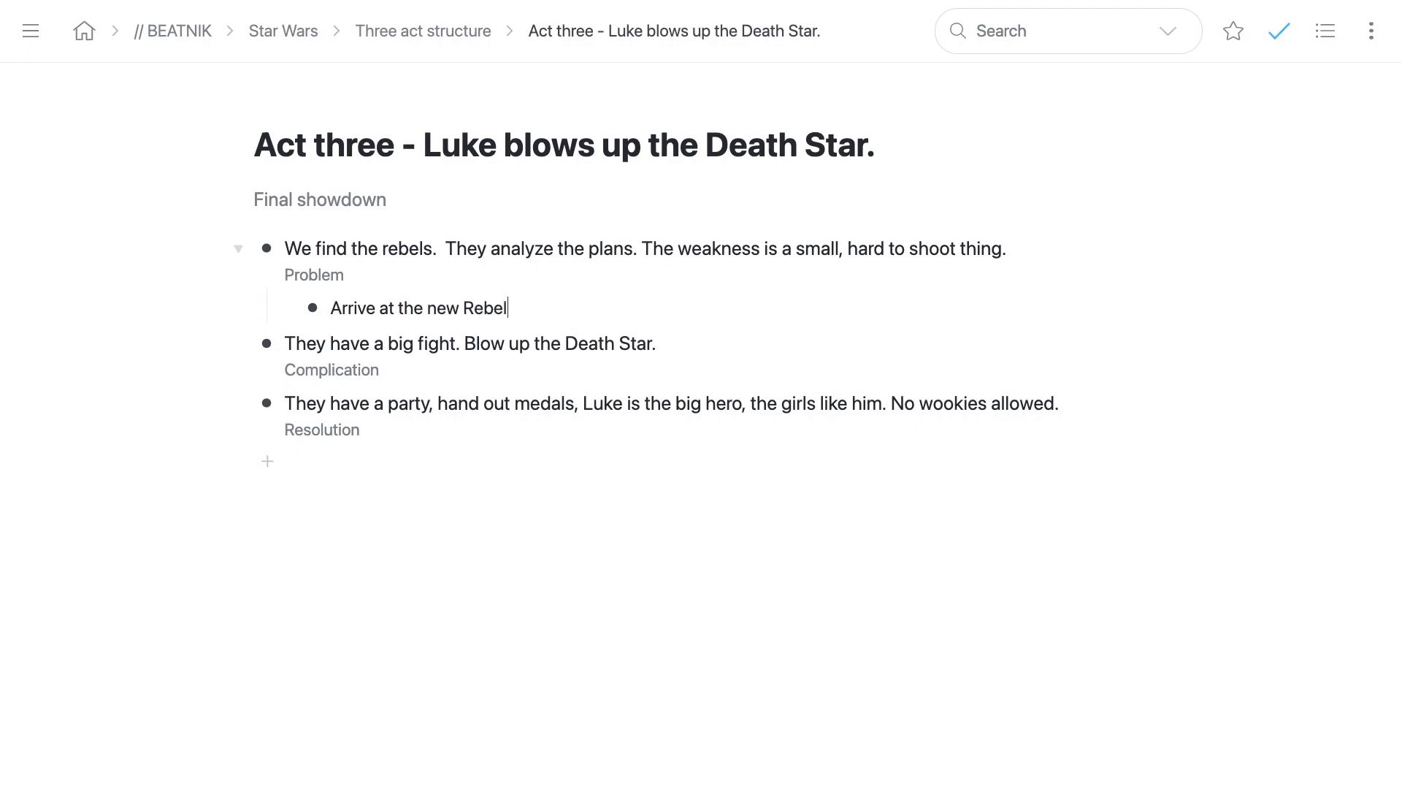
type(" base. They have to ana")
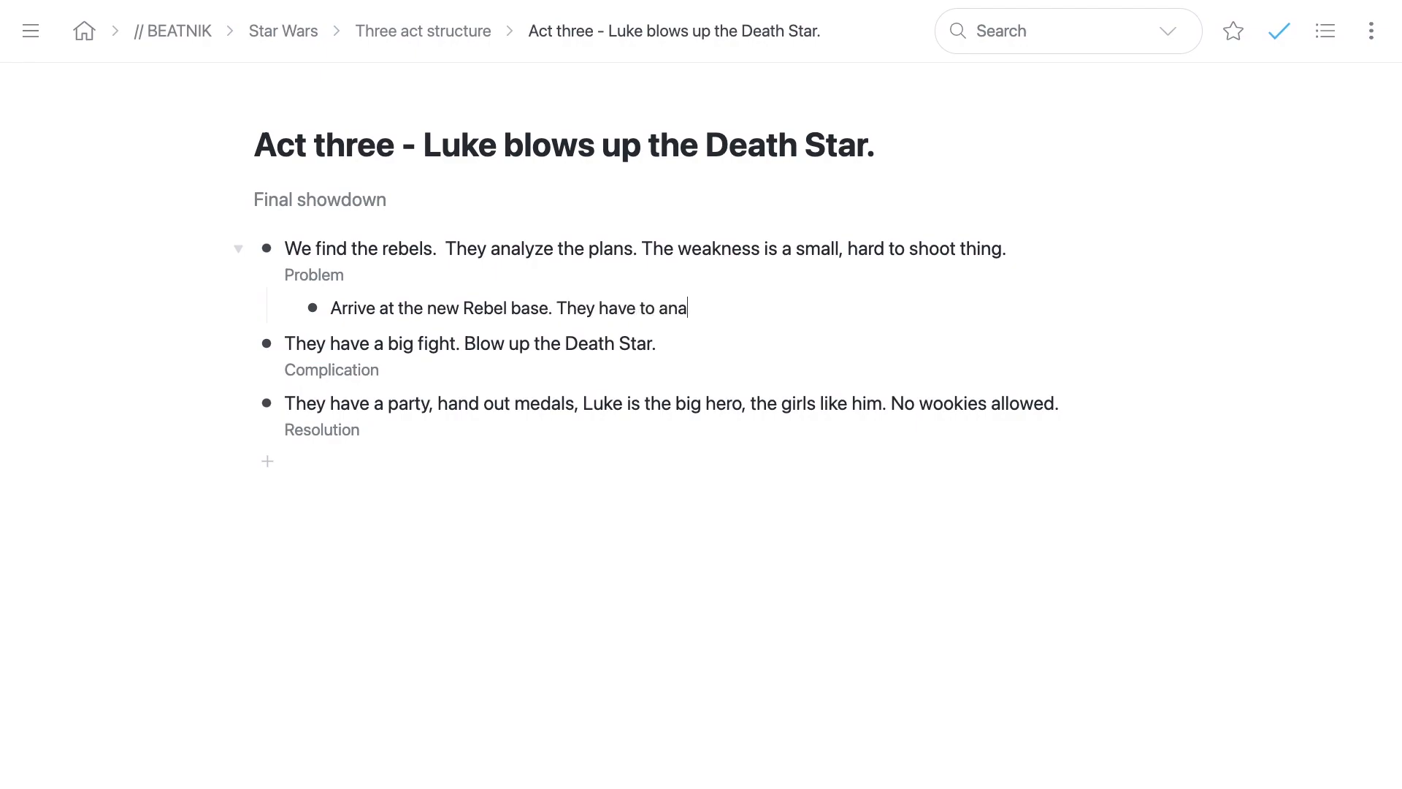
type("lyze the plans.")
Step: Add a second Problem sub-bullet by copying the sentence "The weakness is a small, hard to shoot thing." from the Problem beat
key("Return")
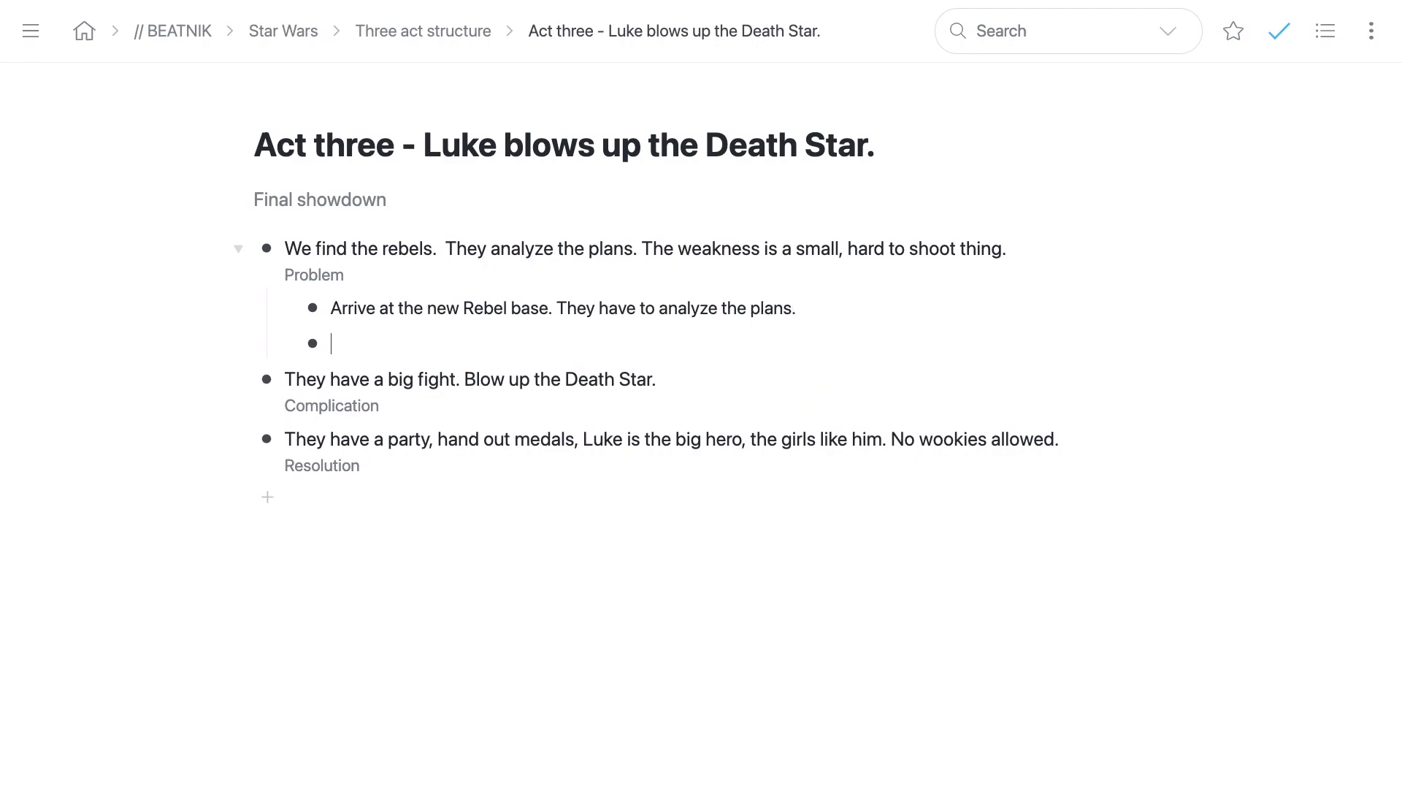
type("They find")
key("shift+alt+Left")
key("shift+alt+Left")
key("shift+alt+Left")
key("shift+alt+Left")
key("shift+alt+Left")
key("shift+alt+Left")
key("shift+alt+Left")
key("shift+alt+Left")
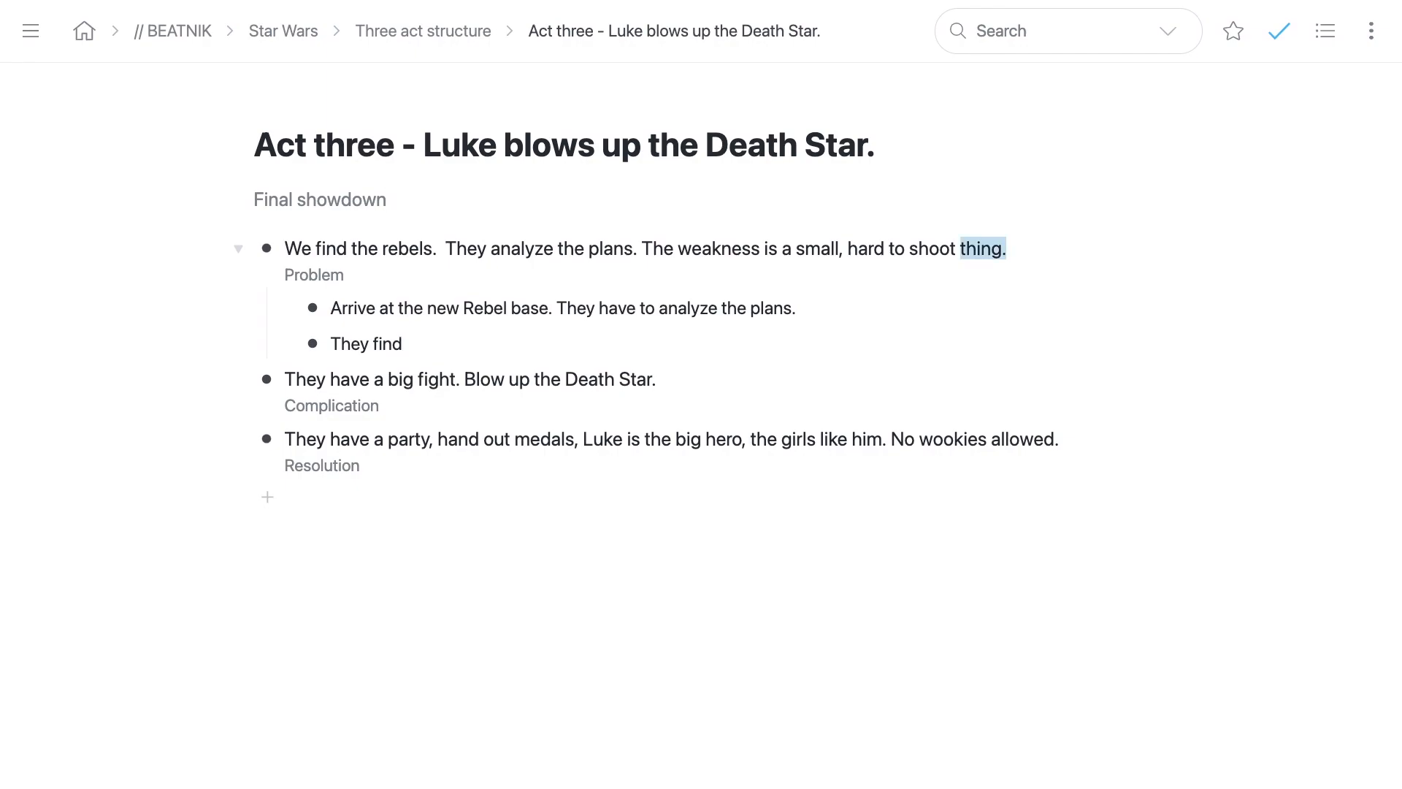
key("shift+alt+Left")
key("super+c")
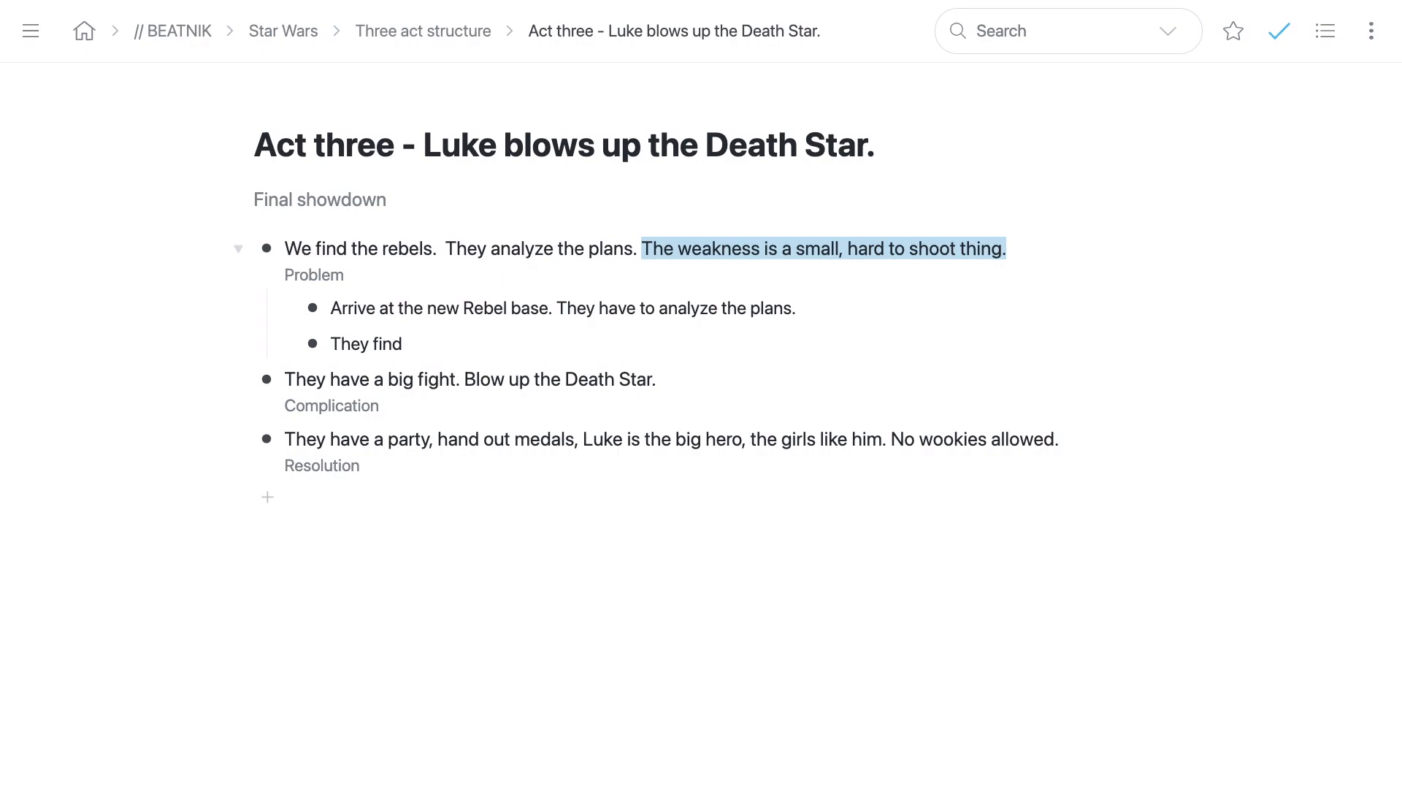
left_click(332, 308)
key("super+shift+Right")
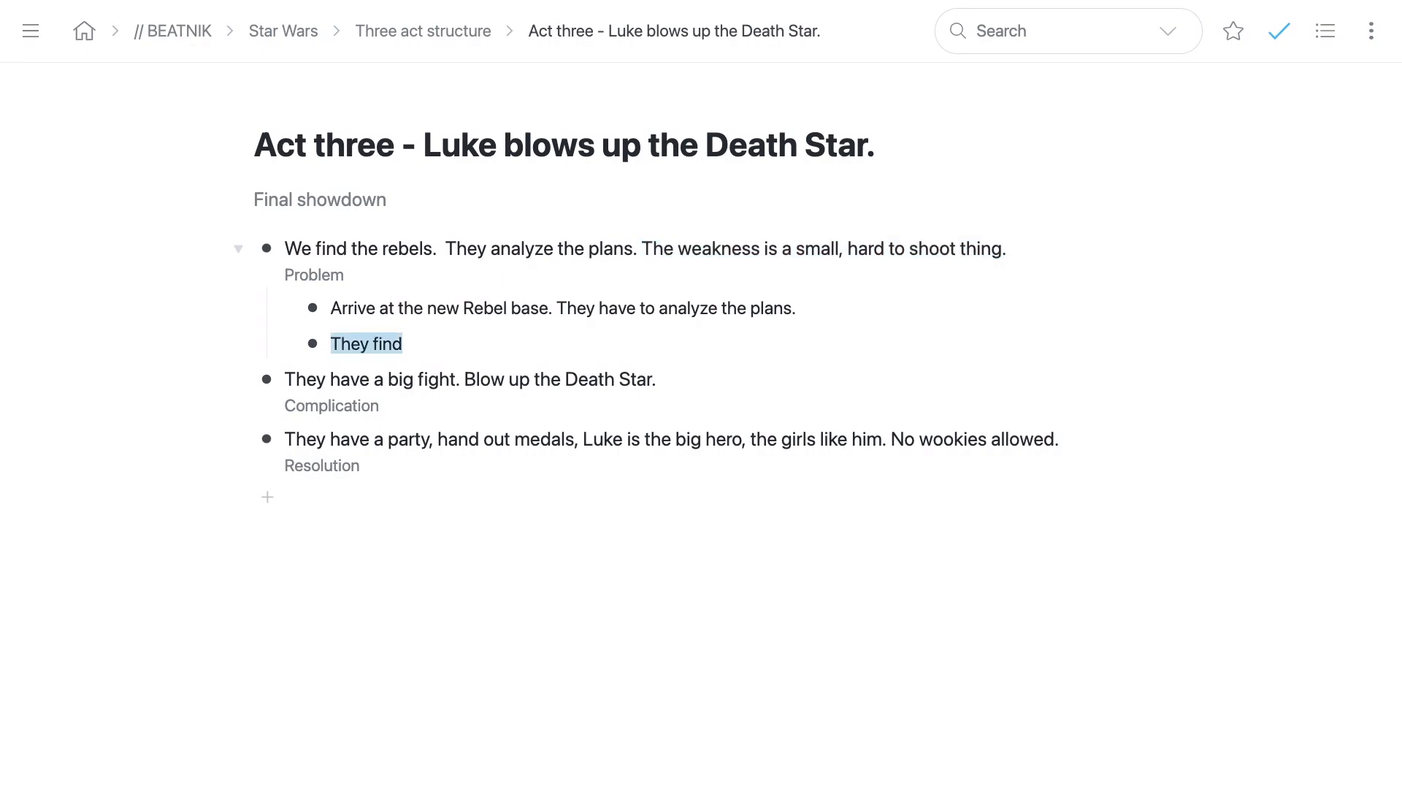
key("super+v")
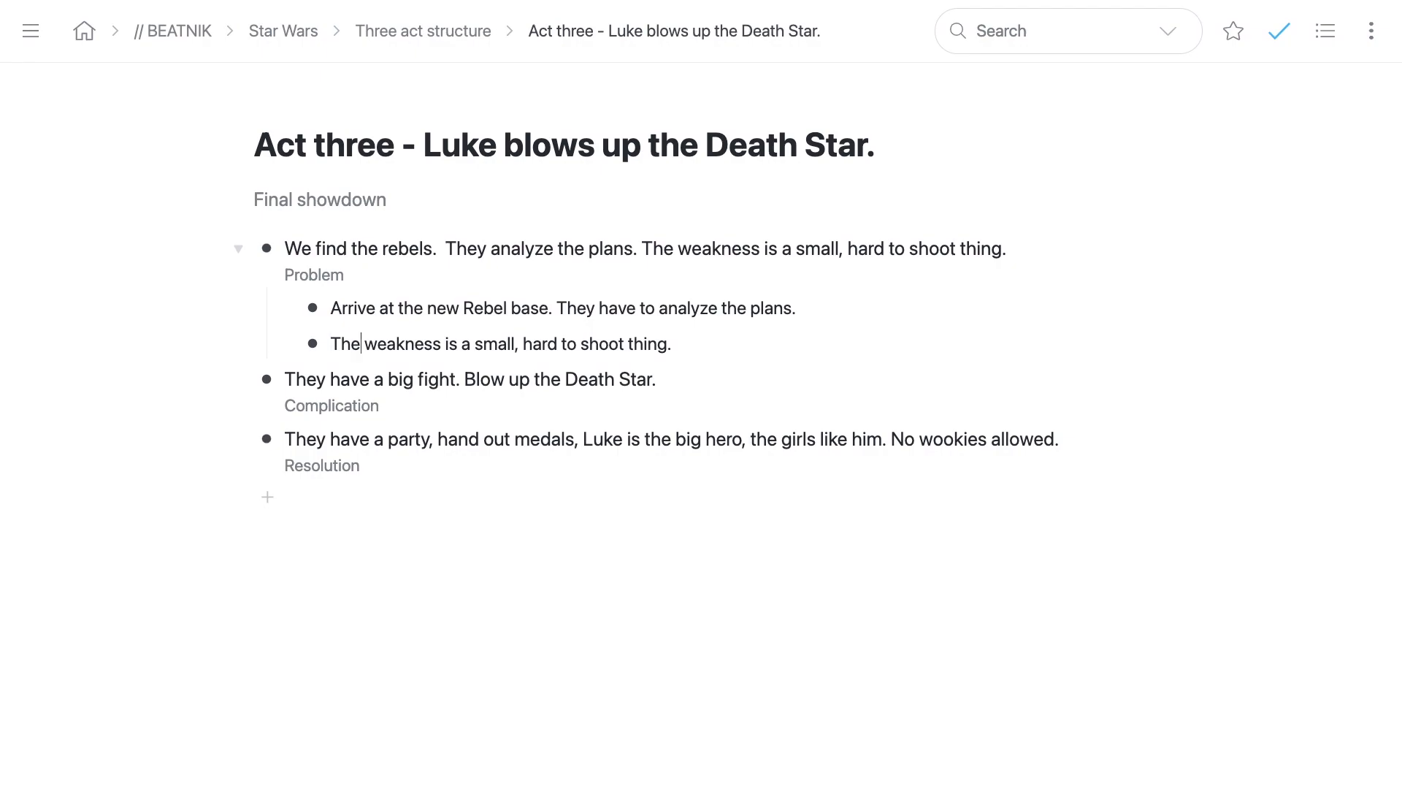
Step: Reword the second Problem sub-bullet as "They find a weakness, its a small, hard to shoot thing."
type("y find")
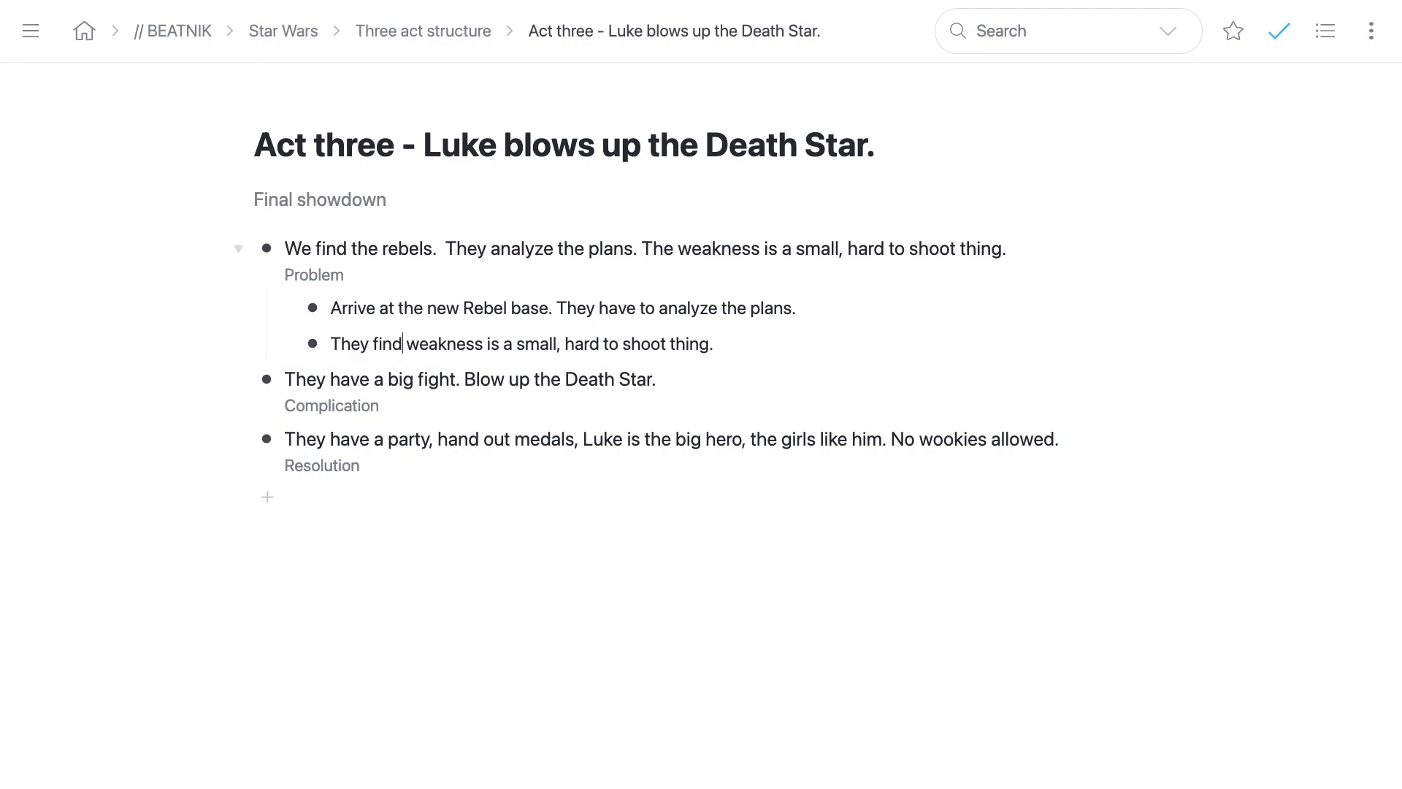
type(" a weakness")
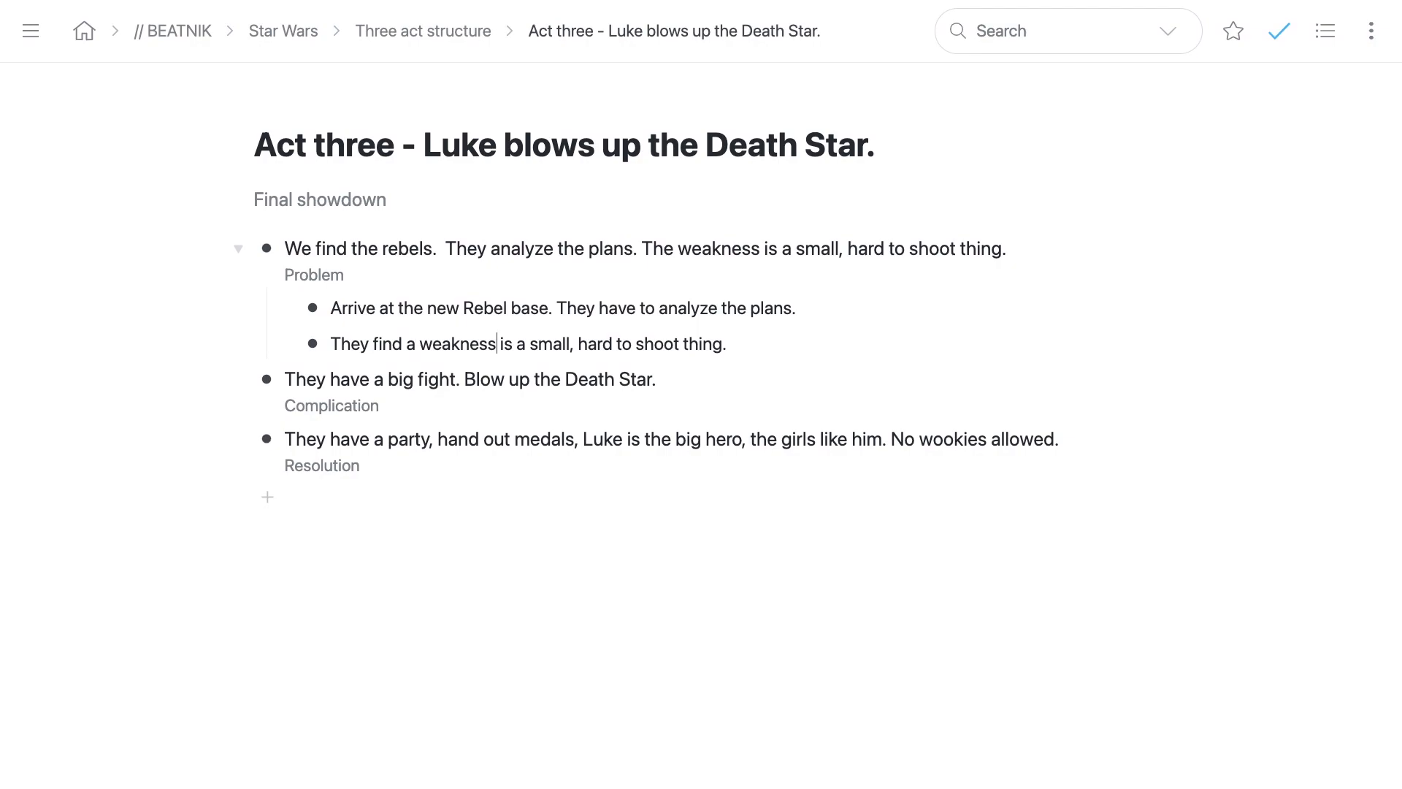
type(",")
key("Right")
type("t")
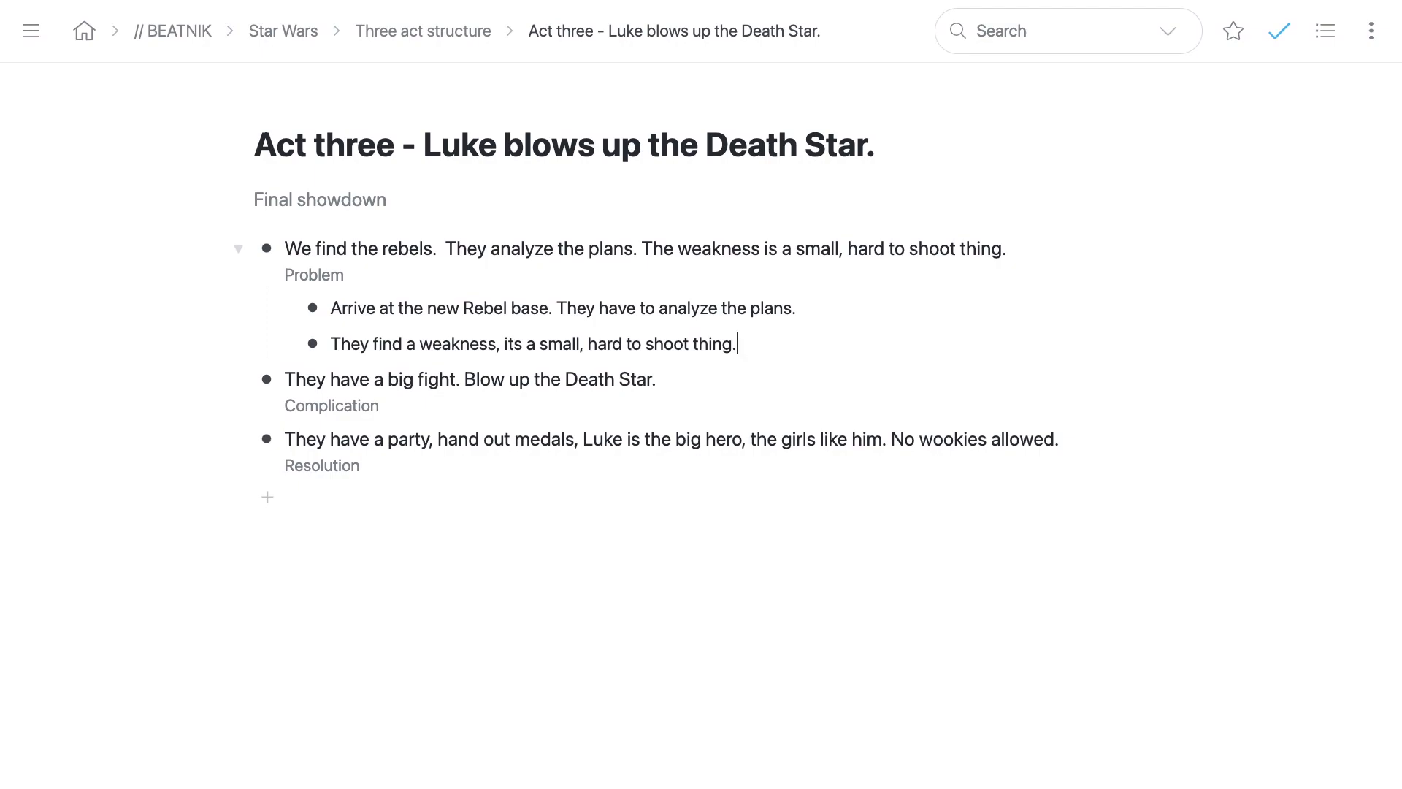
Step: Add a third Problem sub-bullet reading "Luke decides, it's not that hard to shoot. Let's go."
key("Return")
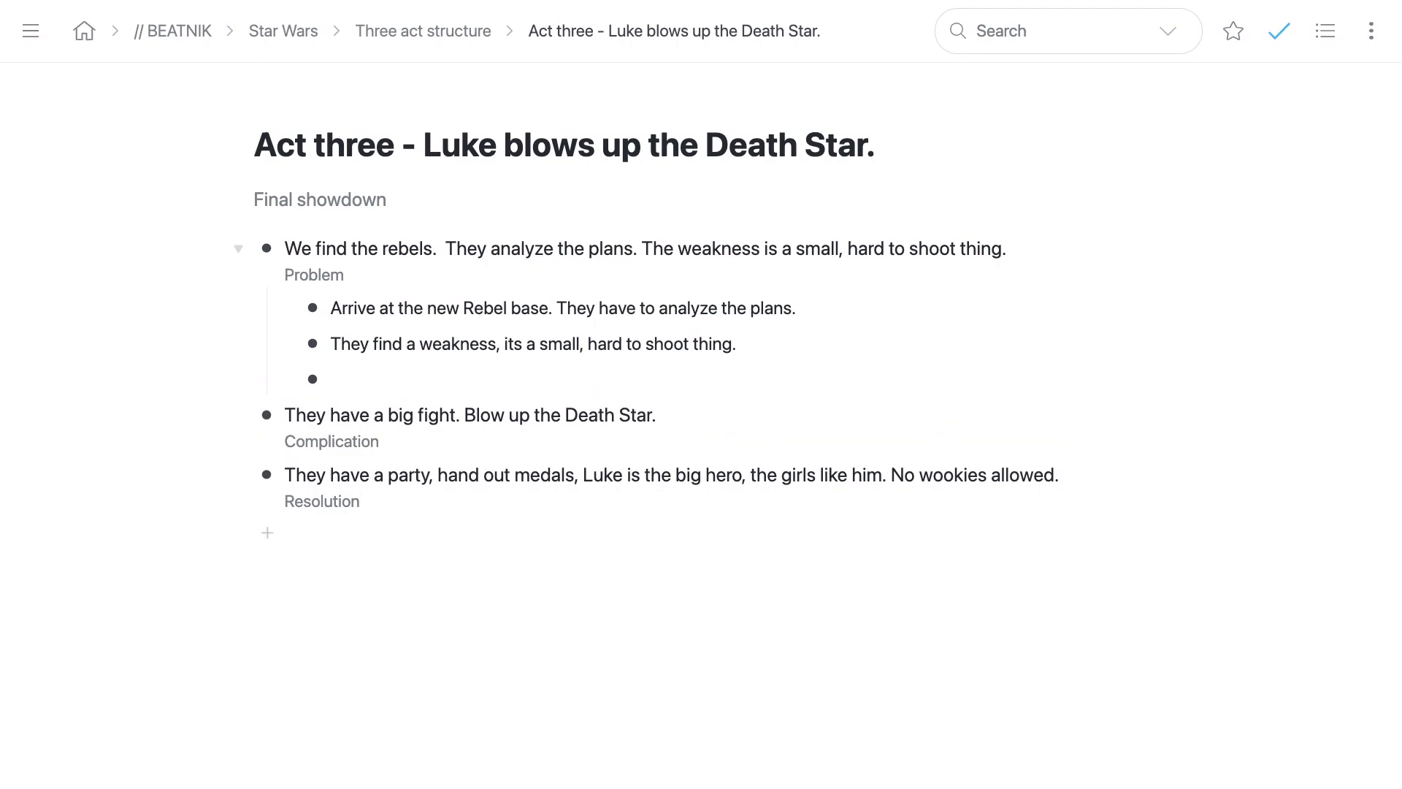
type("Luke decides, it's not t")
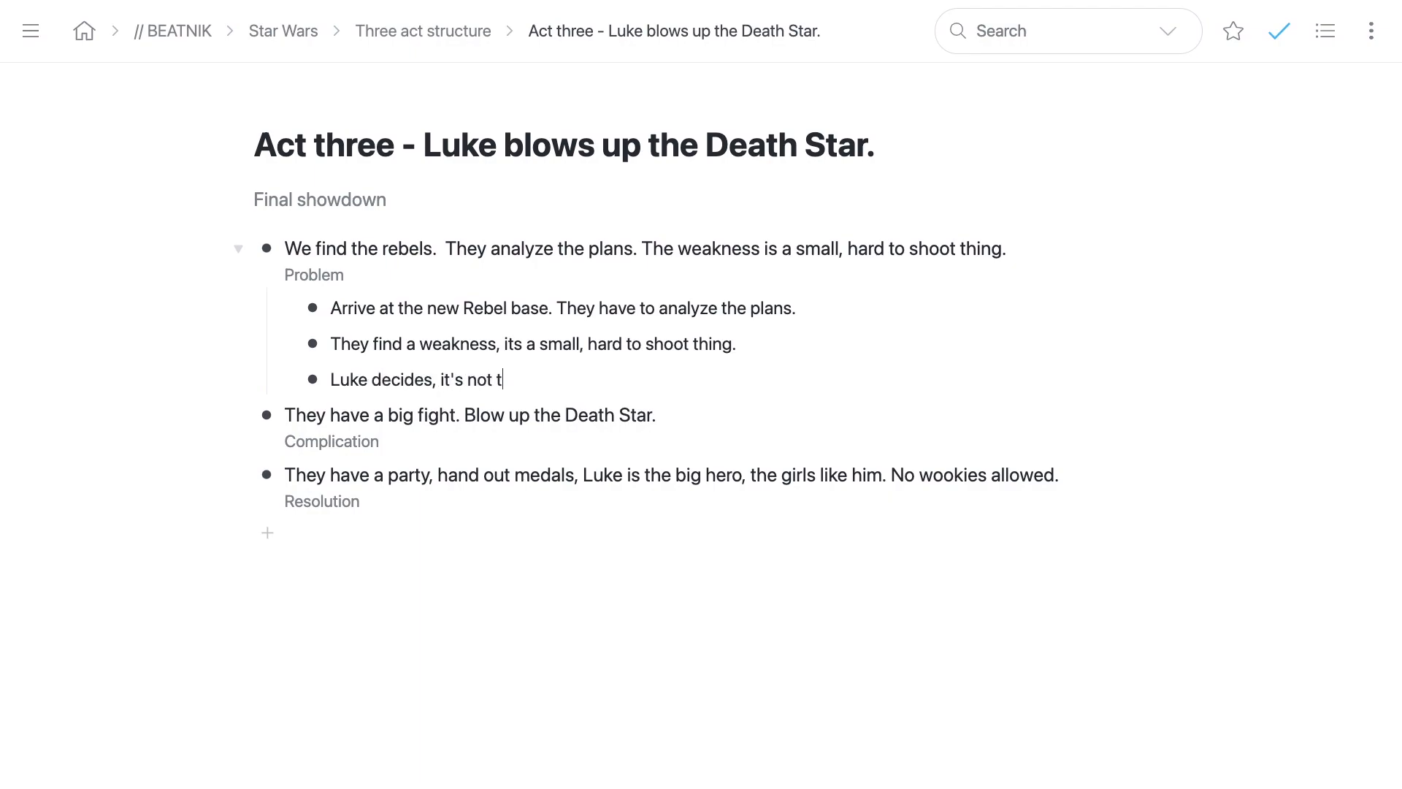
type("hat hard to shoot. Let's go.")
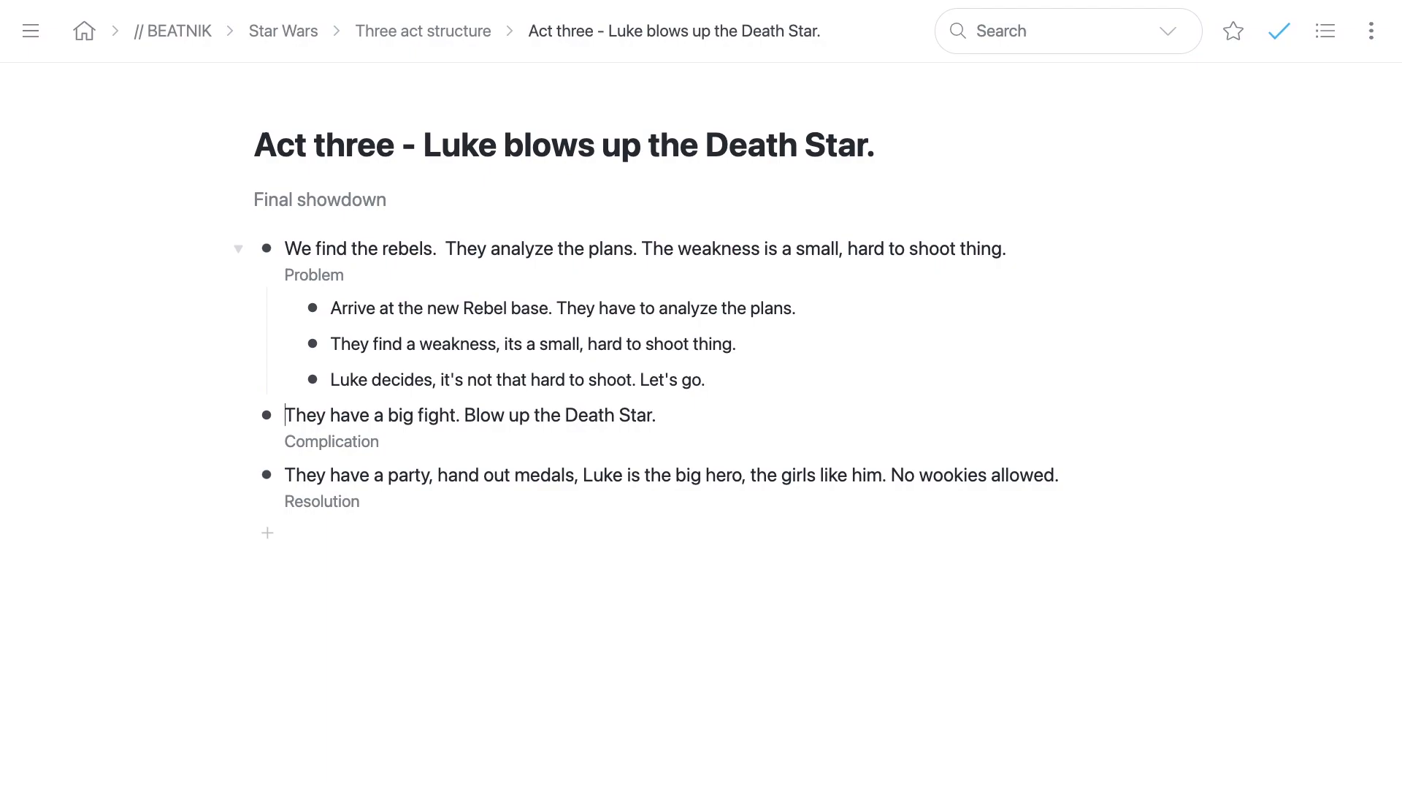
Step: Add the first Complication sub-bullet, "The Death Star has tracked them to the Rebel base and is ligning up a shot."
key("Return")
key("Tab")
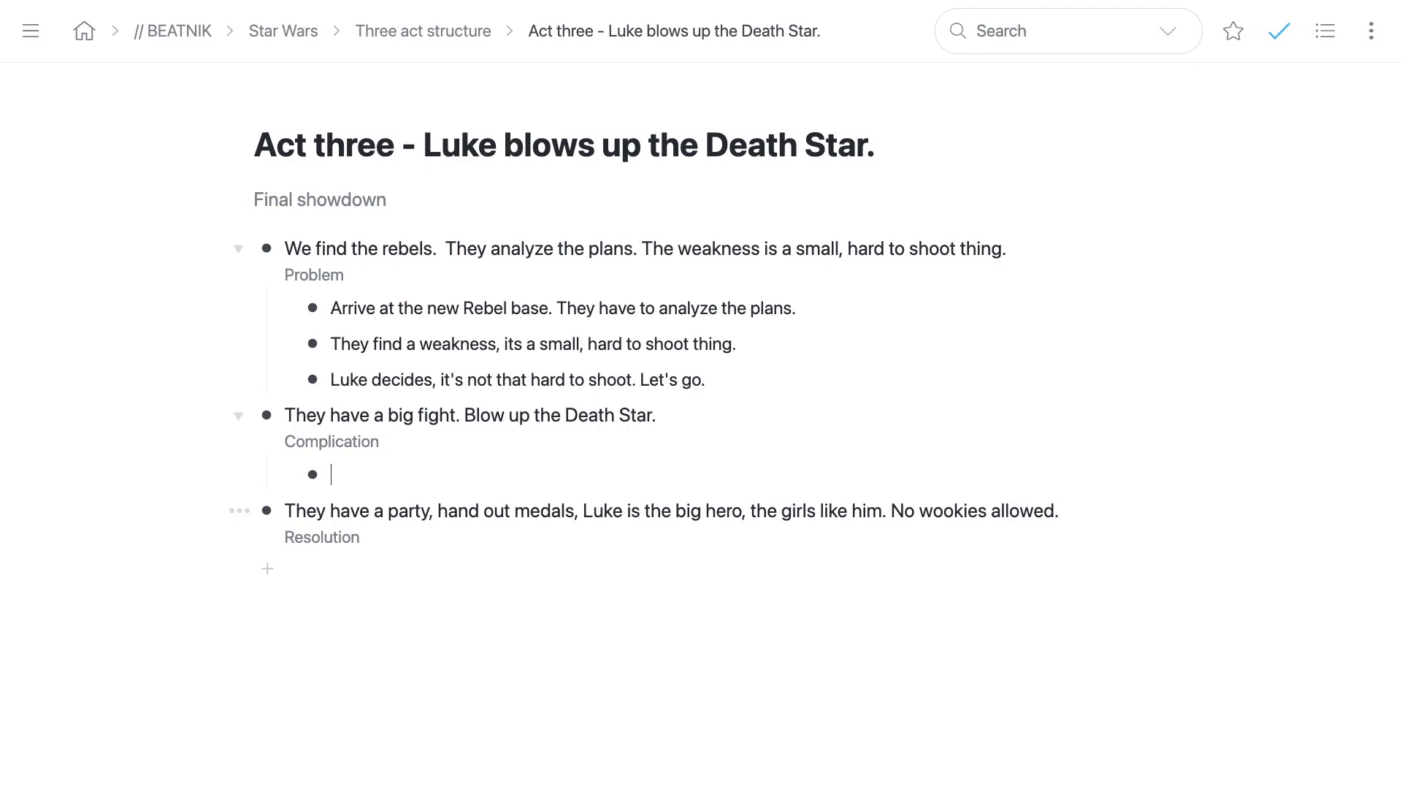
type("The Death Star has tracked them to the Rebel base and is li")
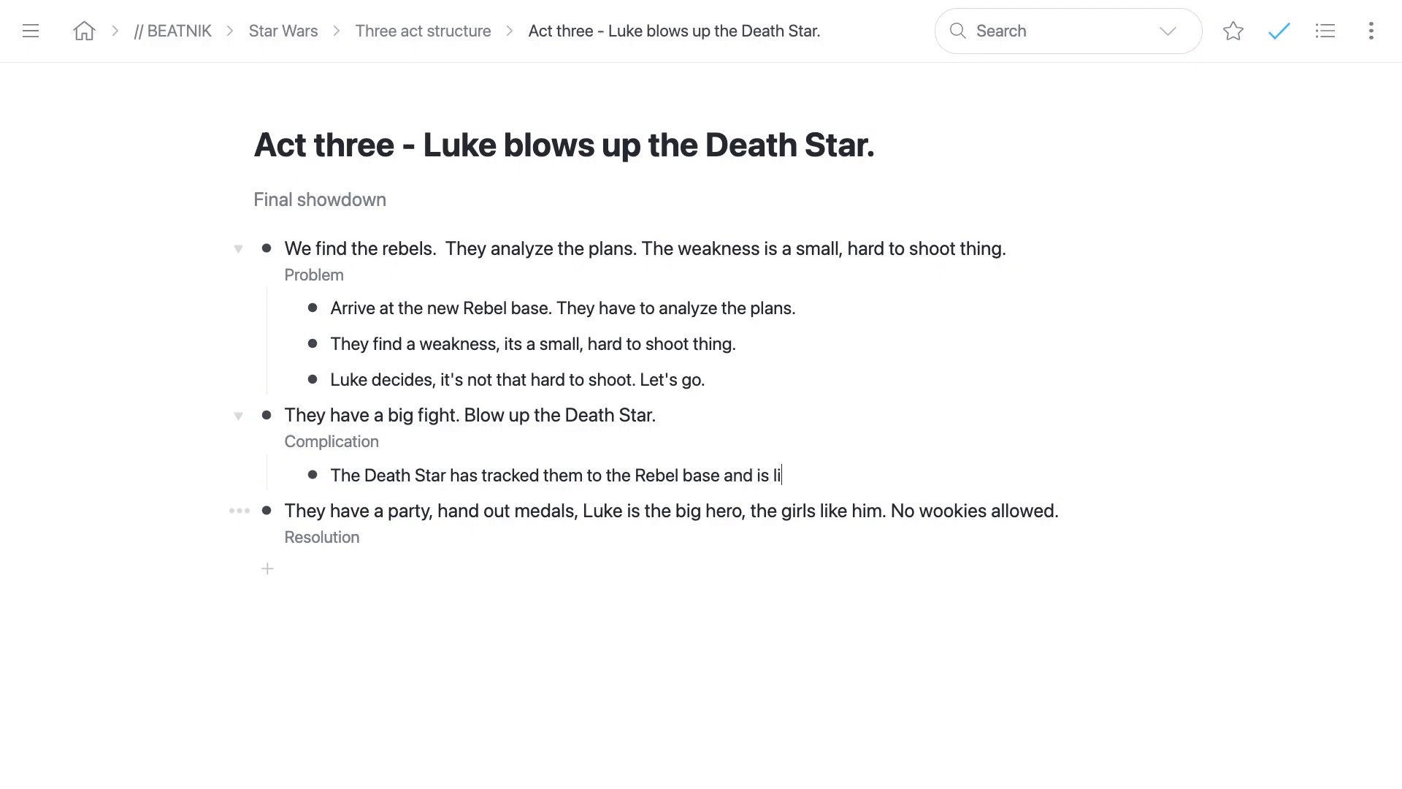
type("gning up a shot.")
Step: Add a second Complication sub-bullet, "Darth Vader is blowing up the rebels in his ship, ligning Luke up to kill him."
key("Return")
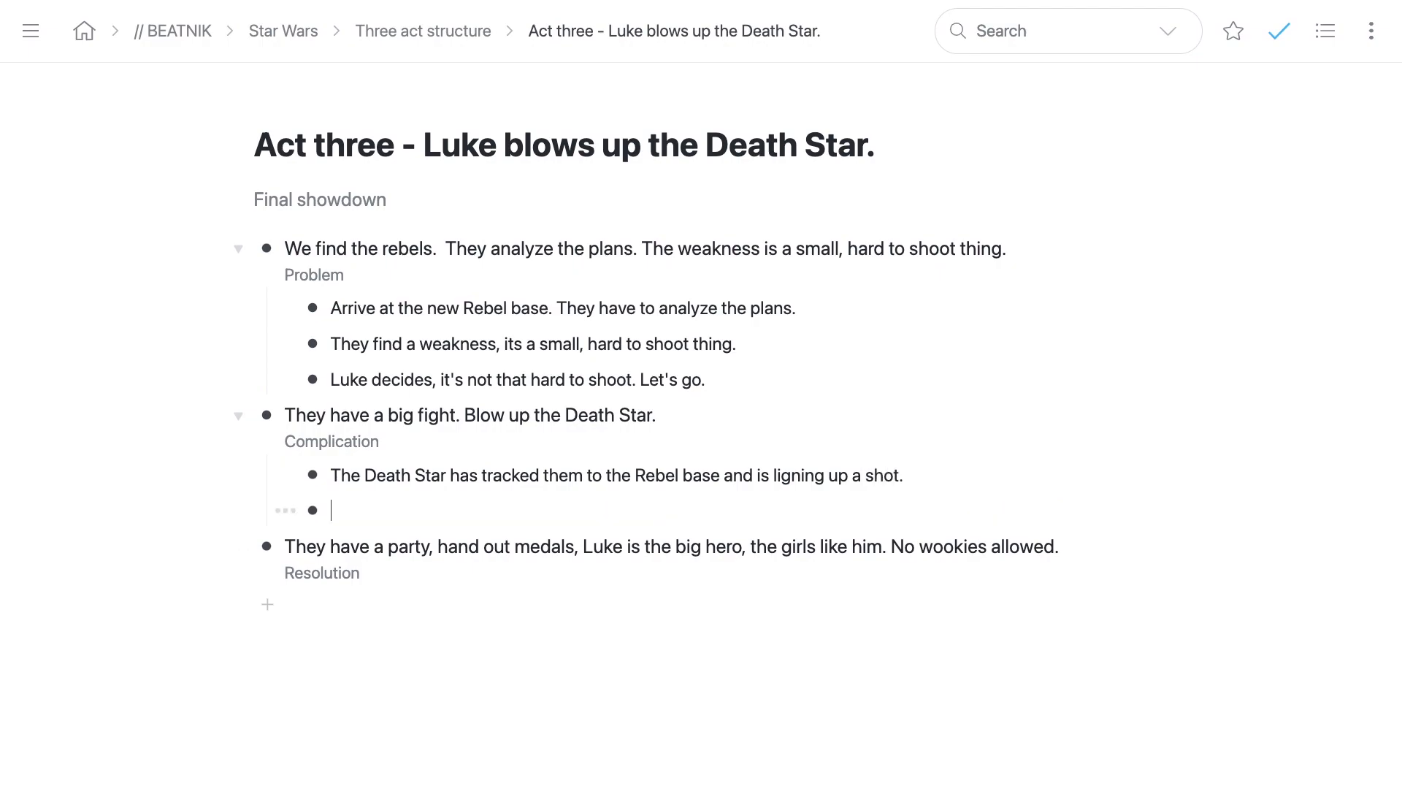
type("They blow")
key("shift+Home")
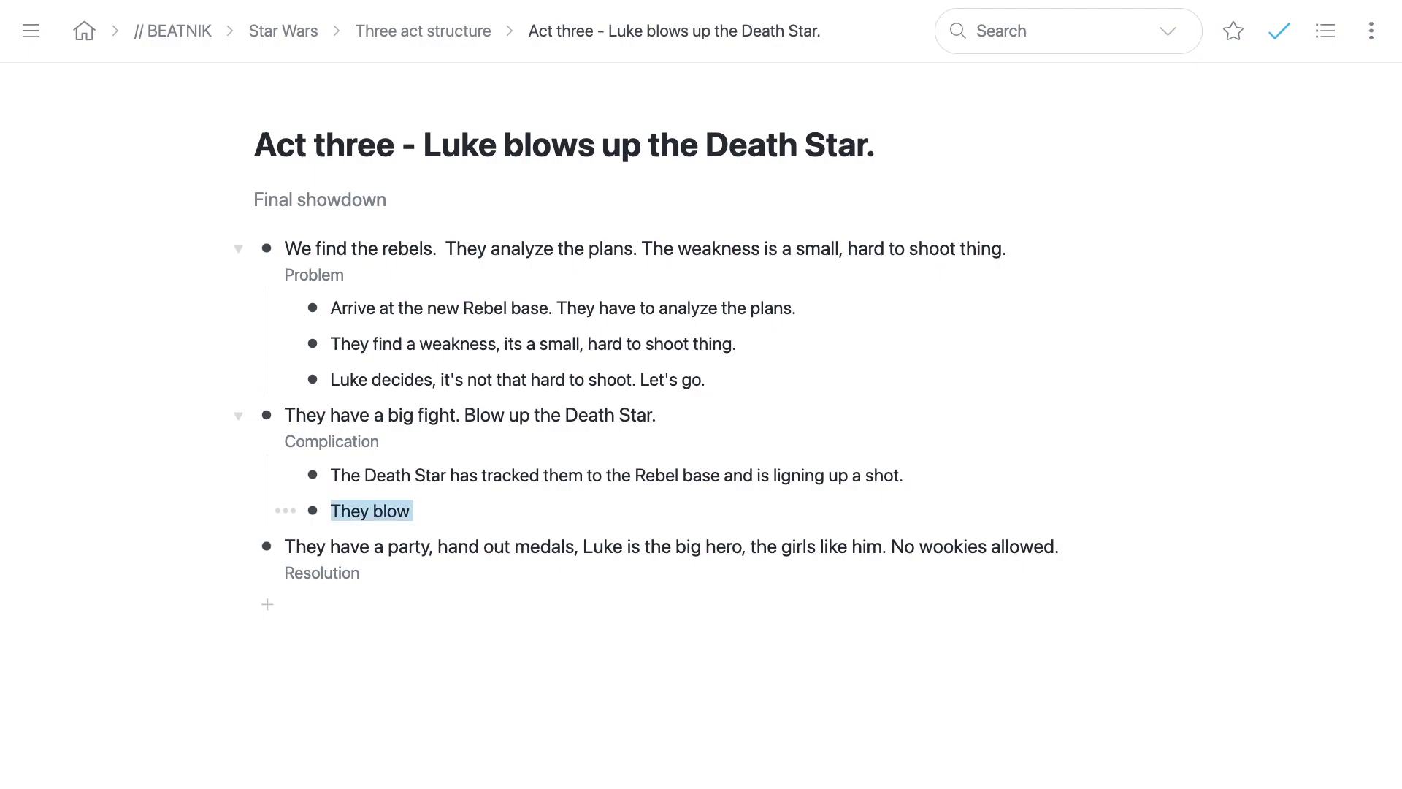
type("Dar")
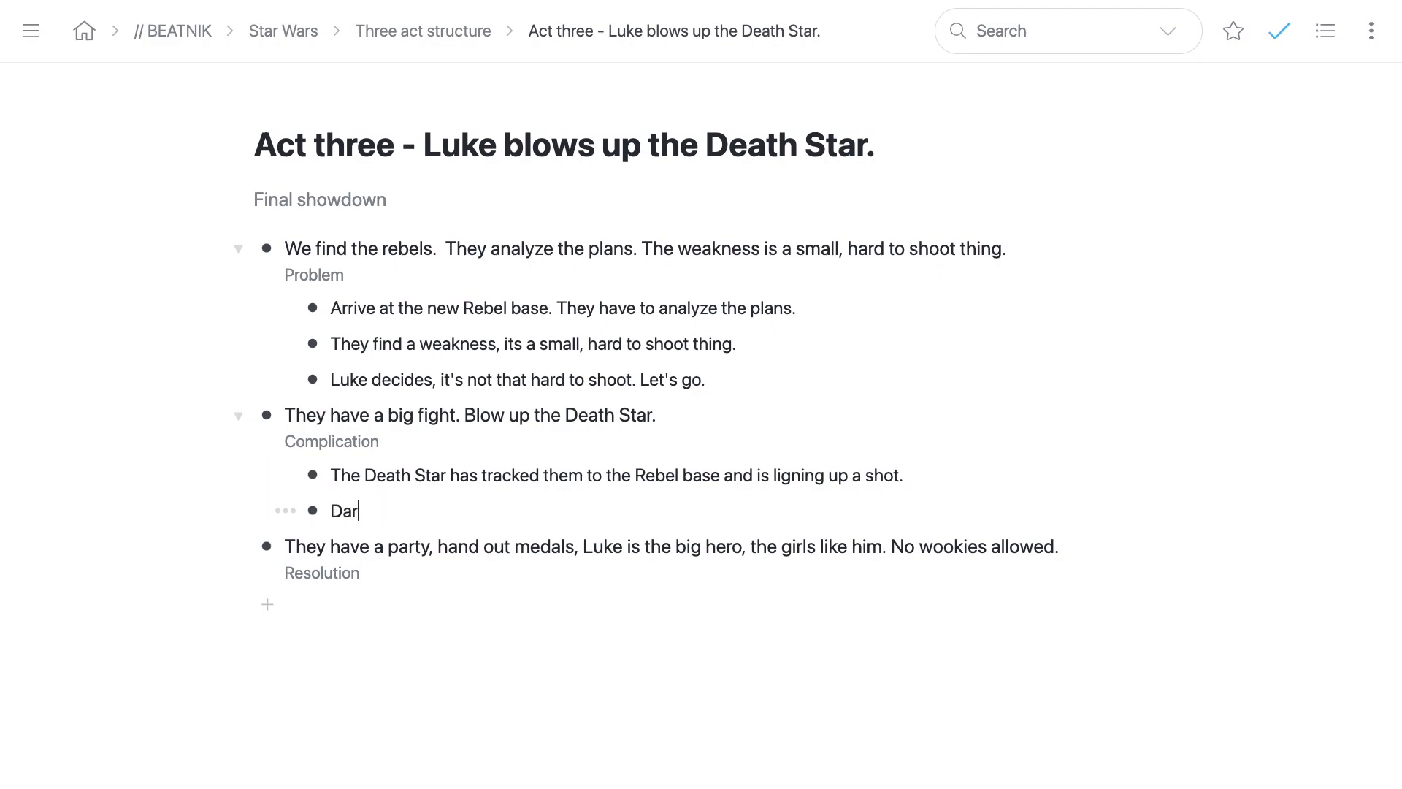
type("th Vader is blow")
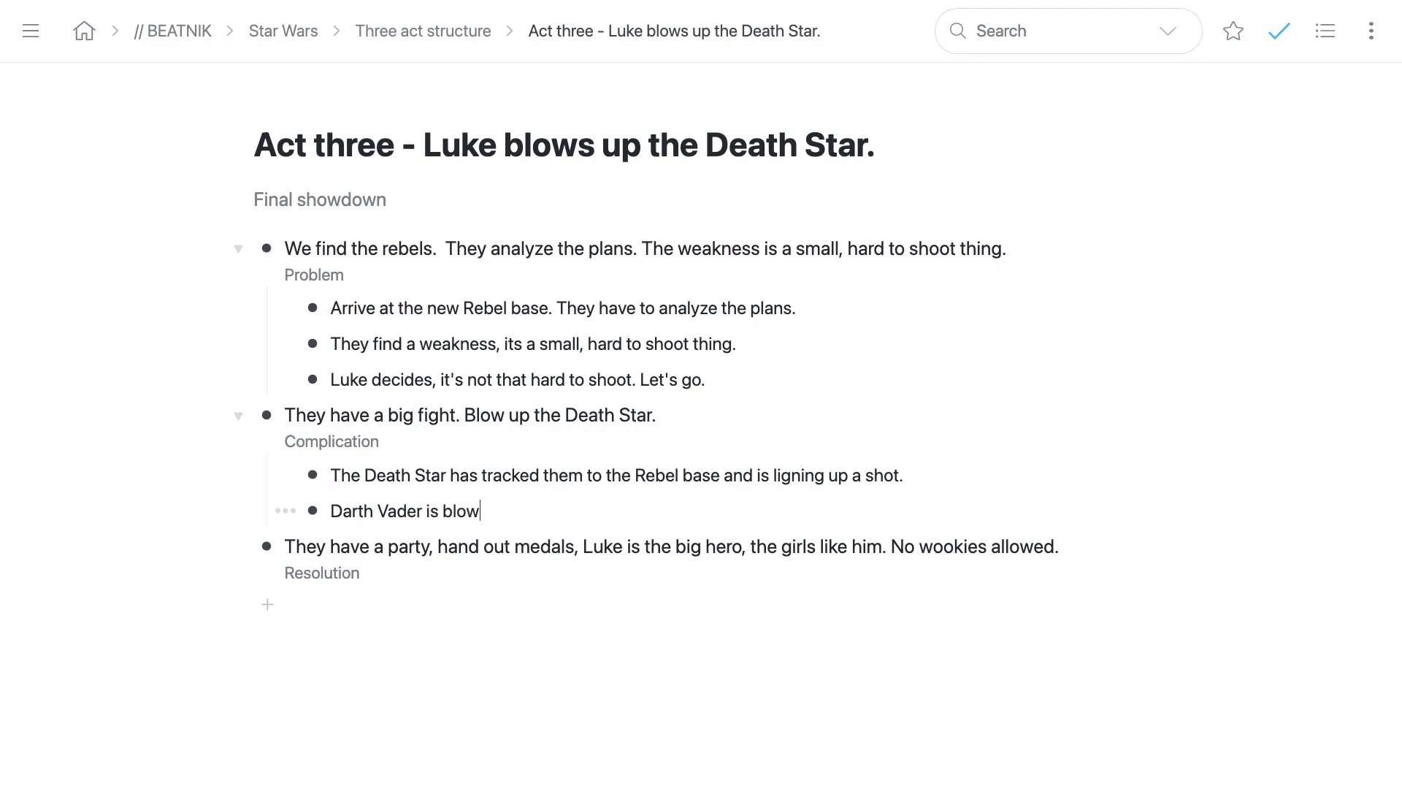
type("ing up the rebels in")
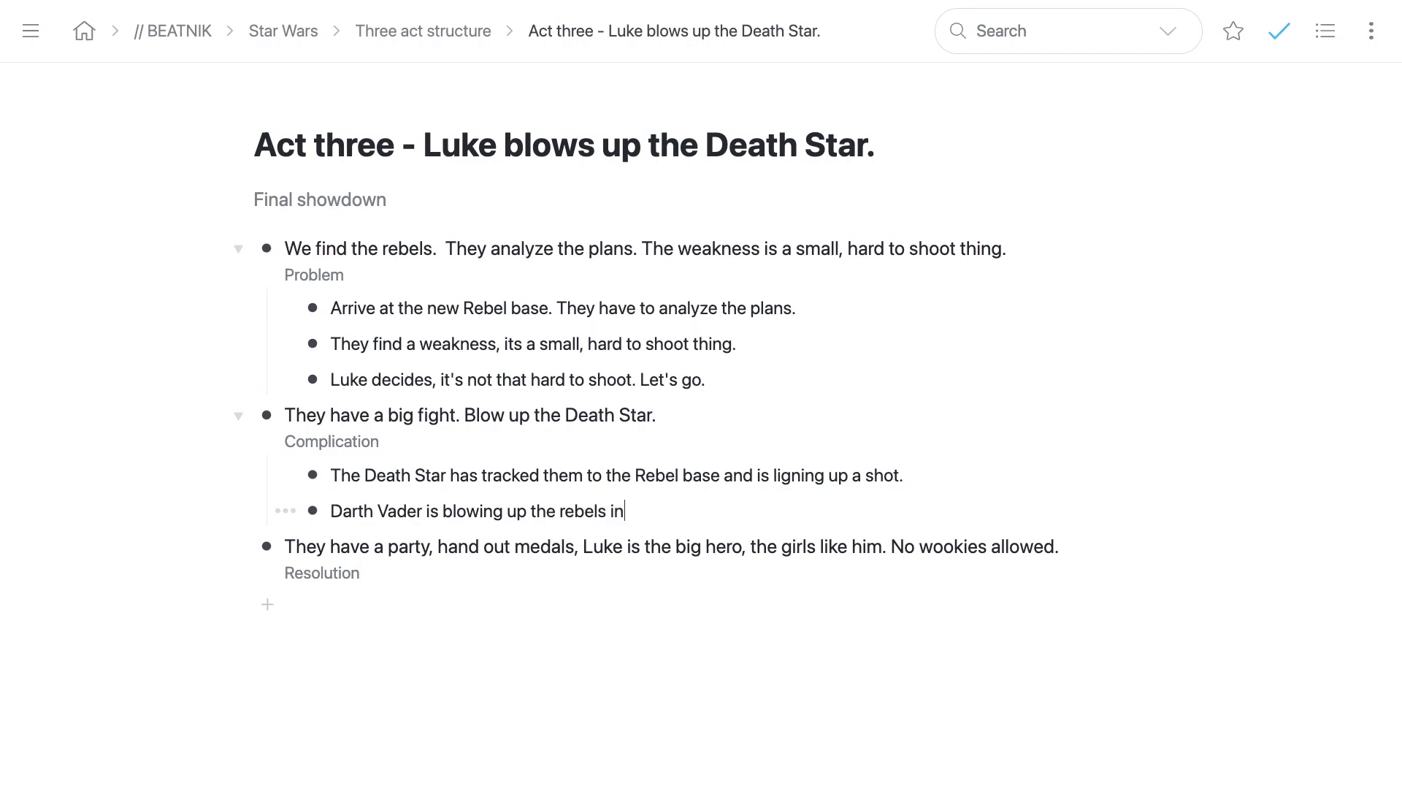
type(" his ship, ligning ")
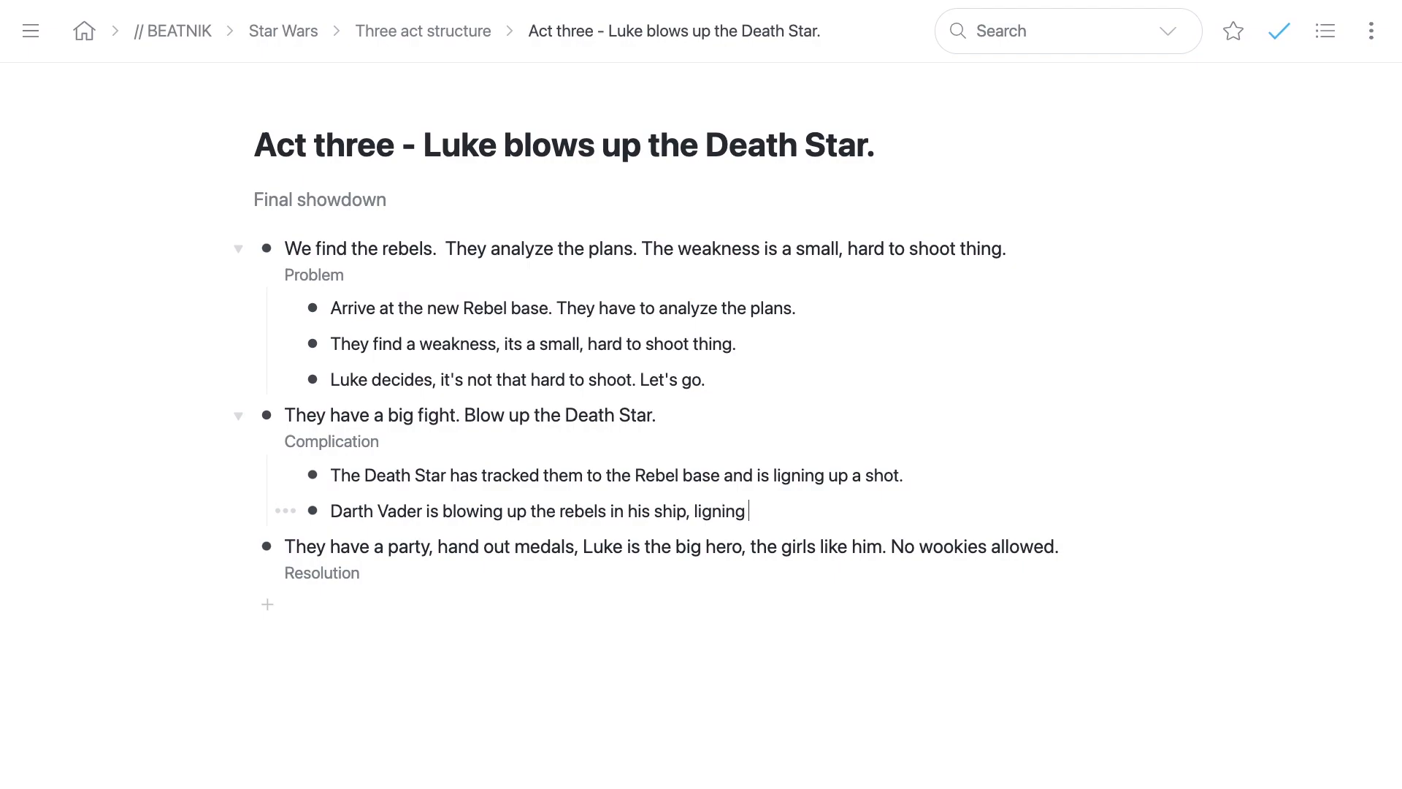
type("Luke up to kill him.")
Step: Add a third Complication sub-bullet, "Han Solo returns, shoots Vader. They blow up the Death Star."
key("Return")
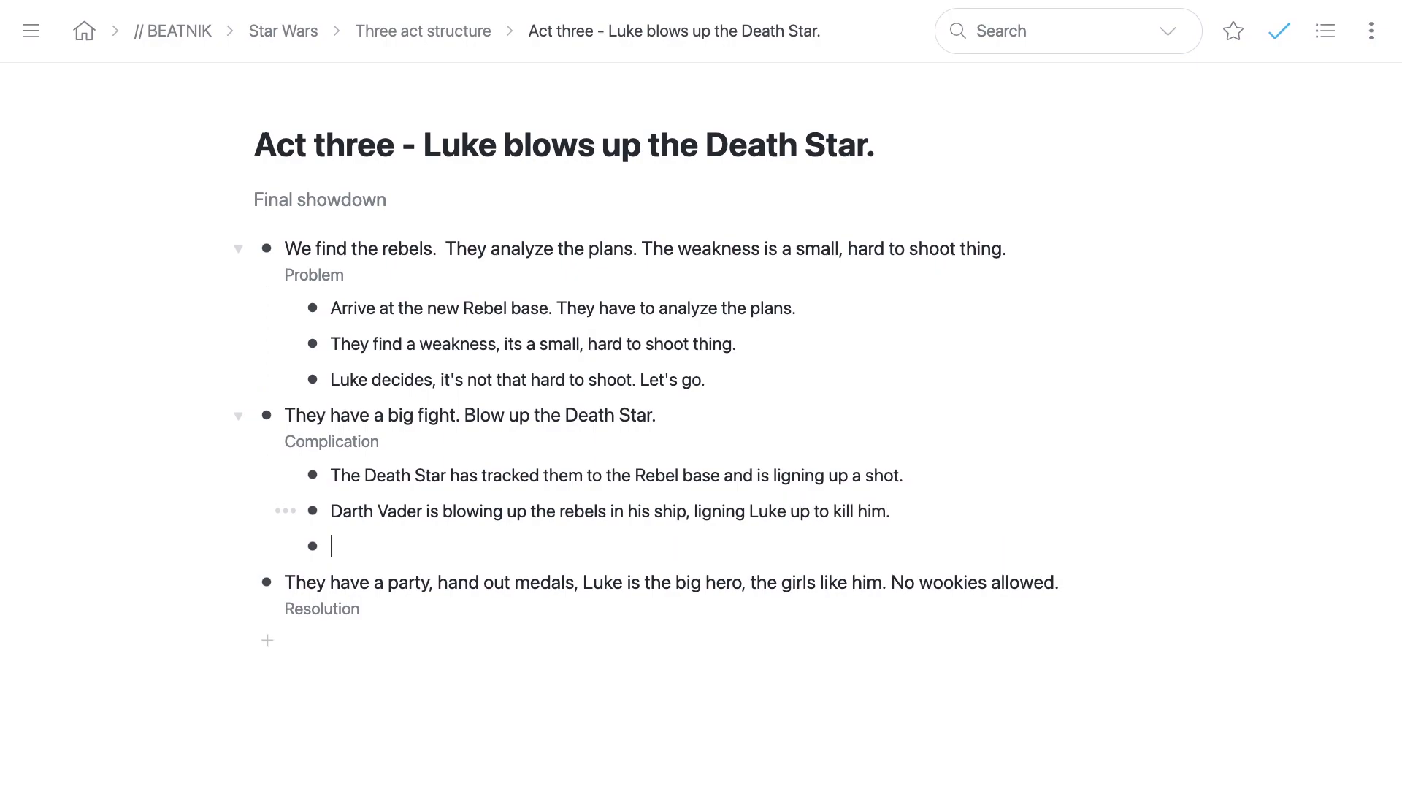
type("Han Solo returns, shoots Vader.  They blow yup")
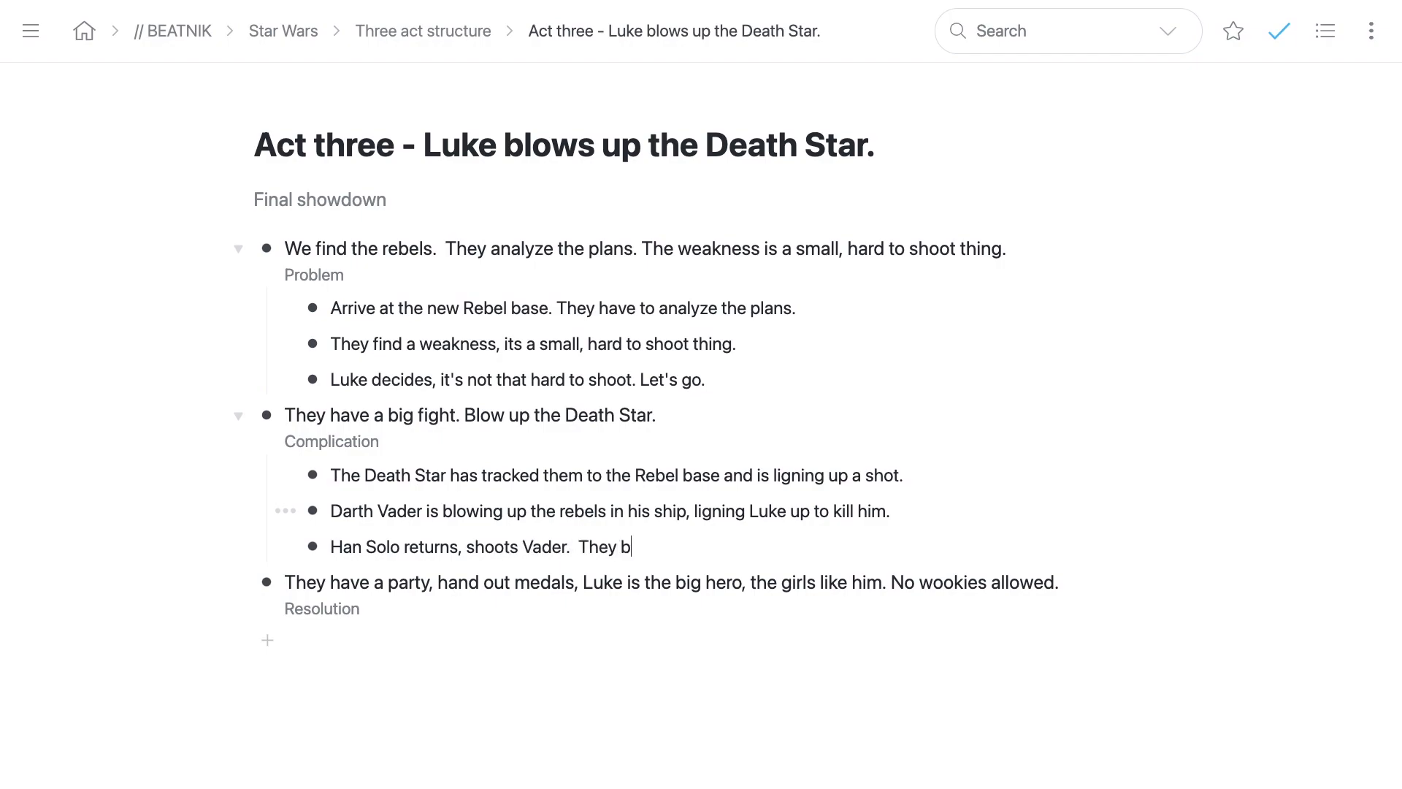
key("BackSpace")
key("BackSpace")
key("BackSpace")
type("up the Death")
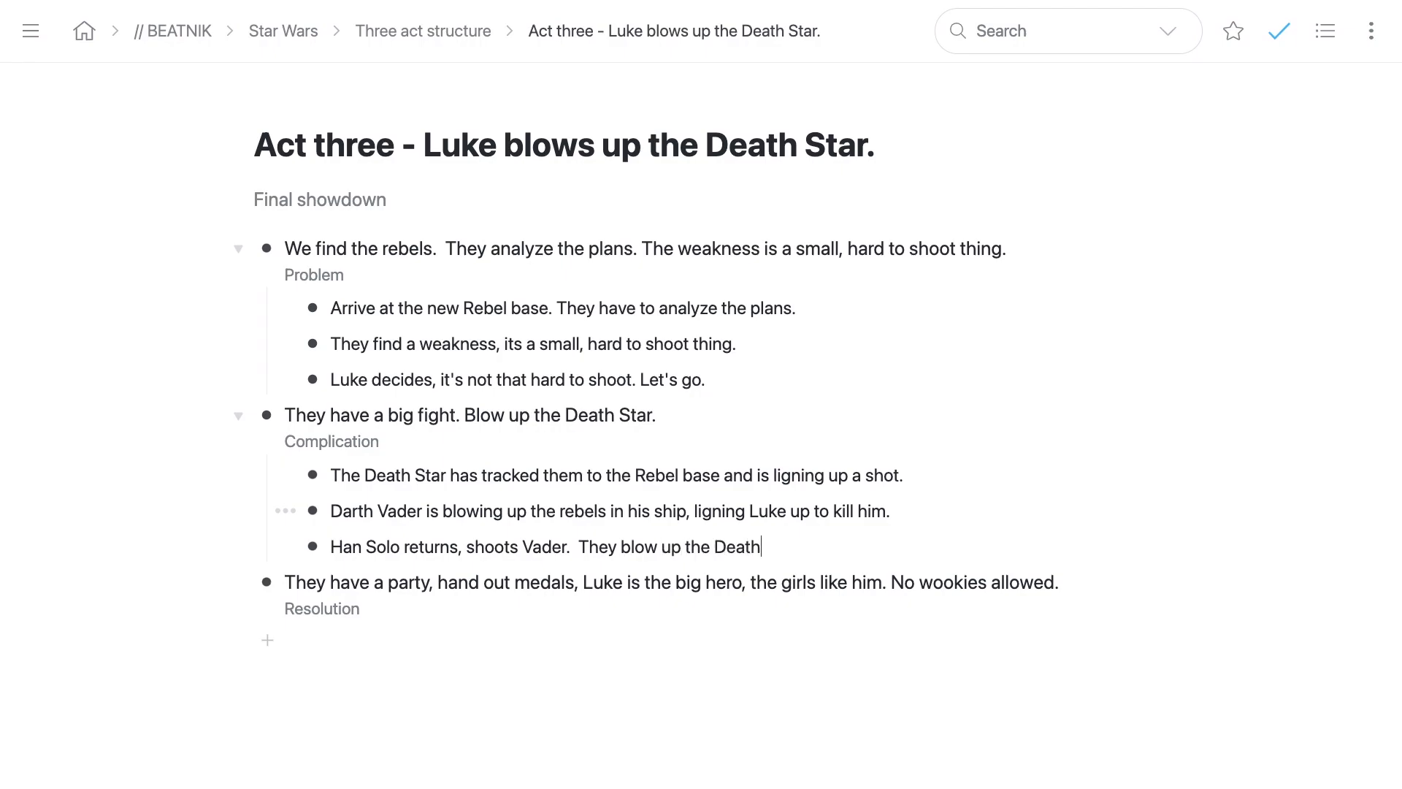
type(" Star.")
Step: Add the single sub-bullet "They have an awards party." under the Resolution beat
key("Return")
key("Tab")
type("They have an awards party.")
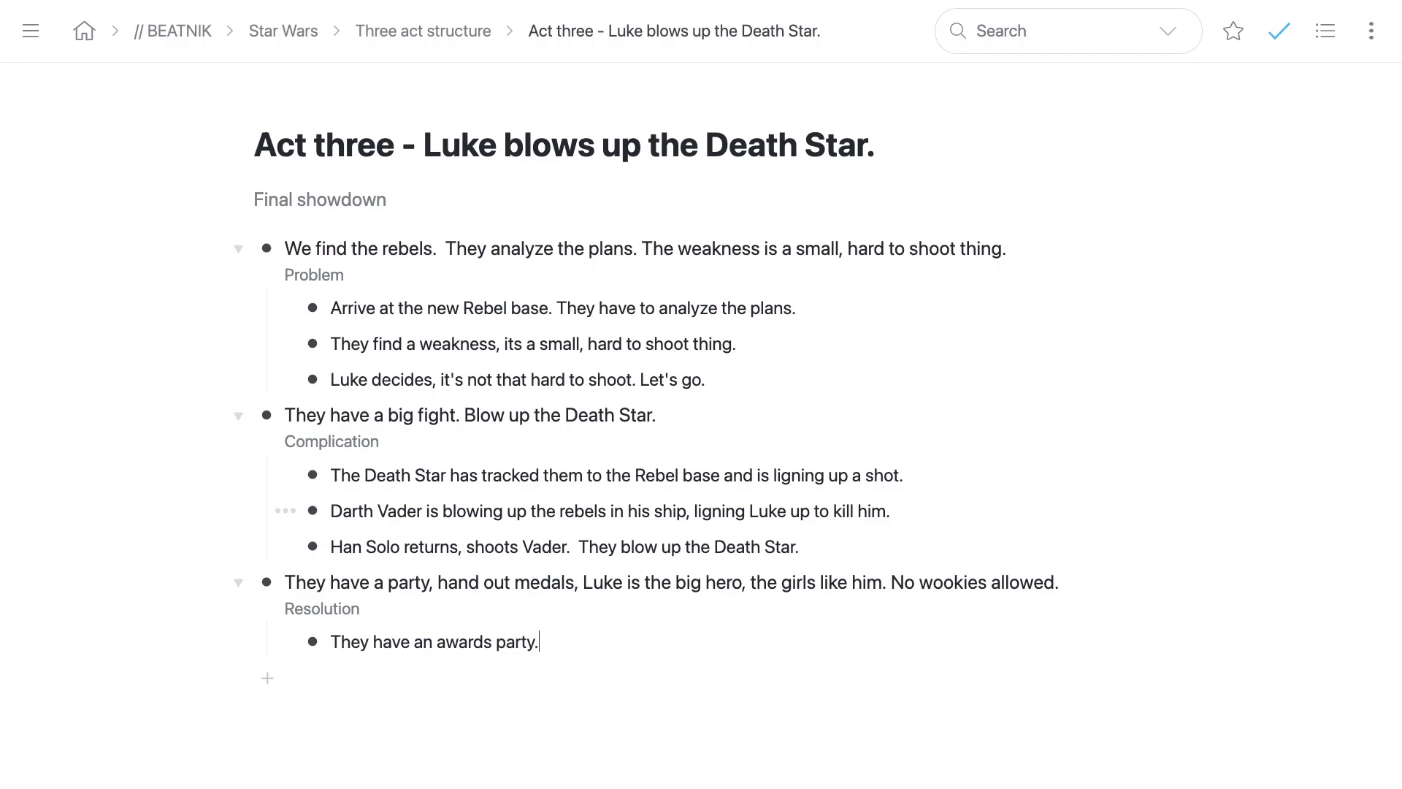
key("Return")
key("BackSpace")
Step: Return to the Three act structure overview and expand every act to review the complete outline
key("super+comma")
key("super+comma")
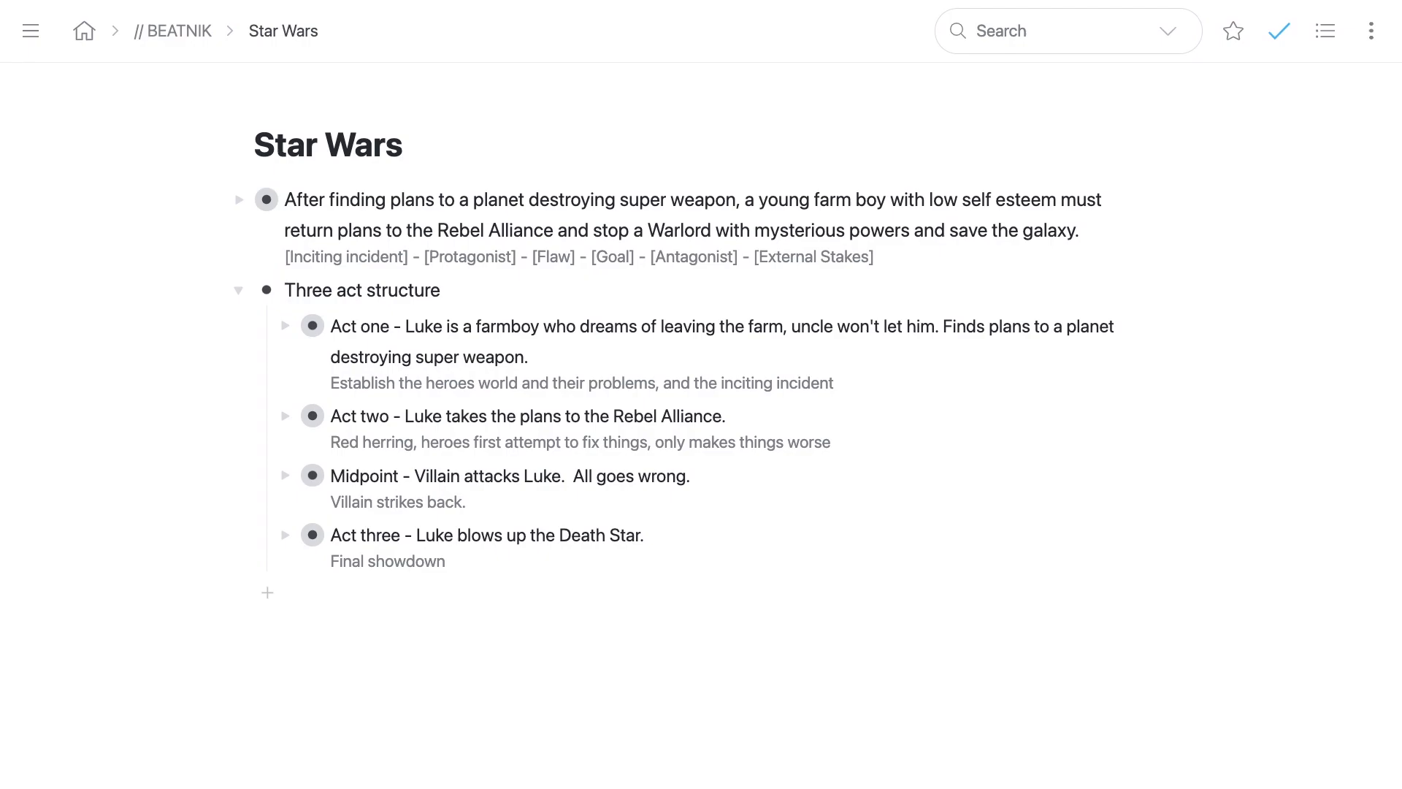
key("super+period")
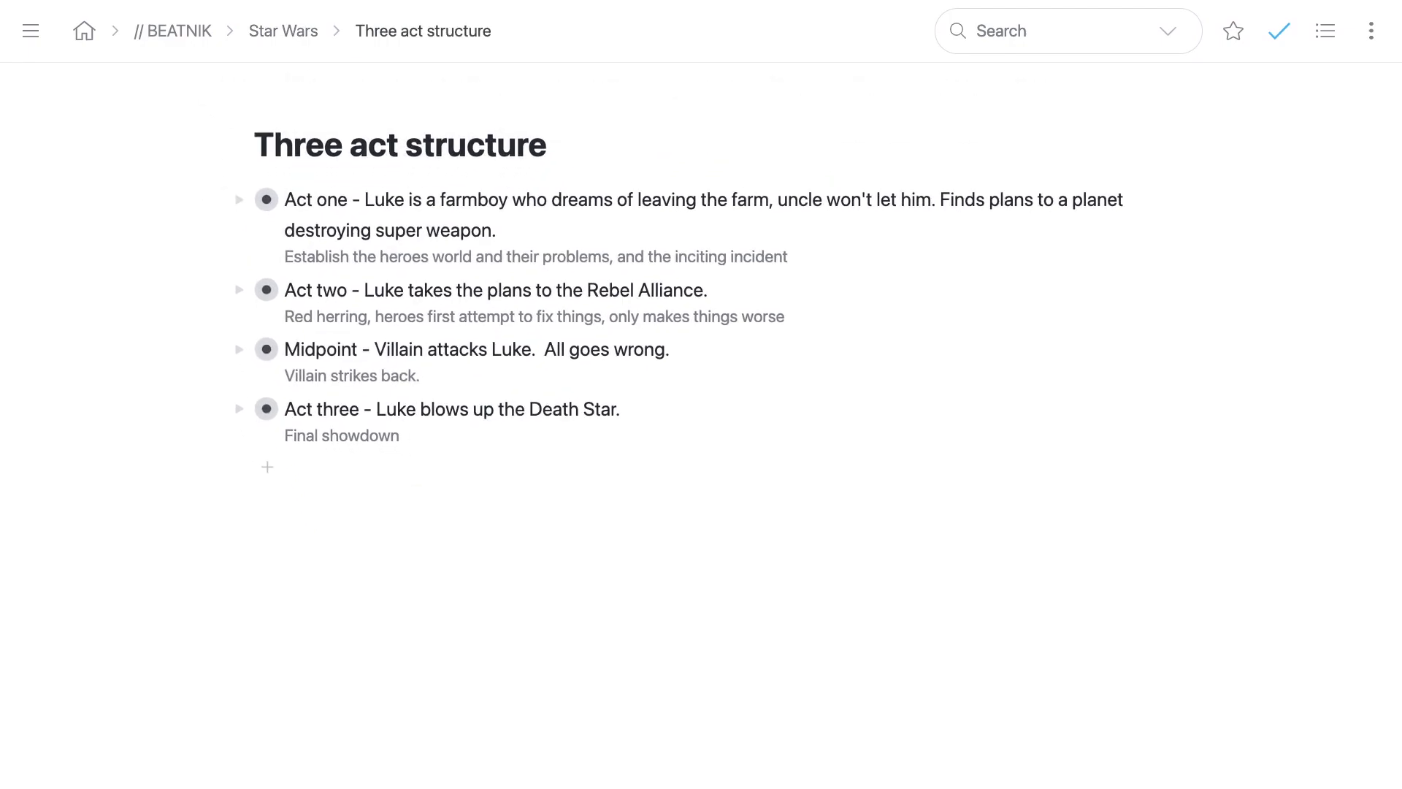
key("ctrl+space")
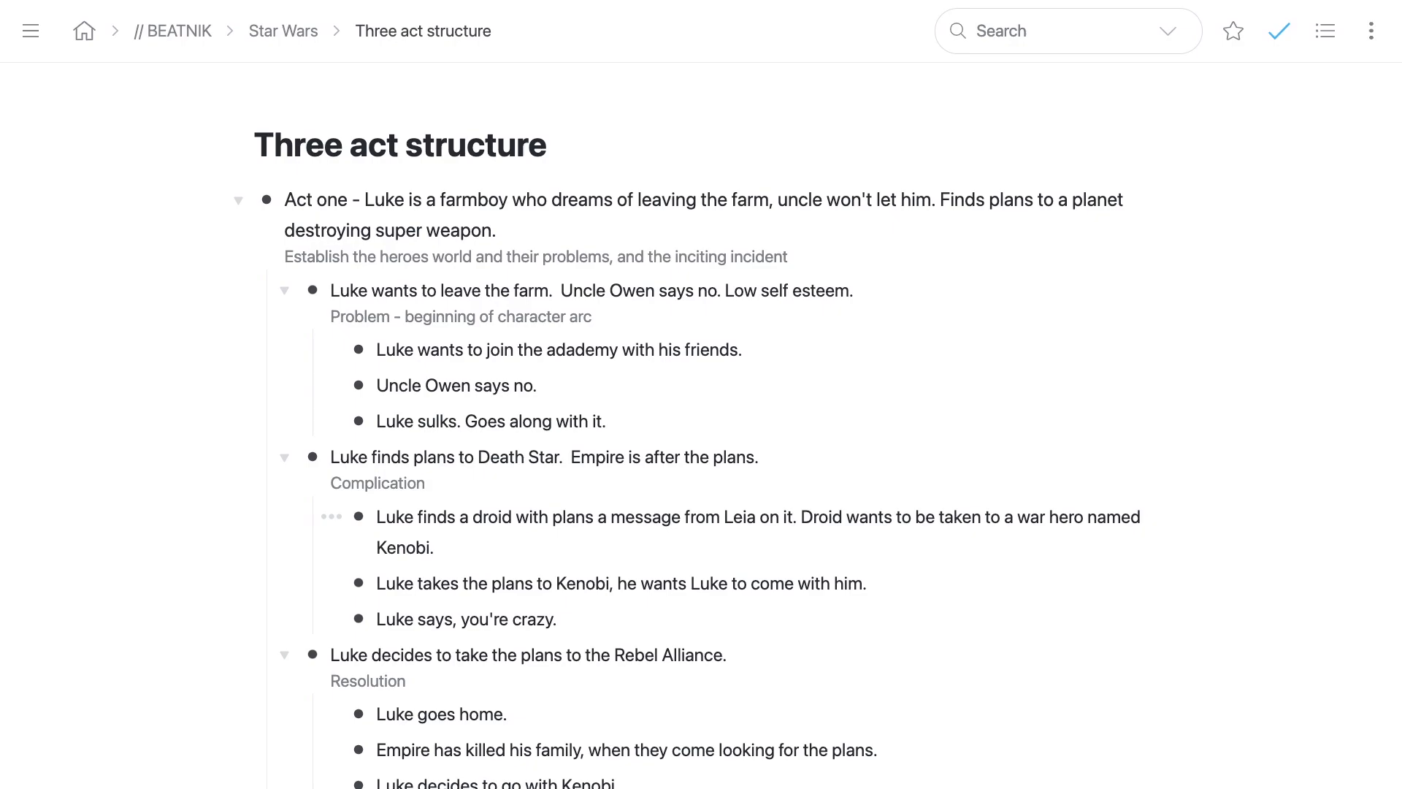
scroll(825, 505, "down", 20)
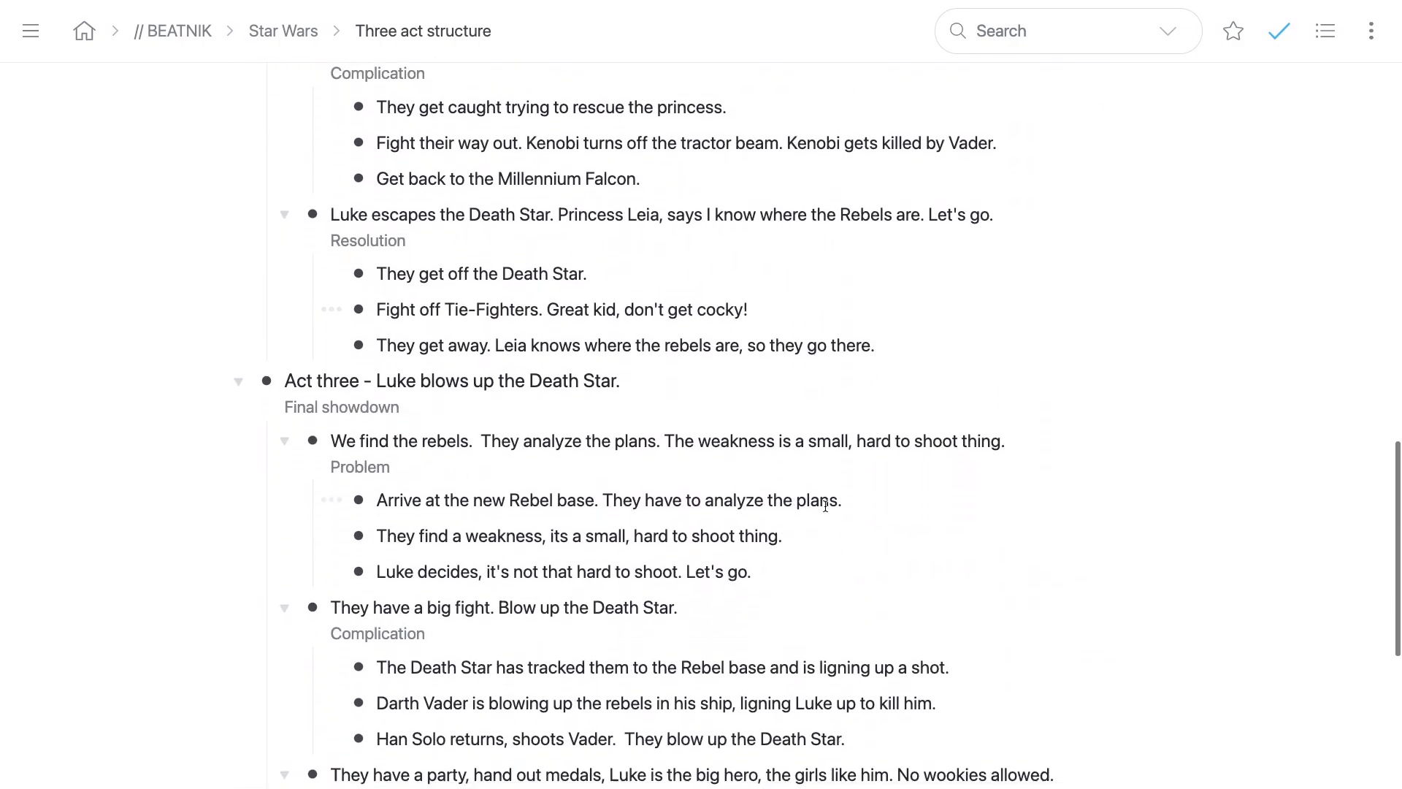
scroll(826, 506, "down", 5)
scroll(825, 505, "up", 20)
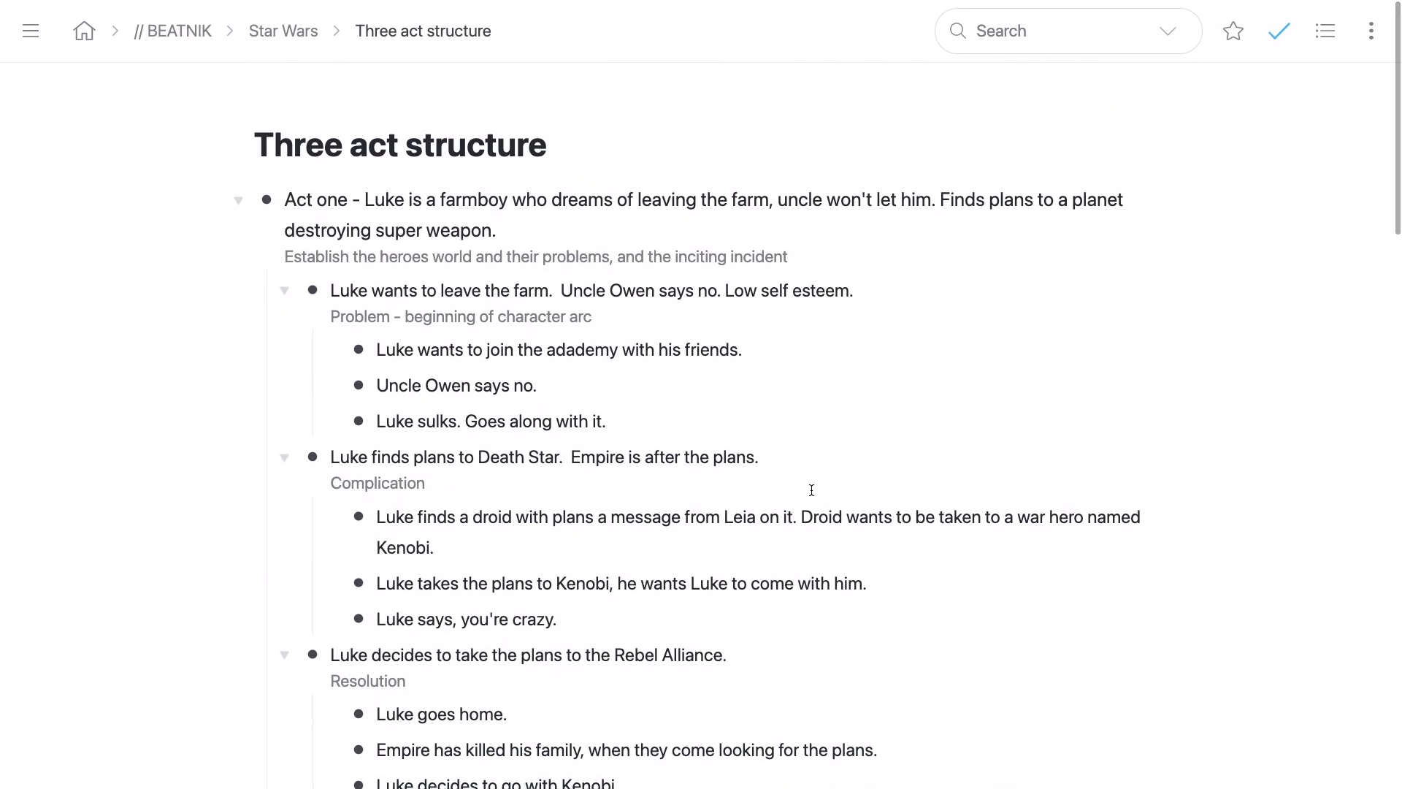
Step: Go up to the Star Wars page, collapse Three act structure and add a new bullet "Beat sheet" below it
key("ctrl+bracketleft")
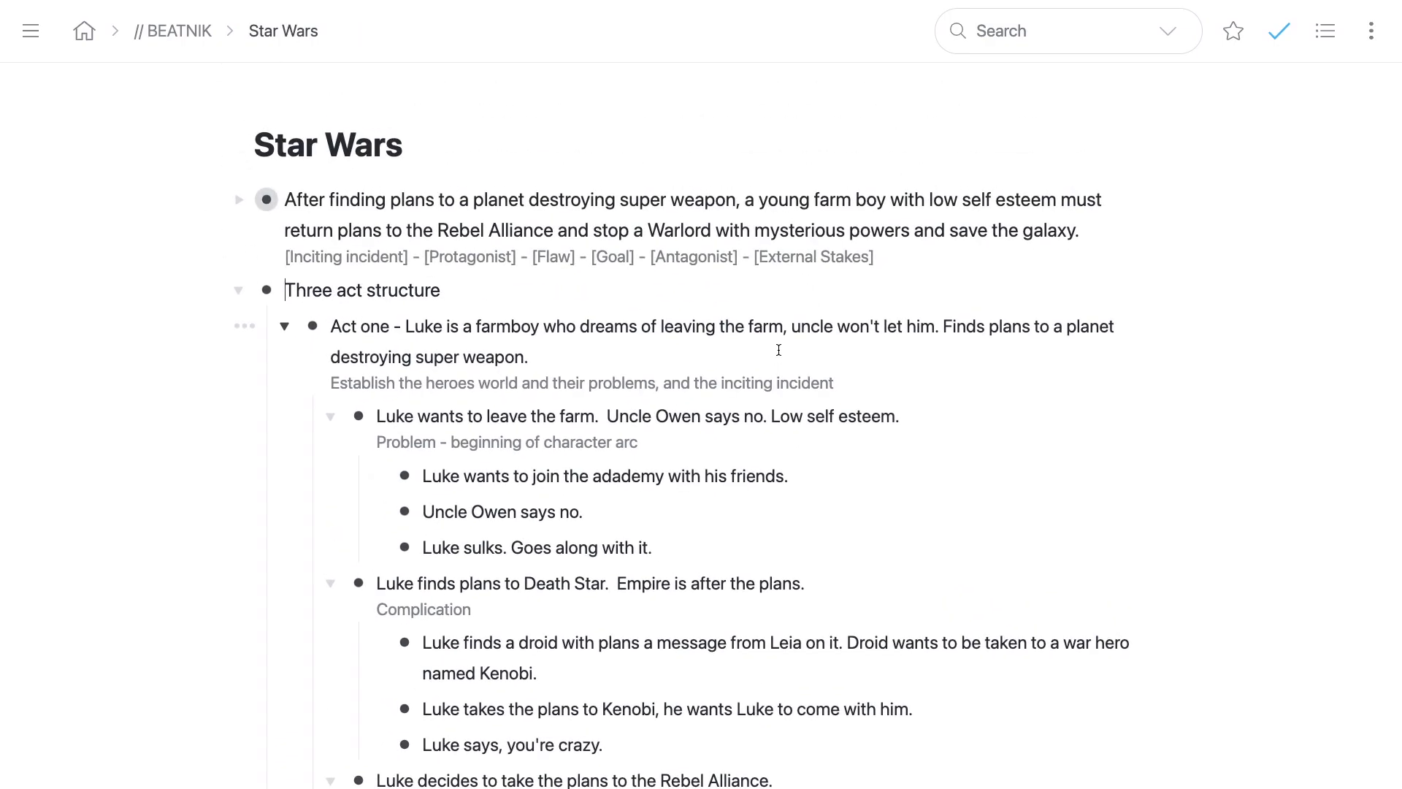
left_click(235, 291)
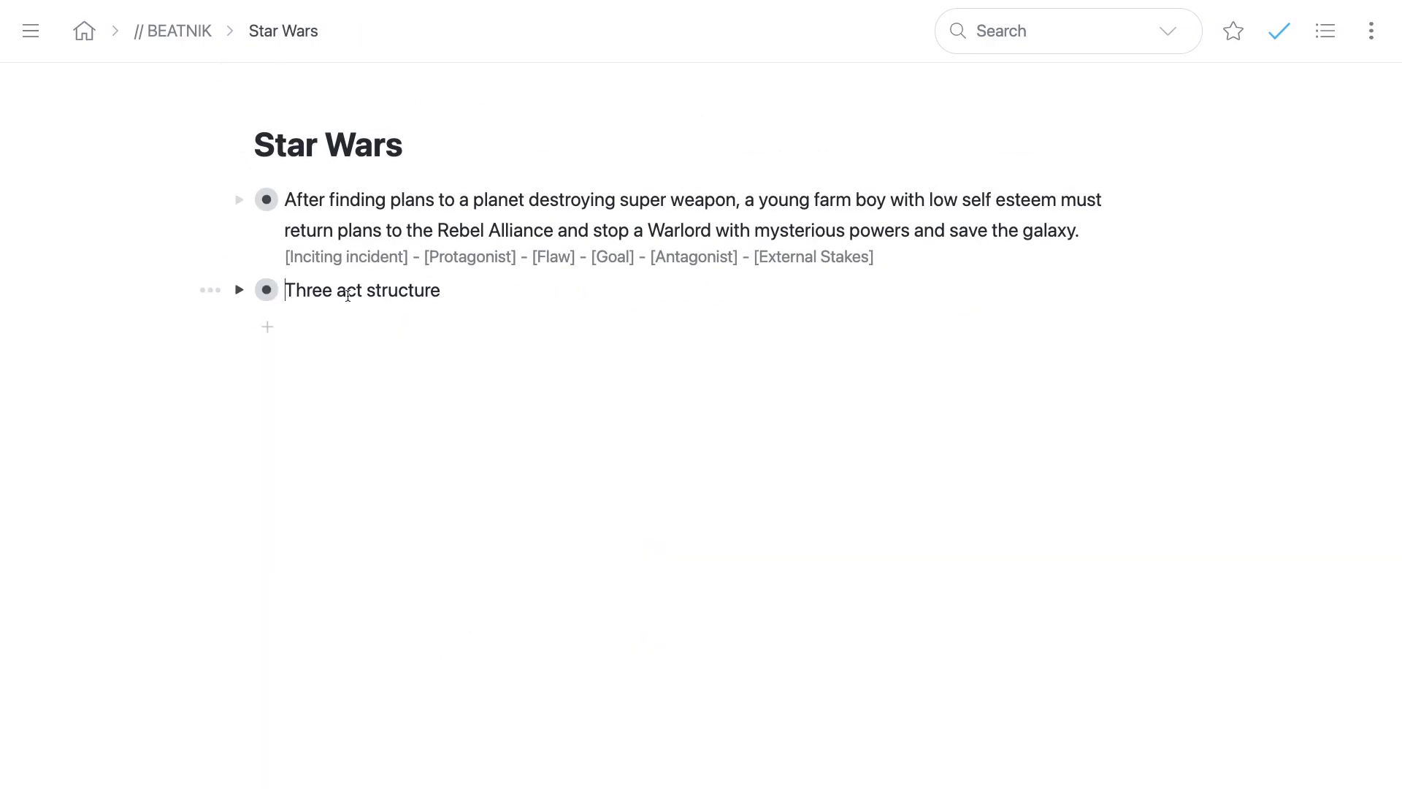
left_click(525, 396)
key("BackSpace")
key("Return")
type("Beat sheet")
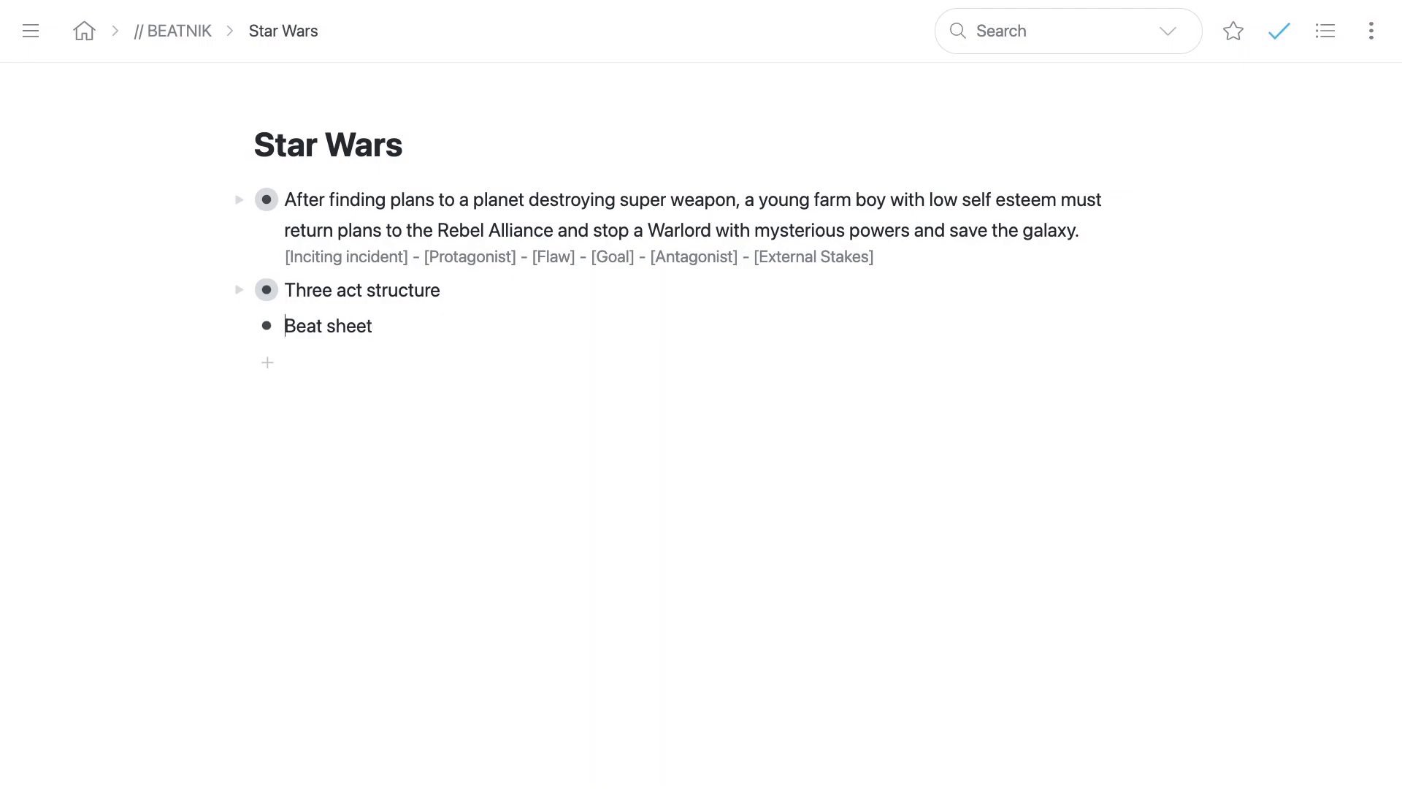
Step: Add the sub-bullets "Act one", "Act two", "Midpoint" and "Act three" under Beat sheet
key("Return")
key("Tab")
type("Act one")
key("Return")
type("aA")
key("BackSpace")
key("BackSpace")
type("Act two")
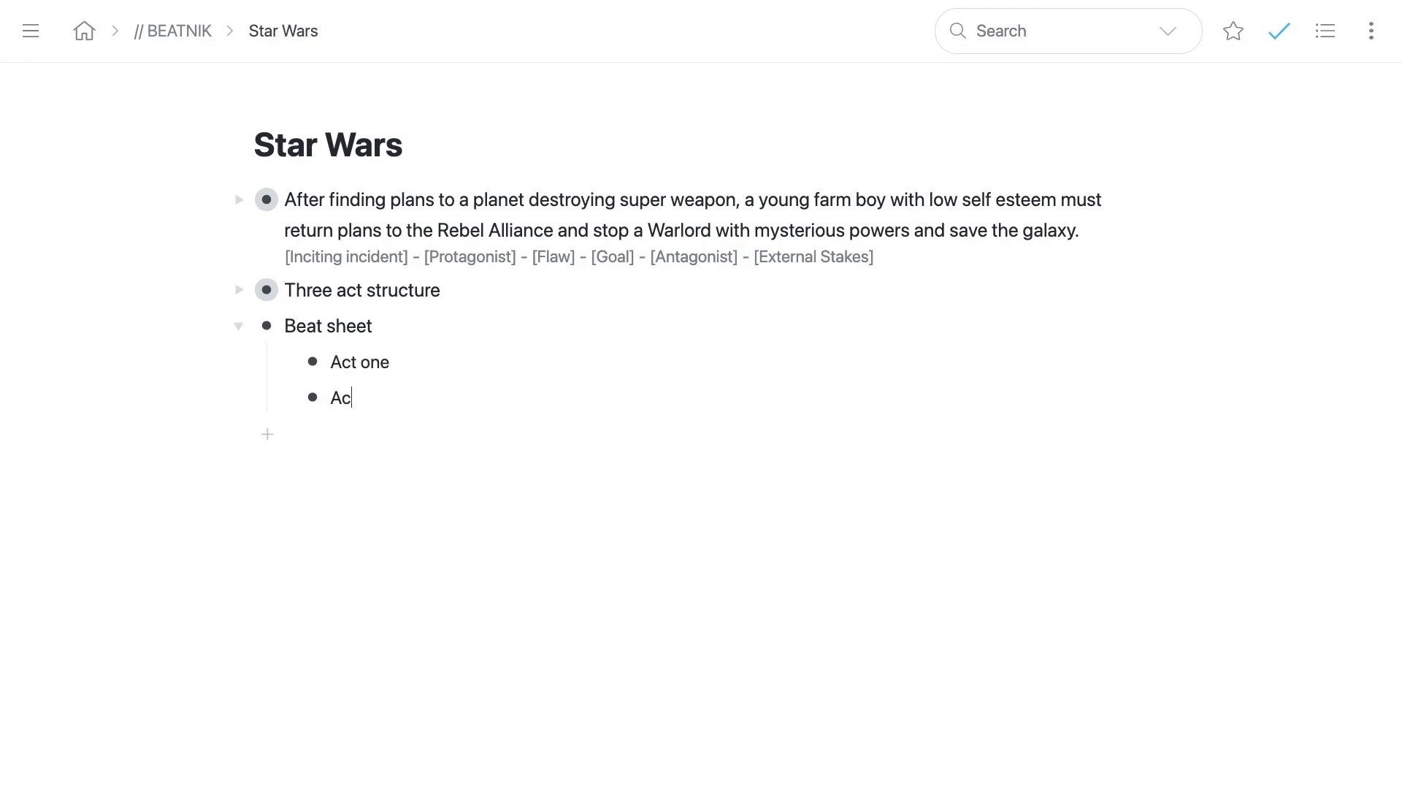
key("Return")
type("Midpoint")
key("Return")
type("Act three")
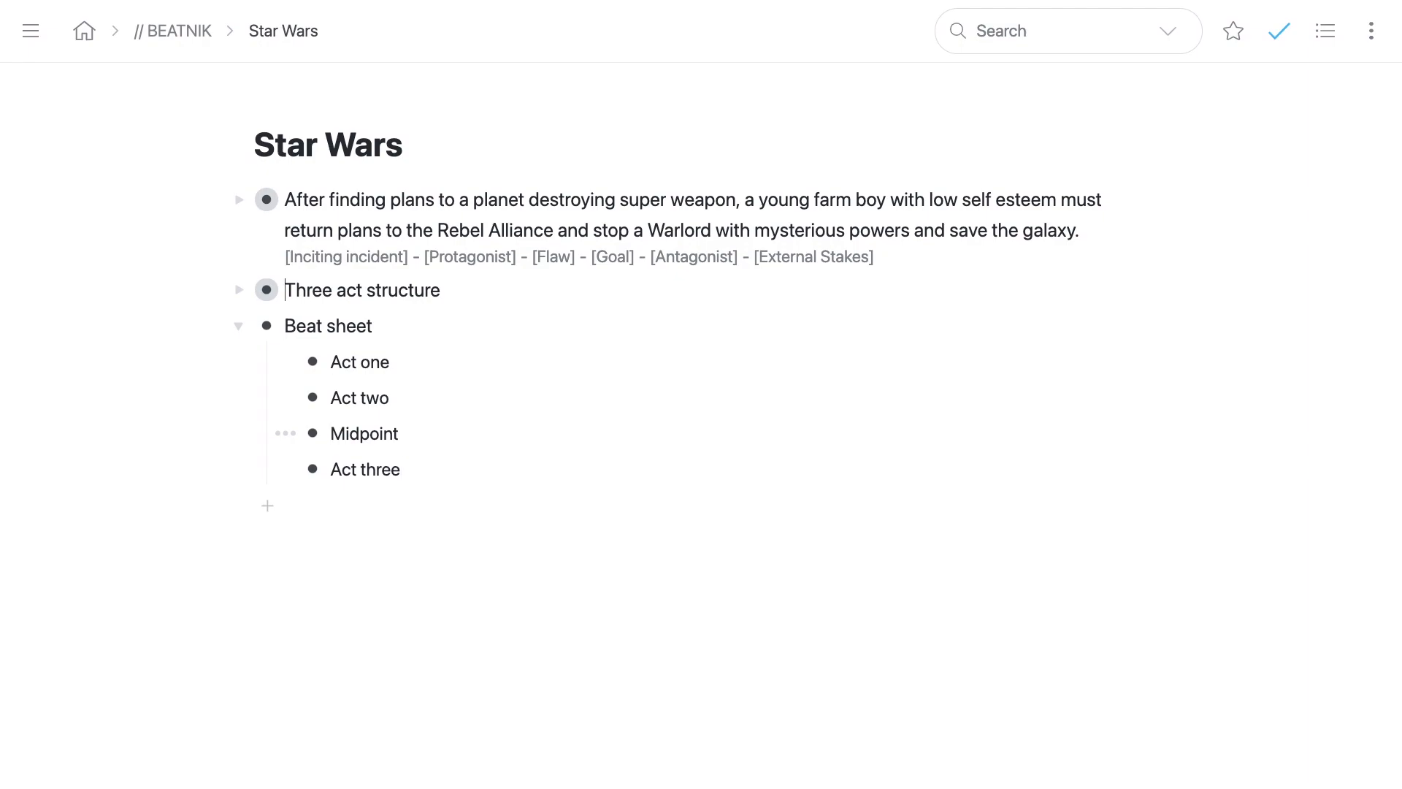
Step: Show Three act structure on the Star Wars page with only its four act headings, each act's contents collapsed
key("ctrl+space")
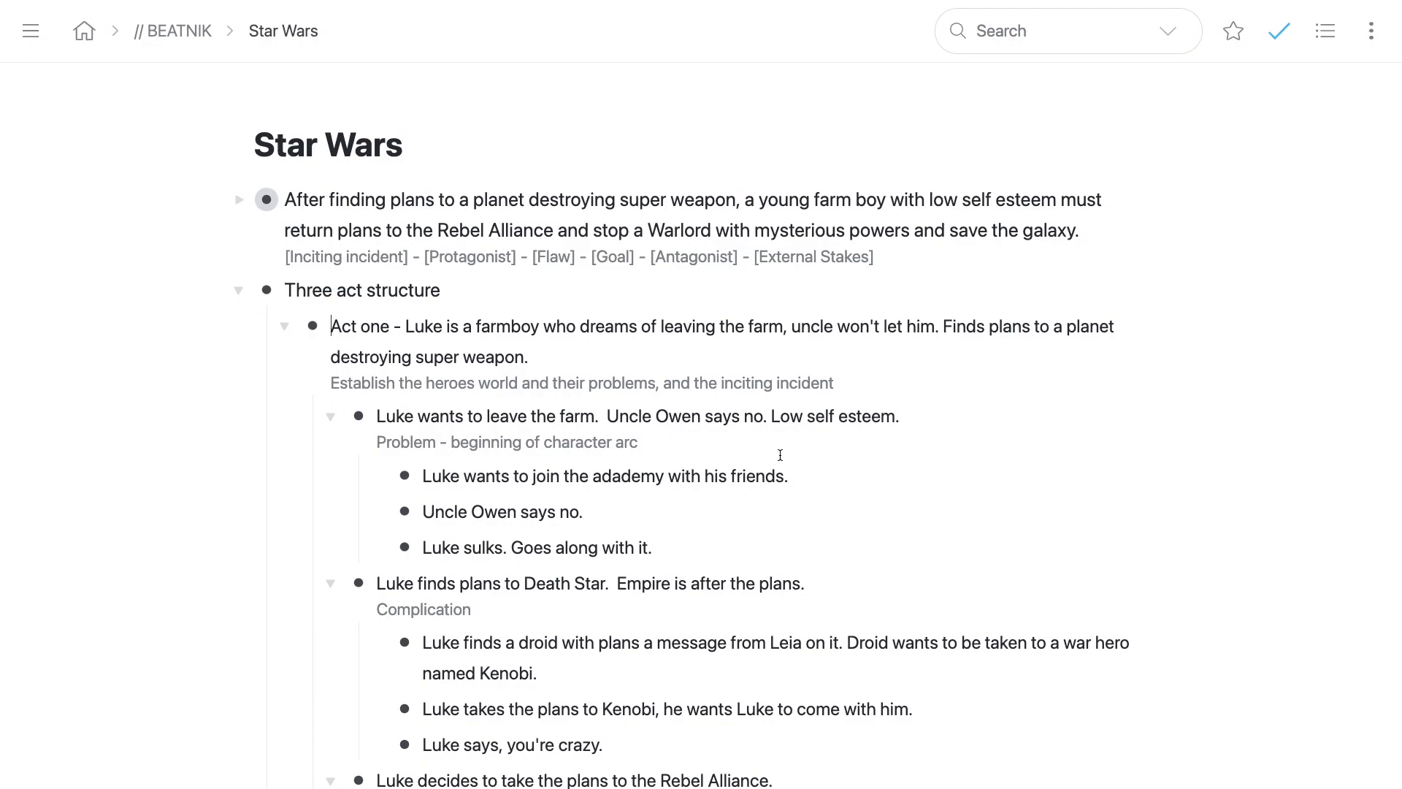
scroll(718, 400, "down", 3)
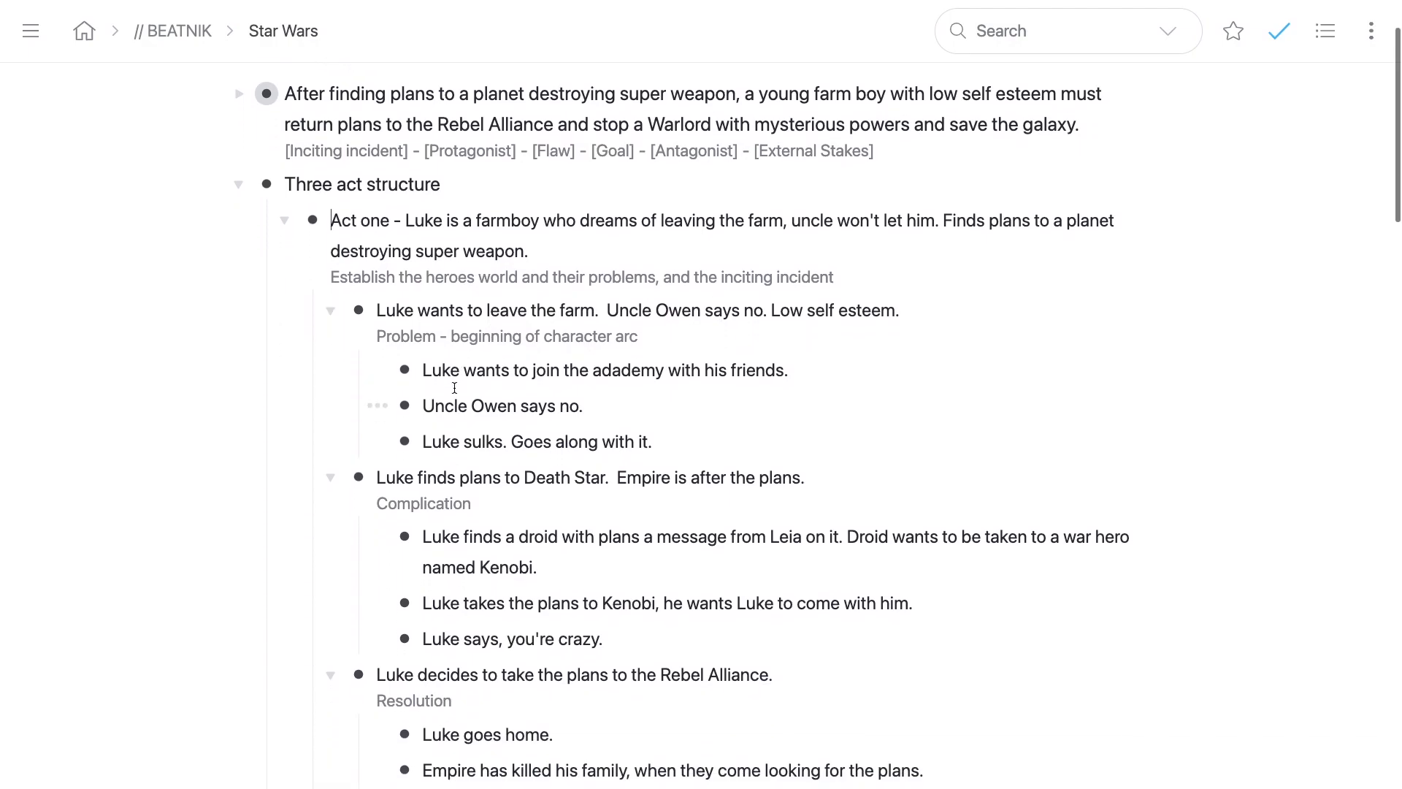
left_click(309, 189)
key("ctrl+space")
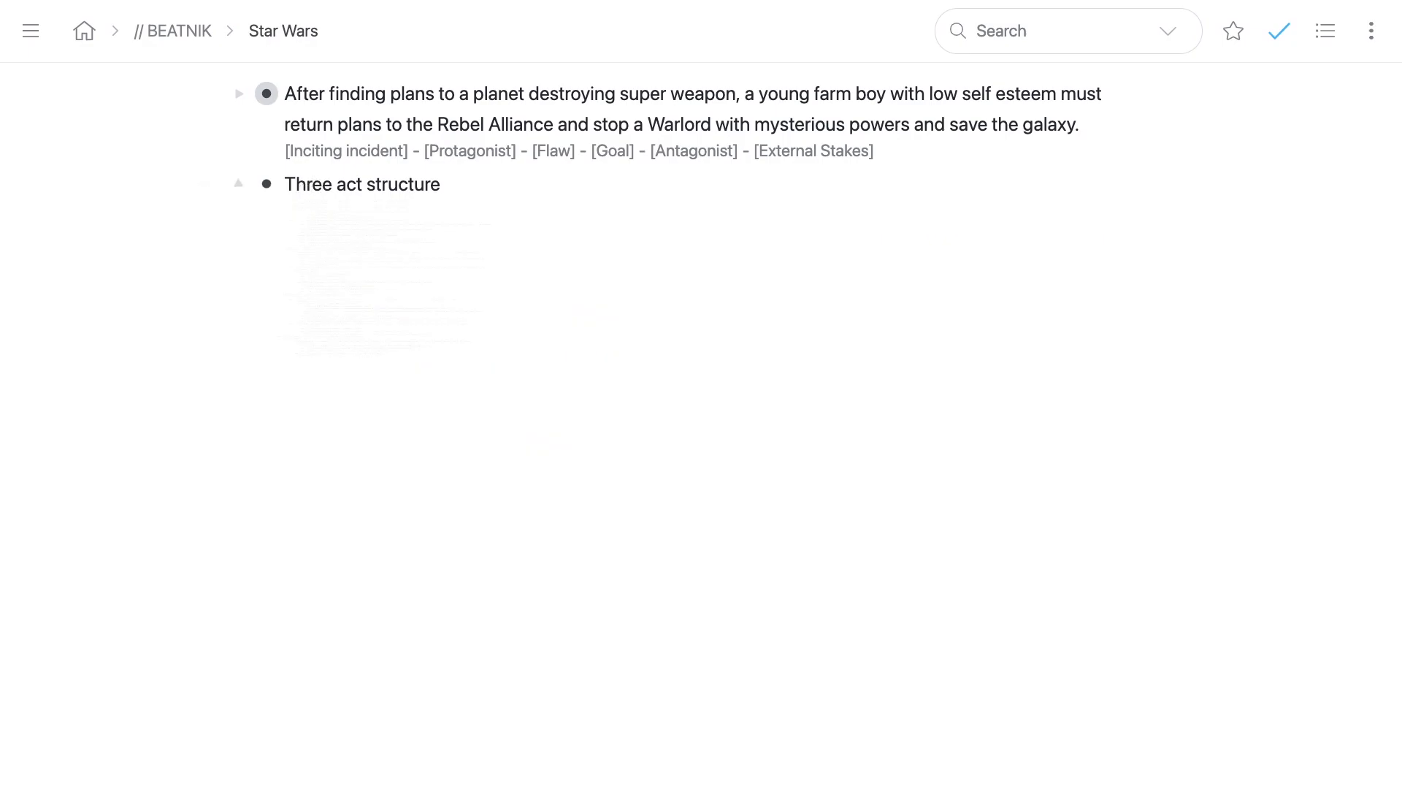
left_click(241, 183)
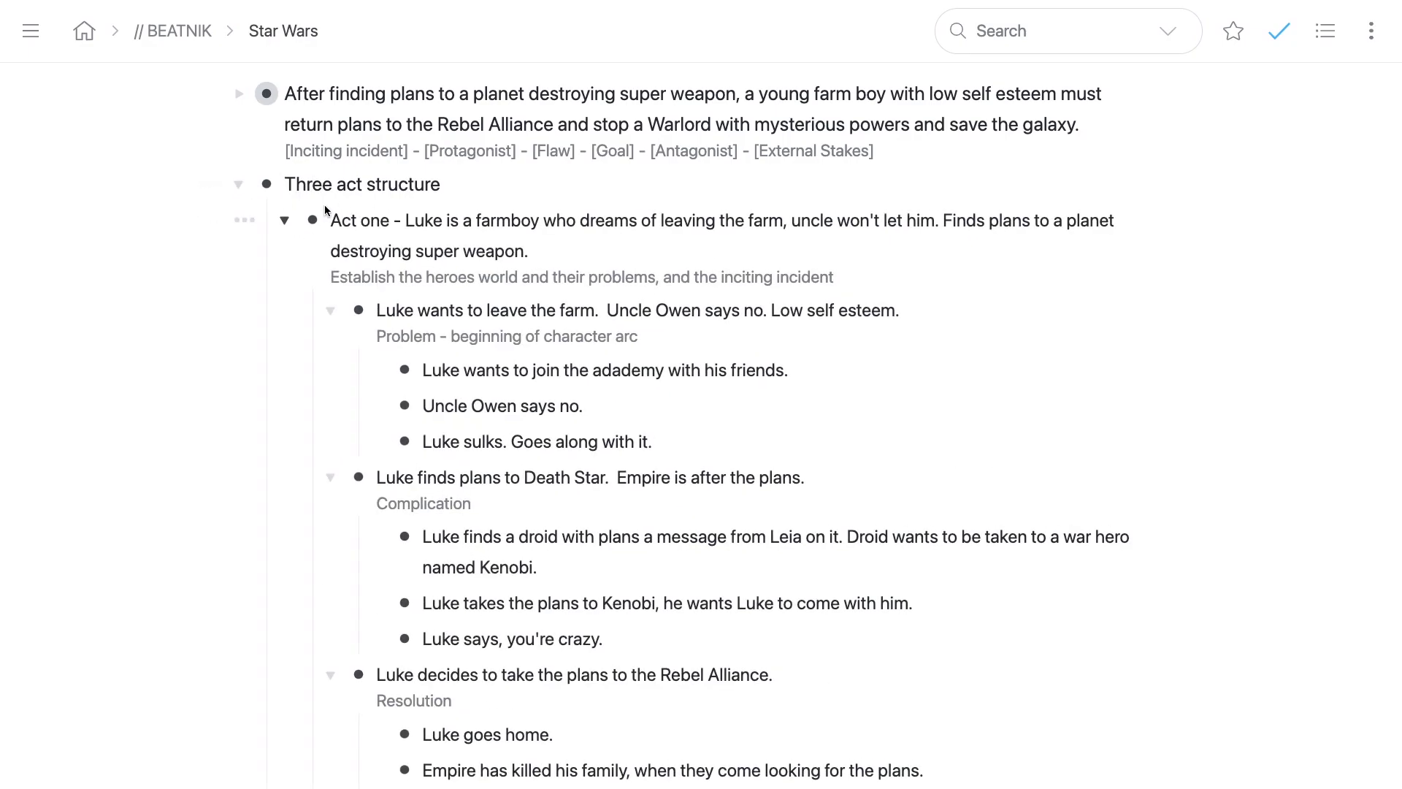
left_click(261, 187)
double_click(296, 144)
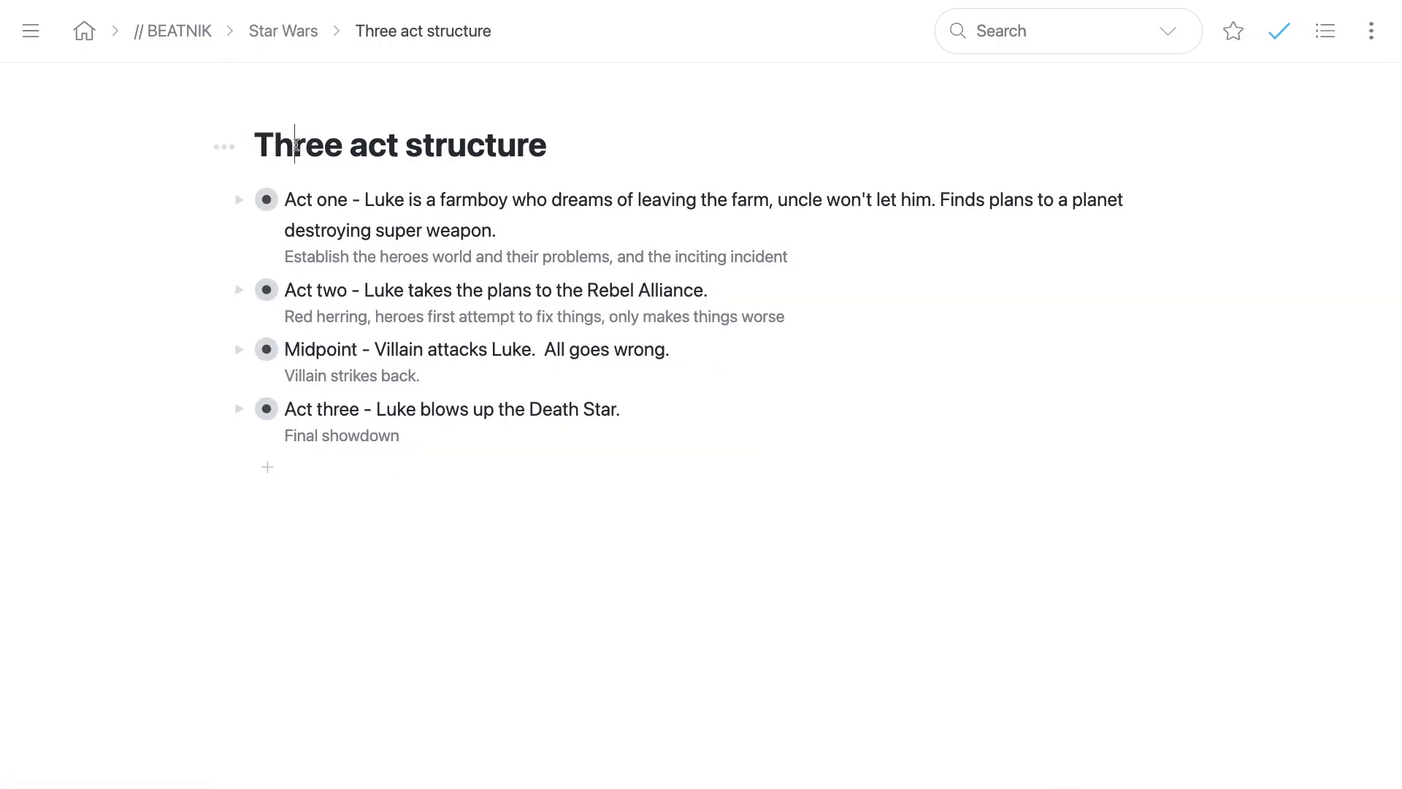
key("super+")
scroll(309, 148, "down", 3)
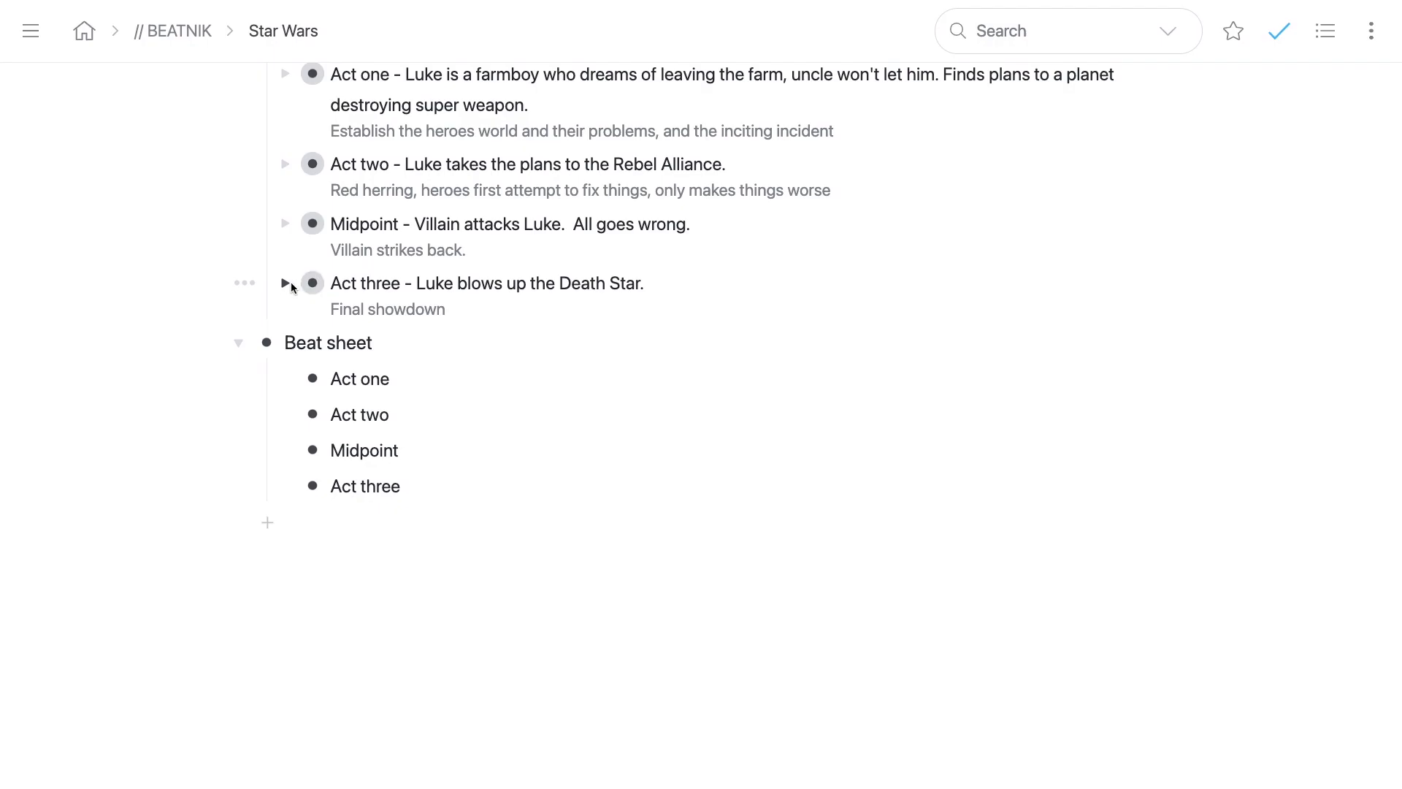
Step: Expand Act three in the three act outline and open its Problem, Complication and Resolution beats
left_click(287, 282)
scroll(293, 280, "down", 2)
left_click(333, 333)
scroll(334, 309, "down", 1)
scroll(334, 309, "up", 1)
left_click(331, 282)
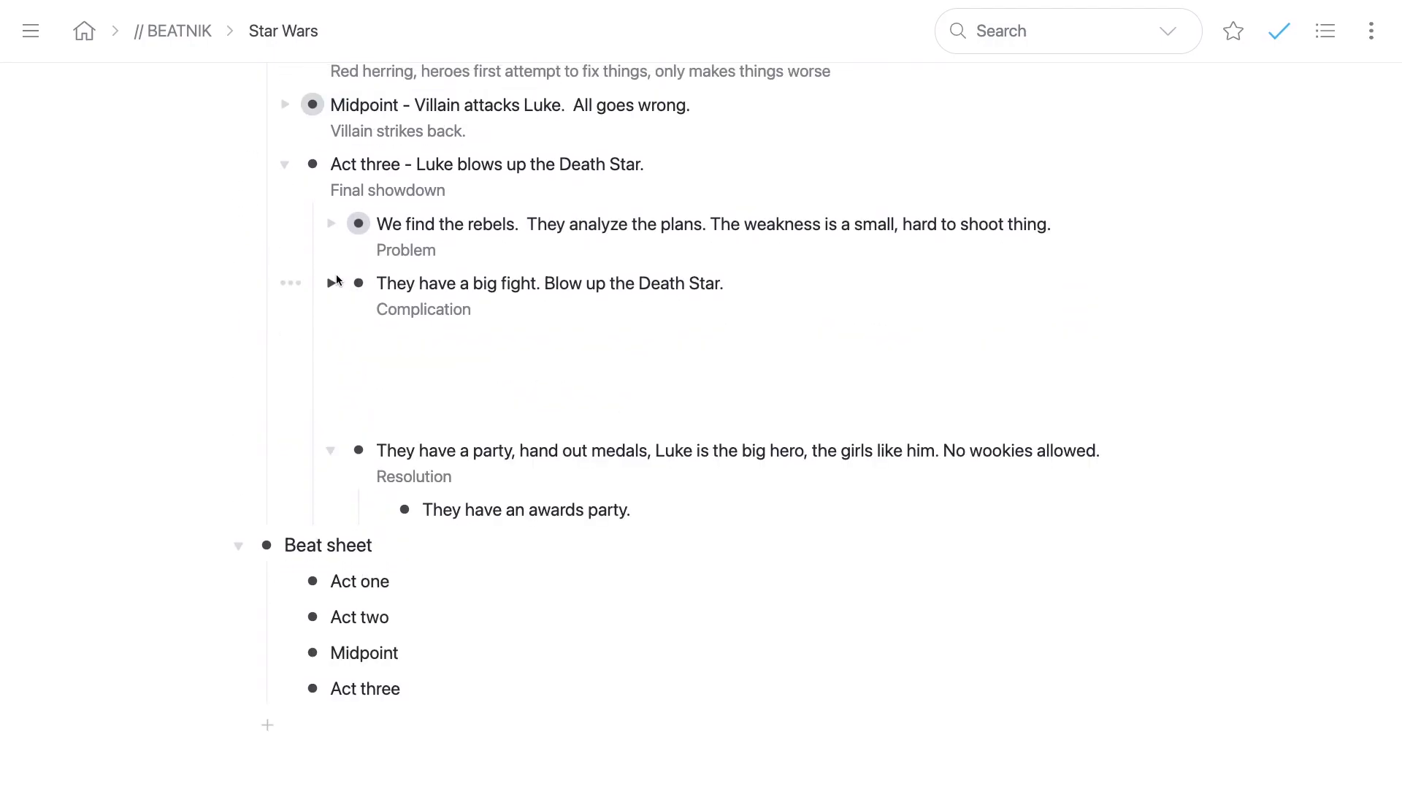
left_click(331, 224)
scroll(333, 279, "down", 3)
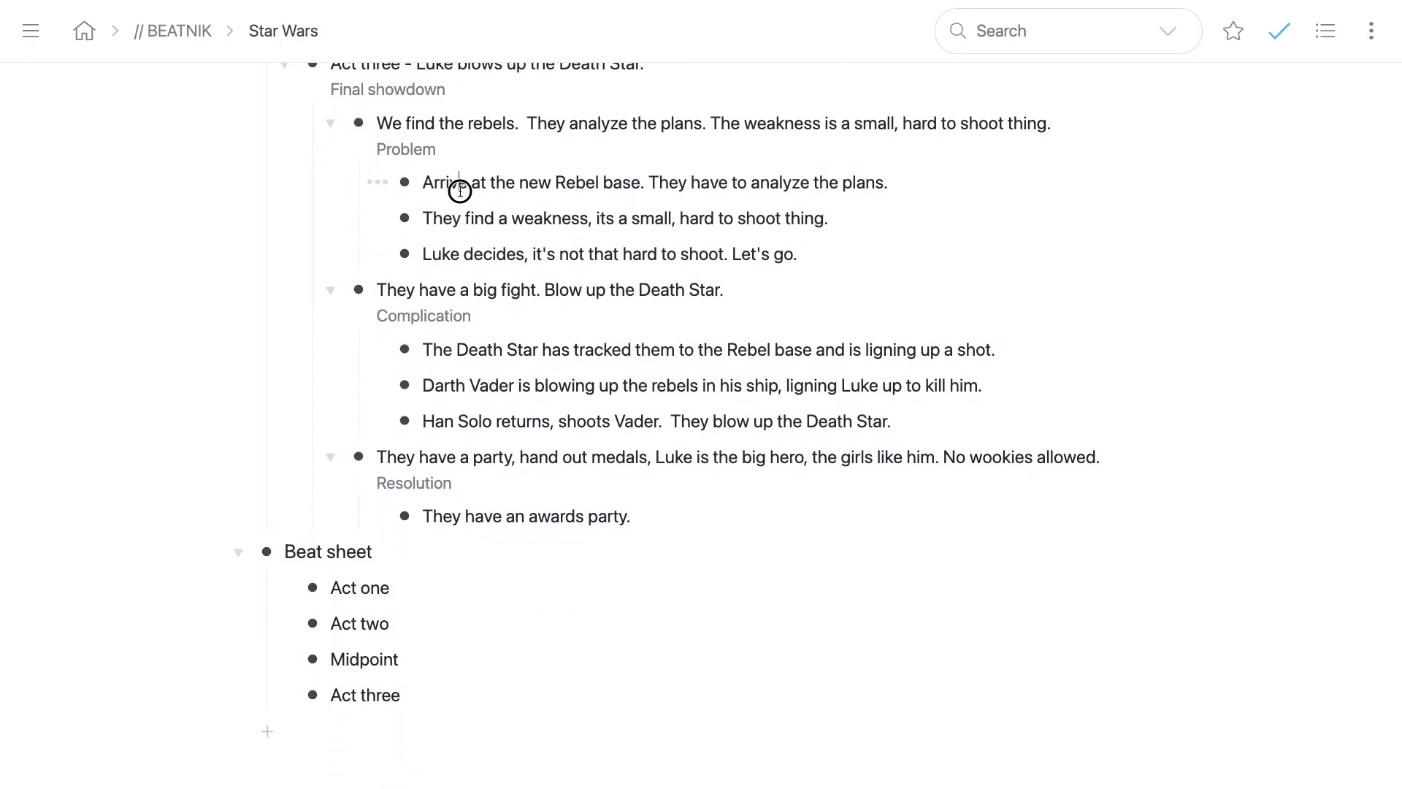
Step: Mirror the three Problem bullets of the outline's Act three into Act three under Beat sheet and expand it
left_click_drag(460, 191, 467, 247)
left_click_drag(404, 183, 534, 412)
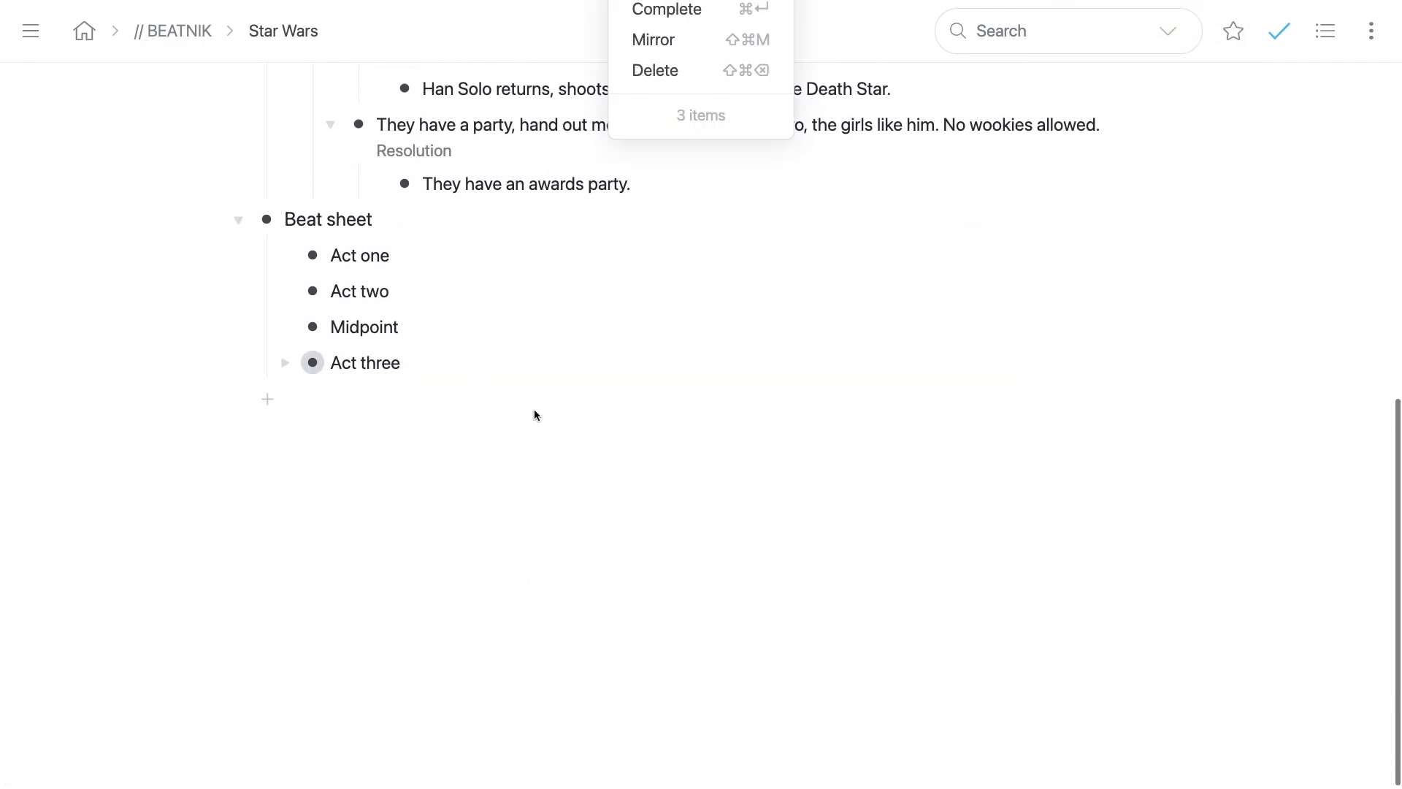
left_click(286, 362)
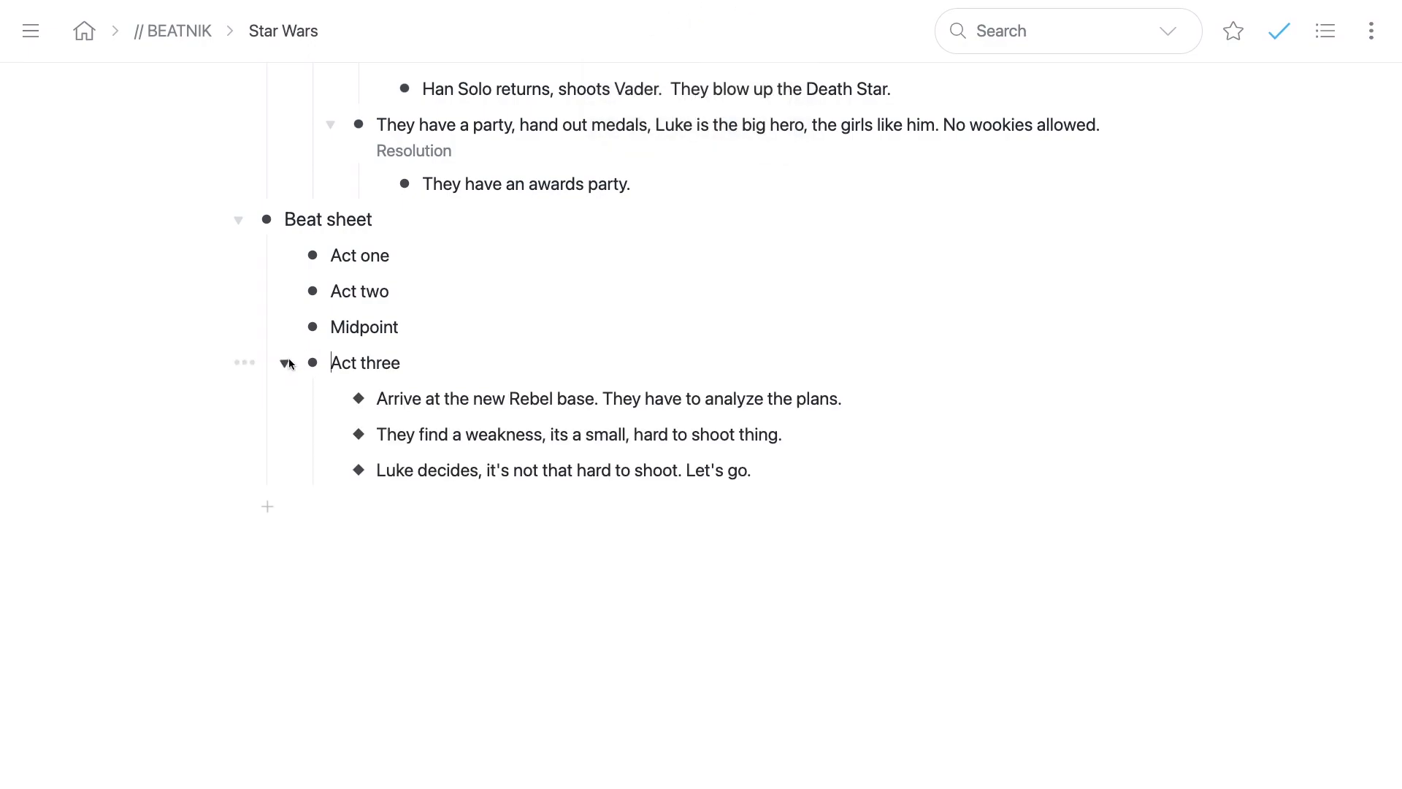
Step: Test the mirroring by adding "sdfs dfsd" to the Beat sheet's new Rebel base bullet, then deleting that text from the outline's copy
scroll(287, 358, "up", 3)
scroll(289, 364, "up", 3)
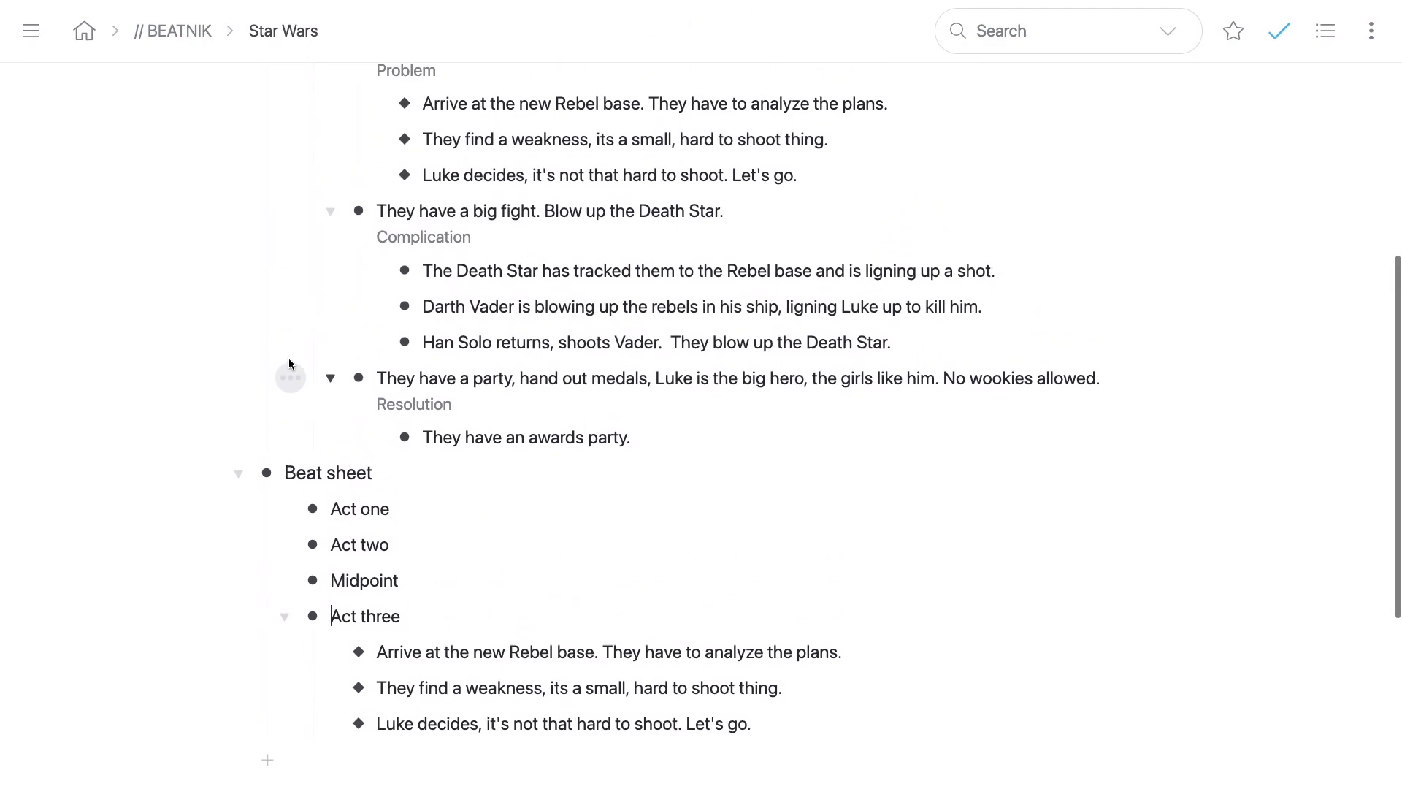
mouse_move(484, 146)
left_mouse_down()
mouse_move(760, 157)
mouse_move(473, 147)
left_mouse_up()
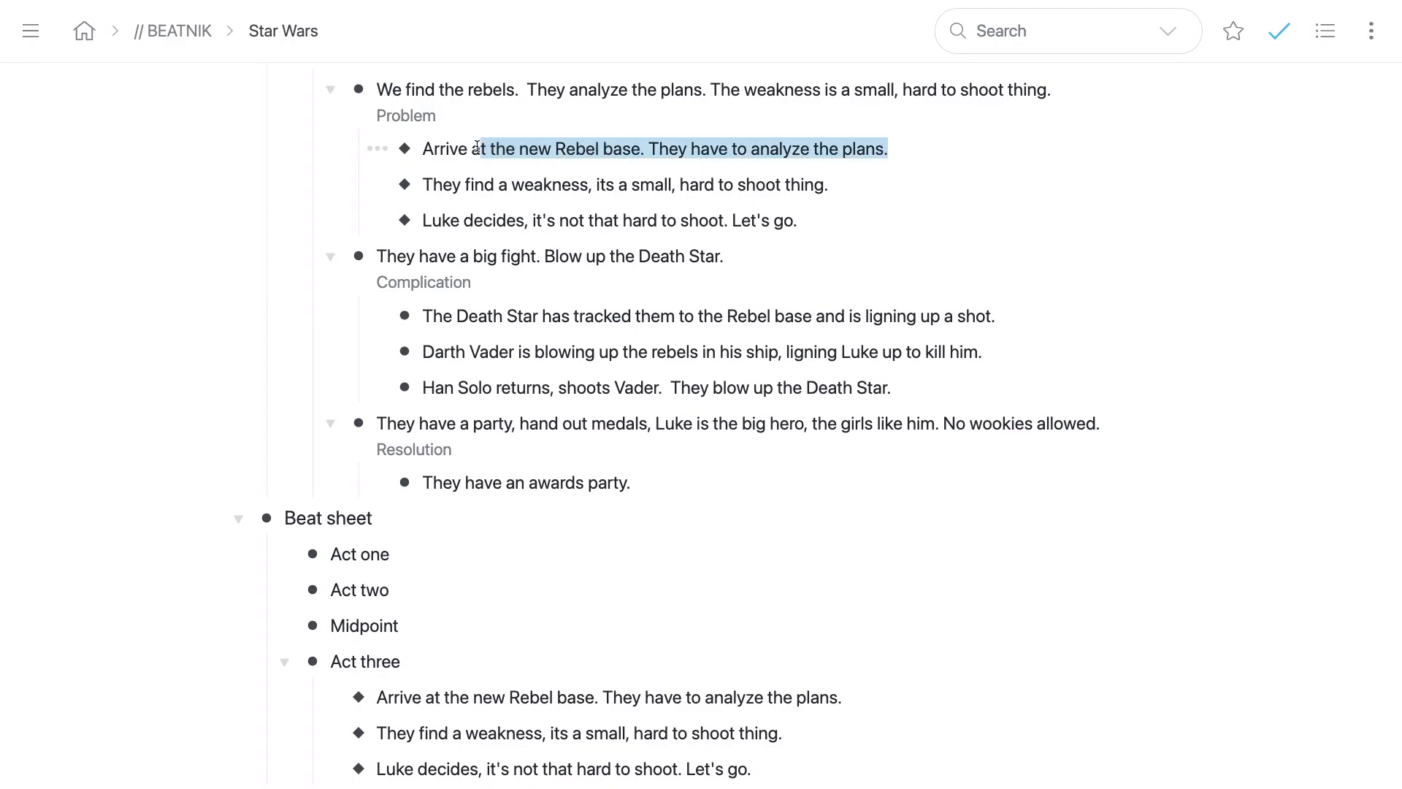
scroll(511, 191, "down", 2)
left_click_drag(495, 594, 683, 596)
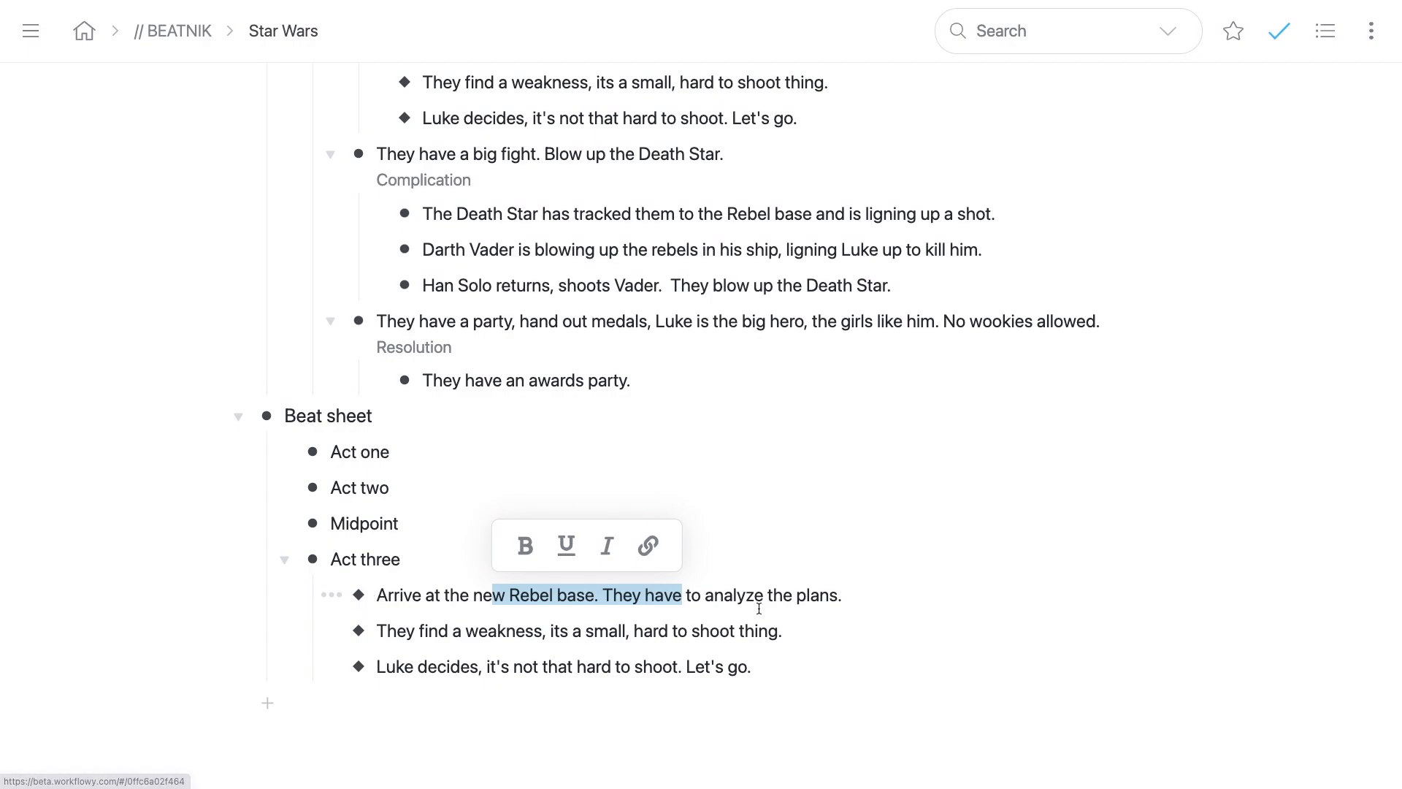
scroll(794, 583, "up", 1)
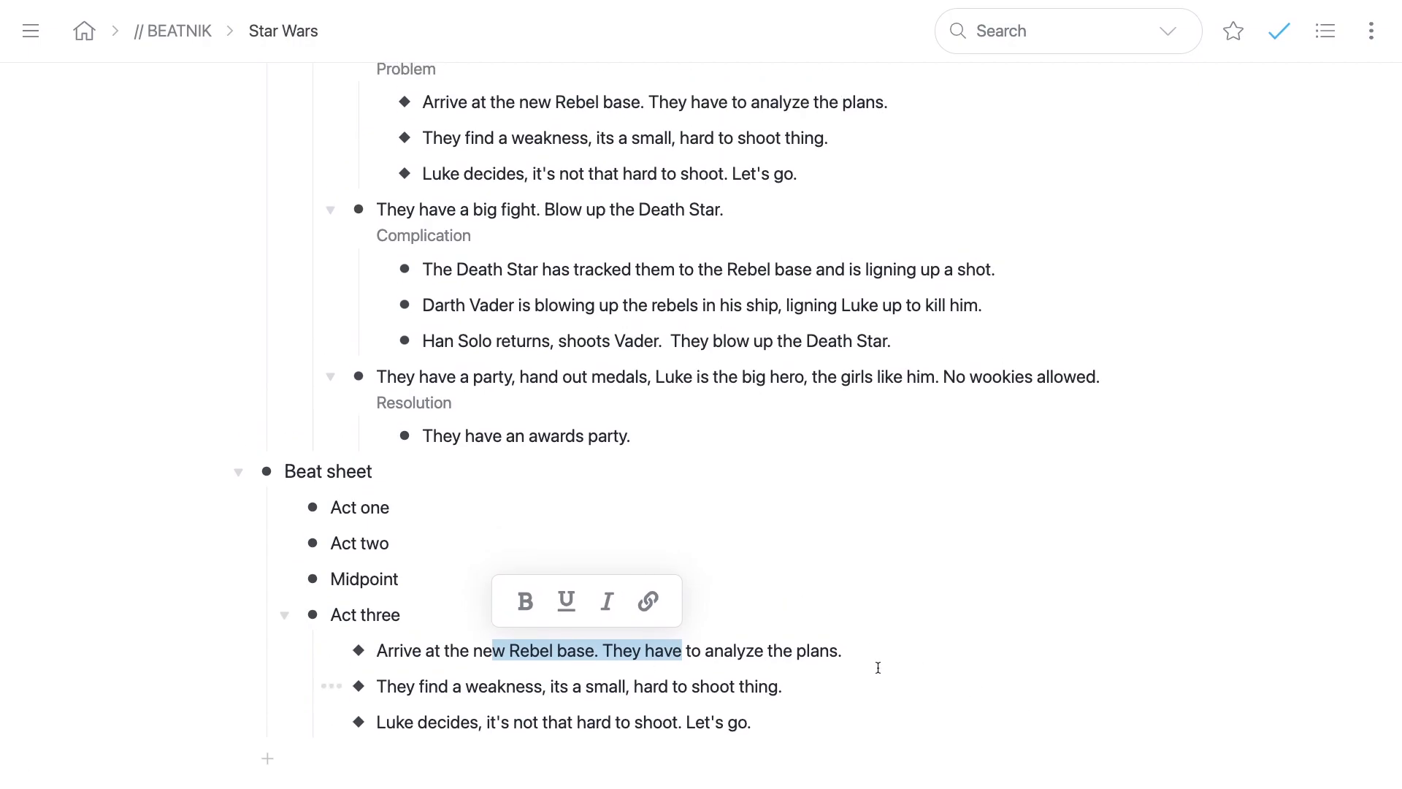
left_click(856, 651)
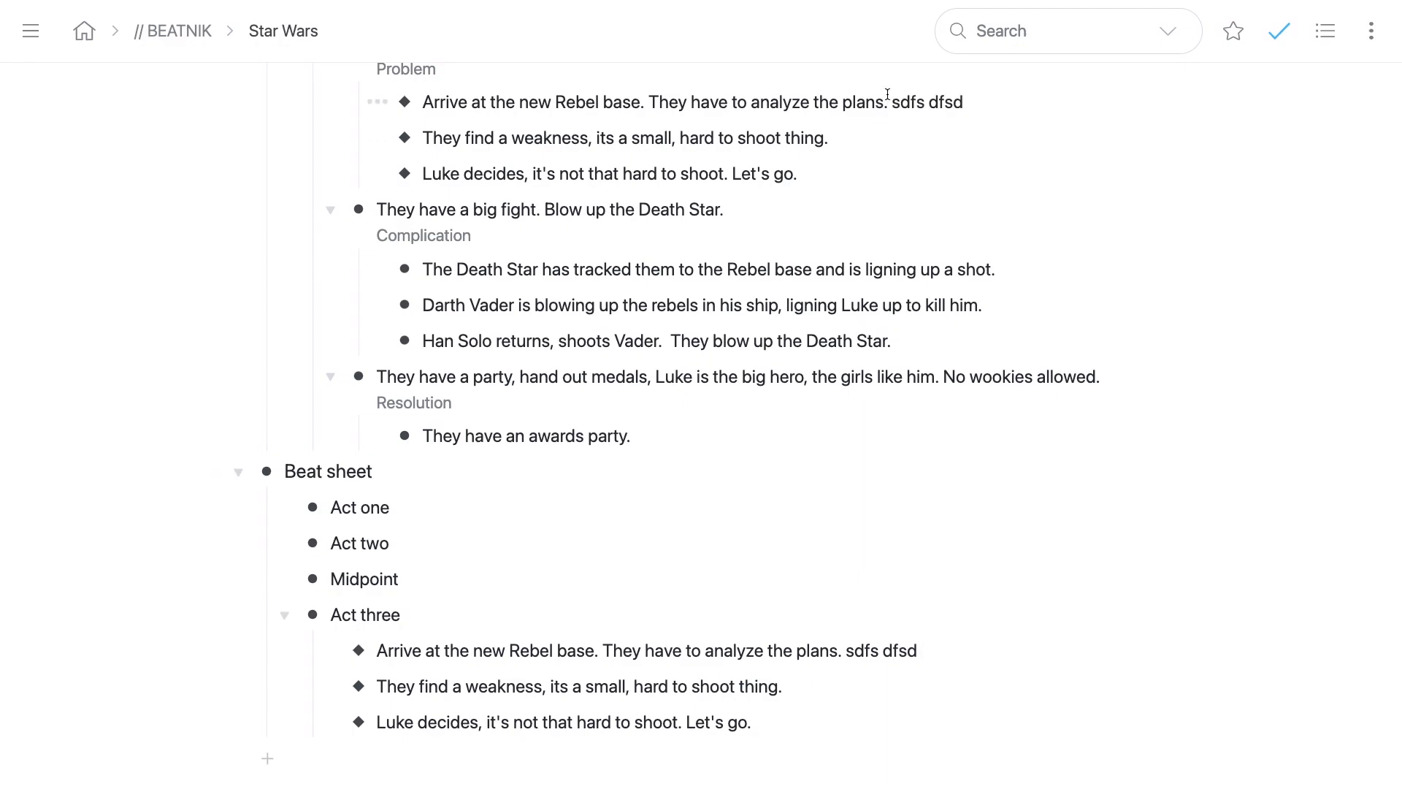
left_click_drag(888, 95, 1009, 101)
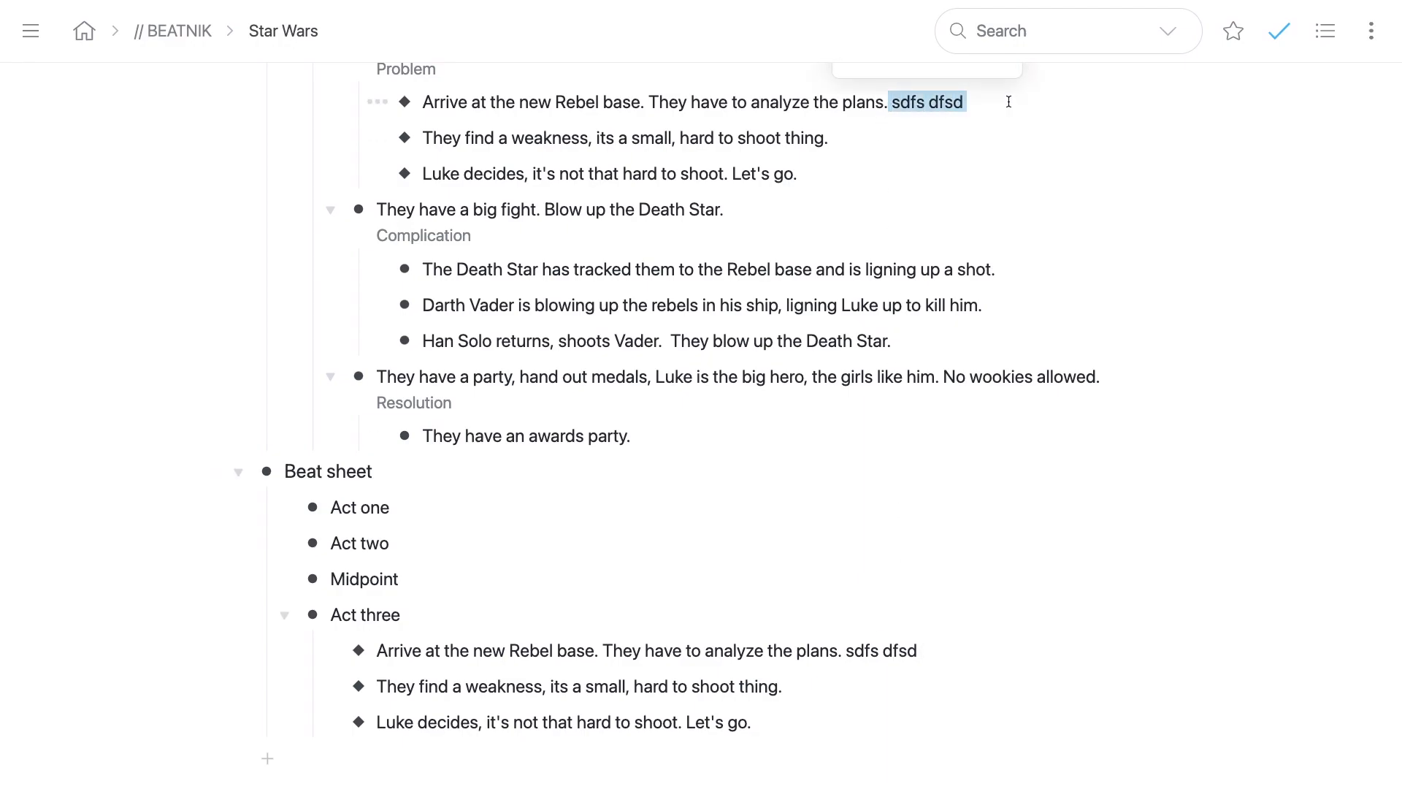
key("BackSpace")
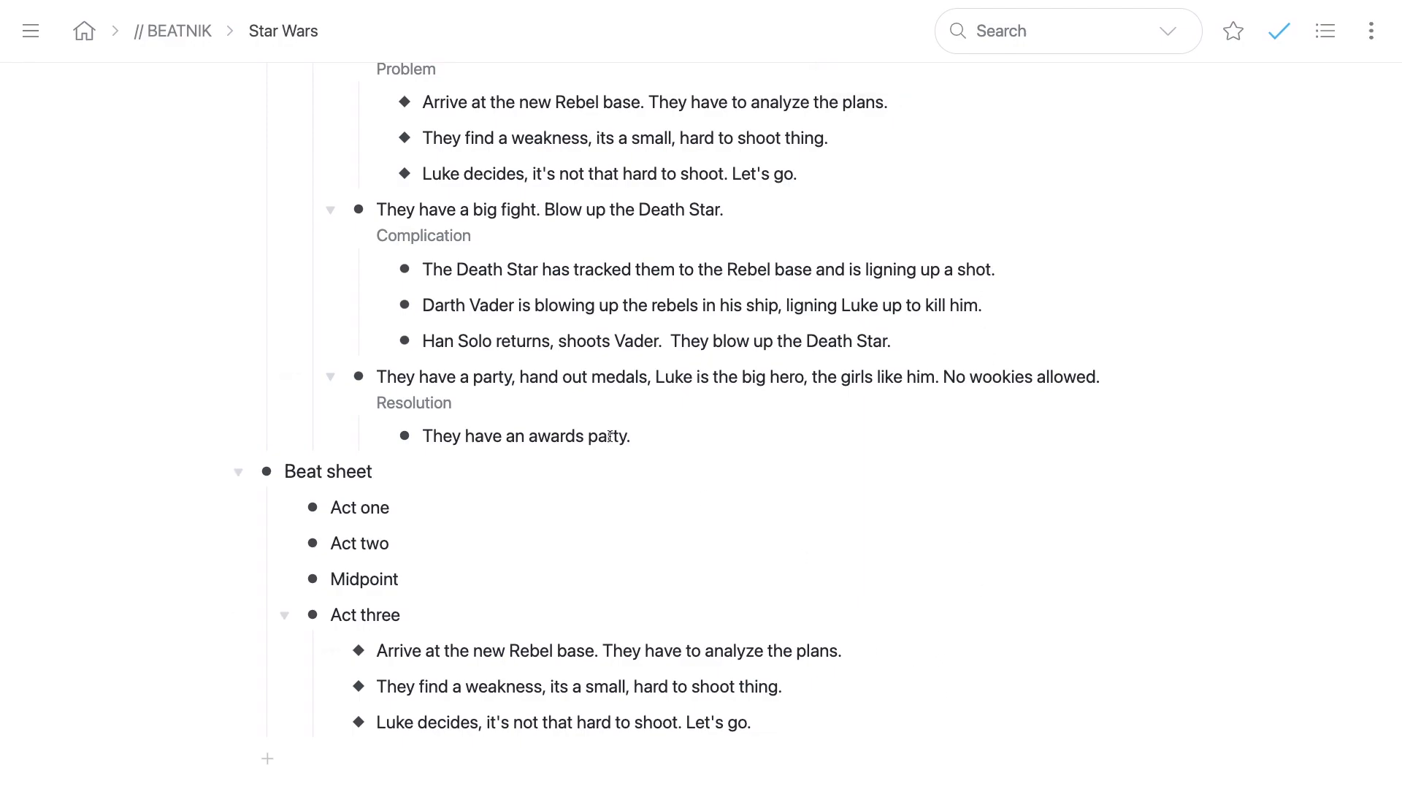
Step: Mirror Act three's three Complication bullets and the Resolution bullet "They have an awards party." into the end of the Beat sheet's Act three
left_click_drag(442, 299, 445, 332)
mouse_move(405, 269)
left_click_drag(407, 269, 377, 547)
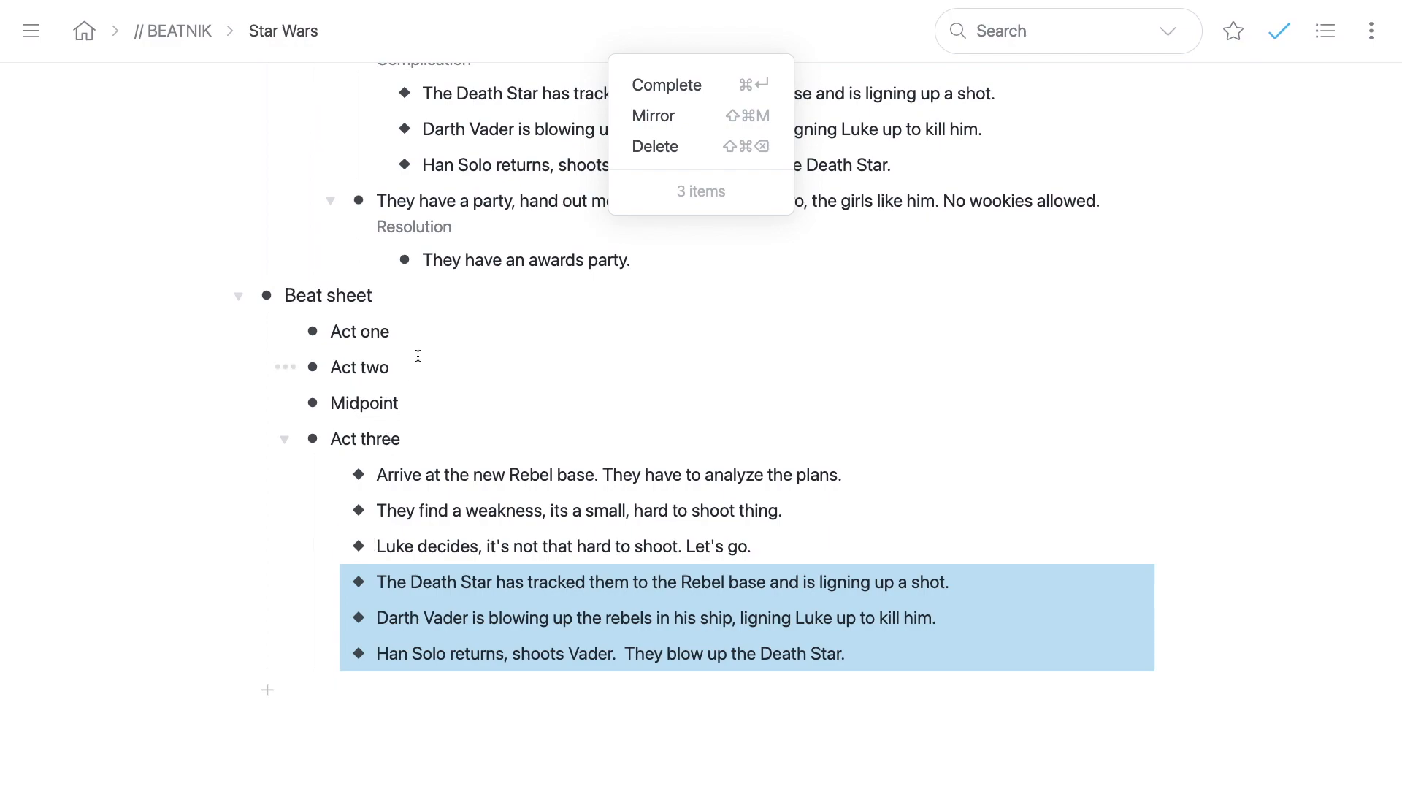
left_click_drag(405, 260, 407, 581)
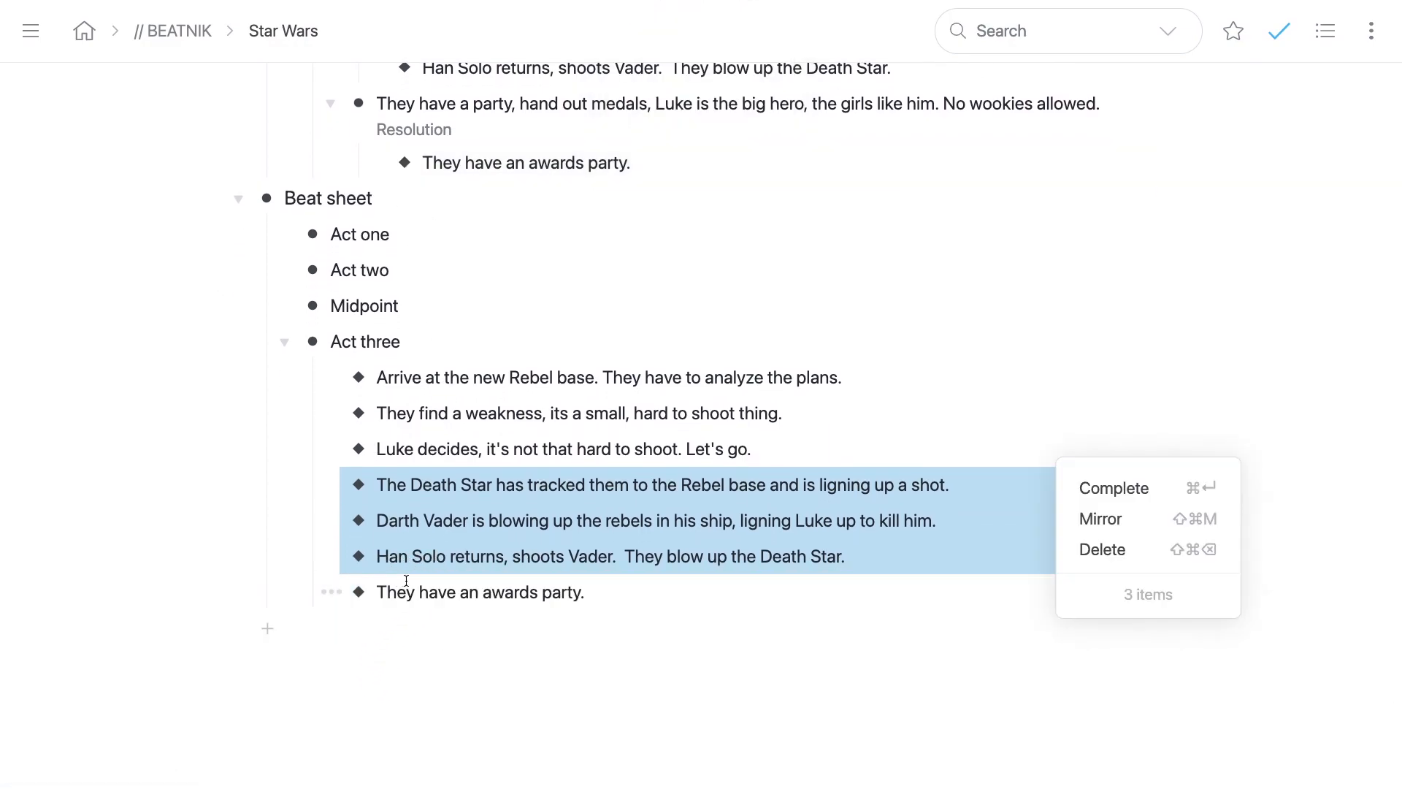
Step: Collapse Act three in the outline and expand Midpoint together with its Problem, Complication and Resolution beats
scroll(393, 485, "up", 7)
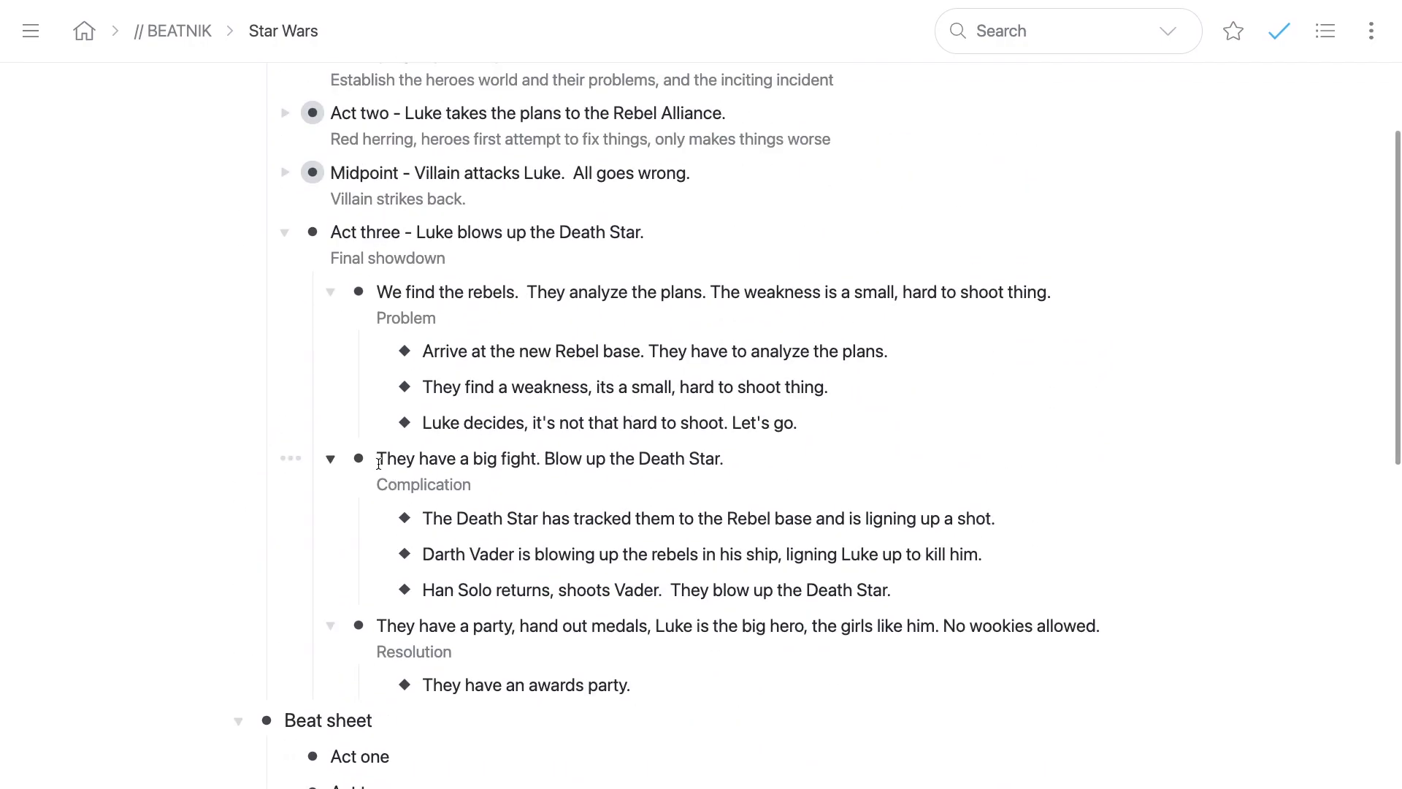
left_click(285, 232)
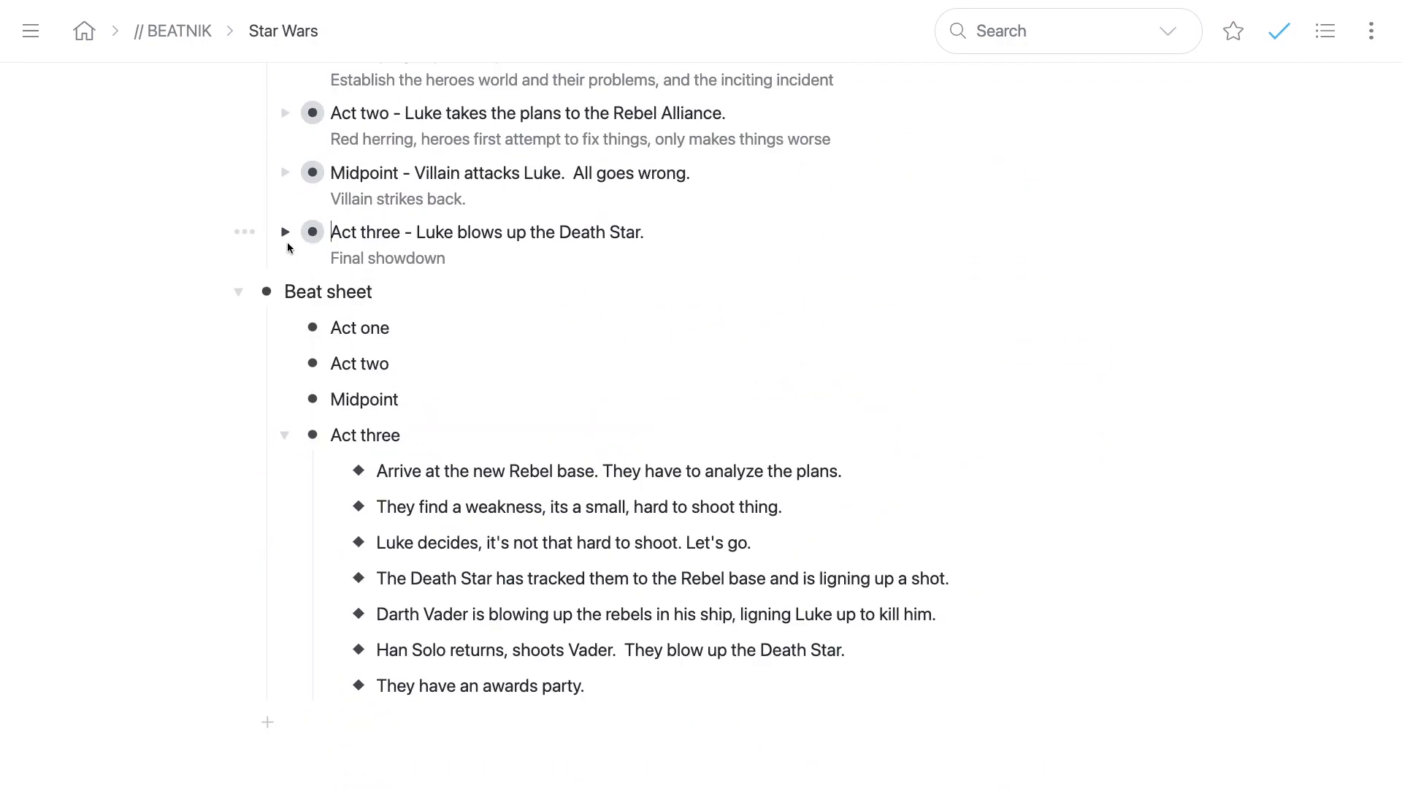
left_click(282, 177)
scroll(287, 182, "down", 1)
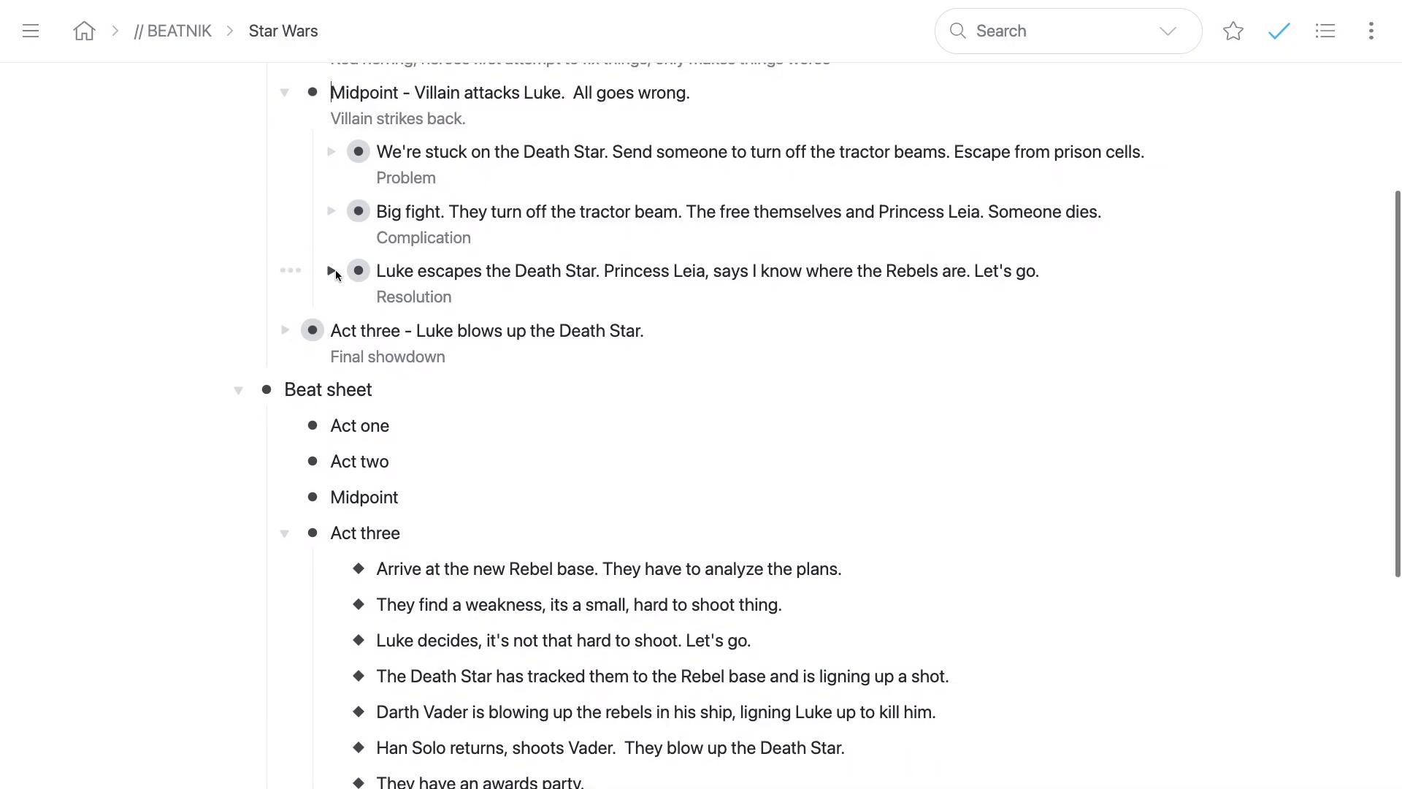
left_click(332, 152)
scroll(327, 219, "down", 1)
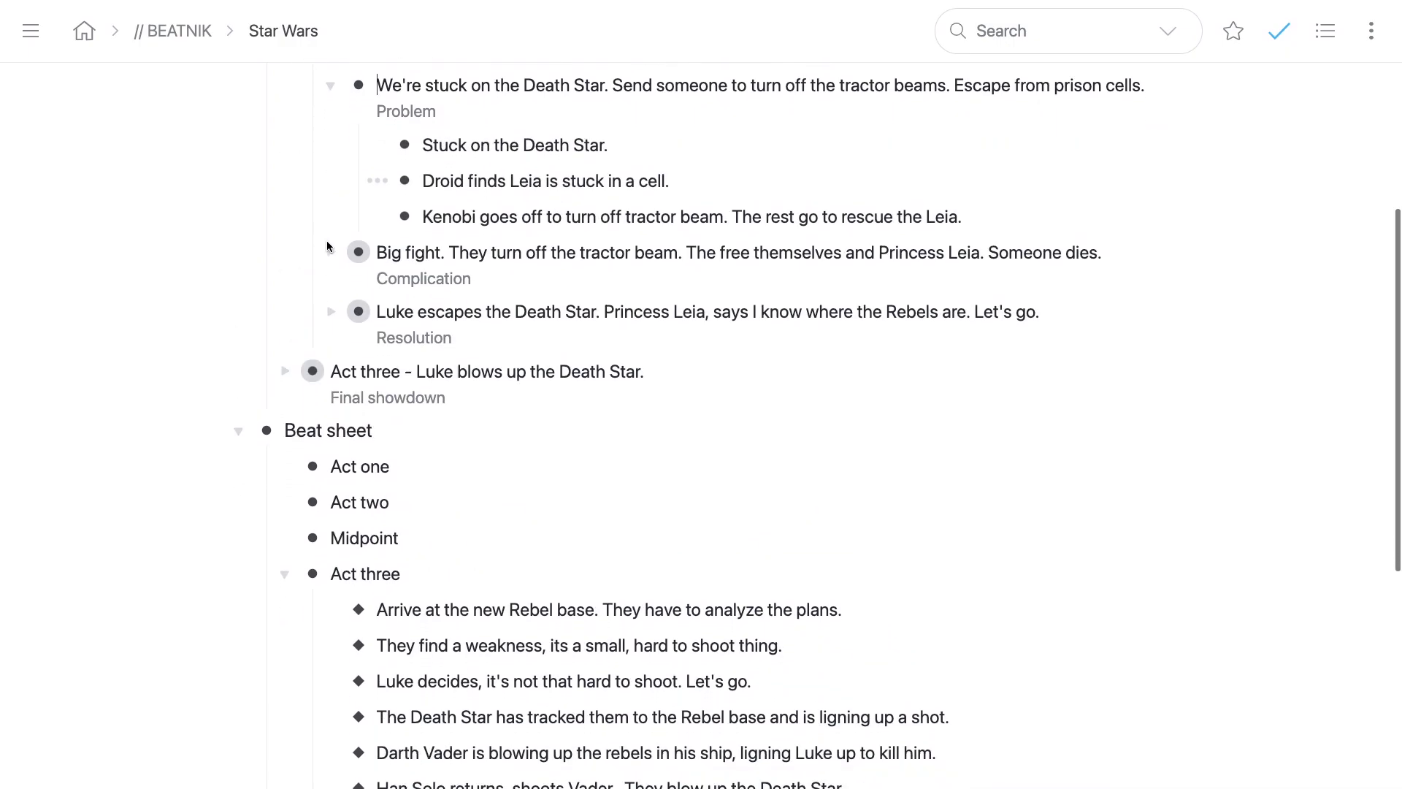
scroll(326, 245, "down", 1)
left_click(330, 191)
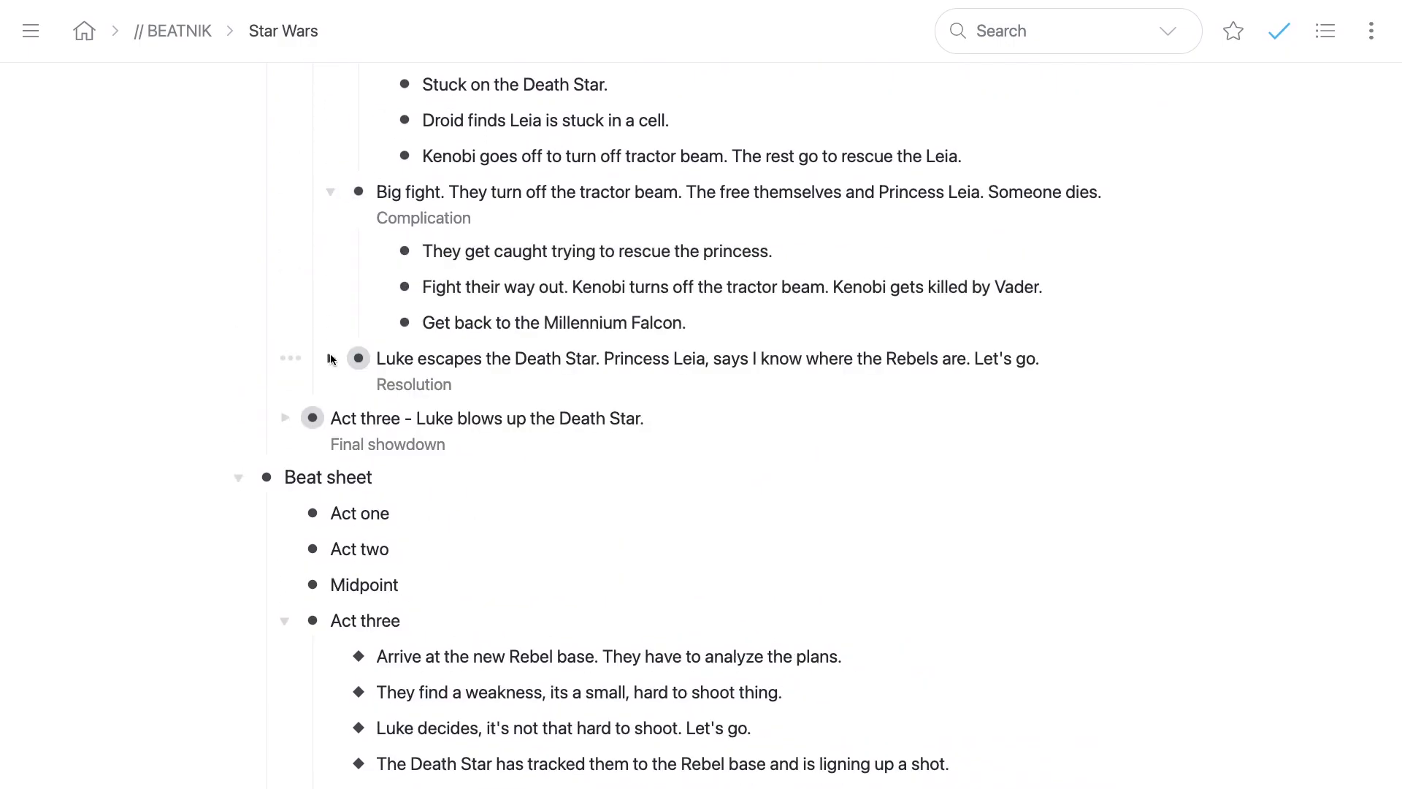
left_click(330, 359)
Step: Mirror the three Problem bullets of the outline's Midpoint into Midpoint under Beat sheet and expand it
scroll(304, 317, "up", 2)
left_click_drag(489, 252, 410, 306)
left_click_drag(409, 241, 337, 622)
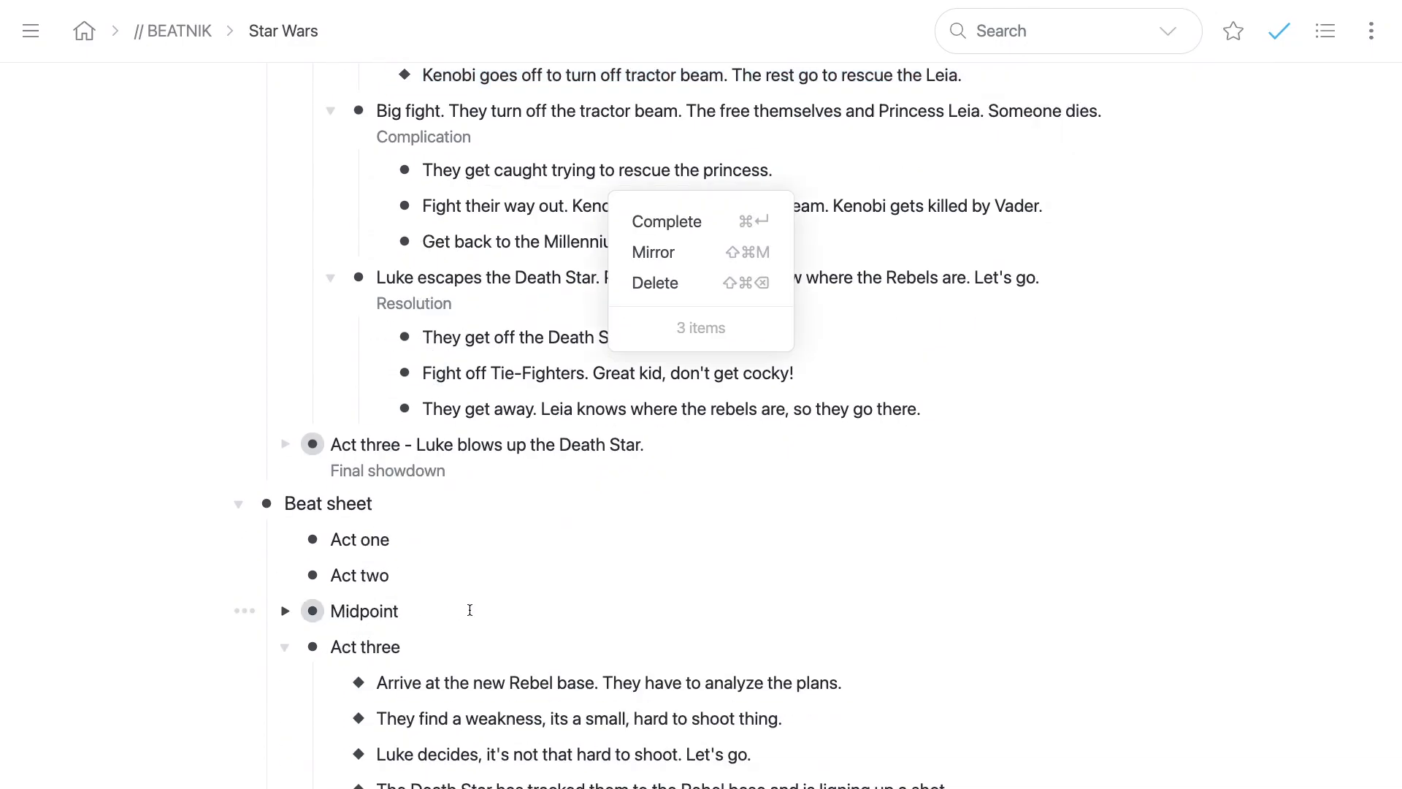
left_click(286, 611)
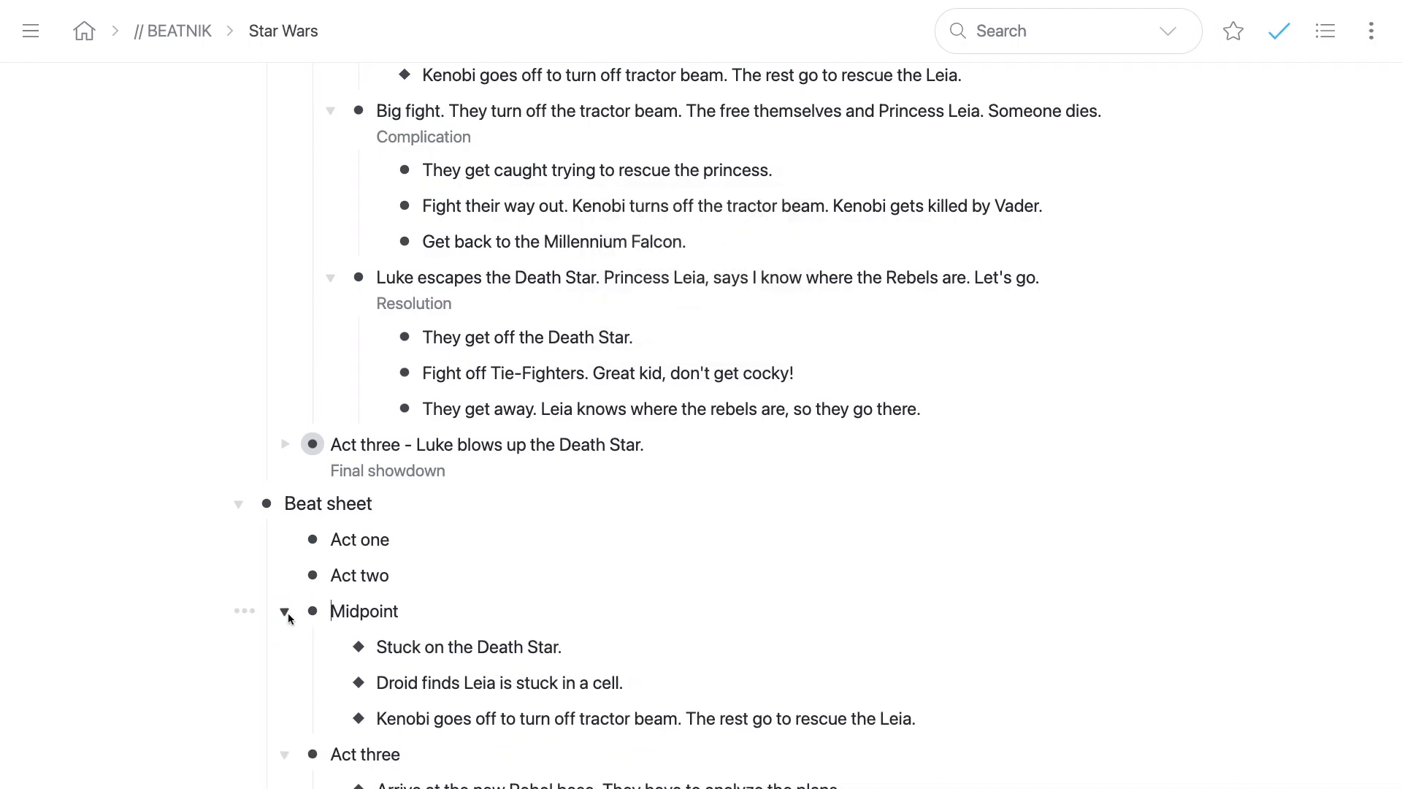
Step: Mirror Midpoint's three Complication bullets into the Beat sheet's Midpoint, below "Kenobi goes off to turn off tractor beam."
scroll(302, 554, "up", 2)
scroll(304, 556, "up", 2)
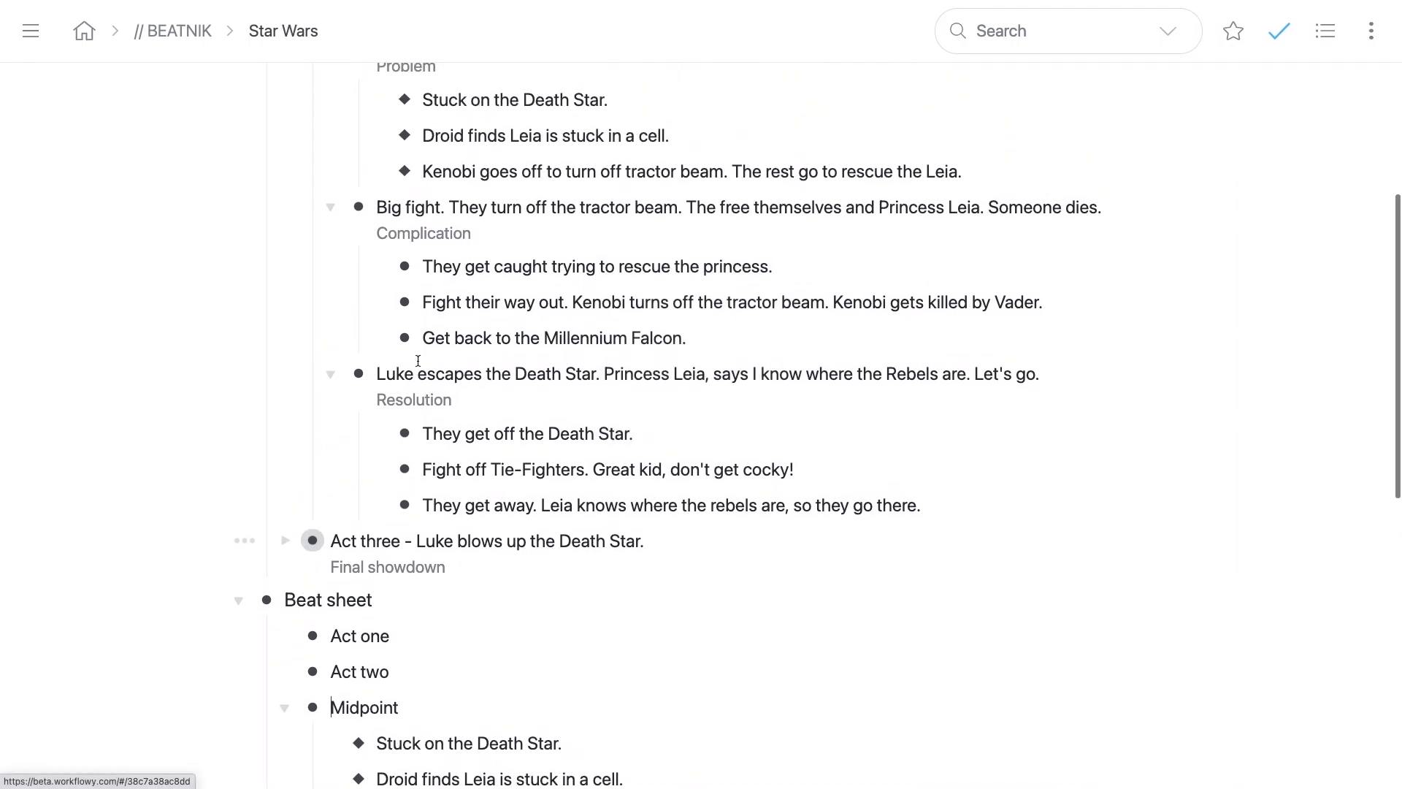
left_click_drag(446, 259, 479, 338)
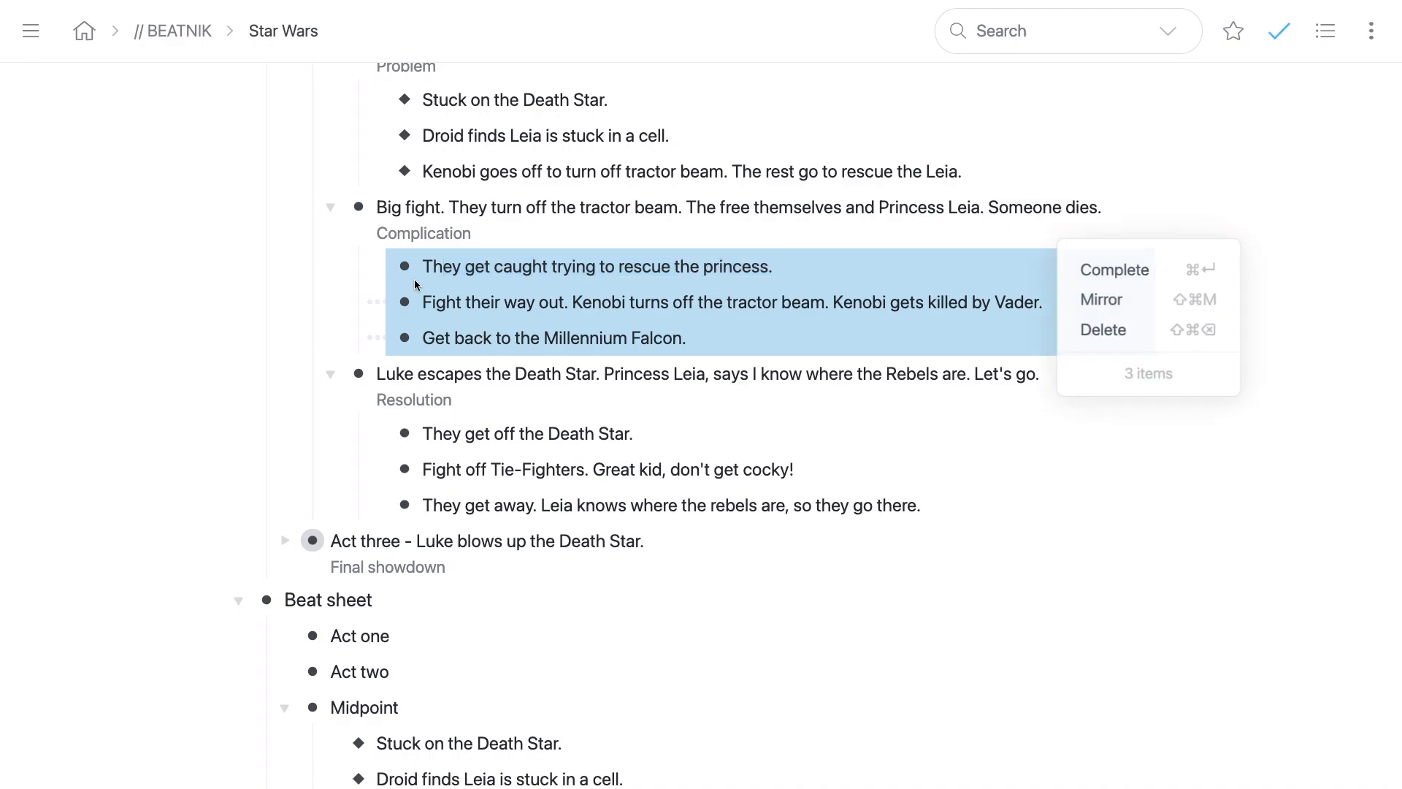
left_click_drag(404, 266, 366, 511)
scroll(463, 335, "down", 3)
scroll(463, 334, "down", 2)
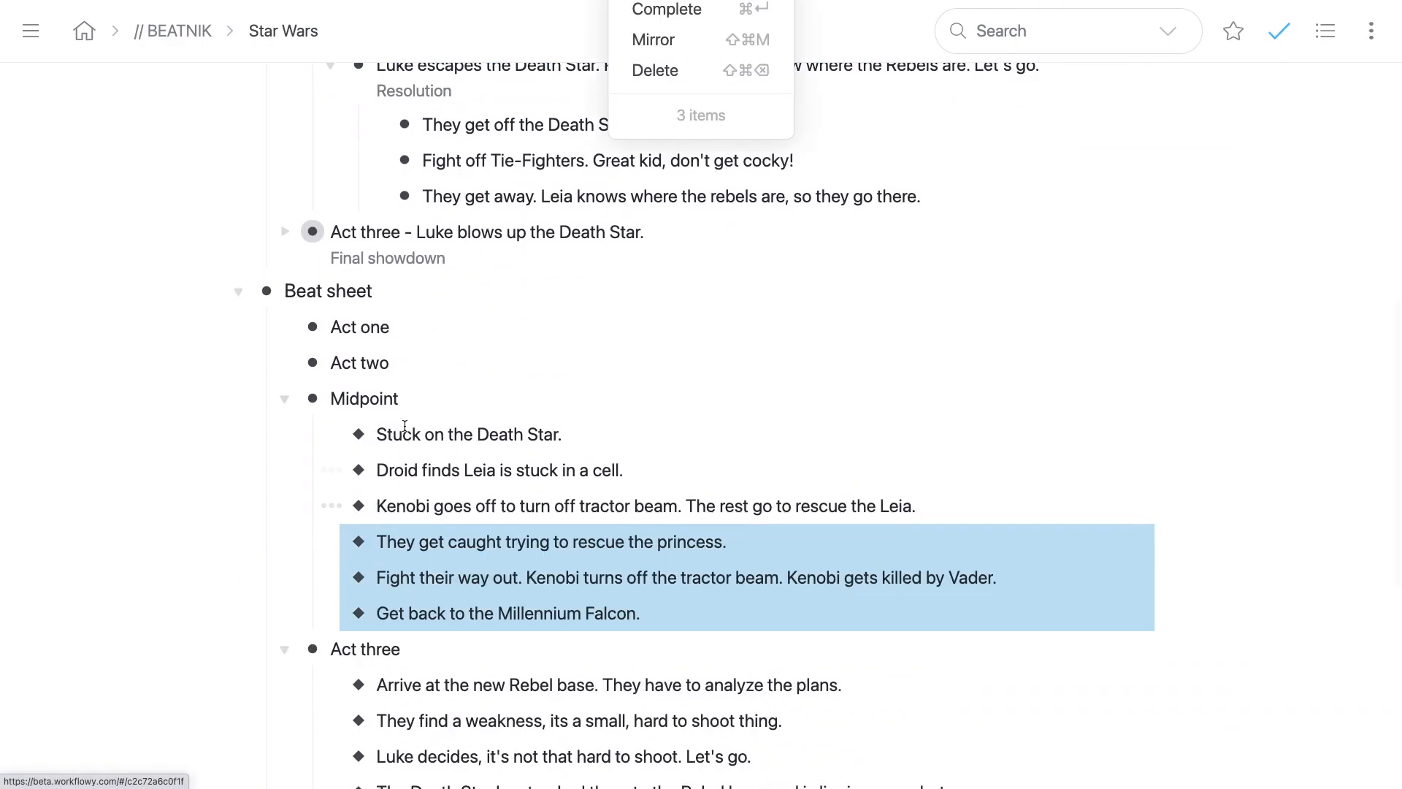
Step: Mirror Midpoint's three Resolution bullets into the Beat sheet's Midpoint, below "Get back to the Millennium Falcon."
scroll(410, 414, "up", 3)
scroll(410, 414, "up", 2)
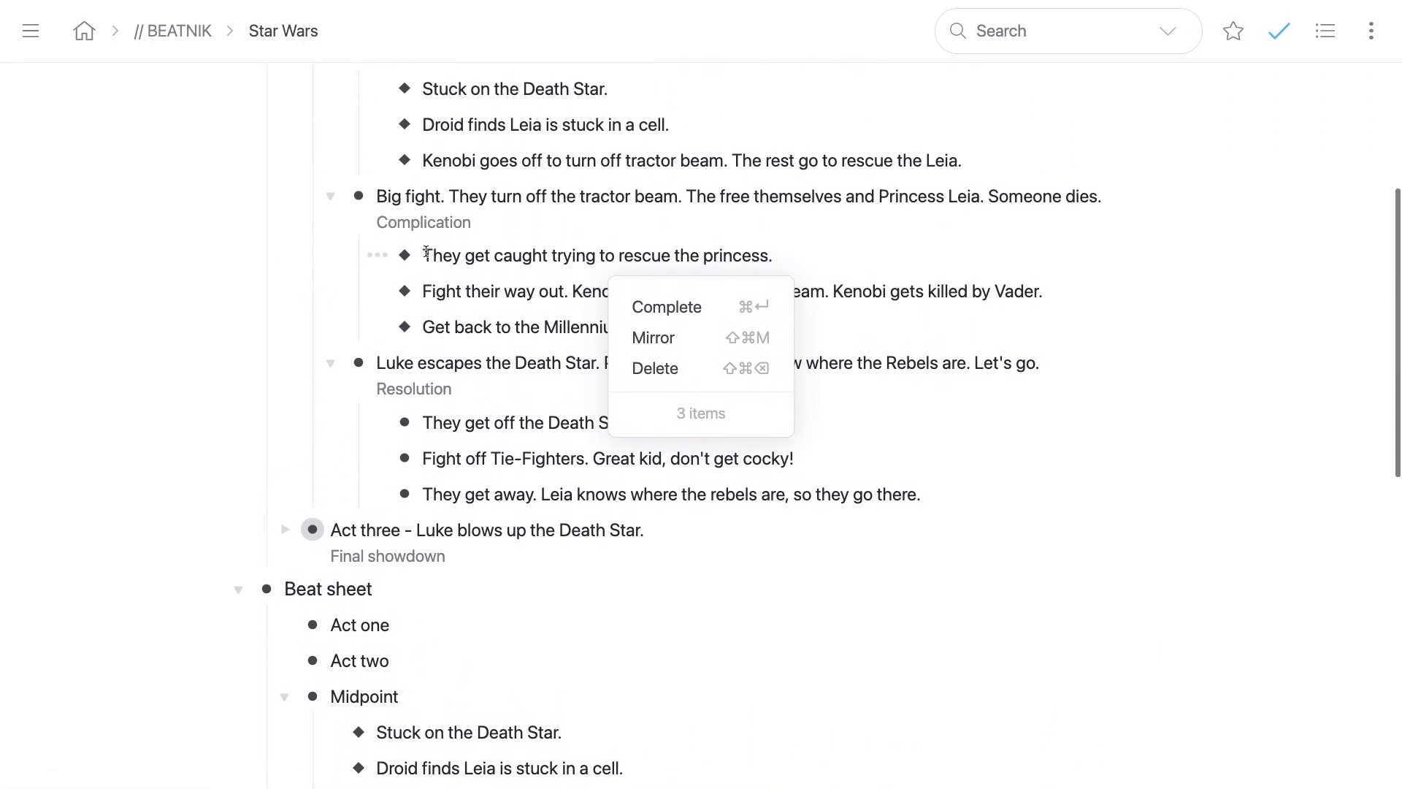
left_click(444, 429)
left_click_drag(447, 424, 397, 414)
scroll(416, 474, "down", 8)
scroll(398, 414, "up", 3)
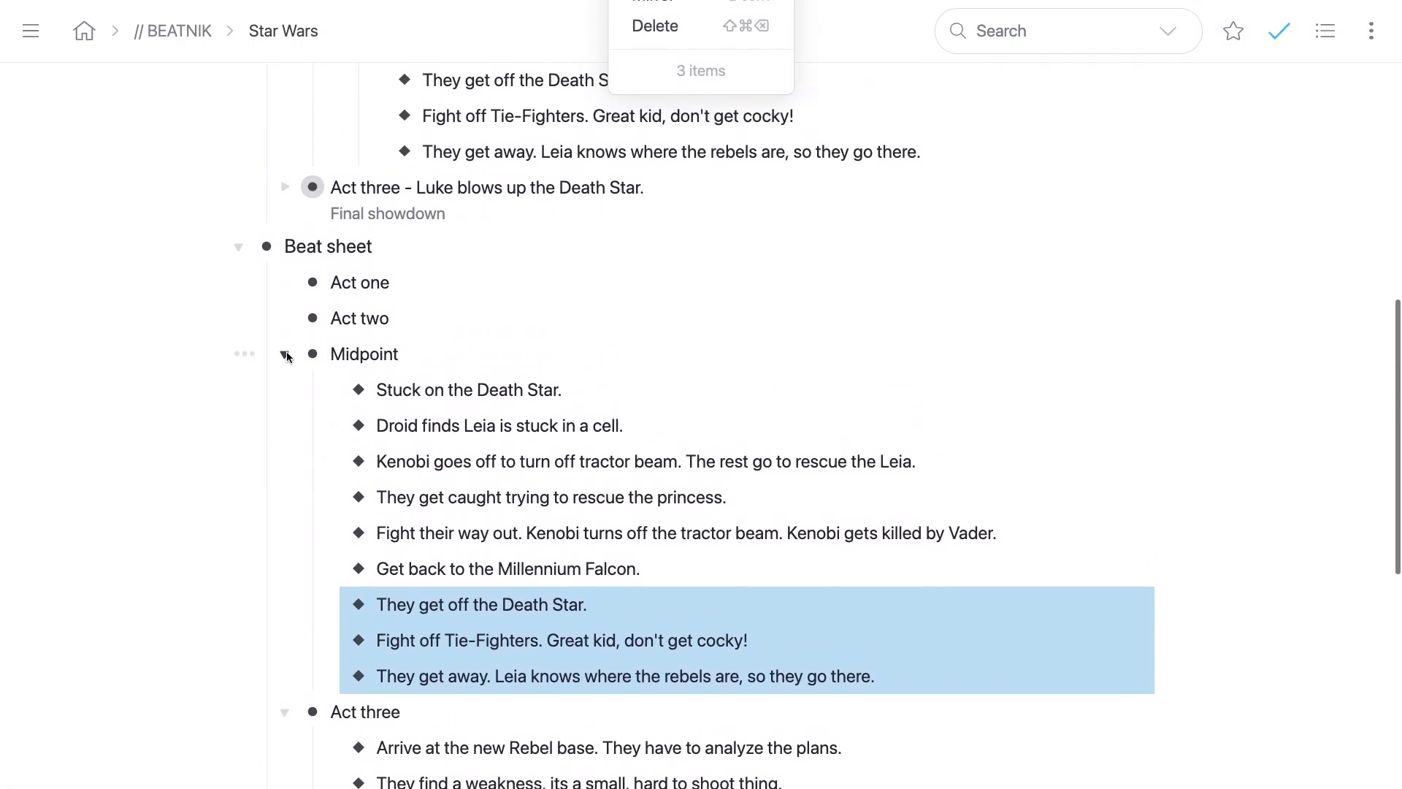
Step: Collapse Midpoint and Act three under Beat sheet, and Midpoint in the three act outline
left_click(285, 353)
left_click(284, 390)
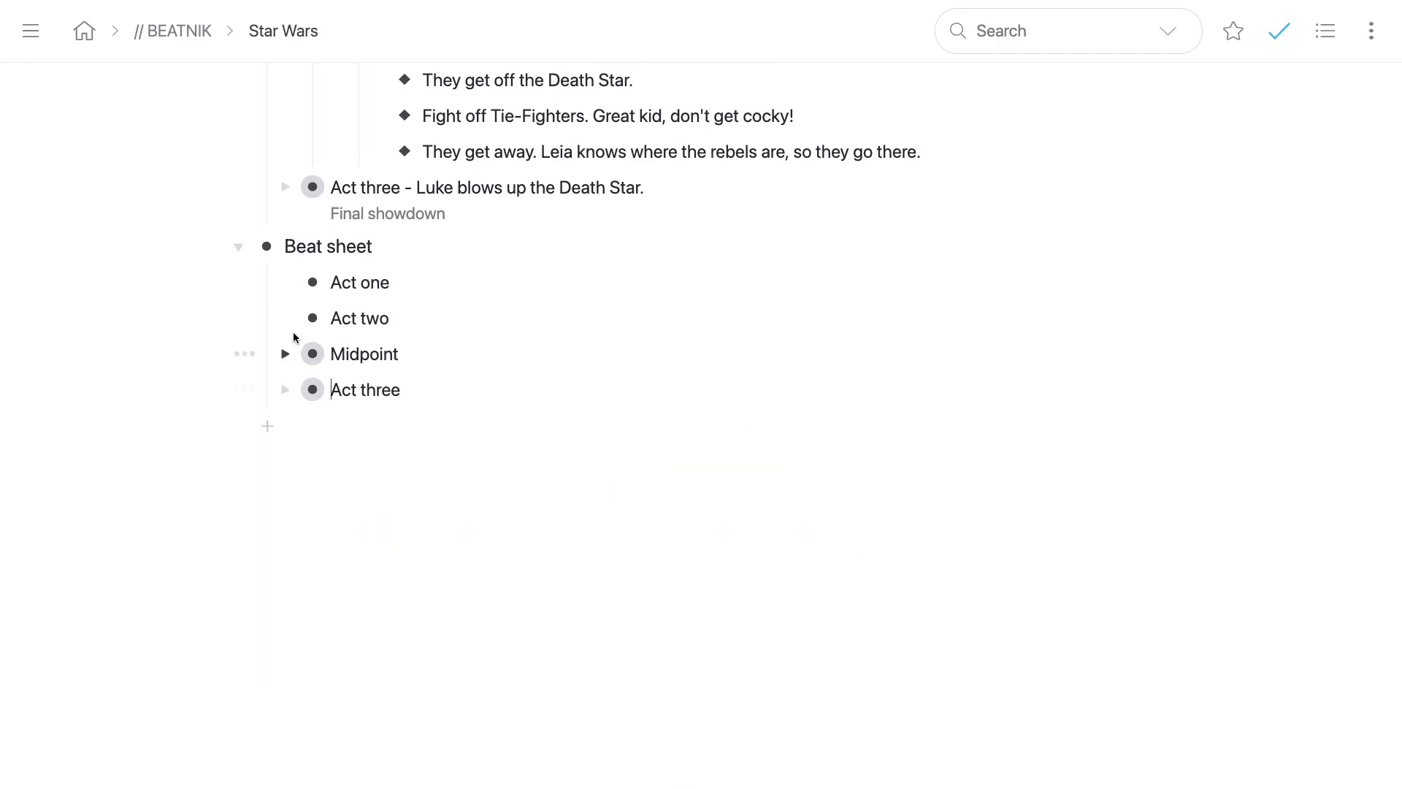
scroll(294, 331, "up", 10)
left_click(284, 355)
Step: Expand Act two in the outline and open its Problem, Complication and Resolution beats
left_click(284, 301)
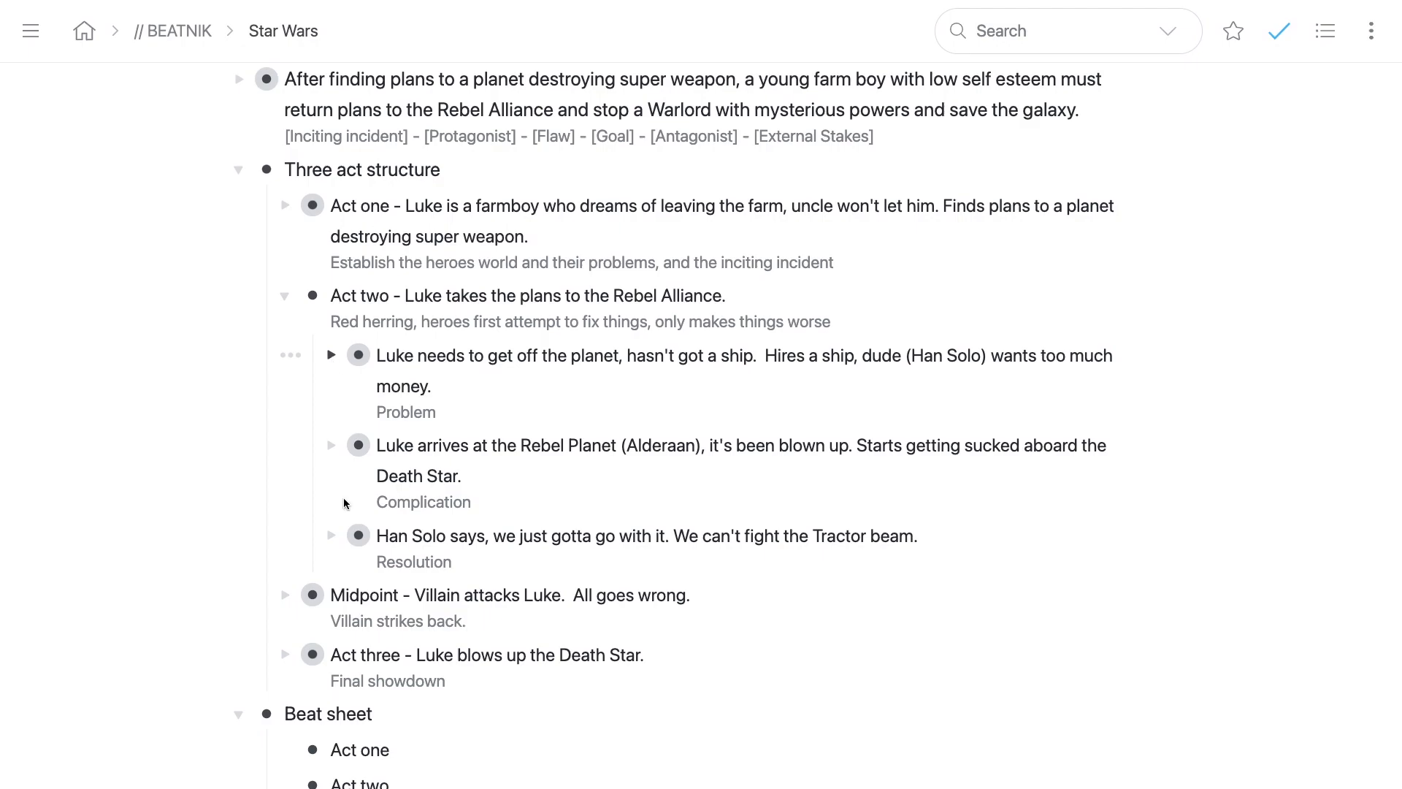
left_click(333, 369)
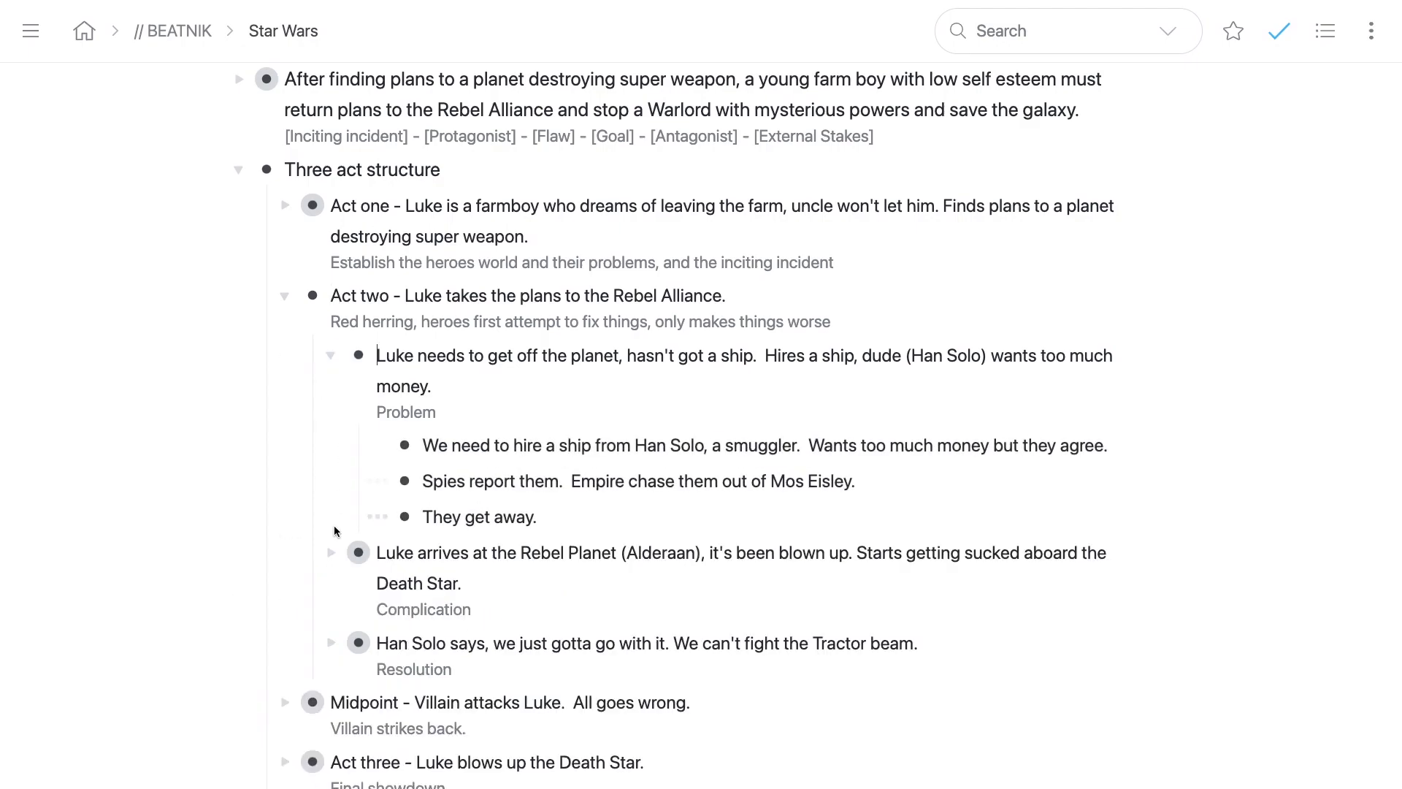
left_click(334, 555)
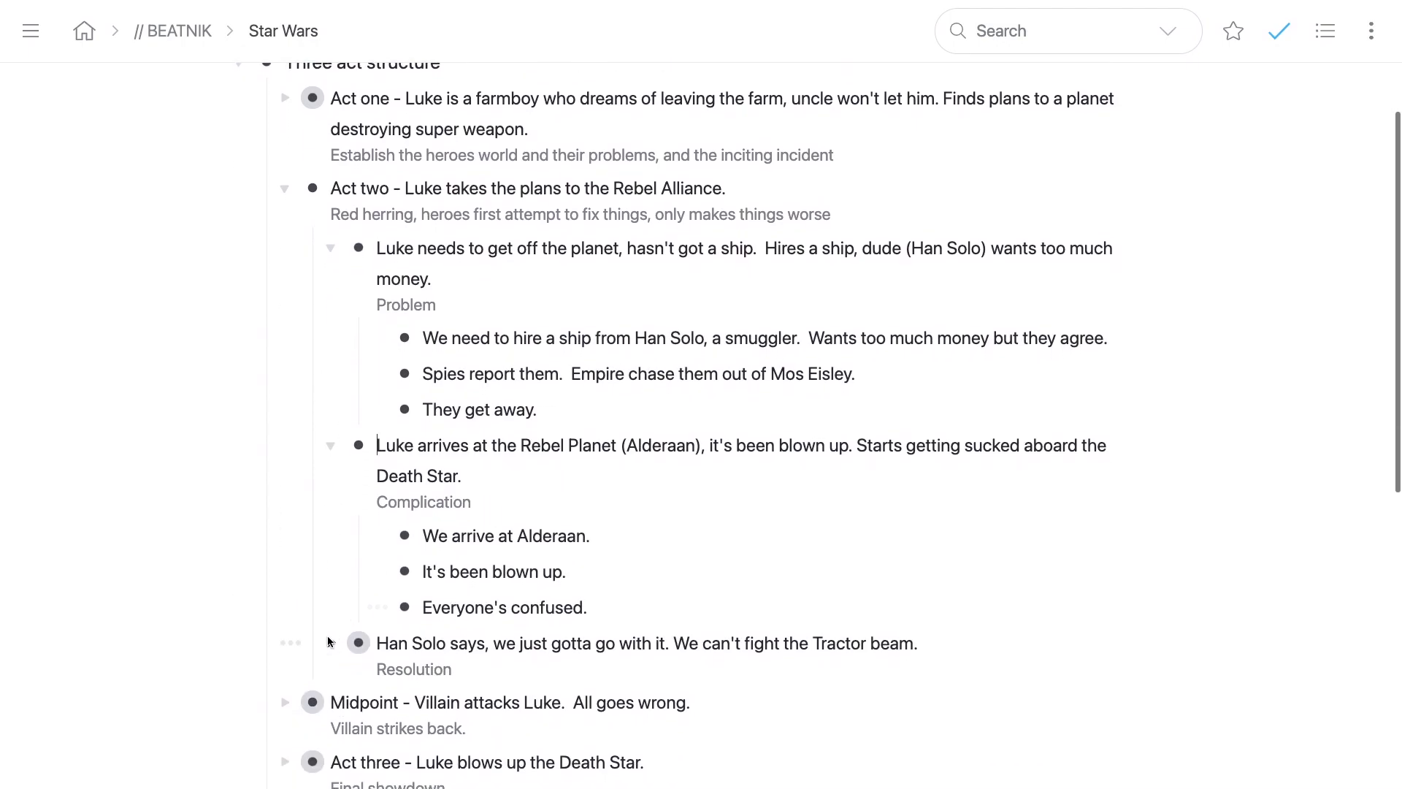
left_click(330, 643)
Step: Mirror the three Problem bullets of the outline's Act two into Act two under Beat sheet and expand it
scroll(329, 476, "down", 3)
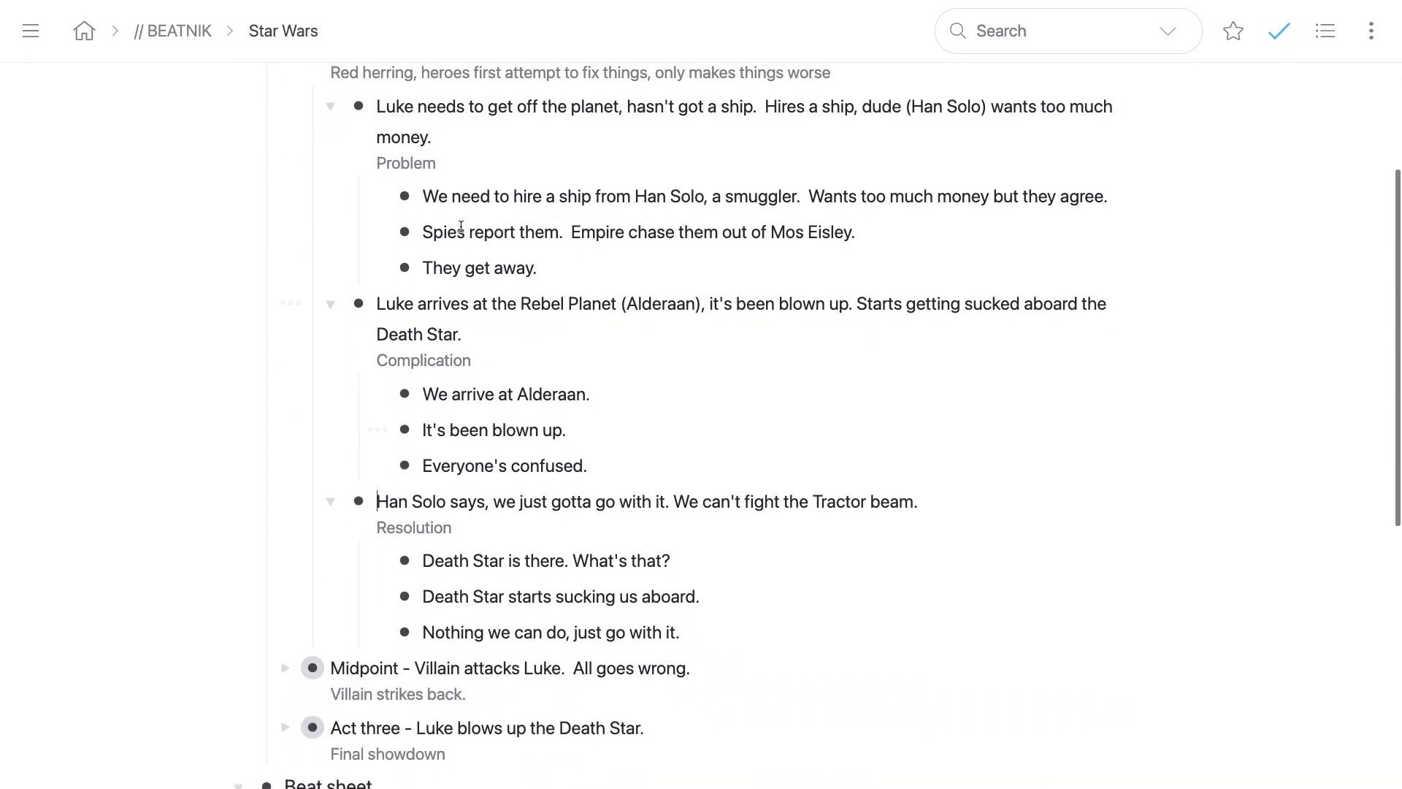
left_click_drag(453, 197, 463, 287)
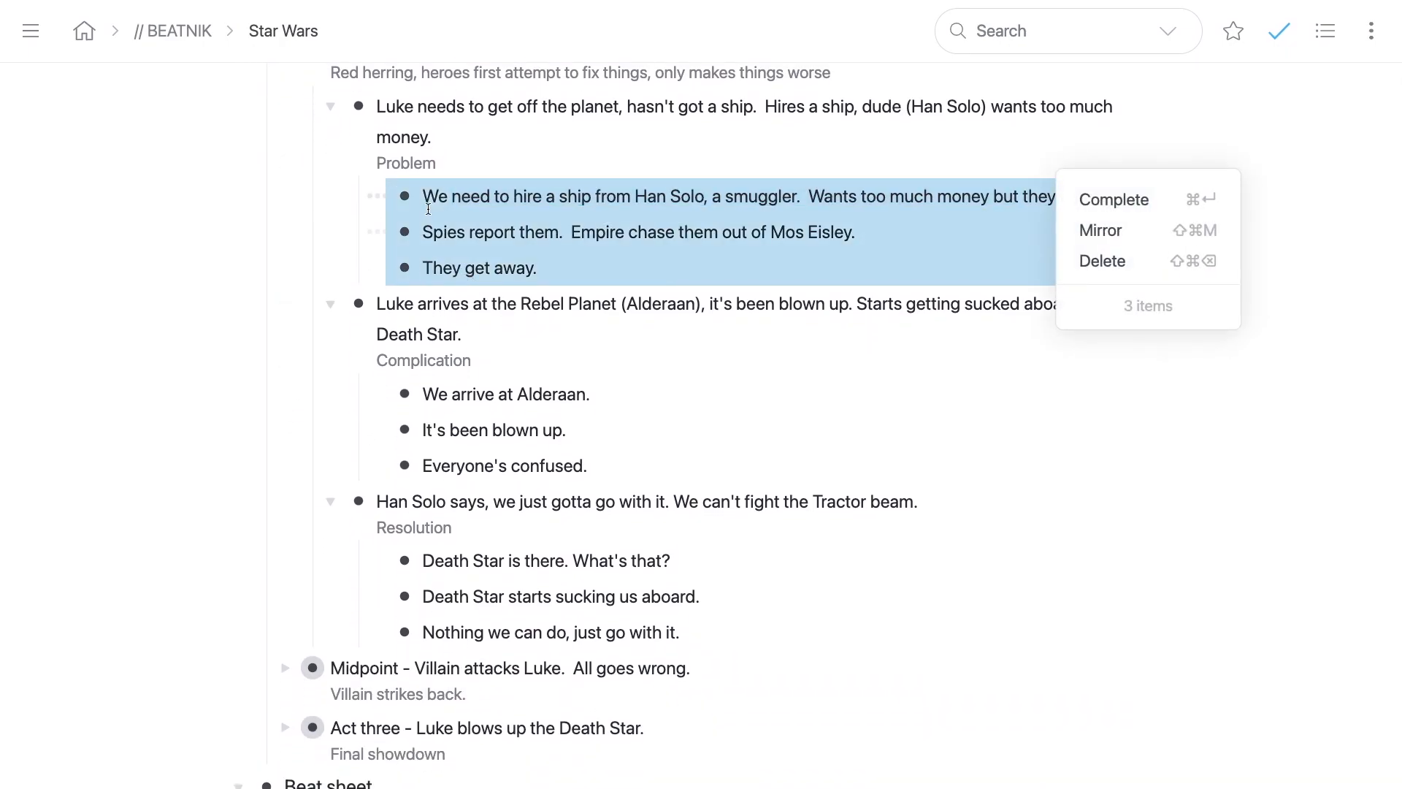
left_click_drag(405, 196, 380, 445)
scroll(538, 366, "down", 6)
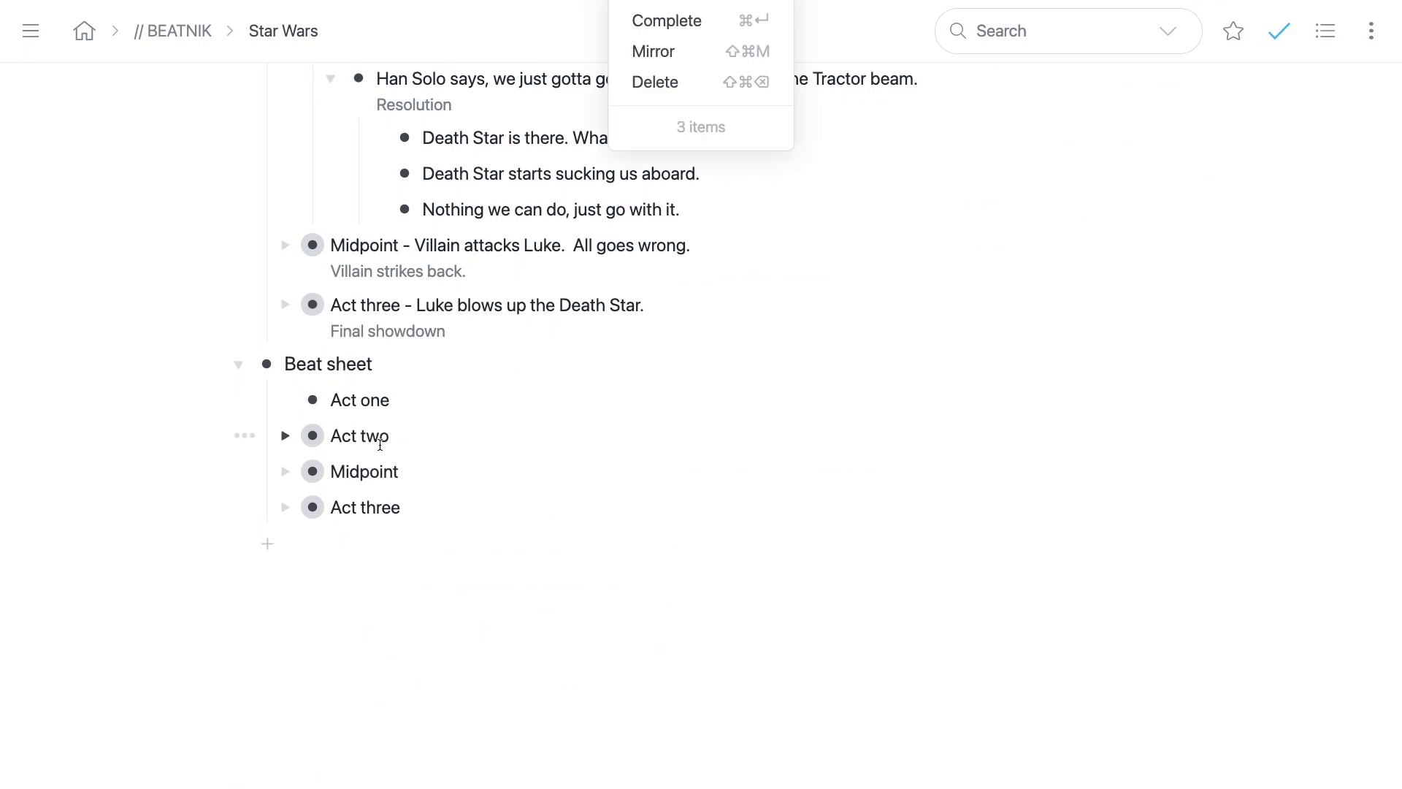
left_click(285, 436)
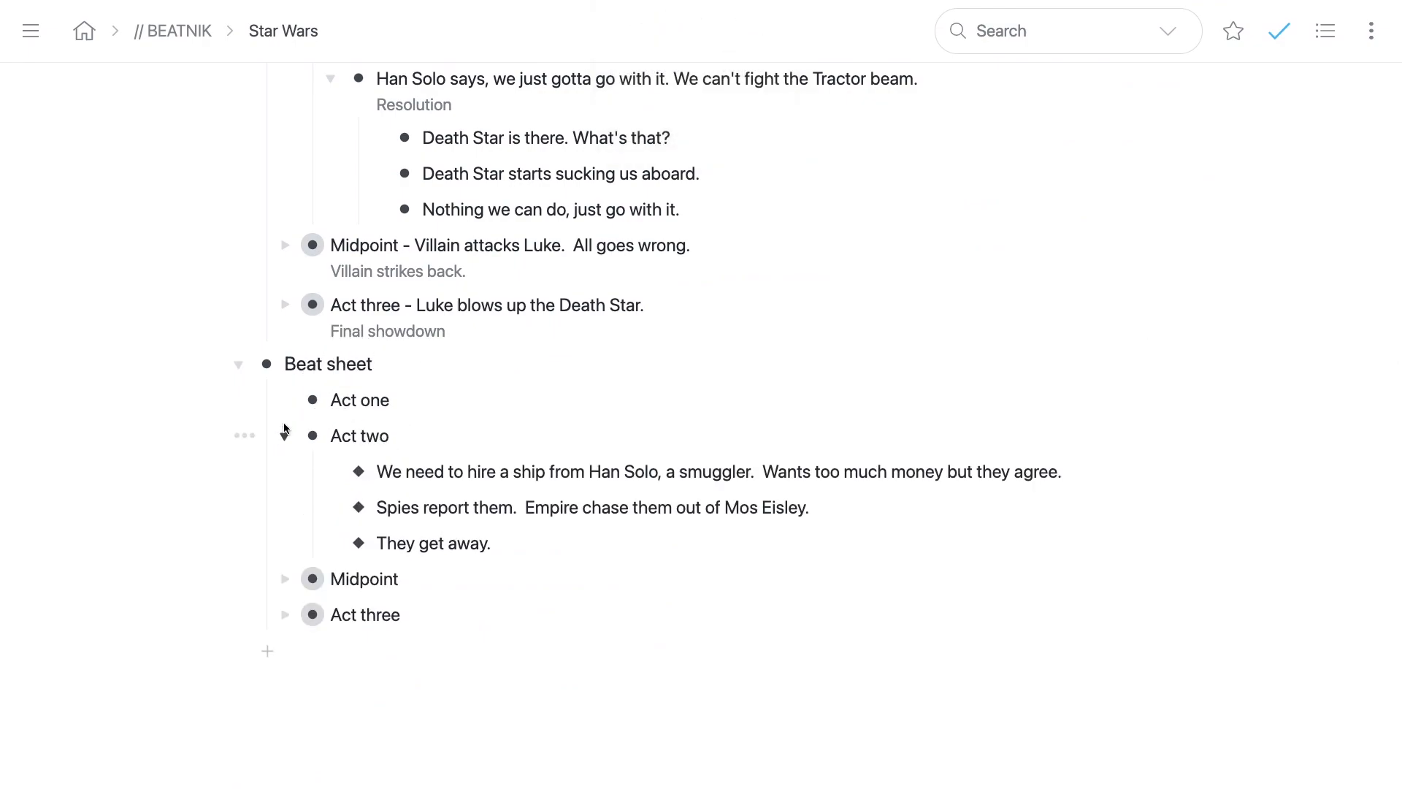
Step: Mirror the three Complication bullets of the outline's Act two into the Beat sheet's Act two, below "They get away."
scroll(283, 428, "up", 5)
scroll(284, 422, "up", 2)
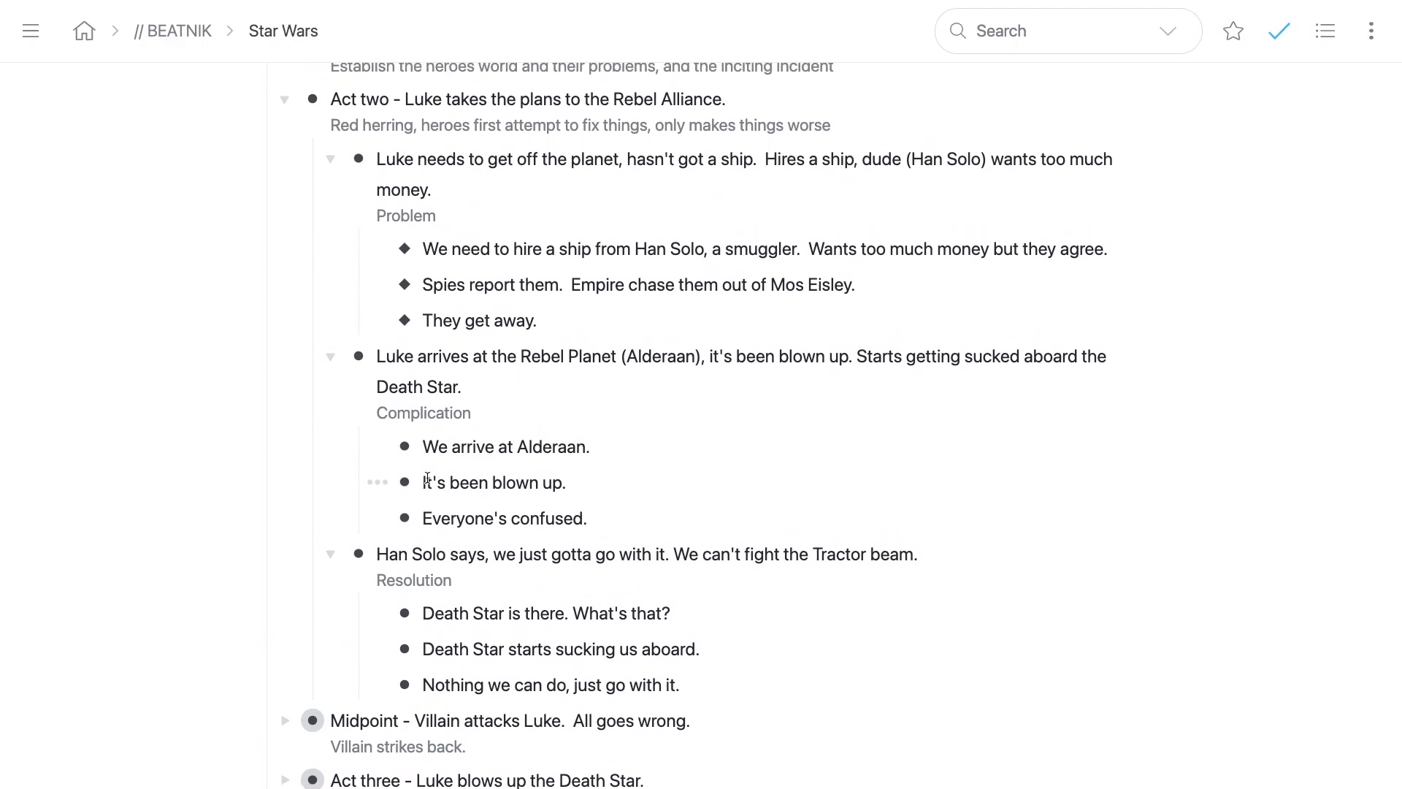
left_click_drag(443, 462, 441, 516)
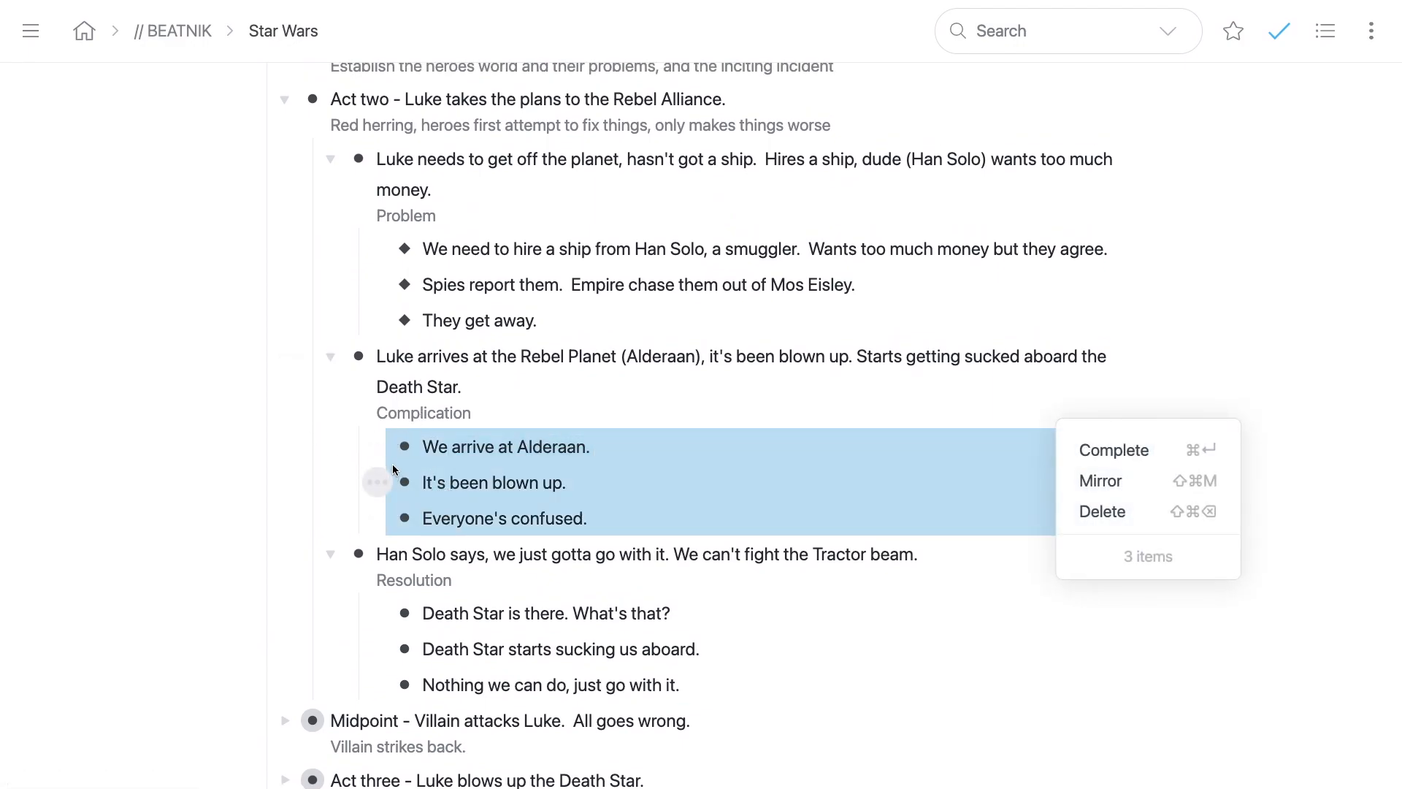
left_click_drag(404, 446, 357, 532)
scroll(407, 485, "down", 7)
Step: Mirror the three Resolution bullets of the outline's Act two into the Beat sheet's Act two, below "Everyone's confused."
scroll(351, 517, "up", 7)
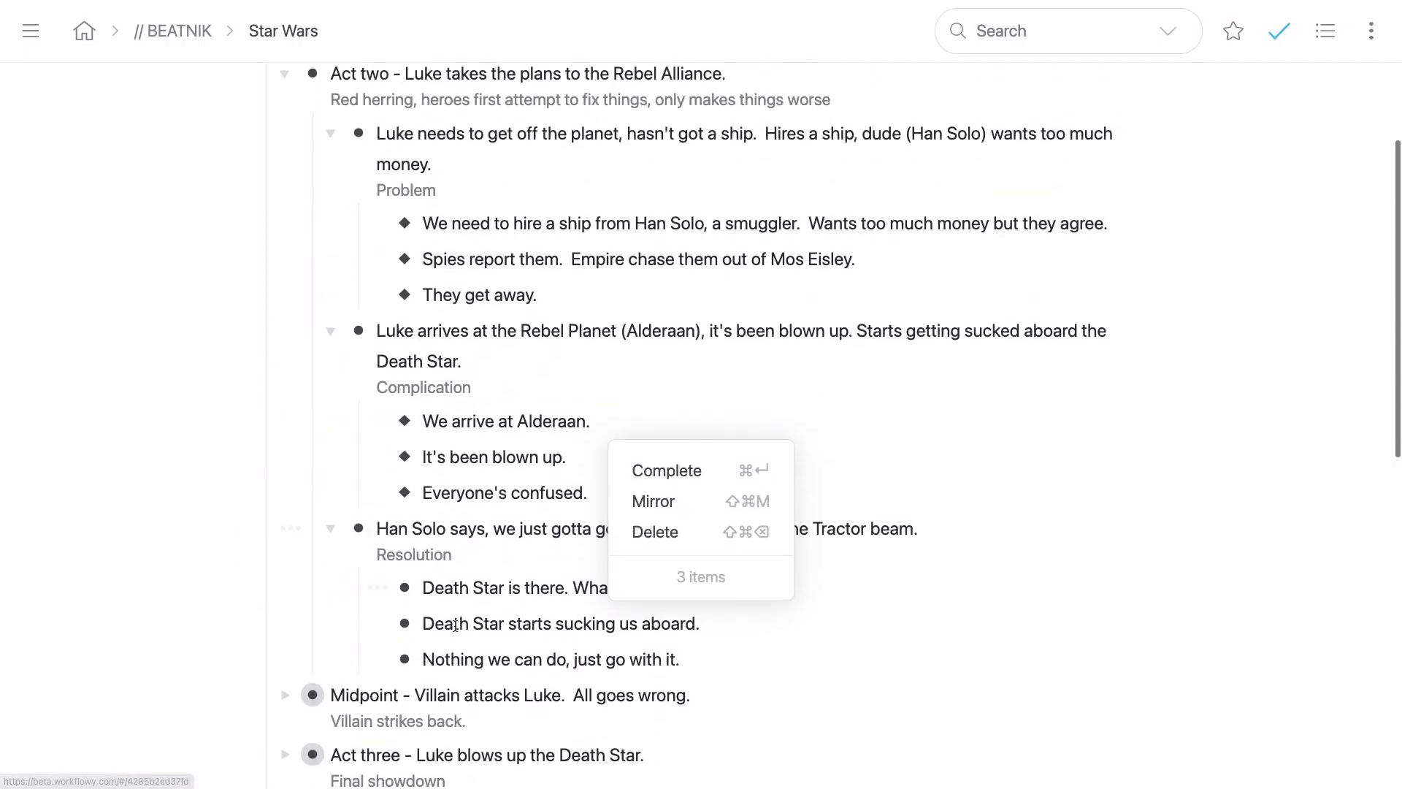
left_click(441, 584)
left_click_drag(440, 584, 460, 669)
left_click_drag(413, 591, 366, 664)
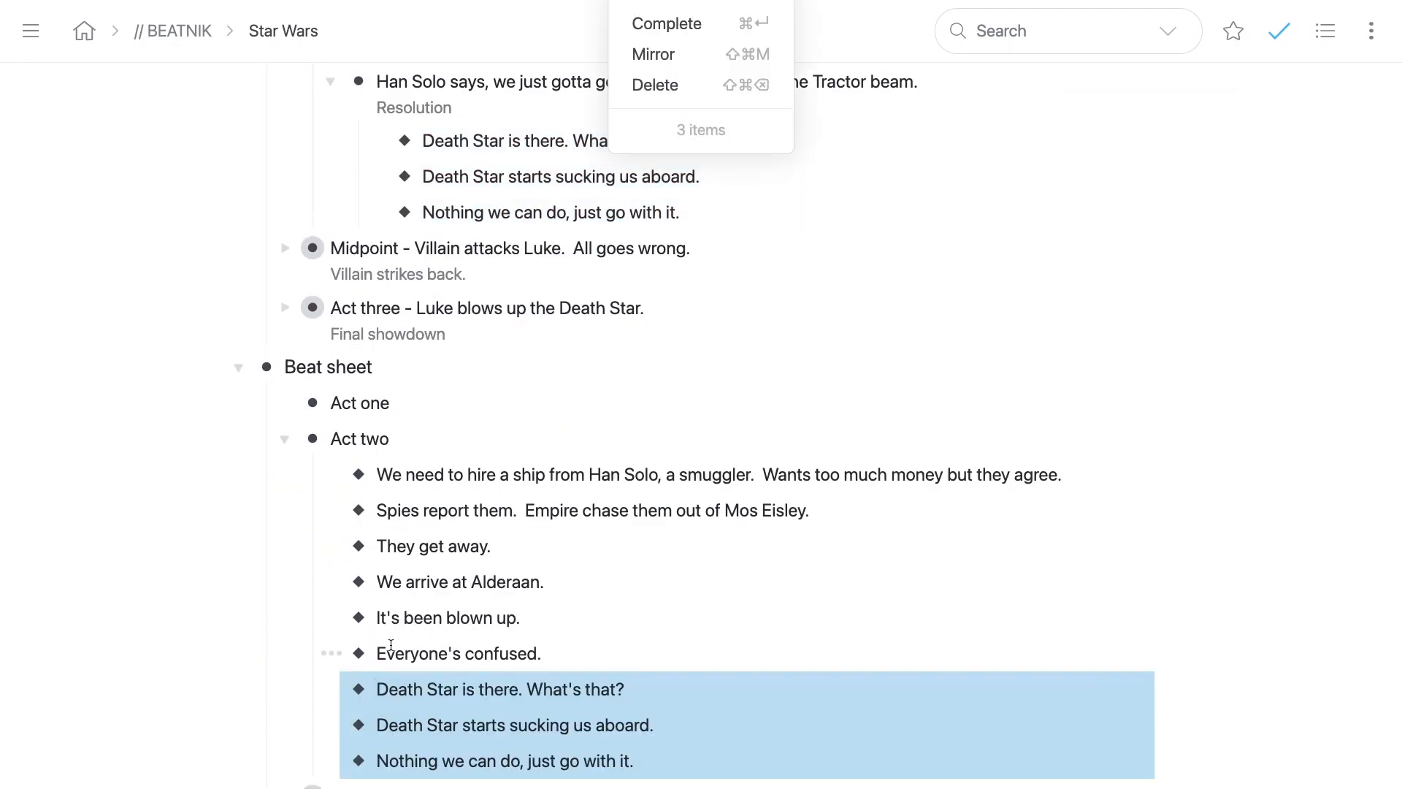
Step: Collapse Act two under Beat sheet and in the outline, and expand the outline's Act one with its Problem, Complication and Resolution beats
left_click(286, 439)
scroll(287, 440, "up", 10)
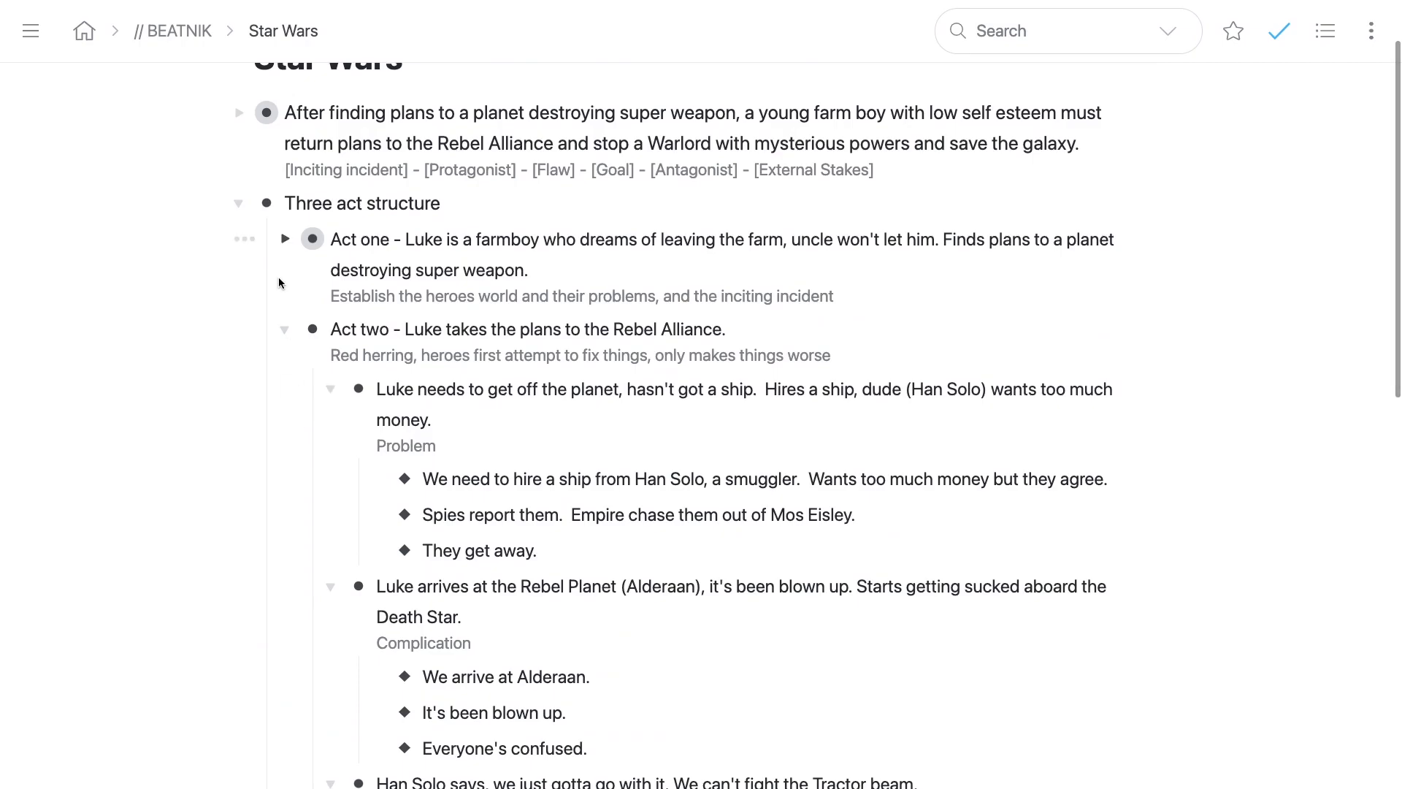
left_click(285, 329)
left_click(286, 240)
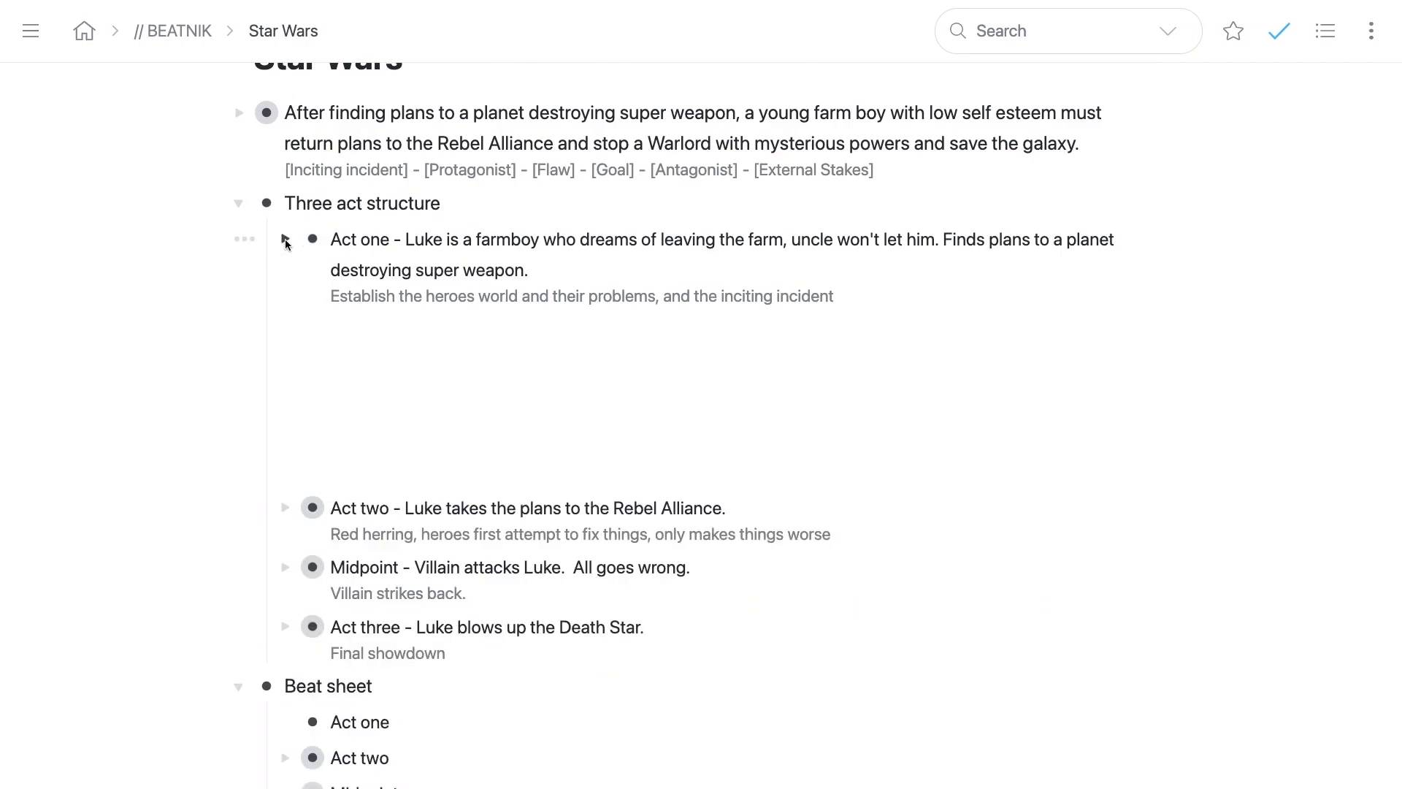
left_click(331, 448)
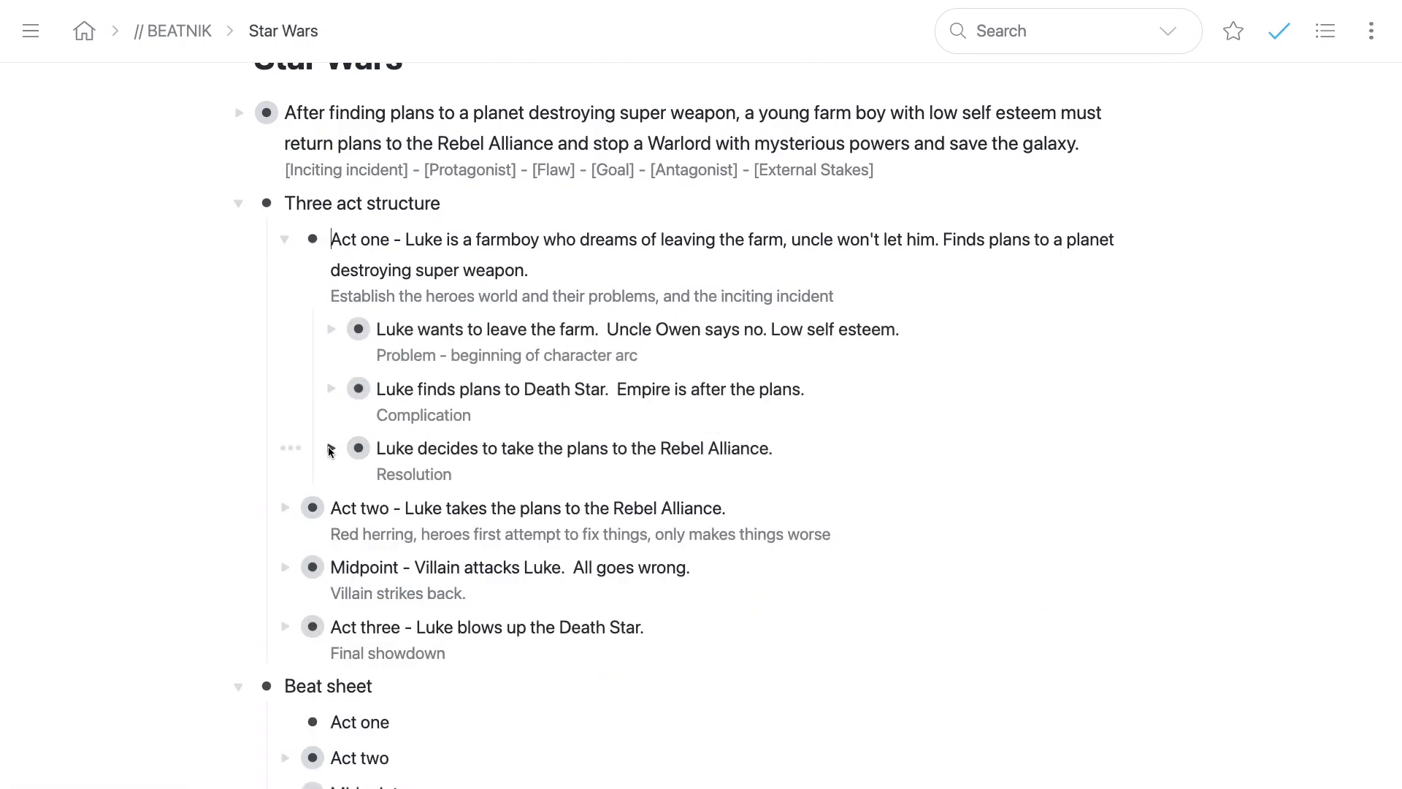
left_click(331, 389)
left_click(331, 330)
scroll(331, 412, "down", 3)
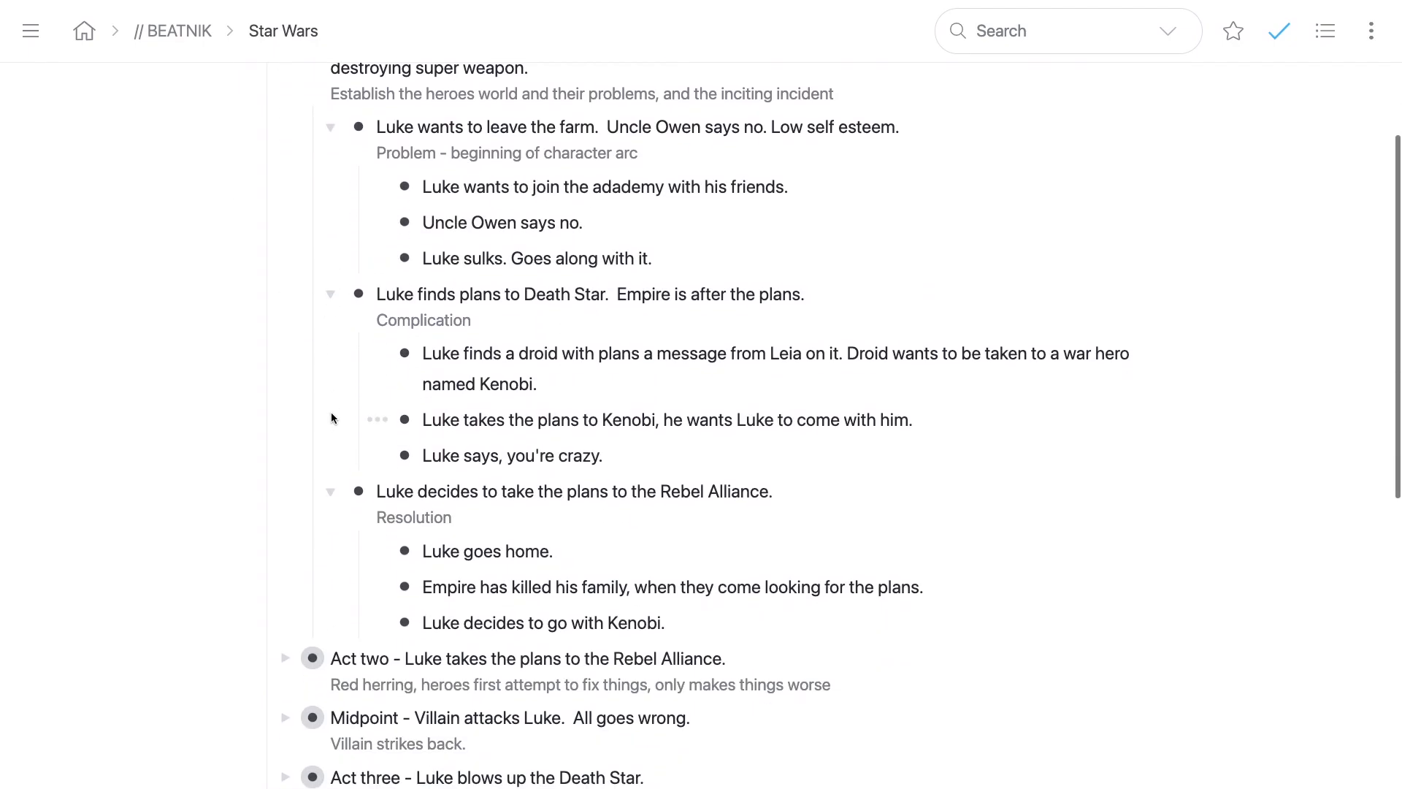
Step: Mirror the three Problem bullets of the outline's Act one into Act one under Beat sheet and expand it
left_click_drag(463, 179, 557, 250)
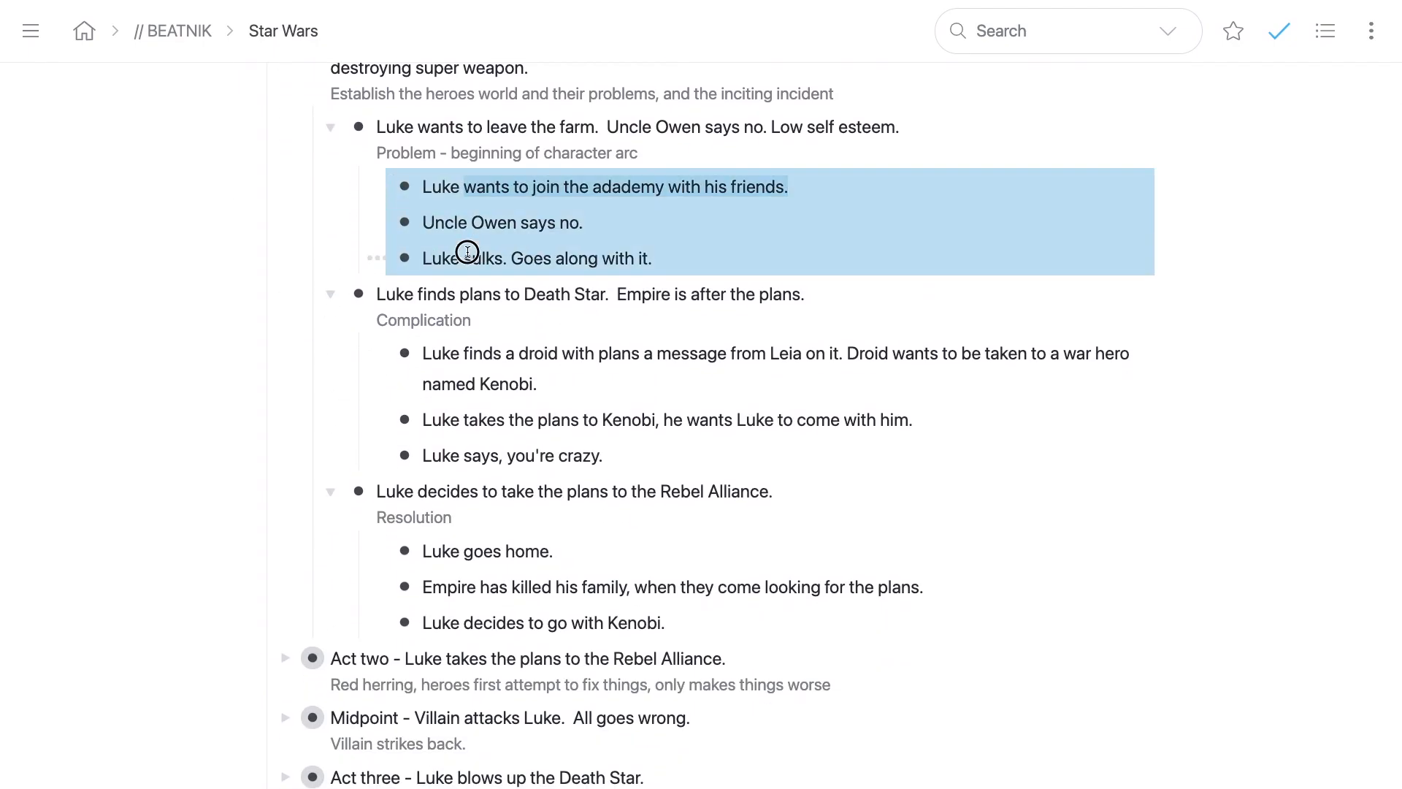
left_click_drag(405, 187, 364, 631)
scroll(470, 401, "down", 4)
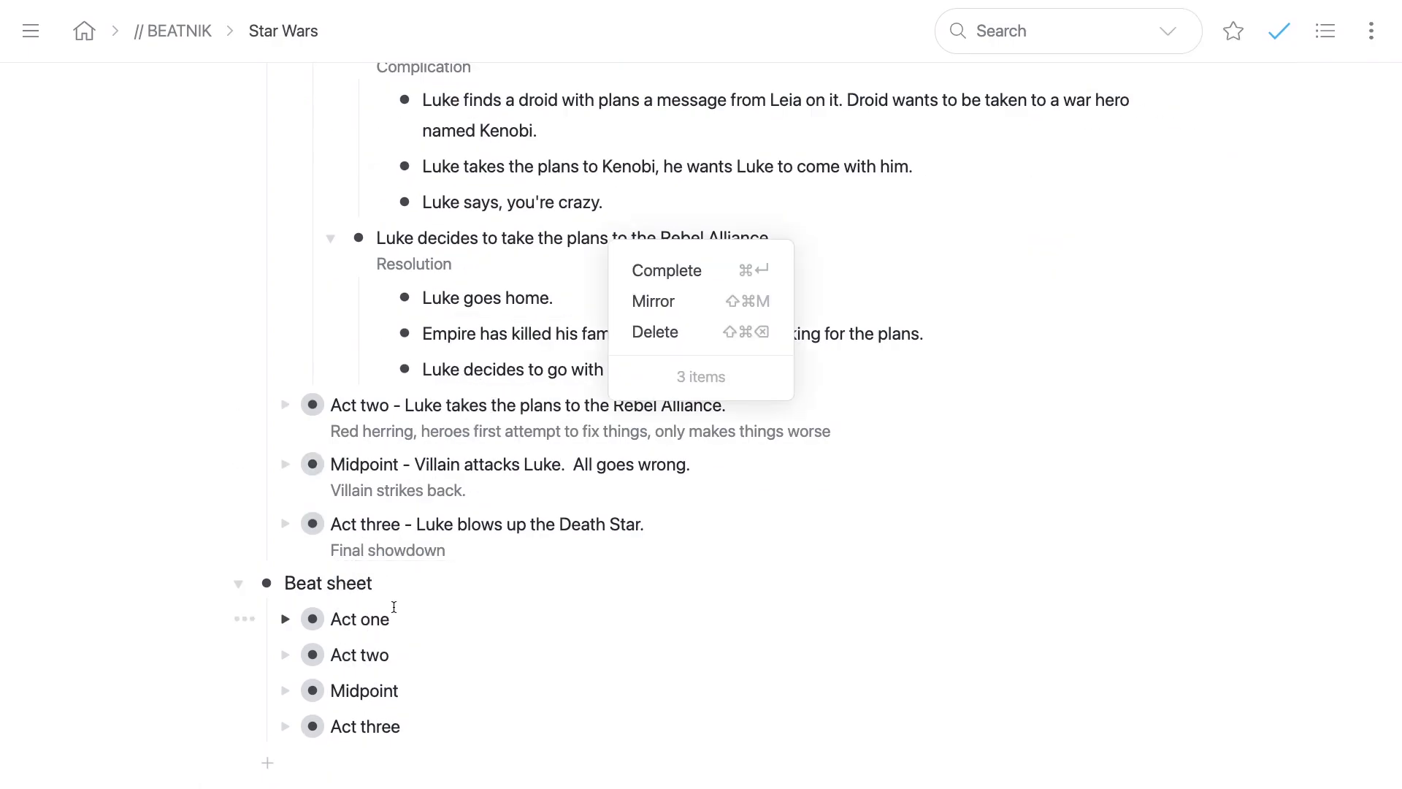
left_click(286, 620)
Step: Mirror the three Complication bullets of the outline's Act one into the Beat sheet's Act one, above "Luke wants to join the adademy with his friends."
scroll(306, 526, "up", 8)
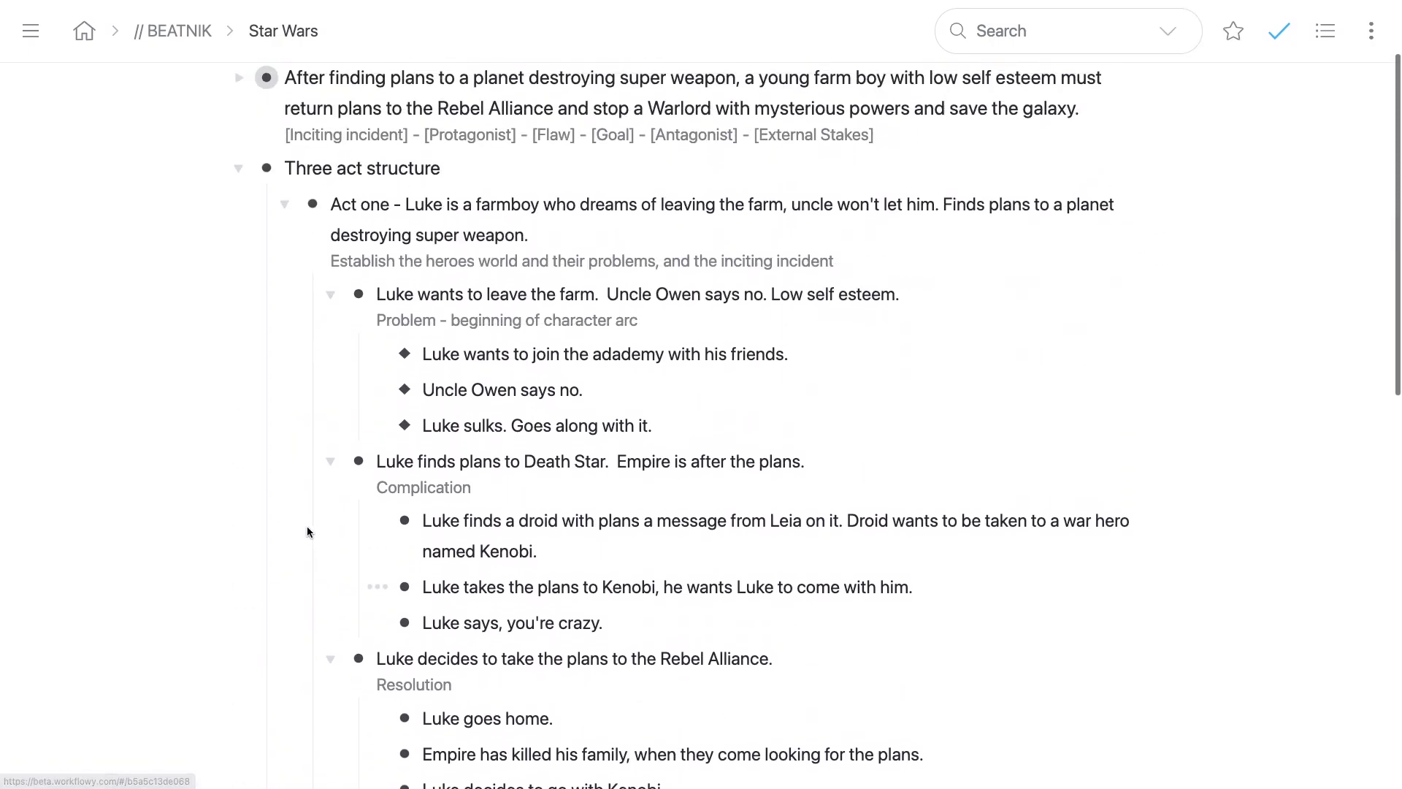
left_click_drag(450, 584, 469, 682)
mouse_move(401, 590)
left_mouse_down()
mouse_move(427, 620)
mouse_move(382, 598)
mouse_move(426, 599)
mouse_move(360, 582)
mouse_move(414, 579)
left_mouse_up()
Step: Mirror the three Resolution bullets of the outline's Act one into the Beat sheet's Act one, below "Luke sulks. Goes along with it."
scroll(417, 581, "up", 5)
left_click(434, 577)
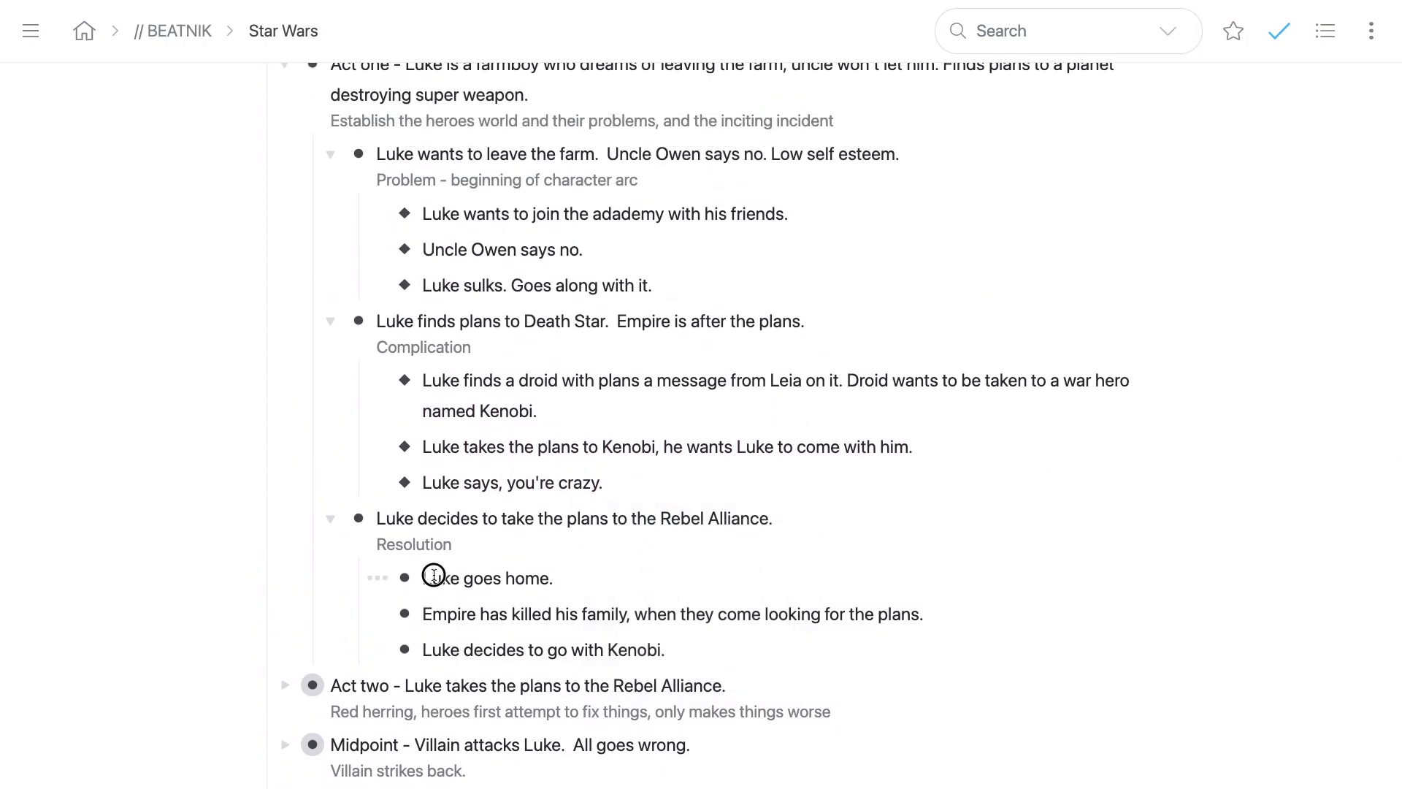
left_click_drag(434, 577, 495, 647)
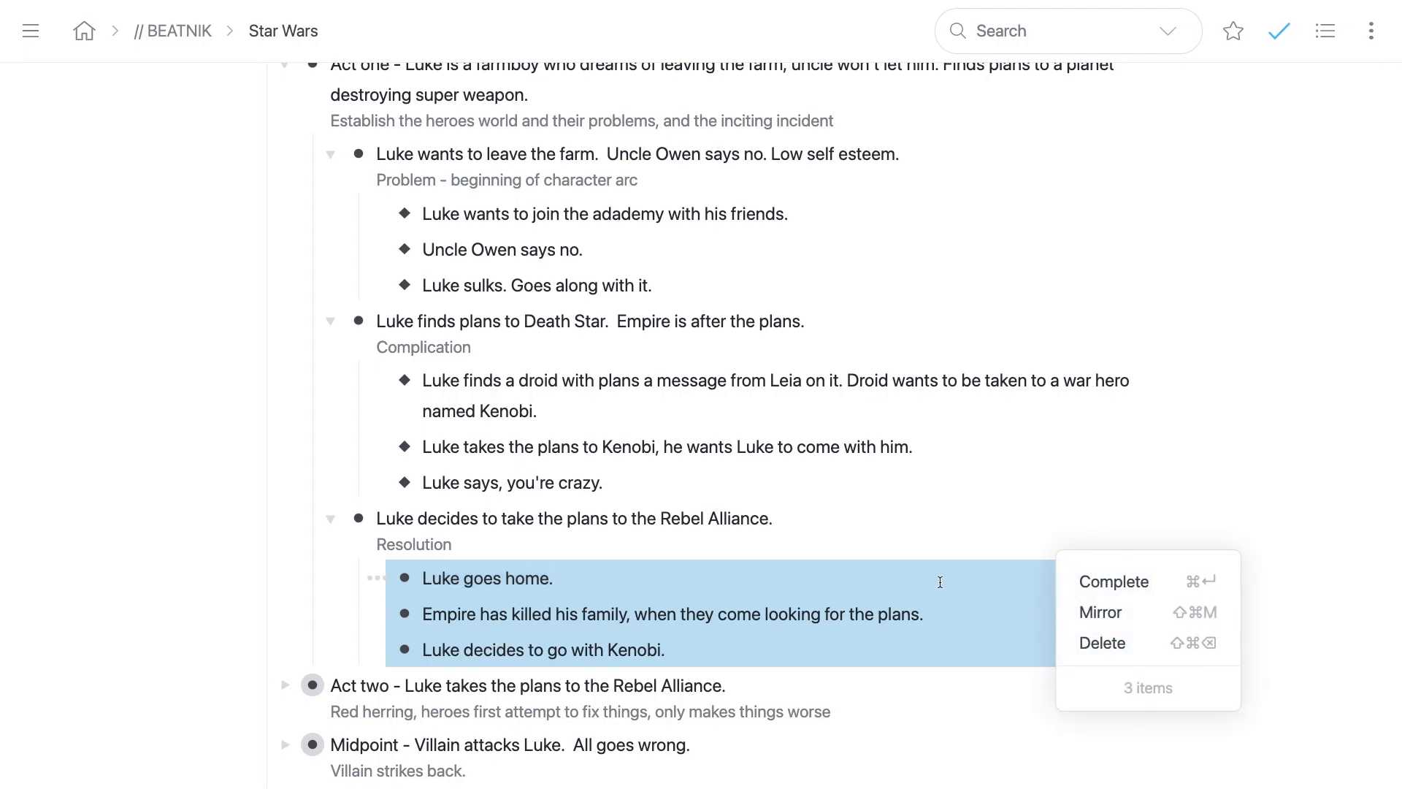
left_click(1099, 613)
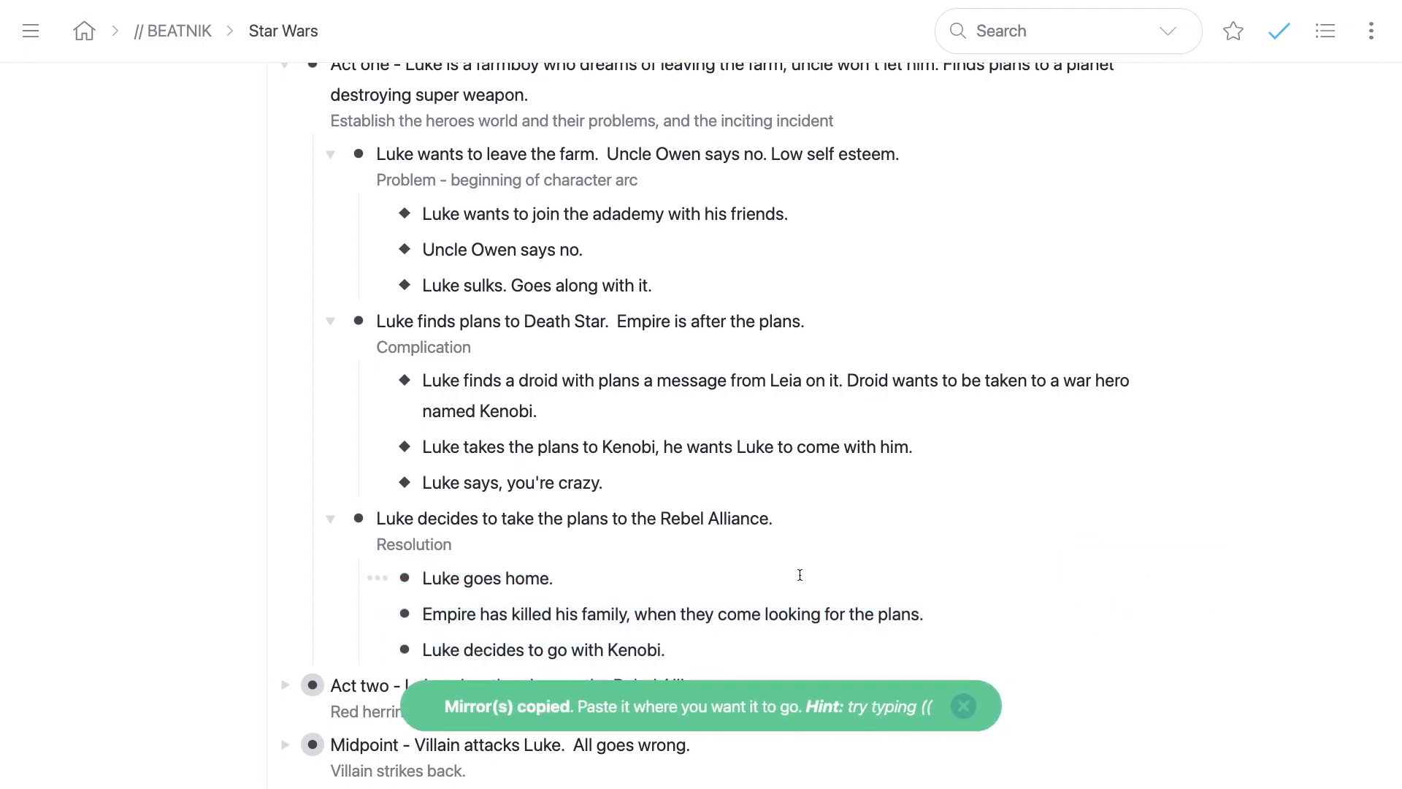
scroll(799, 575, "down", 8)
left_click(634, 536)
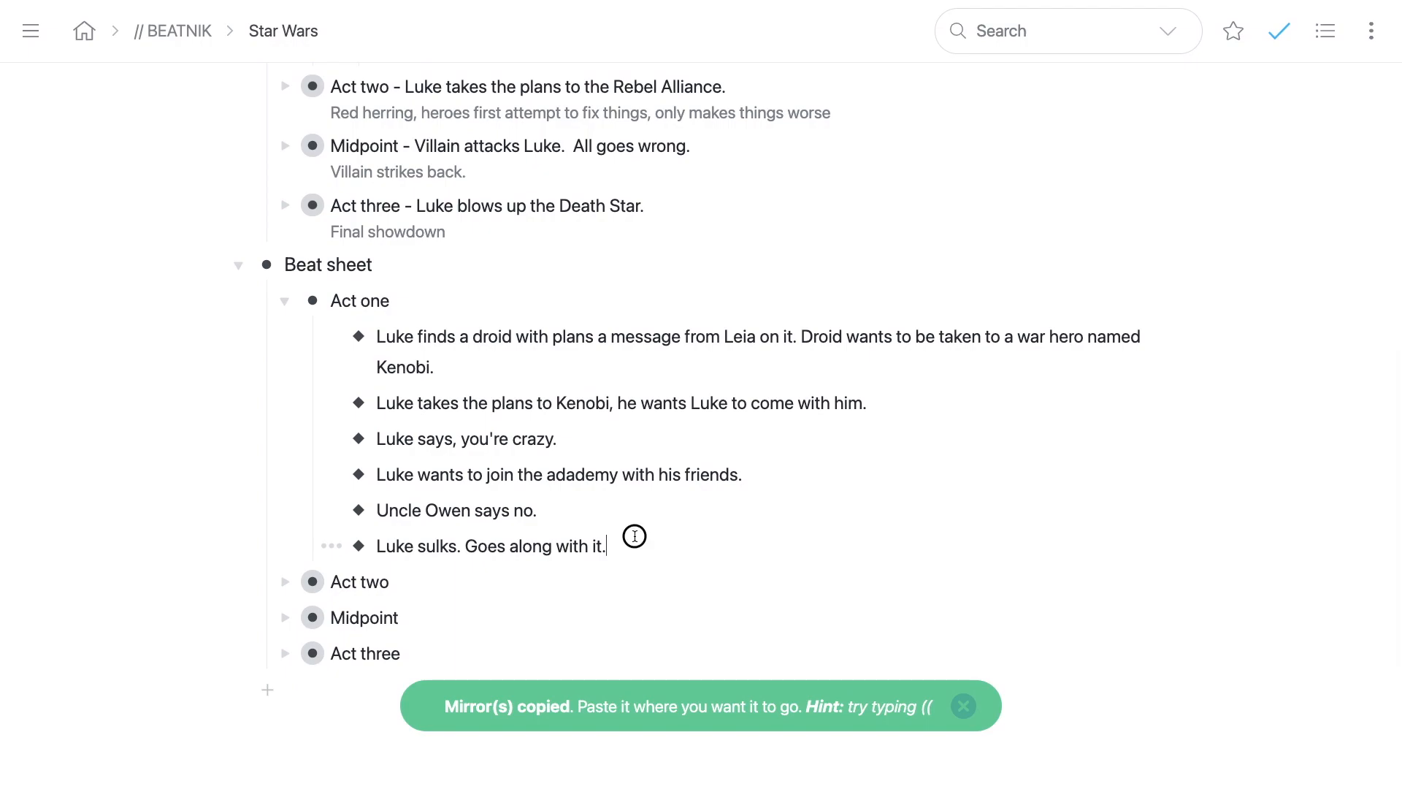
key("Return")
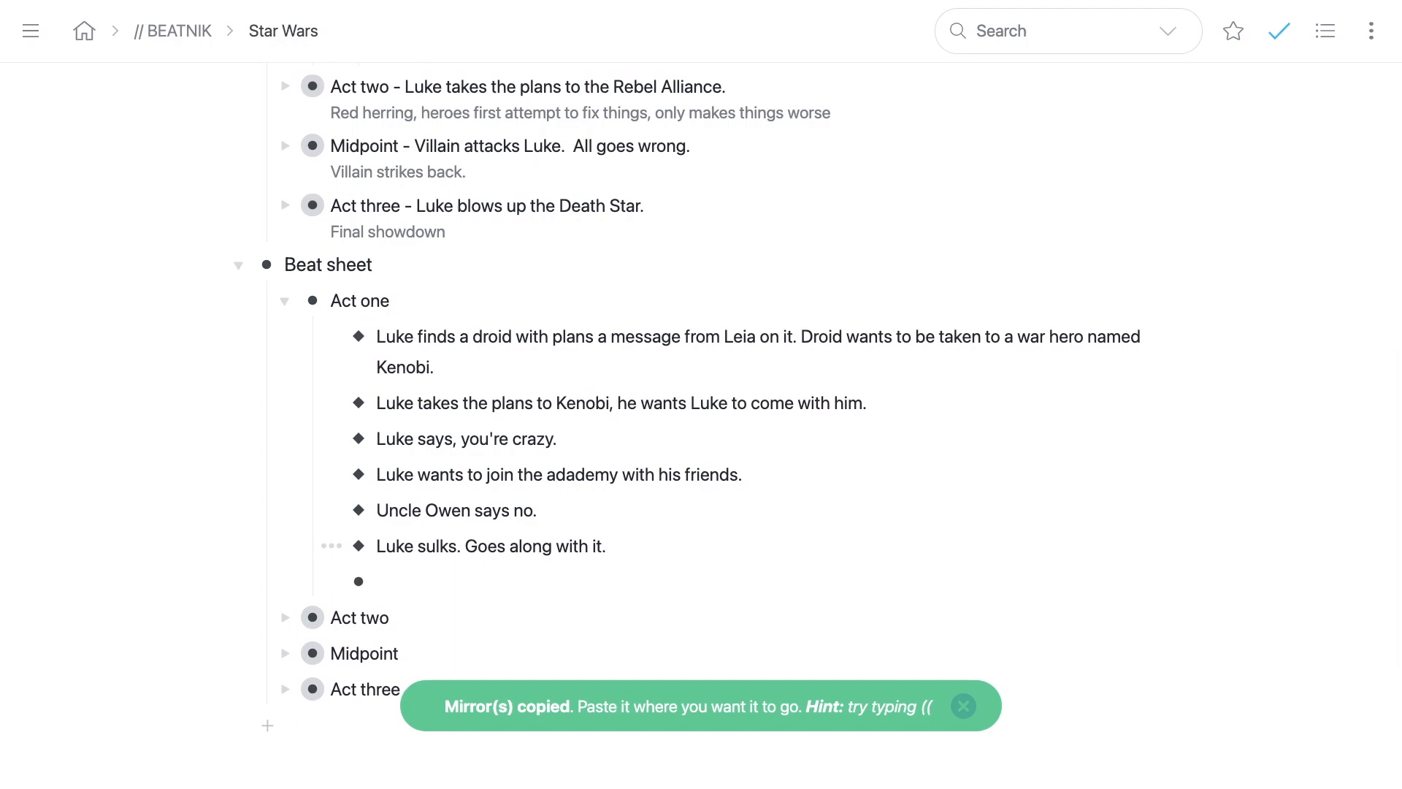
key("ctrl+v")
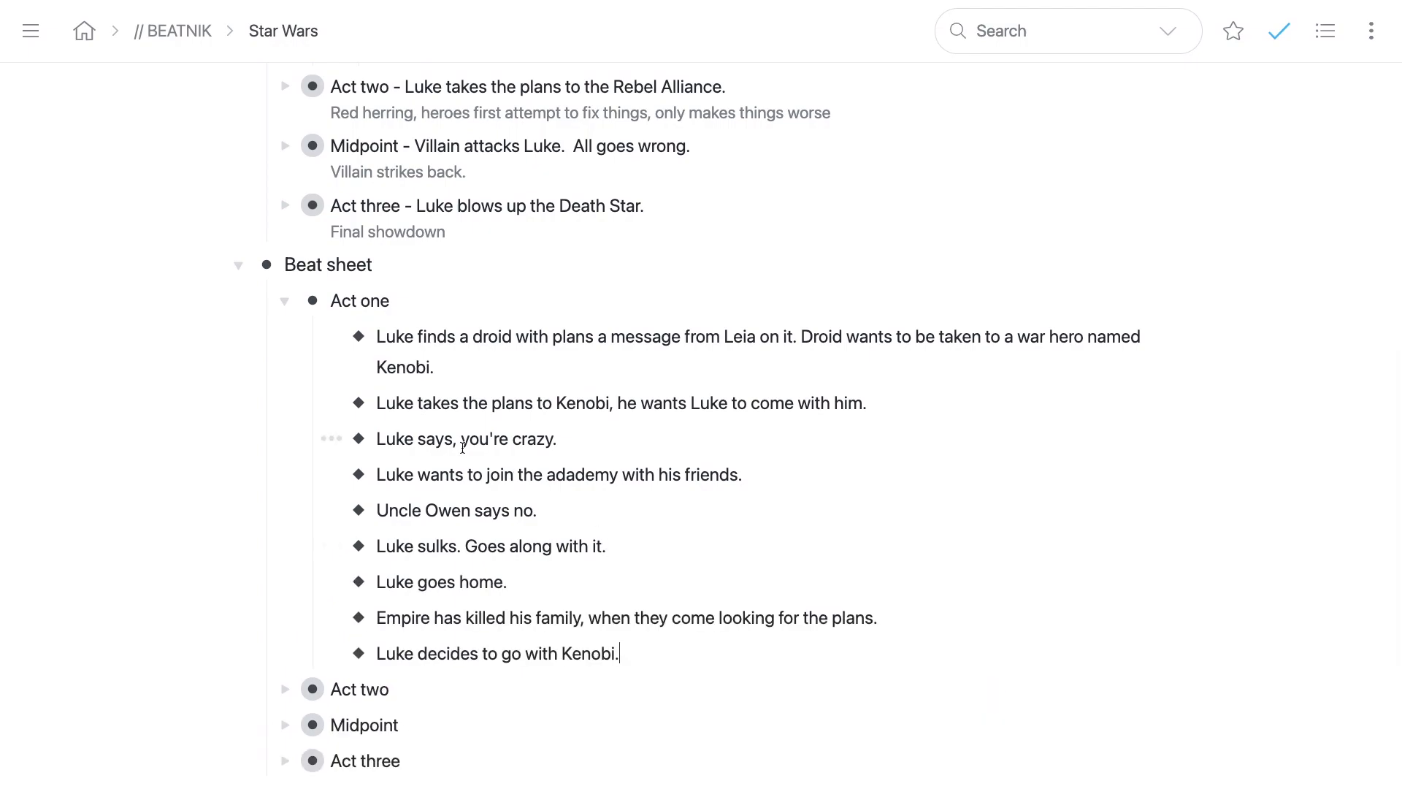
Step: Collapse the outline's Act one, then zoom into Beat sheet and expand all of its acts
scroll(463, 447, "up", 4)
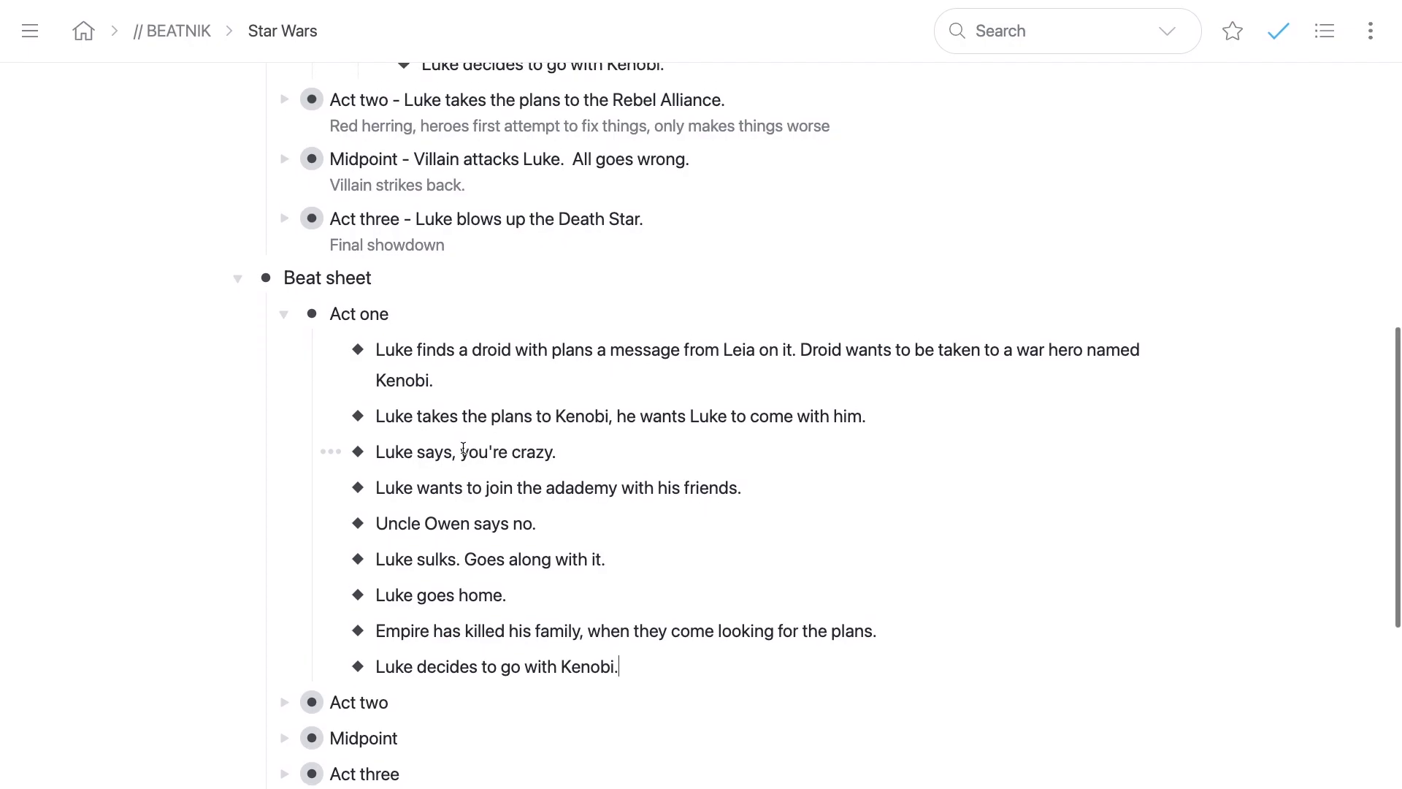
scroll(468, 448, "up", 5)
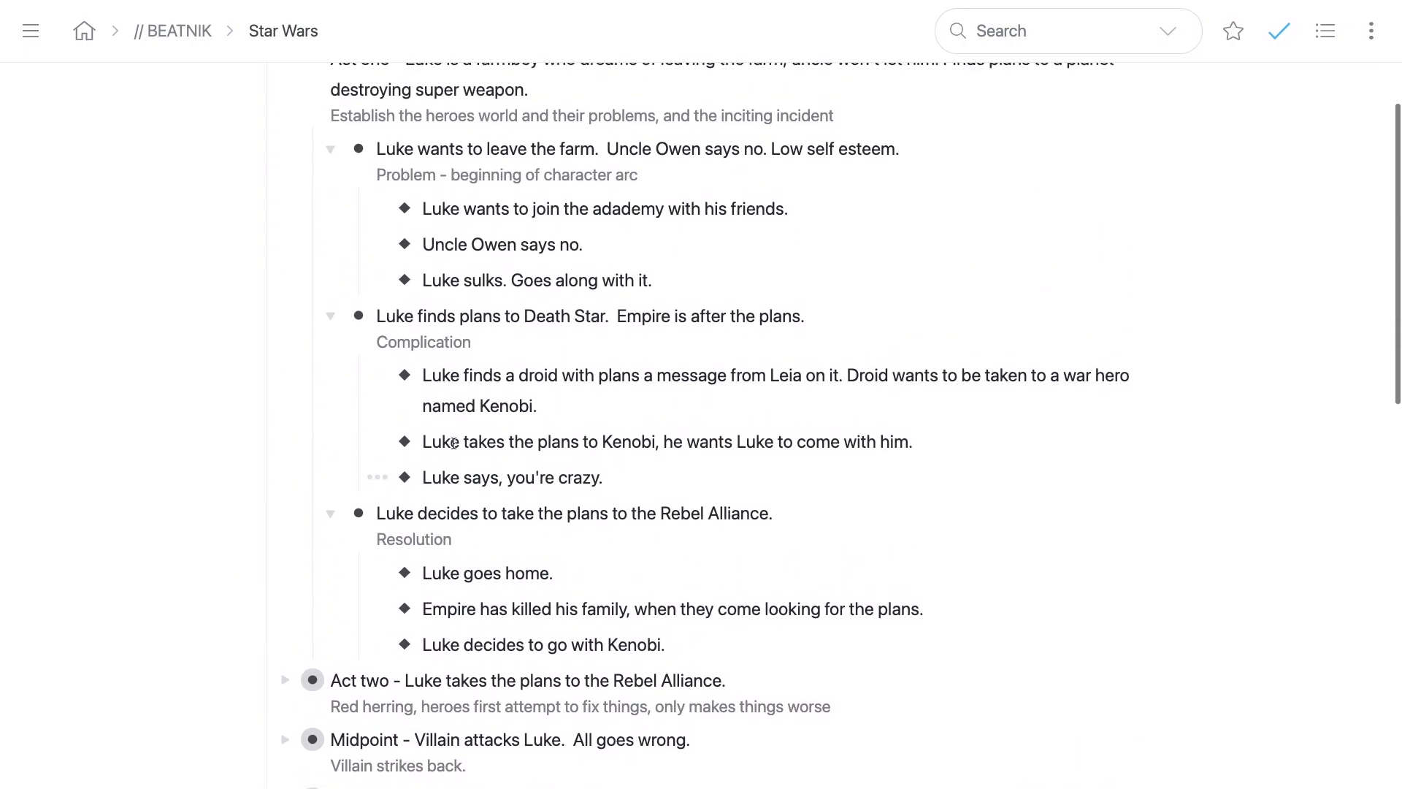
left_click(276, 92)
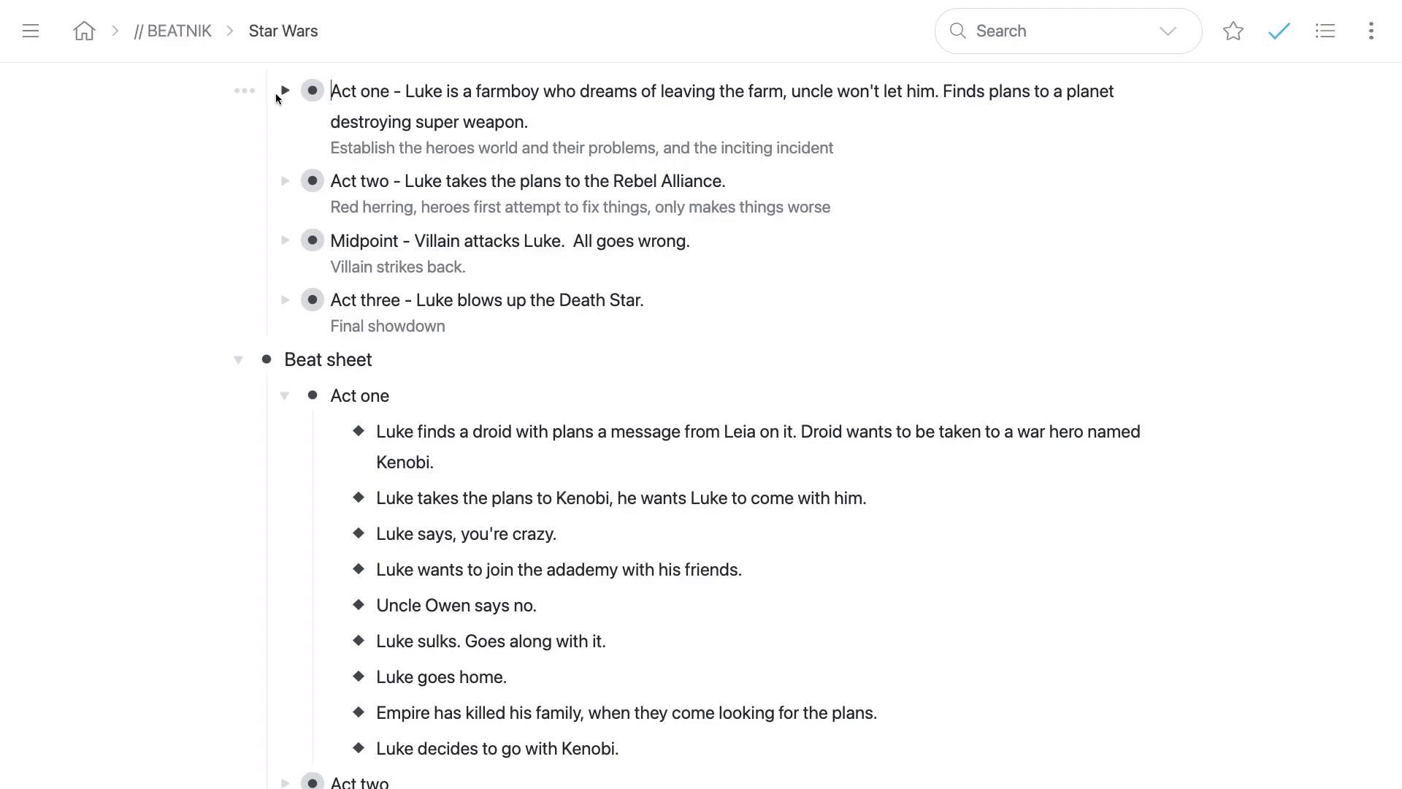
scroll(266, 352, "down", 1)
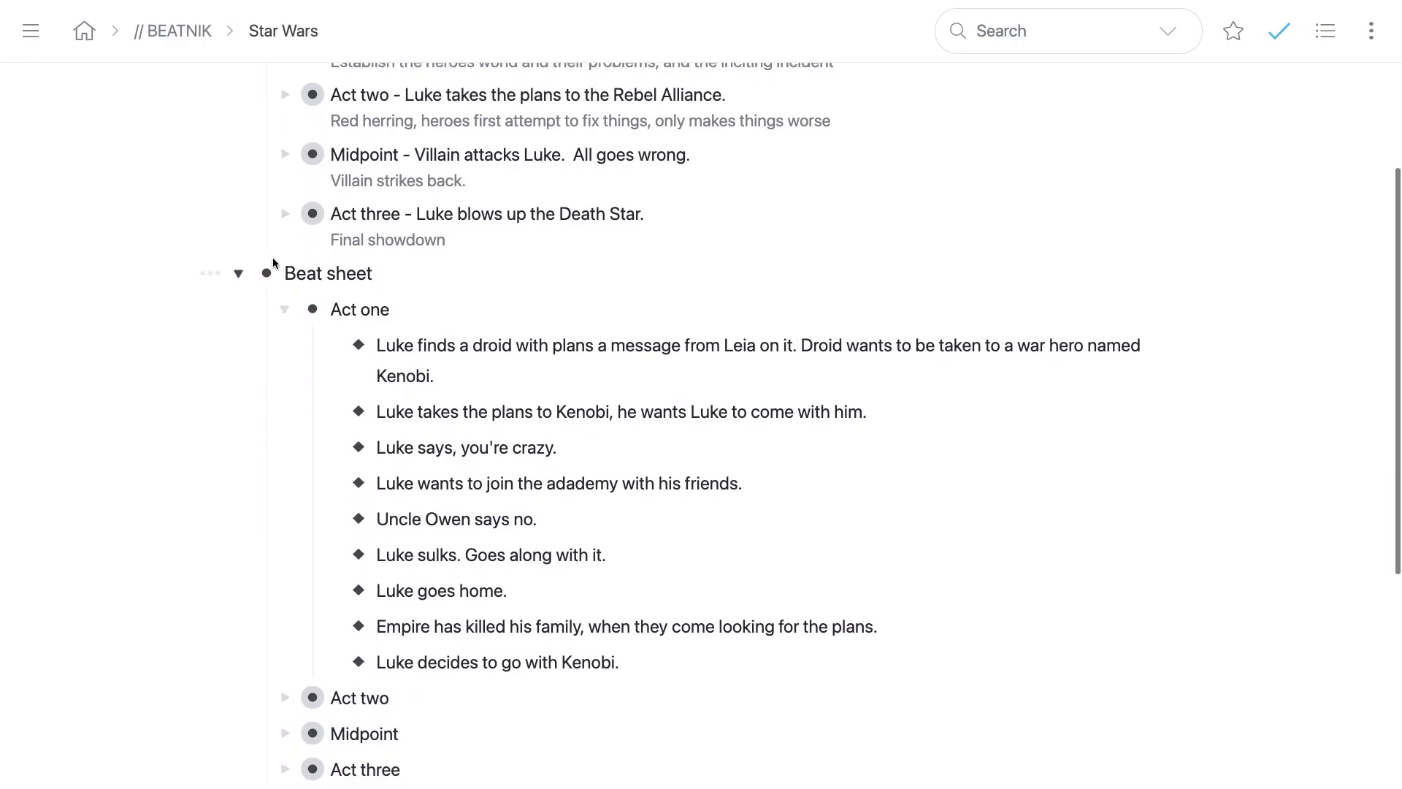
left_click(267, 273)
left_click(324, 144)
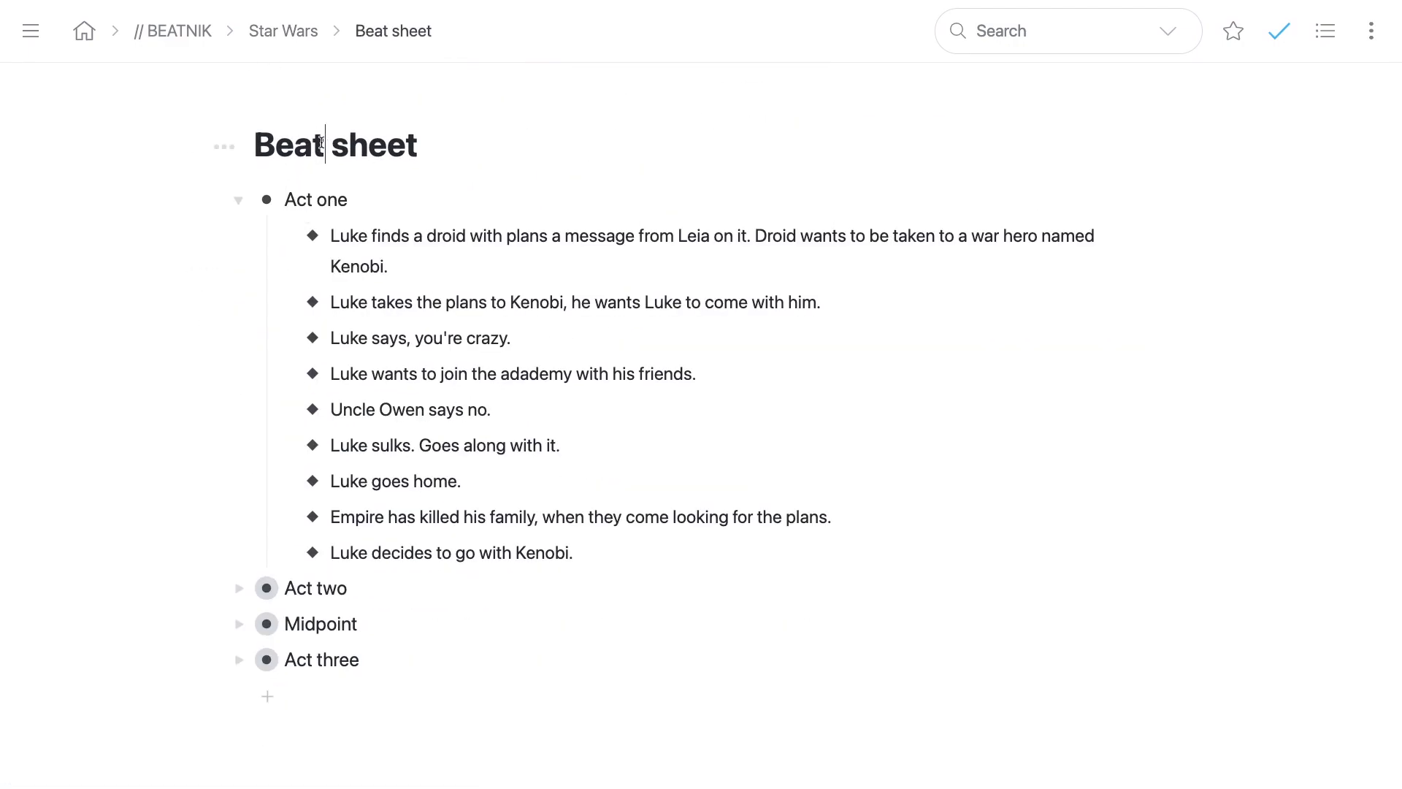
key("ctrl+space")
Step: Review the mirrored bullets of Act one, Act two, Midpoint and Act three throughout the beat sheet
scroll(150, 276, "down", 7)
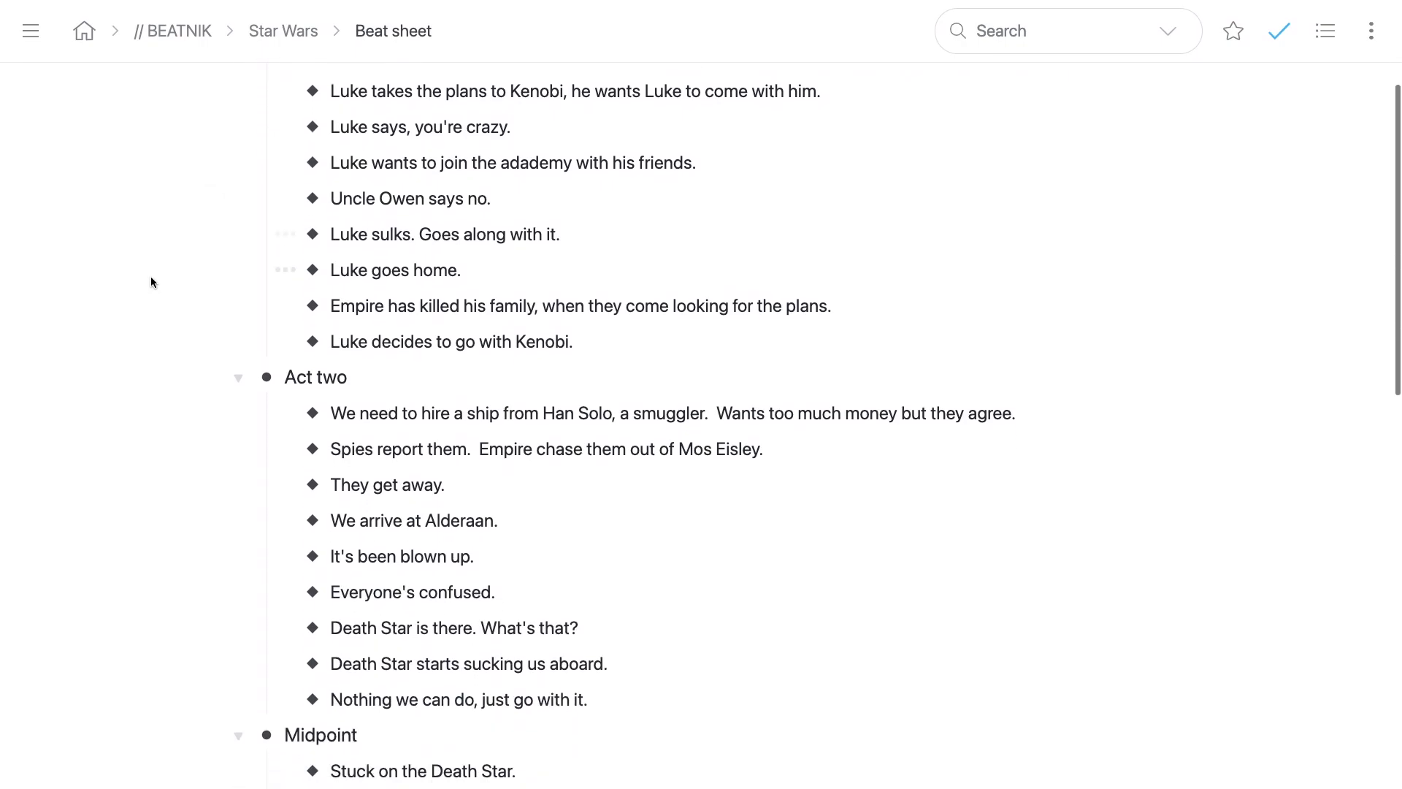
scroll(151, 279, "down", 7)
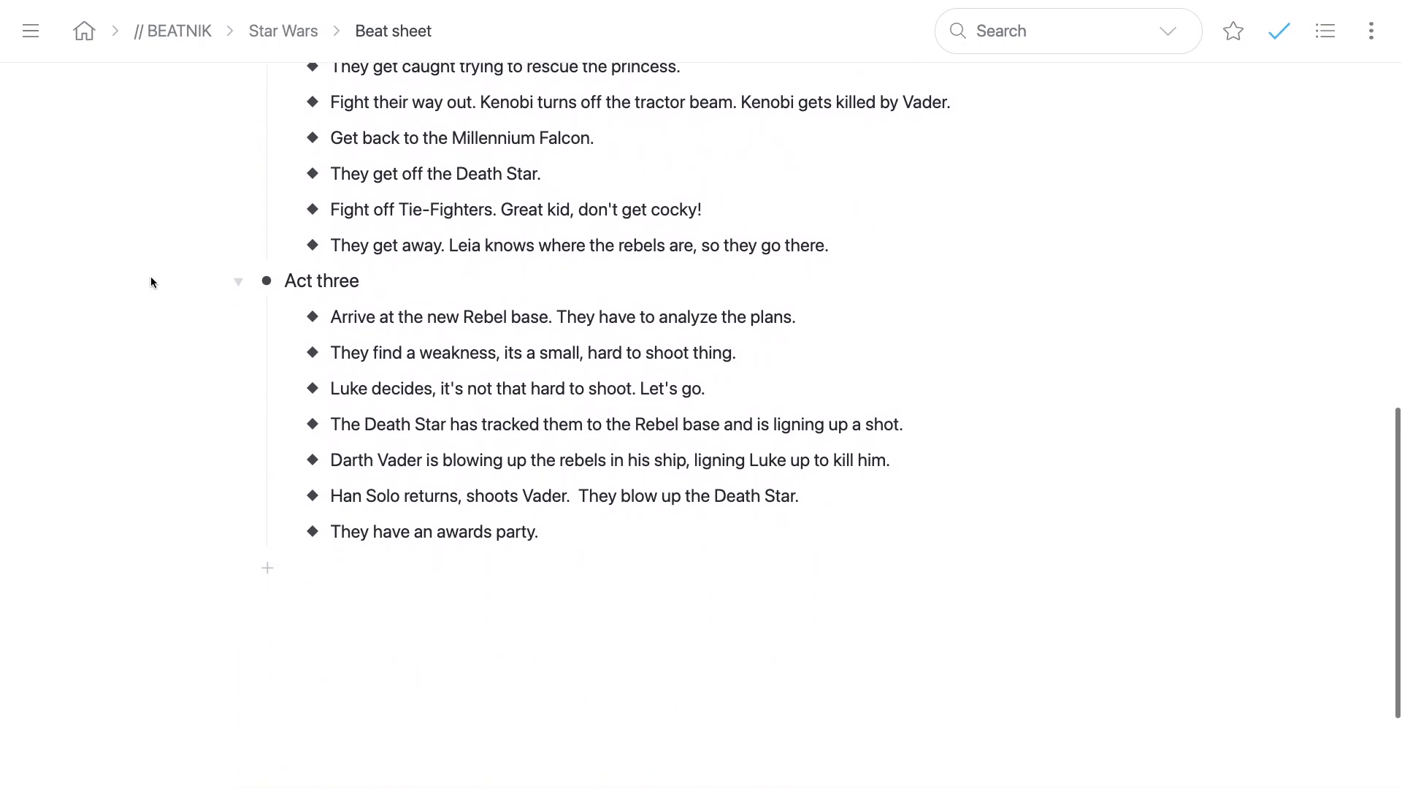
scroll(151, 279, "up", 7)
scroll(151, 280, "up", 7)
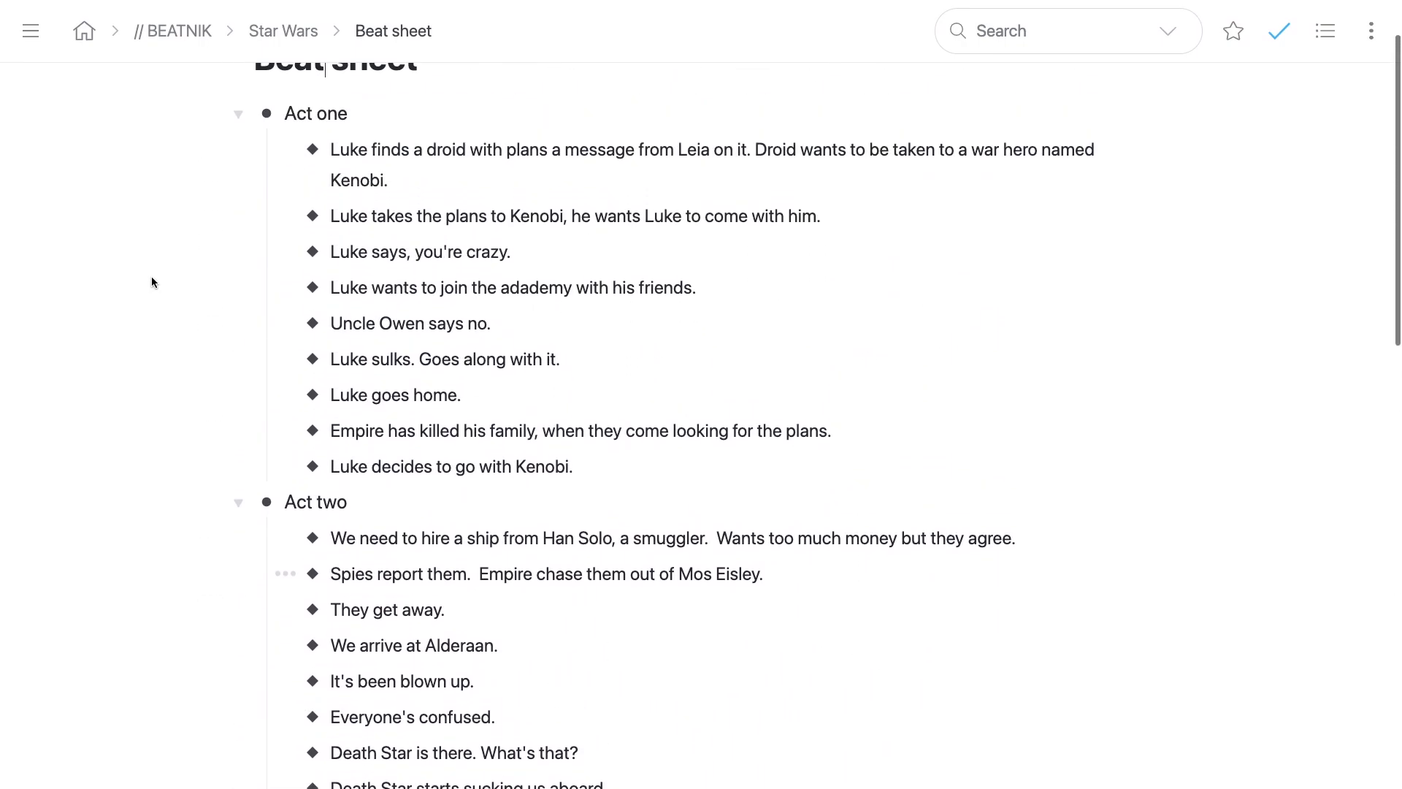
scroll(151, 282, "down", 6)
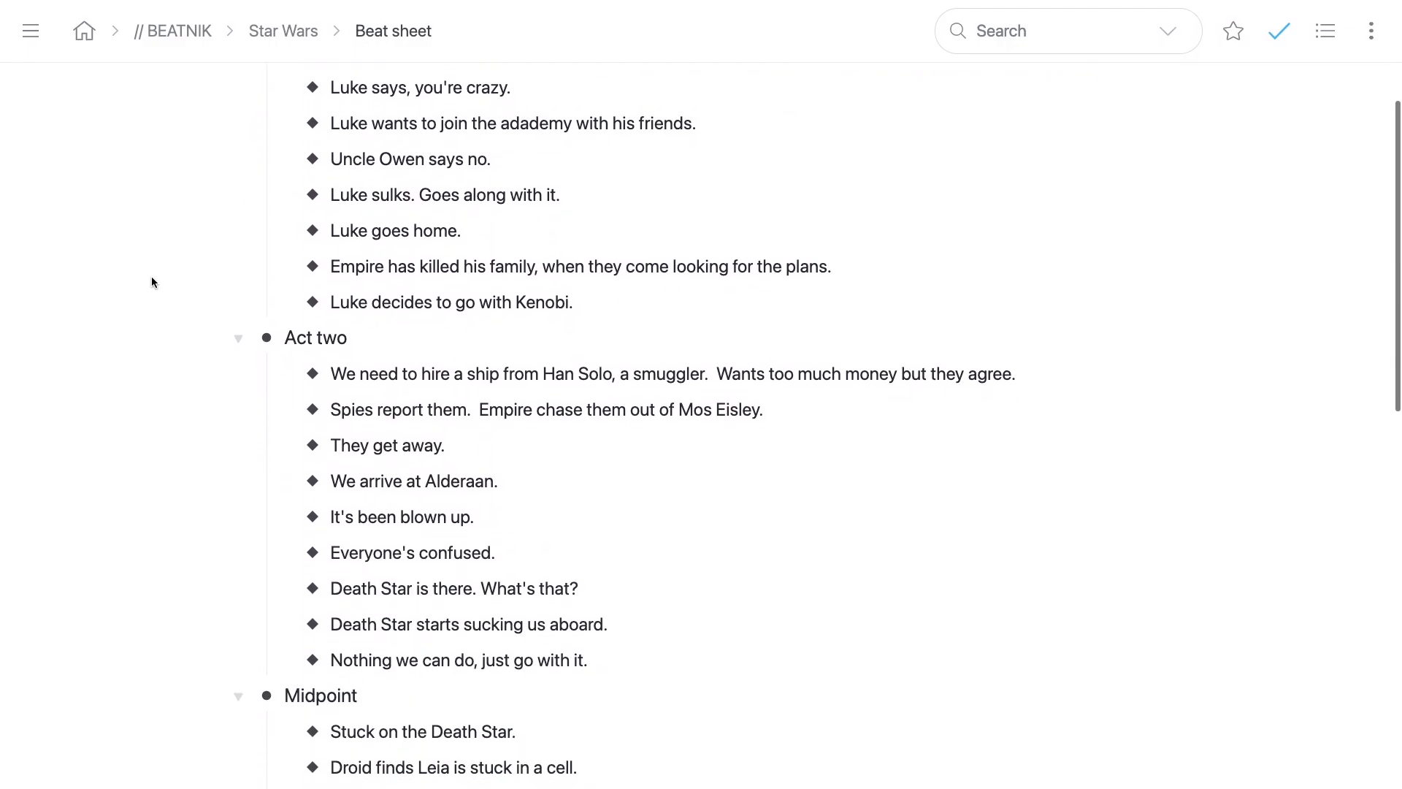
scroll(151, 278, "up", 6)
scroll(357, 495, "down", 2)
scroll(361, 482, "down", 5)
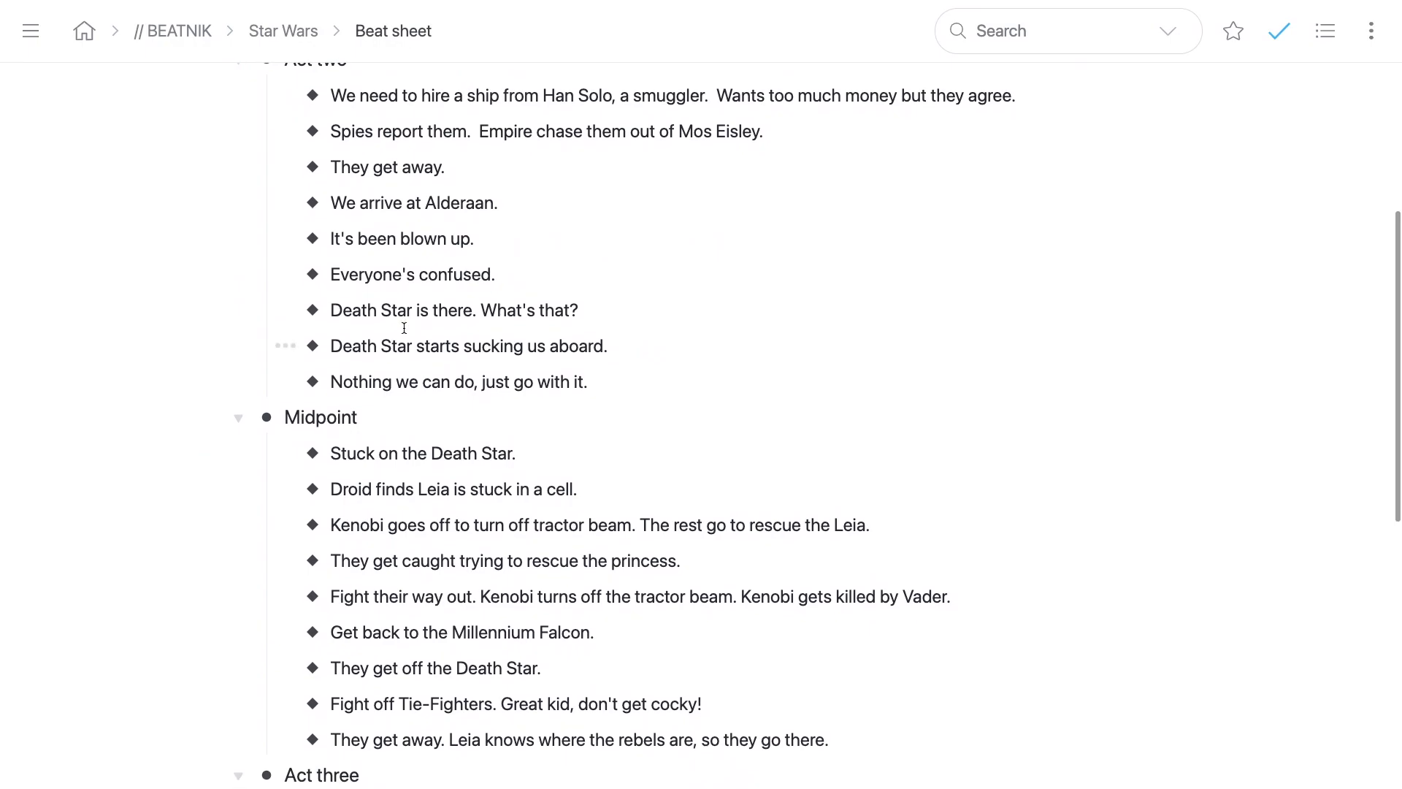
scroll(405, 336, "down", 2)
scroll(404, 341, "down", 6)
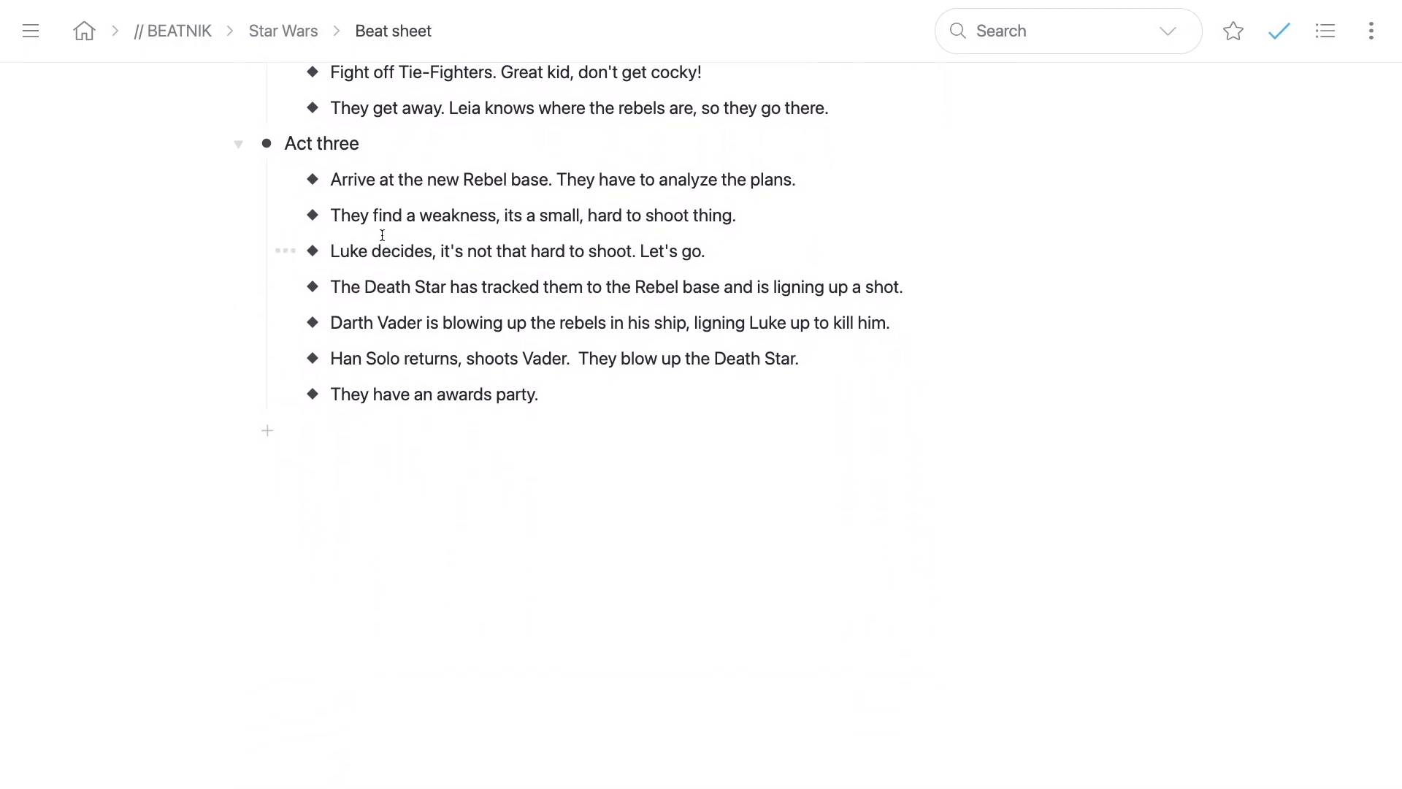
scroll(385, 234, "up", 8)
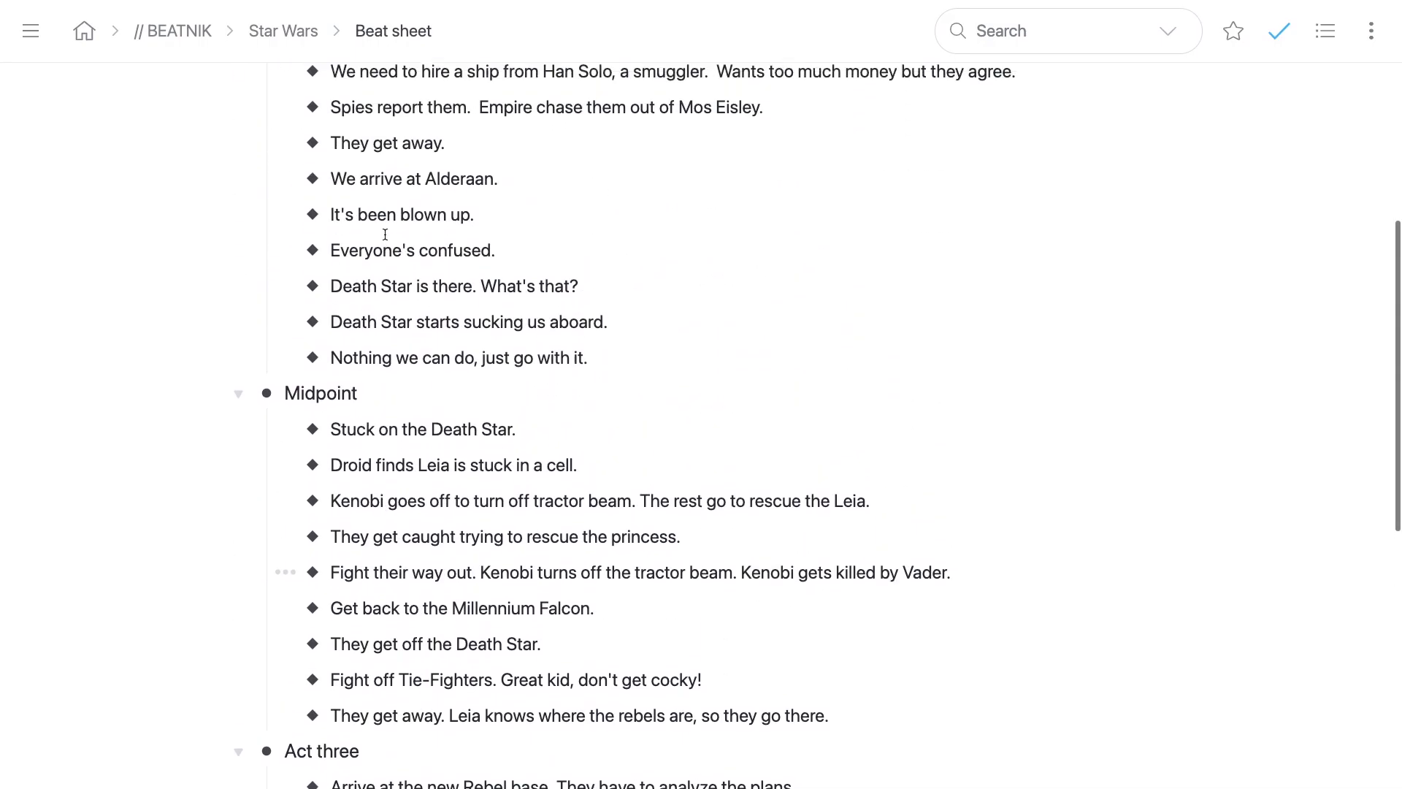
scroll(385, 234, "up", 7)
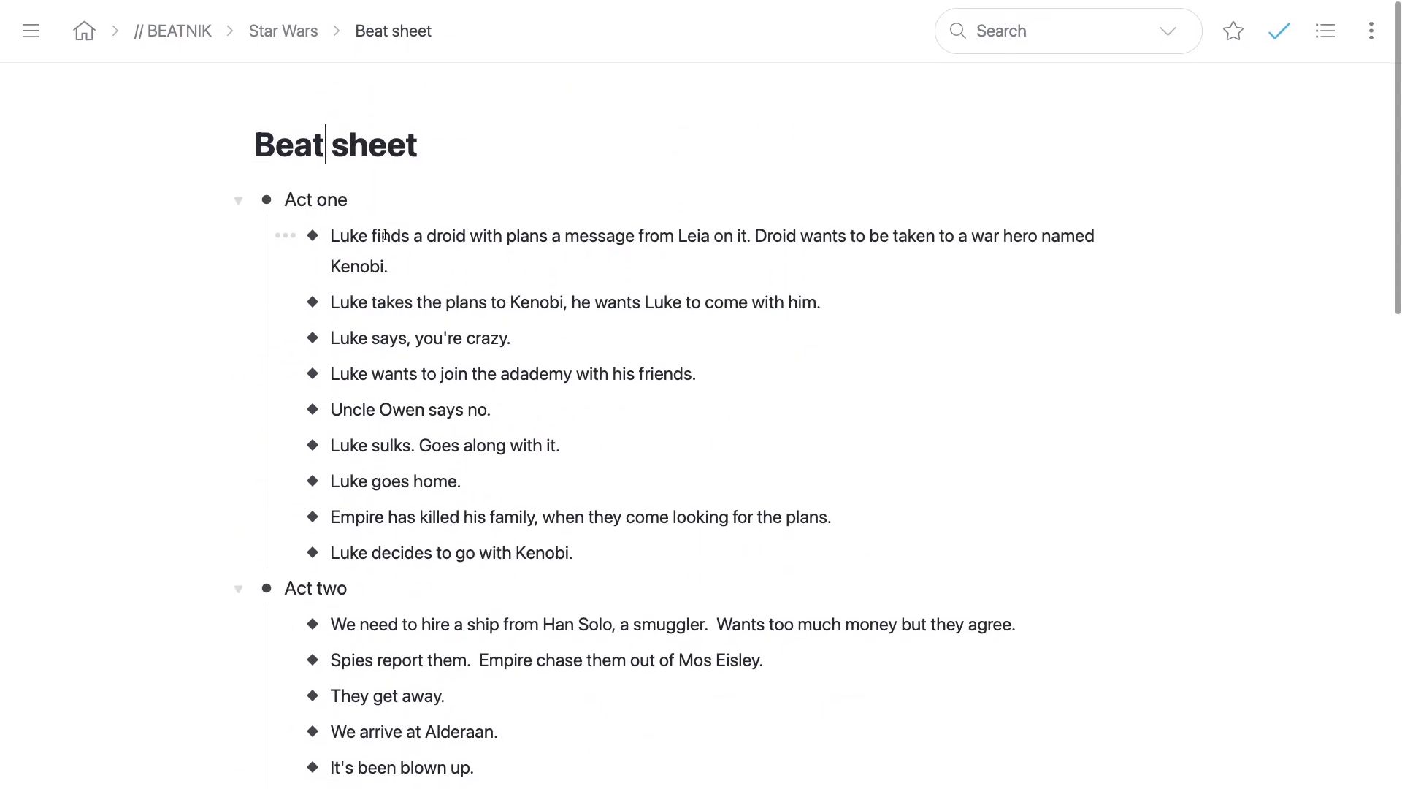
Step: Return to the Star Wars page and collapse Beat sheet
left_click(299, 29)
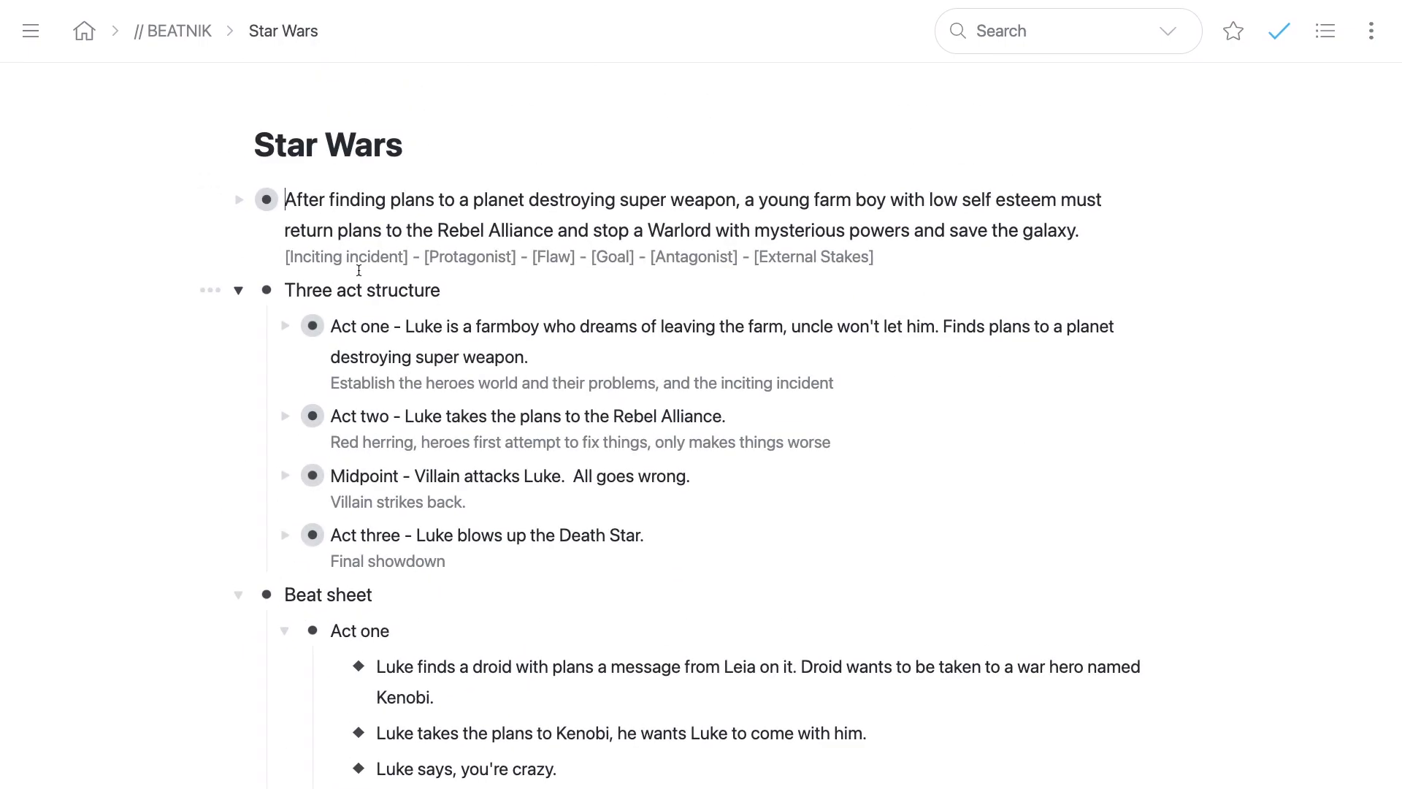
left_click(239, 594)
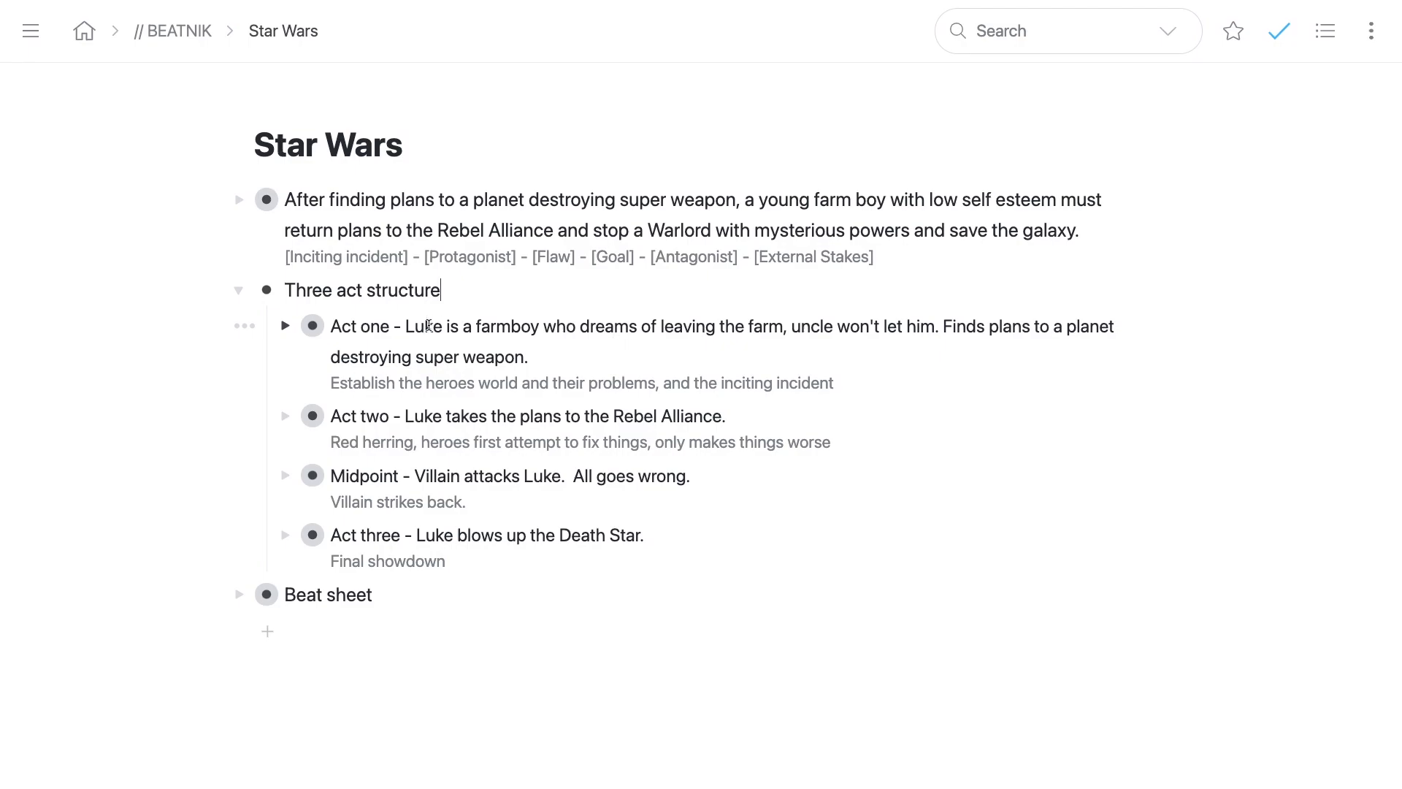
Step: Expand Act one under Three act structure and zoom into it as its own page
left_click_drag(433, 327, 787, 326)
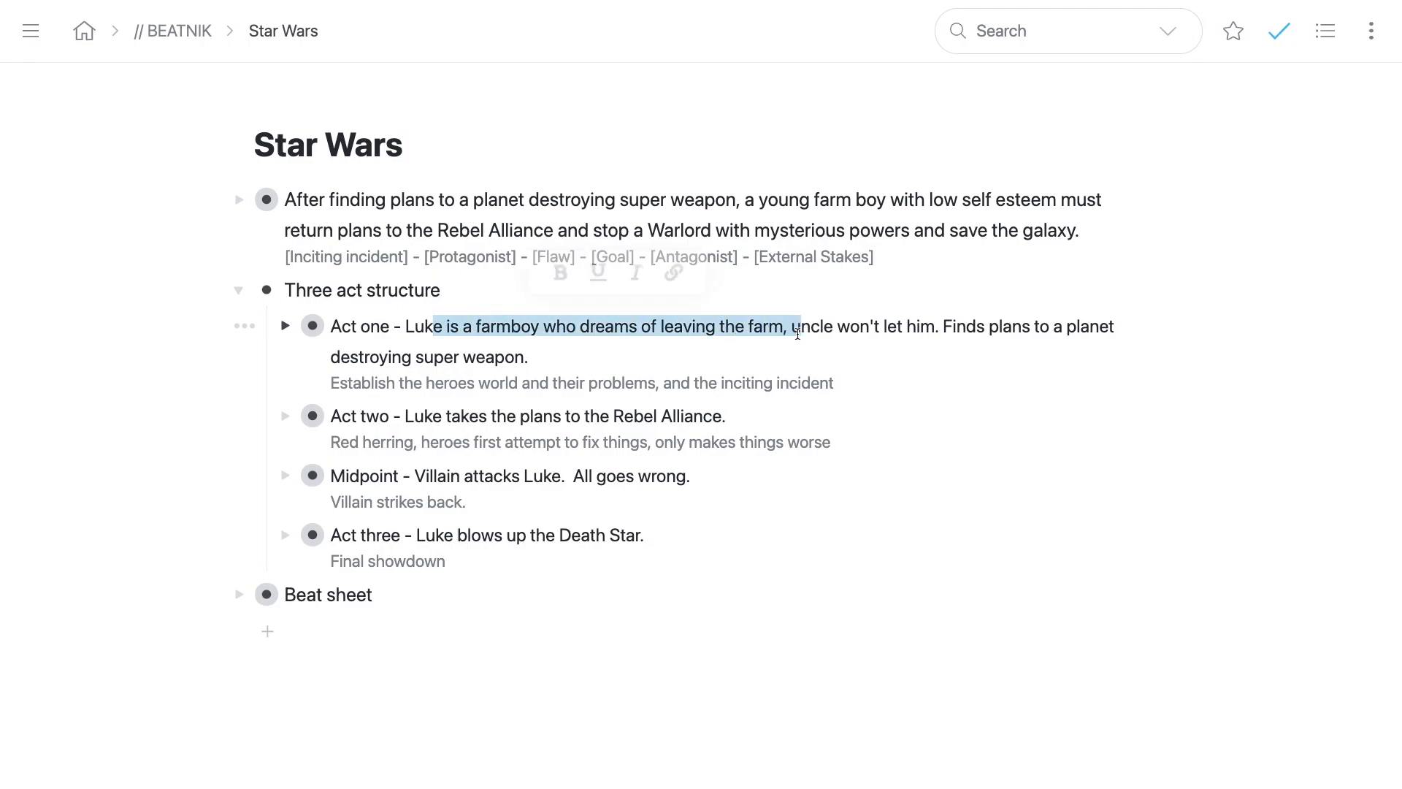
left_click(453, 340)
left_click(285, 326)
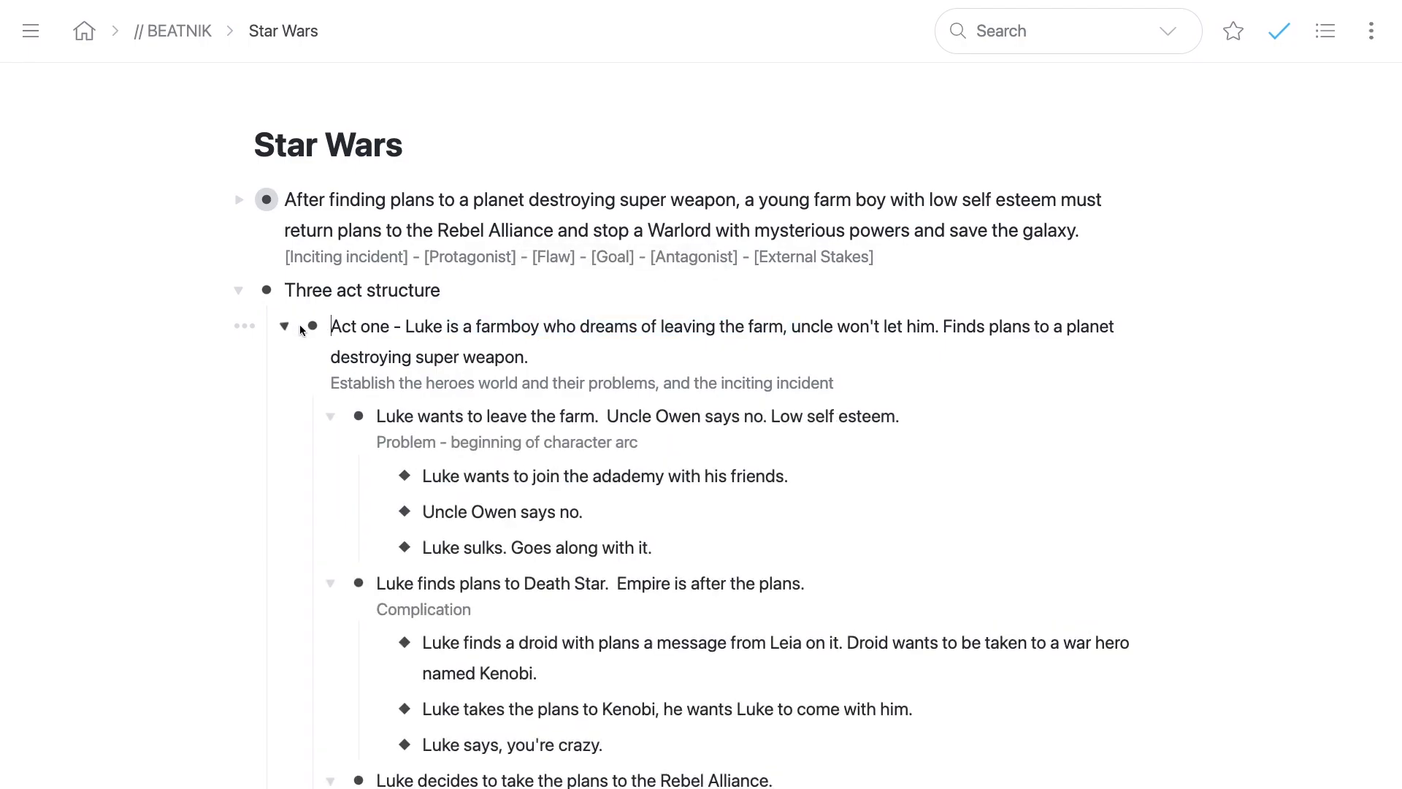
left_click(312, 327)
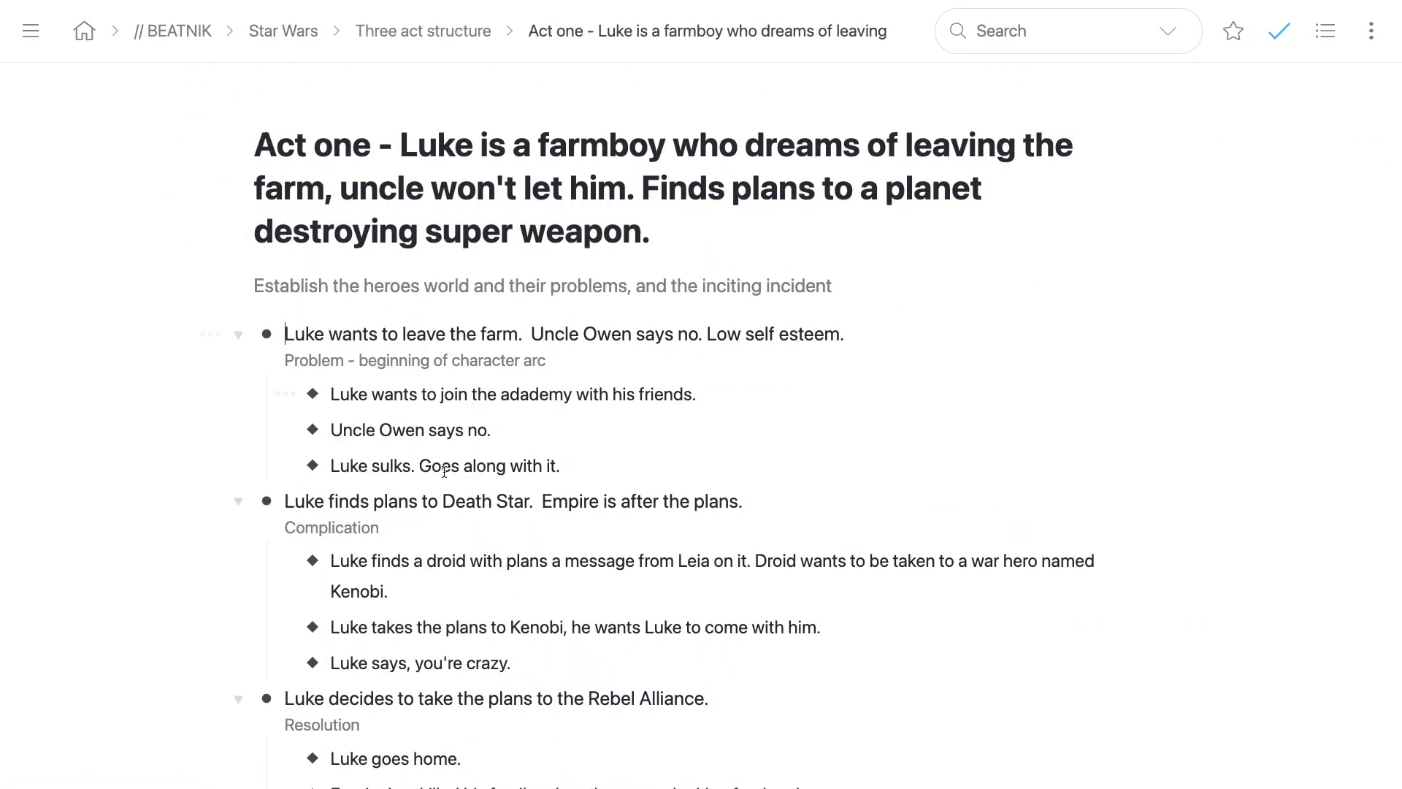
Step: Collapse the three story bullets under Act one: Problem, Complication and Resolution
scroll(446, 480, "down", 5)
scroll(444, 485, "up", 5)
left_click(241, 332)
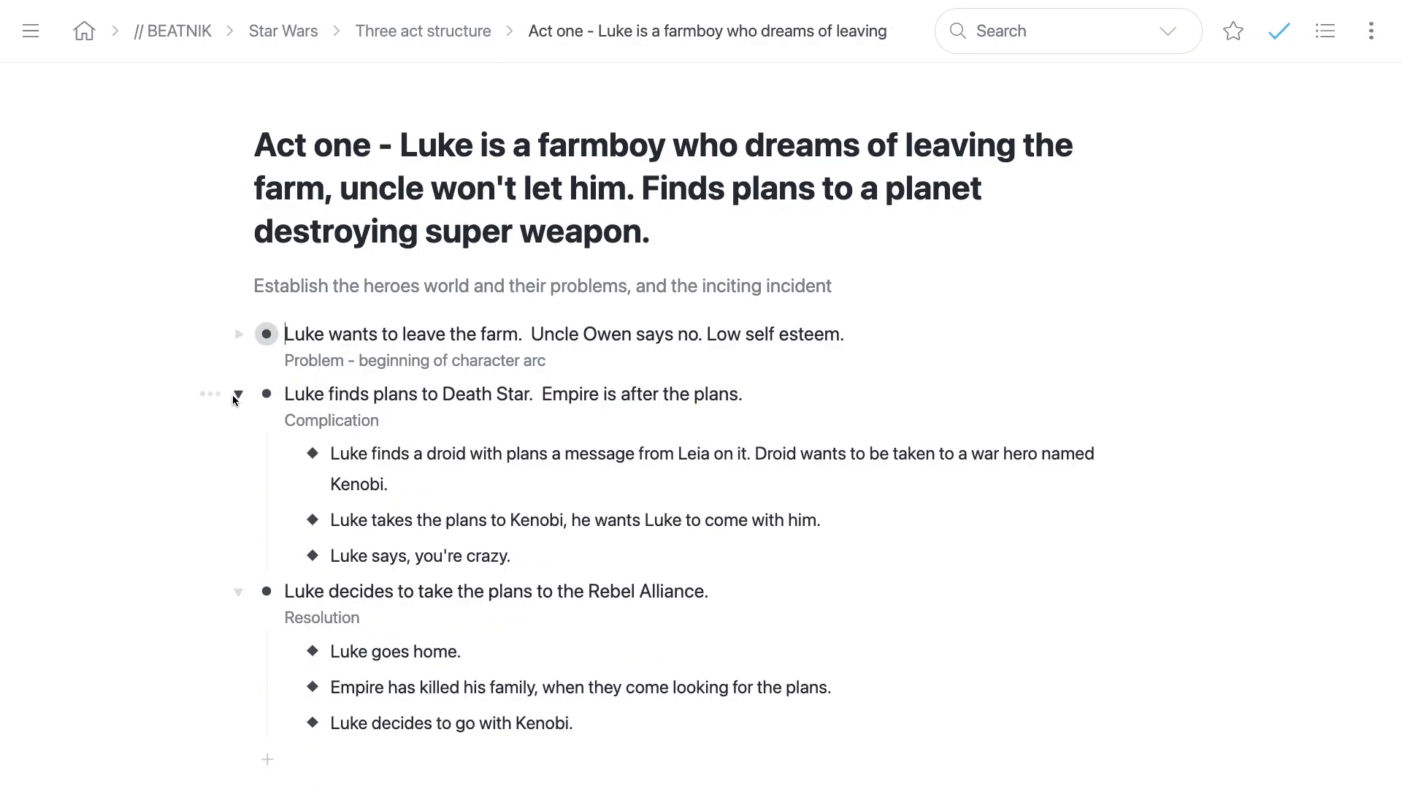
left_click(232, 395)
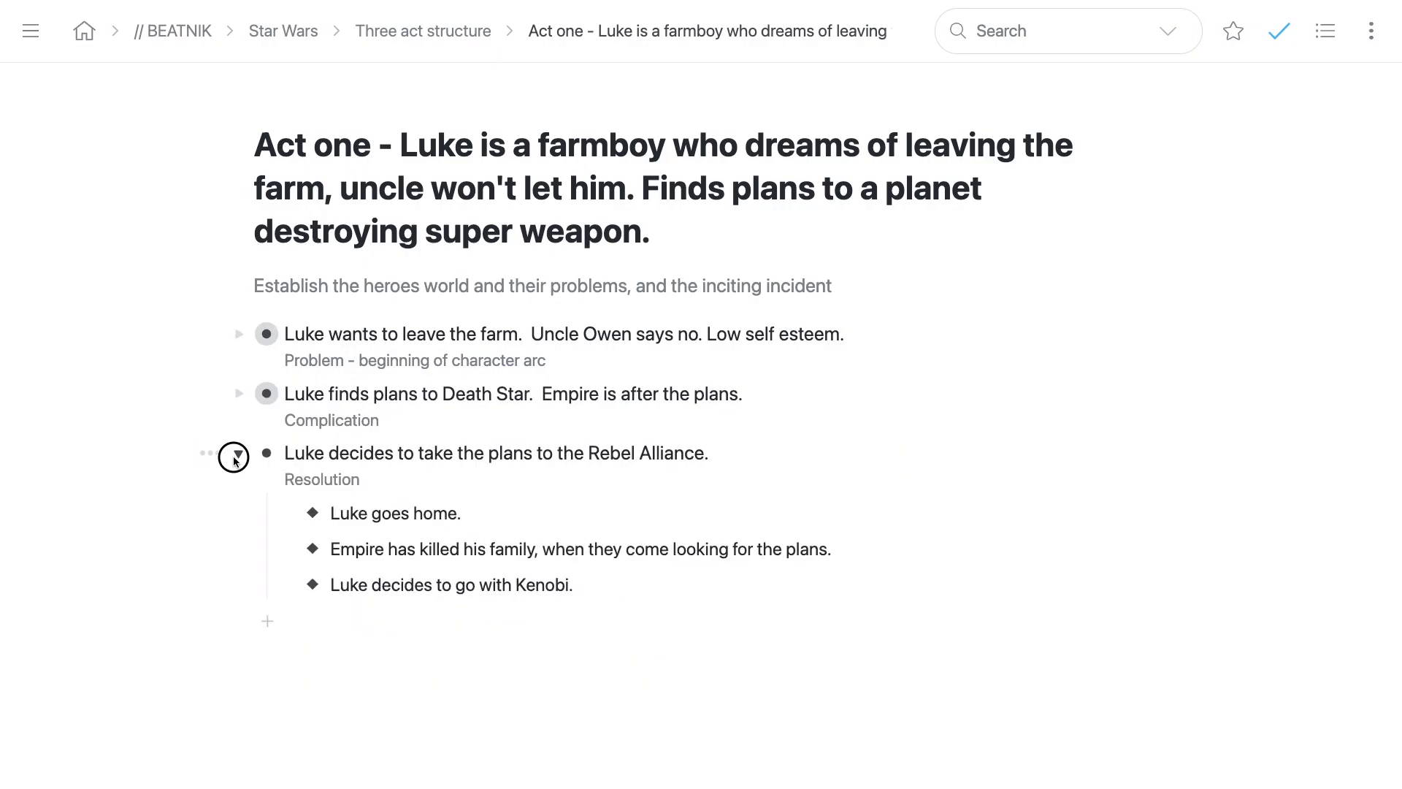
left_click(235, 456)
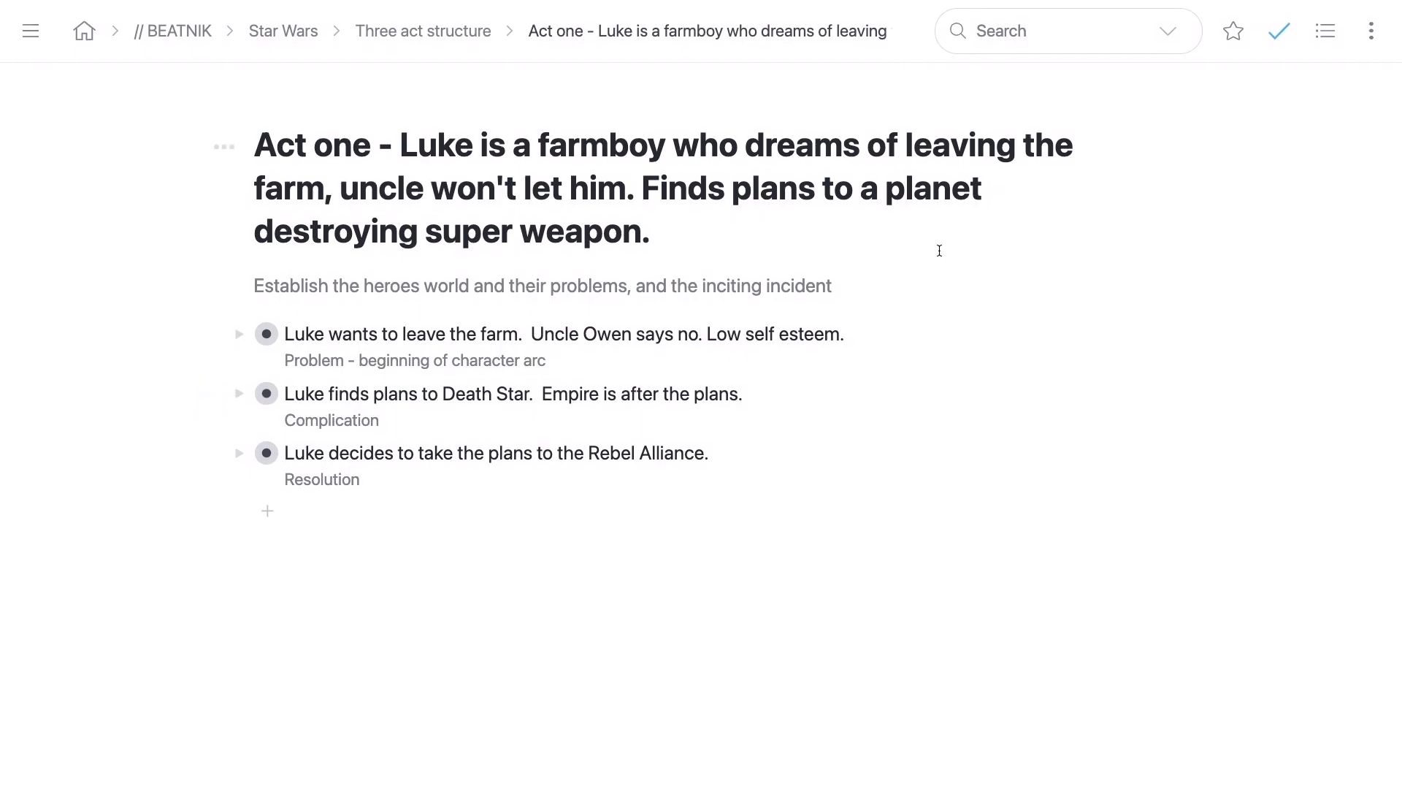
Step: Add a first bullet "Prologue" to Act one with the note "A scene that sets up the story without the hero"
key("Return")
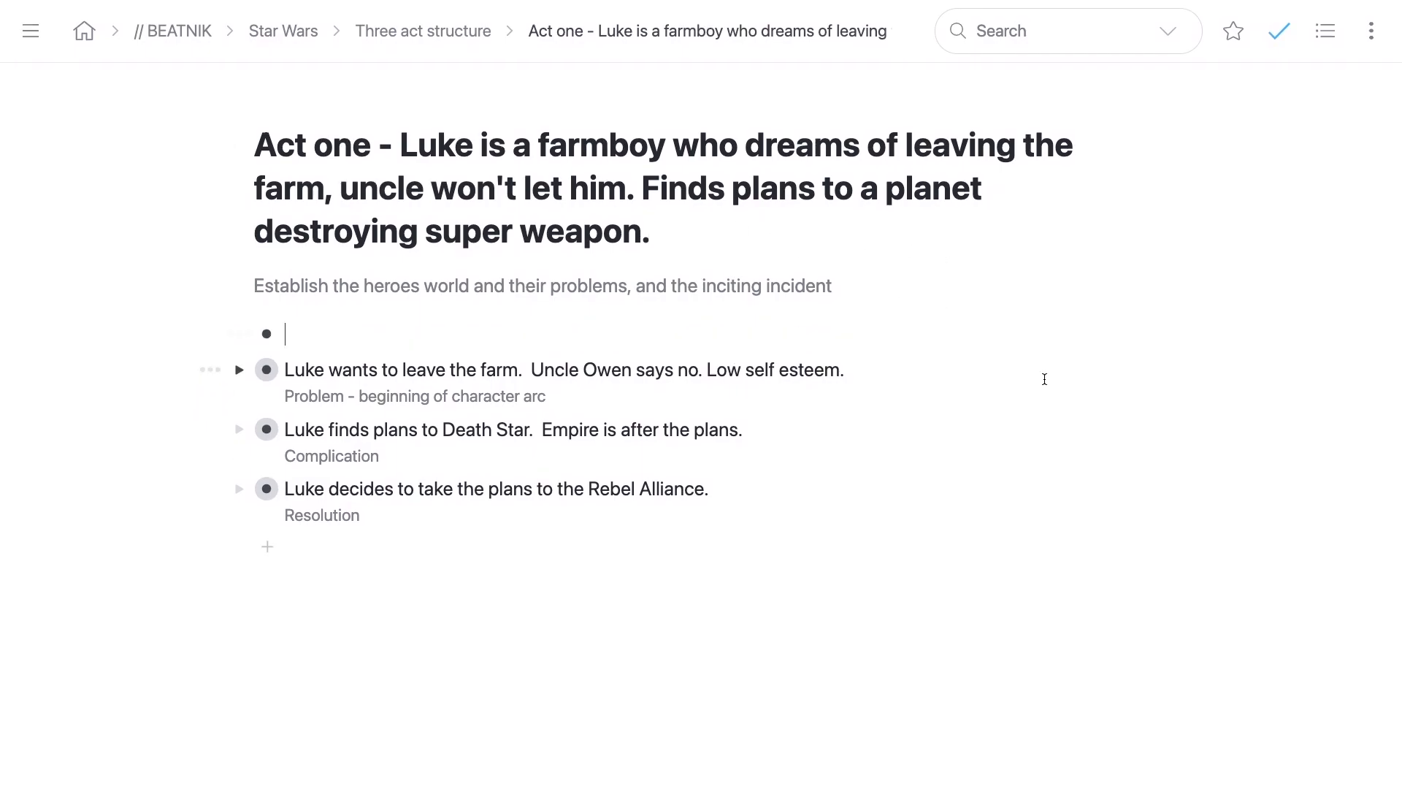
type("Prologue")
key("shift+Return")
type("A c")
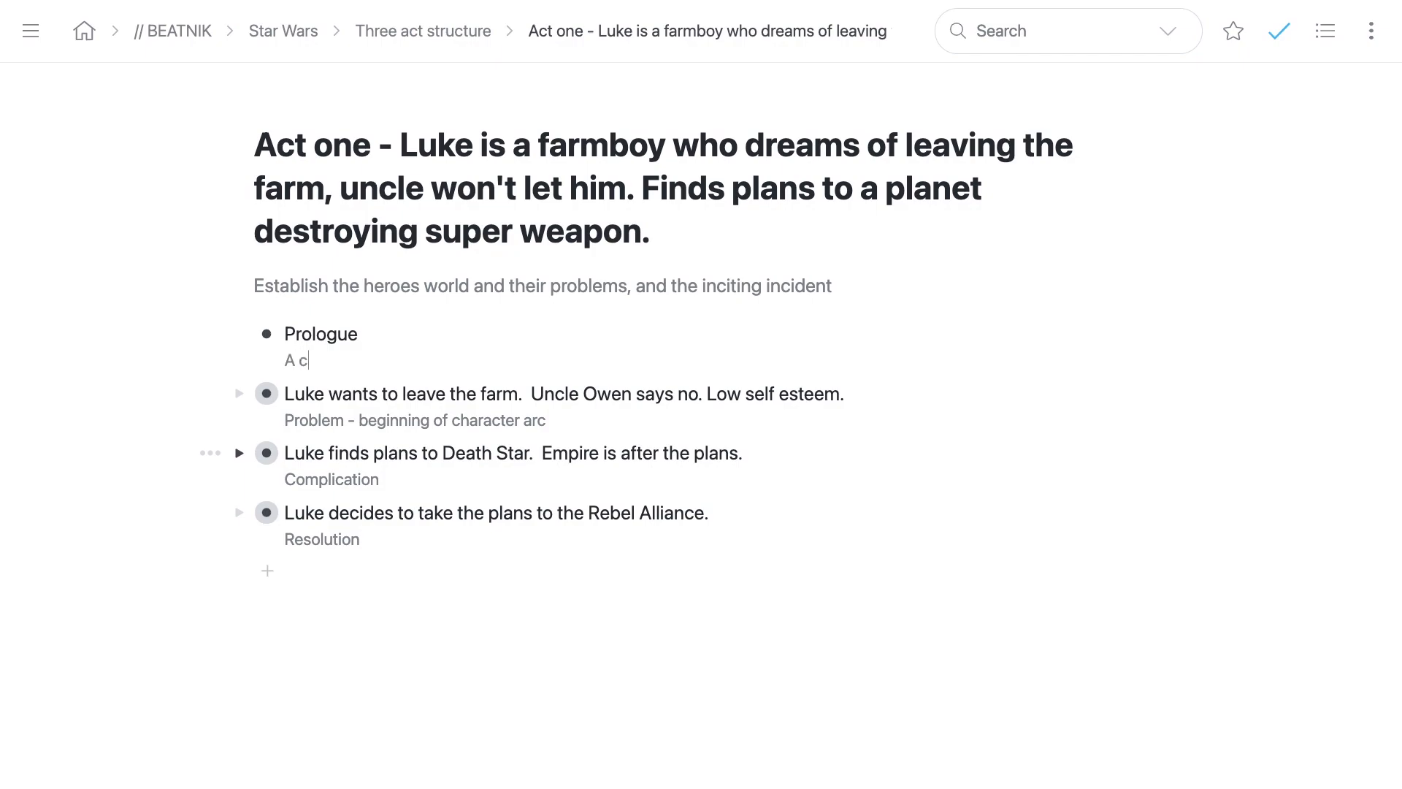
key("BackSpace")
type("scene that sets up the s")
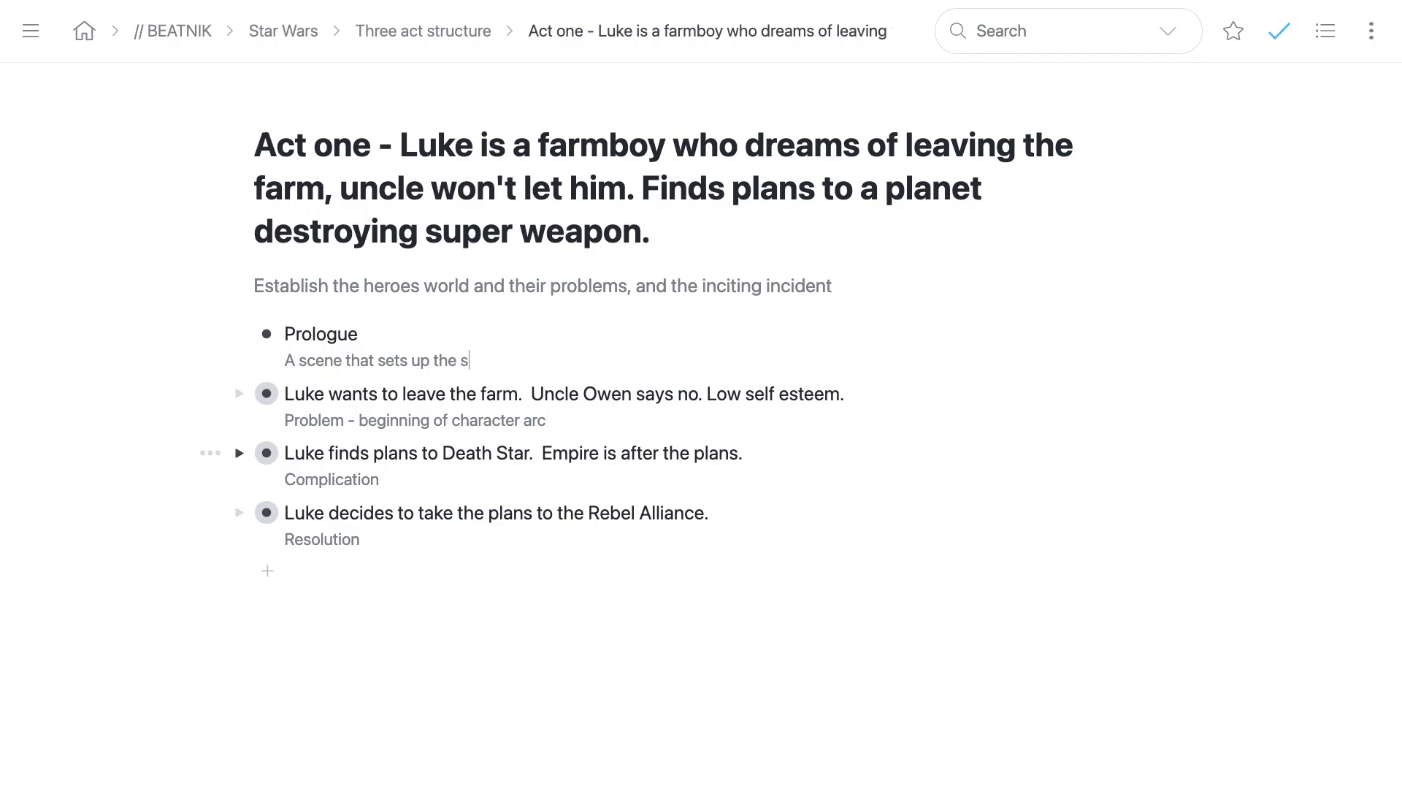
type("tory without the hero")
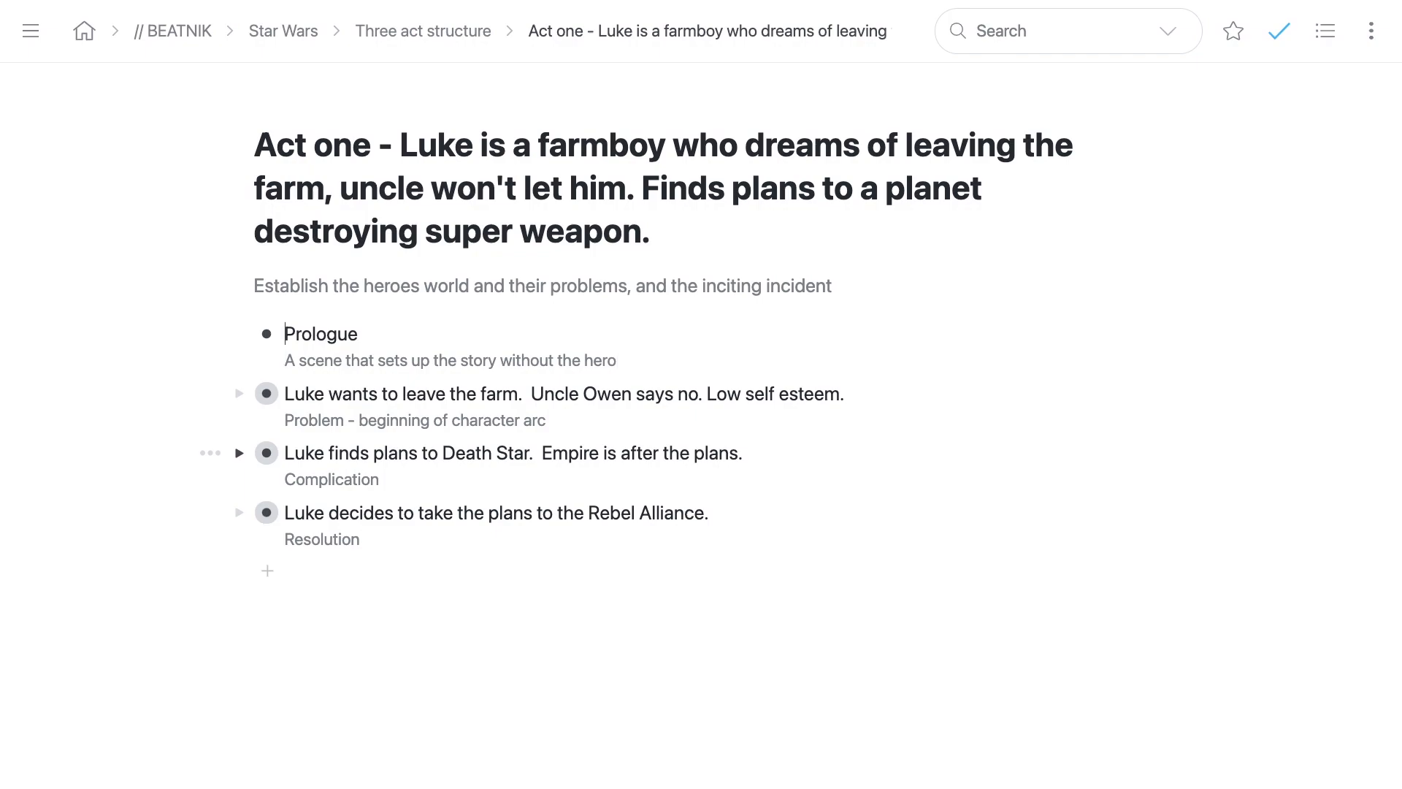
Step: Add the sub-bullet "Leia puts a message on a droid and sends it off in an escape pod" under Prologue
key("Return")
key("Tab")
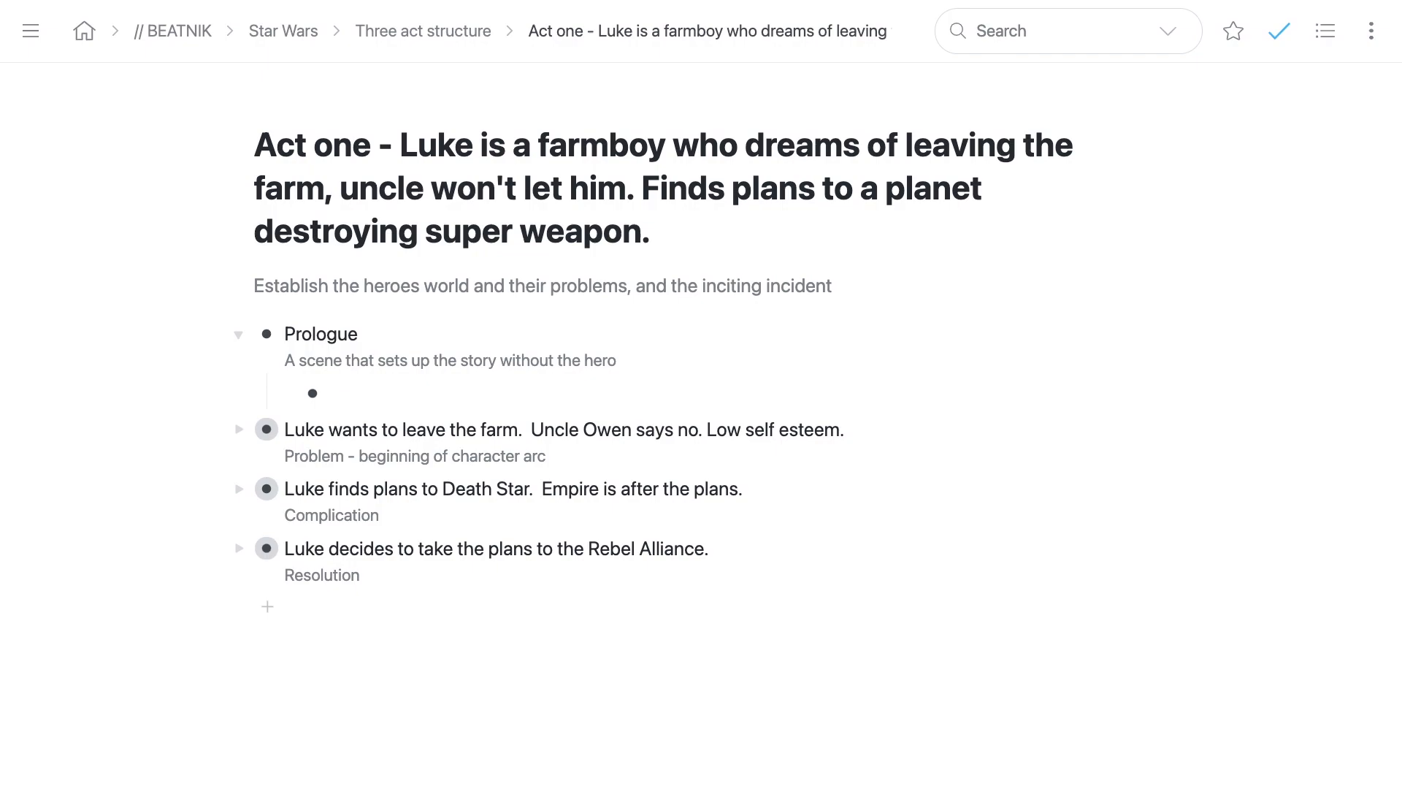
type("Leai")
key("BackSpace")
key("BackSpace")
type("ia puts a message on ")
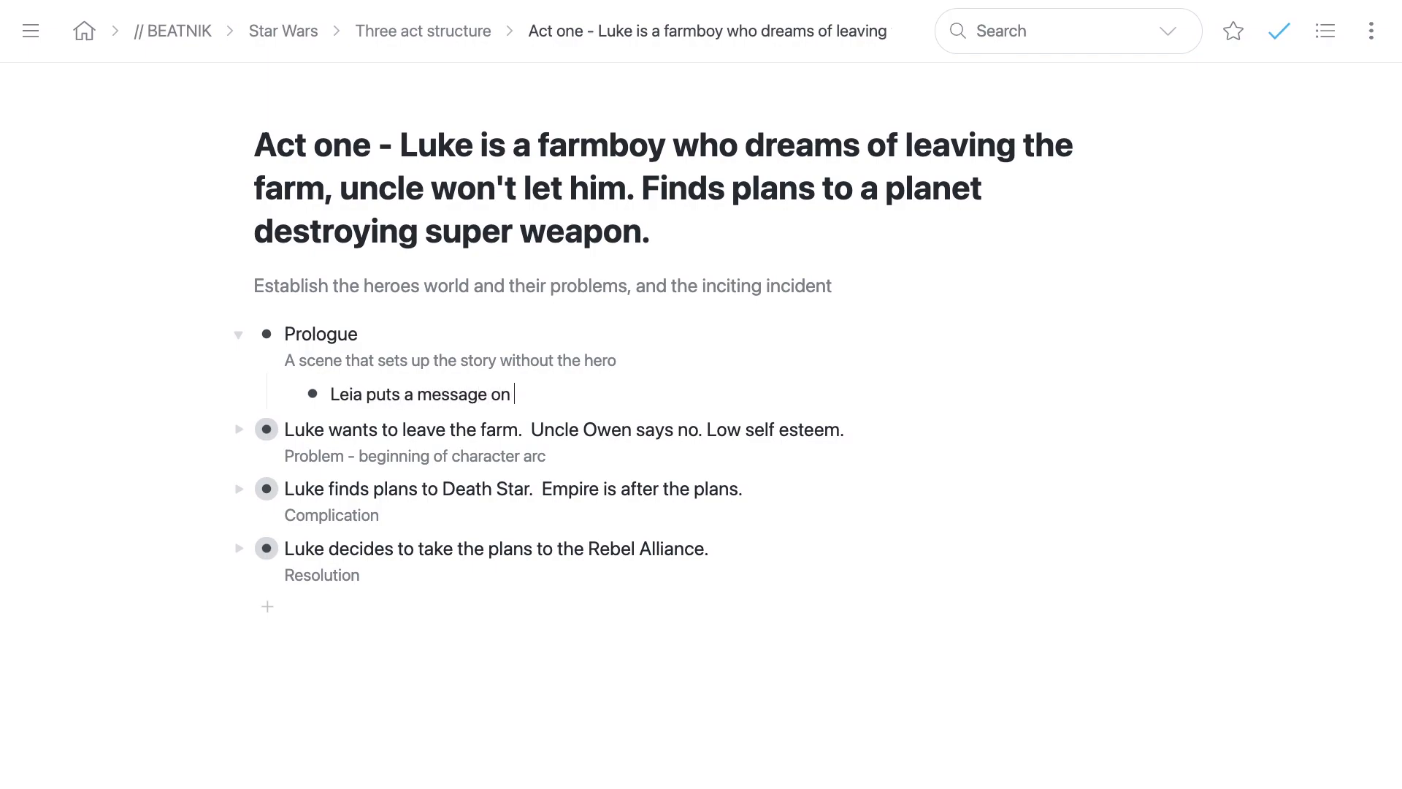
type("a droid and sends ")
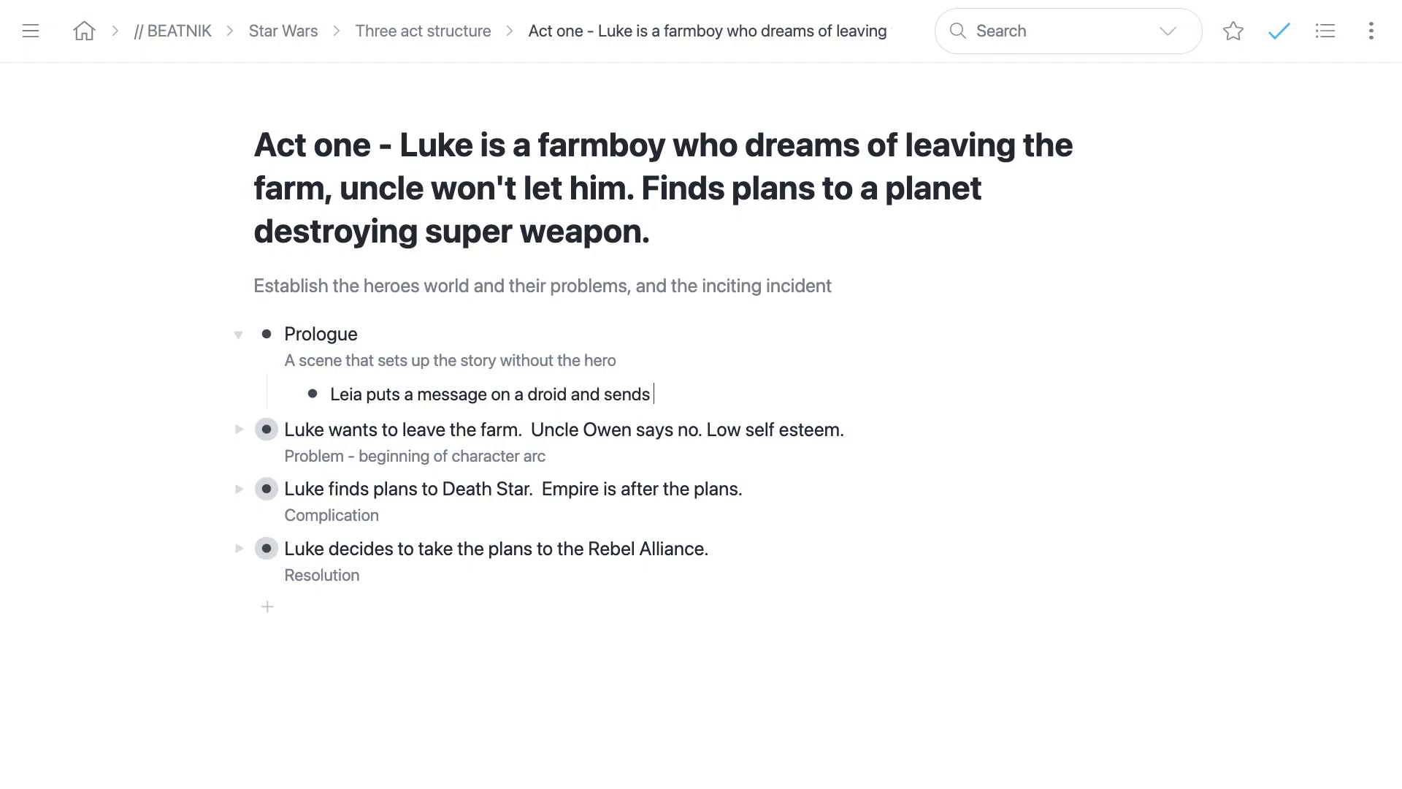
type("it off in an escape pod")
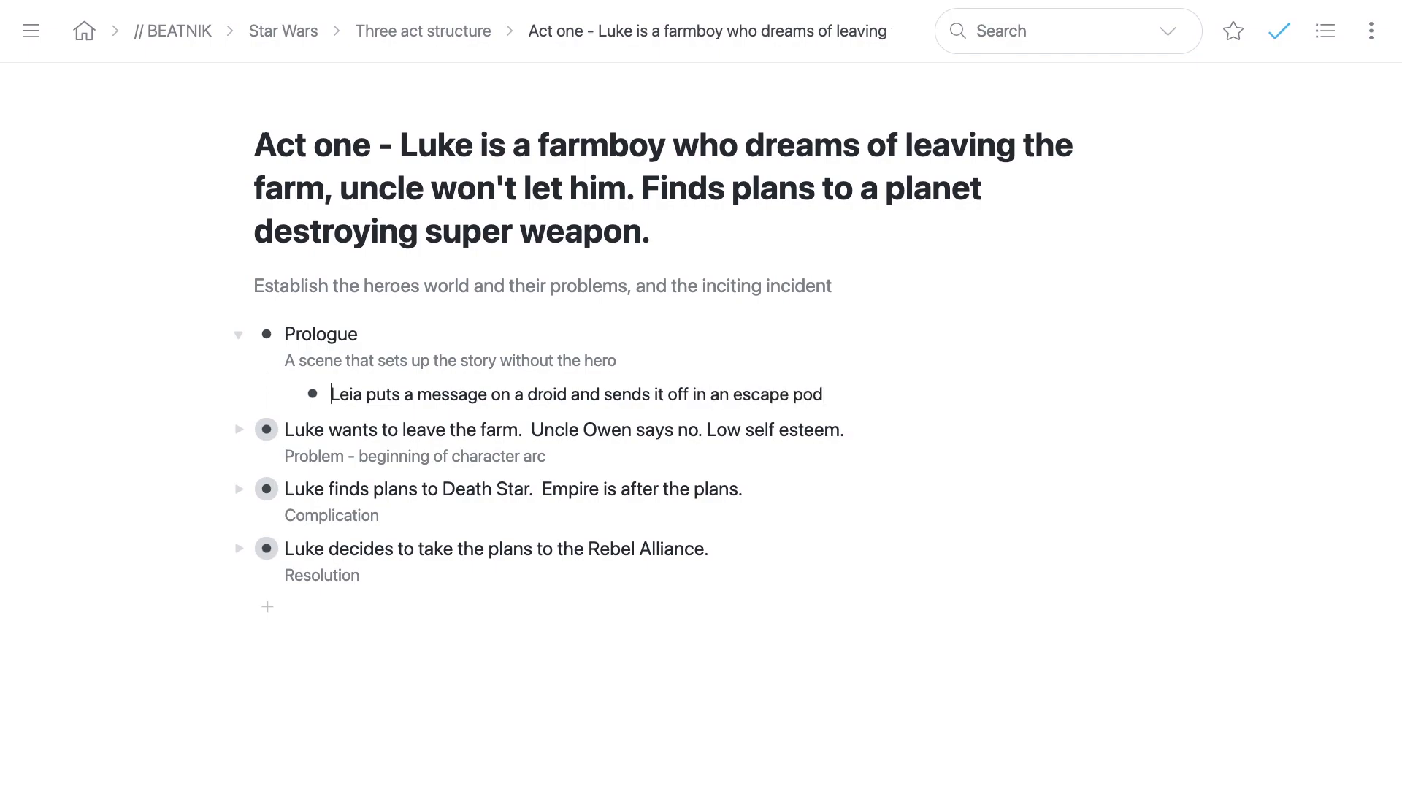
Step: Insert the bullet "Leia's ship gets boarded by the Empire" as the first item under Prologue
key("Return")
type("Leia")
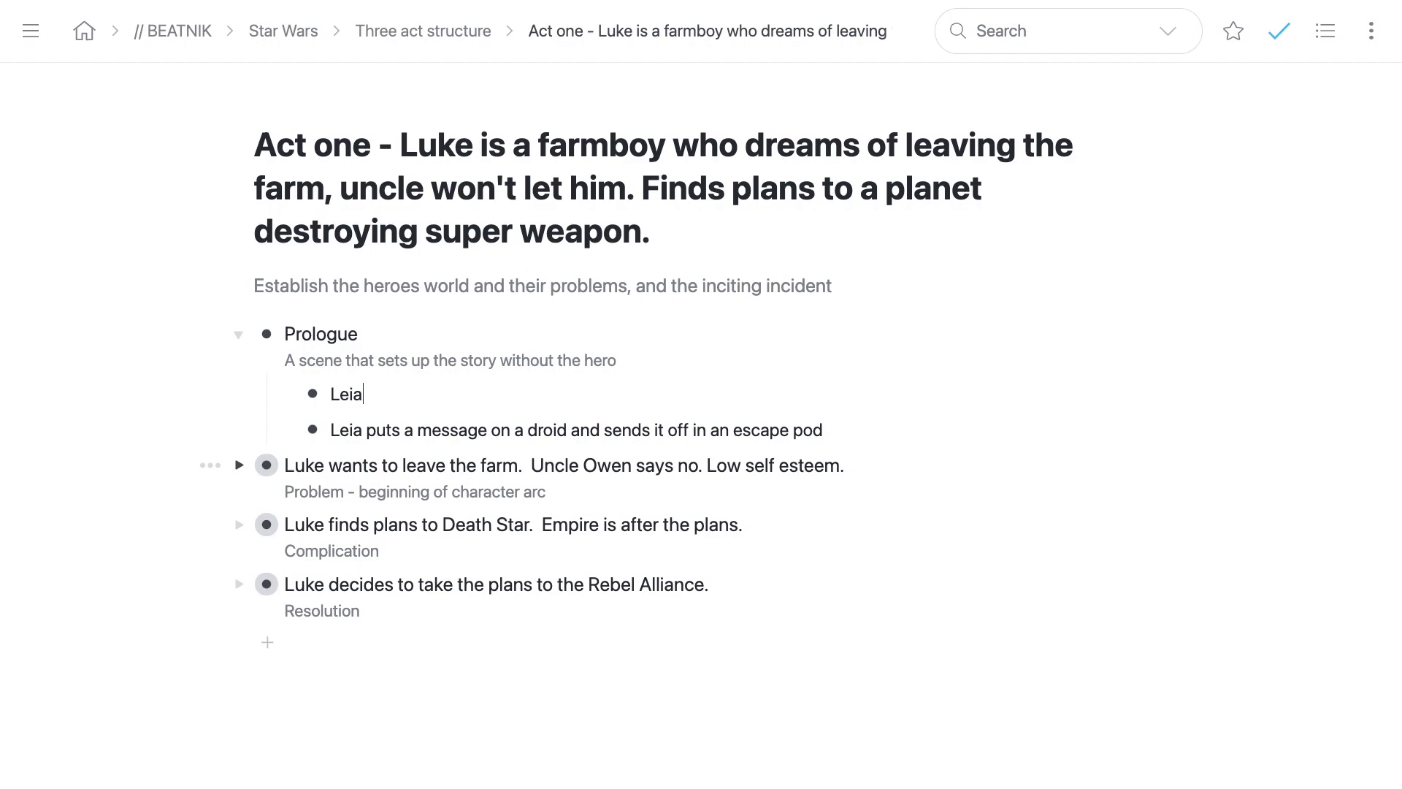
type("'s ship gets boarded ")
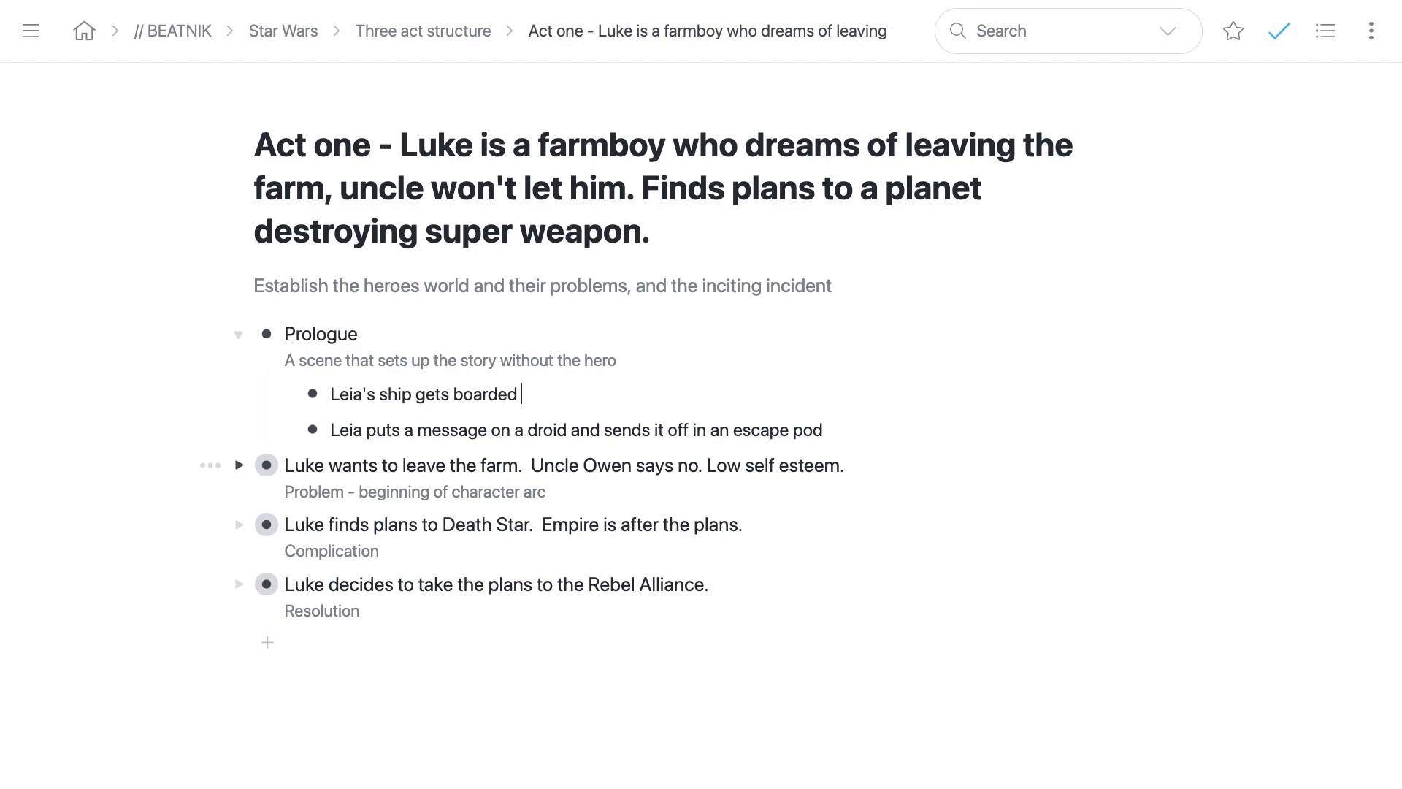
type("by the Empire")
Step: Move "Leia puts a message on a droid" out of the last Prologue bullet into its own new bullet above it
key("Return")
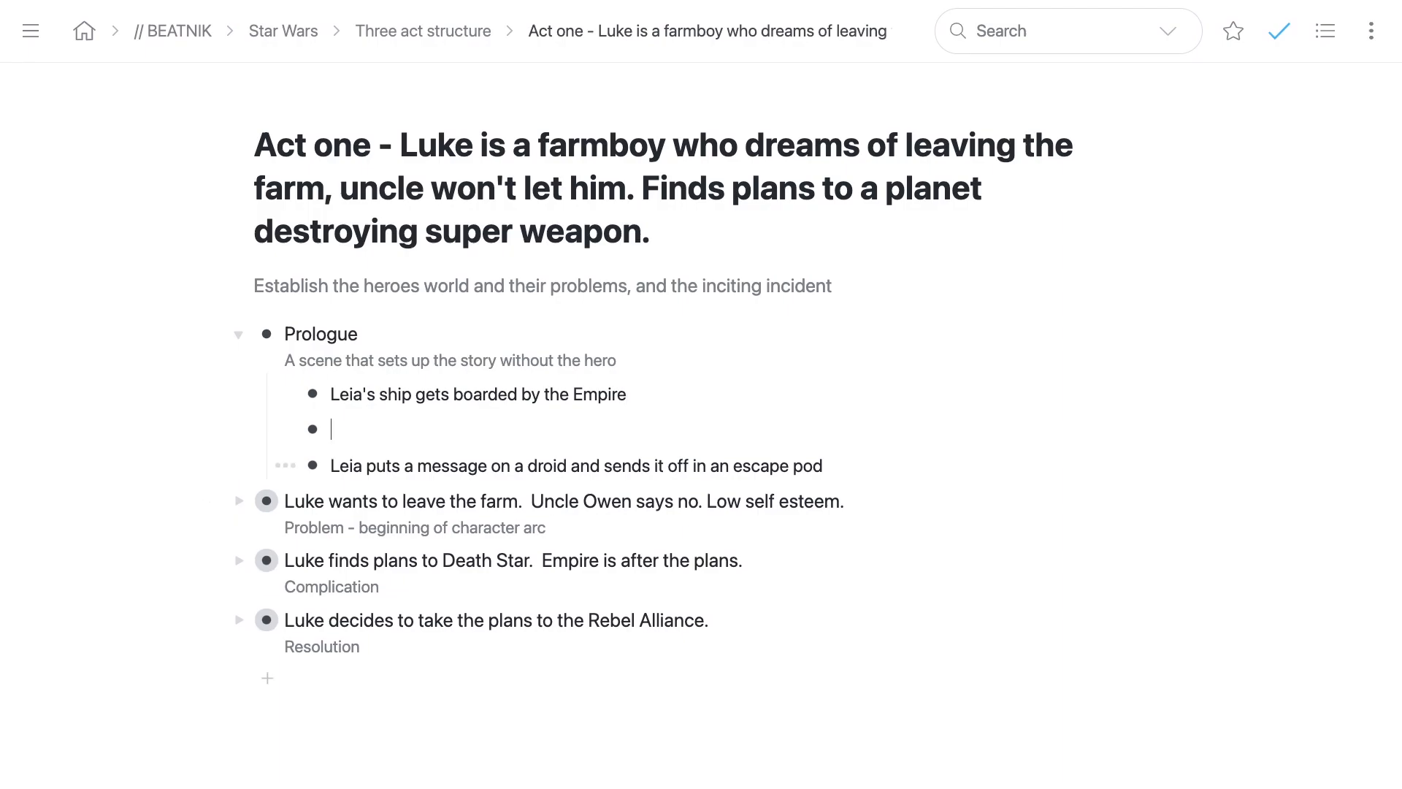
key("alt+shift+Right")
key("alt+shift+Right")
key("alt+shift+Right")
key("alt+shift+Right")
key("alt+shift+Right")
key("alt+shift+Right")
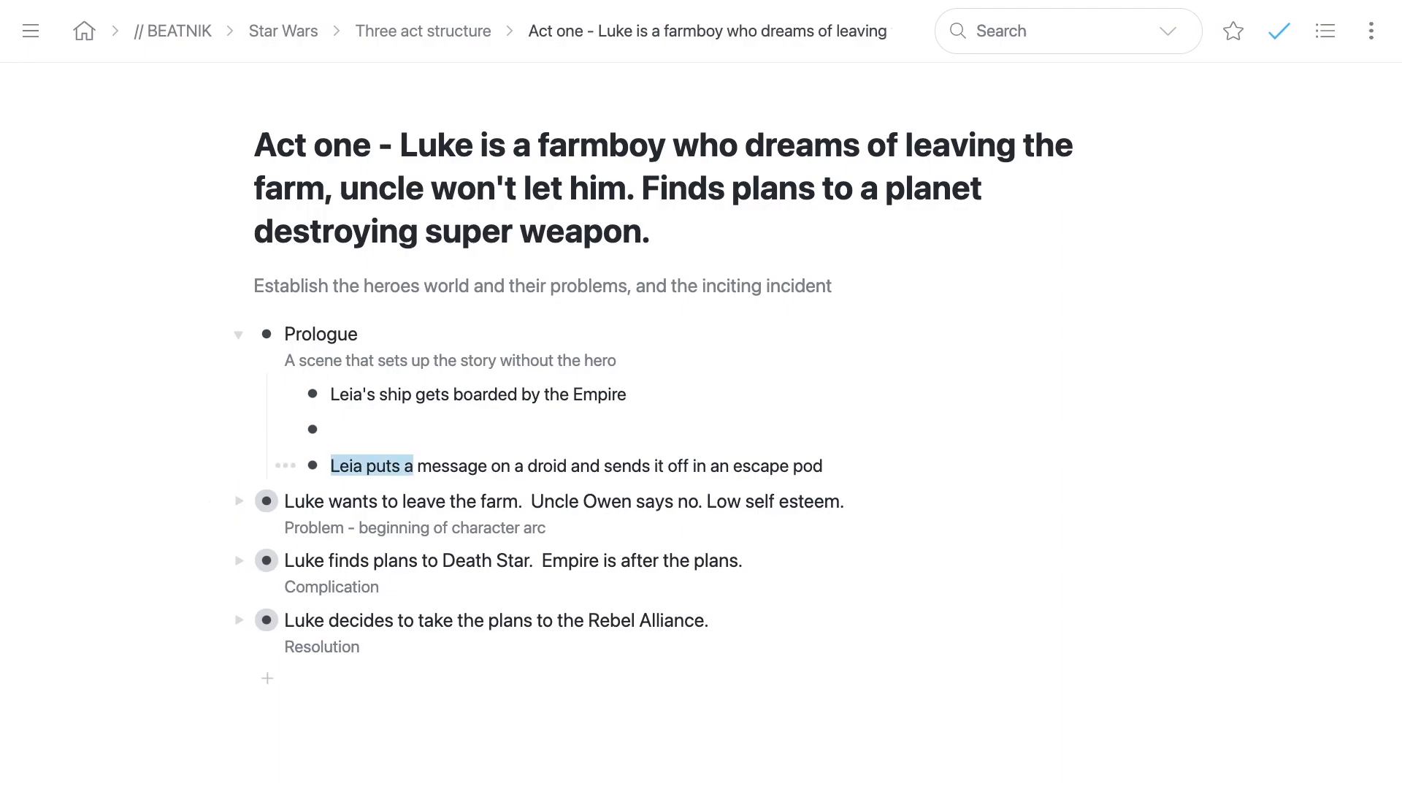
key("alt+shift+Right")
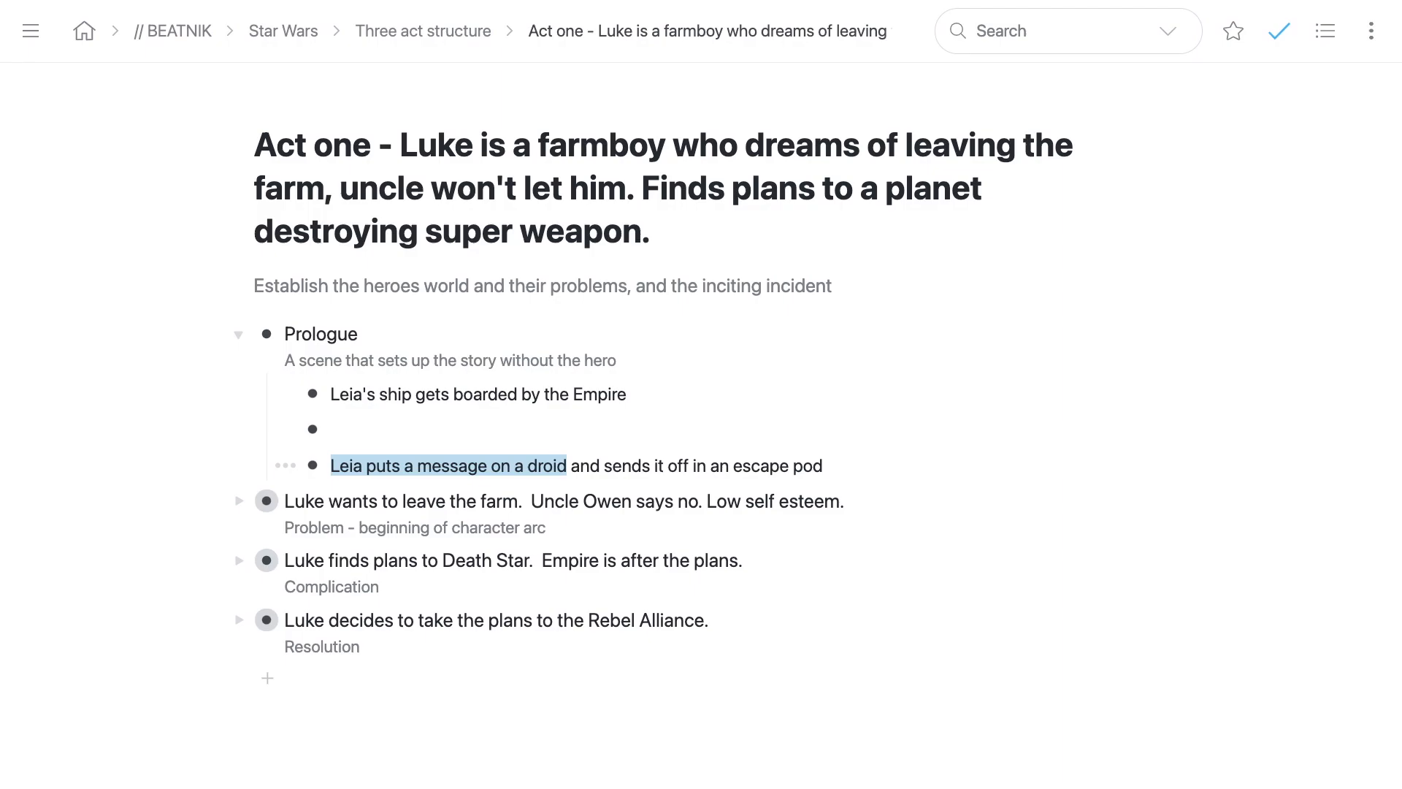
key("super+x")
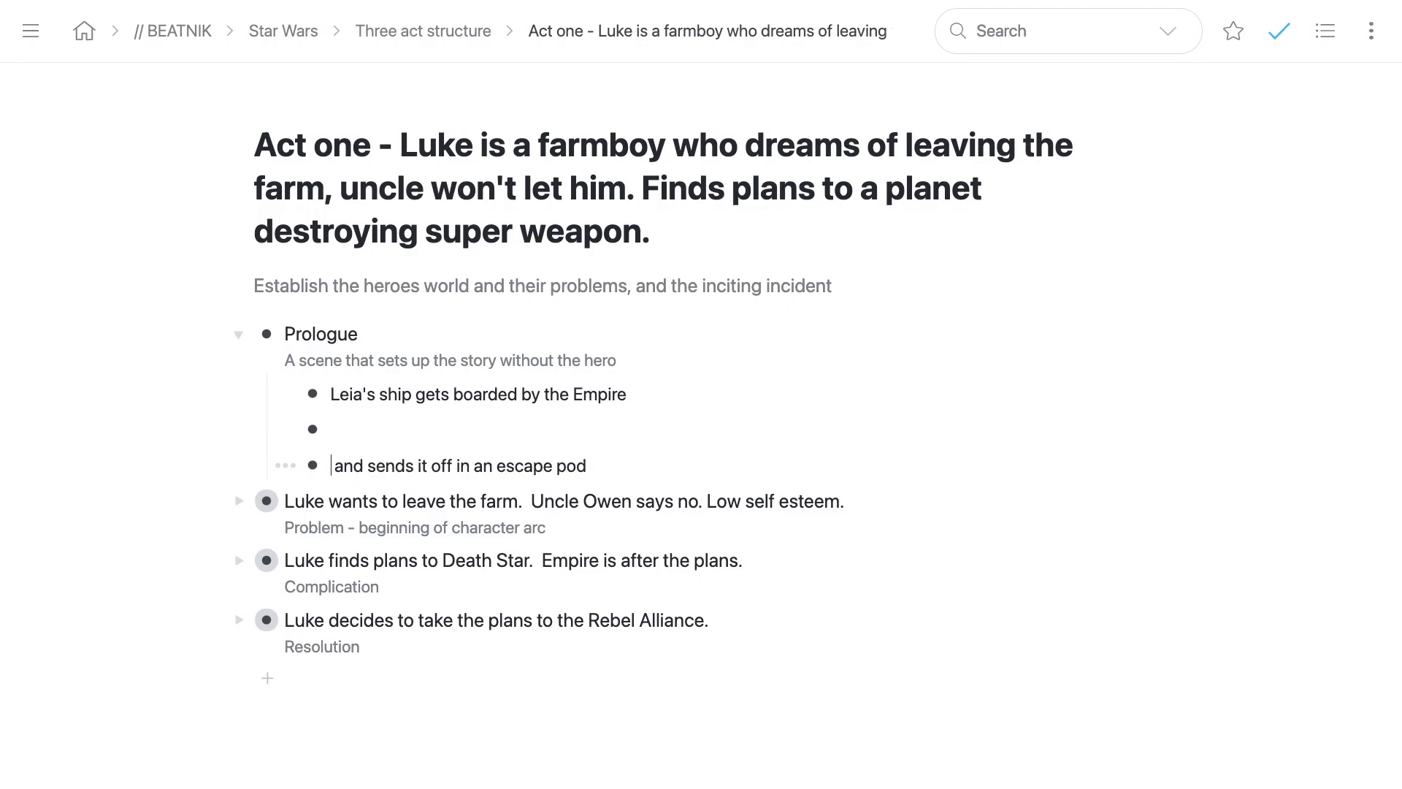
key("super+v")
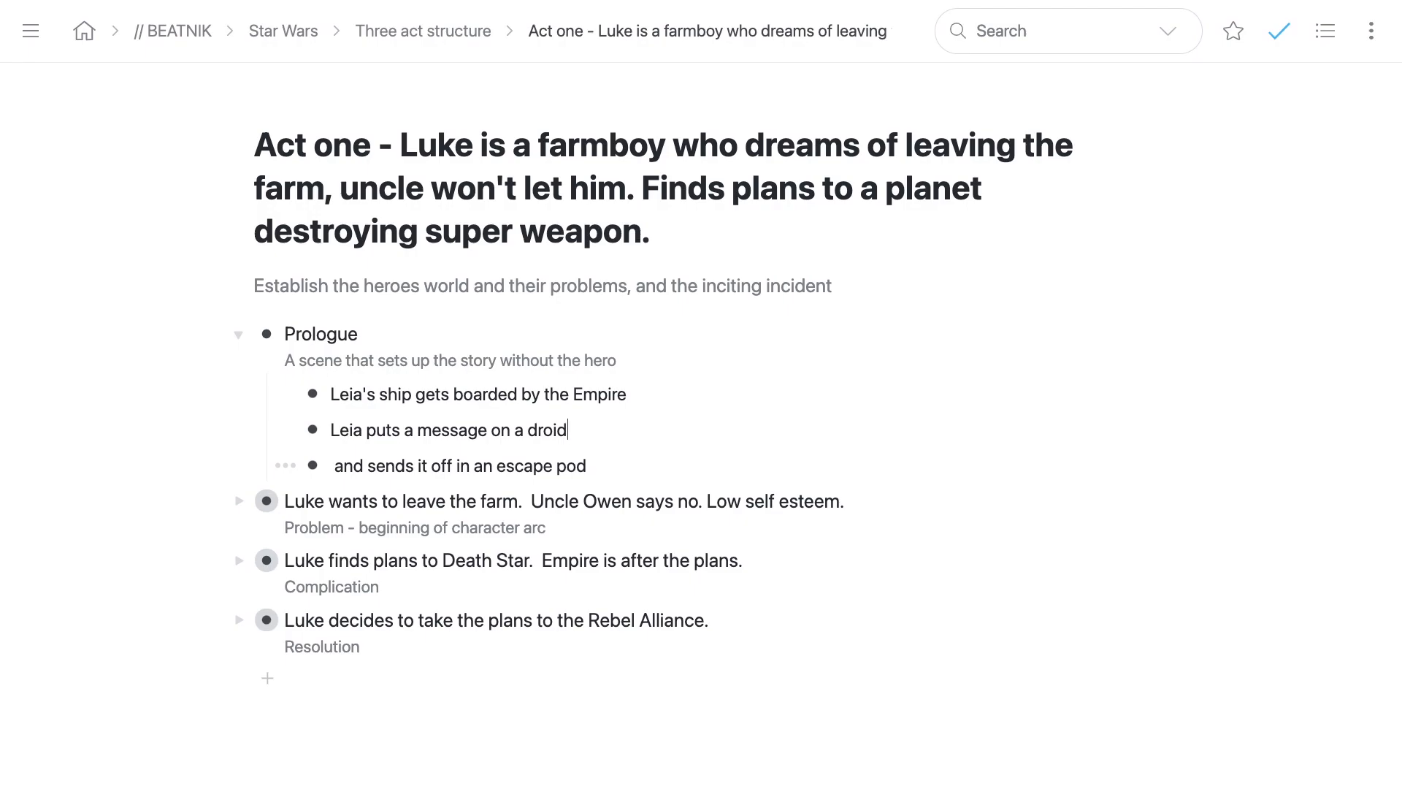
Step: End the droid message bullet with a period and start the last Prologue bullet with "Leia gets arrested by Darth Vader."
type(".Leio")
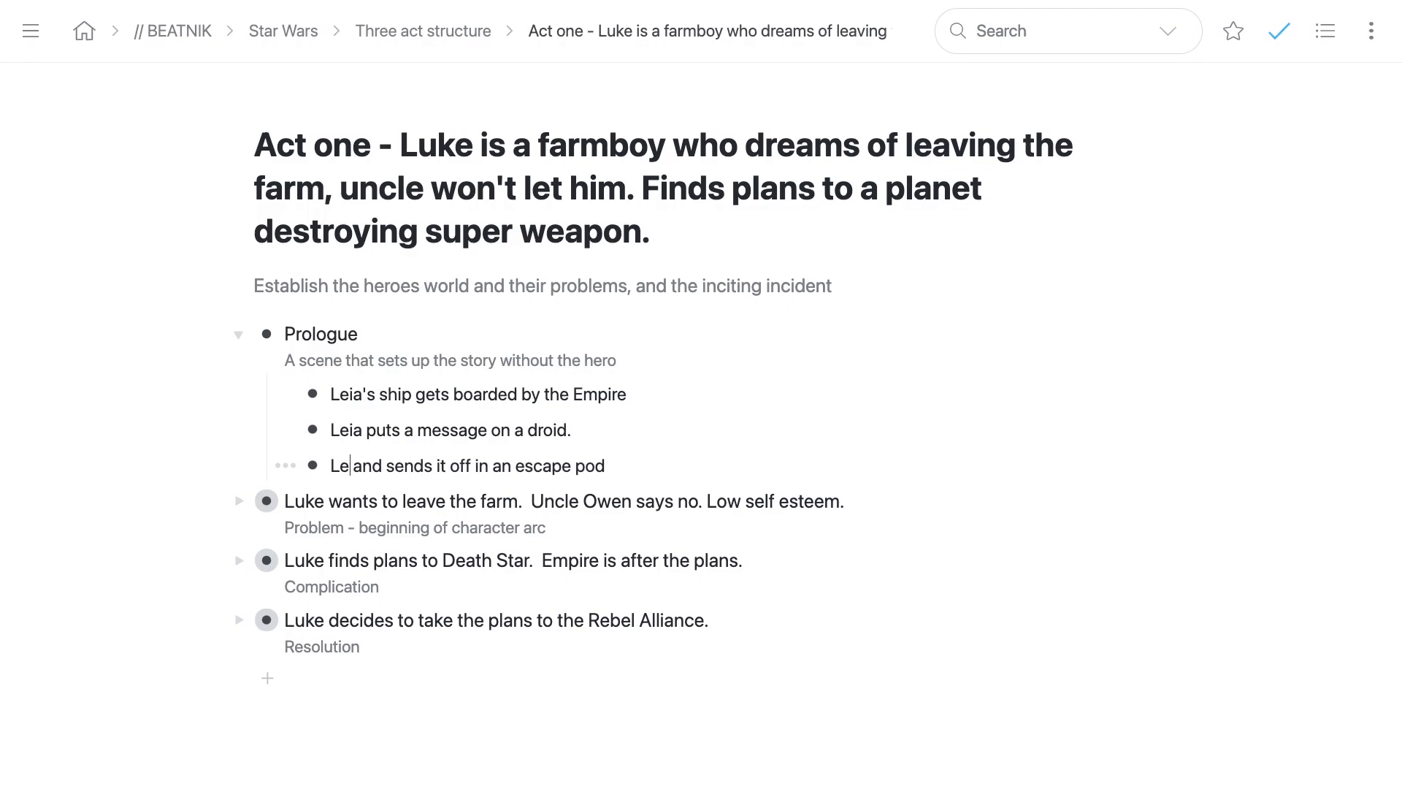
key("BackSpace")
type("a gets arr")
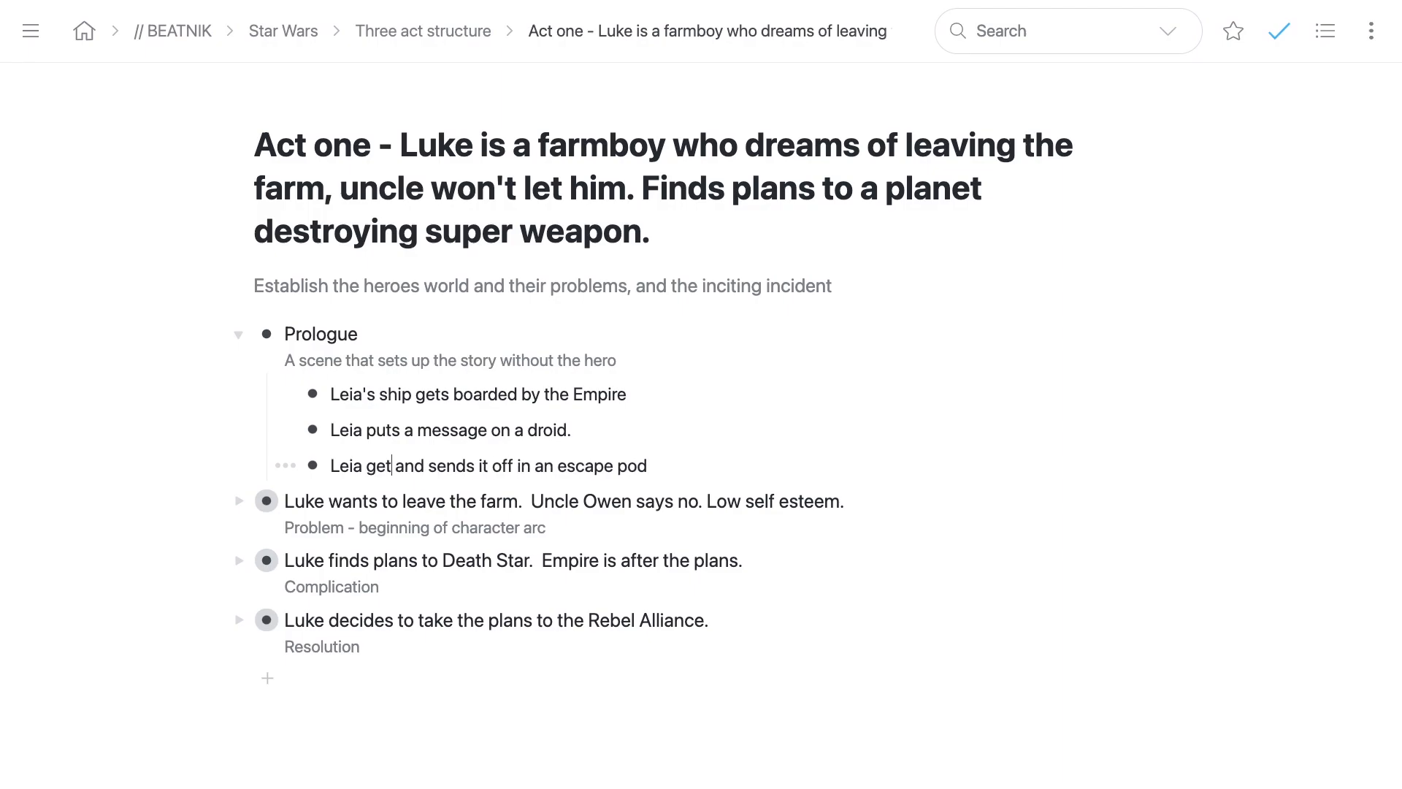
type("ested ")
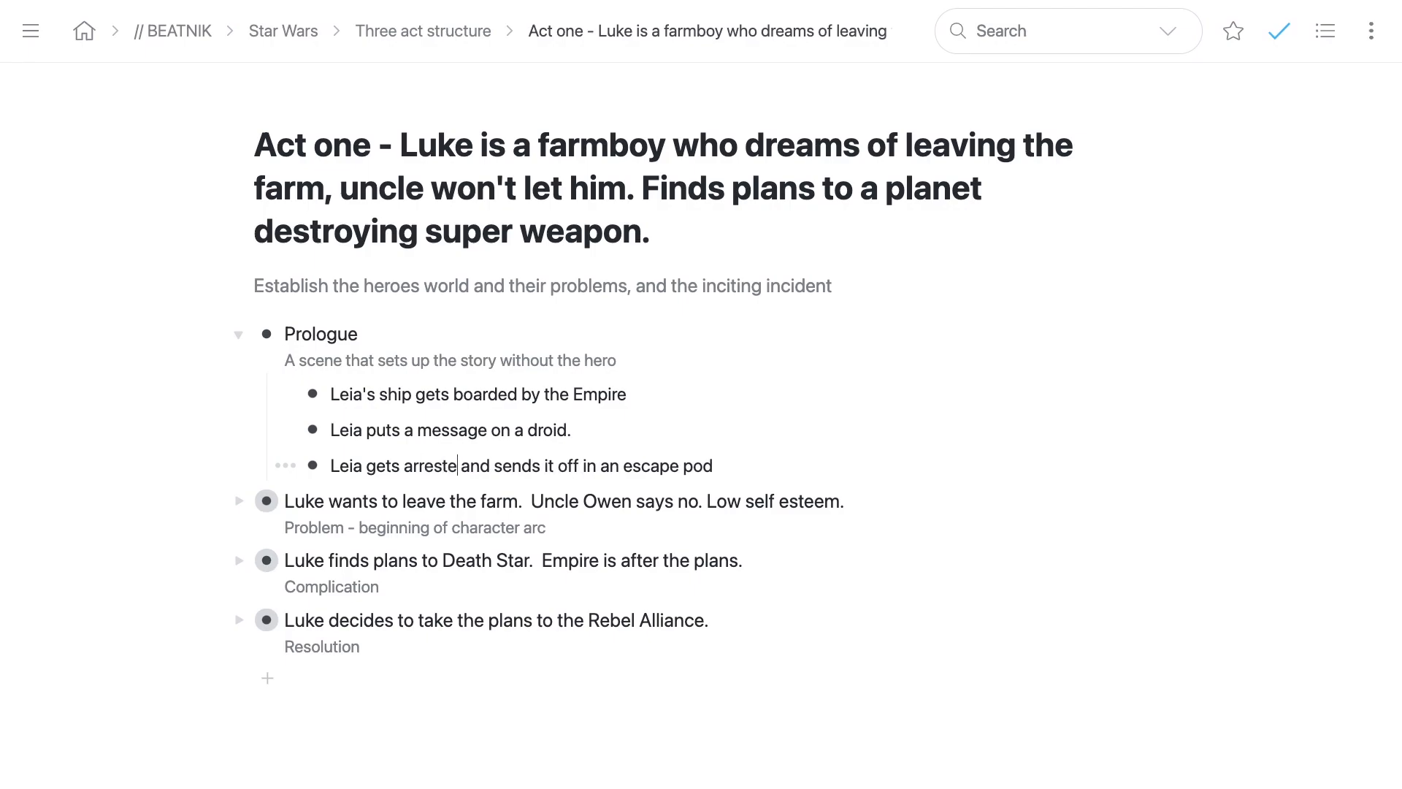
type("by")
key("BackSpace")
type("y Darth Vader")
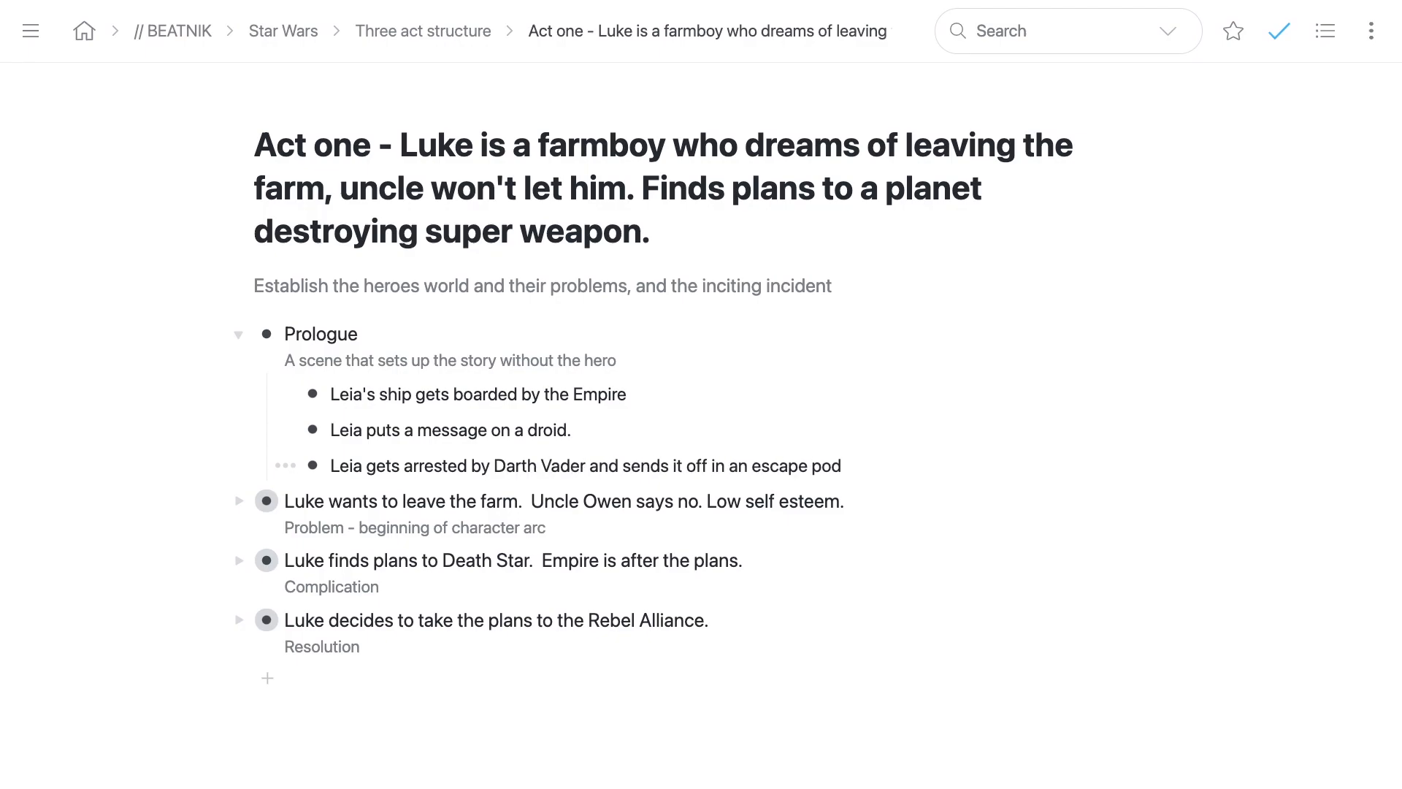
type(".")
Step: Replace "and sends it off" in the last Prologue bullet with "Droid escapes"
key("Right")
key("ctrl+shift+Right")
key("ctrl+shift+Right")
key("ctrl+shift+Right")
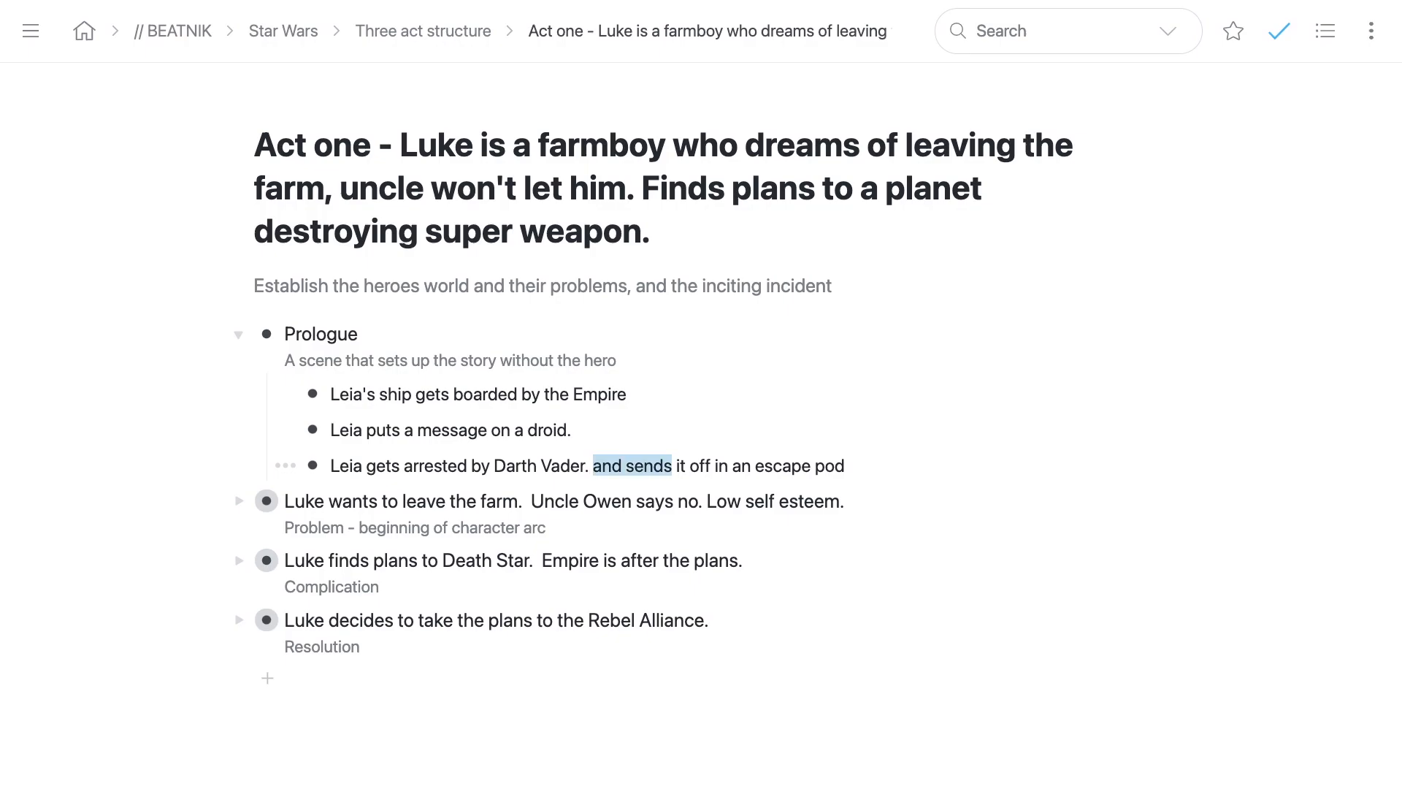
key("ctrl+shift+Right")
key("ctrl+shift+Right")
key("ctrl+shift+Left")
type("Droid es")
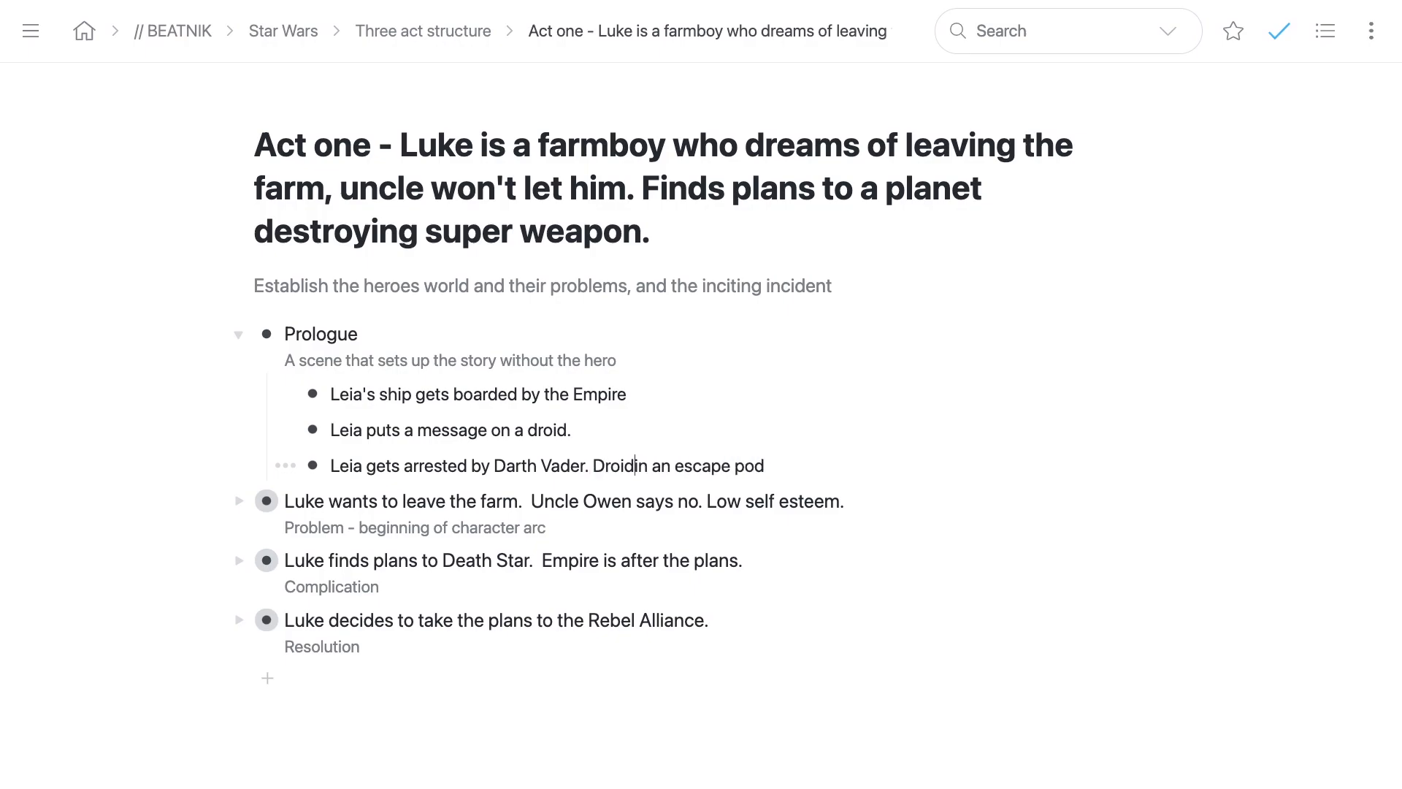
key("BackSpace")
key("BackSpace")
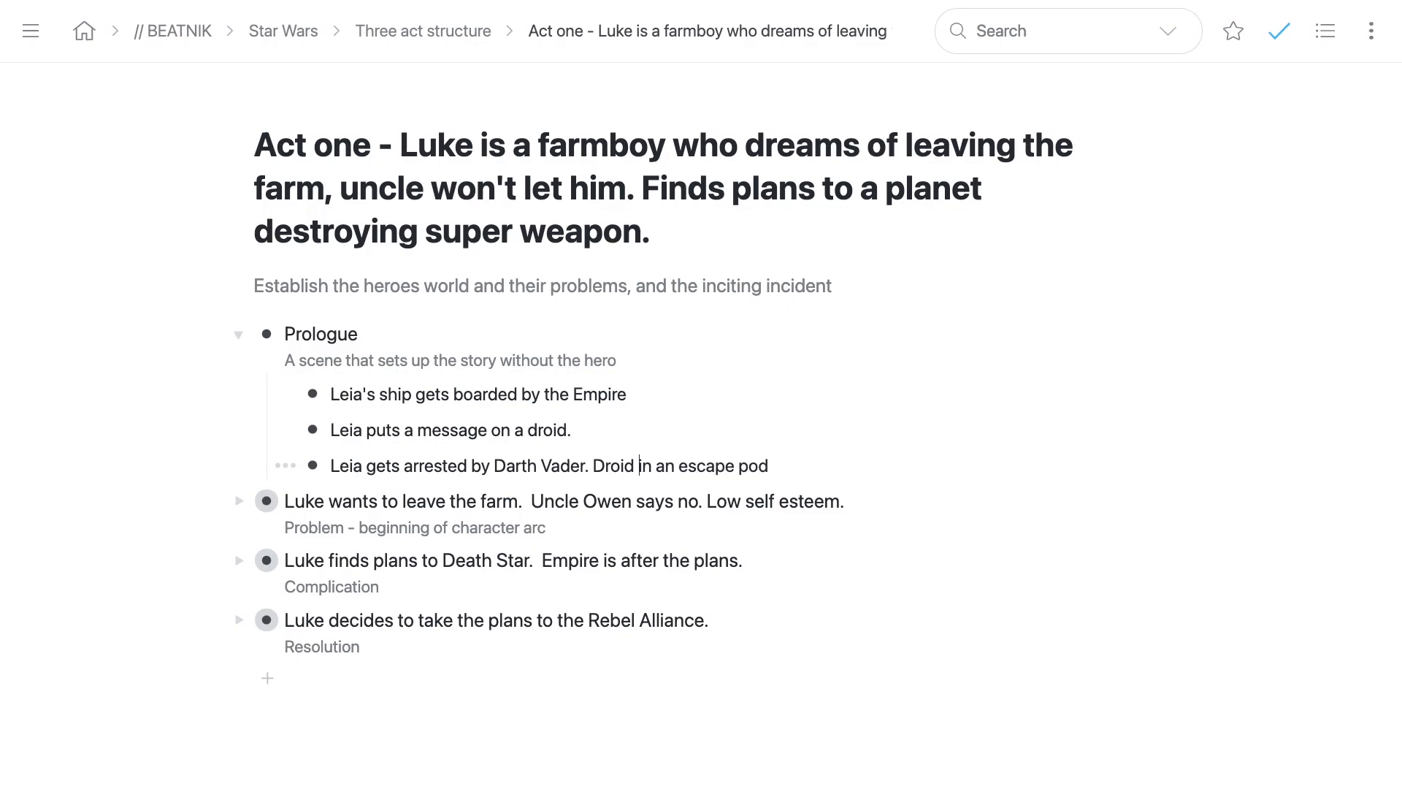
type("escapes")
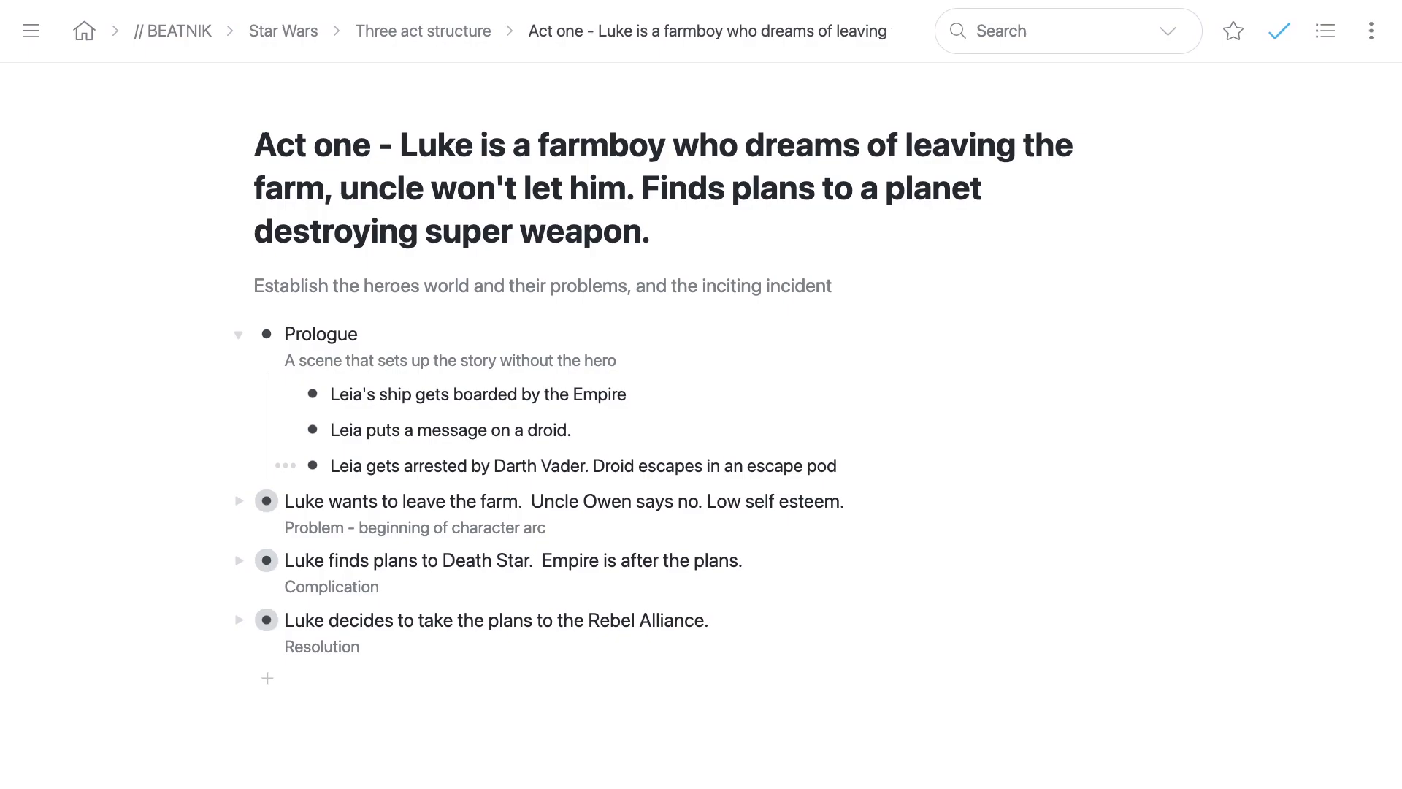
Step: Return to the Star Wars page and expand Beat sheet
key("super+comma")
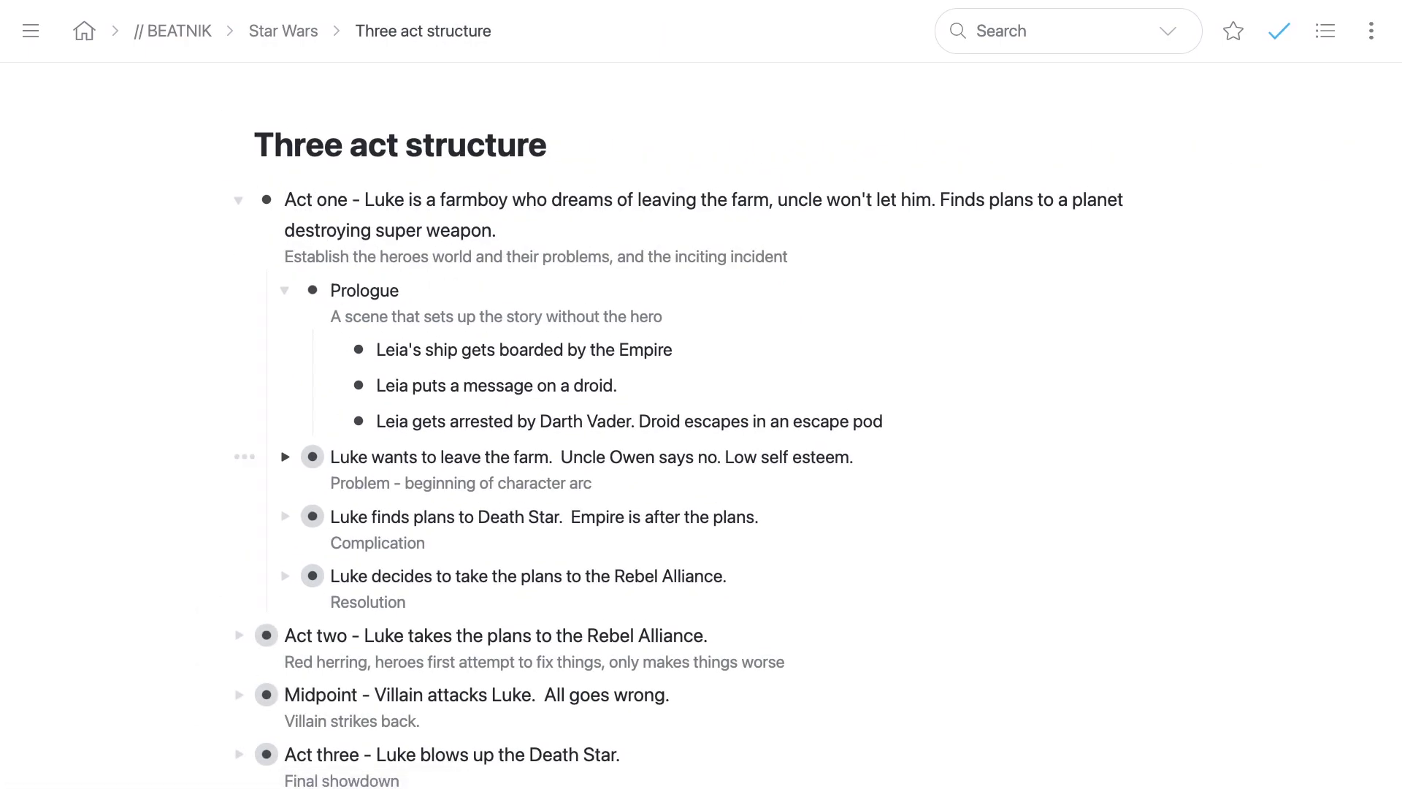
scroll(979, 397, "down", 3)
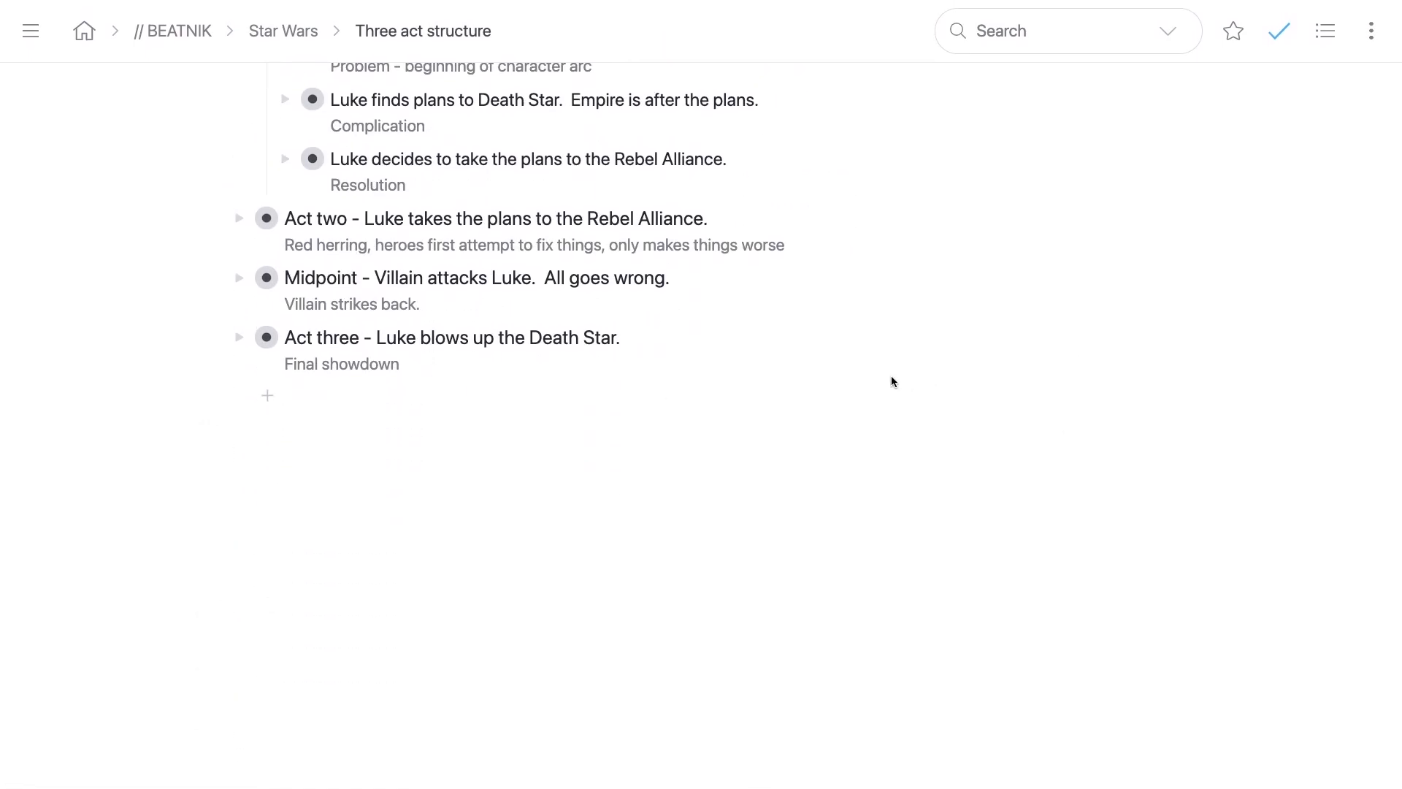
scroll(700, 382, "up", 4)
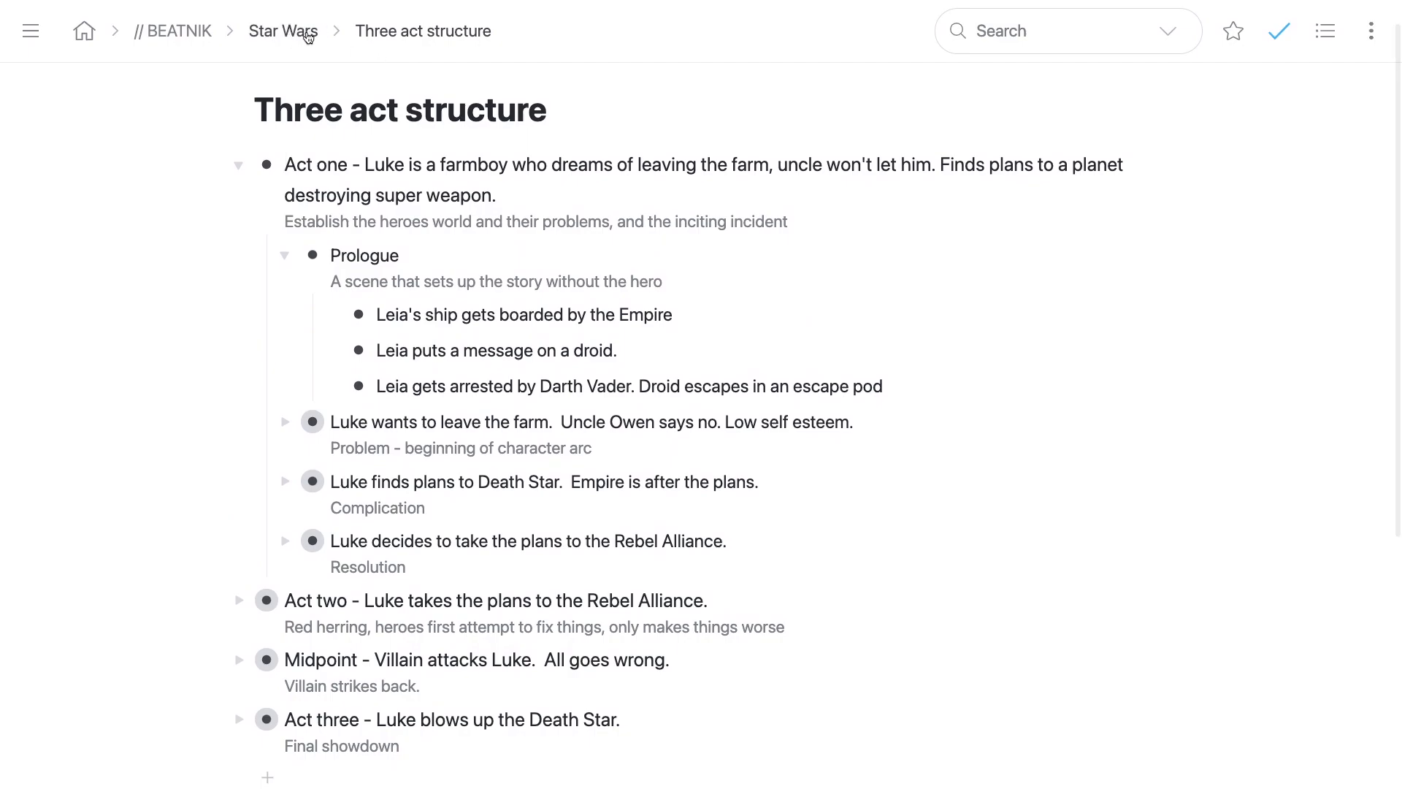
left_click(296, 31)
scroll(478, 337, "down", 6)
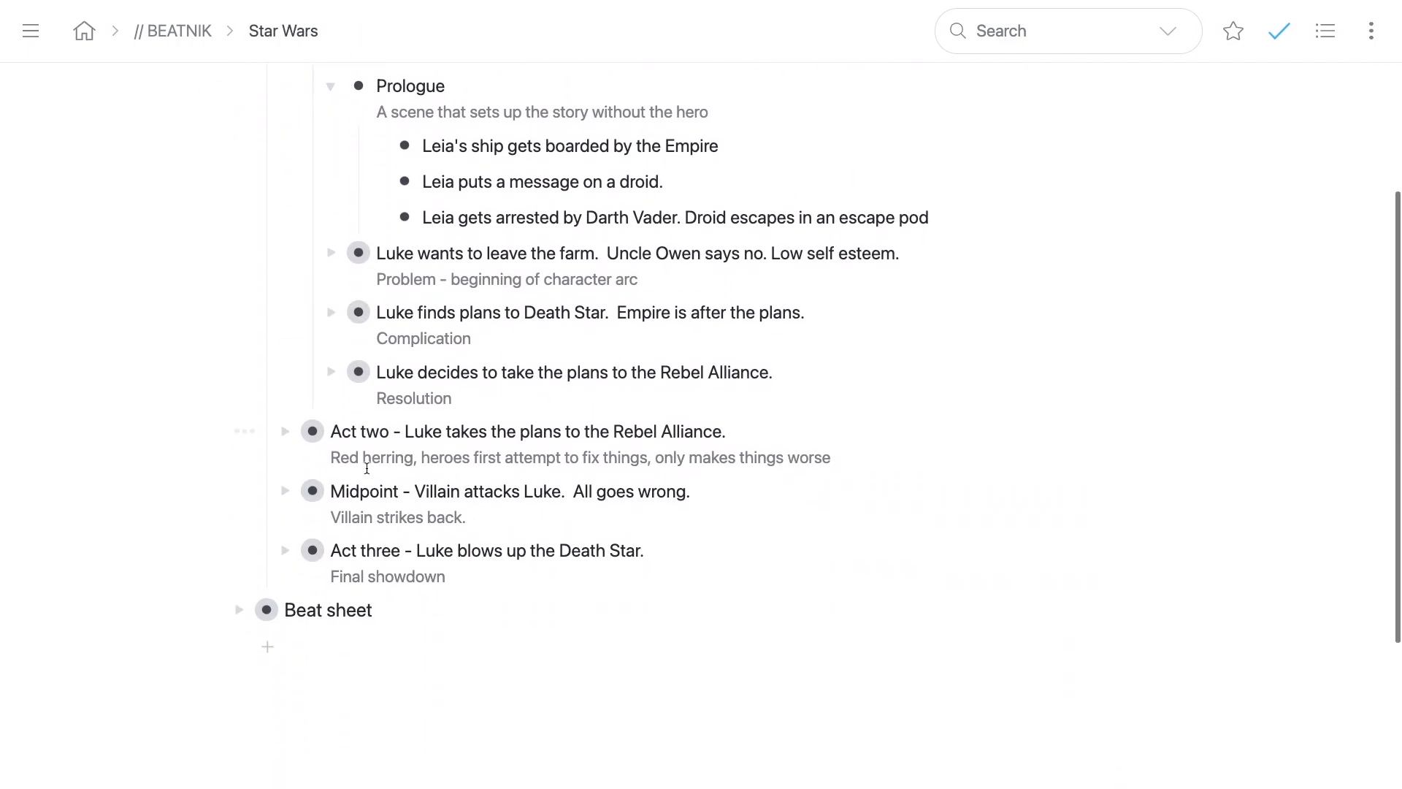
left_click(243, 389)
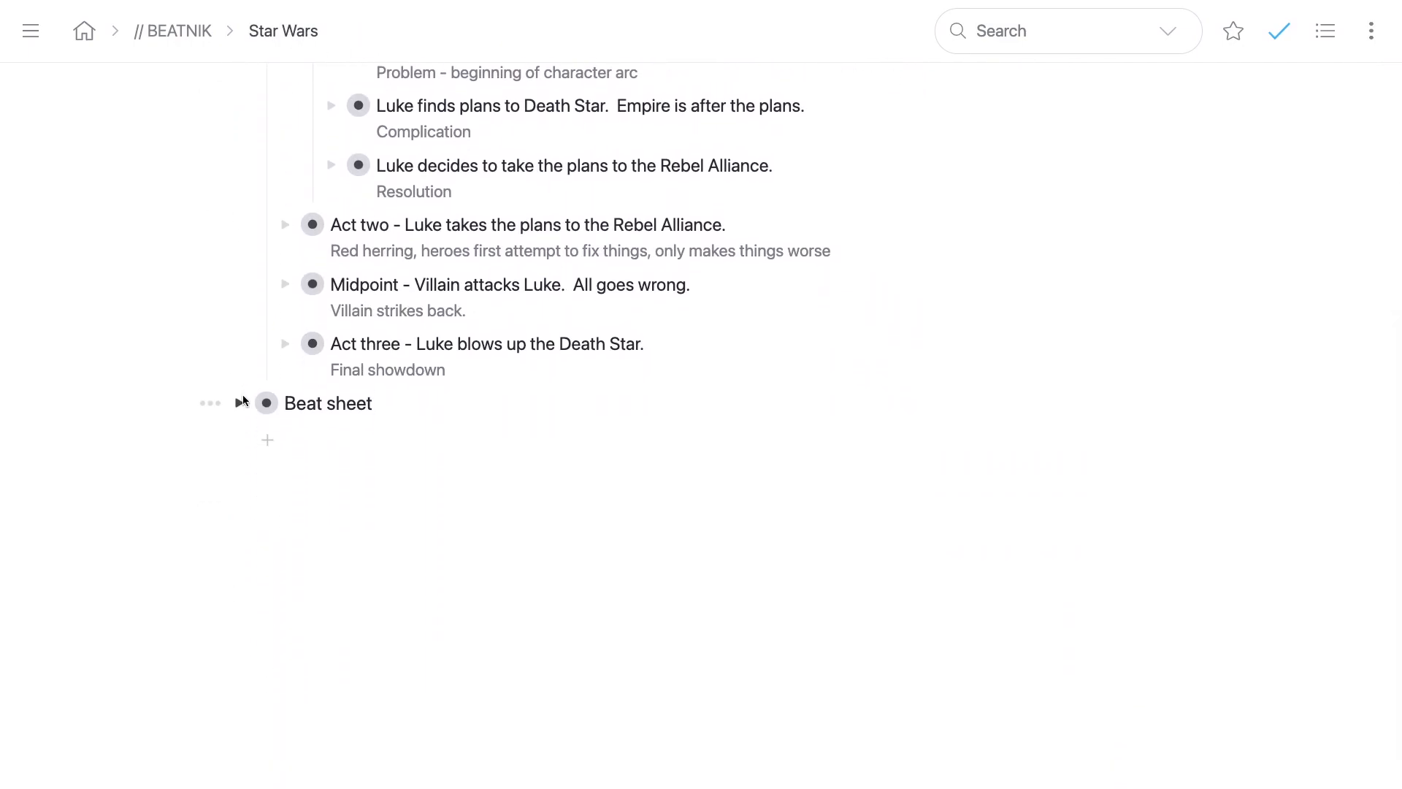
Step: Mirror the three Prologue sub-bullets to the start of Act one in Beat sheet
scroll(243, 400, "up", 5)
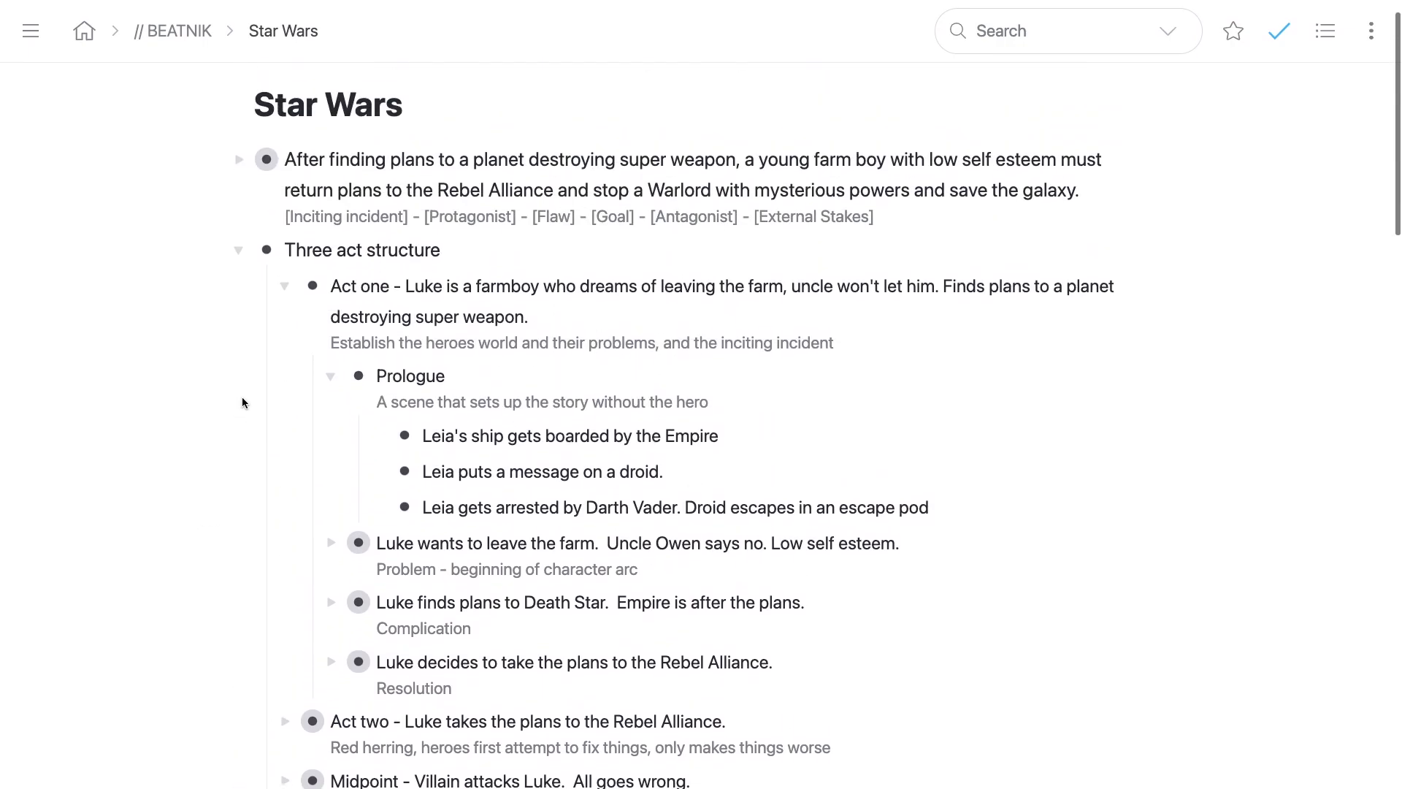
left_click_drag(435, 434, 406, 491)
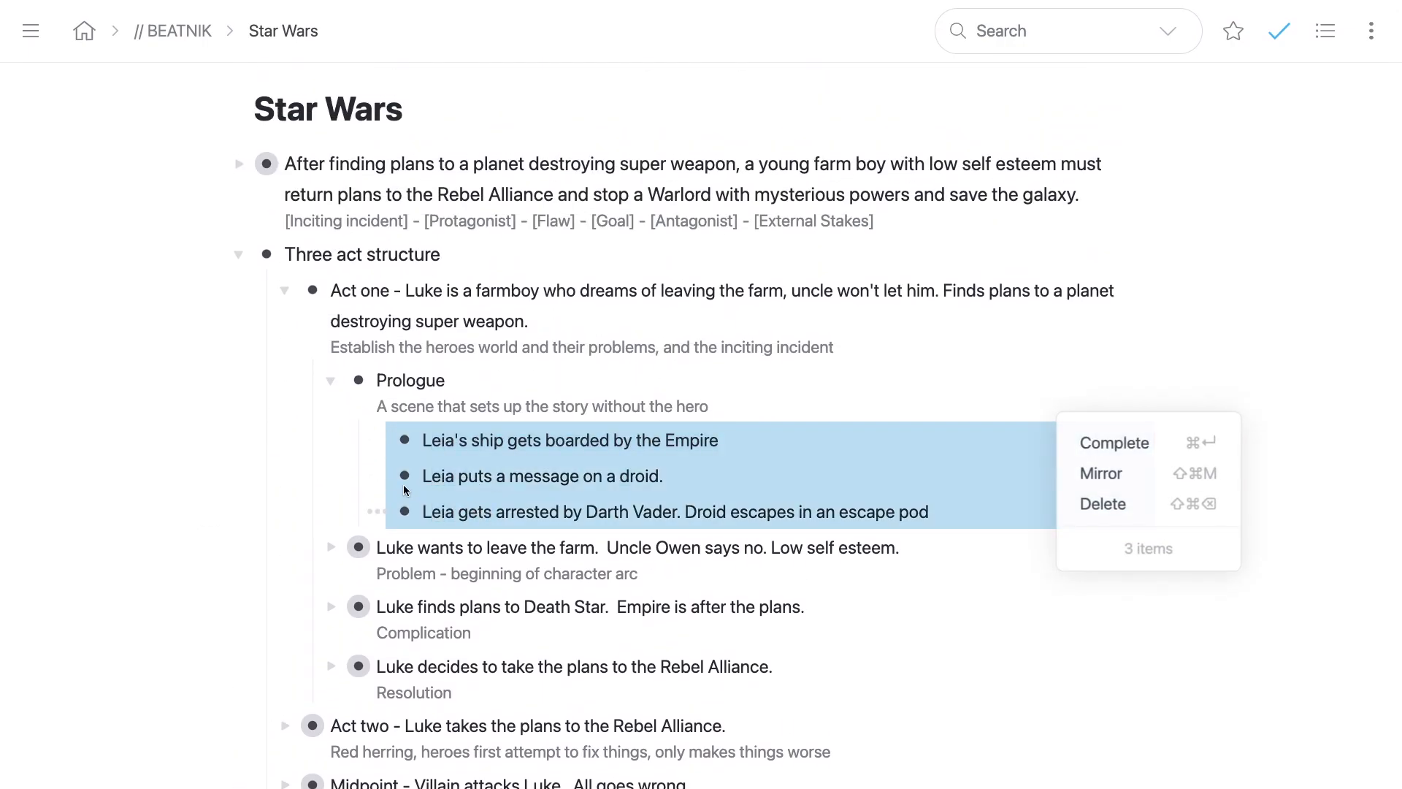
left_click_drag(405, 440, 444, 659)
scroll(427, 537, "down", 4)
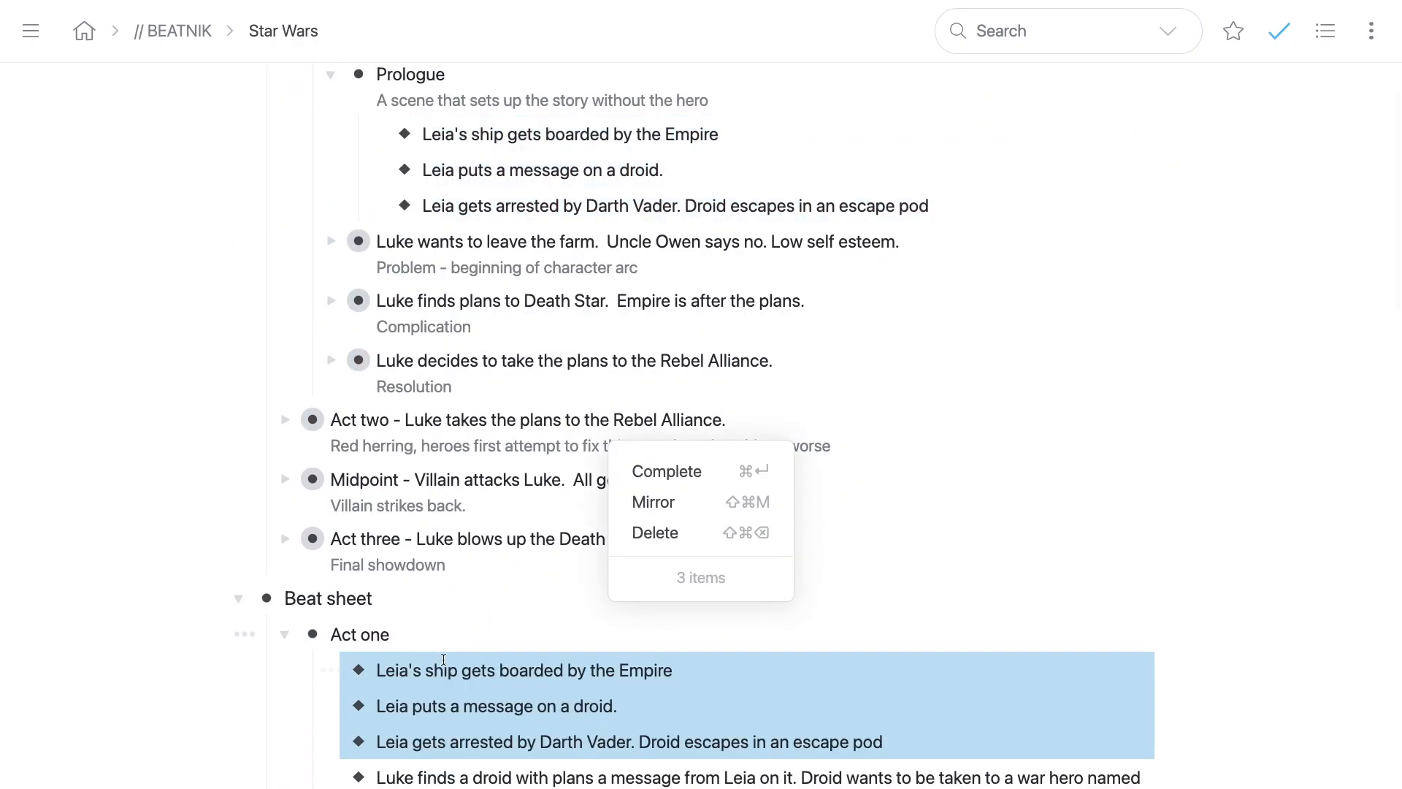
left_click(443, 660)
scroll(265, 603, "up", 5)
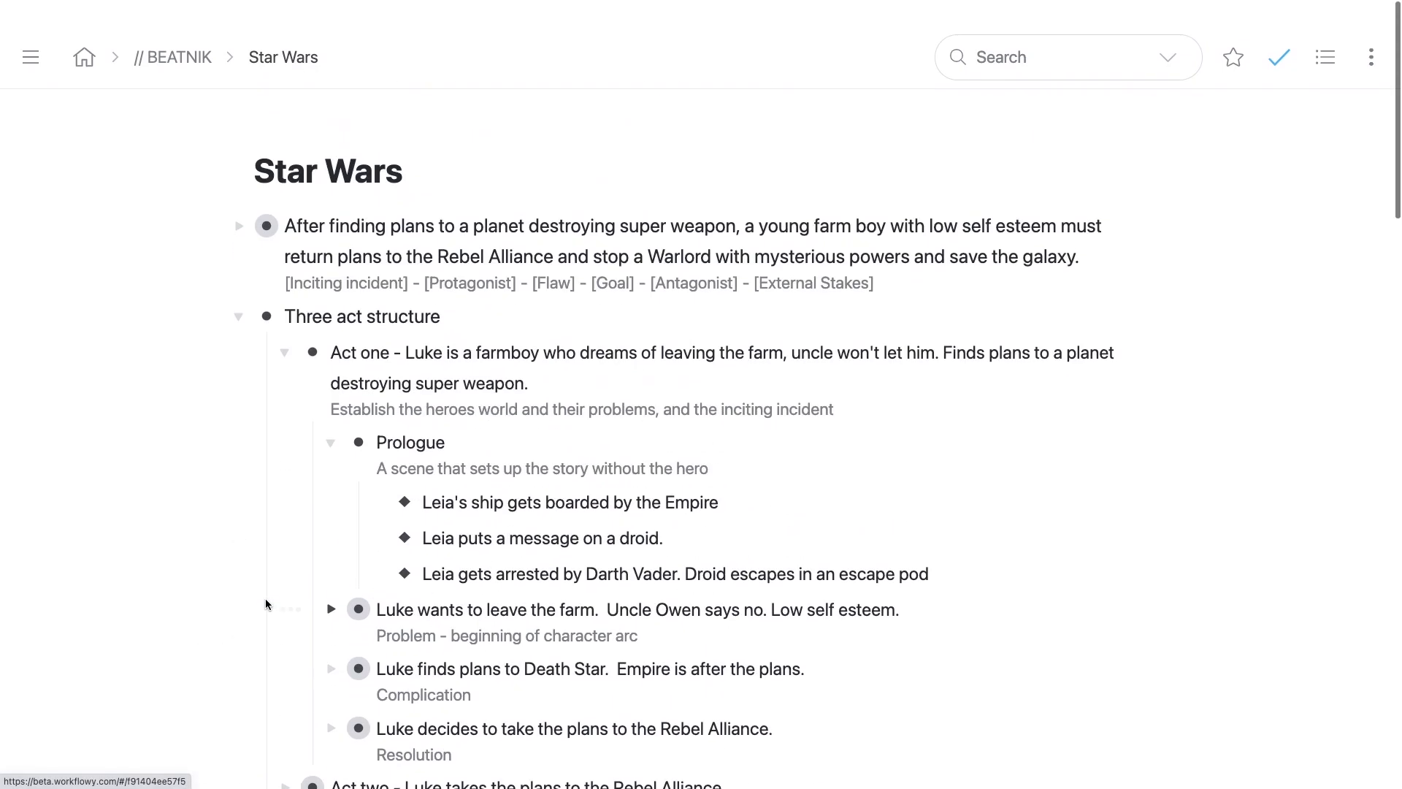
Step: Collapse Three act structure on the Star Wars page and open Beat sheet as its own page
left_click(239, 290)
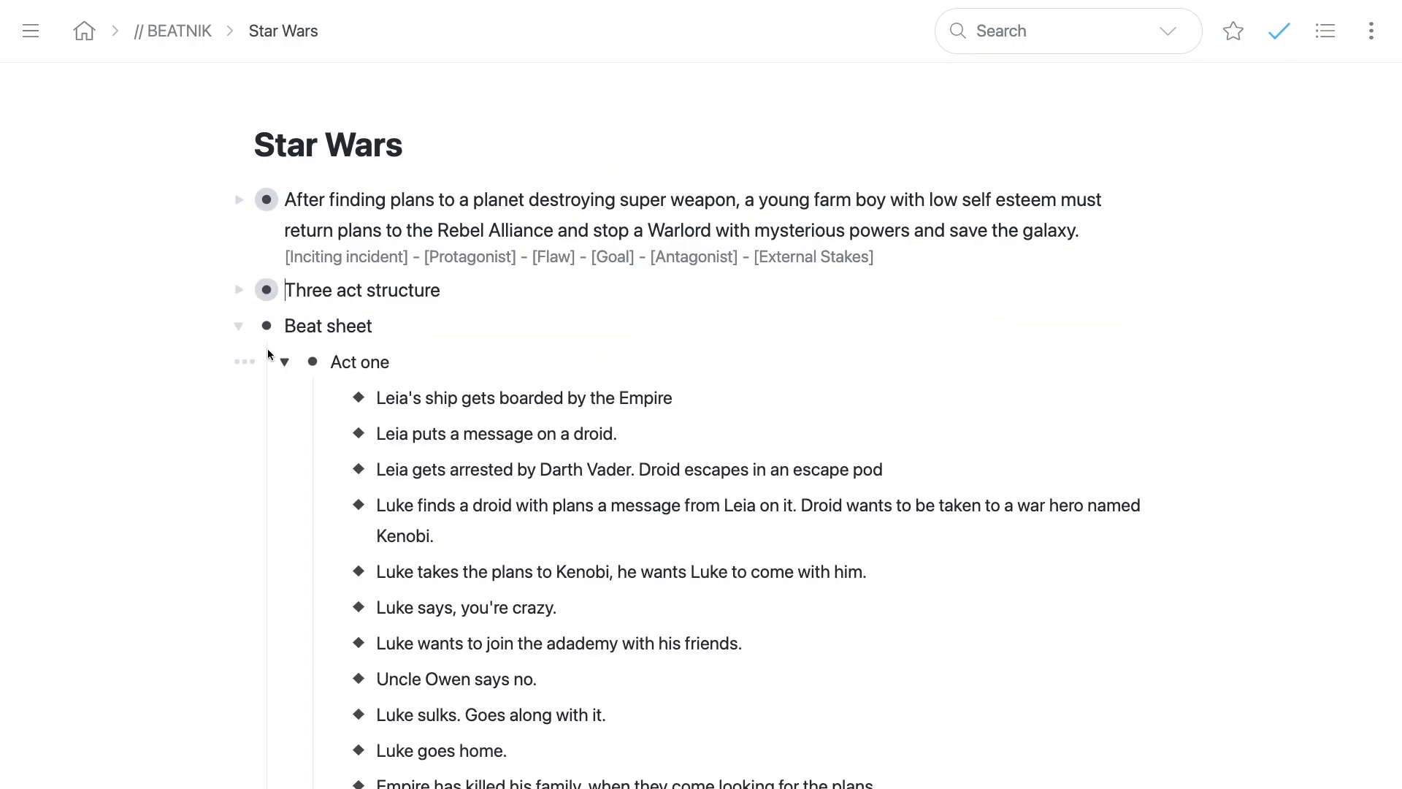
scroll(268, 355, "down", 3)
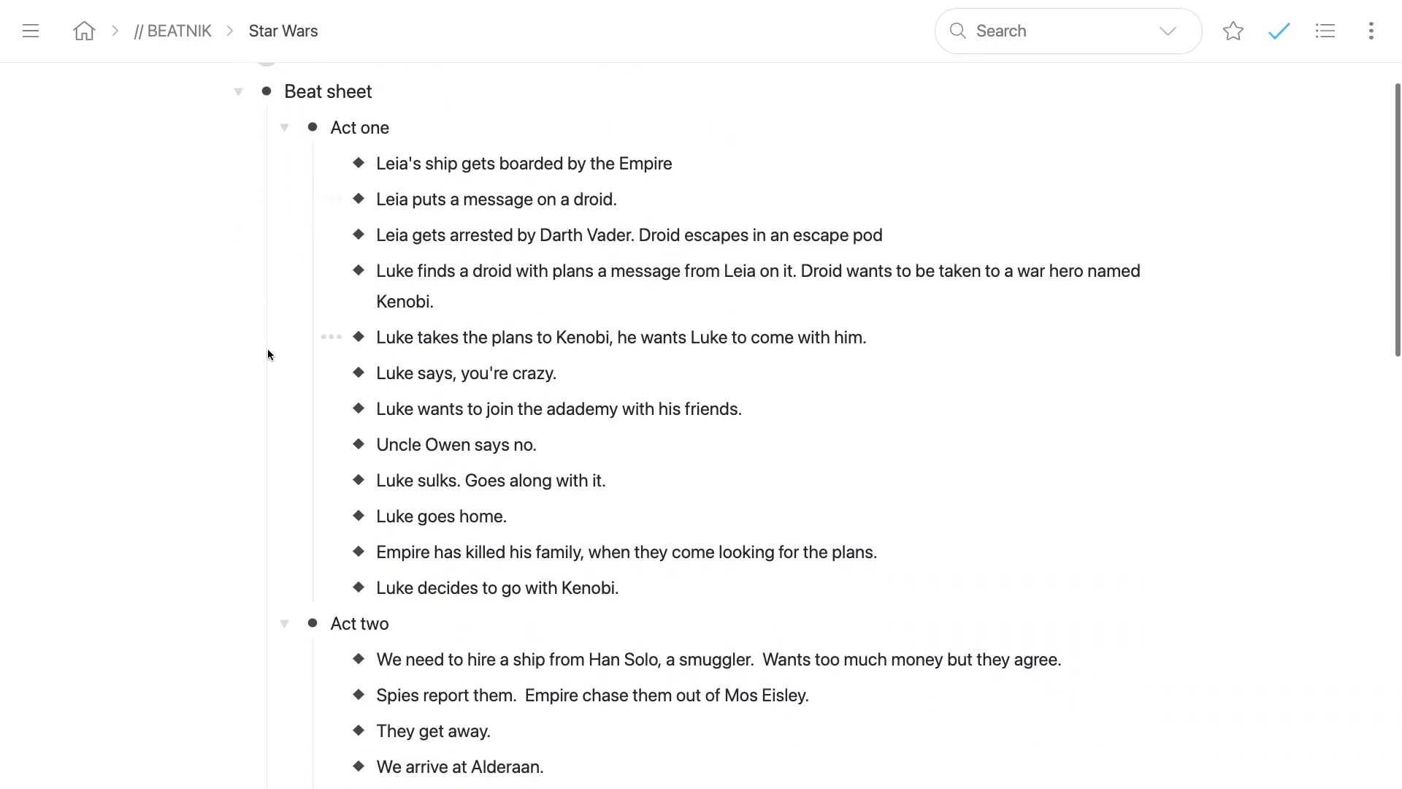
left_click(267, 94)
Step: Look through the beats under every act in Beat sheet, from Act one to the end and back
scroll(161, 275, "down", 5)
scroll(159, 272, "down", 8)
scroll(159, 272, "up", 10)
scroll(159, 271, "up", 7)
scroll(159, 272, "down", 10)
scroll(159, 276, "down", 5)
scroll(159, 275, "up", 10)
scroll(159, 272, "up", 4)
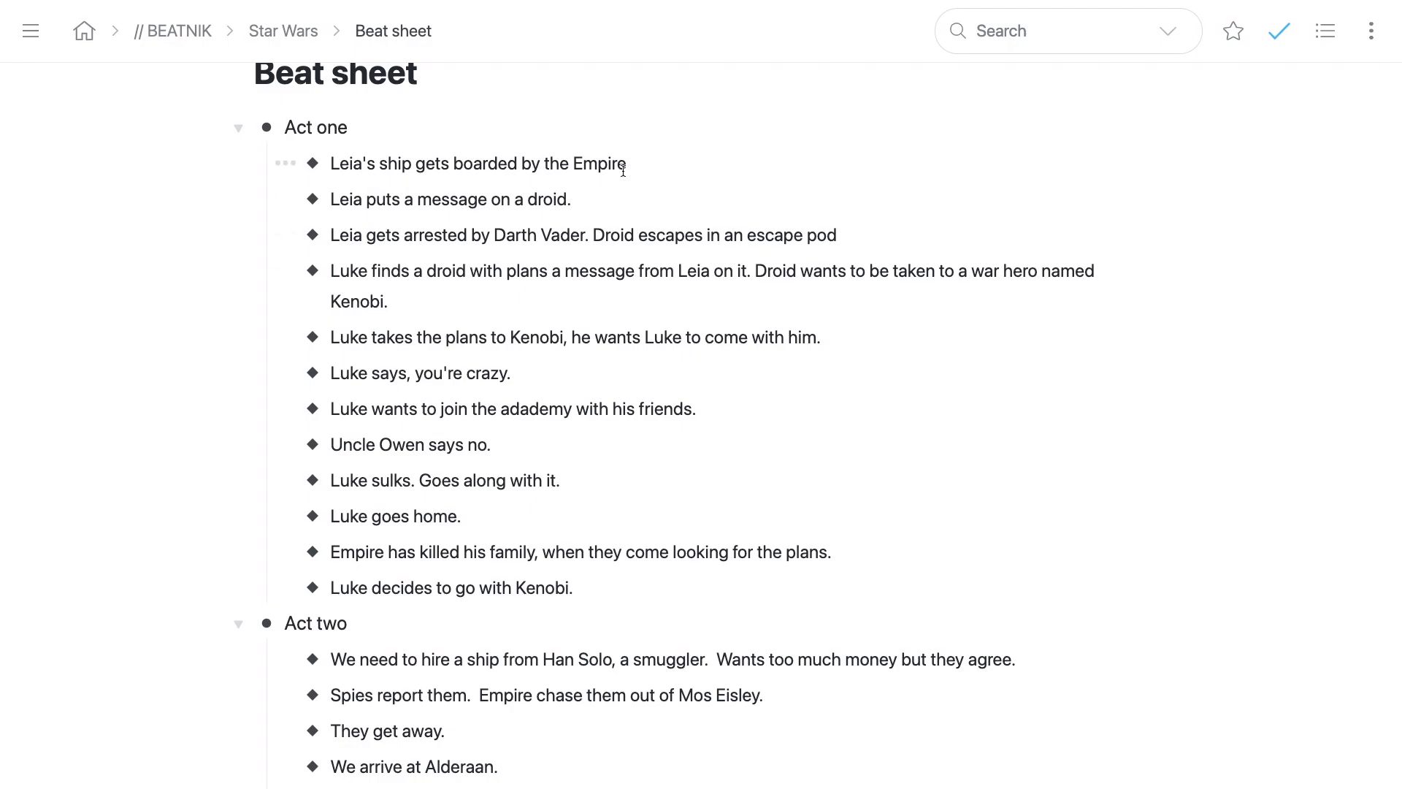
scroll(676, 330, "down", 12)
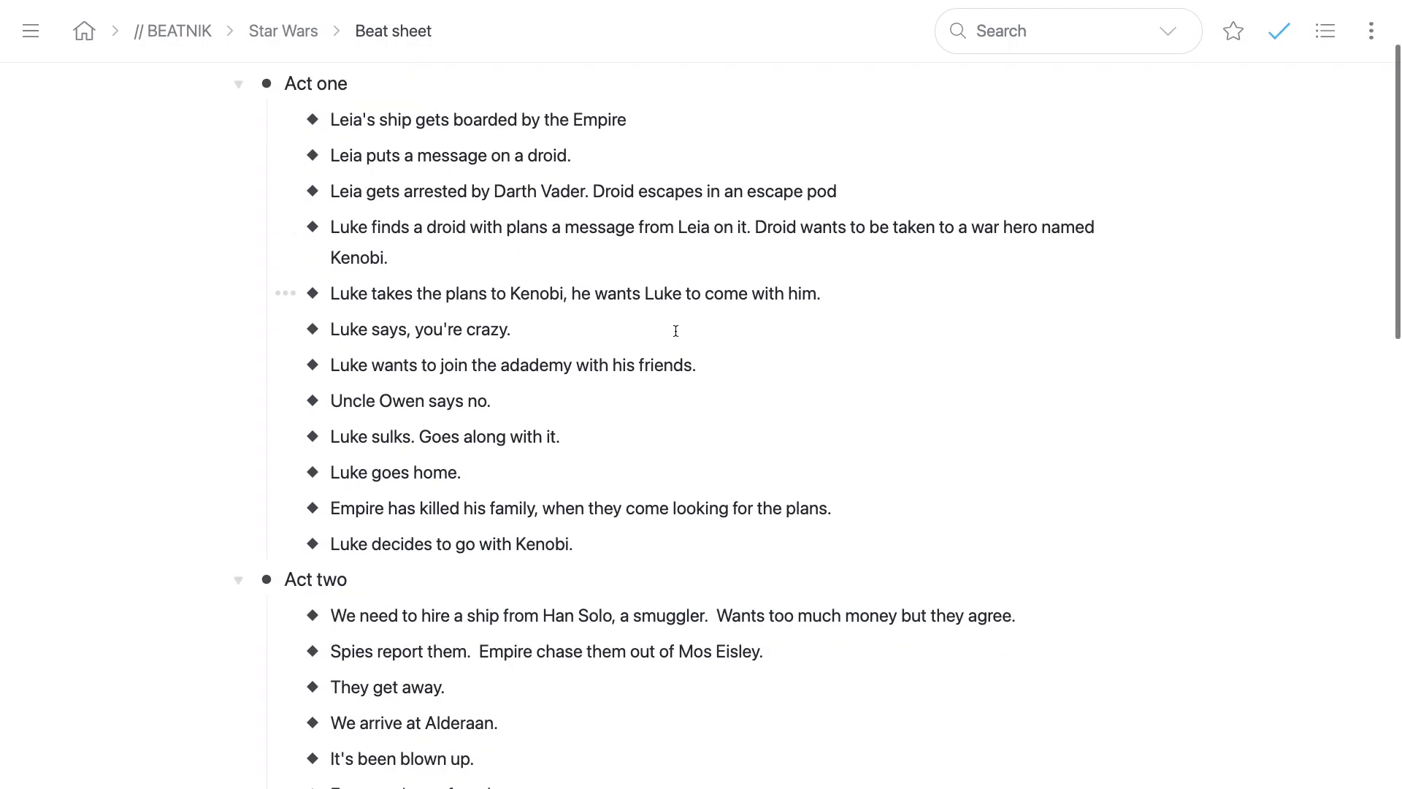
scroll(676, 330, "up", 15)
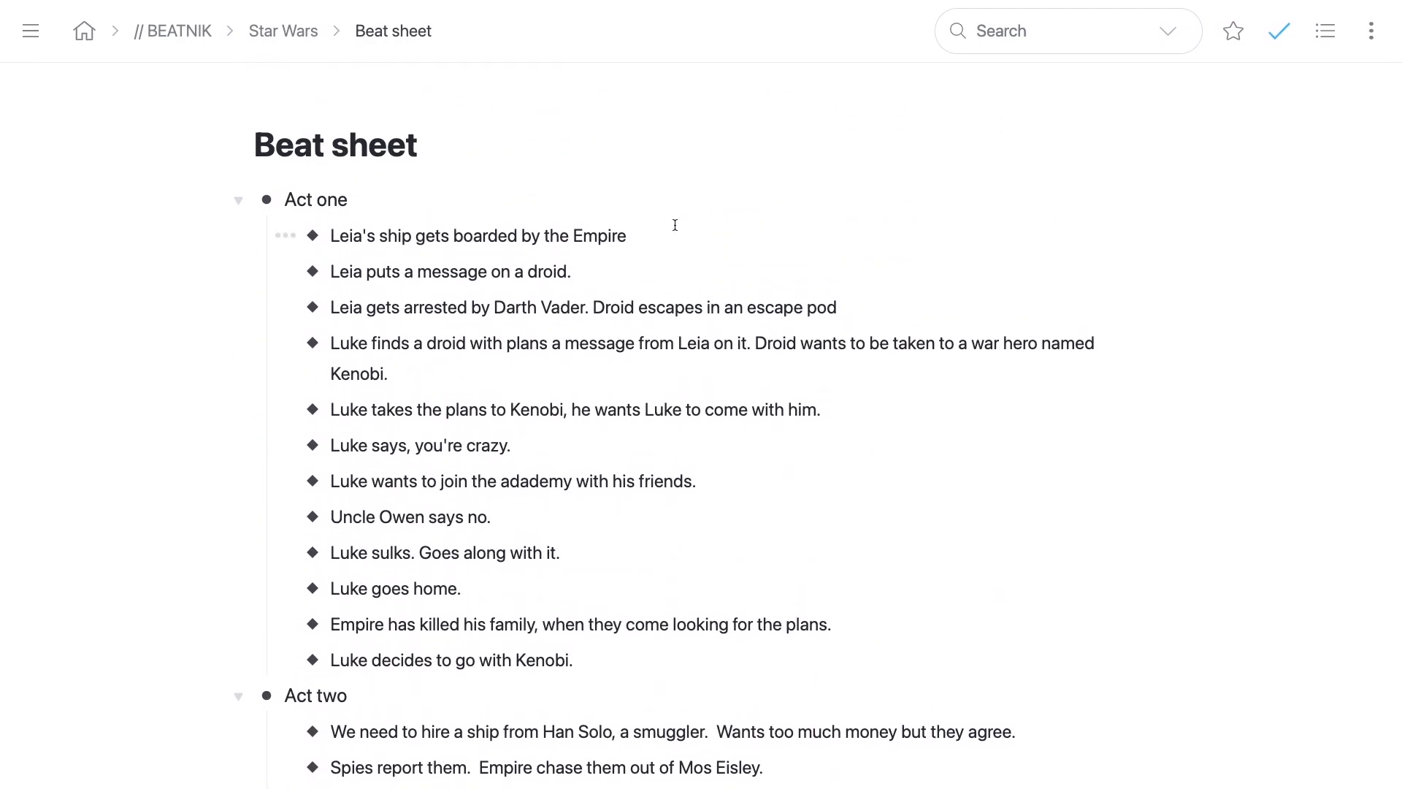
Step: Add the sub-bullet "Ship flying through space, gets attacked by a big ship" under the beat about Leia's ship being boarded
key("Return")
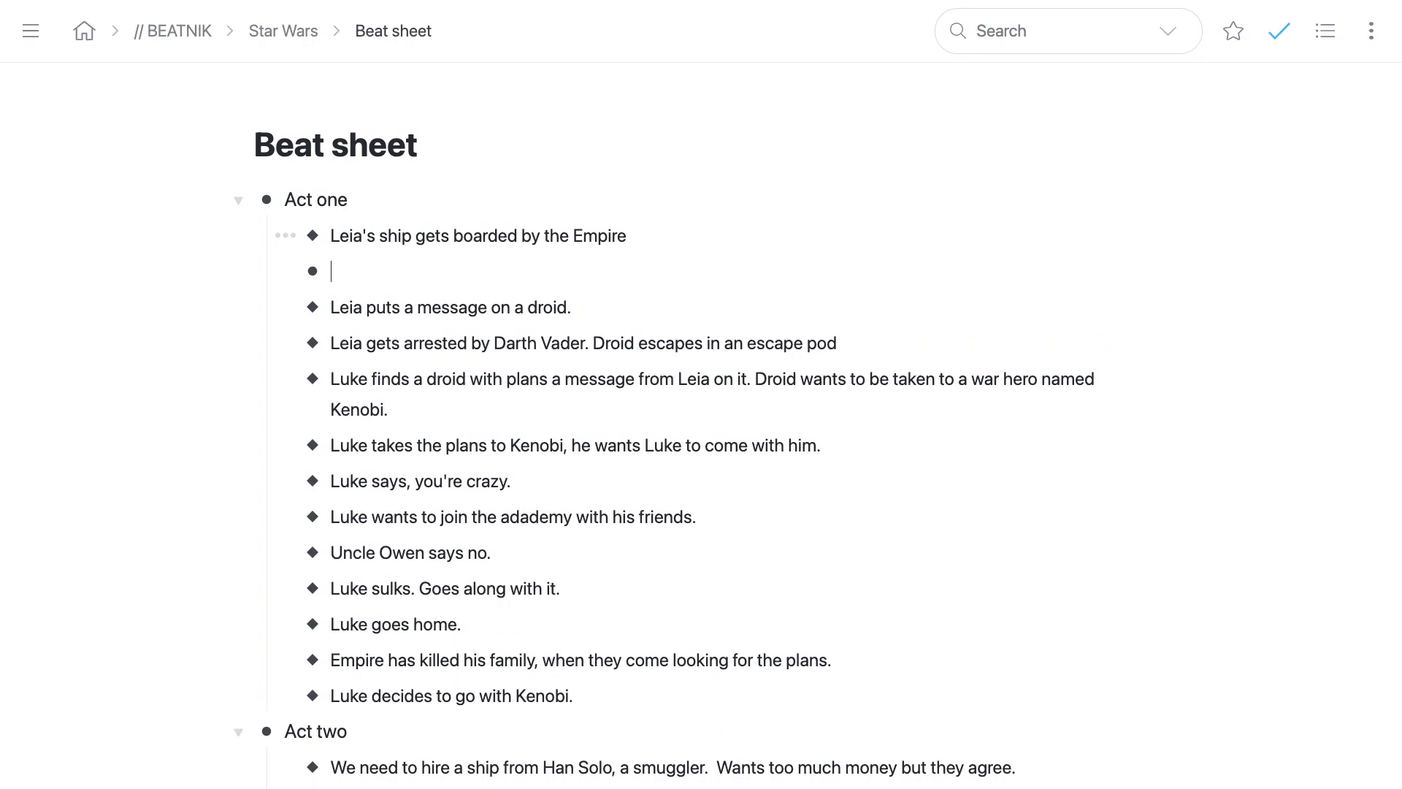
key("Tab")
type("Ship flying thoru")
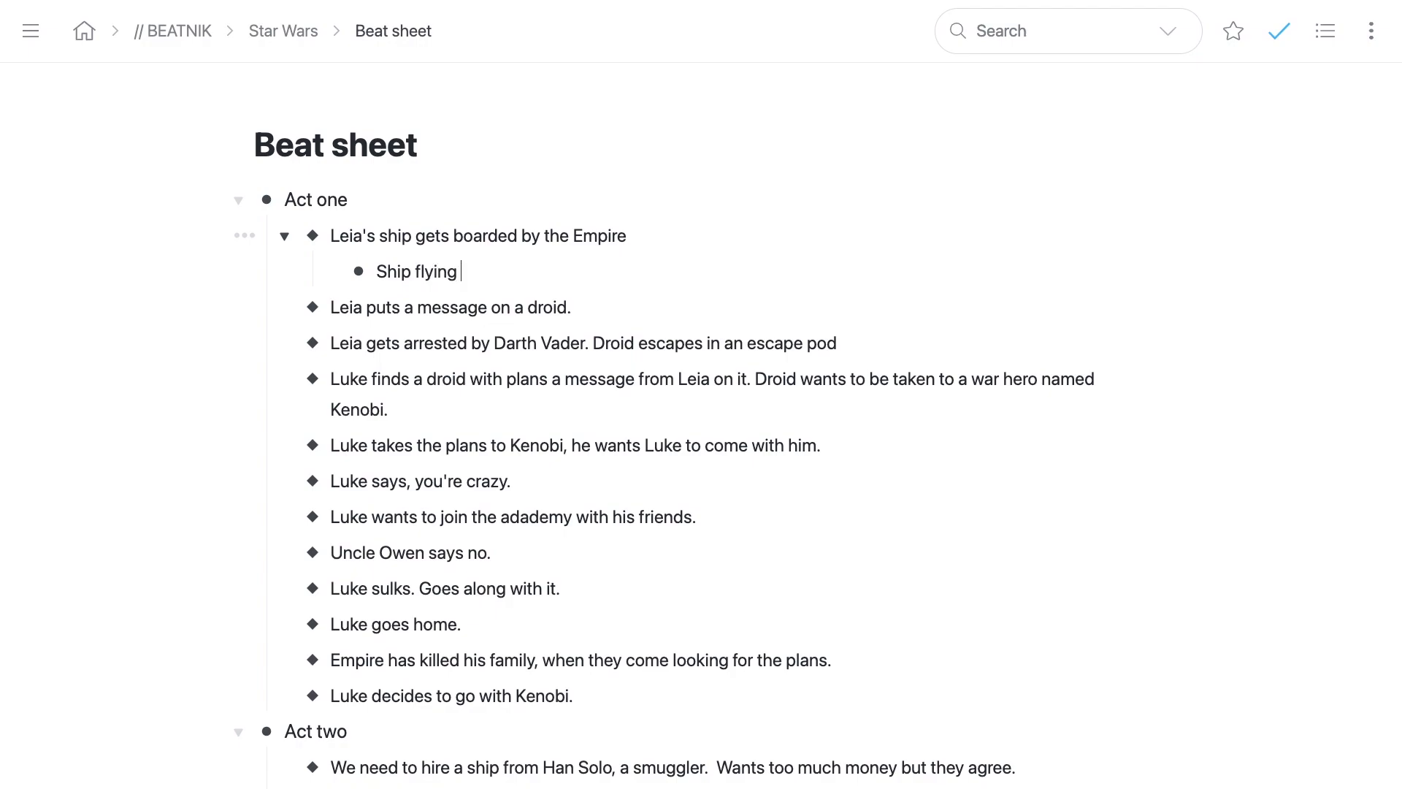
key("BackSpace")
key("BackSpace")
key("BackSpace")
type("rough space, ge")
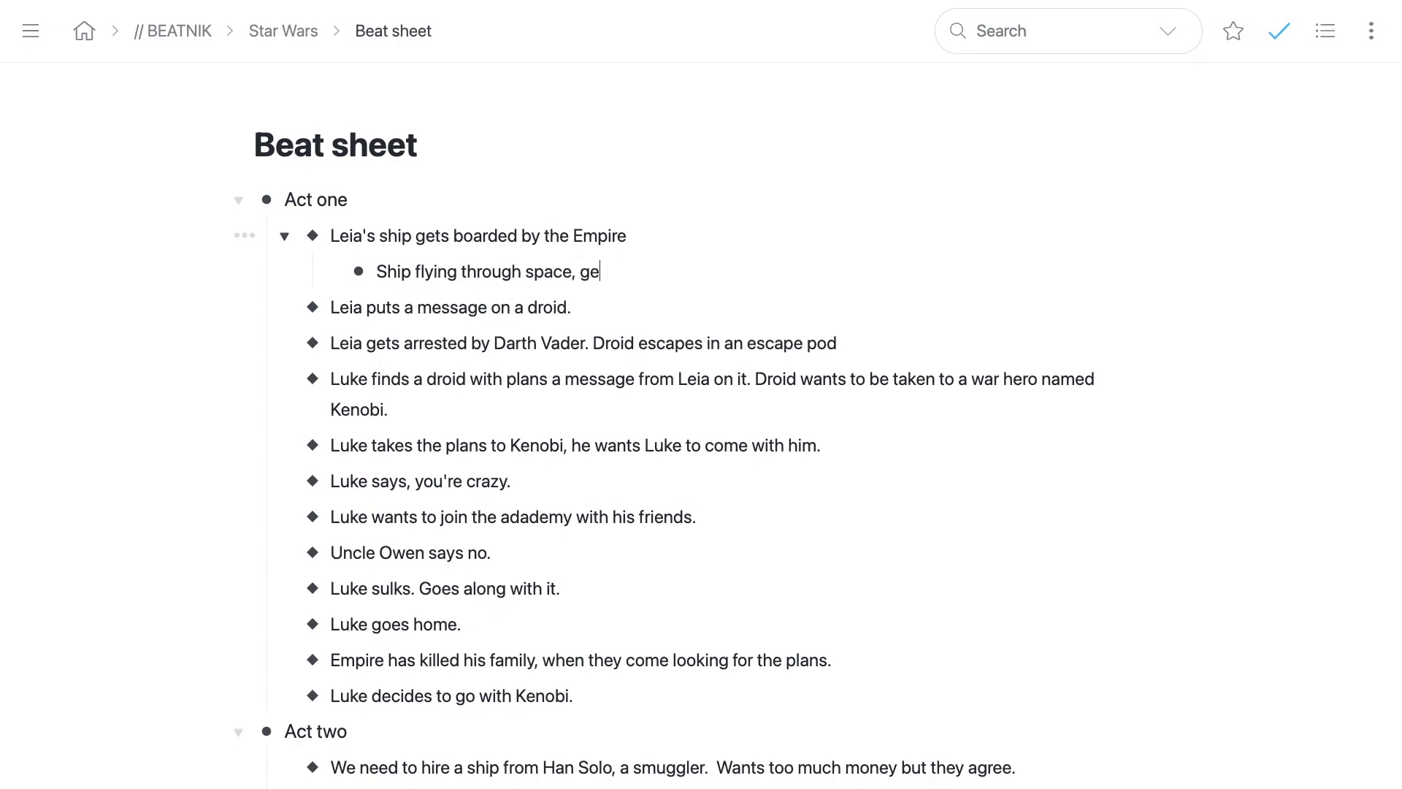
type("ts attacked by a big ship")
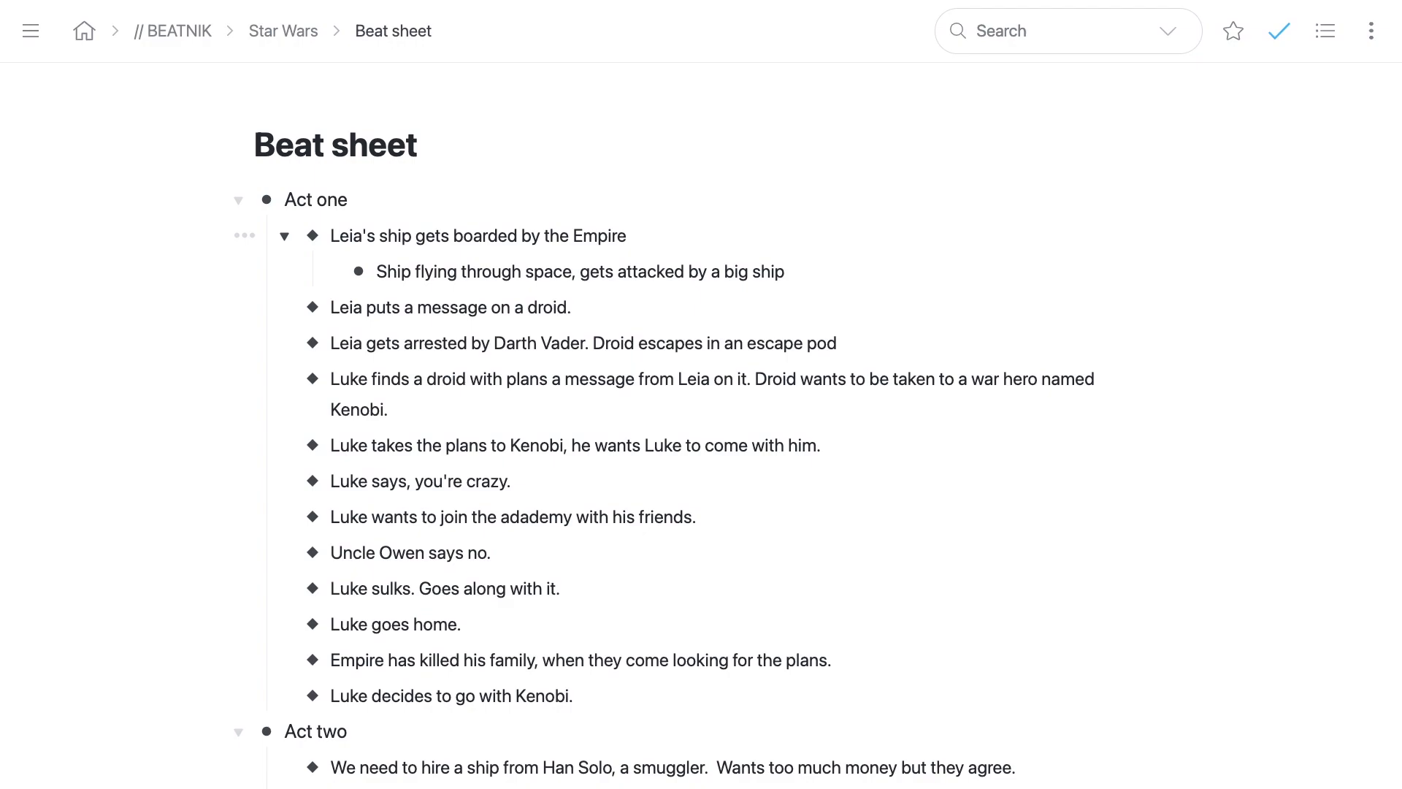
Step: Add a second sub-bullet reading "Little ship gets sucked aboard the big ship with a magical tractor beam."
key("Return")
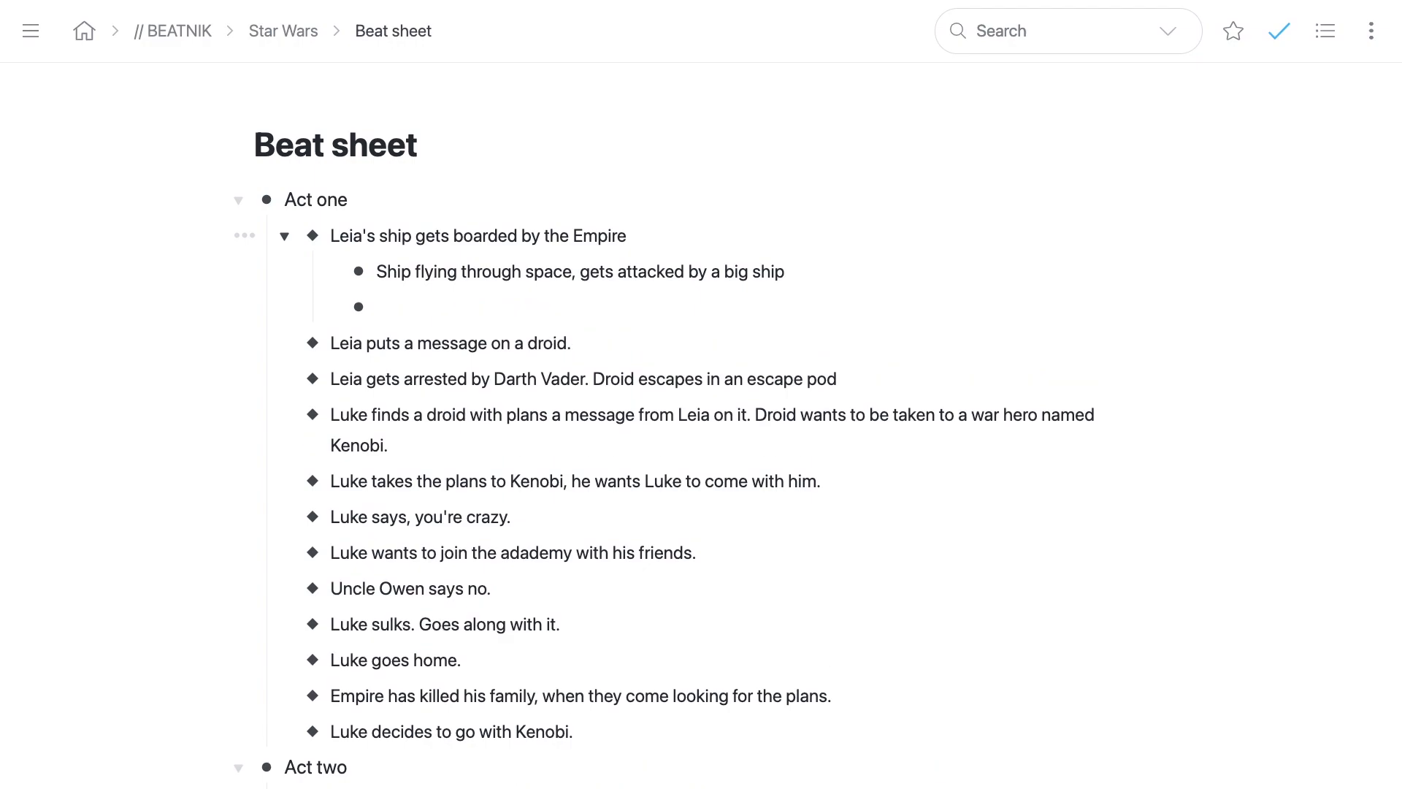
type("Shi")
key("BackSpace")
key("BackSpace")
key("BackSpace")
type("Little ship gets sucked aboard the big ship with a magical tractor beam")
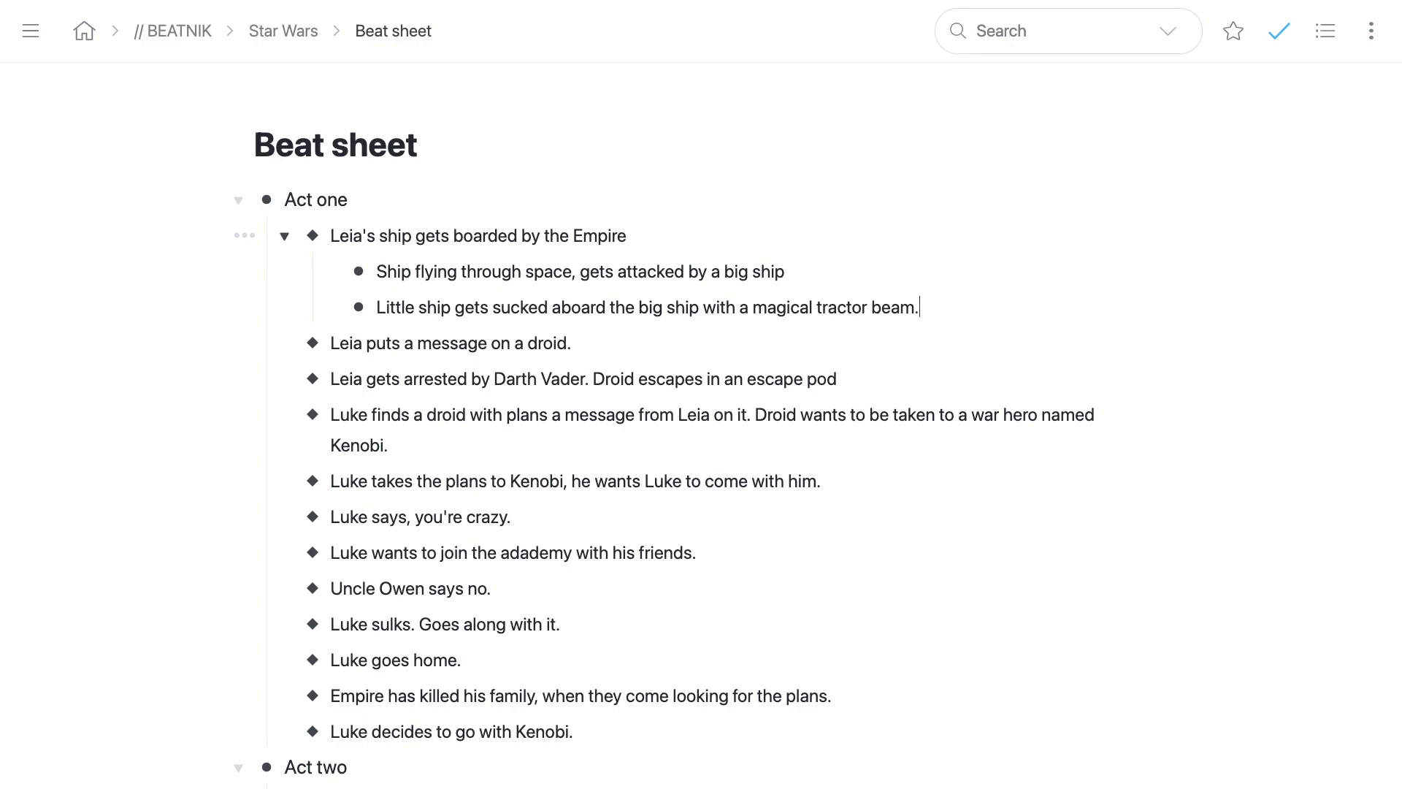
type(".")
Step: Add a third sub-bullet reading "Droids inside realize they're being boarded."
key("Return")
type("Droids inside realize they're bei")
type("ng boarder")
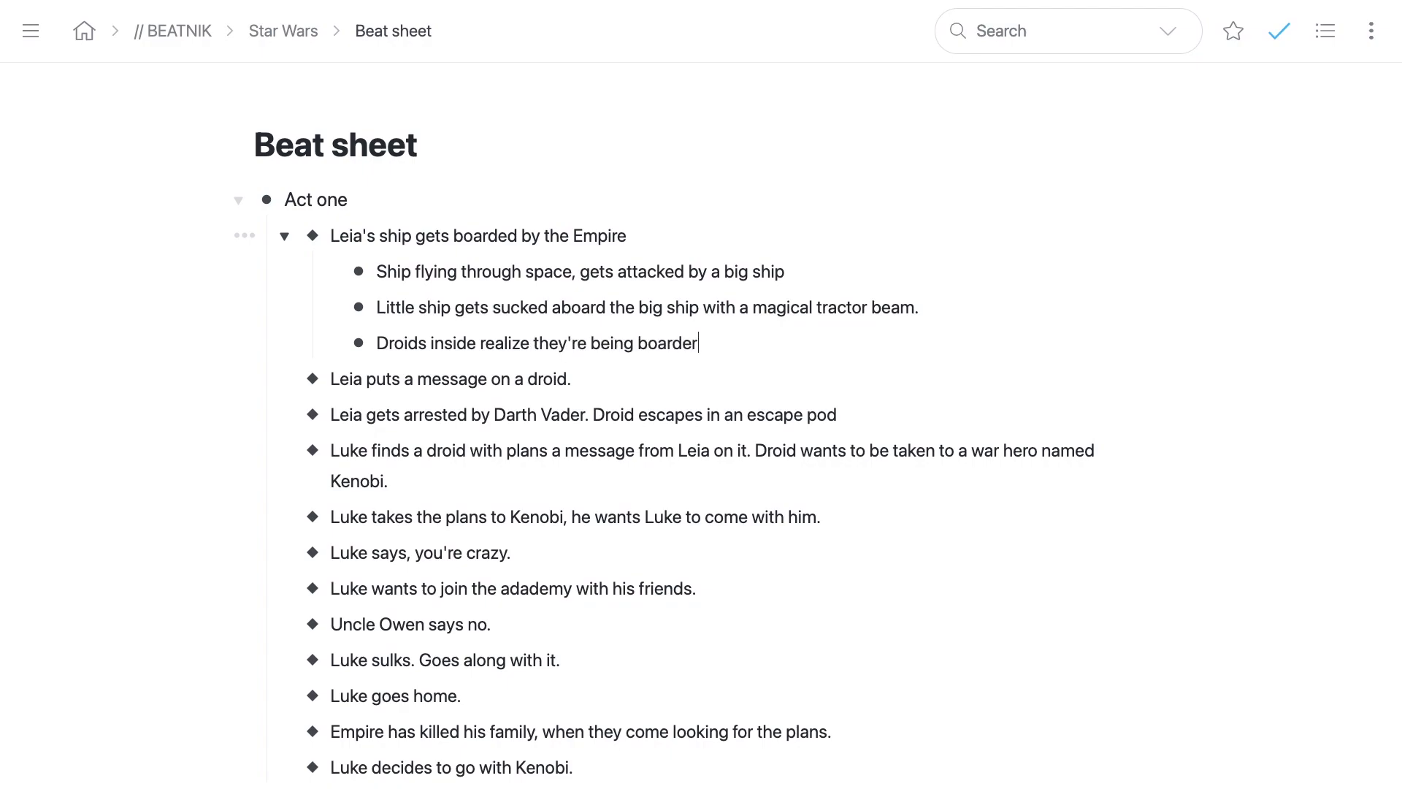
key("BackSpace")
type("d.")
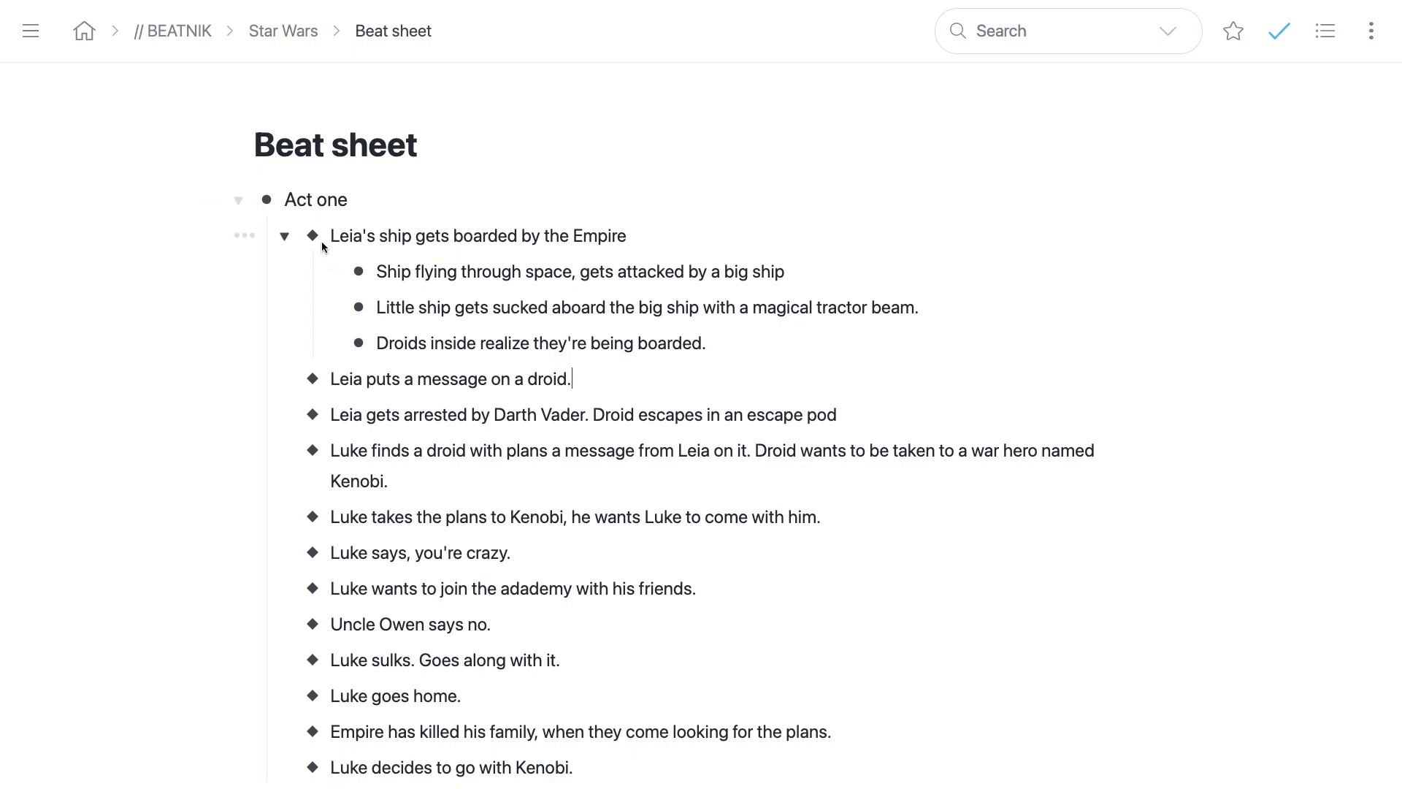
Step: Collapse the beat about Leia's ship, return to Star Wars with Beat sheet collapsed, and open Three act structure
left_click_drag(372, 268, 426, 338)
left_click(412, 288)
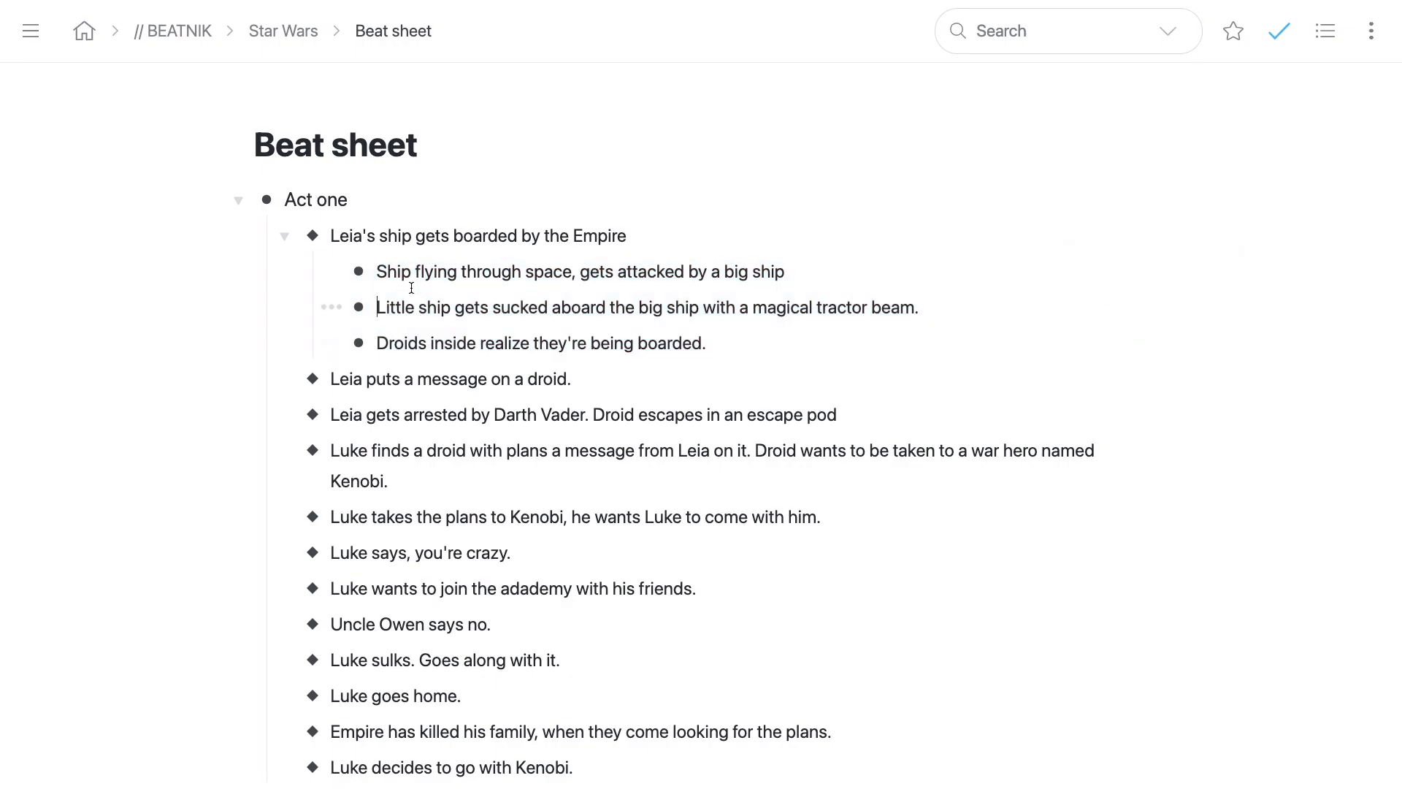
left_click(296, 237)
left_click(283, 31)
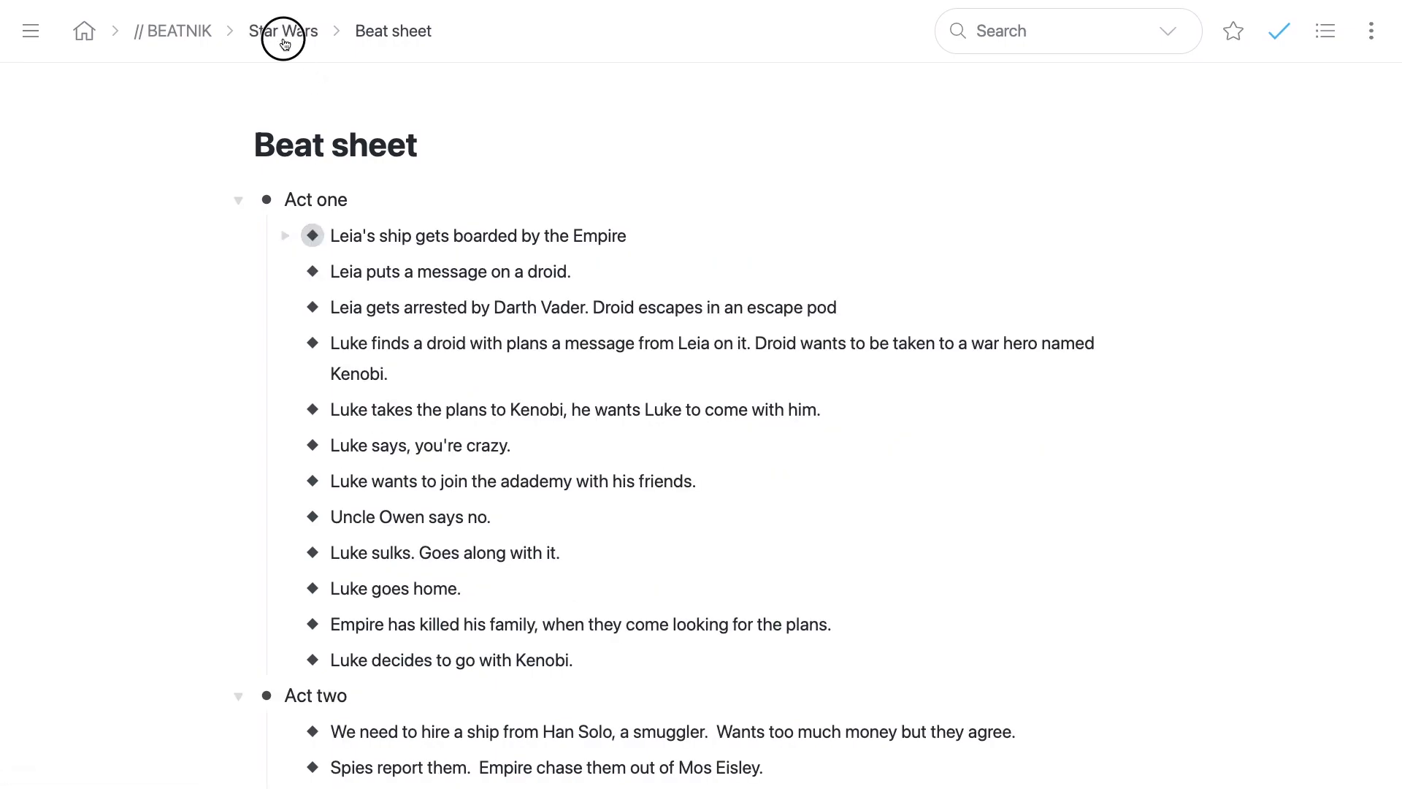
left_click(241, 328)
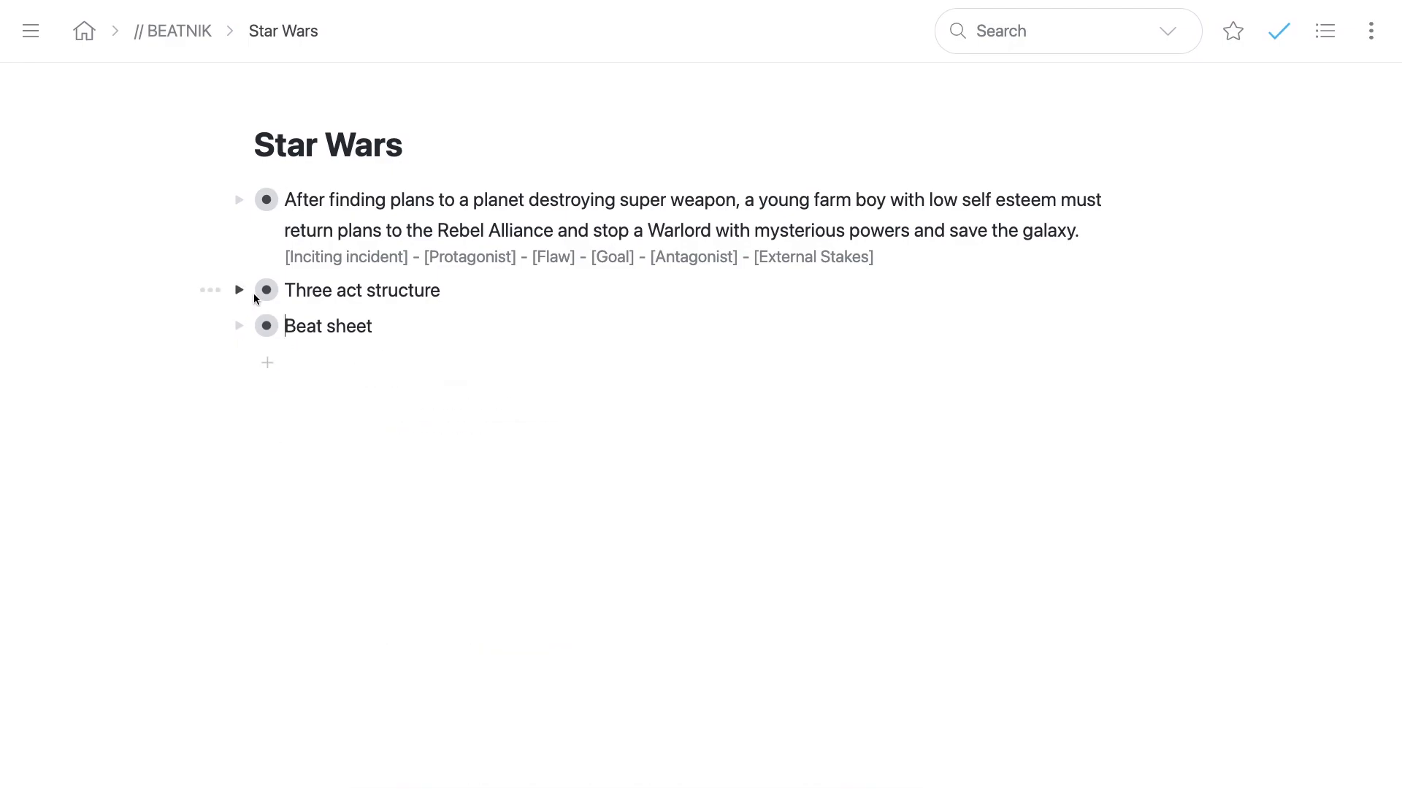
left_click(267, 290)
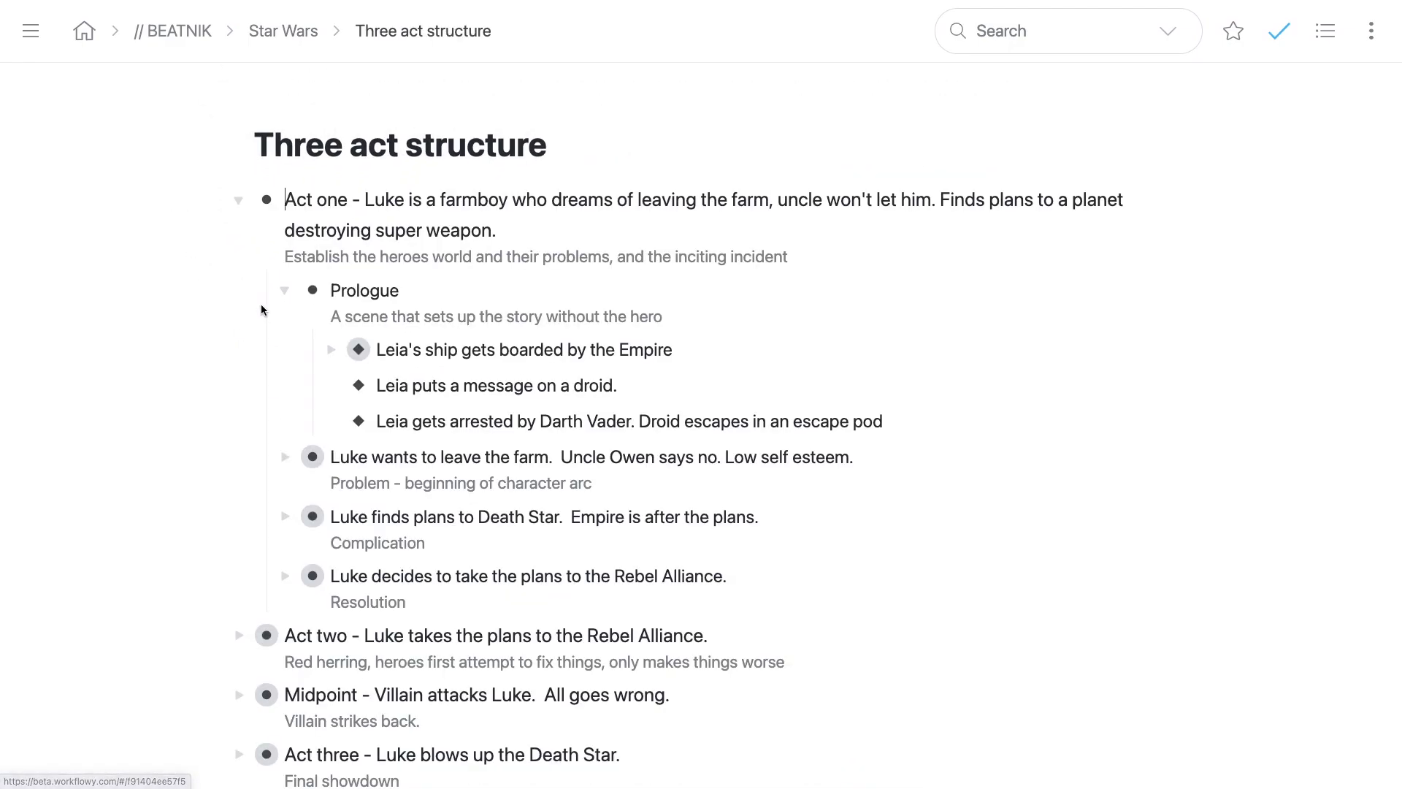
Step: Expand the bullet about Leia's ship in the Prologue and examine its three mirrored sub-bullets
left_click(331, 349)
scroll(299, 341, "down", 1)
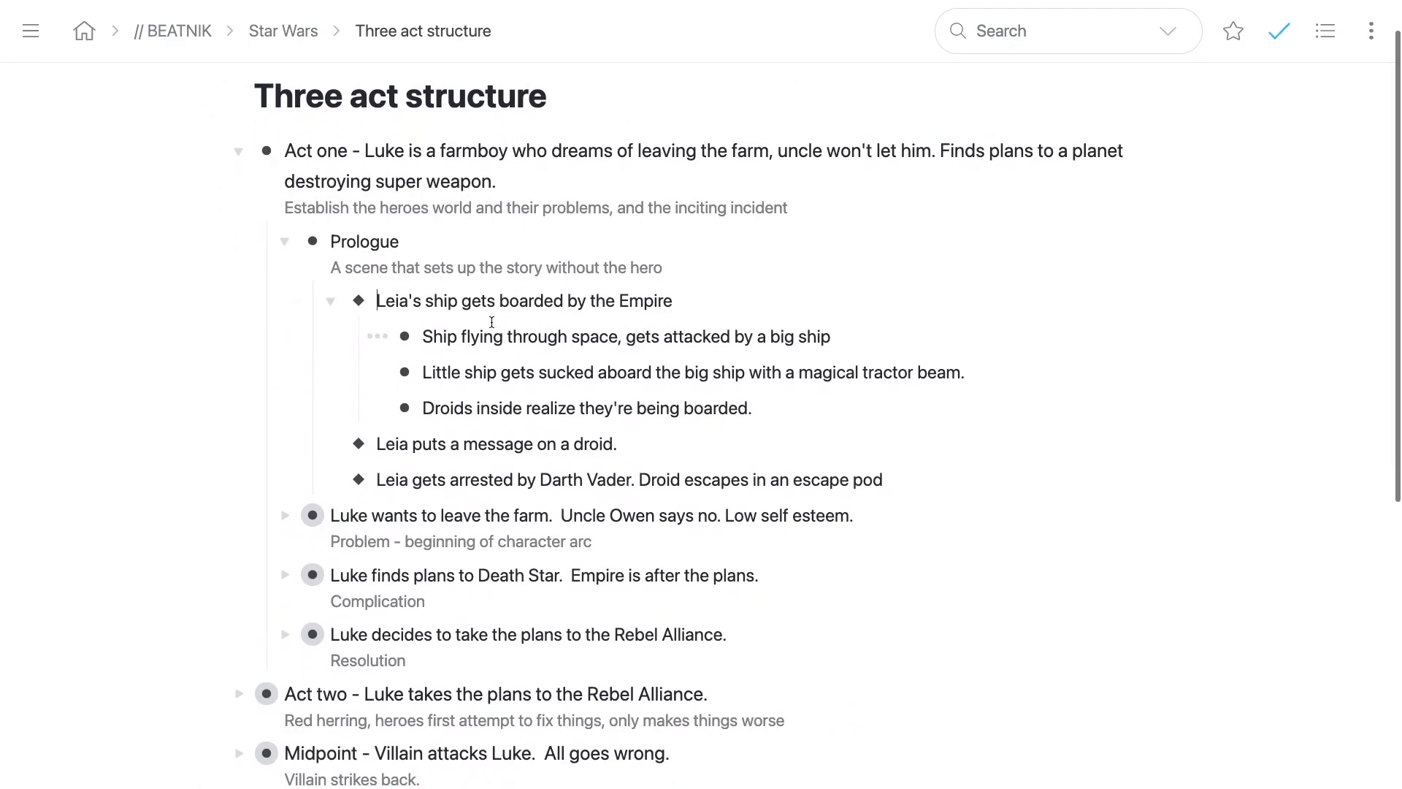
left_click_drag(491, 335, 552, 427)
left_click(493, 337)
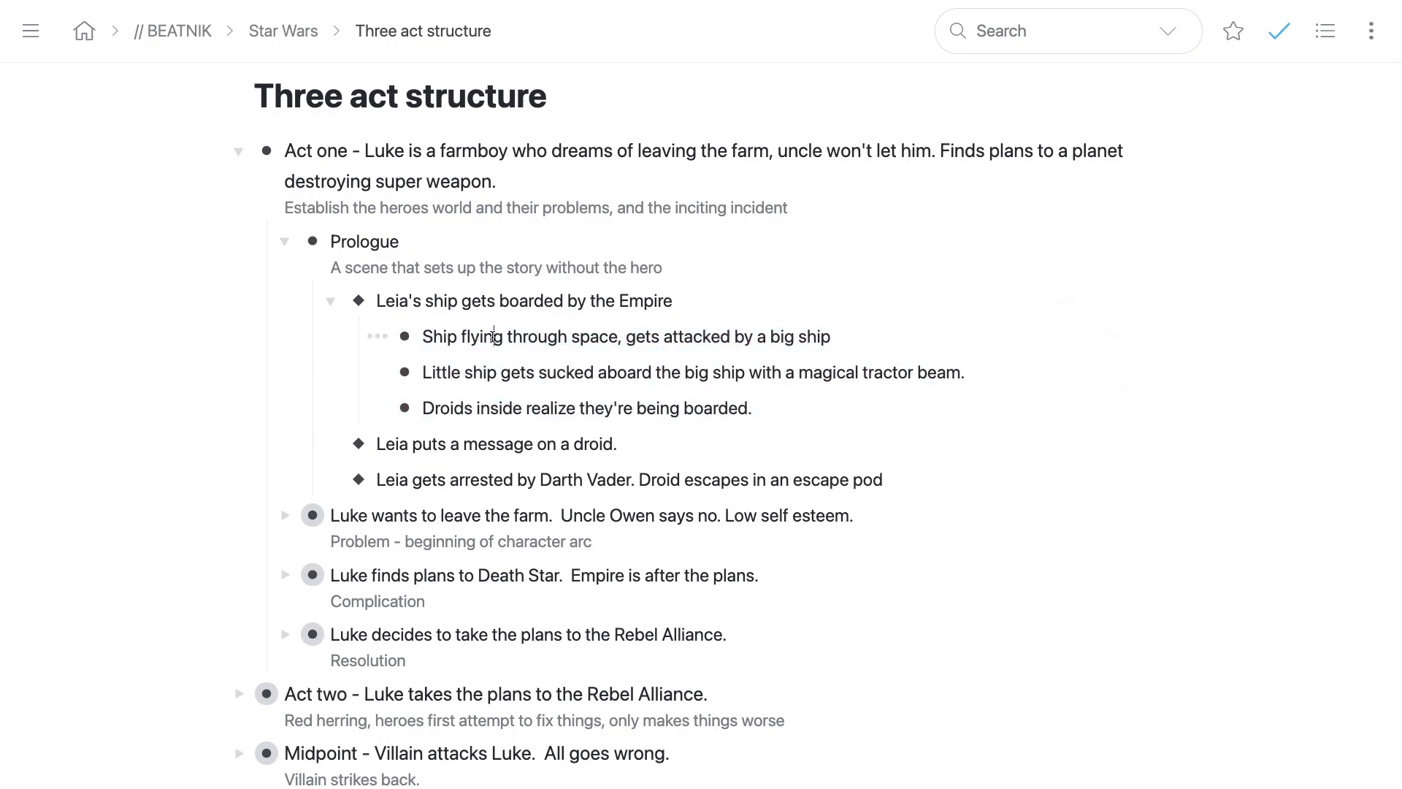
left_click(334, 302)
left_click(335, 303)
left_click_drag(462, 337, 800, 351)
left_click_drag(474, 373, 937, 372)
left_click_drag(485, 400, 758, 404)
left_click(766, 404)
scroll(640, 418, "down", 7)
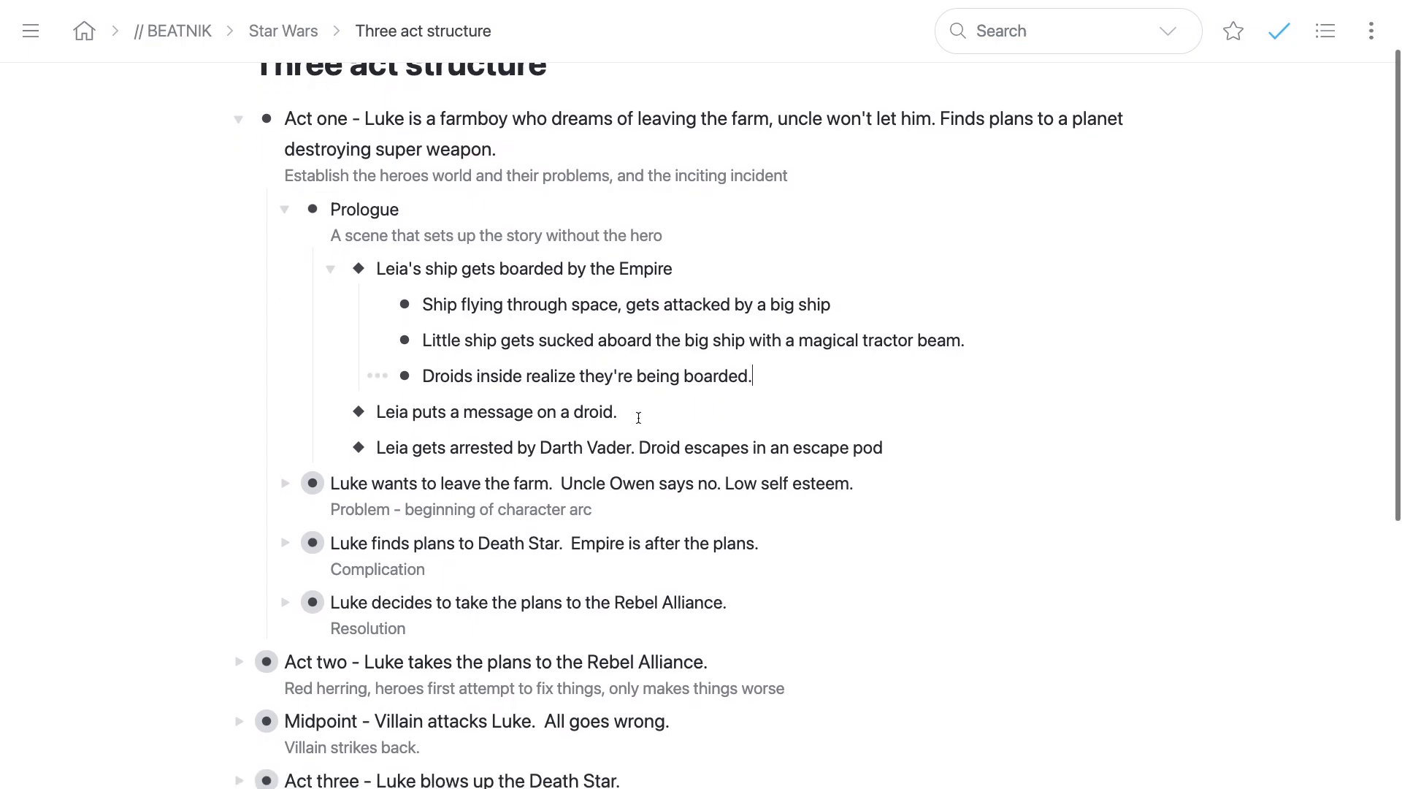
scroll(286, 428, "up", 4)
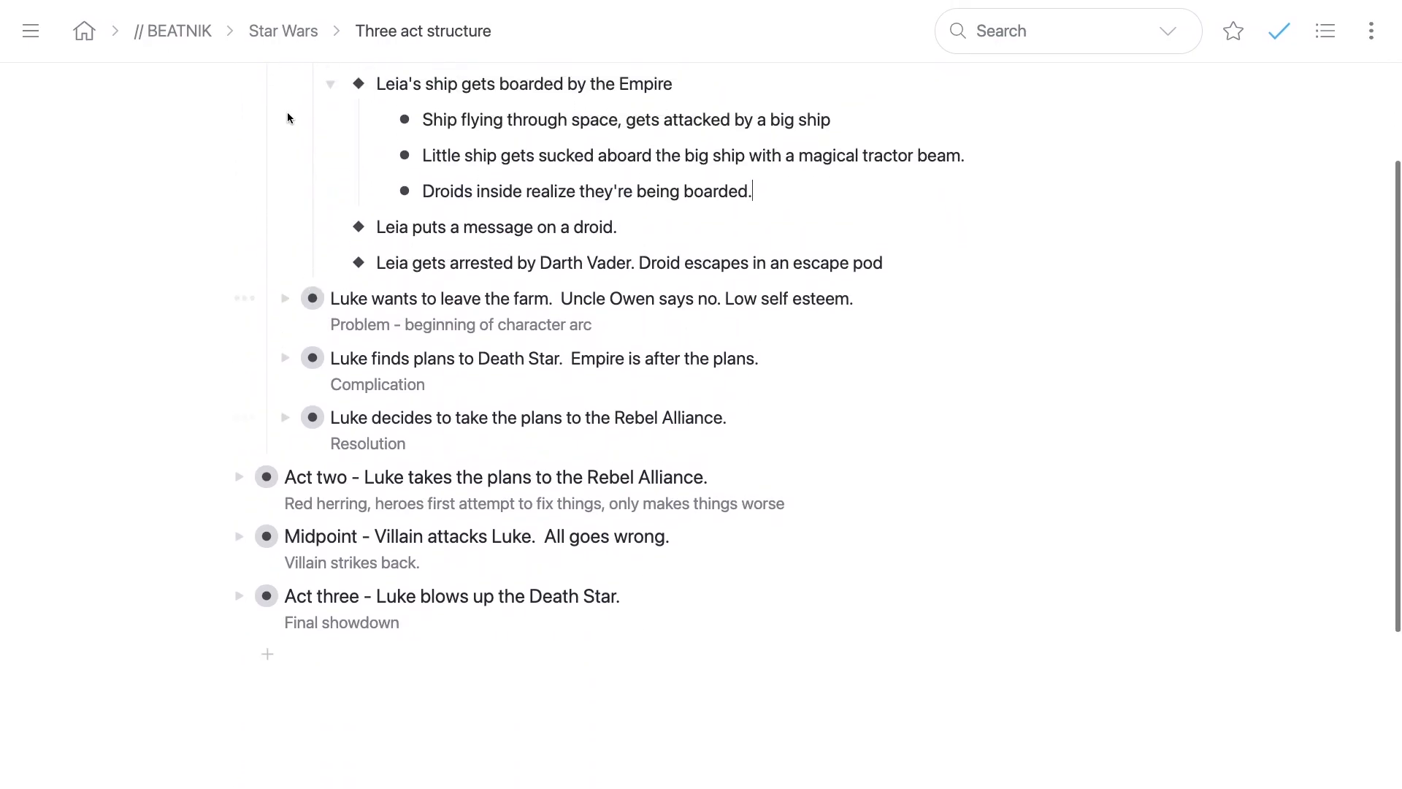
Step: Open Beat sheet again and expand the beat about Leia's ship to view its sub-bullets
left_click(285, 27)
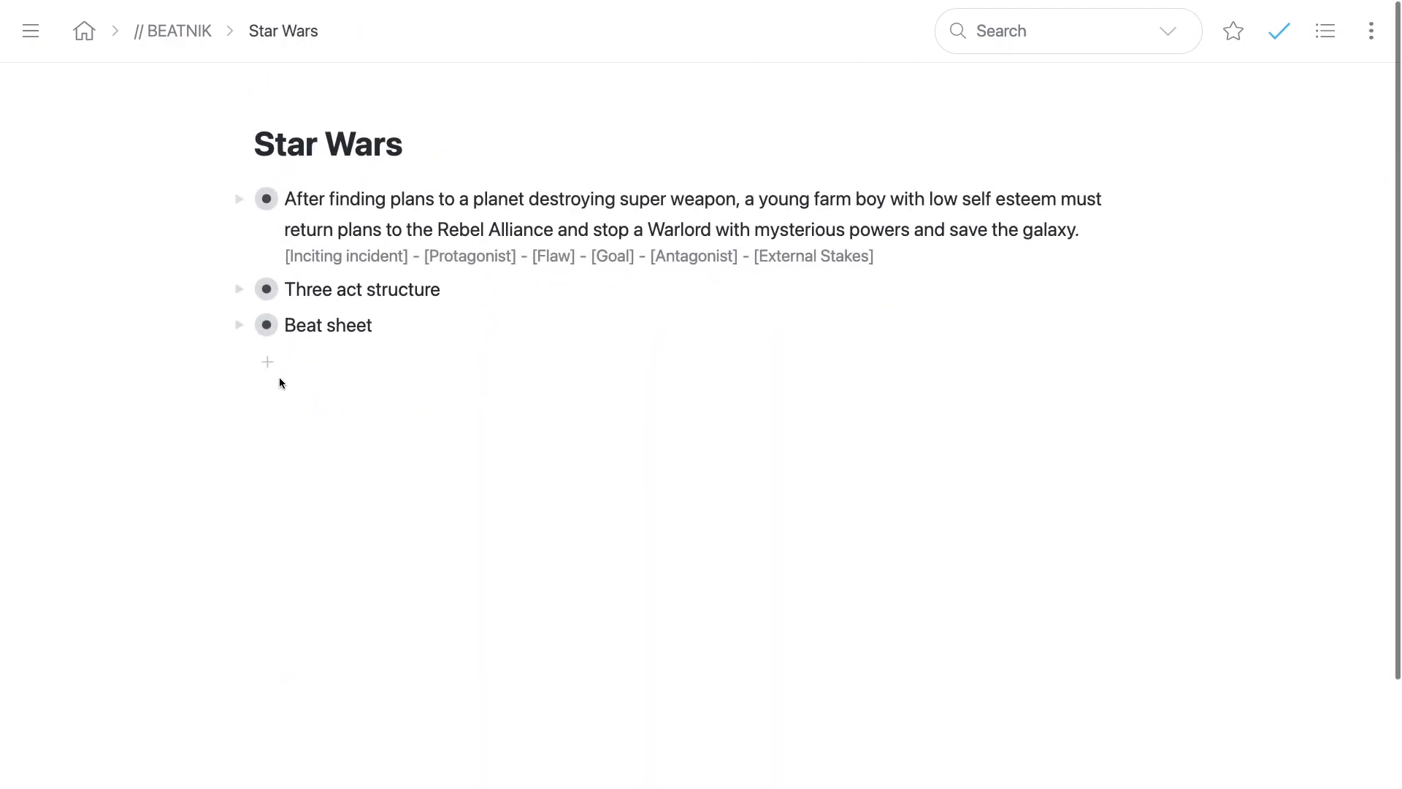
left_click(266, 324)
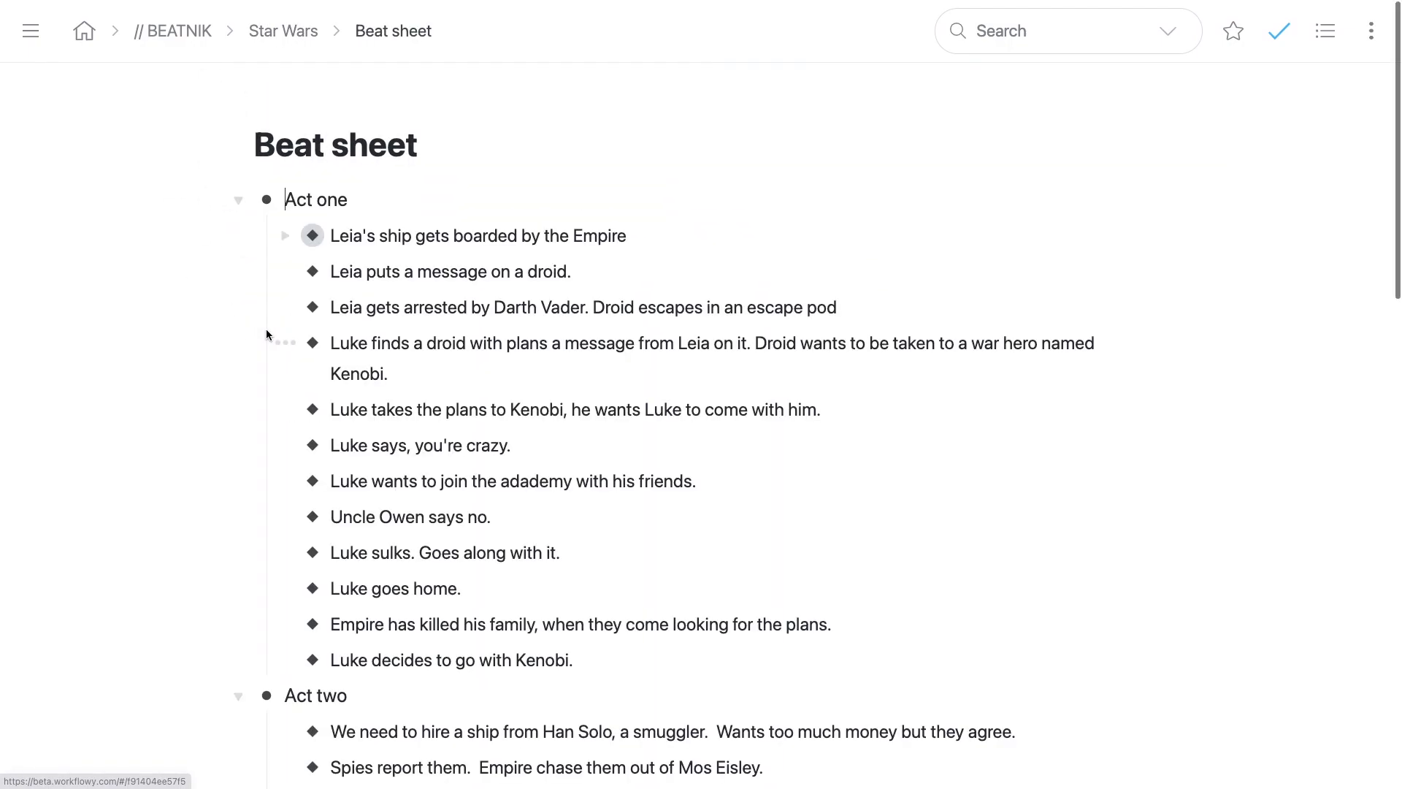
double_click(317, 147)
scroll(203, 276, "down", 5)
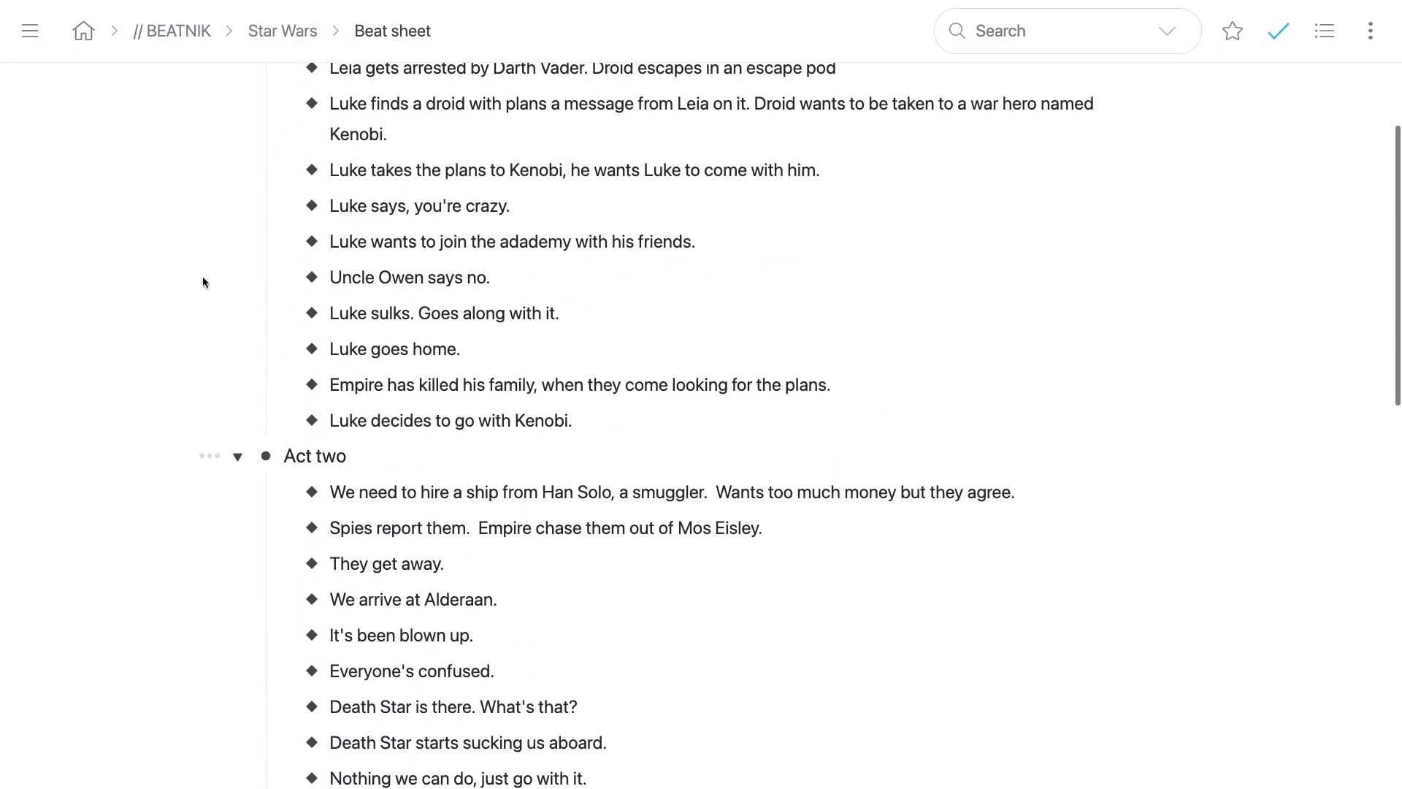
scroll(203, 277, "up", 5)
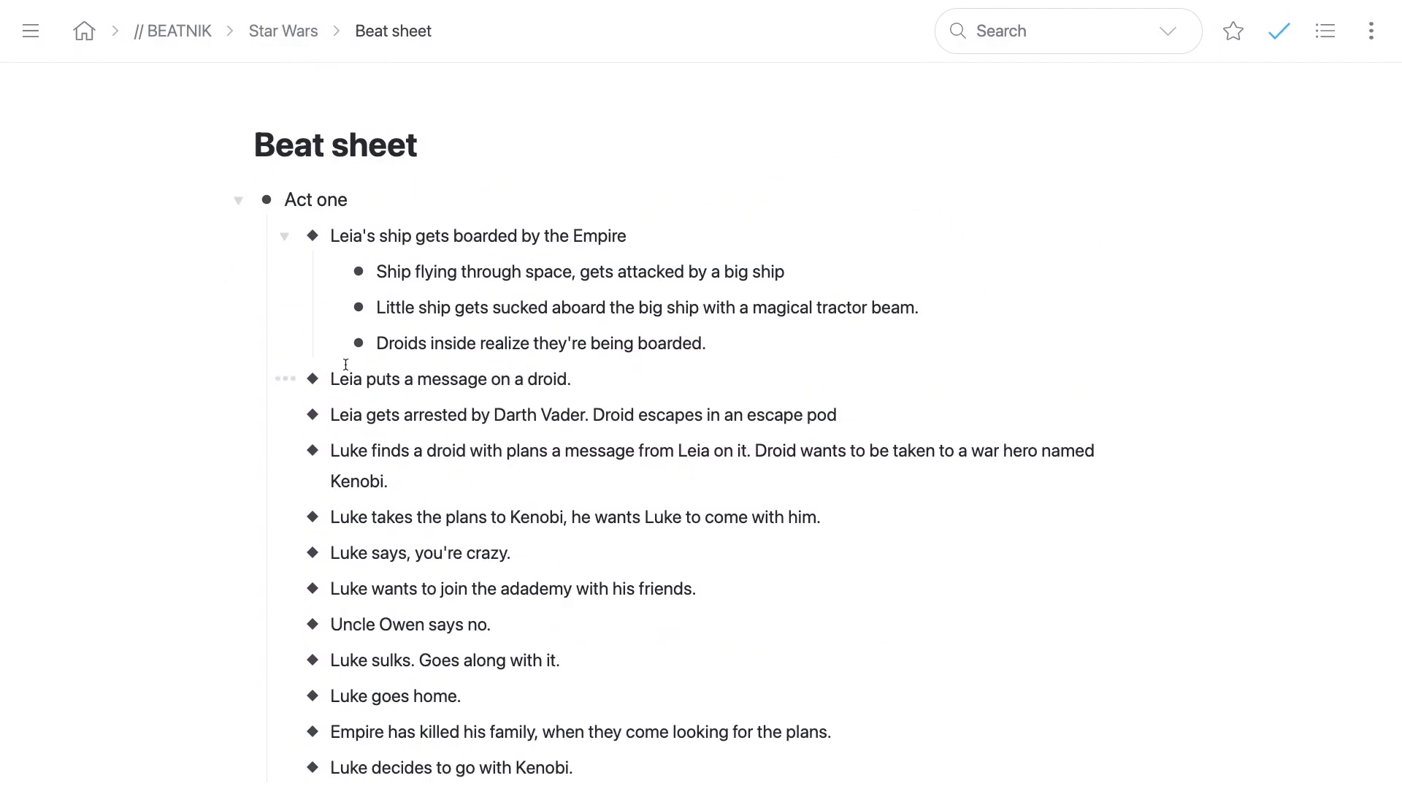
scroll(344, 366, "down", 1)
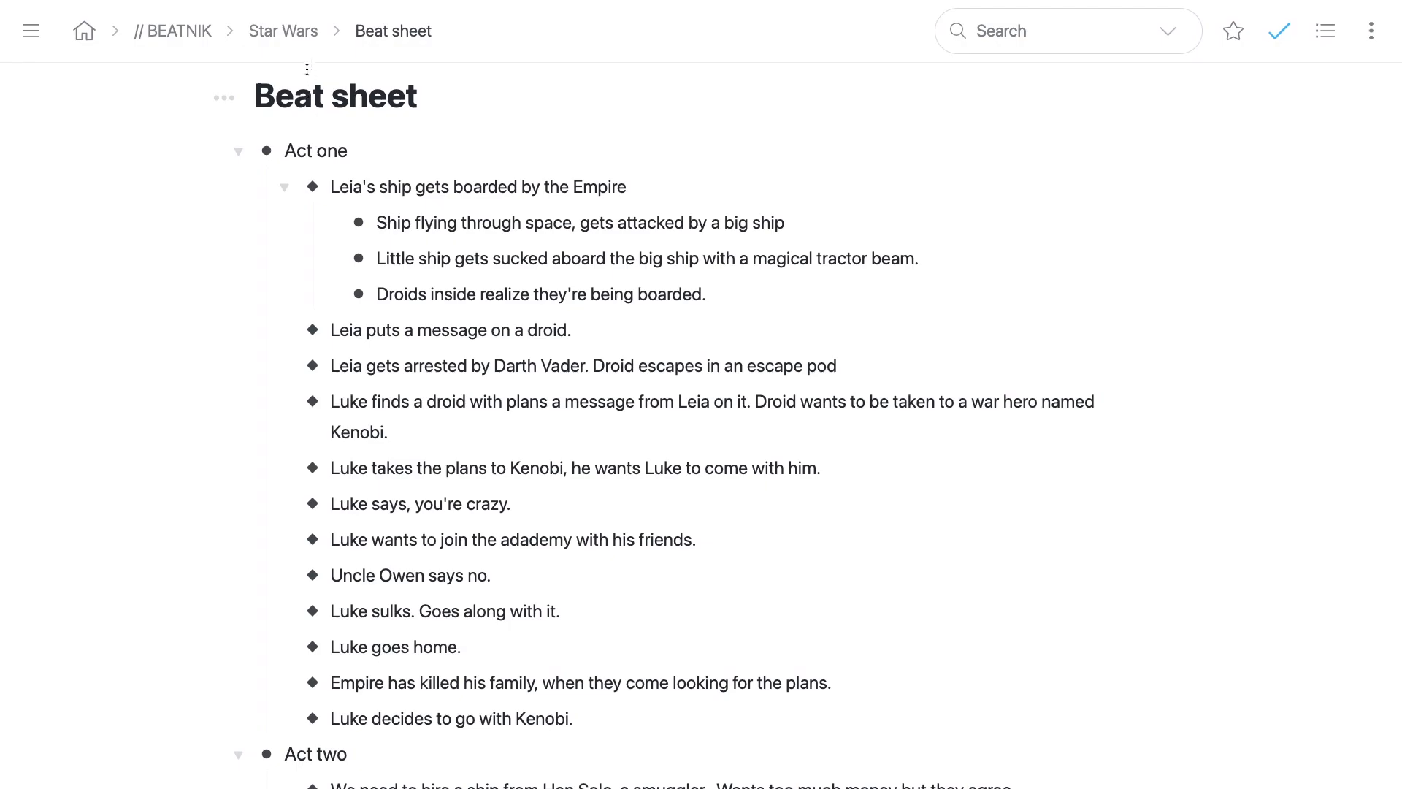
Step: Open Three act structure and examine Act one's problem and complication bullets below the Prologue
left_click(300, 35)
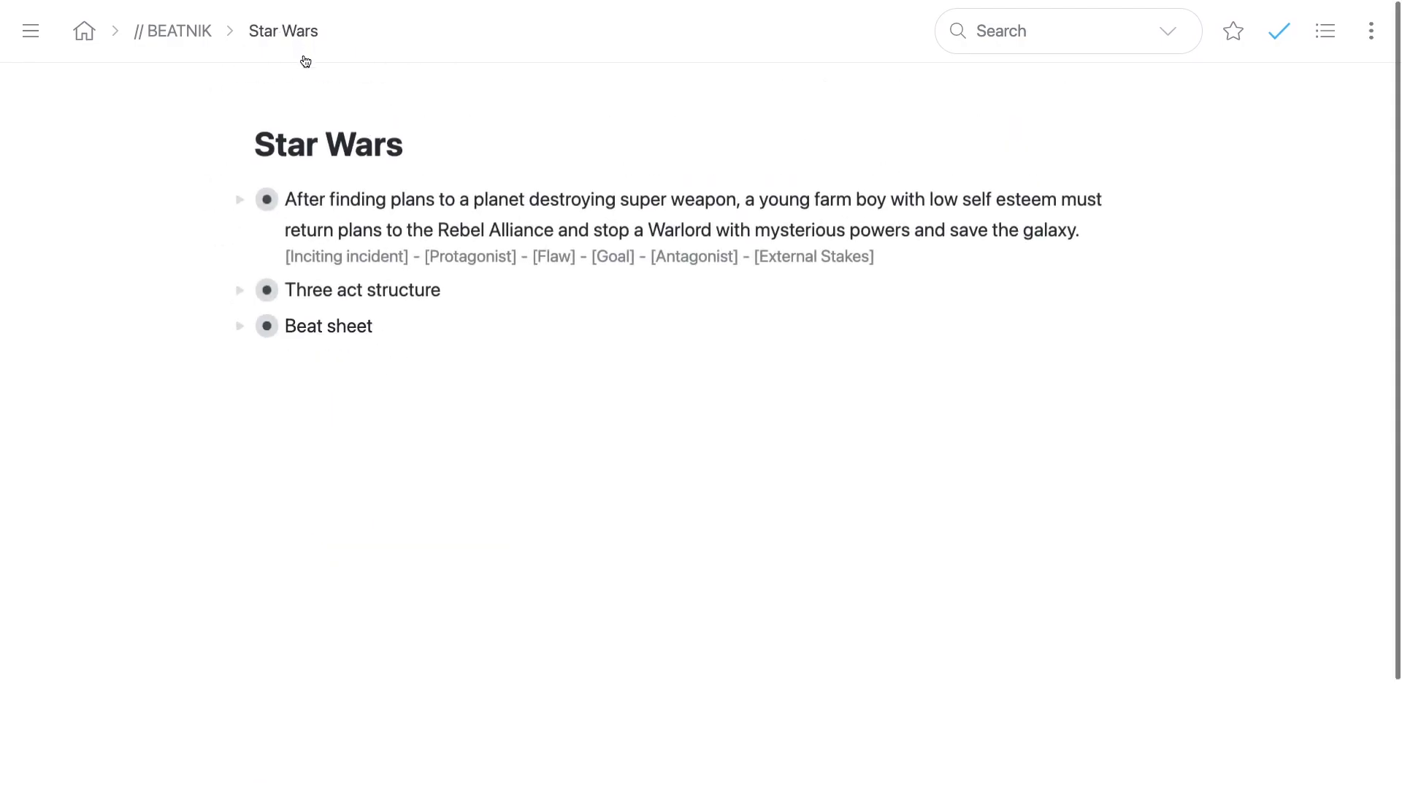
left_click(263, 296)
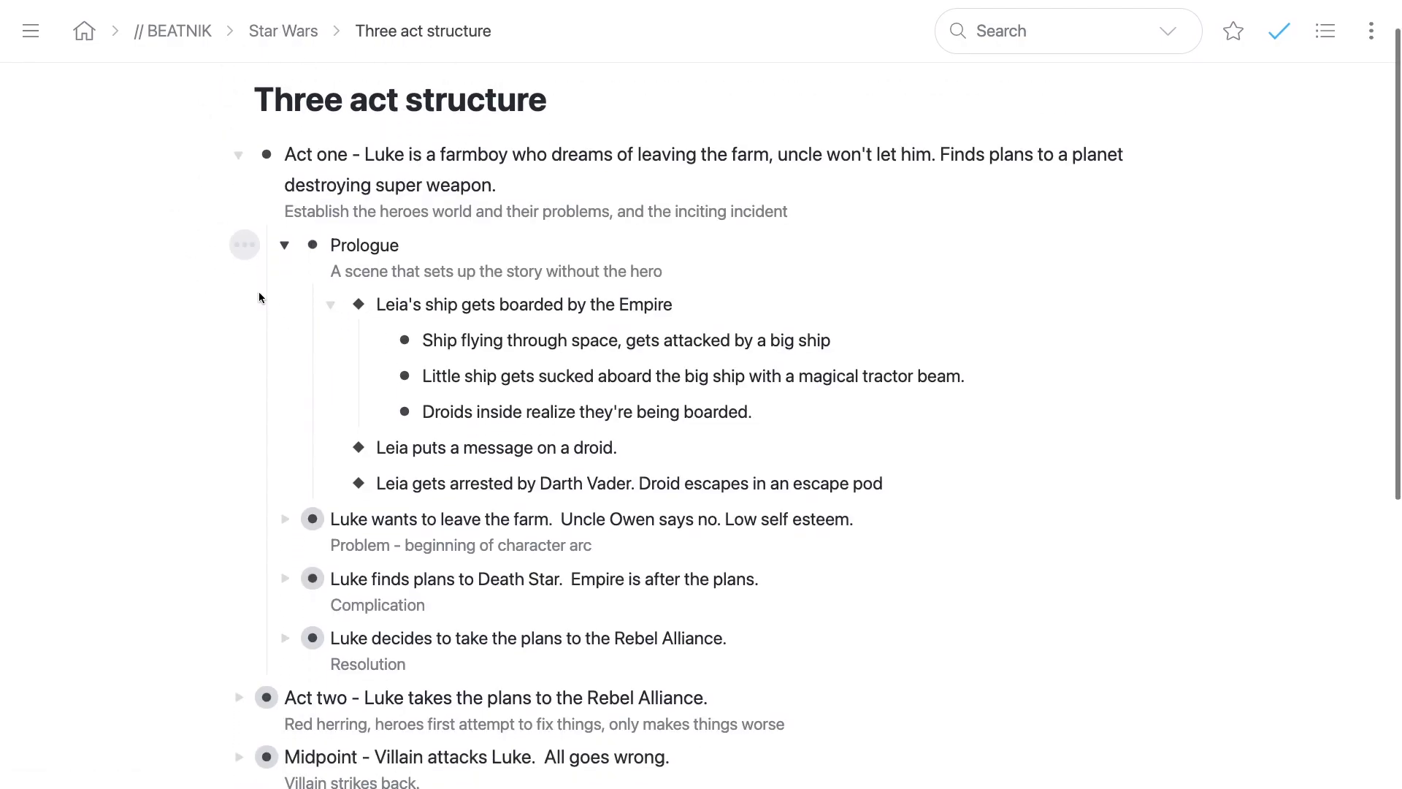
scroll(258, 292, "down", 2)
left_click_drag(403, 490, 684, 486)
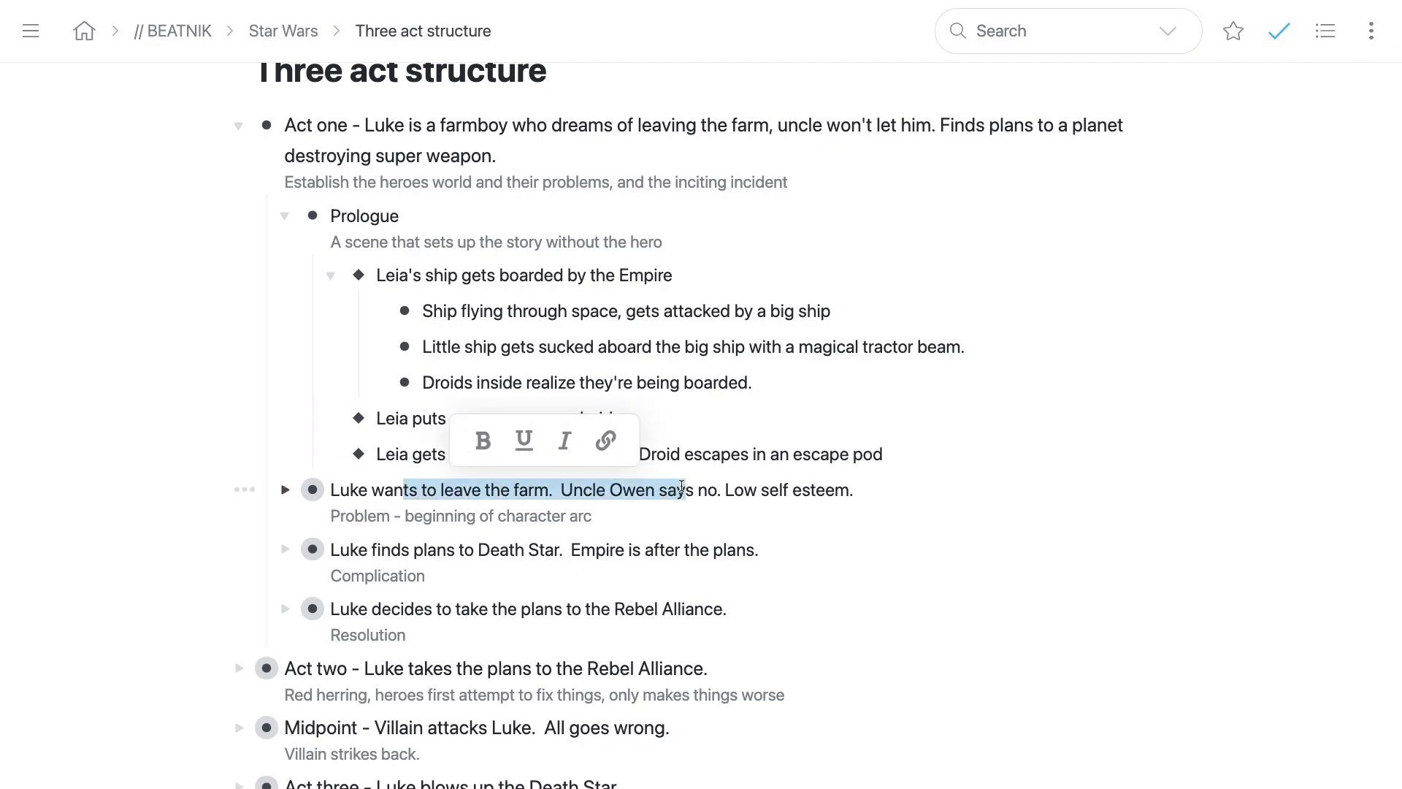
left_click(458, 553)
left_click_drag(458, 553, 745, 553)
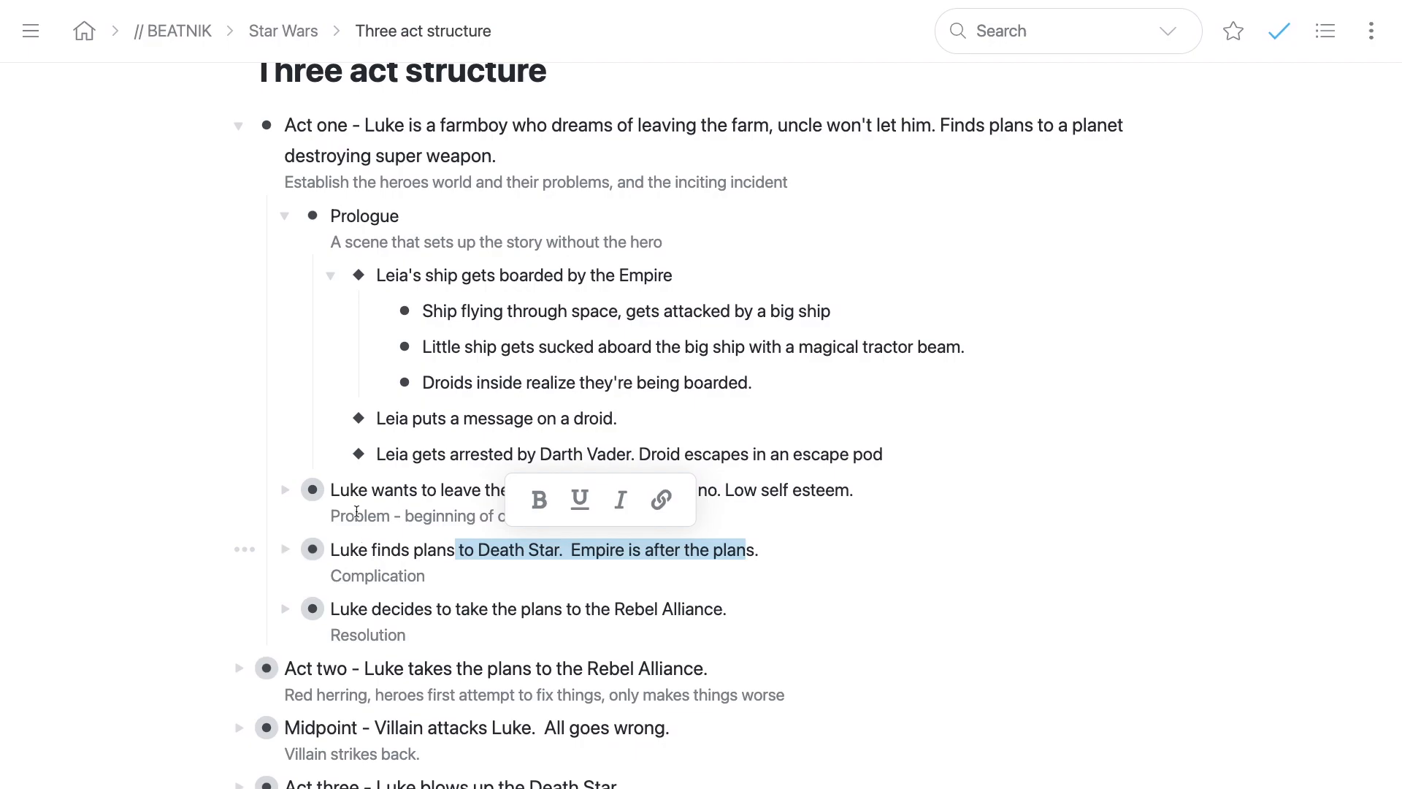
Step: Go back to Beat sheet and skim the beats of Act one and Act two
left_click(283, 32)
left_click(267, 333)
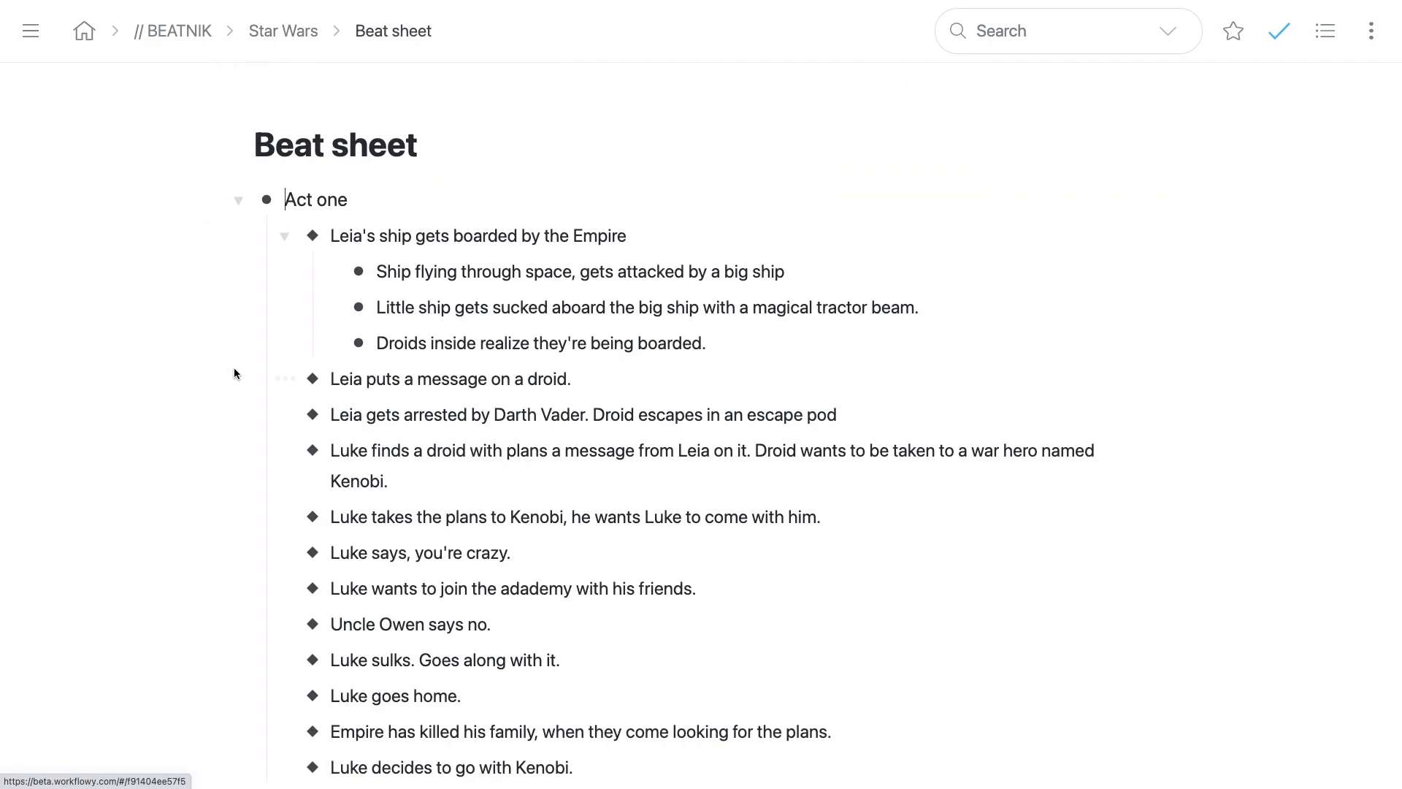
scroll(235, 371, "down", 3)
scroll(234, 369, "down", 4)
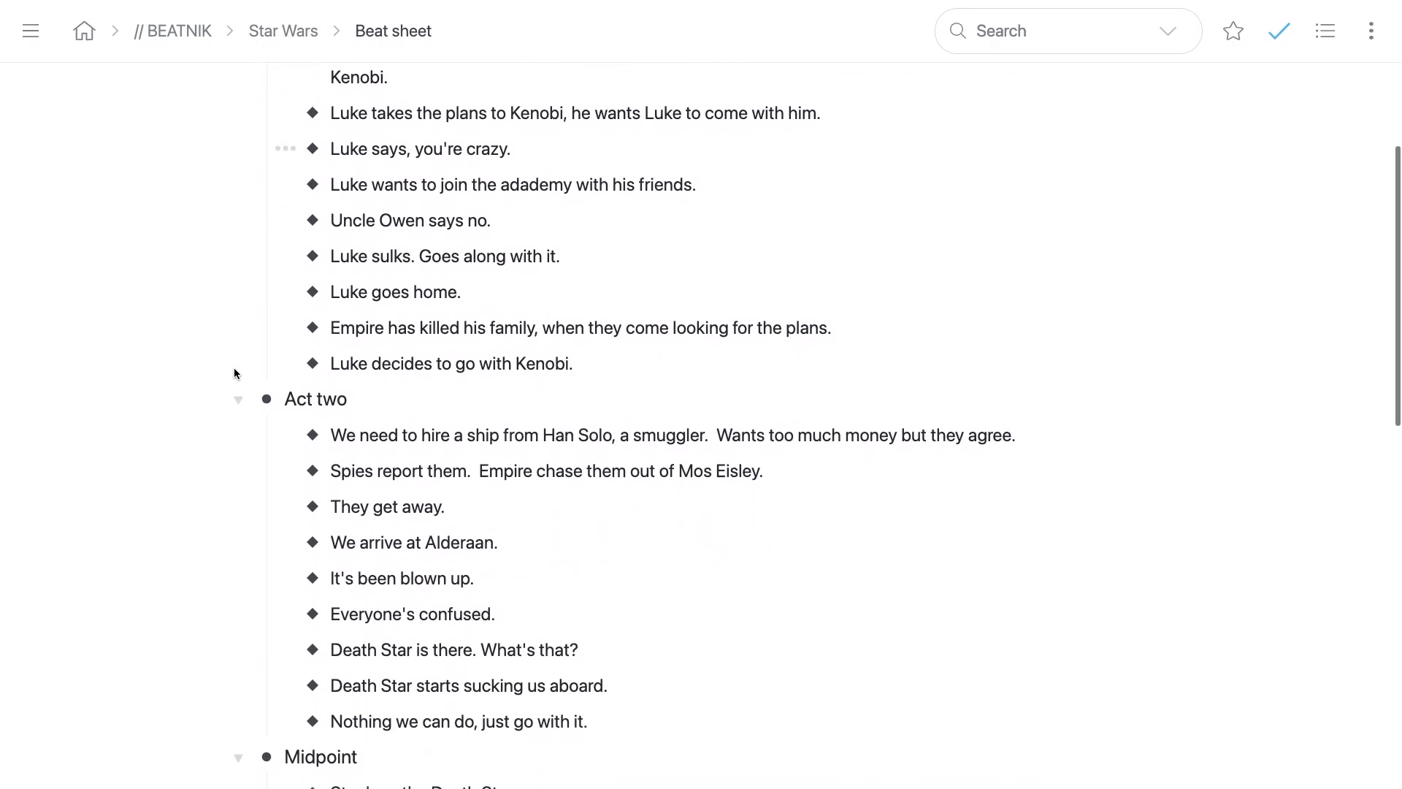
scroll(234, 369, "up", 7)
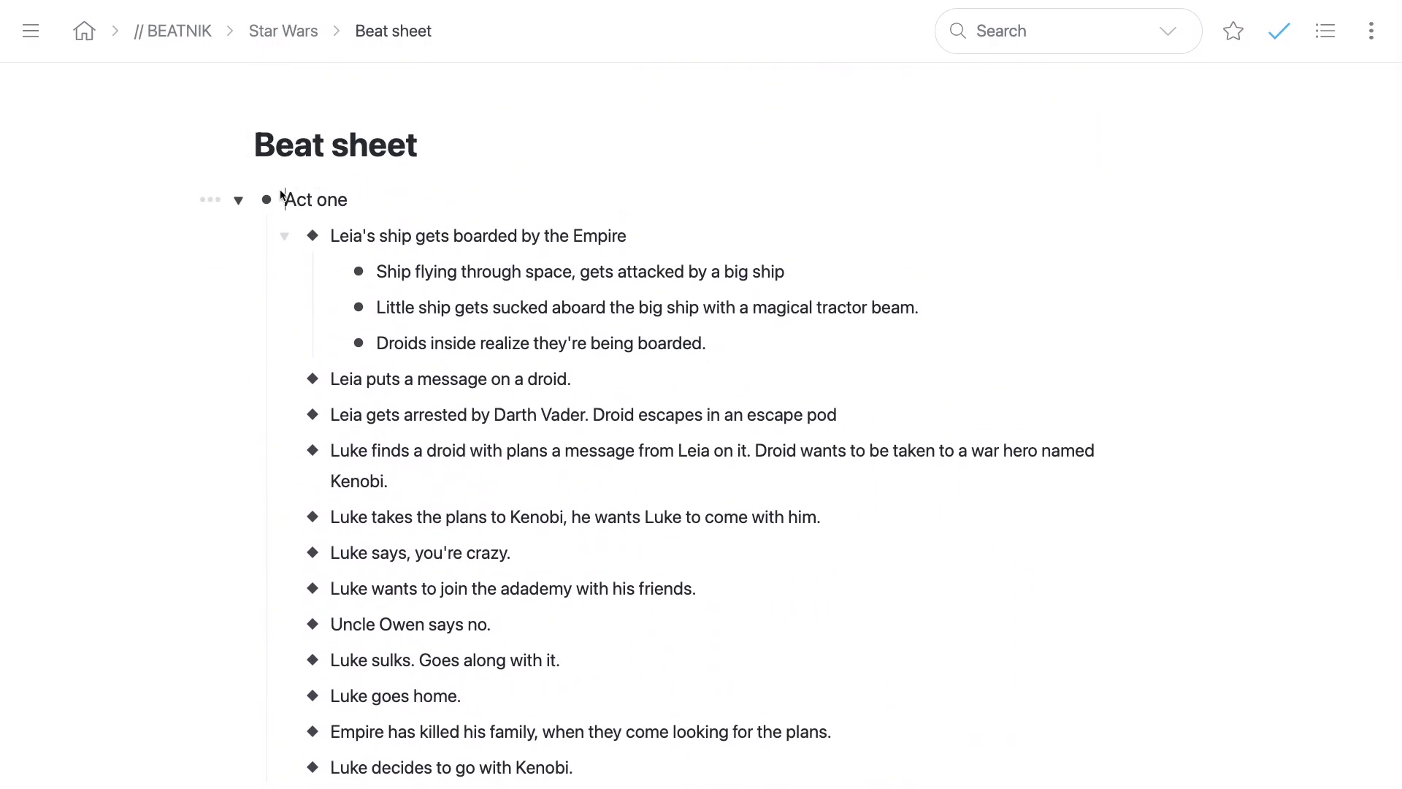
Step: View Act one on its own page and return to the full Beat sheet
left_click(267, 200)
scroll(200, 231, "down", 2)
scroll(200, 231, "up", 2)
left_click(418, 37)
scroll(292, 504, "down", 4)
scroll(314, 438, "up", 5)
scroll(323, 399, "down", 1)
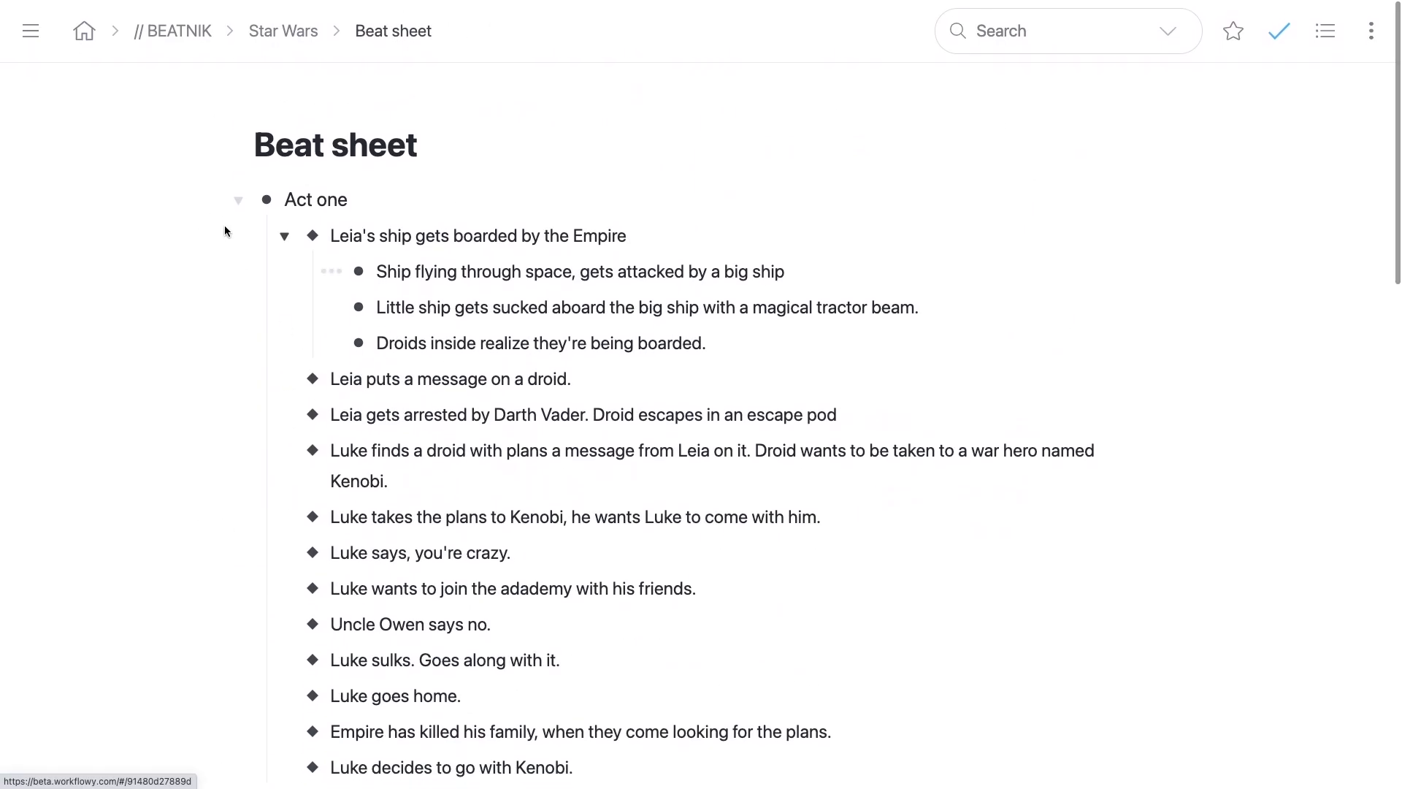
Step: Mark Act one in Beat sheet as complete and look over its beats
left_click(210, 199)
left_click(235, 304)
scroll(244, 306, "down", 5)
scroll(244, 310, "up", 1)
scroll(244, 313, "up", 4)
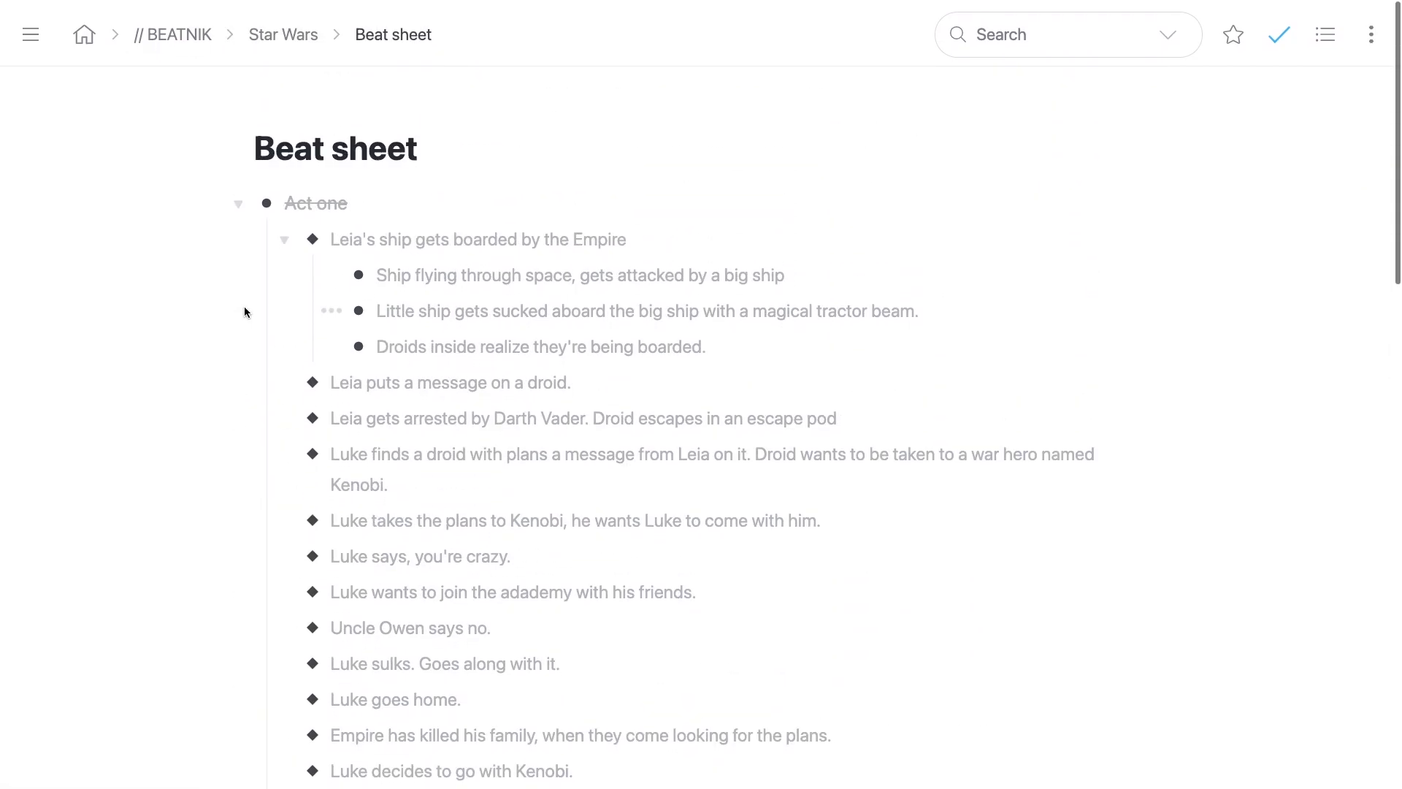
Step: Collapse Act one in Beat sheet, view Act two on its own page, and return to the full Beat sheet
left_click(237, 198)
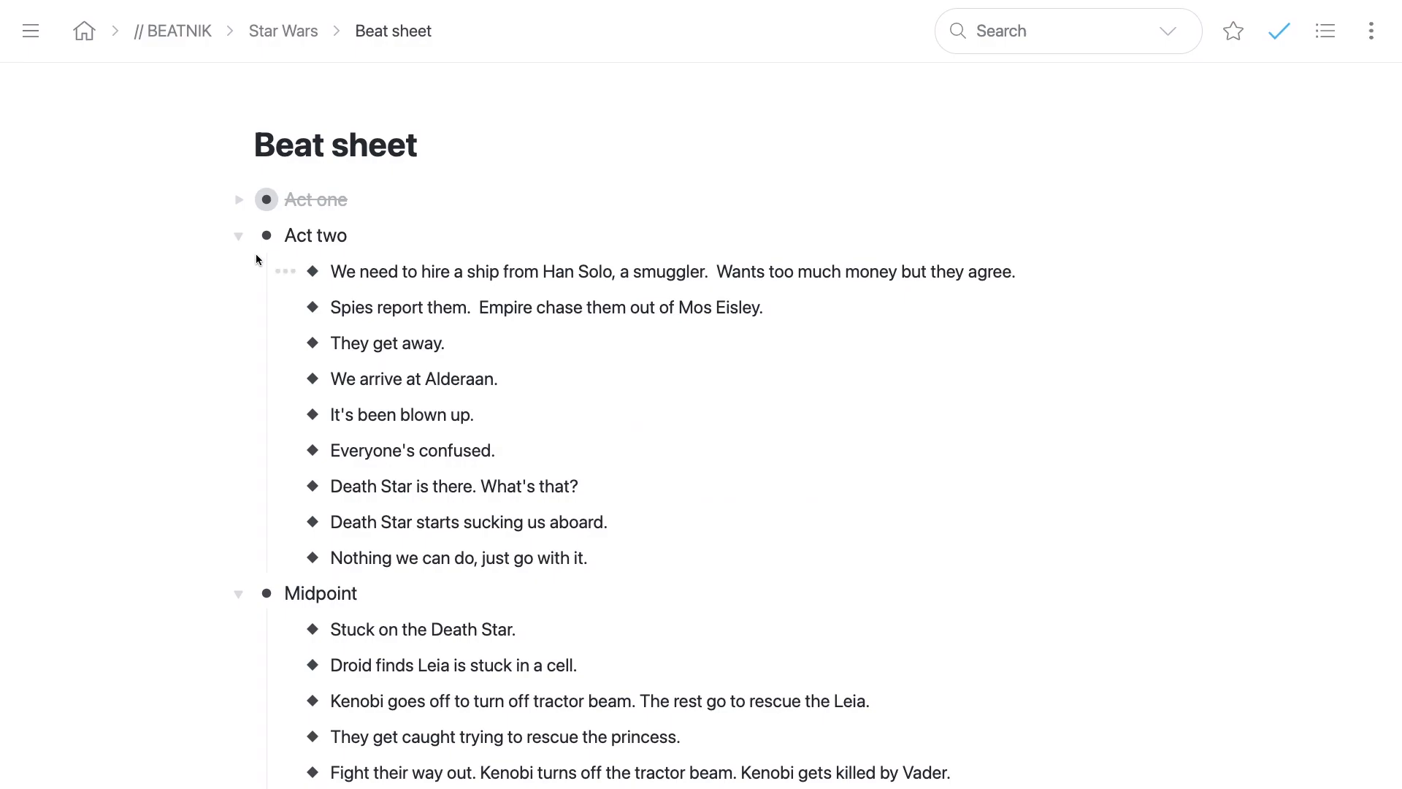
left_click(267, 235)
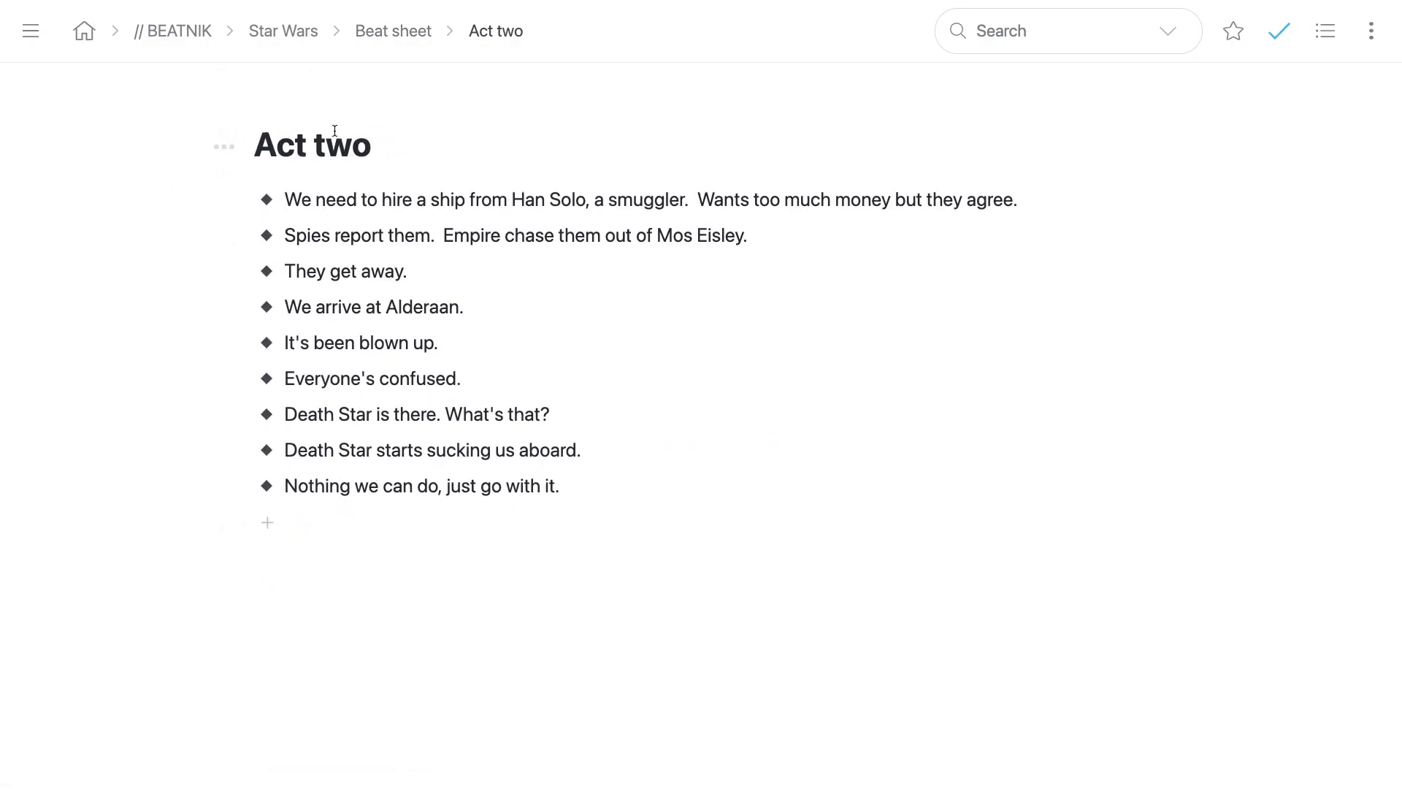
left_click(375, 37)
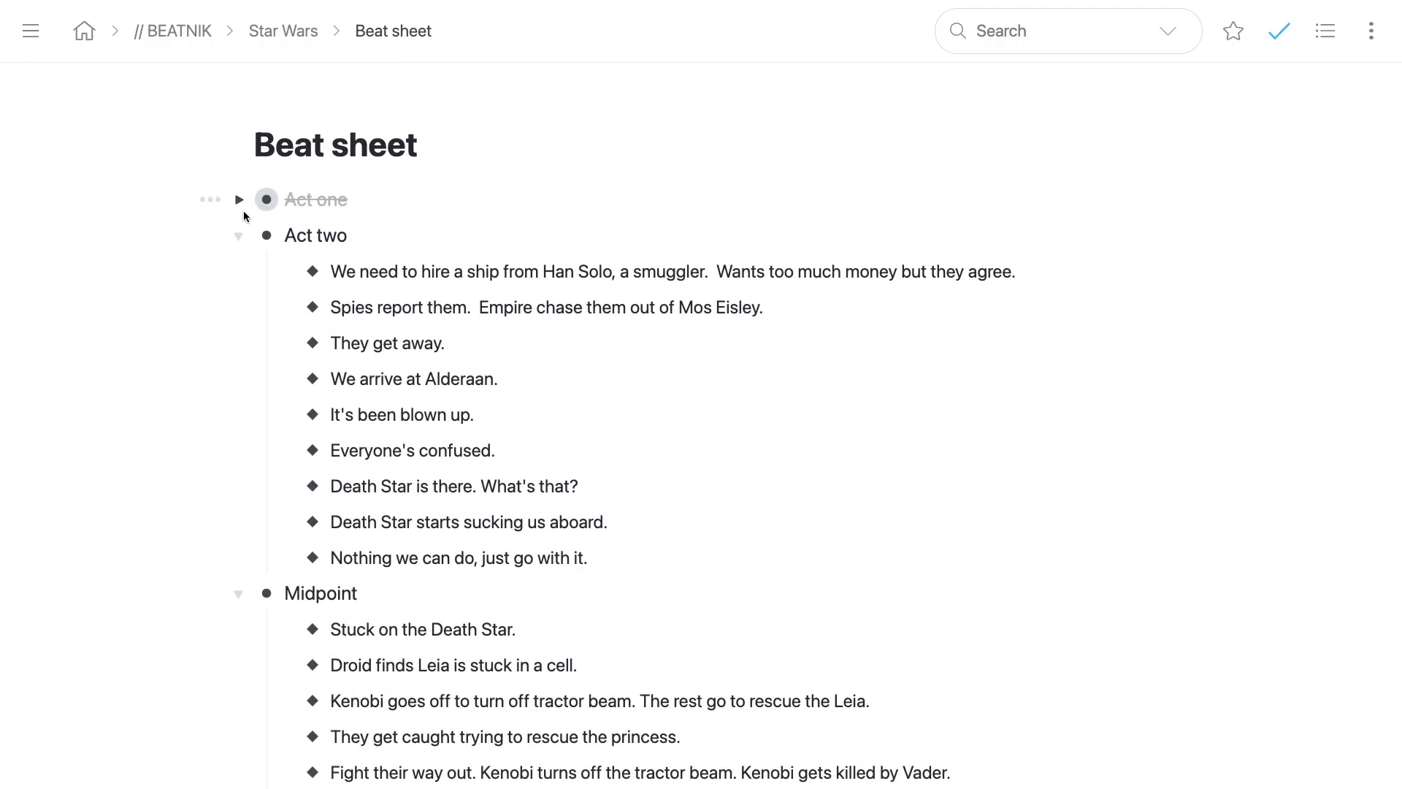
Step: Expand Act one, go up to the Star Wars page, and reopen Beat sheet to skim its beats
left_click(239, 202)
left_click(282, 40)
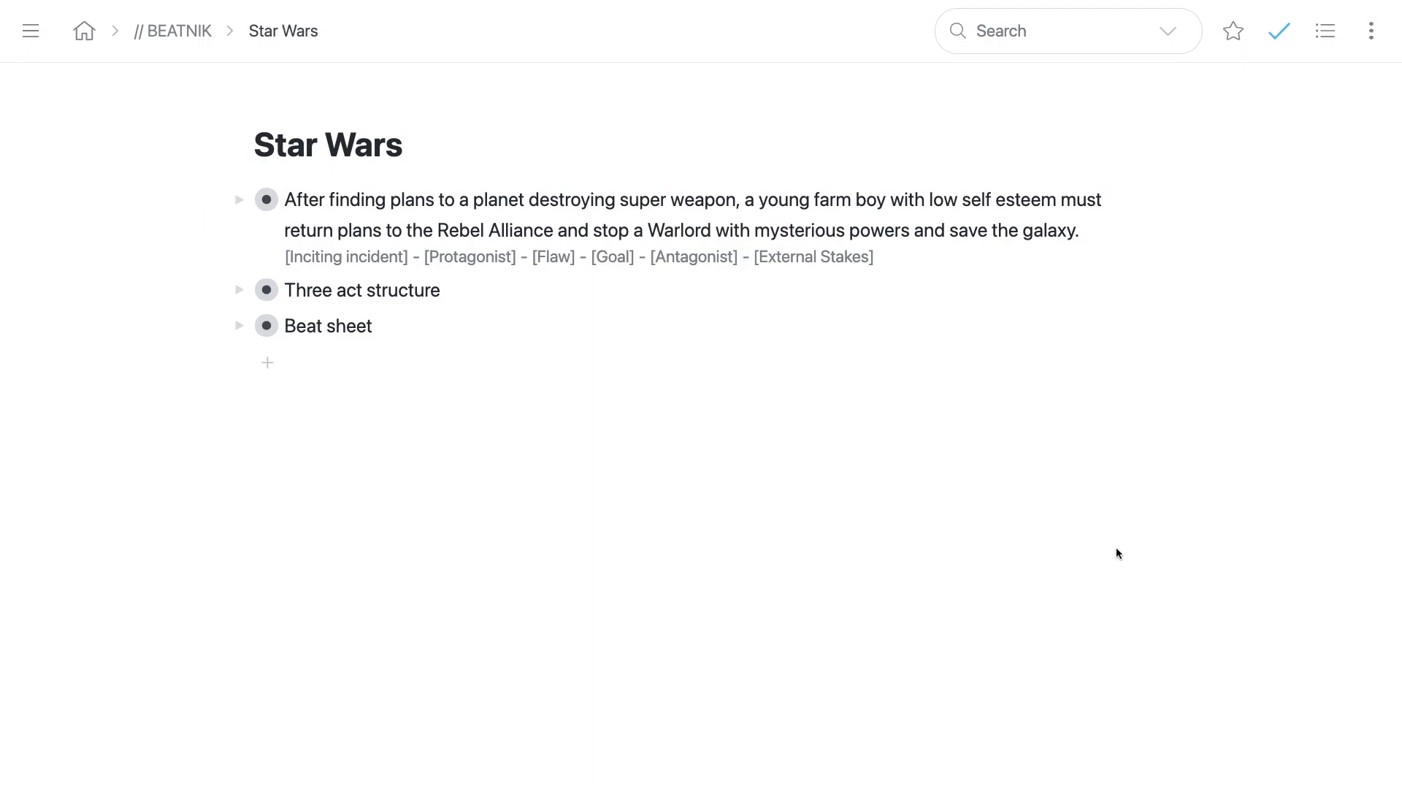
key("super+period")
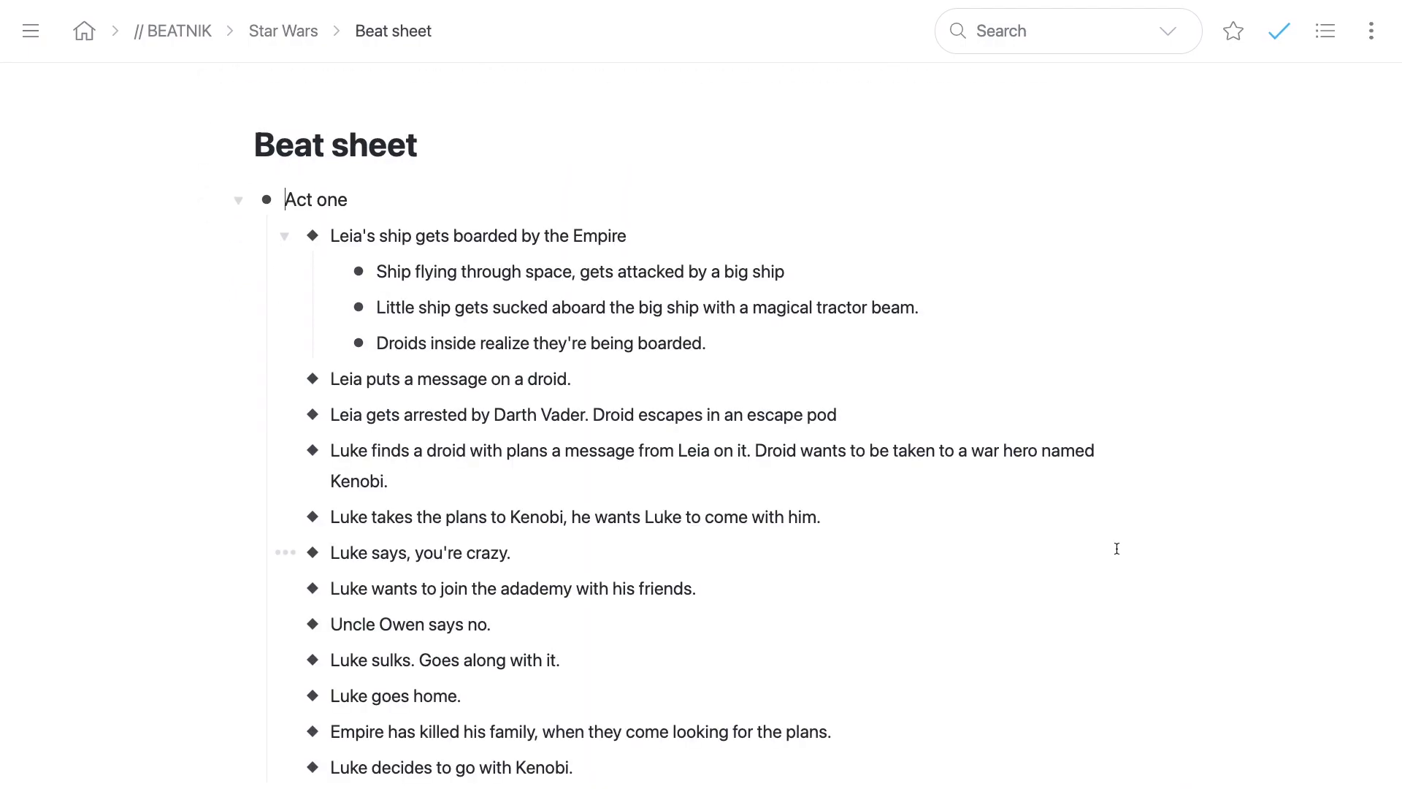
key("Up")
scroll(701, 423, "down", 15)
scroll(701, 424, "up", 15)
Step: Search Beat sheet for "vader", expand Act one within the filtered results to show all its beats, and clear the search
key("Escape")
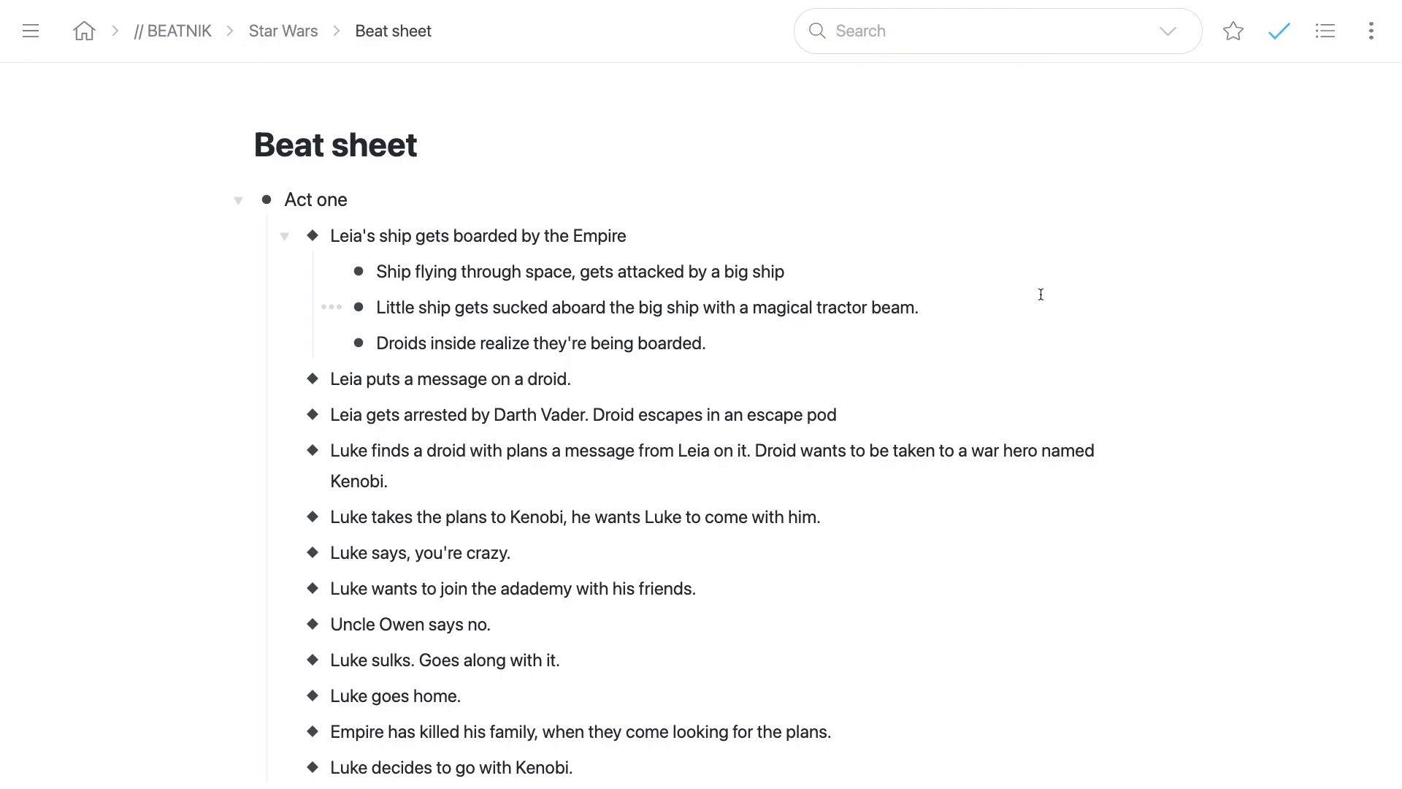
type("vader")
left_click(672, 149)
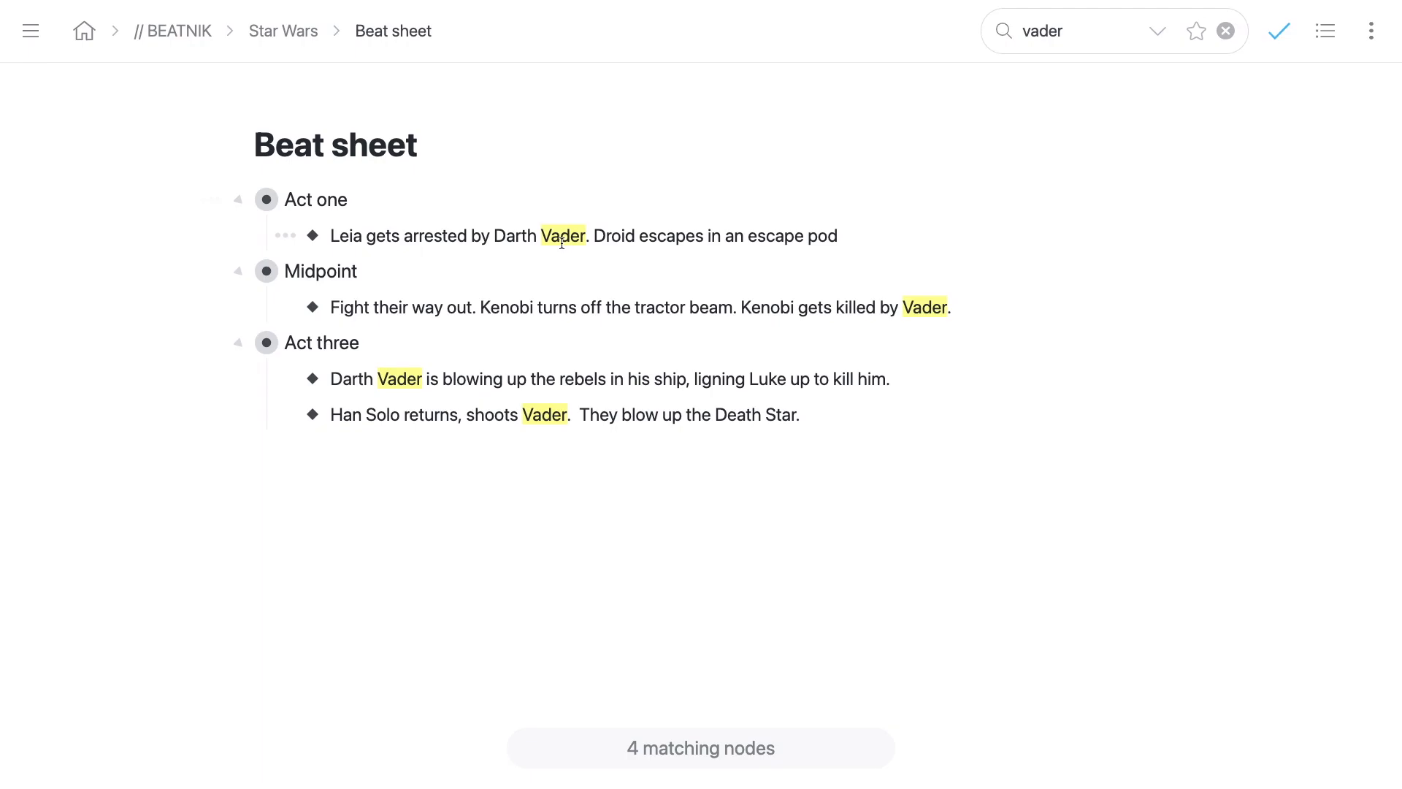
left_click(240, 200)
left_click(240, 200)
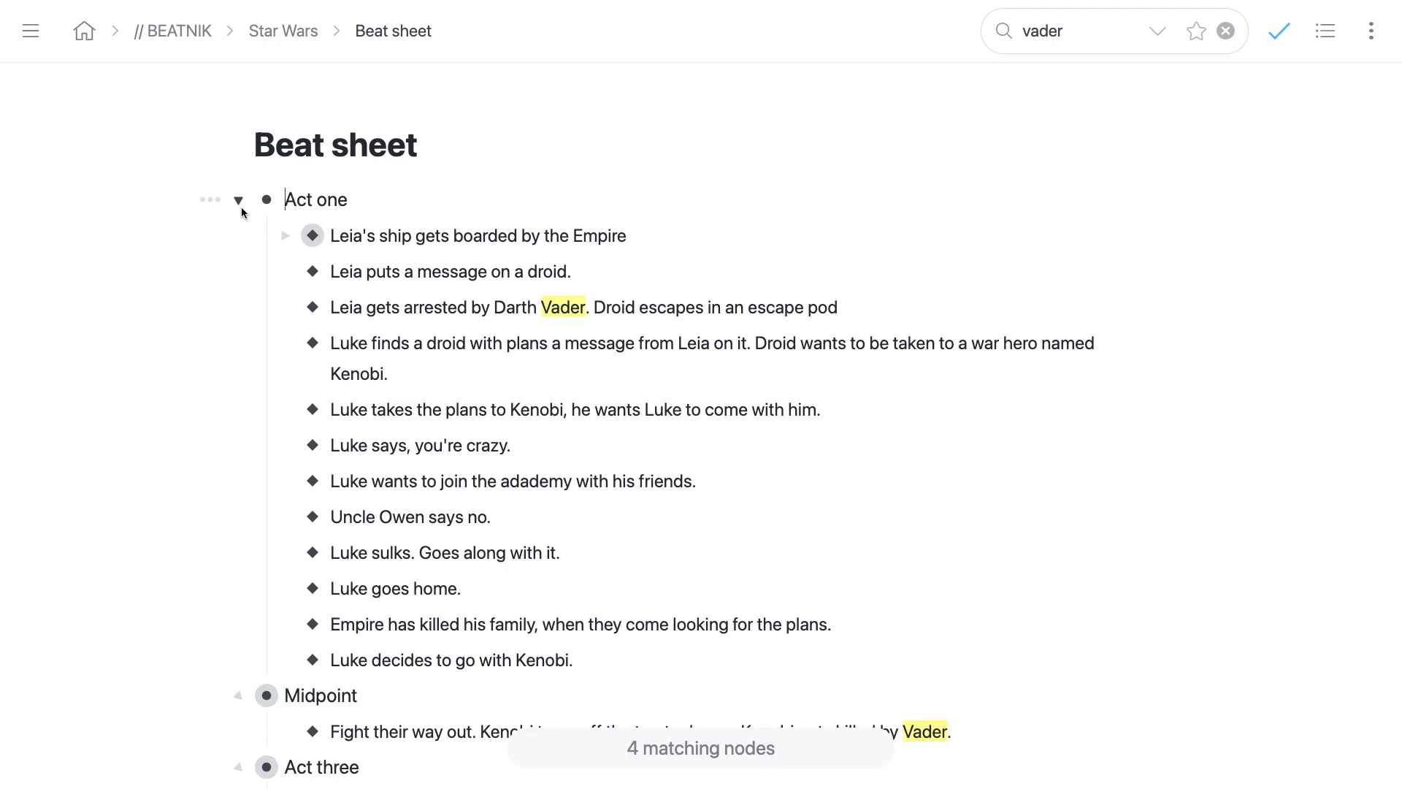
left_click(1225, 31)
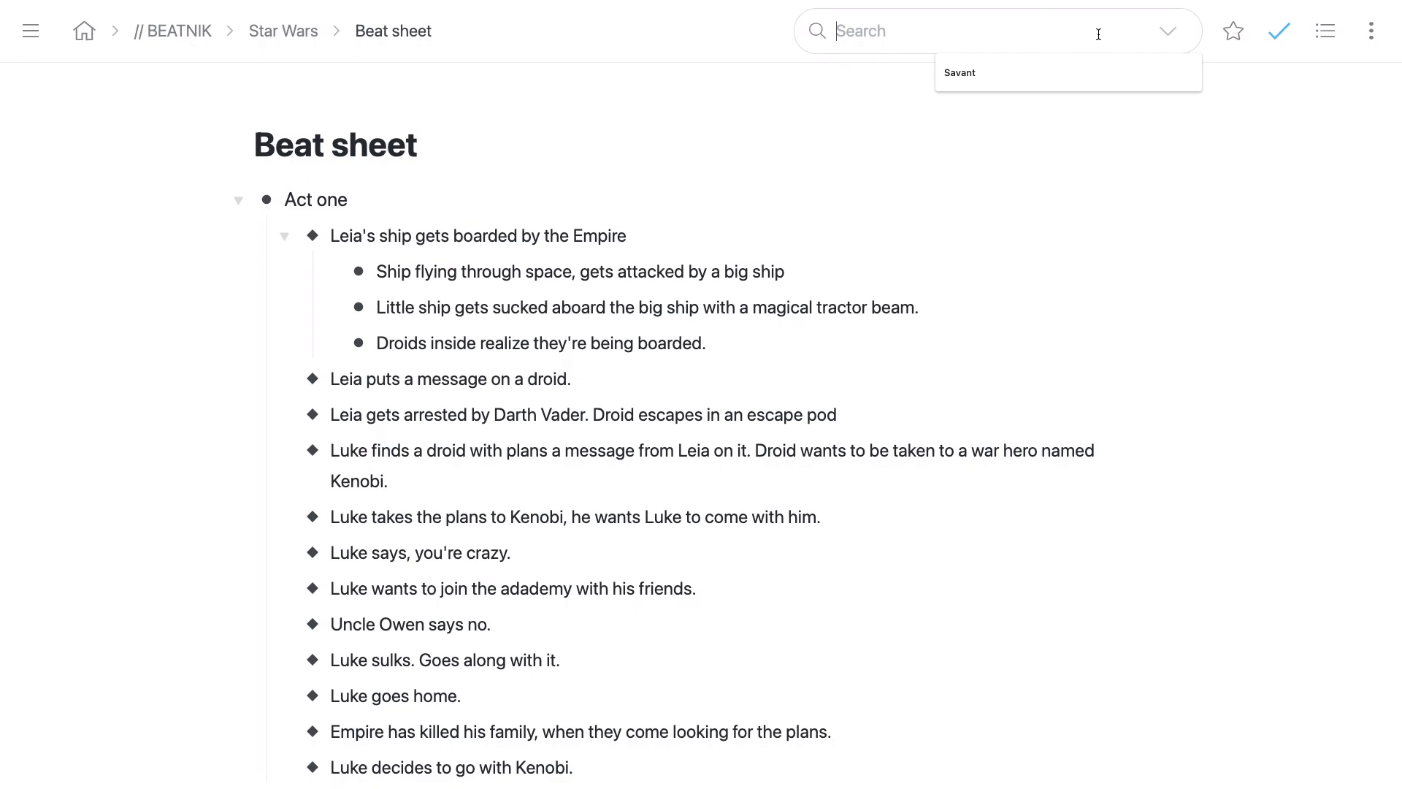
Step: Filter Beat sheet by "vader" again, narrow the search to "vader leia", and clear it
type("vader")
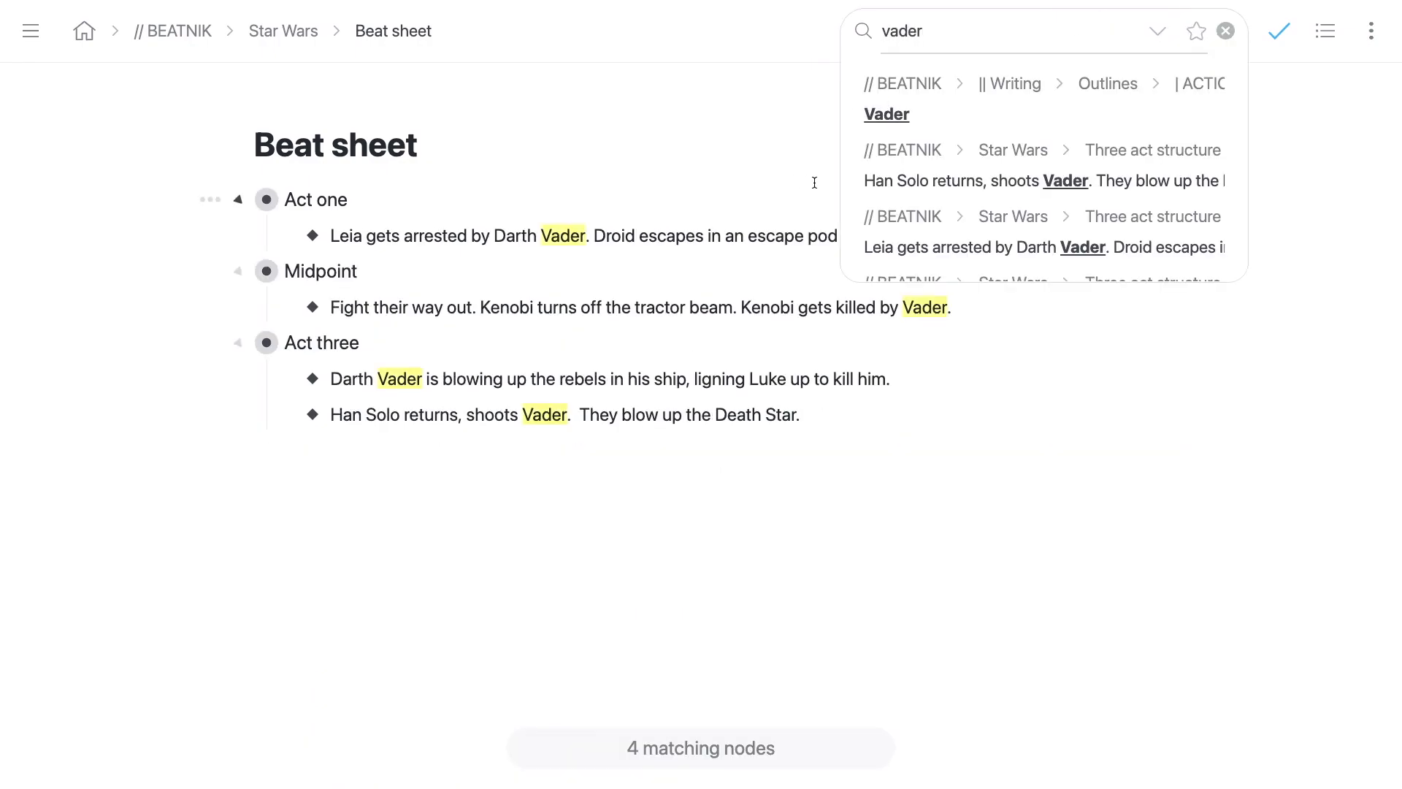
left_click(619, 146)
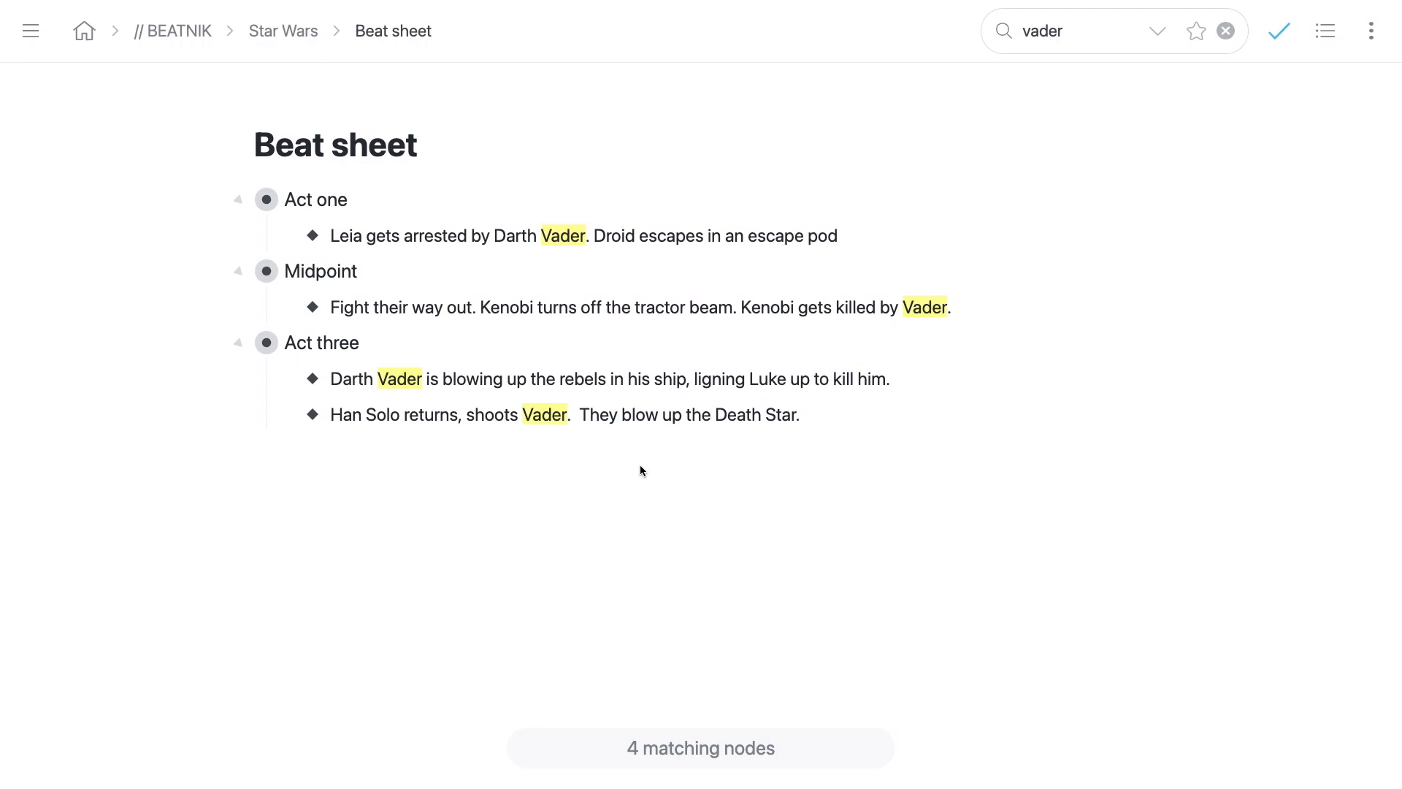
left_click(482, 262)
left_click(1069, 27)
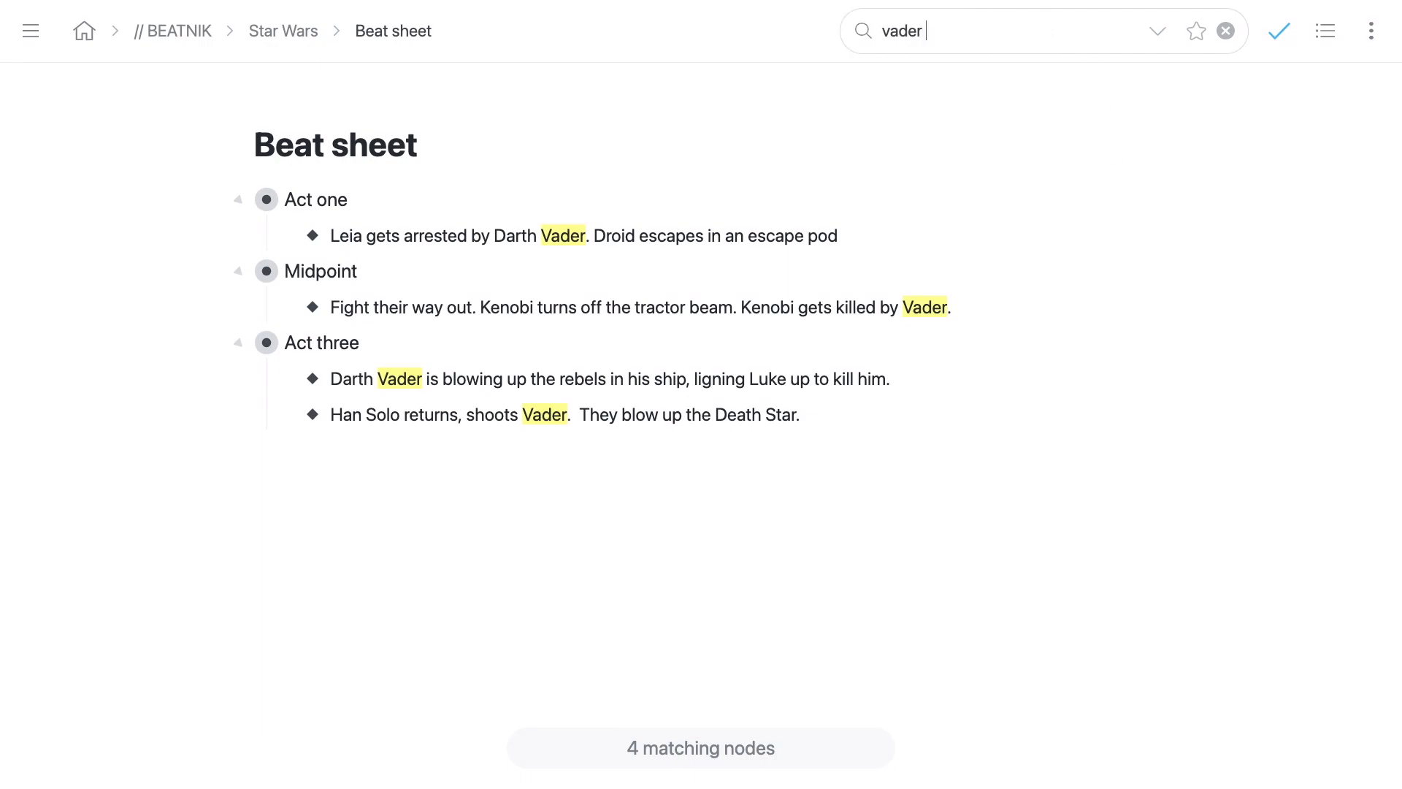
type("leia")
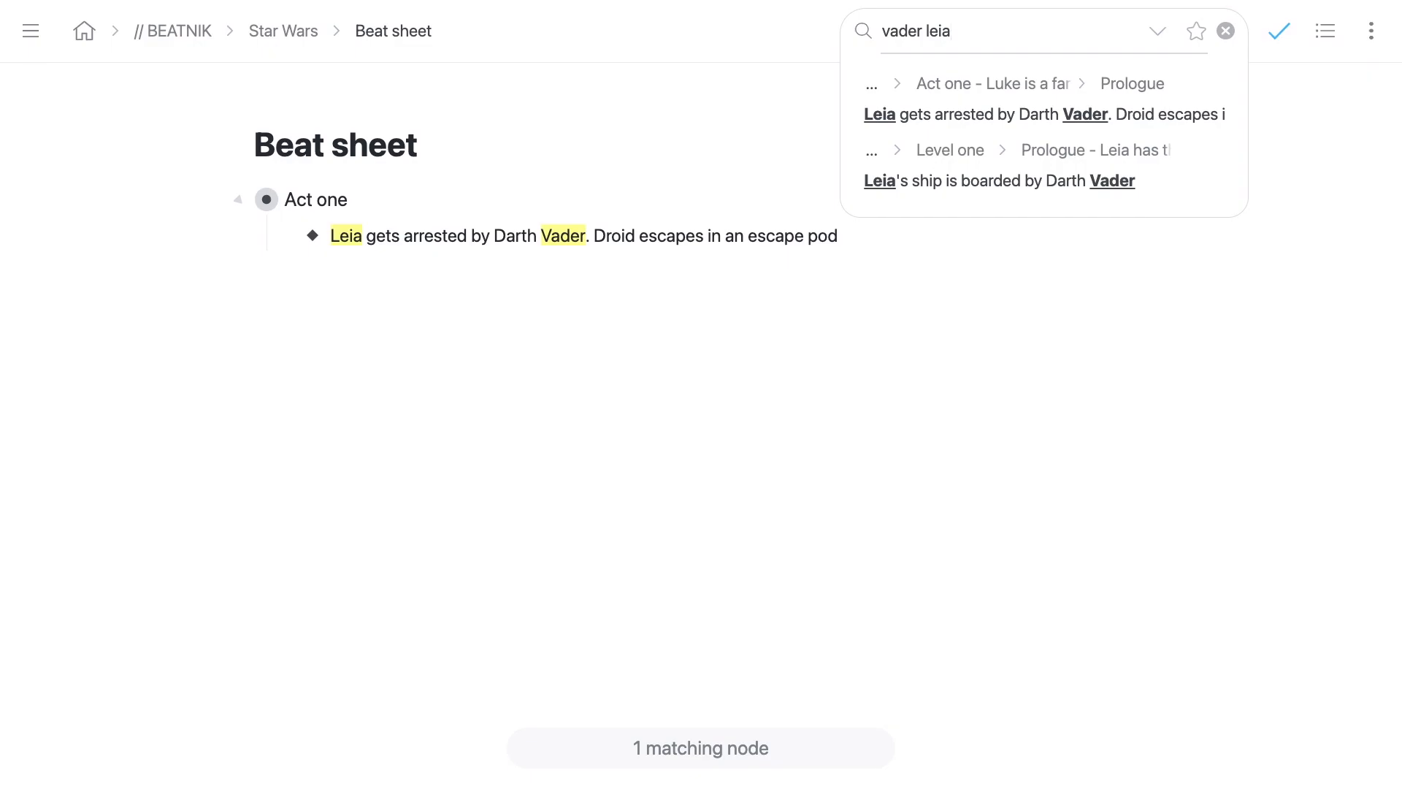
key("Escape")
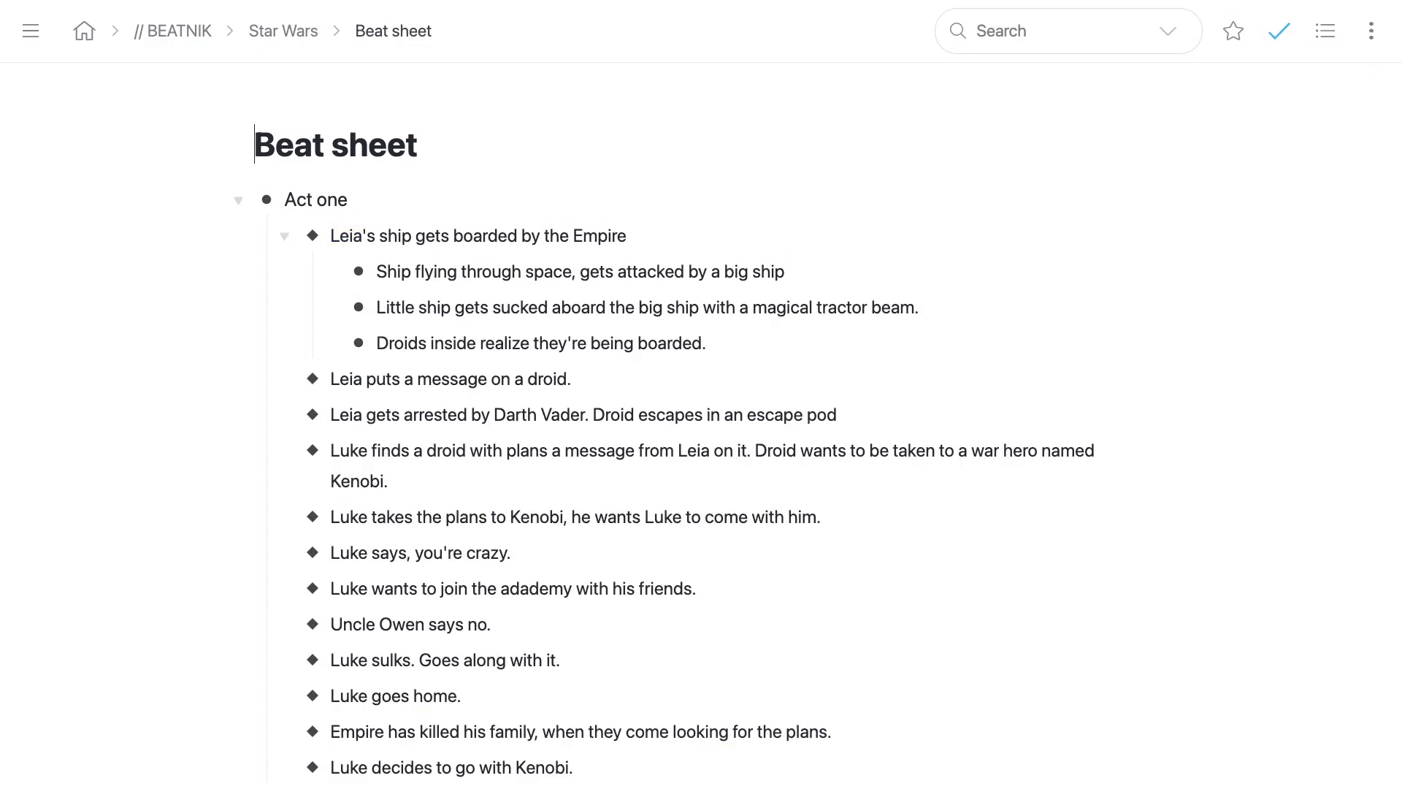
Step: Jump to The Outfit under Writing > Outlines > DRAMA and open its 40 bullet
key("ctrl+o")
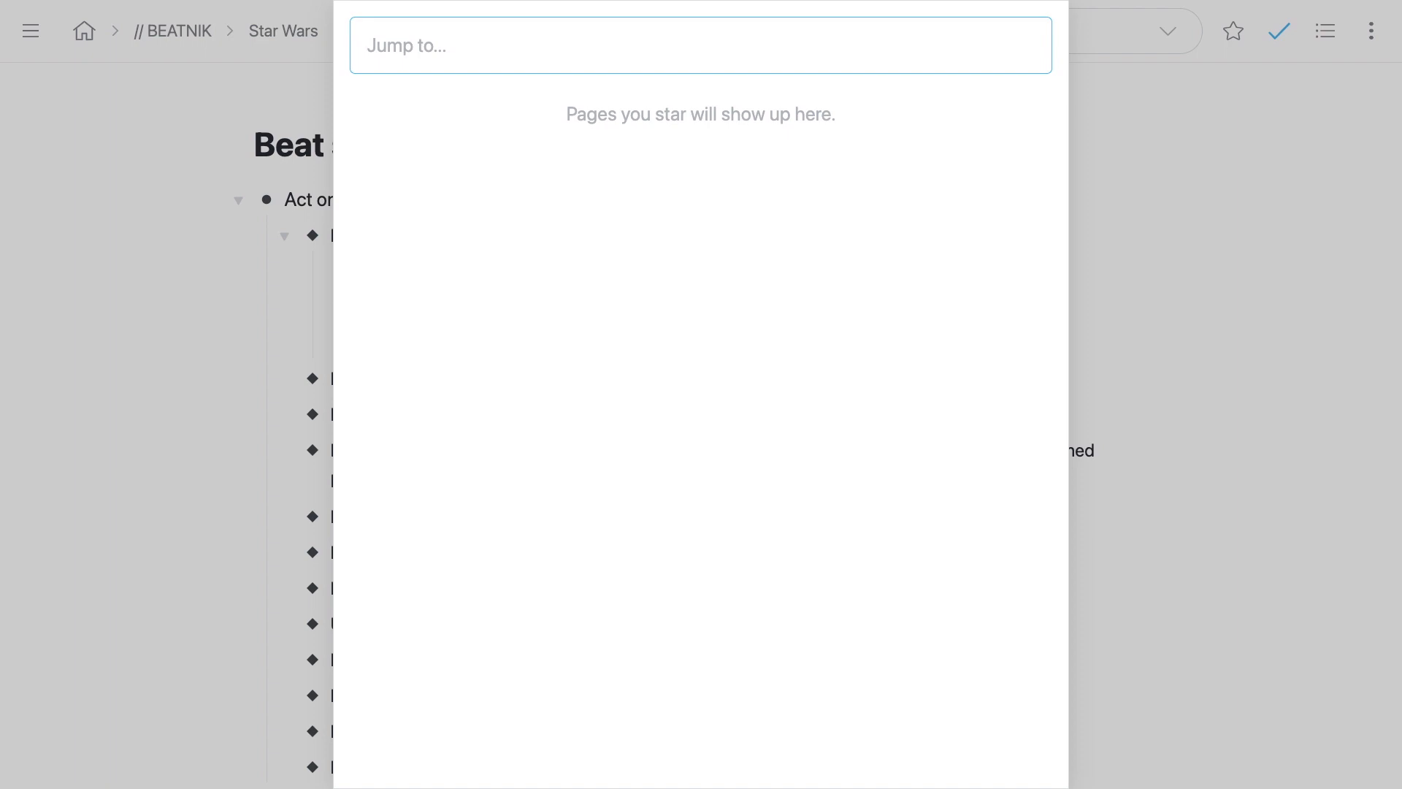
type("t")
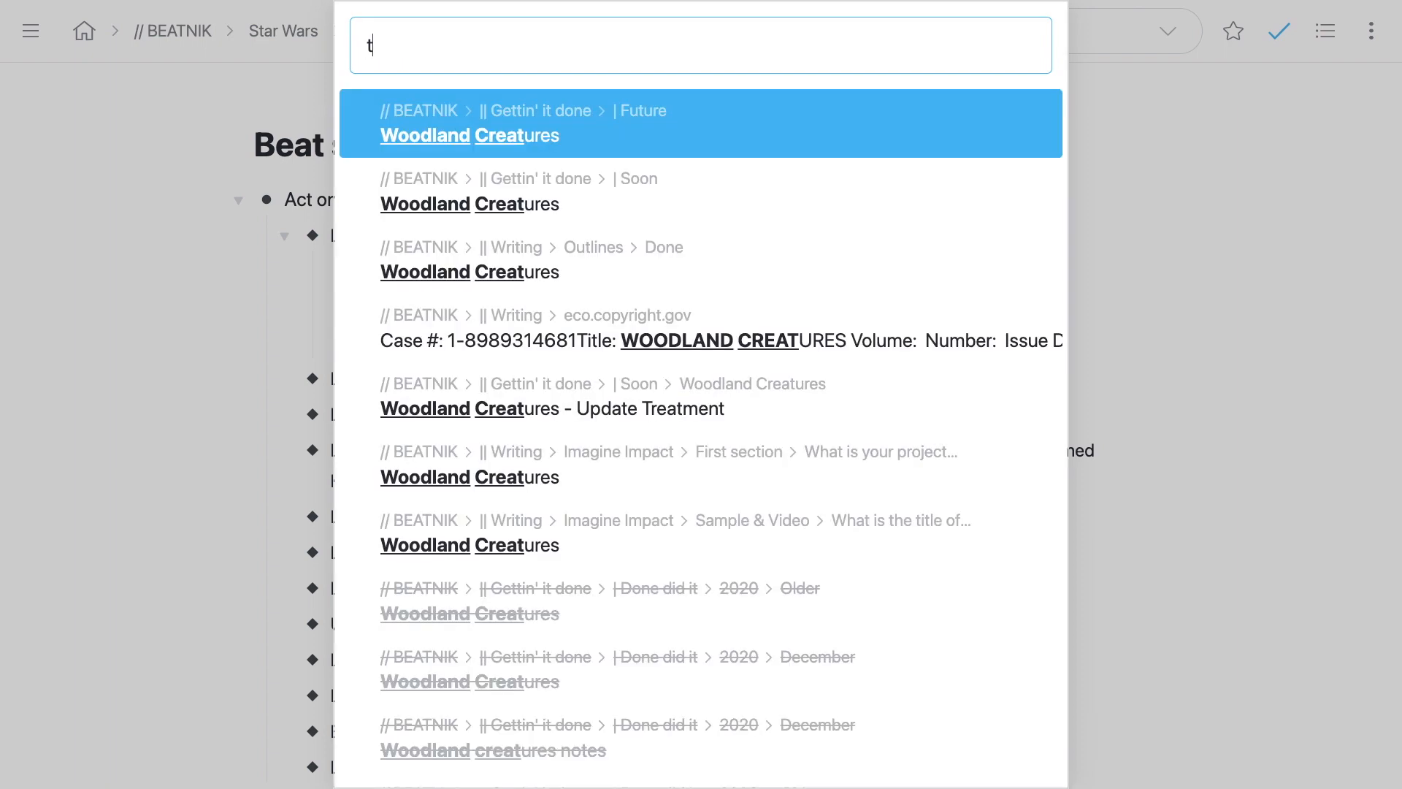
type("he outfit")
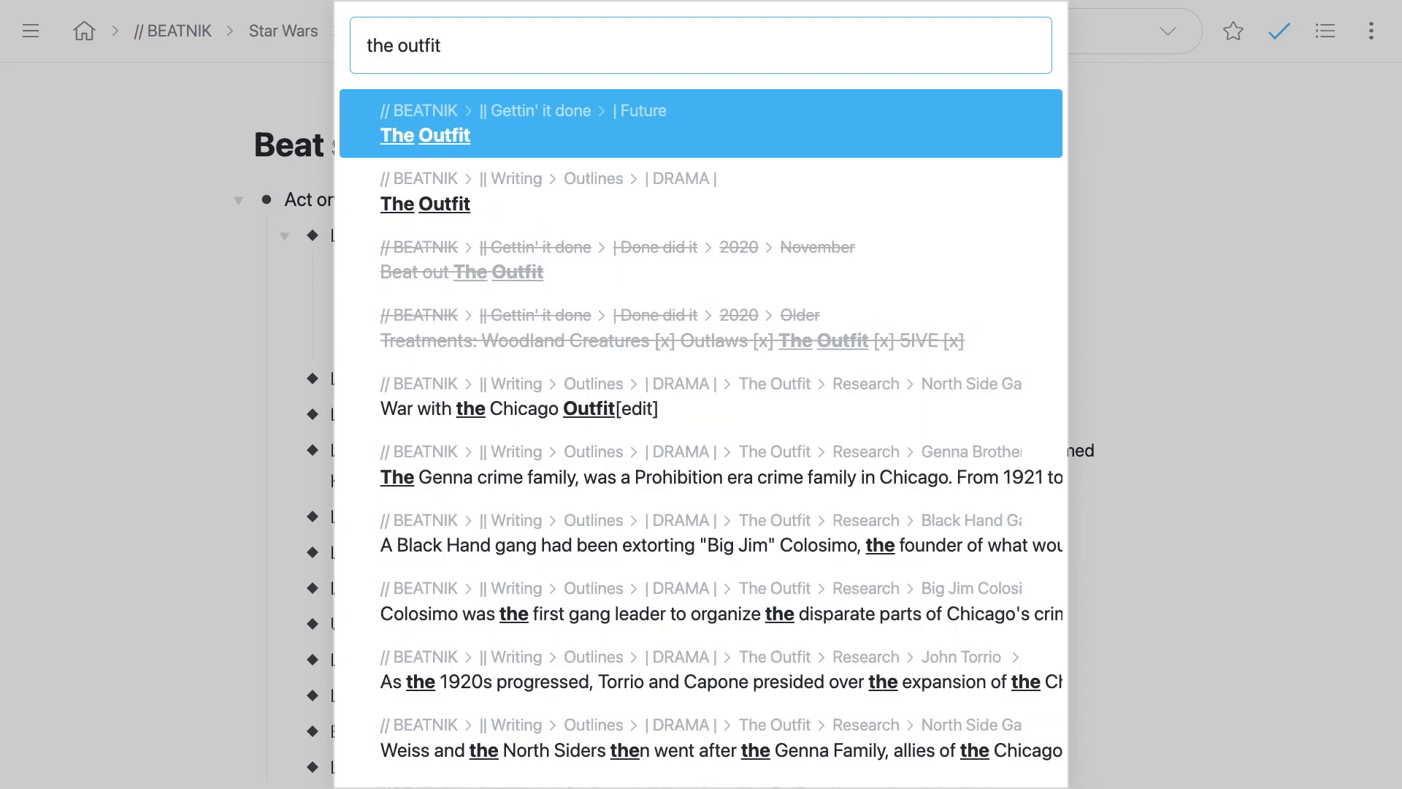
key("Down")
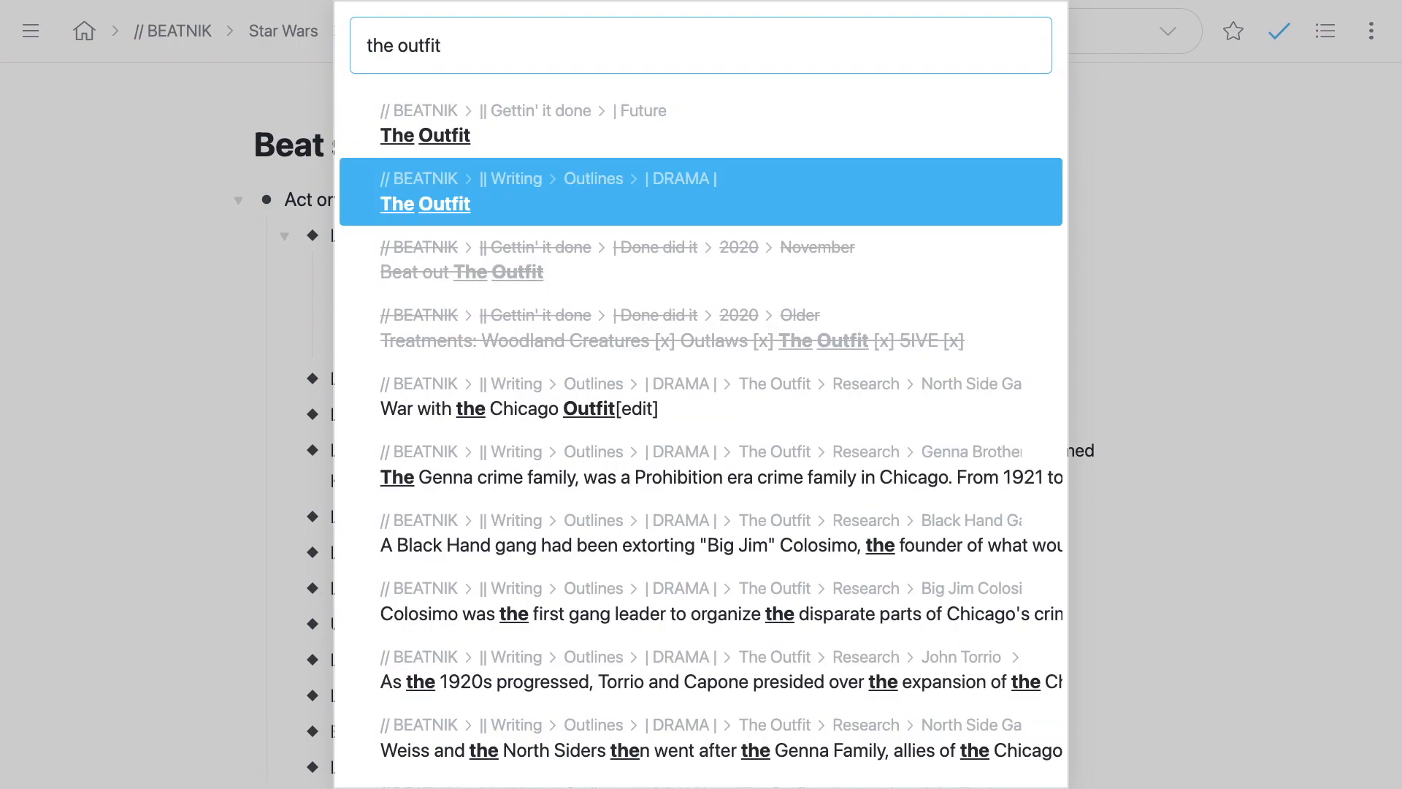
key("Return")
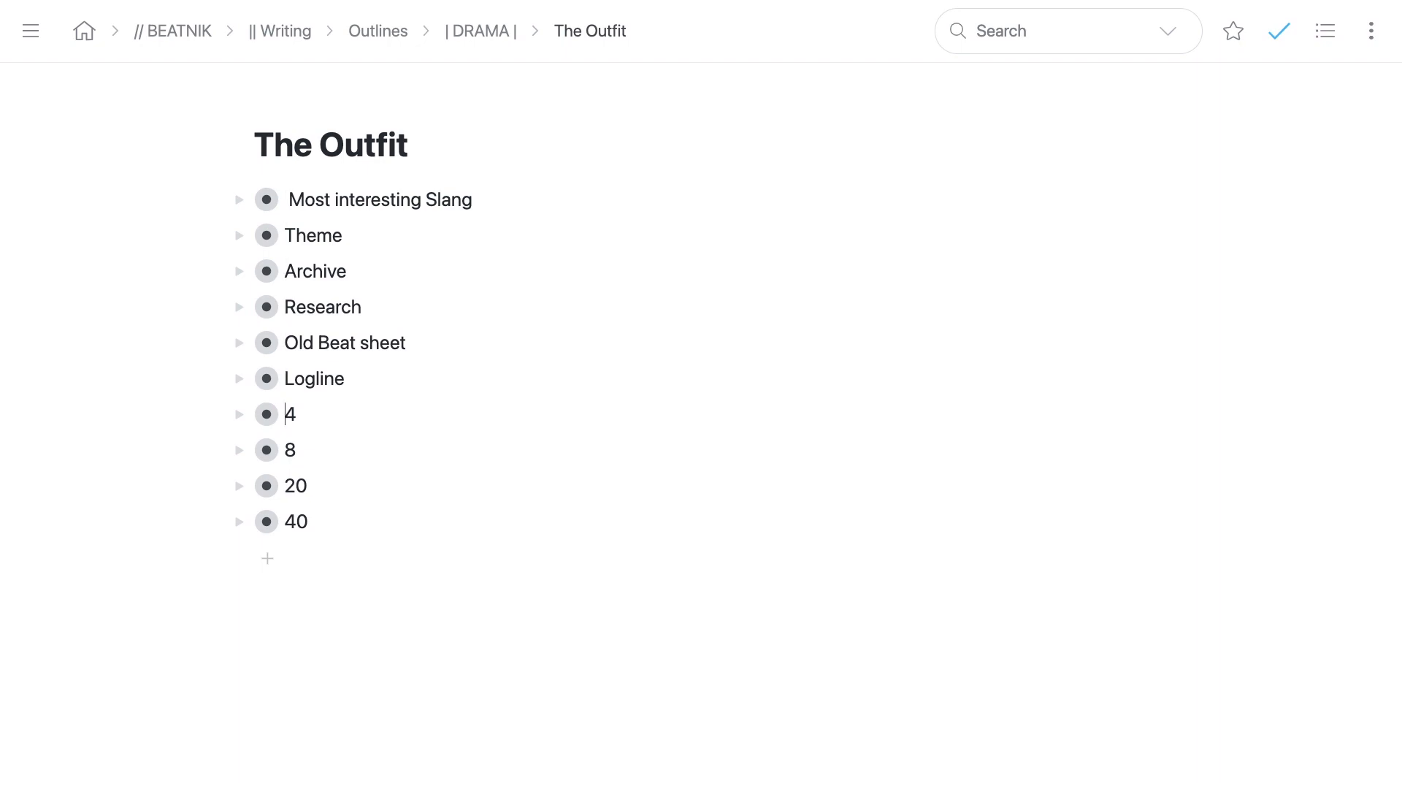
key("super+period")
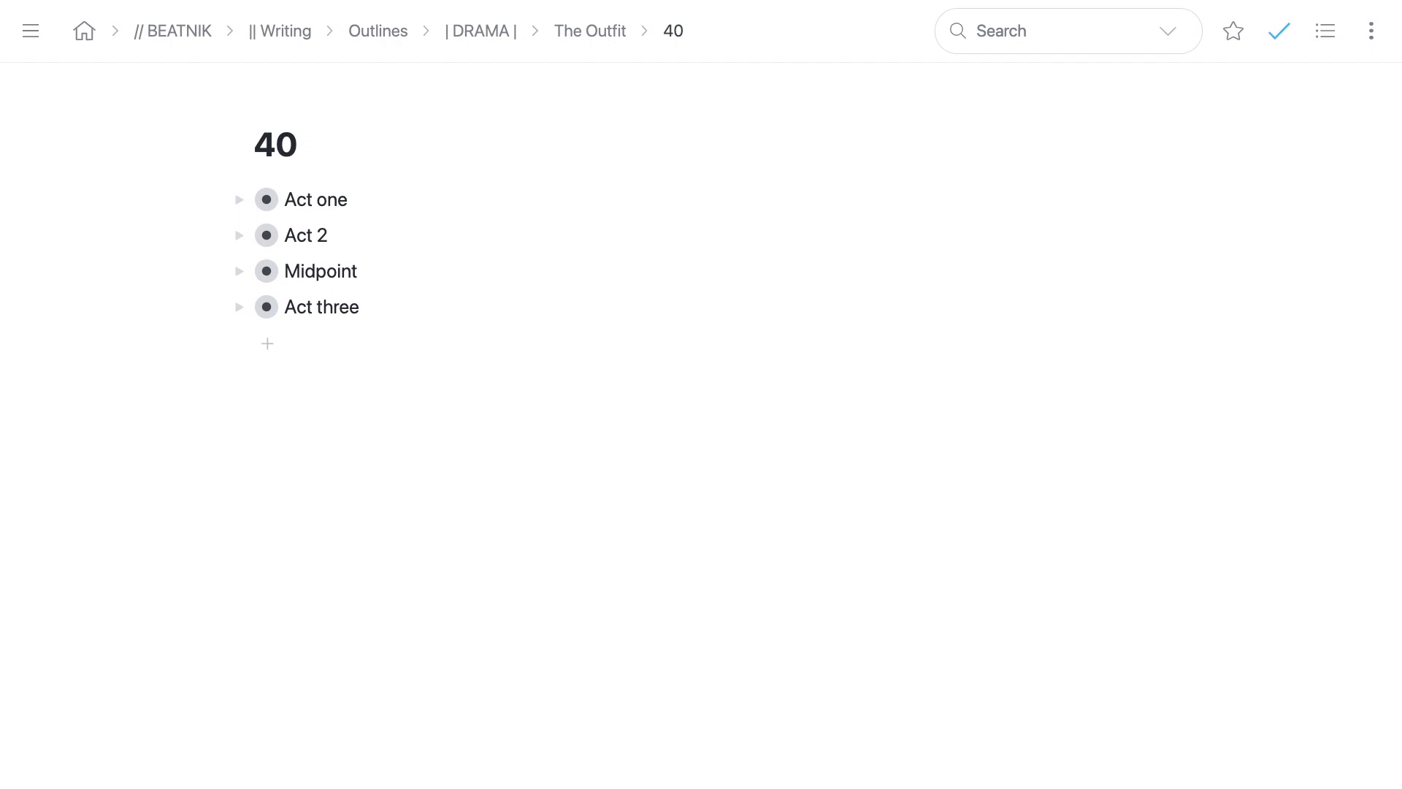
Step: Search the 40 outline for "john", look through the matching bullets across the acts, and clear the search
key("super+f")
type("john")
key("Down")
key("Down")
key("Down")
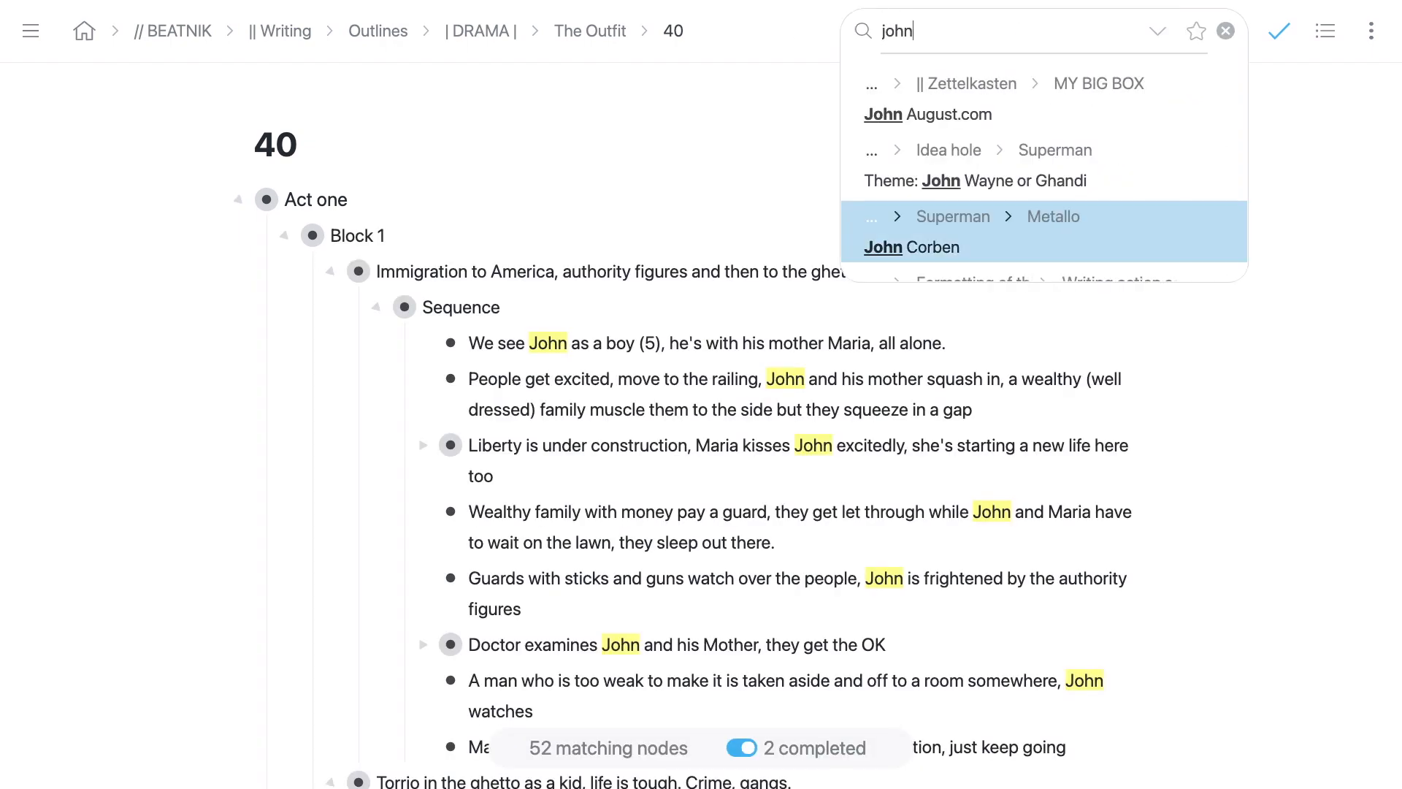
left_click(596, 213)
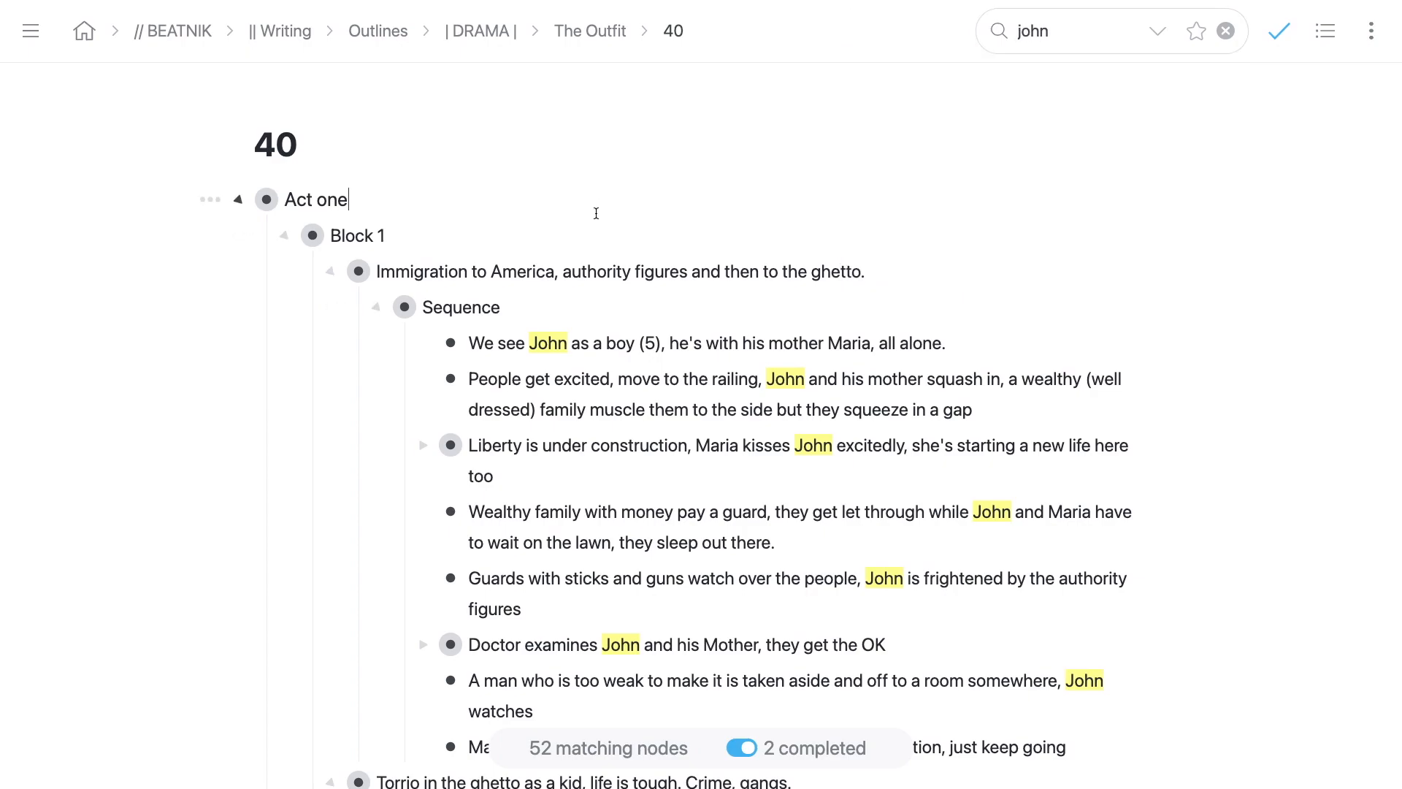
scroll(596, 213, "down", 20)
scroll(596, 213, "down", 15)
scroll(596, 214, "up", 14)
scroll(596, 213, "up", 20)
scroll(597, 213, "up", 10)
key("Escape")
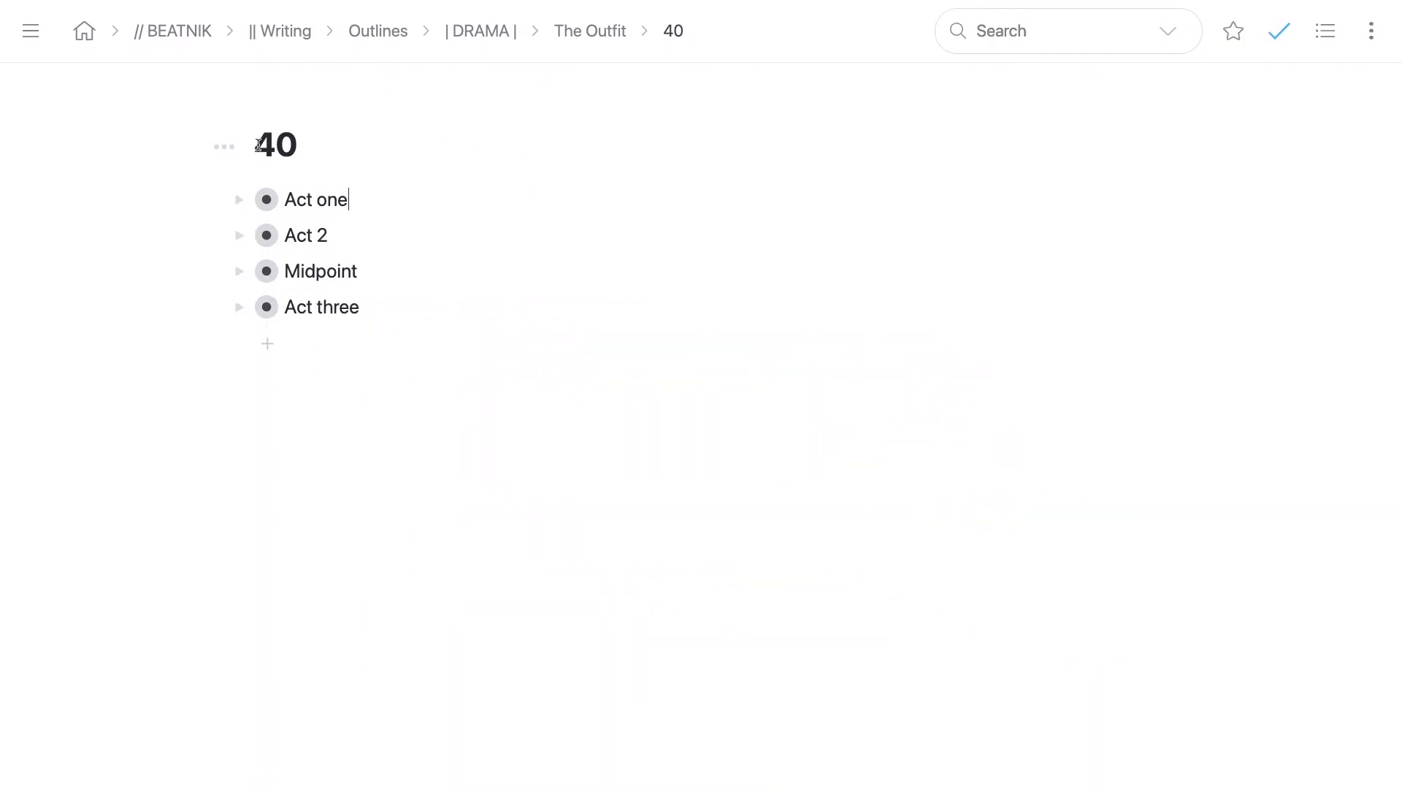
Step: Expand every level of the 40 outline and skim its blocks through to Act three
scroll(252, 150, "down", 20)
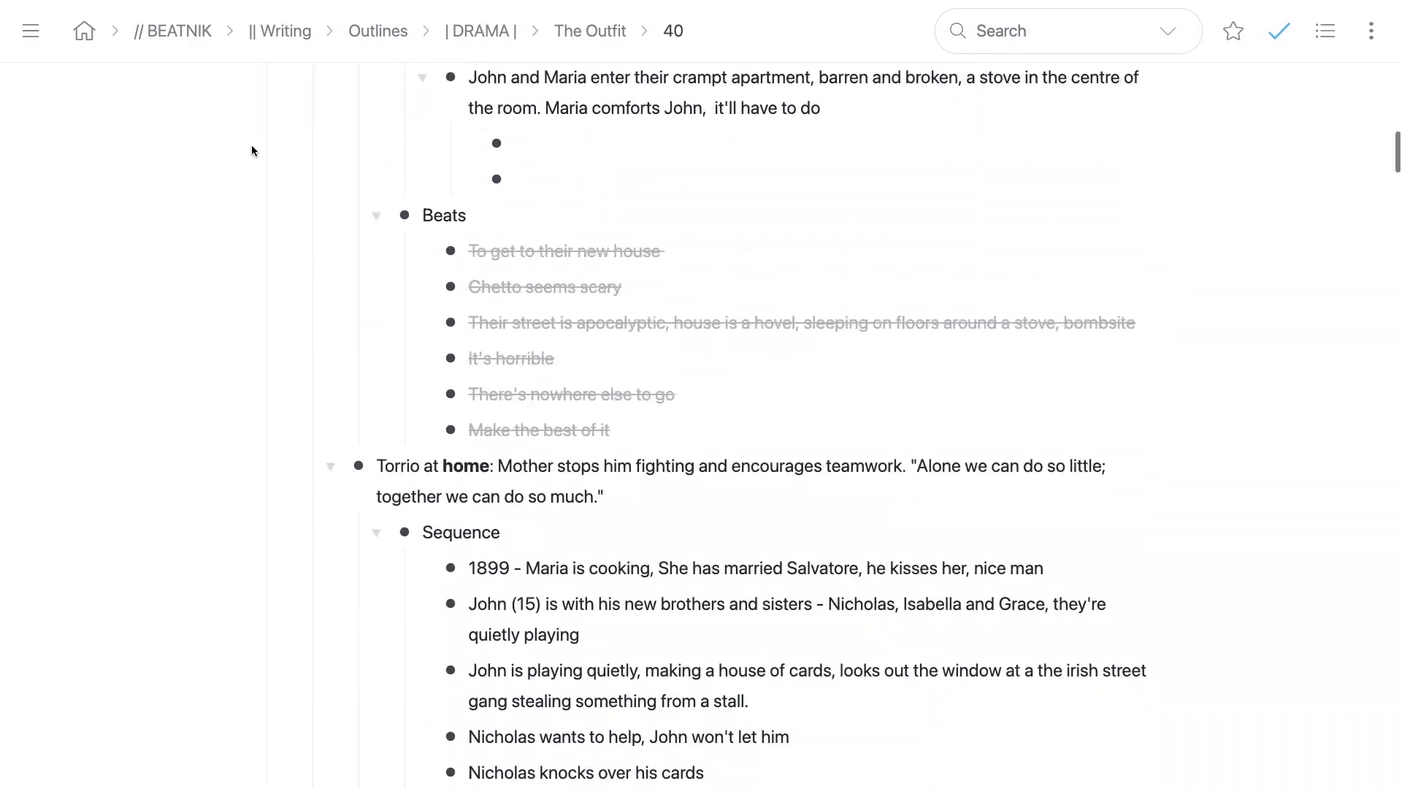
scroll(251, 150, "down", 20)
scroll(251, 150, "up", 5)
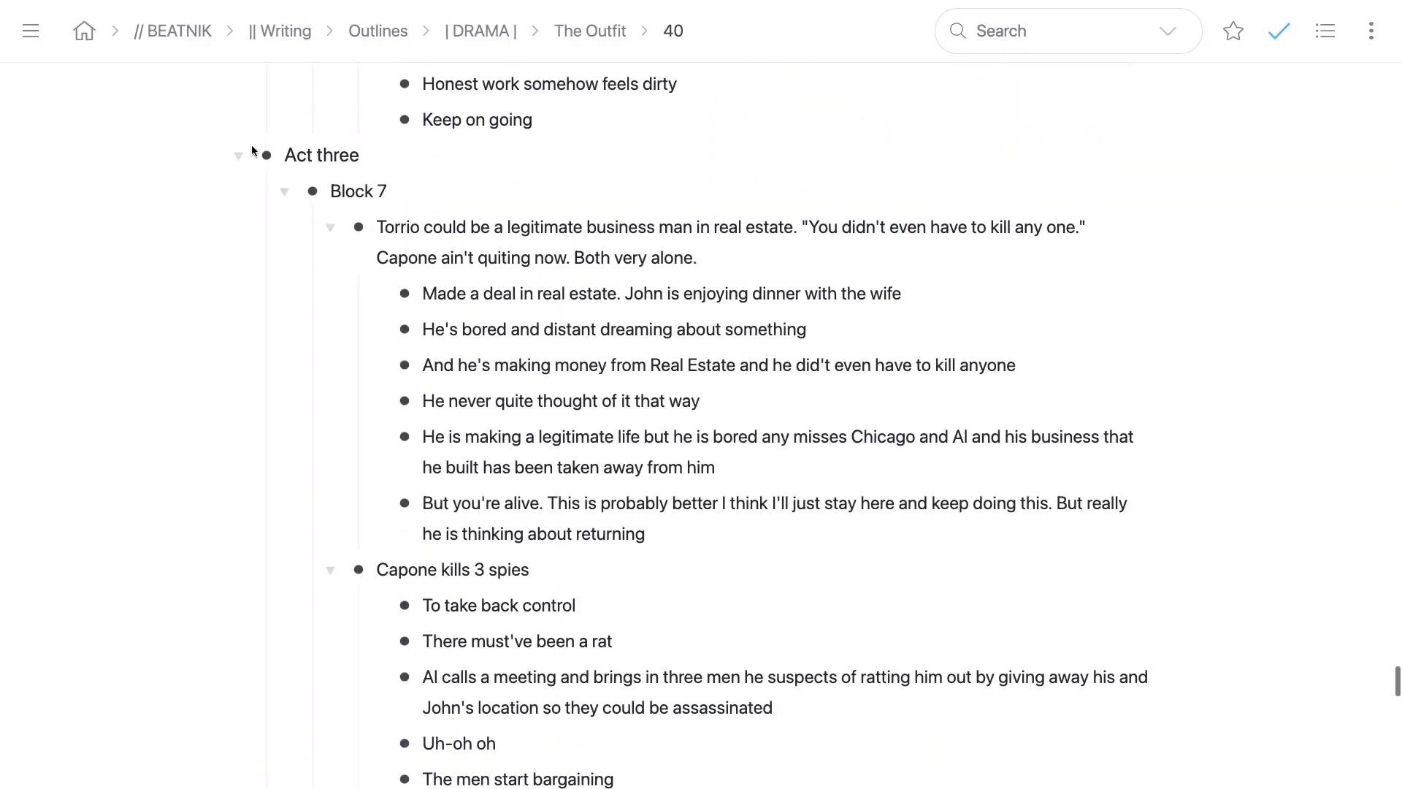
scroll(251, 151, "up", 20)
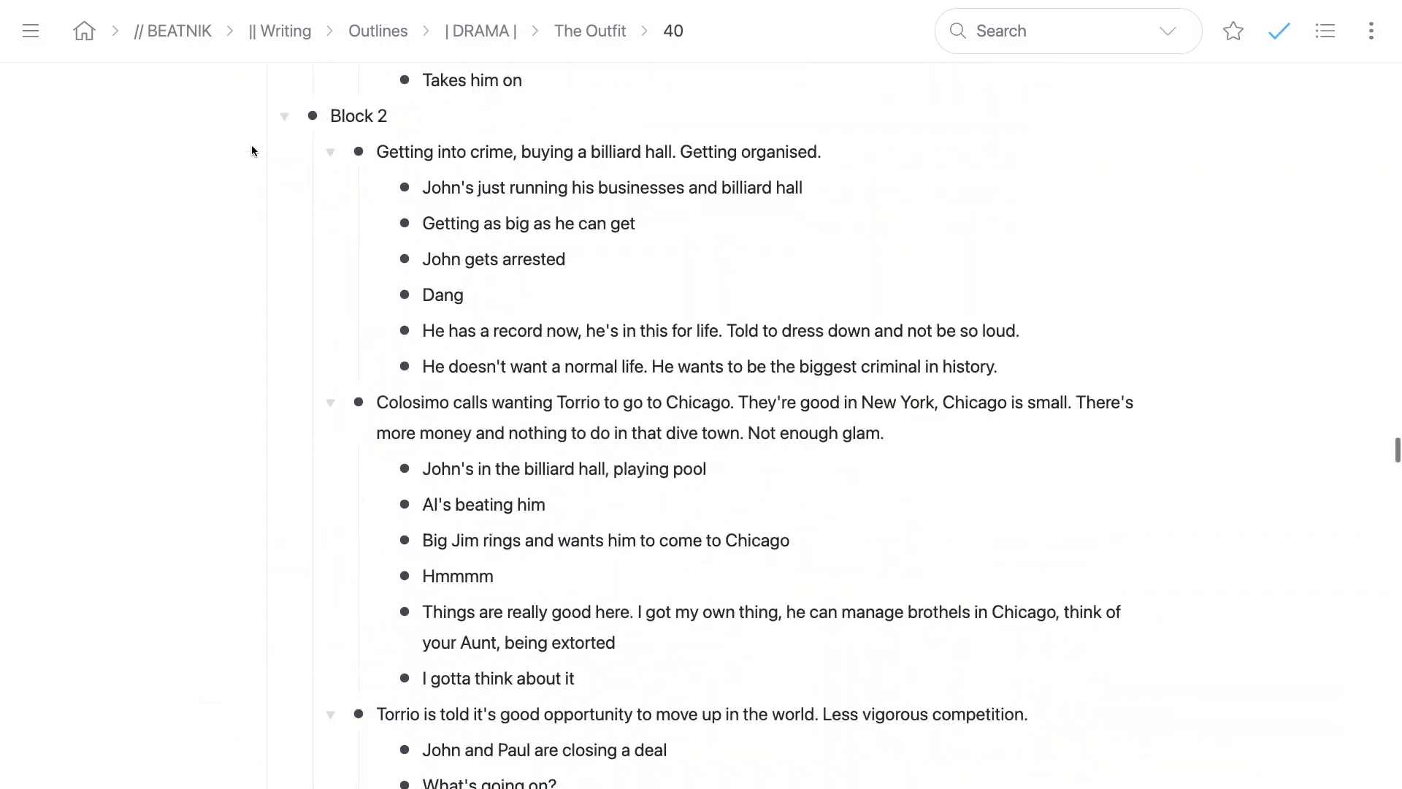
Step: Filter the expanded 40 outline by "john", review the matching bullets down to Block 8, and clear the filter
left_click(984, 40)
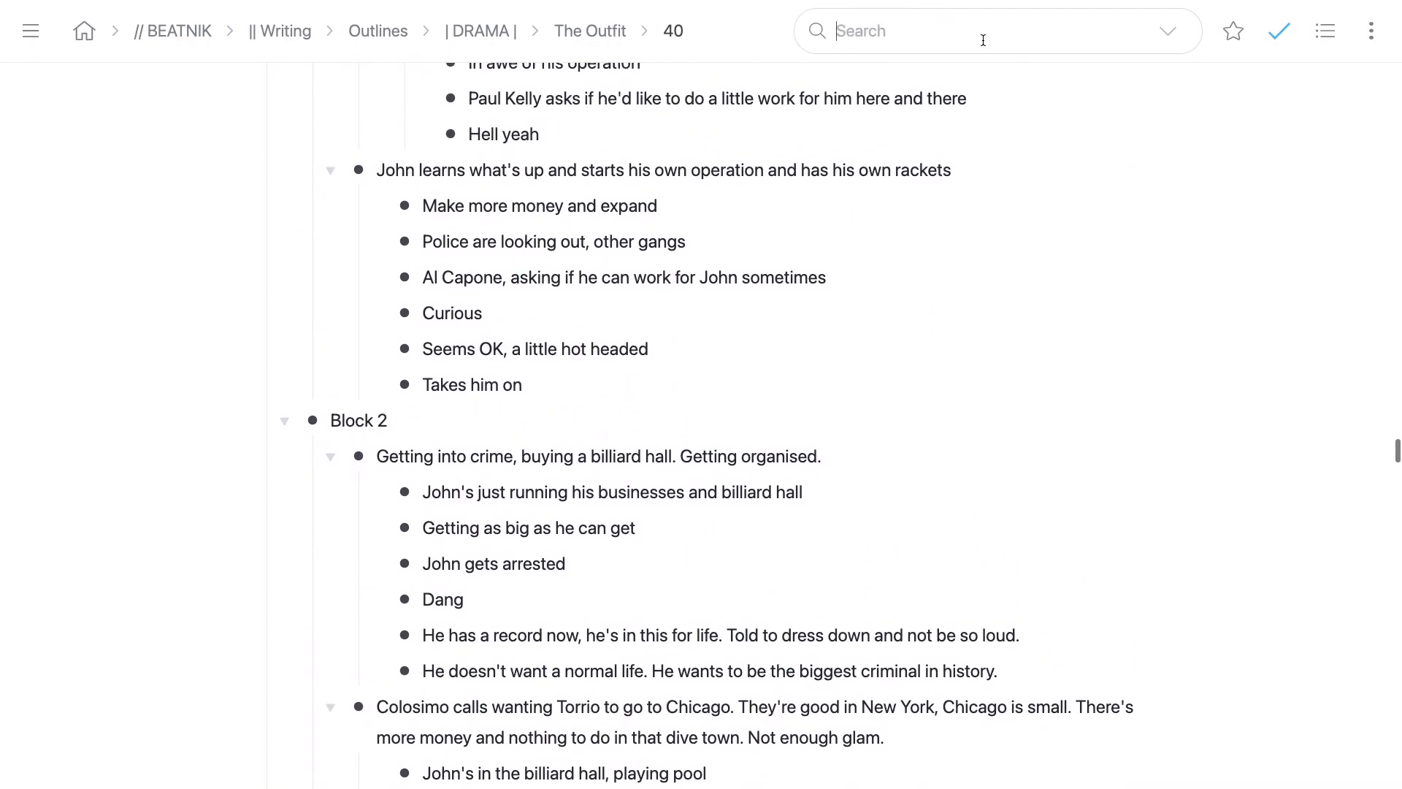
type("john")
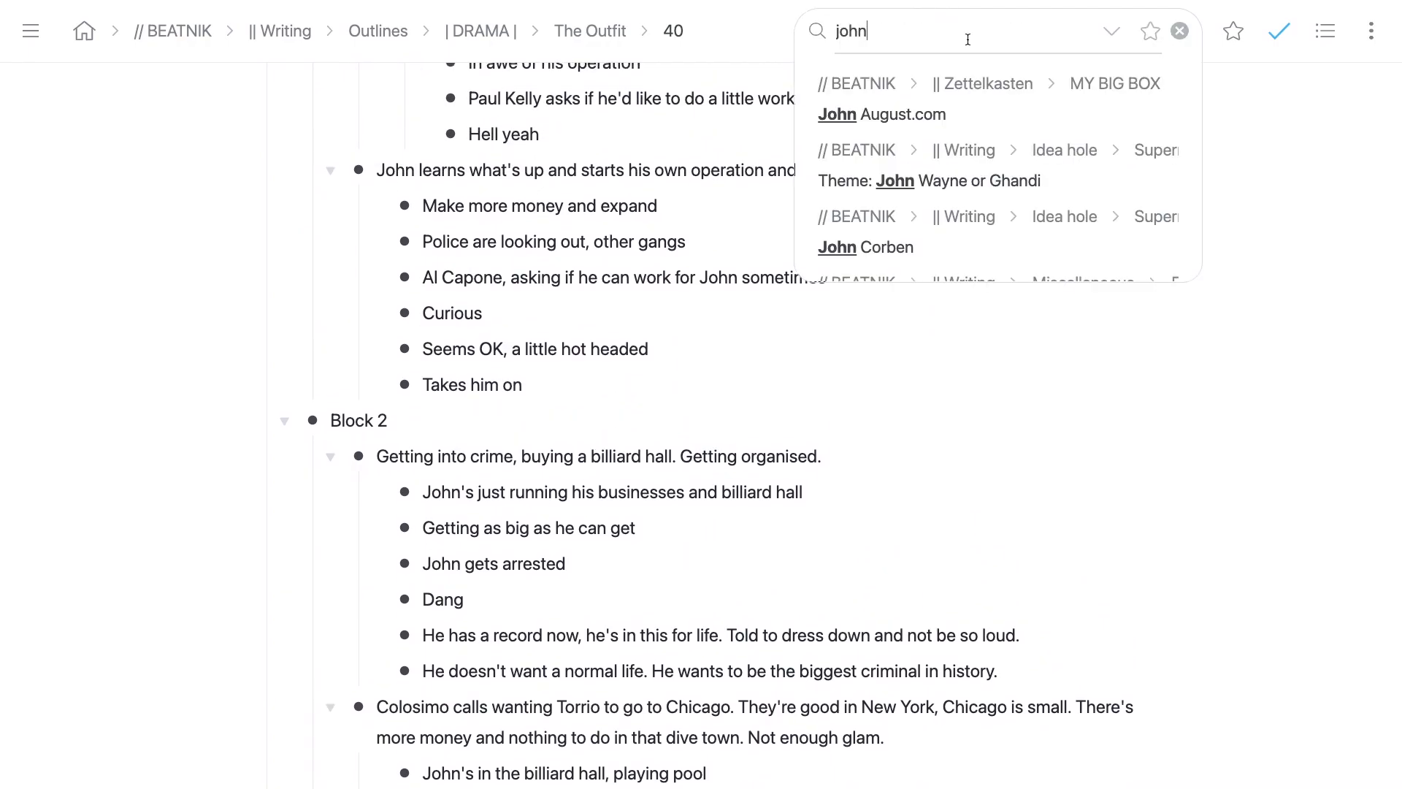
left_click(1193, 453)
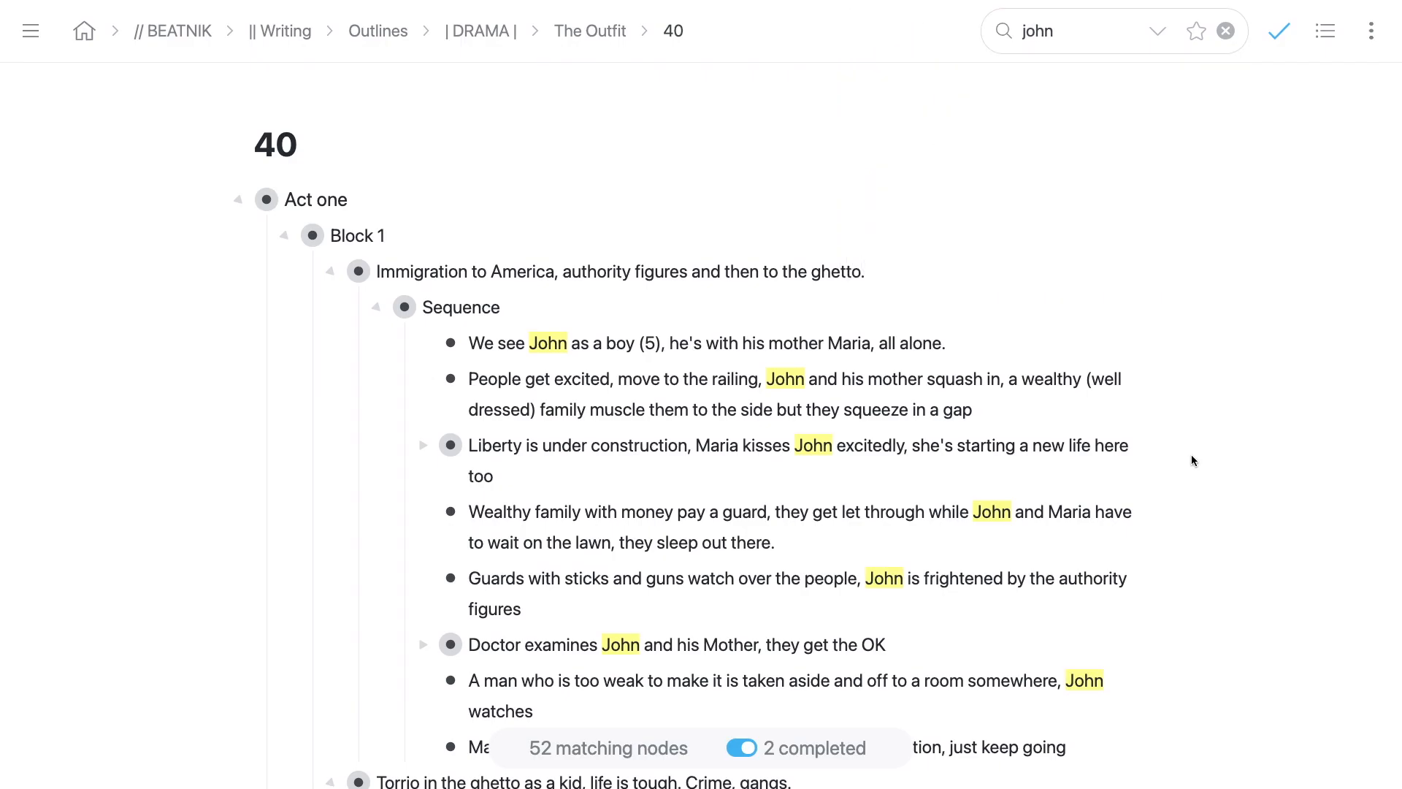
scroll(1191, 454, "down", 5)
scroll(1161, 442, "down", 20)
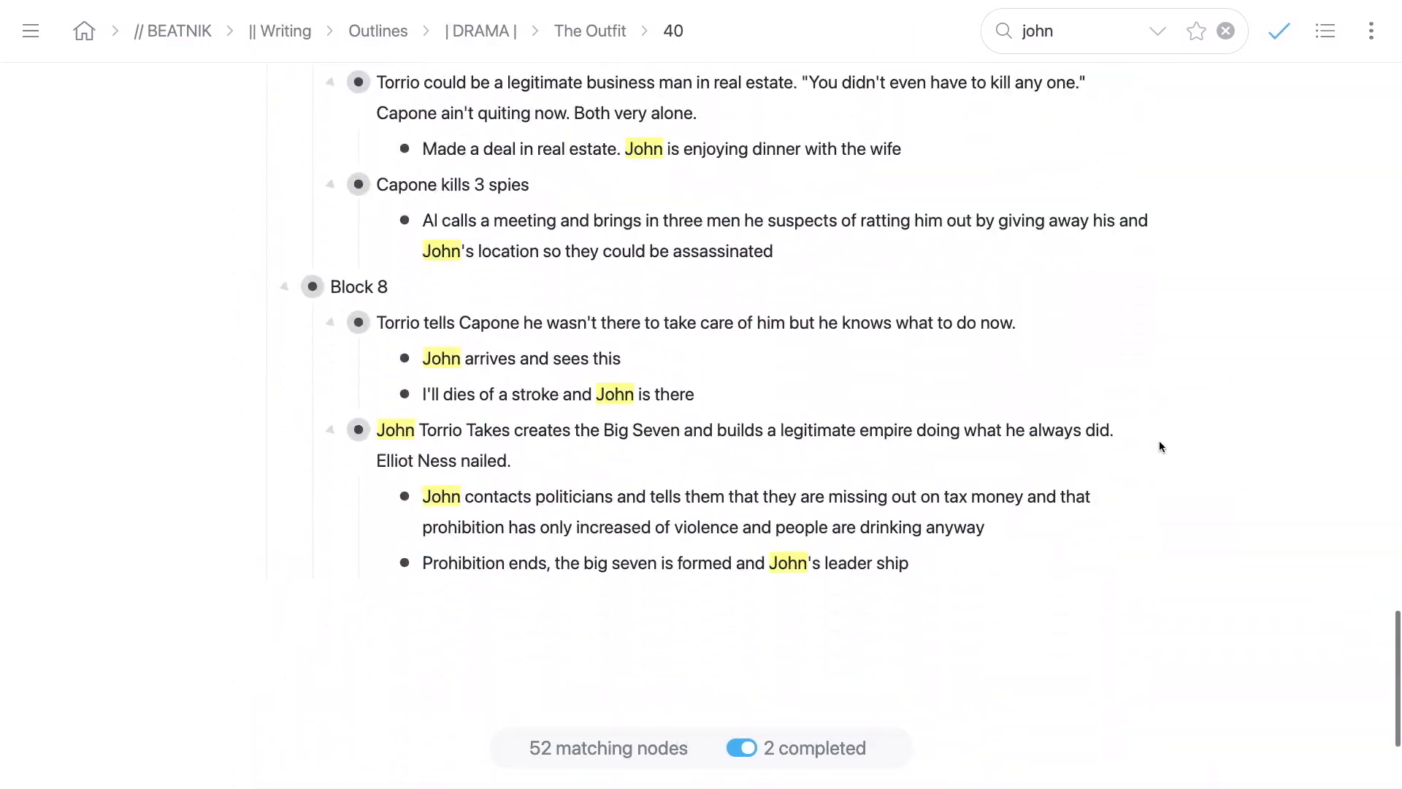
scroll(1160, 441, "up", 20)
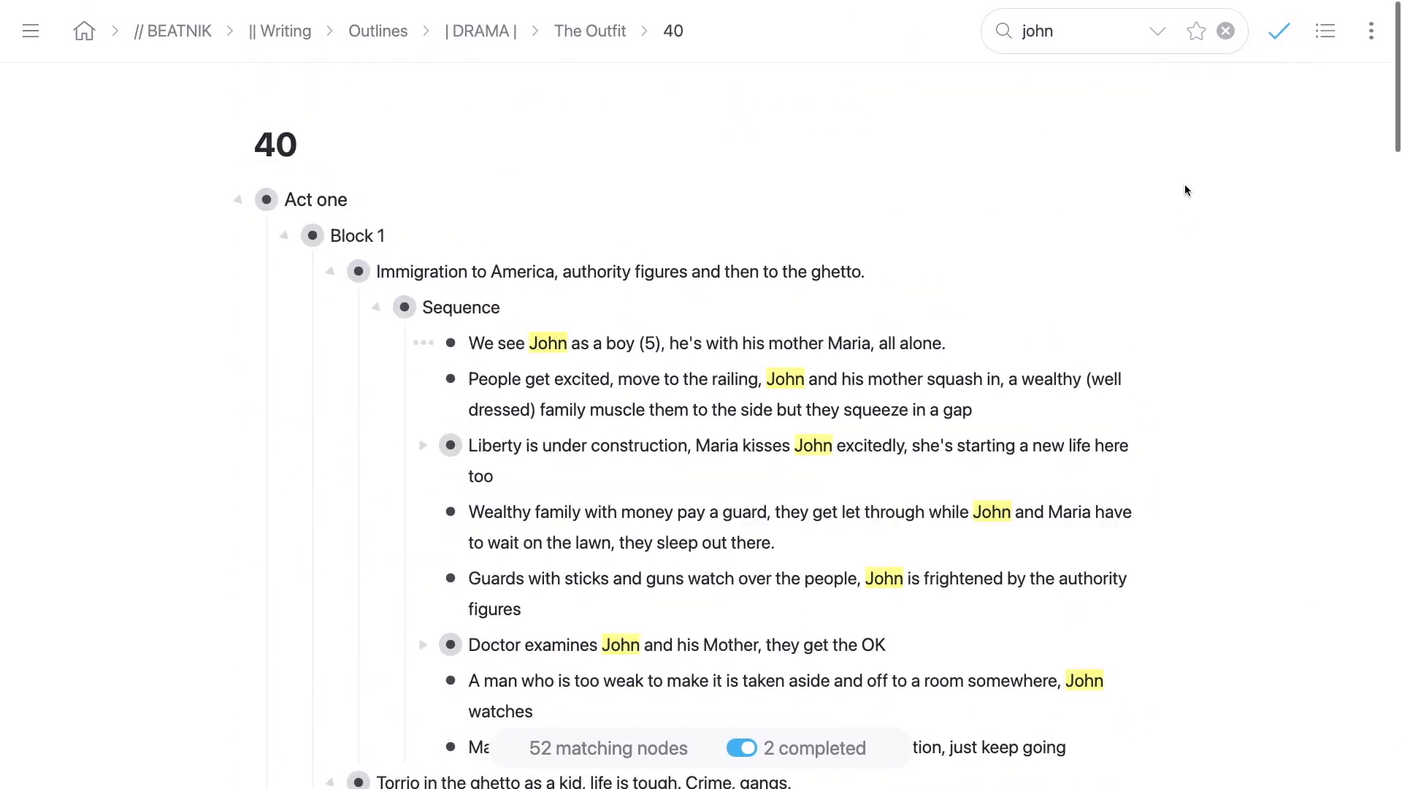
left_click(1225, 31)
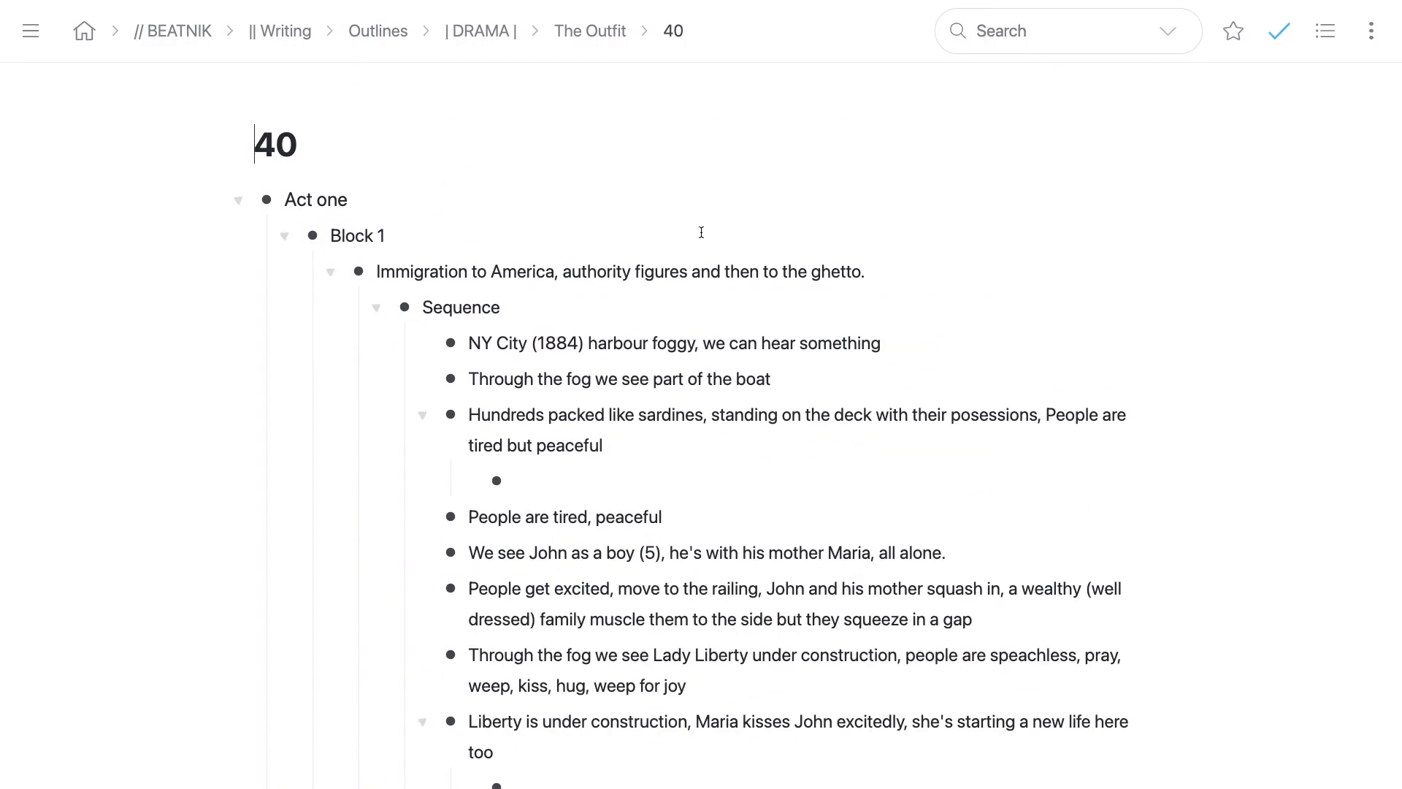
Step: Open the Sequence under the immigration beat and examine the ship photo, highlighting the "packed like sardines" text above it
left_click(404, 308)
scroll(354, 323, "down", 2)
scroll(354, 323, "down", 5)
scroll(308, 326, "up", 1)
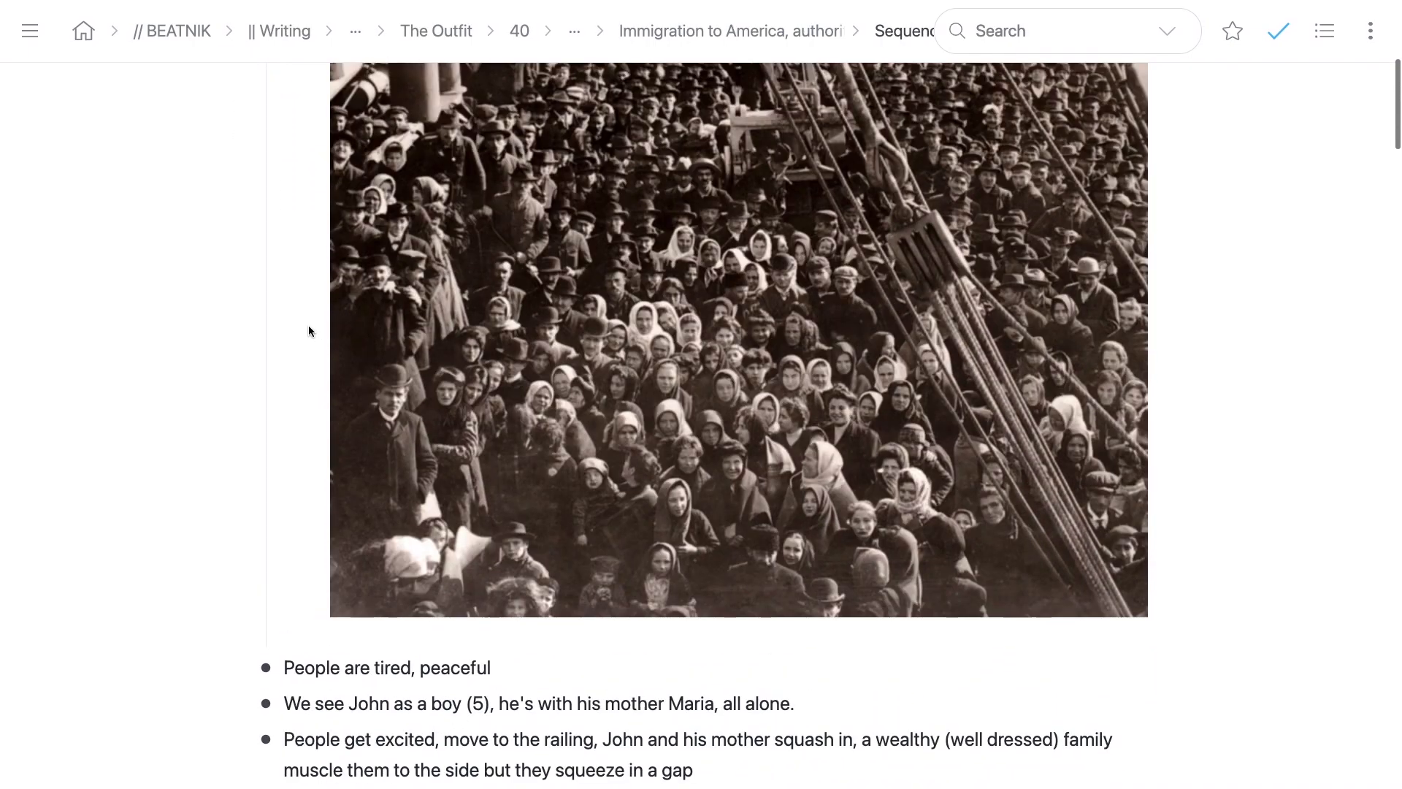
scroll(308, 326, "up", 5)
left_click_drag(370, 271, 770, 264)
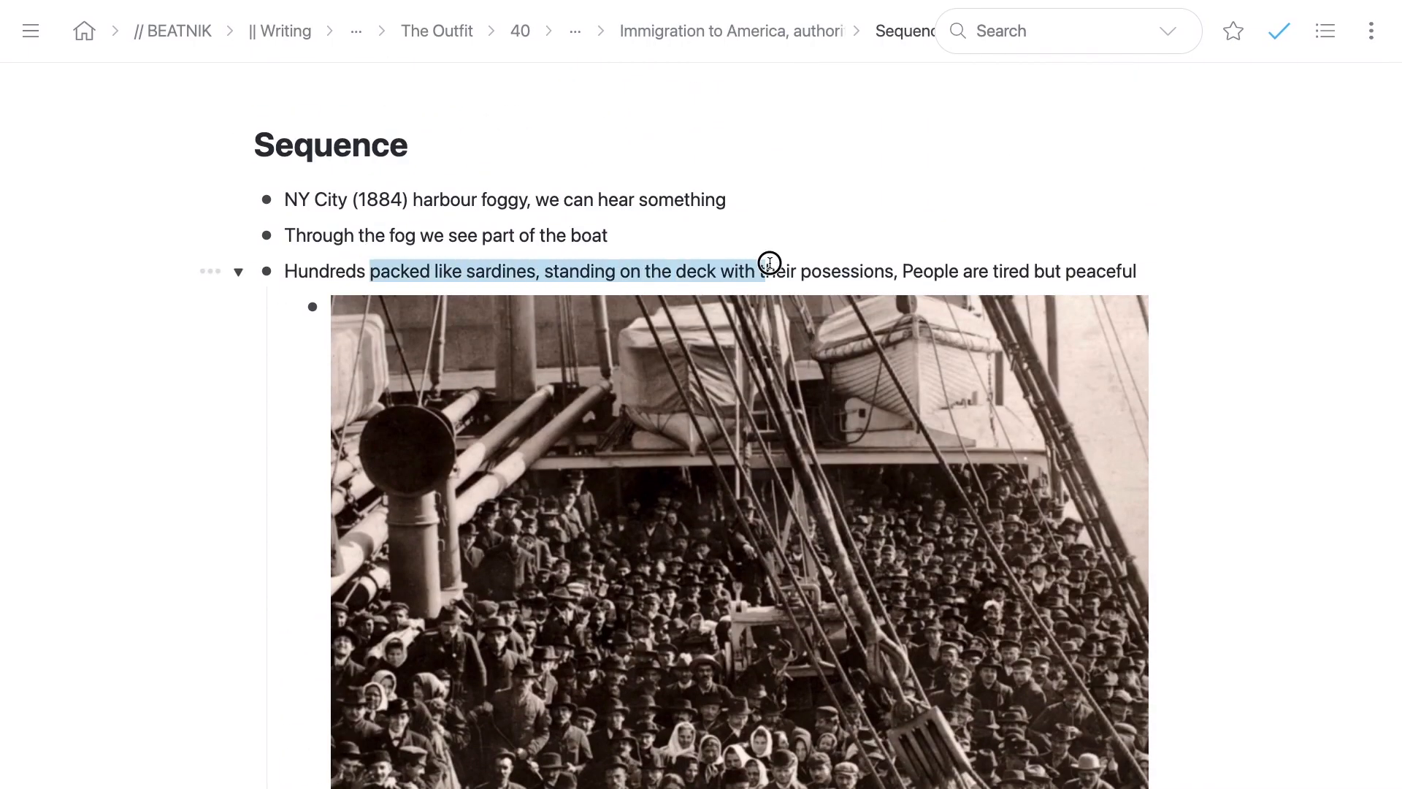
left_click_drag(957, 261, 980, 263)
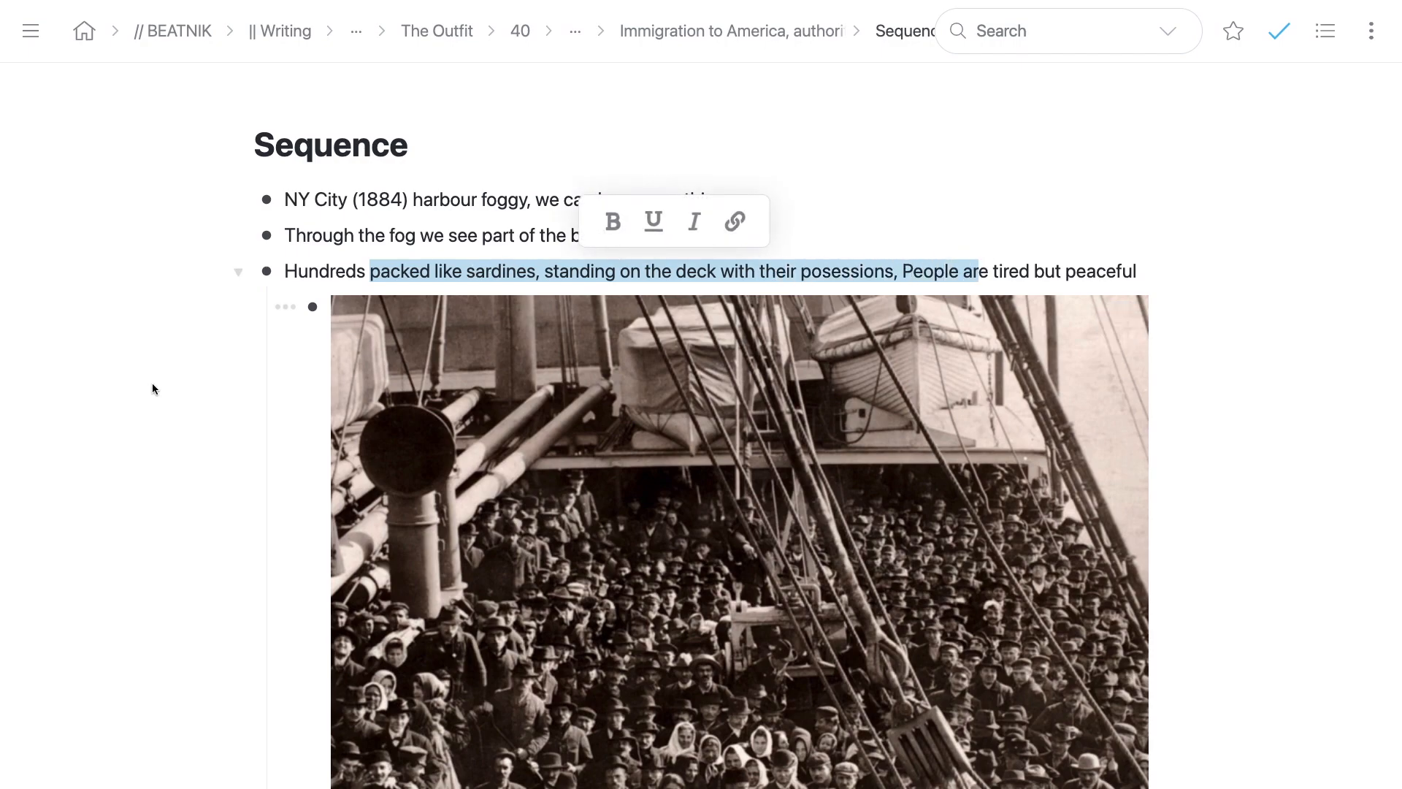
Step: Examine the full crowded ship photo beneath the "Hundreds packed like sardines" bullet in the Sequence
scroll(152, 385, "down", 3)
scroll(152, 385, "down", 4)
scroll(153, 387, "down", 2)
scroll(153, 387, "up", 4)
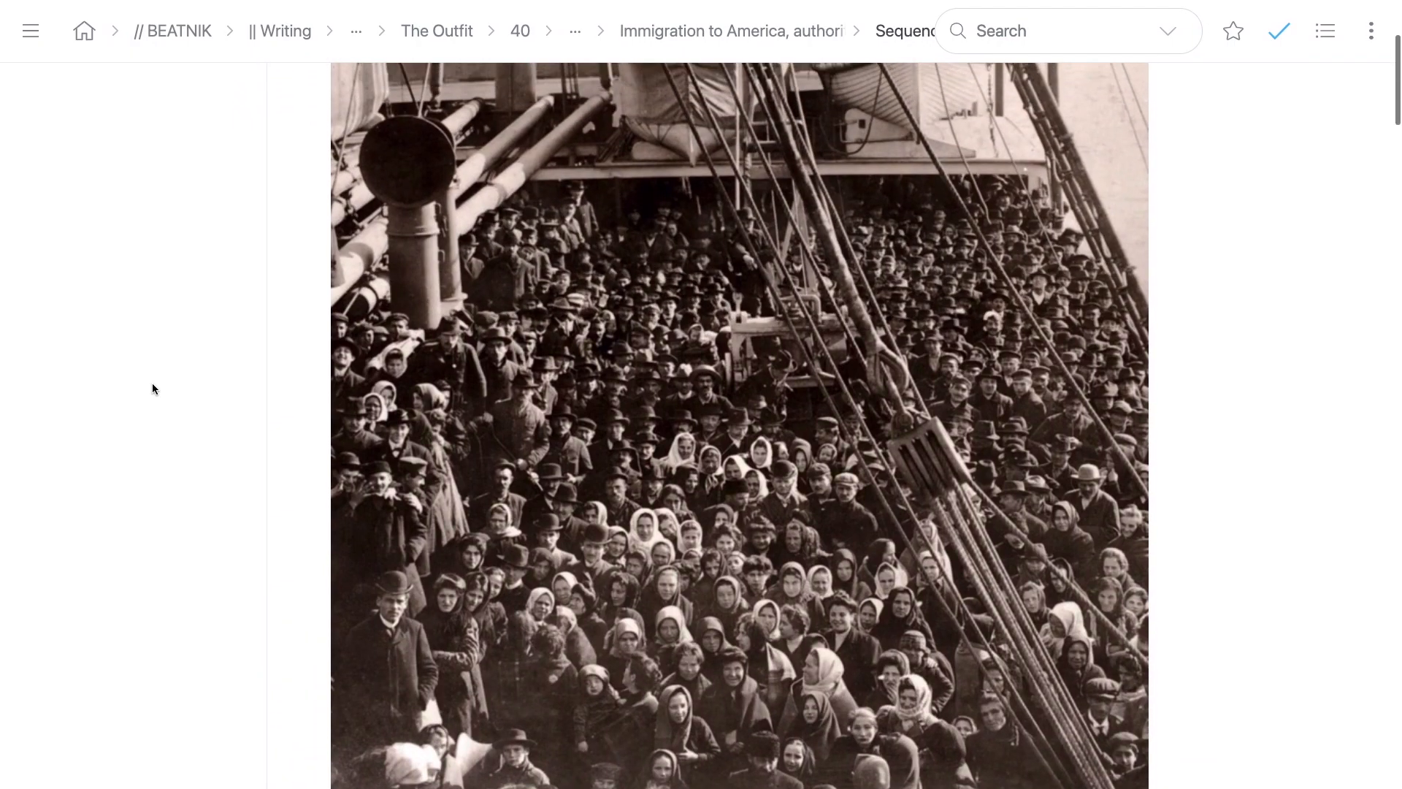
scroll(152, 387, "up", 2)
scroll(152, 387, "down", 4)
scroll(152, 387, "down", 1)
scroll(152, 387, "up", 7)
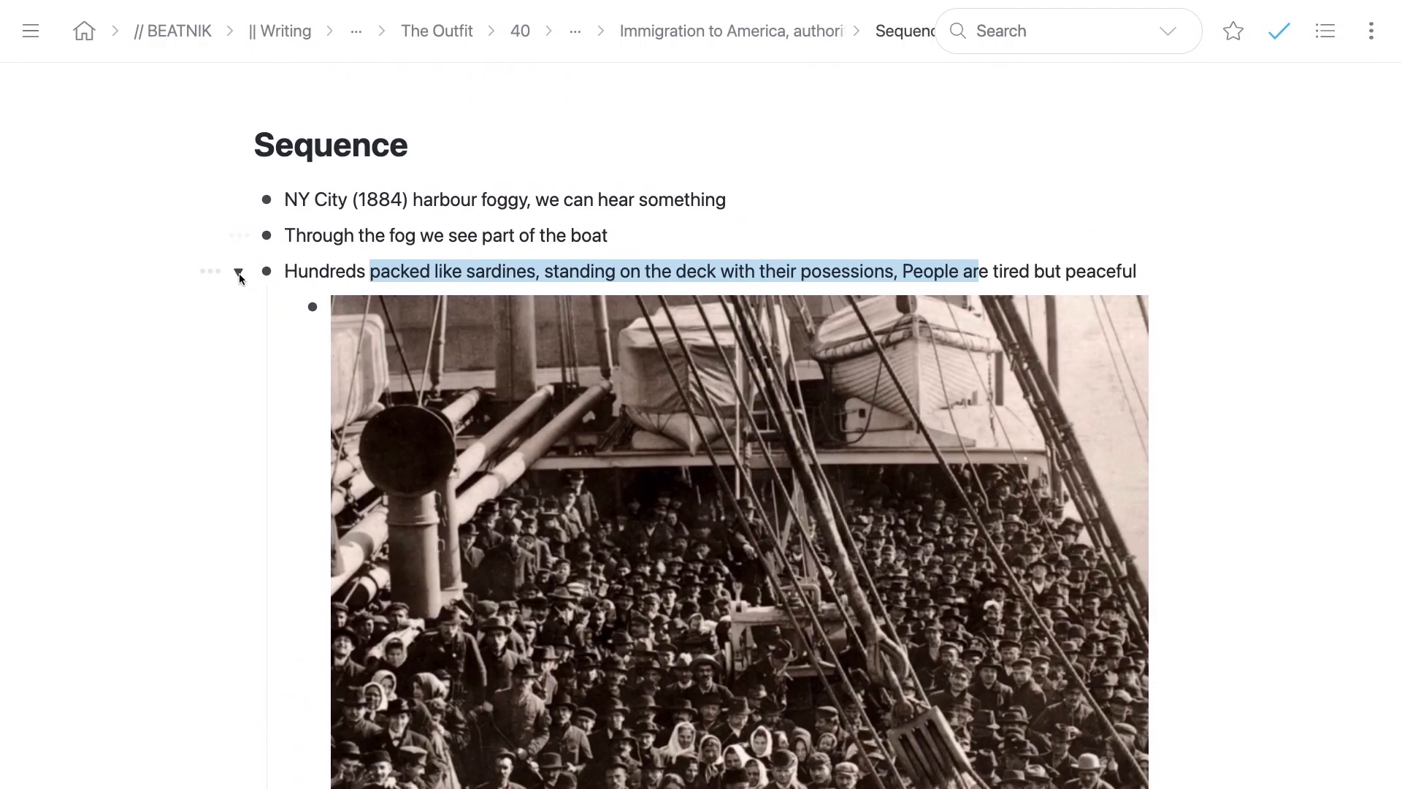
Step: Hide and reshow the ship photo under its bullet, and collapse all bullets of the Sequence
left_click(239, 273)
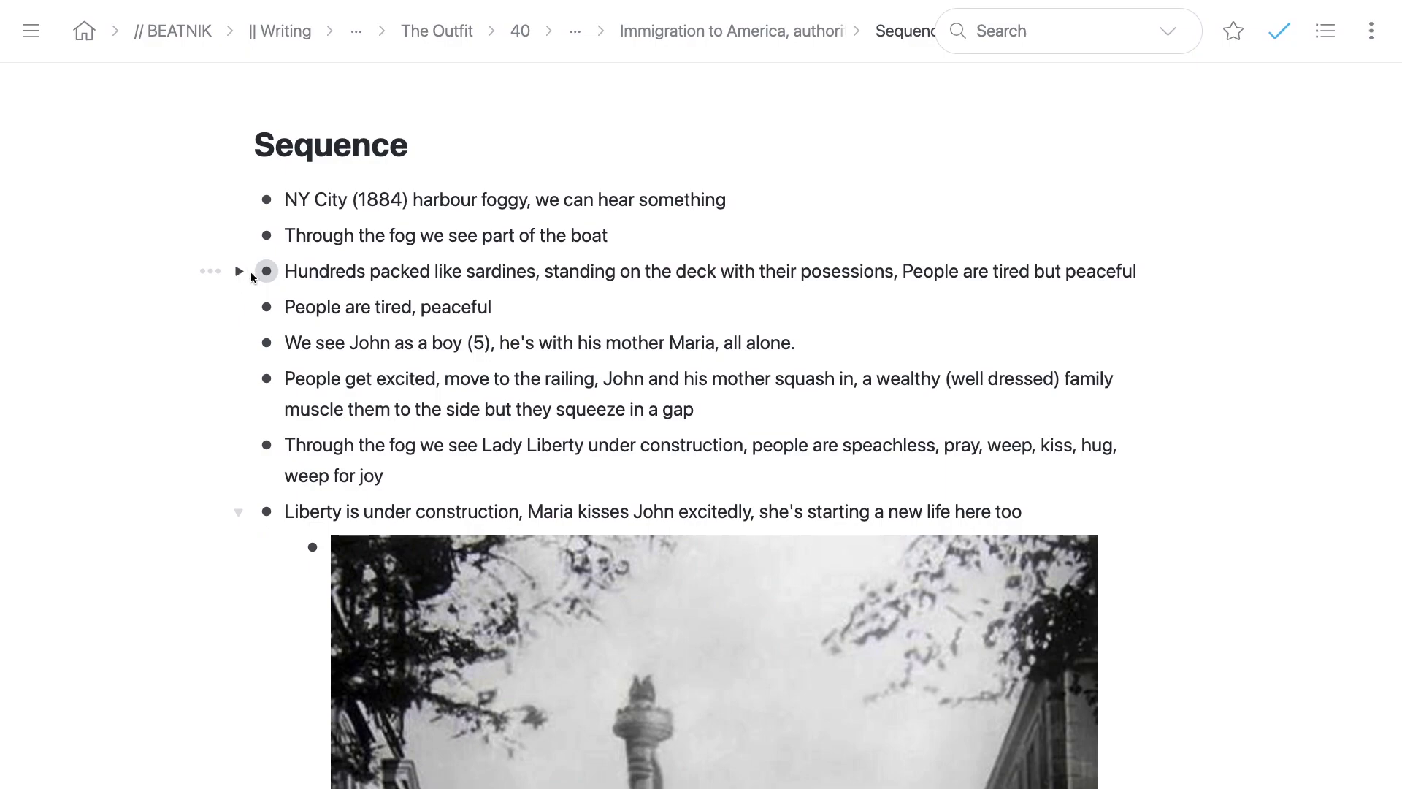
left_click(239, 272)
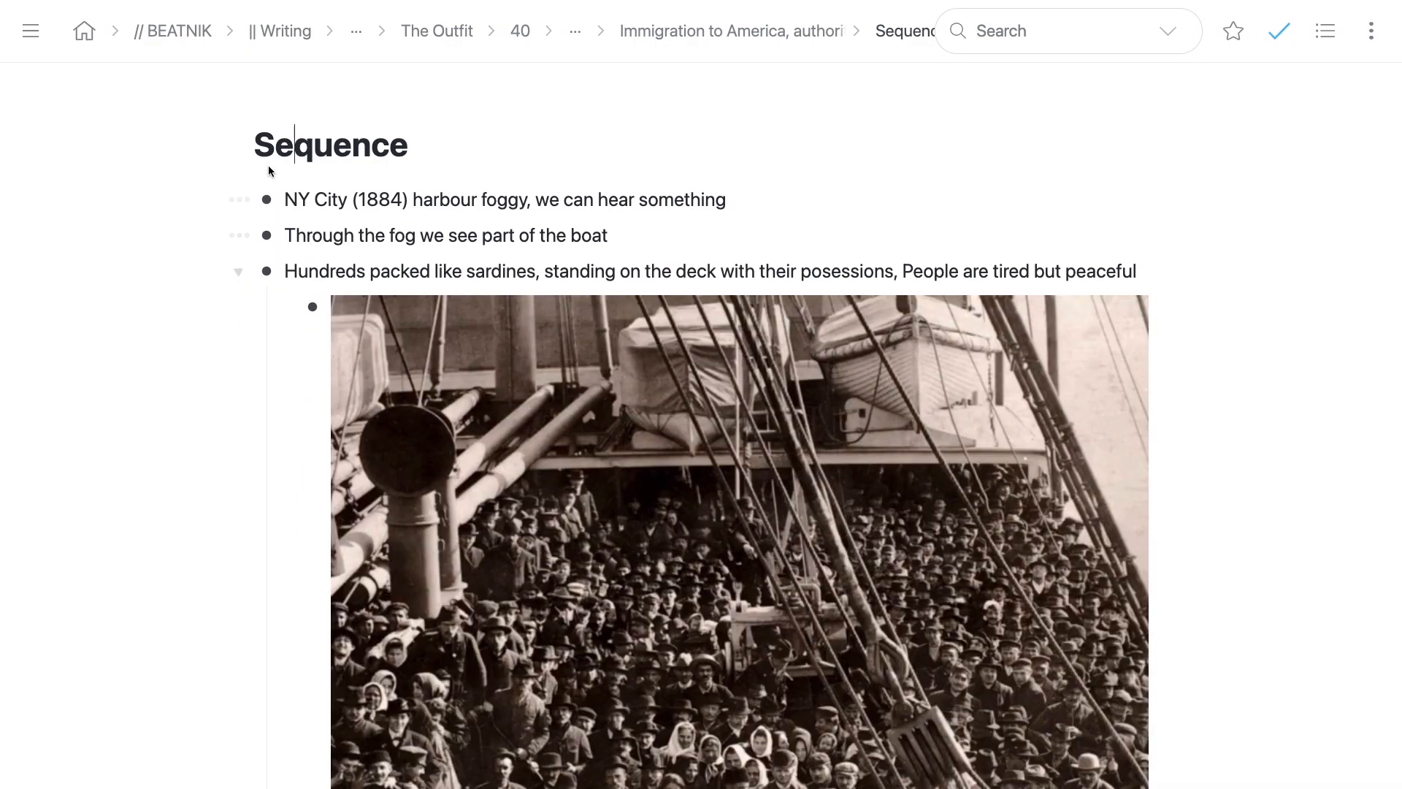
double_click(293, 149)
scroll(224, 283, "down", 3)
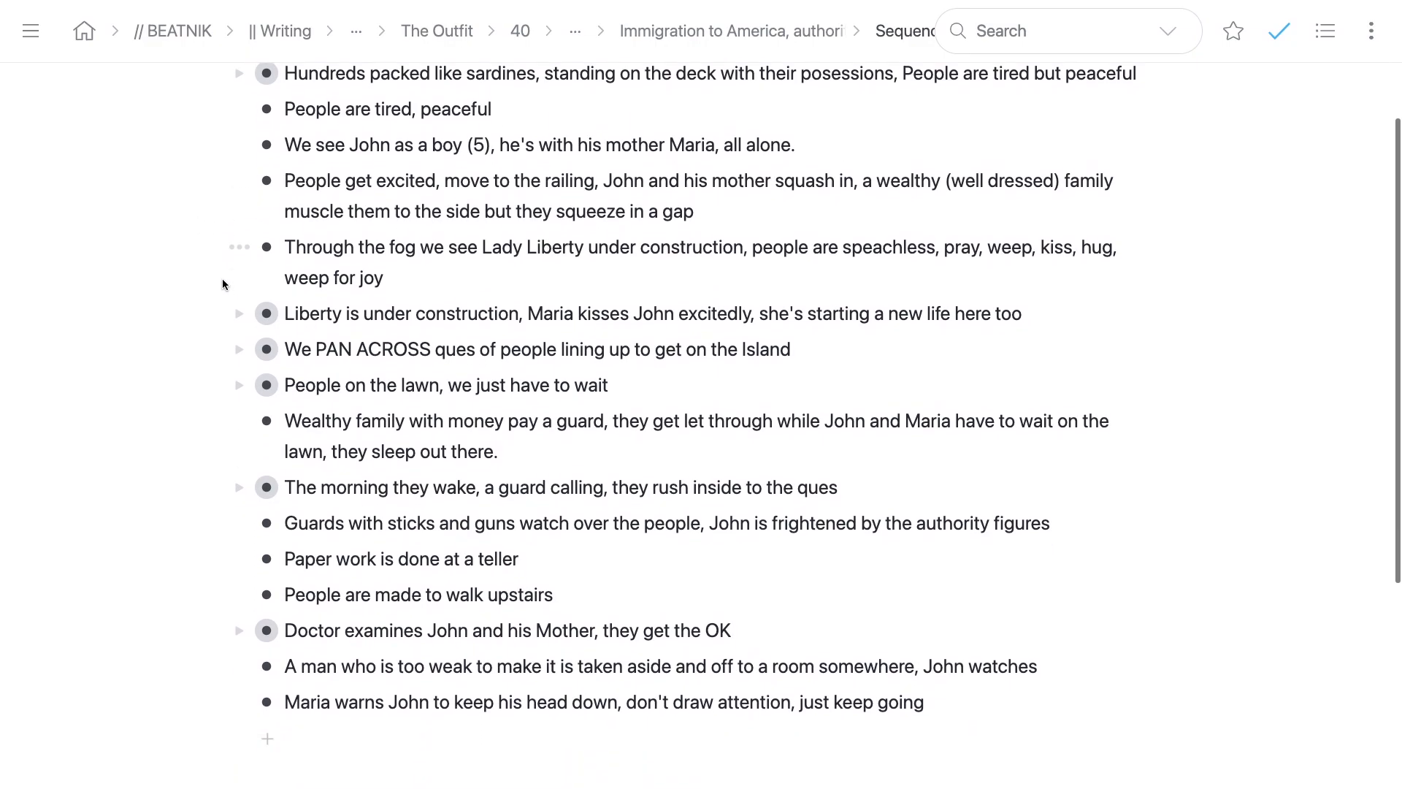
Step: Expand the "Liberty is under construction" bullet, examine its Statue of Liberty photo, and collapse the bullet again
left_click_drag(310, 295, 559, 290)
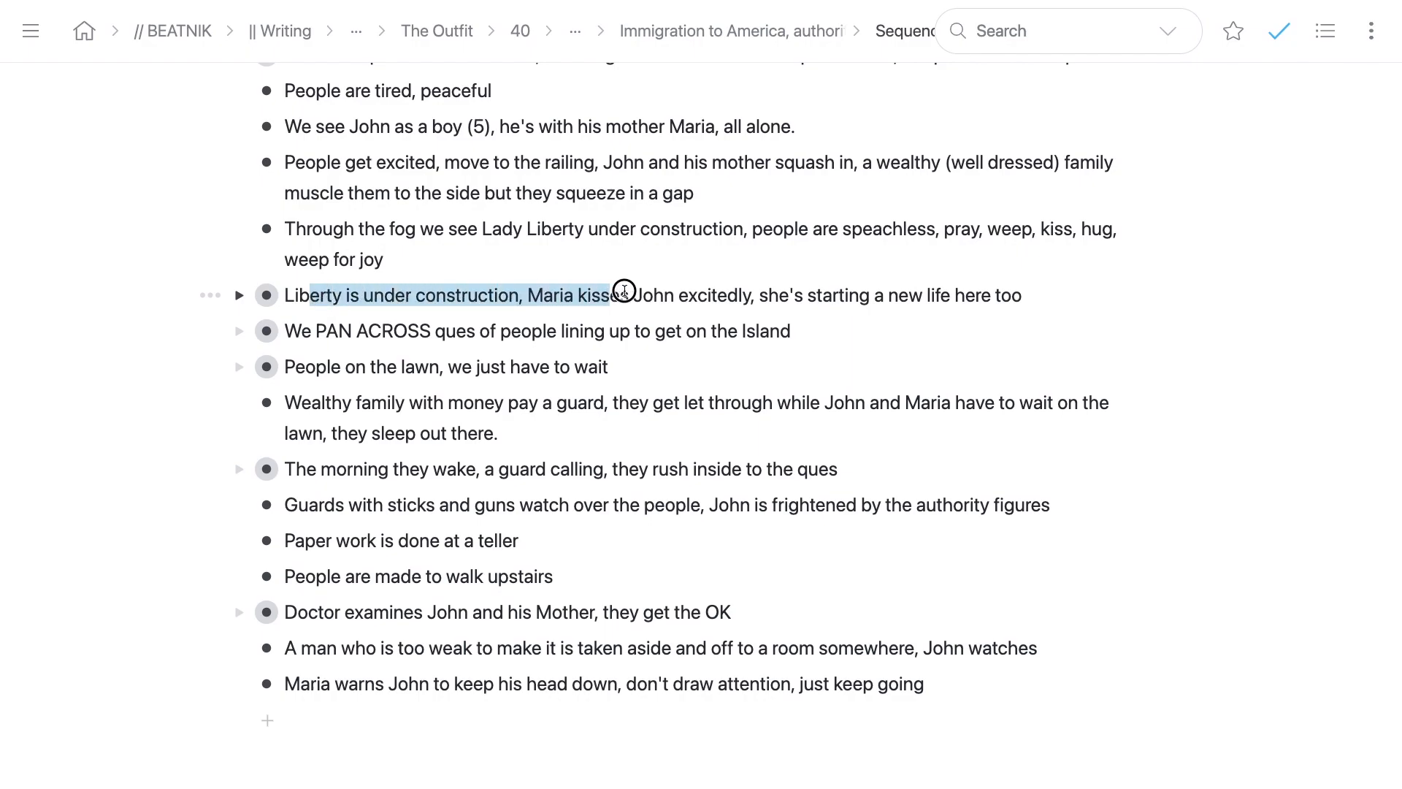
left_click(241, 296)
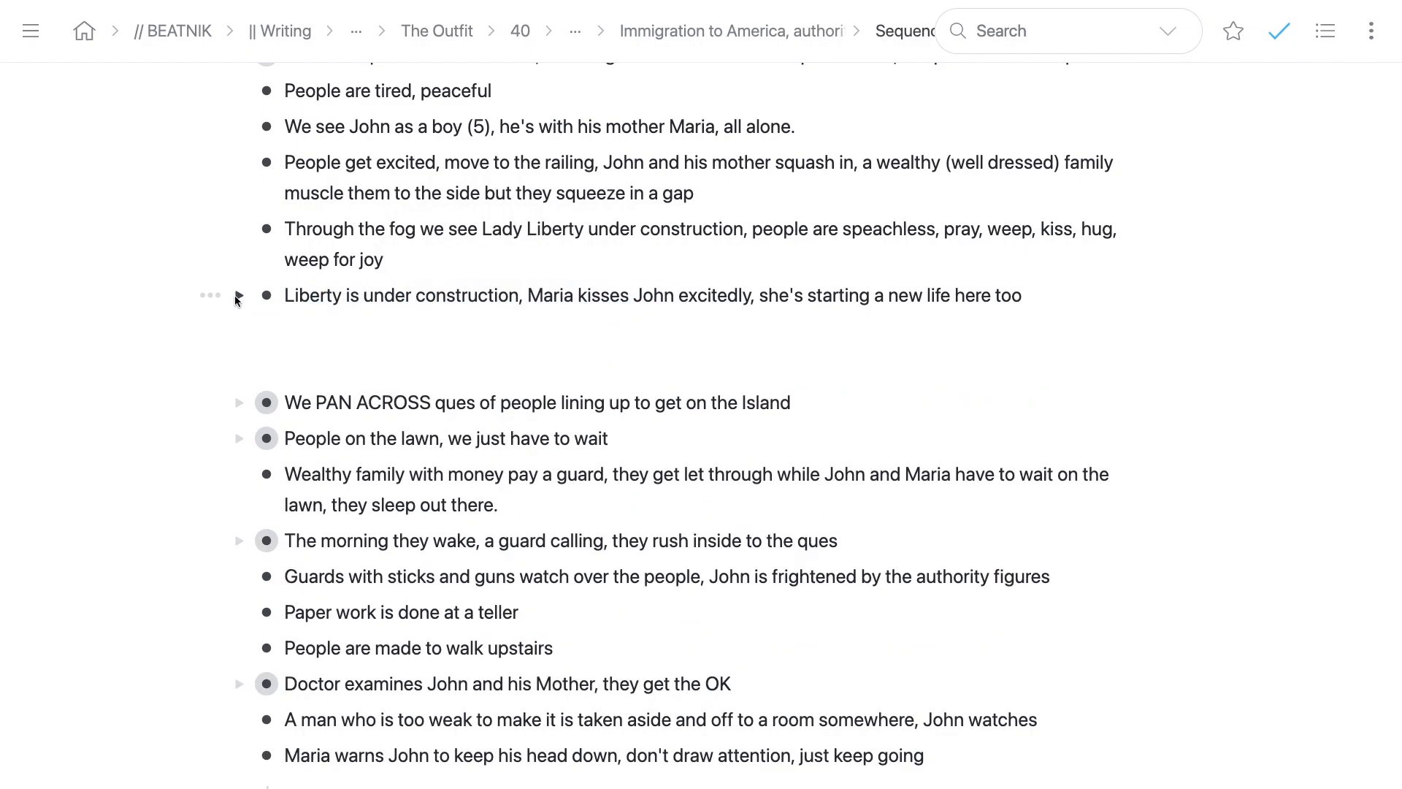
scroll(176, 288, "down", 6)
scroll(165, 292, "down", 8)
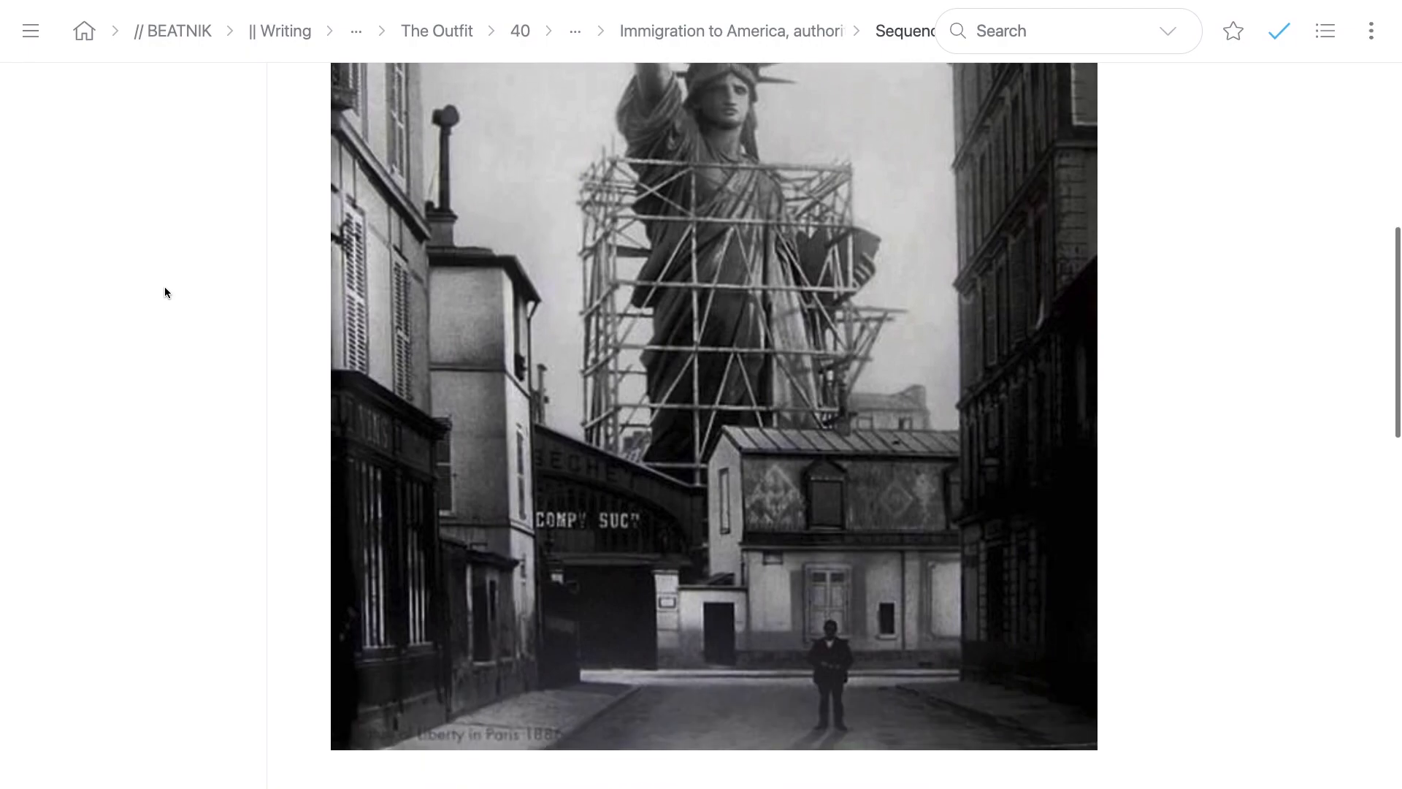
scroll(165, 292, "down", 3)
scroll(164, 292, "up", 4)
scroll(165, 293, "up", 10)
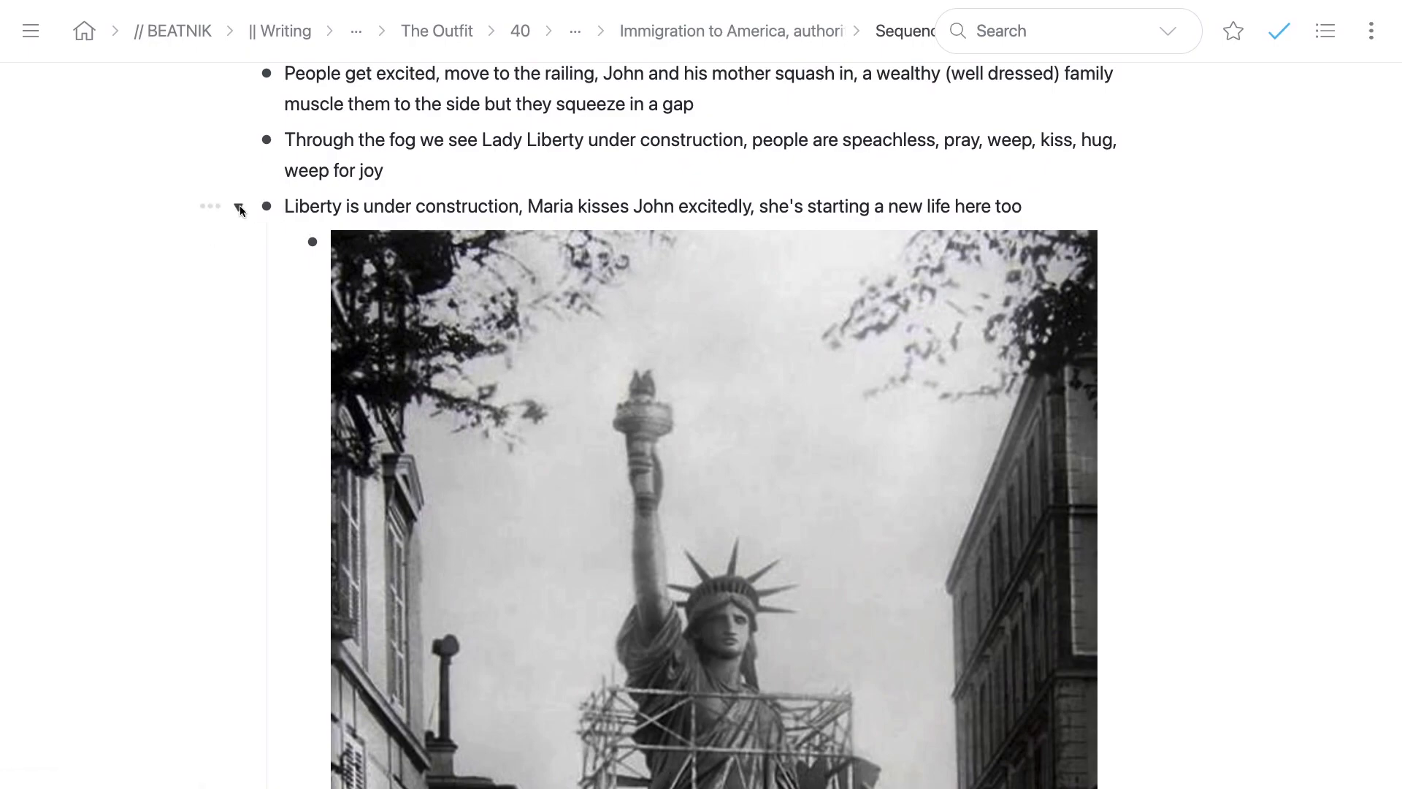
scroll(241, 244, "down", 5)
scroll(242, 244, "up", 6)
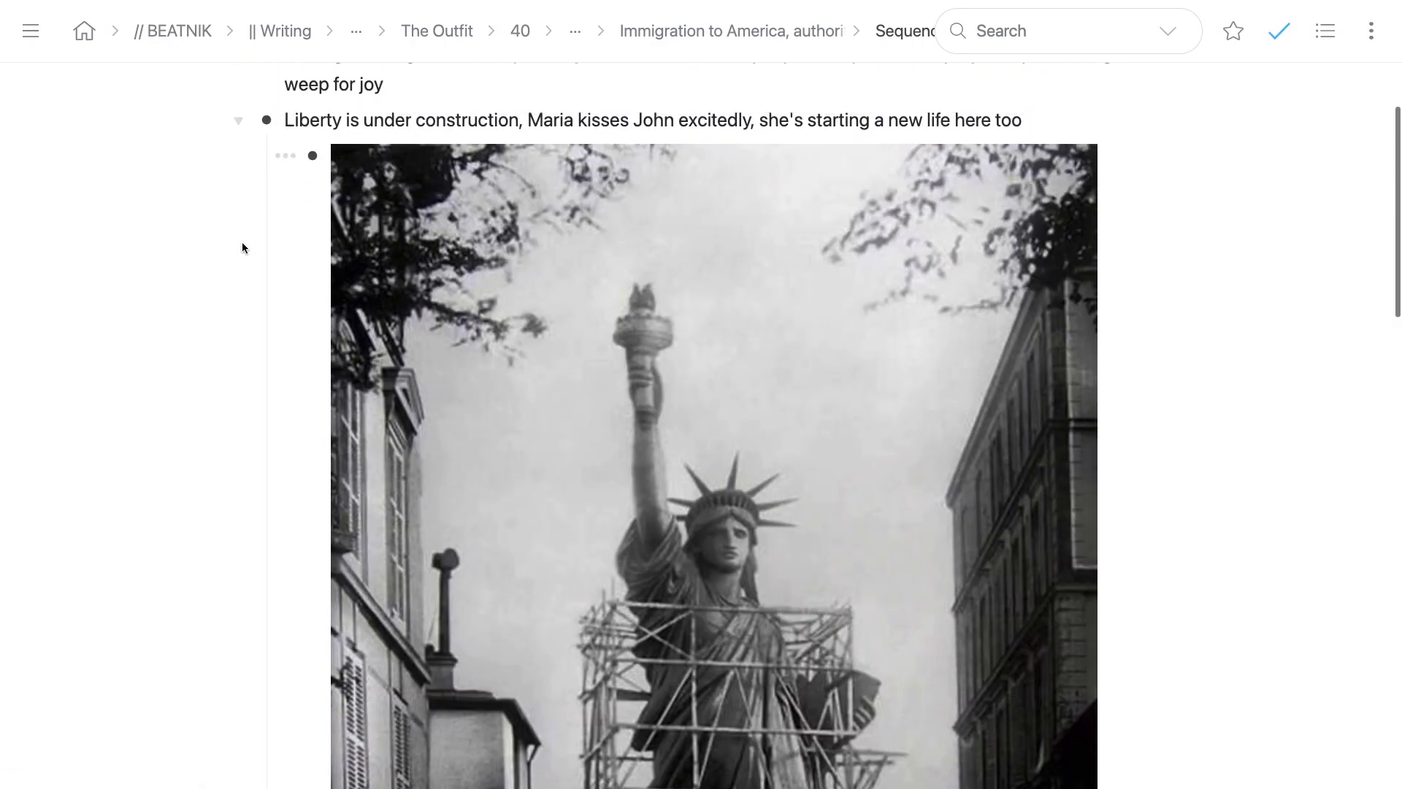
scroll(242, 247, "up", 1)
scroll(243, 247, "down", 3)
scroll(242, 246, "up", 2)
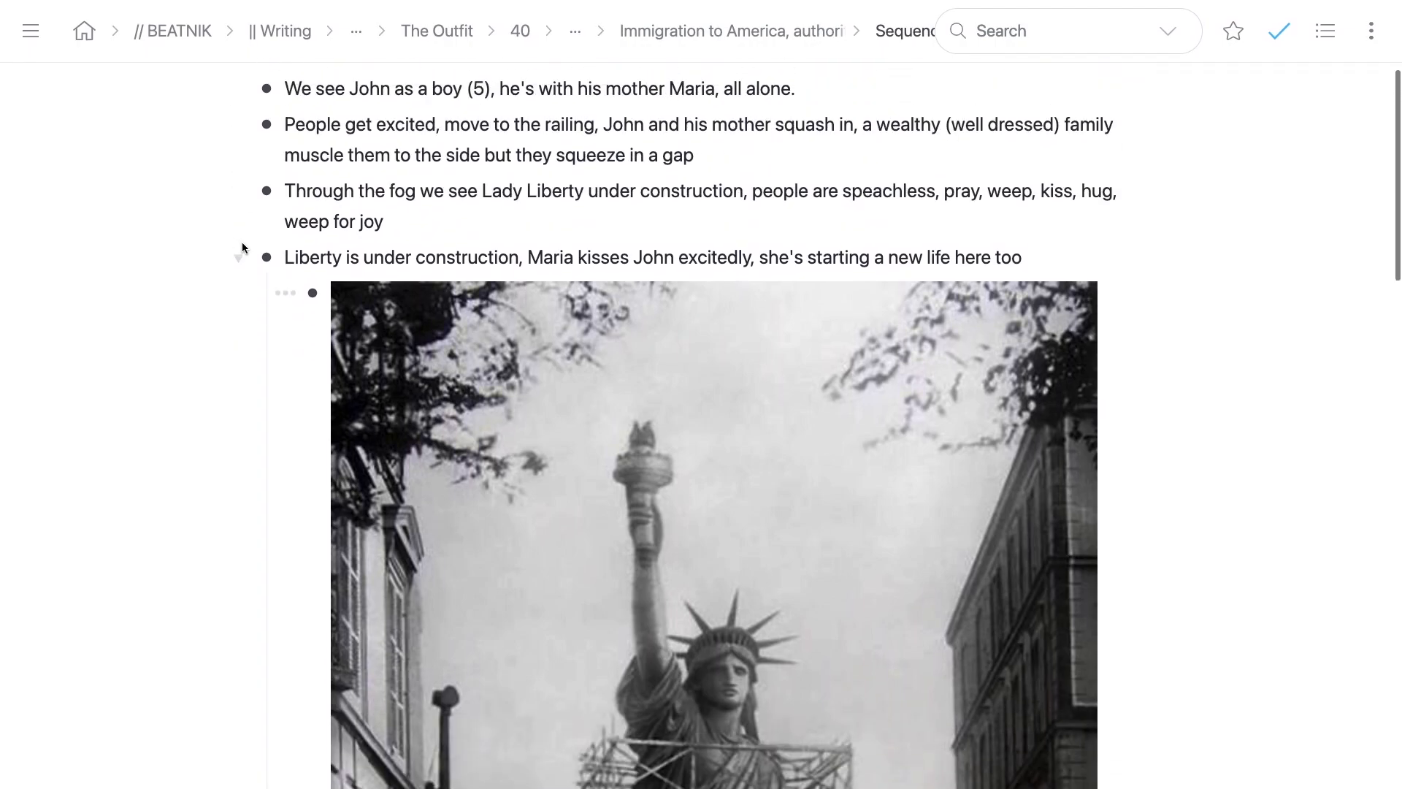
left_click(240, 255)
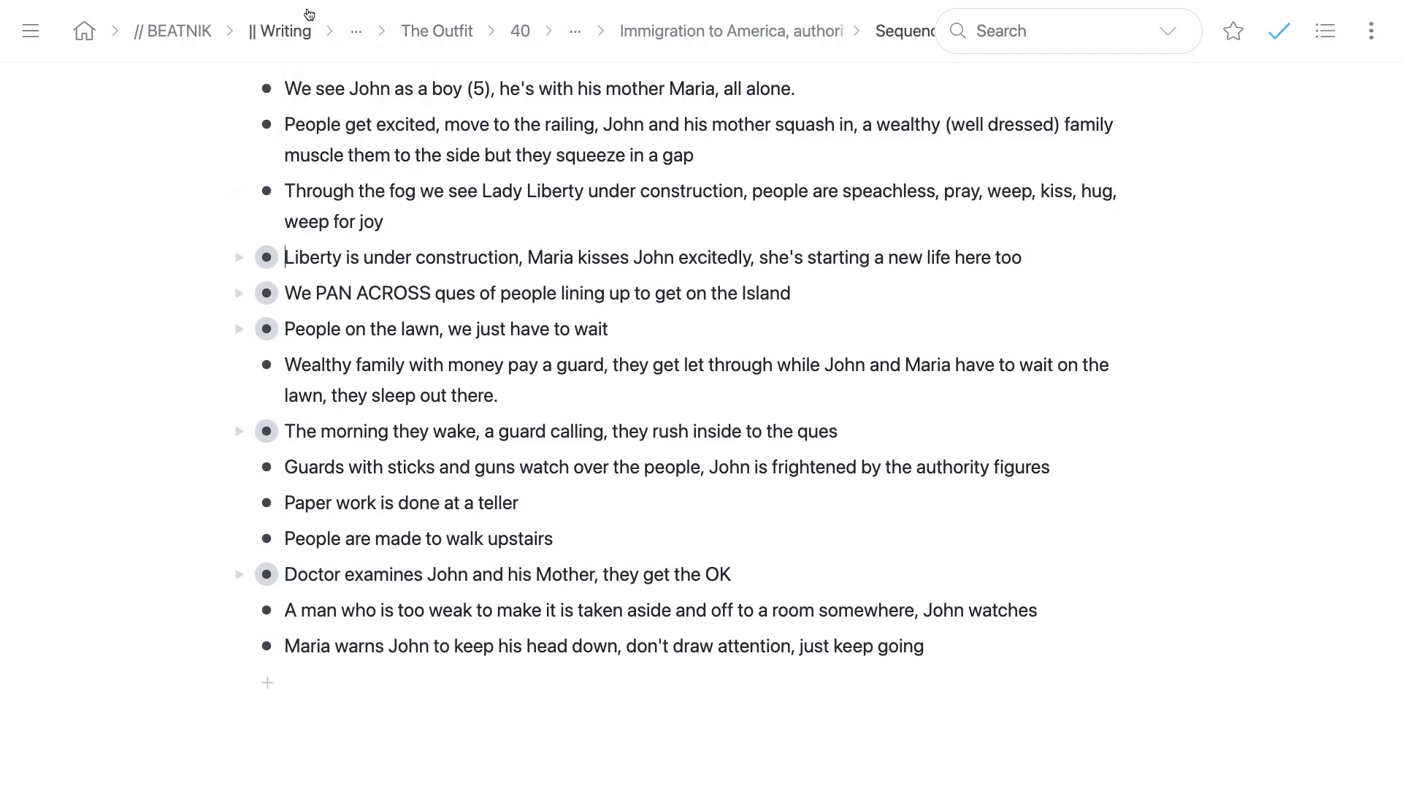
Step: Leave the Sequence and return to the // BEATNIK list
left_click(155, 33)
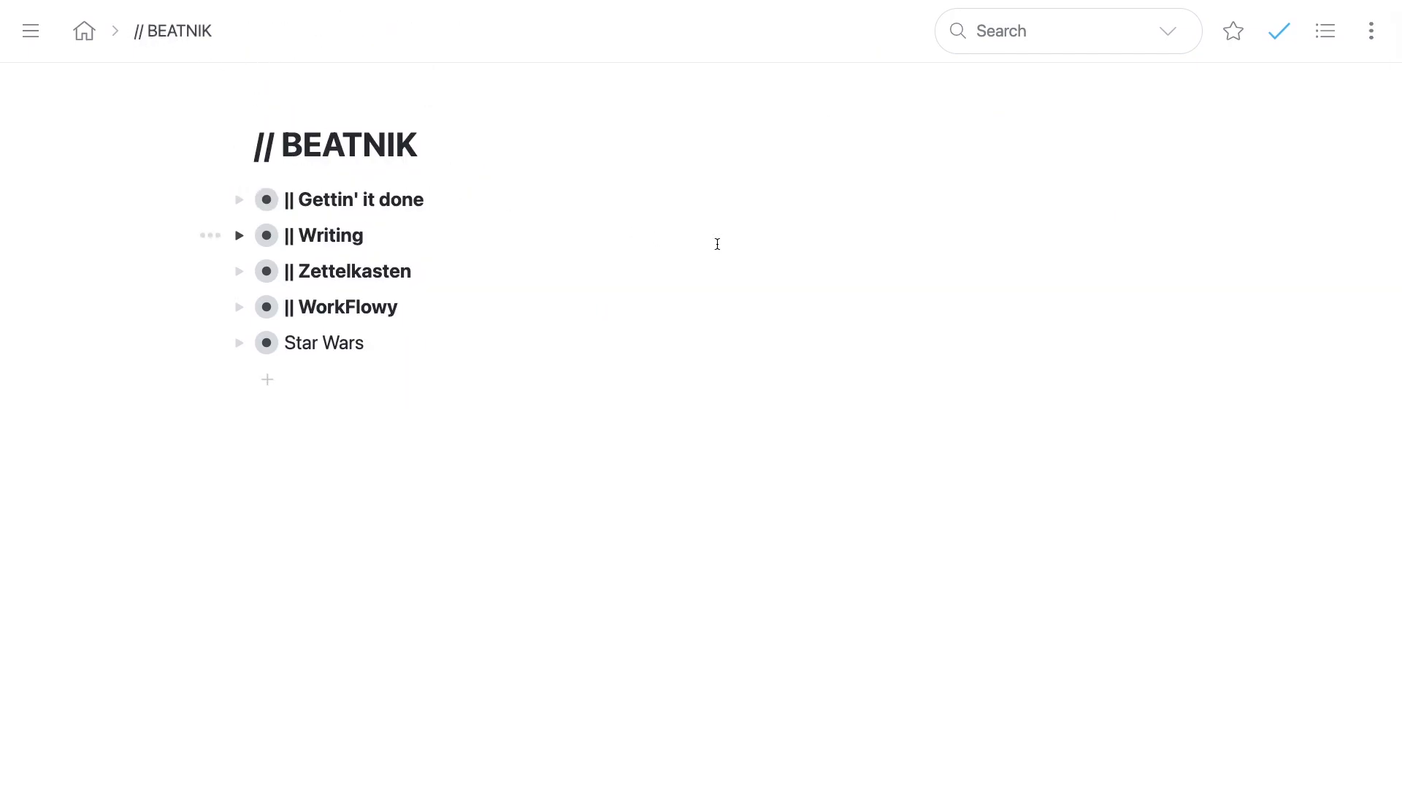
left_click(625, 245)
left_click(422, 308)
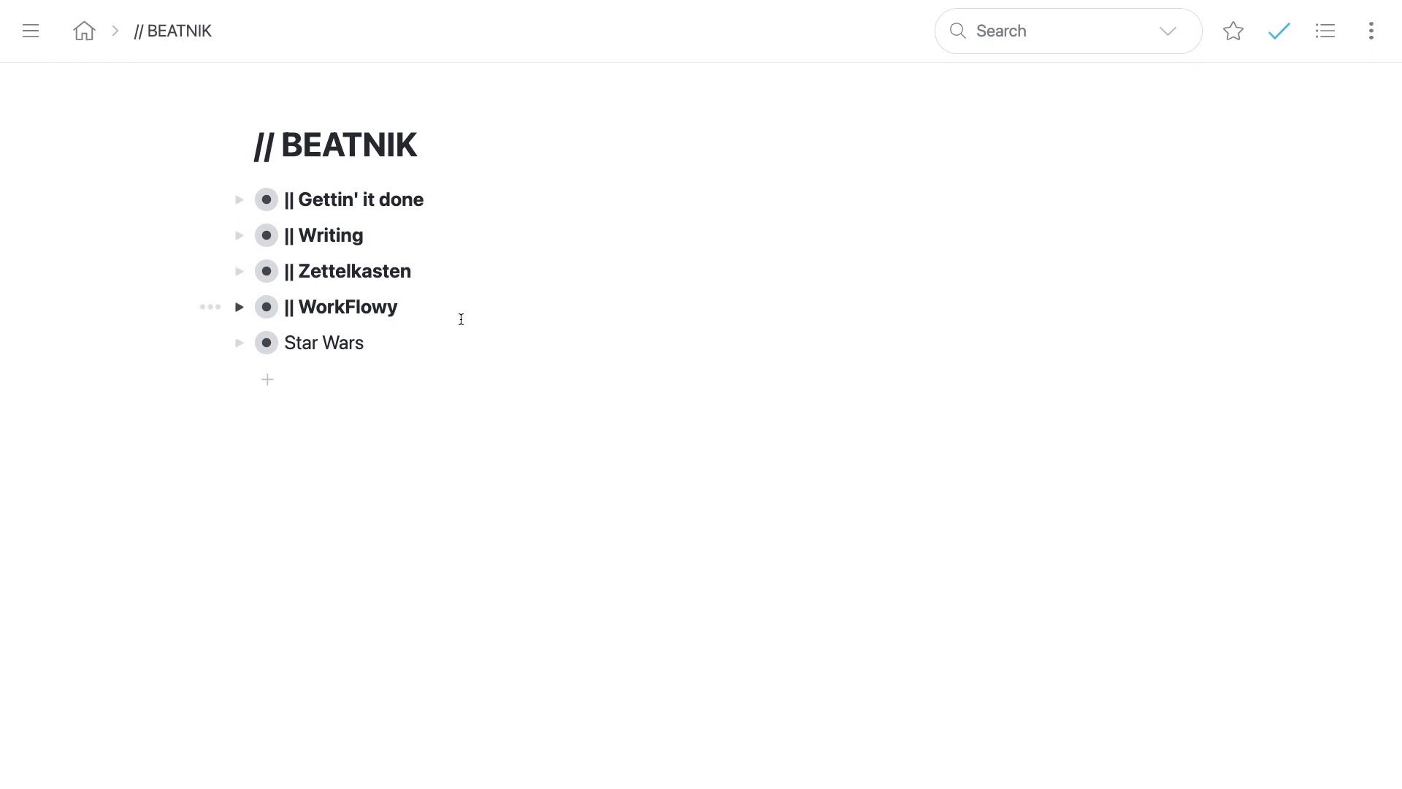